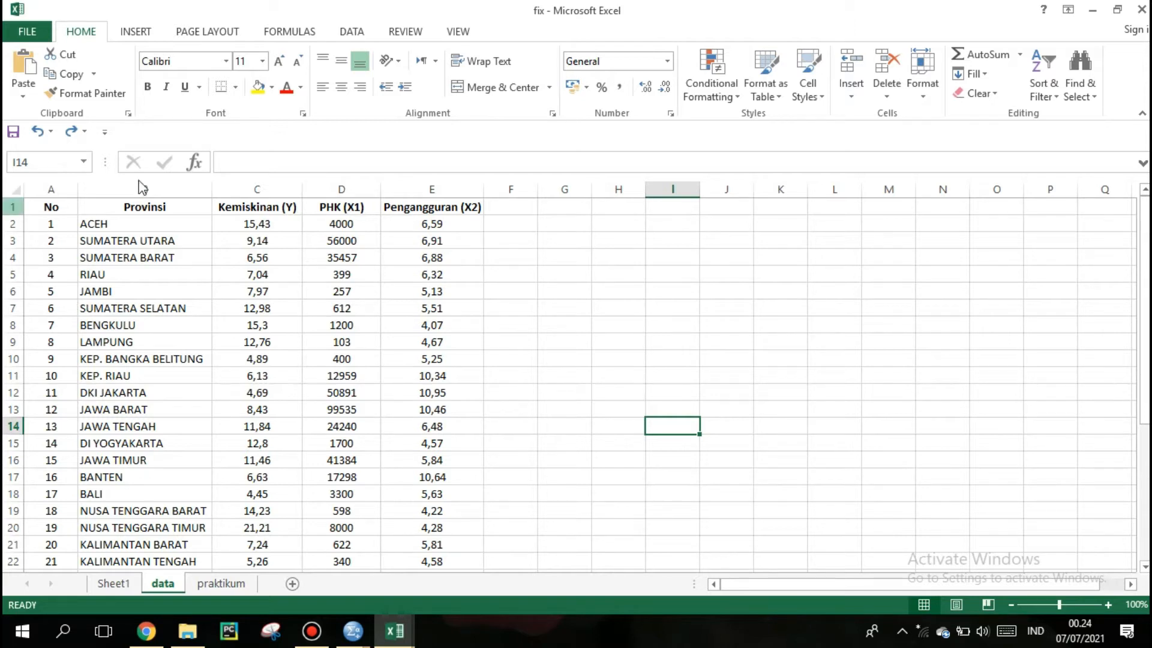
Step: Review the Kemiskinan (Y), PHK (X1) and Pengangguran (X2) columns in the data sheet
{"action": "left_click", "coordinate": [262, 207]}
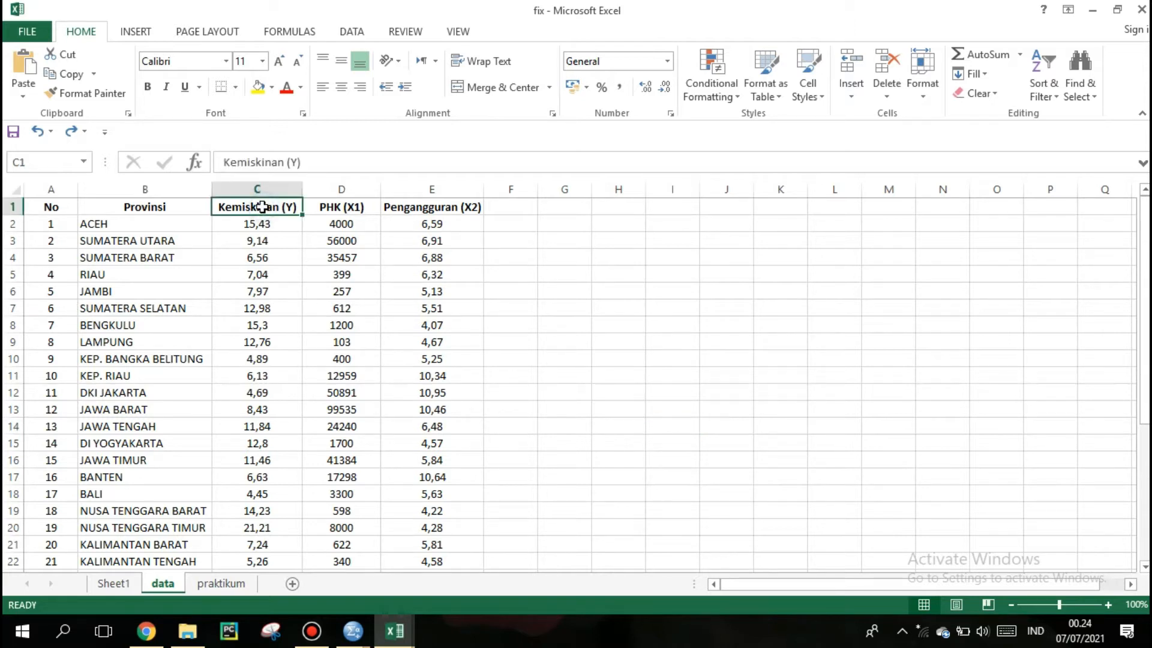
{"action": "left_click", "coordinate": [343, 209]}
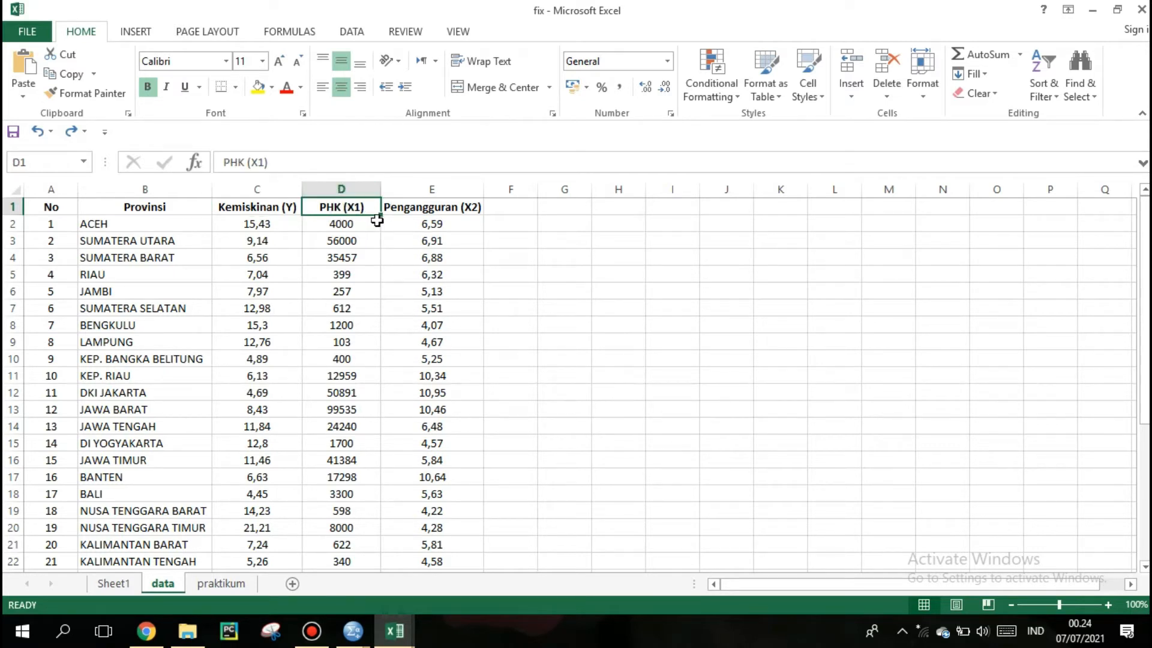
{"action": "left_click", "coordinate": [423, 210]}
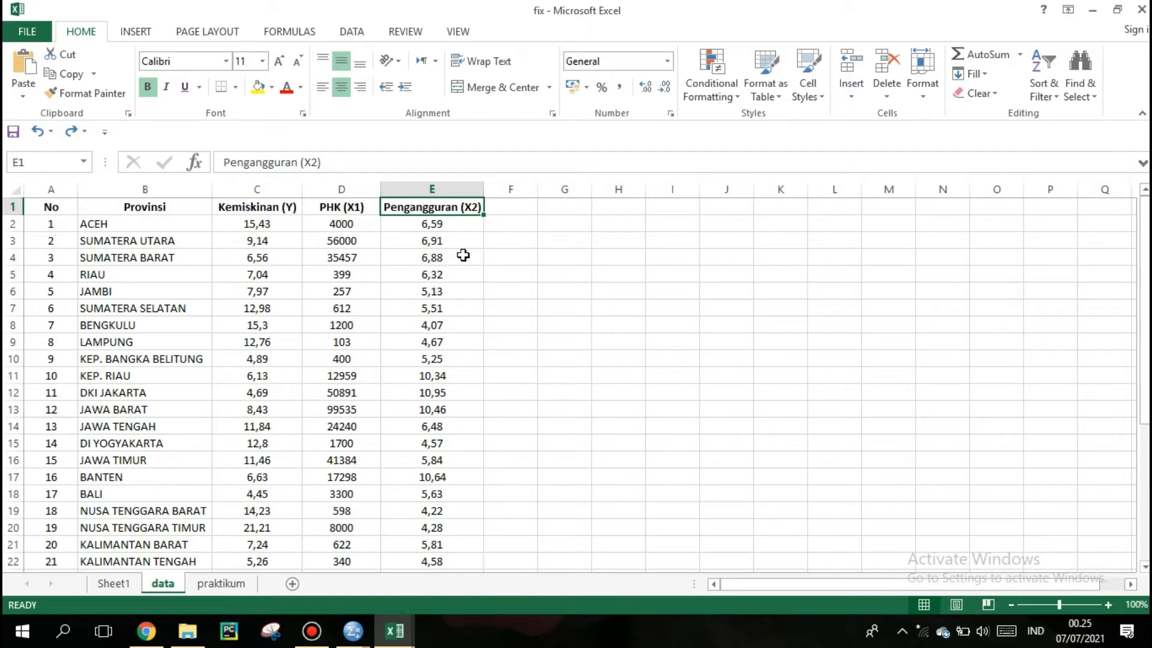
{"action": "left_click", "coordinate": [540, 261]}
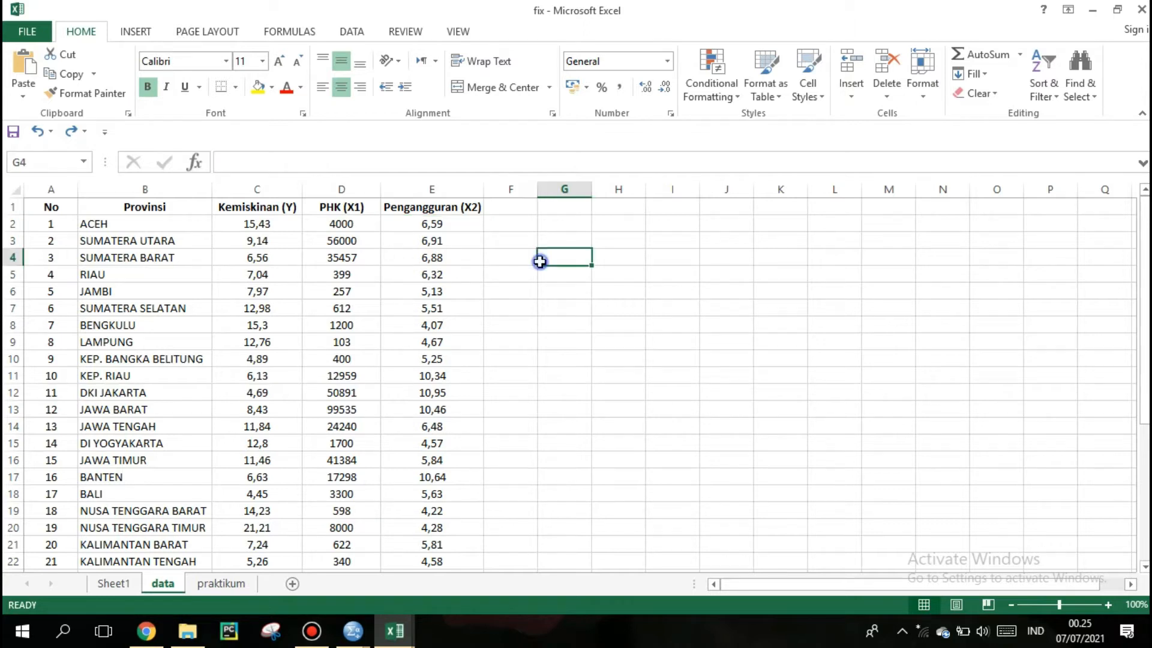
{"action": "left_click", "coordinate": [293, 208]}
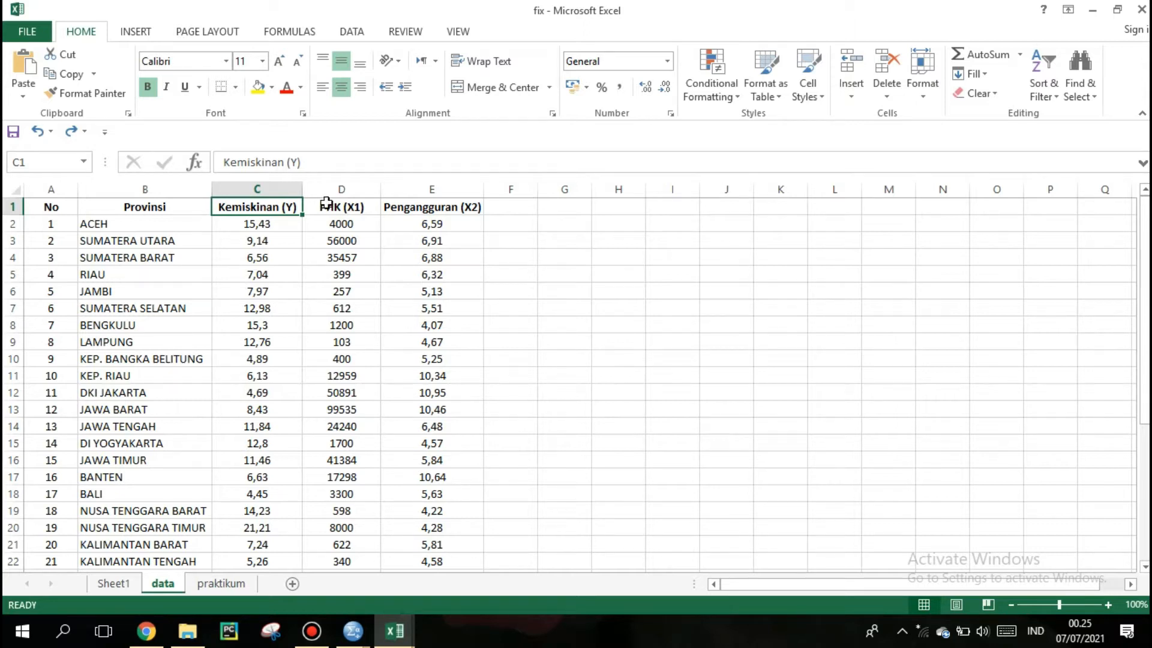
{"action": "left_click", "coordinate": [506, 258]}
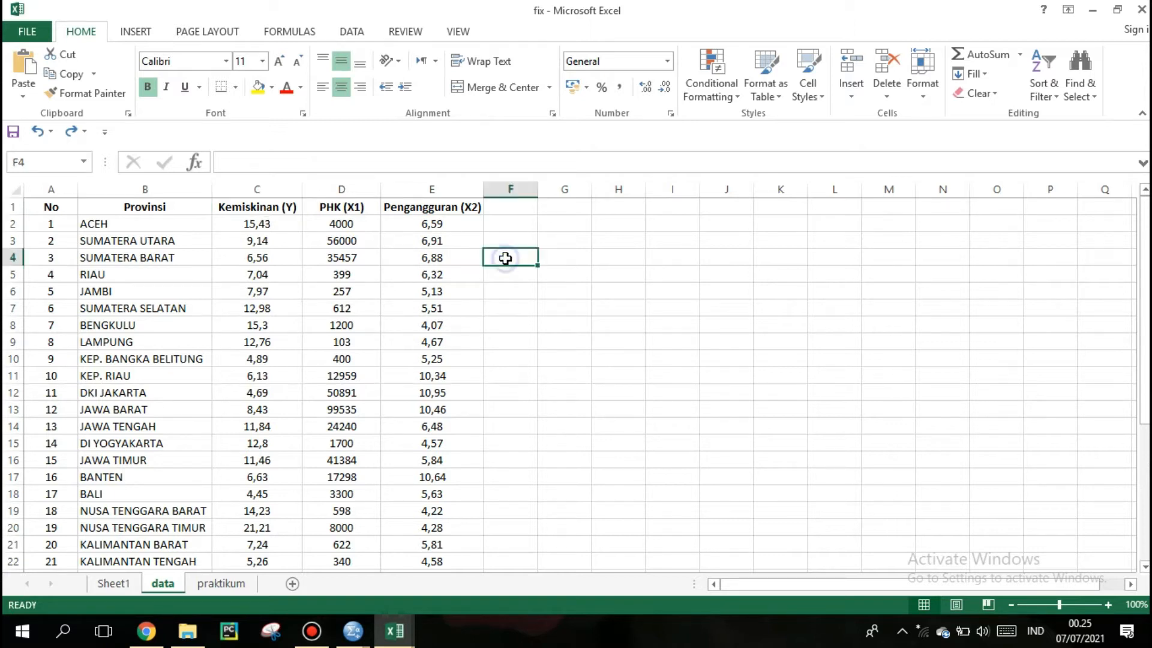
{"action": "key", "text": "ctrl+y"}
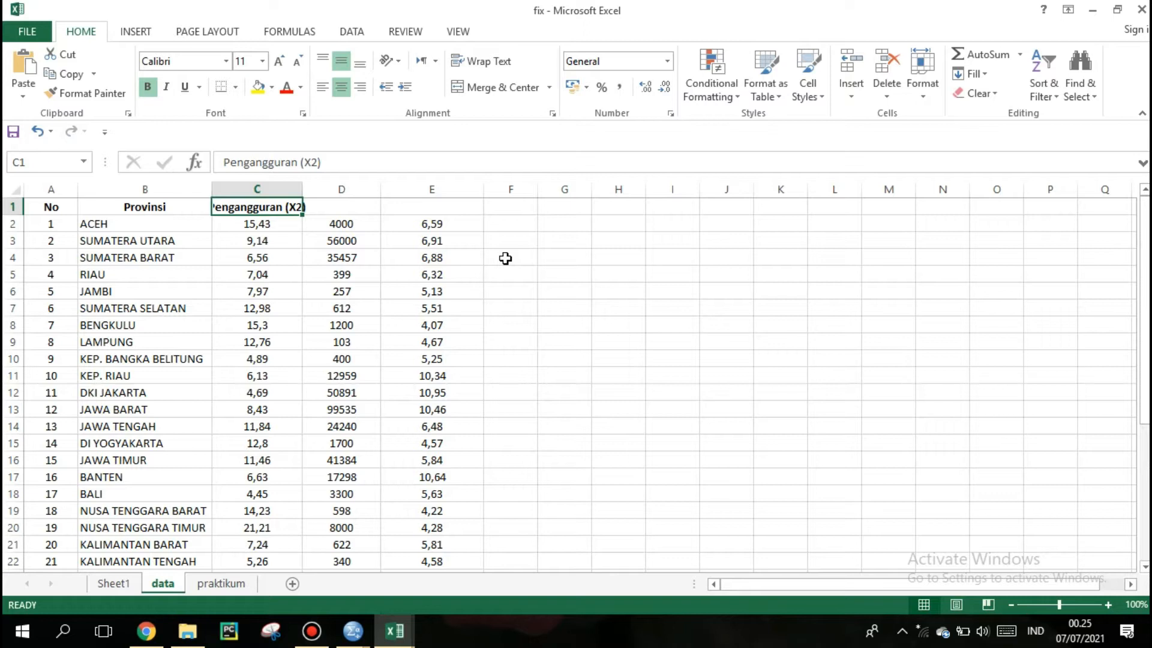
{"action": "key", "text": "ctrl+z"}
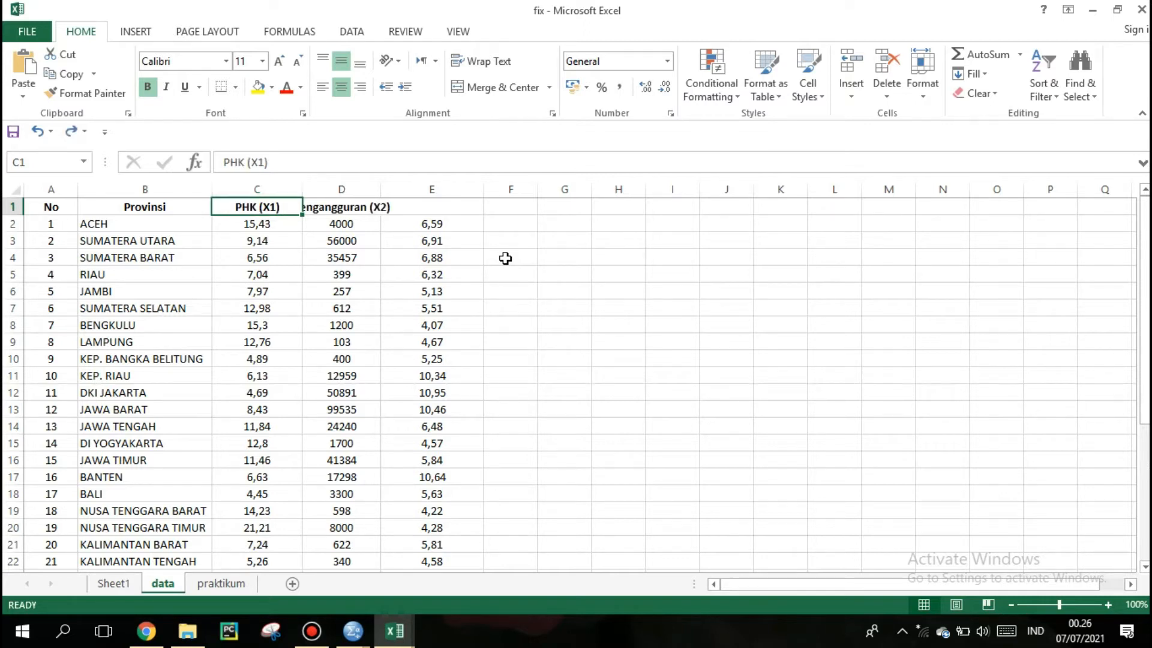
{"action": "key", "text": "ctrl+z"}
{"action": "left_click", "coordinate": [553, 268]}
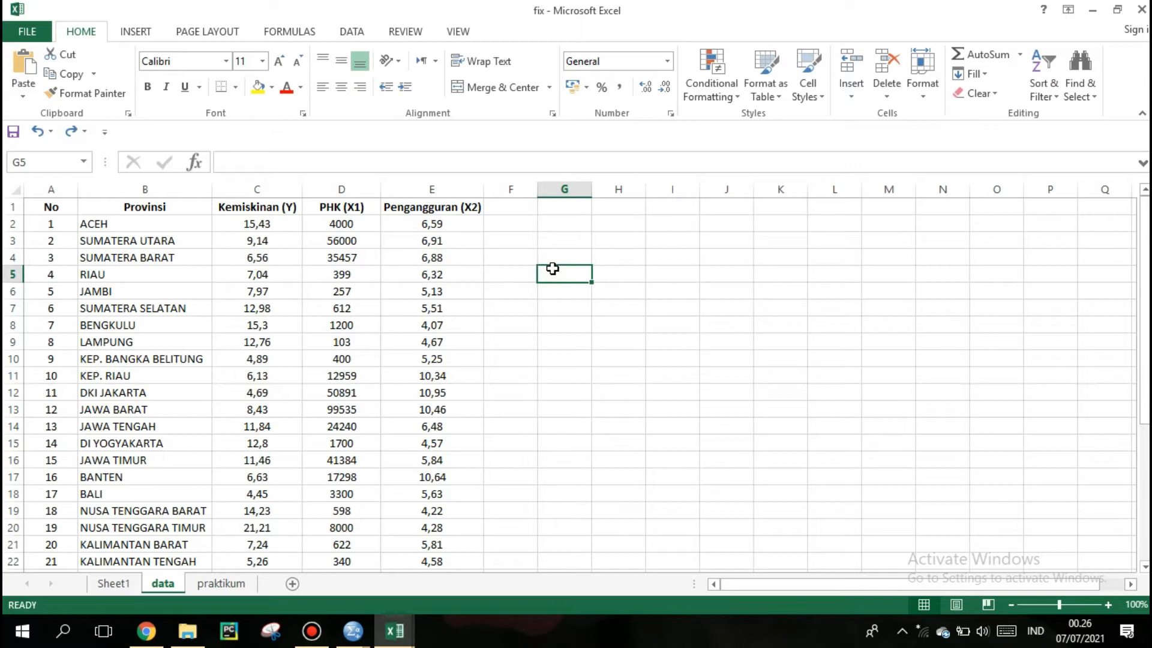
{"action": "left_click", "coordinate": [559, 238]}
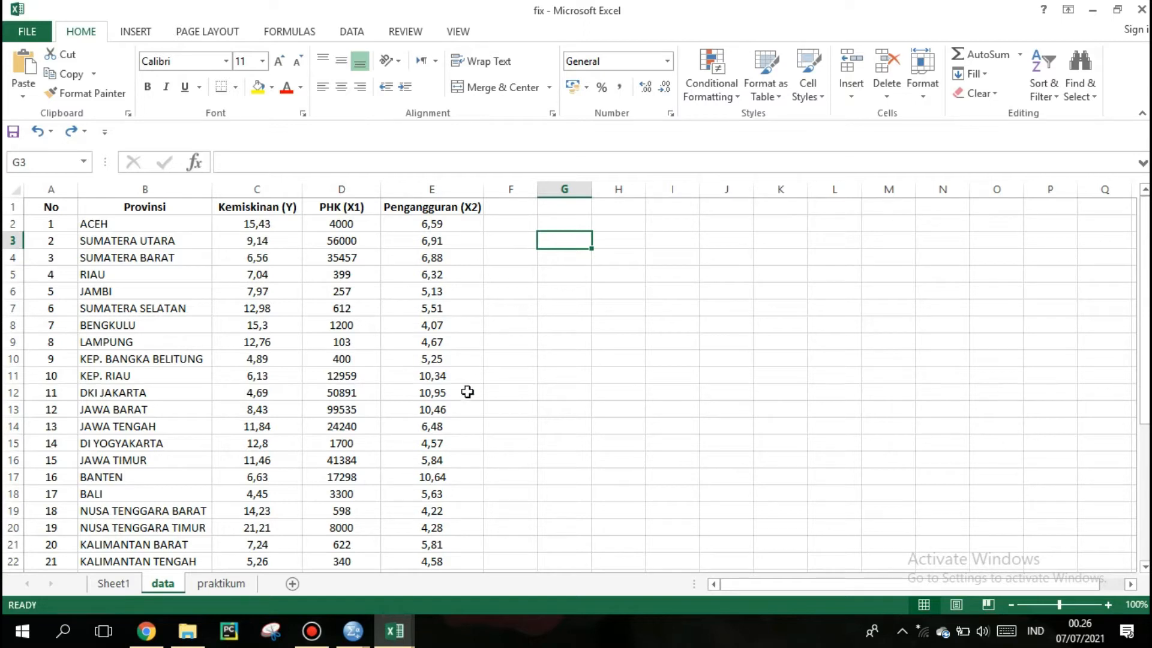
{"action": "mouse_move", "coordinate": [360, 631]}
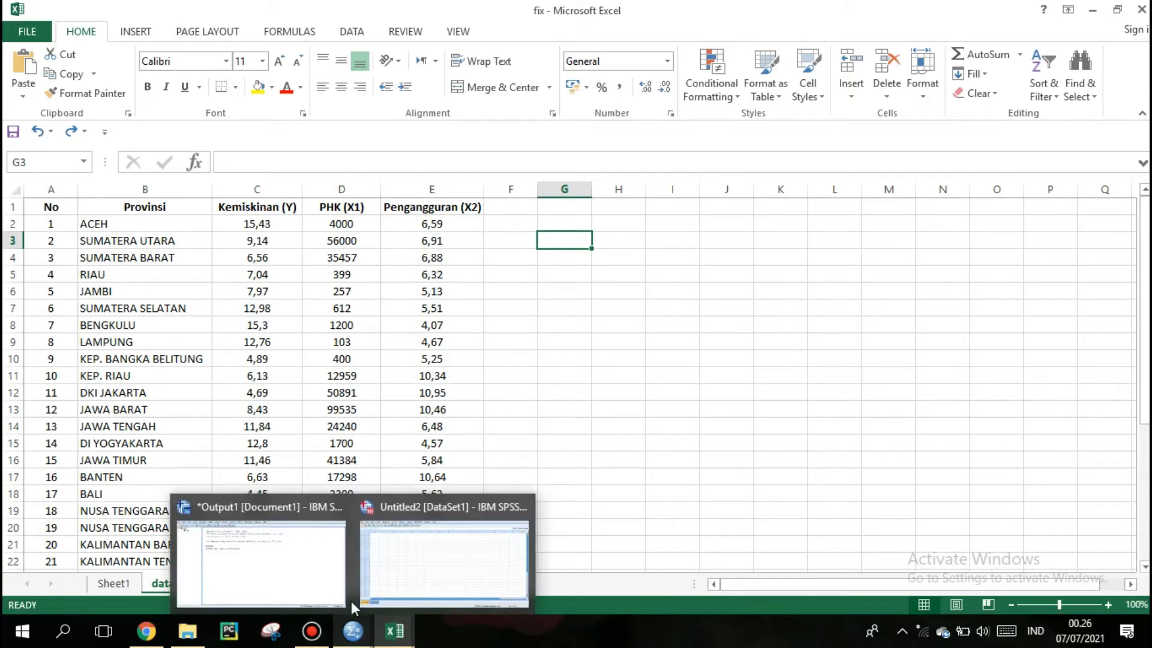
{"action": "left_click", "coordinate": [429, 553]}
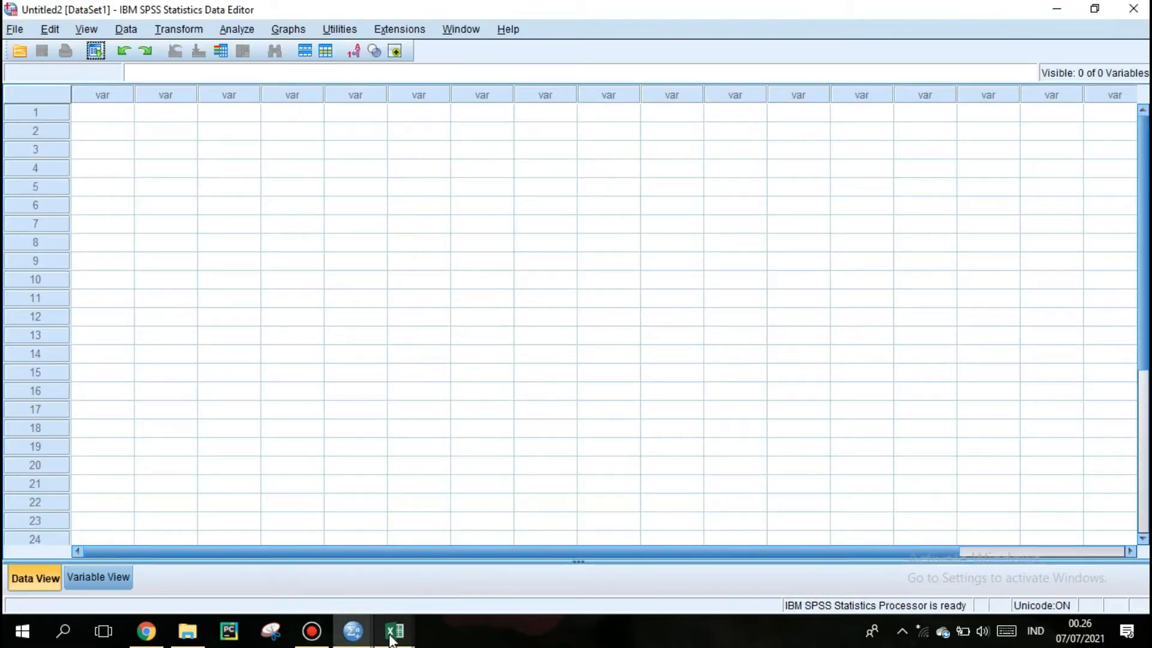
{"action": "mouse_move", "coordinate": [393, 631]}
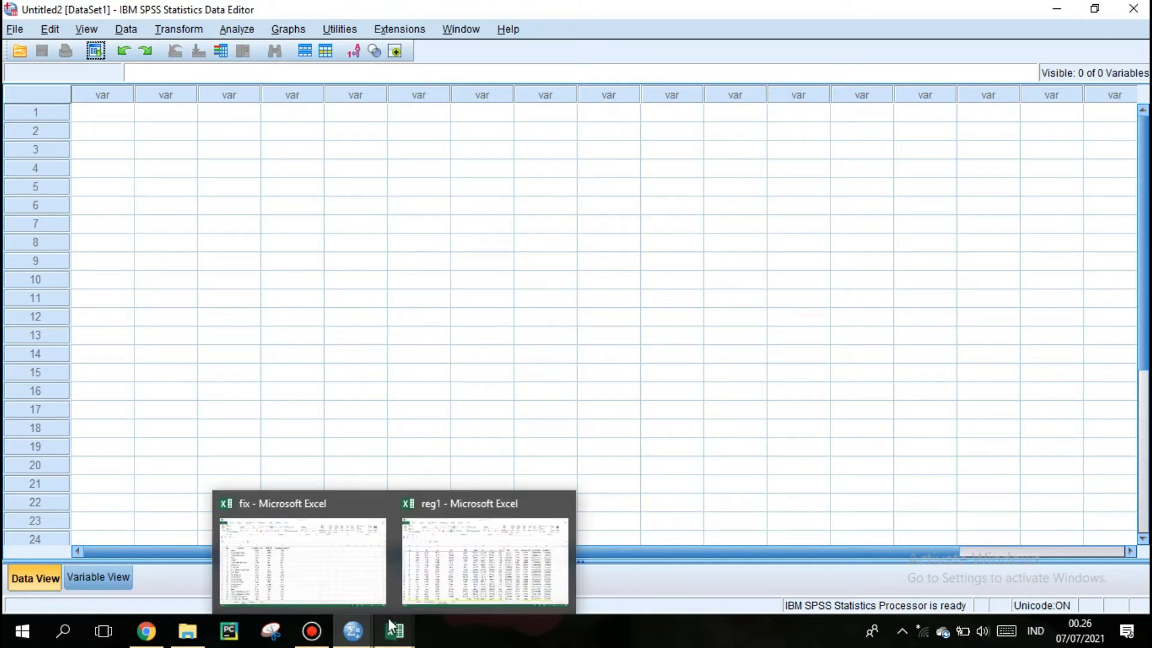
{"action": "left_click", "coordinate": [357, 560]}
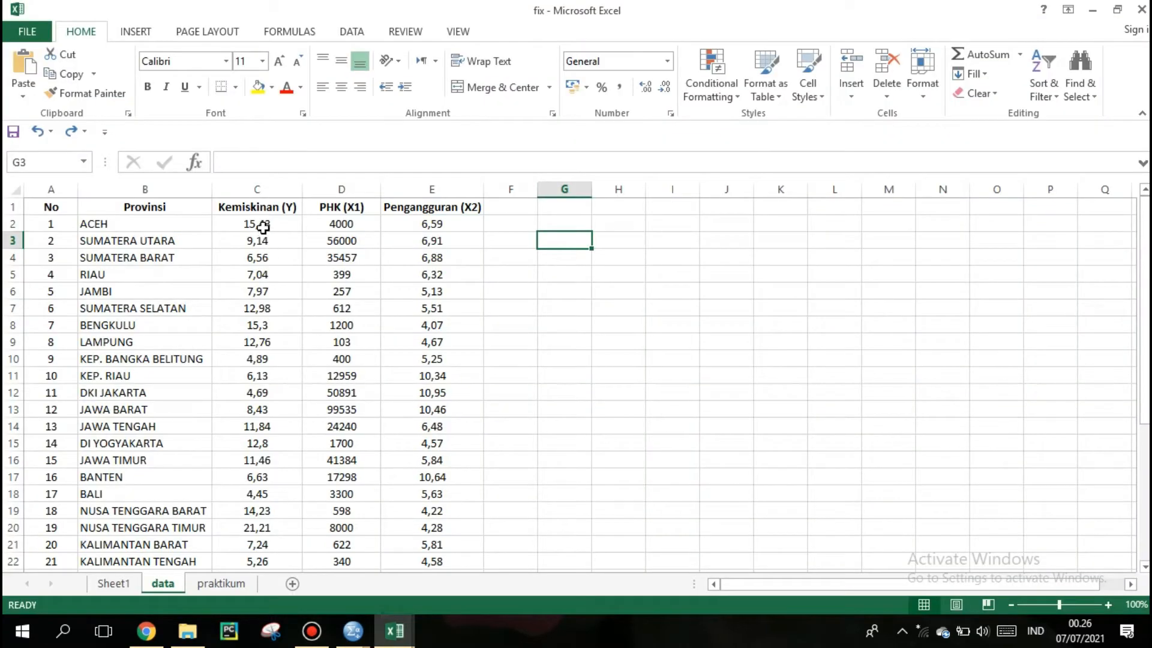
Step: Copy the Kemiskinan, PHK and Pengangguran values in C2:E35 and paste them into the empty SPSS dataset, starting at the first cell
{"action": "left_click", "coordinate": [264, 227]}
{"action": "left_click_drag", "start_coordinate": [285, 234], "coordinate": [391, 531]}
{"action": "key", "text": "ctrl+c"}
{"action": "mouse_move", "coordinate": [365, 635]}
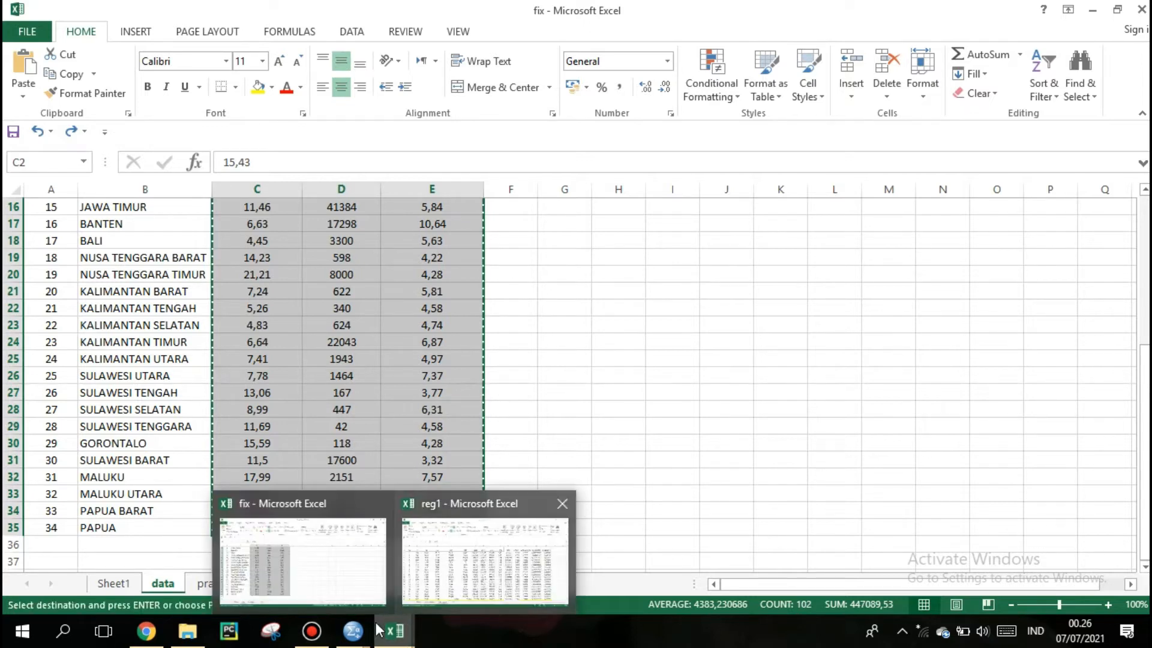
{"action": "left_click", "coordinate": [382, 591]}
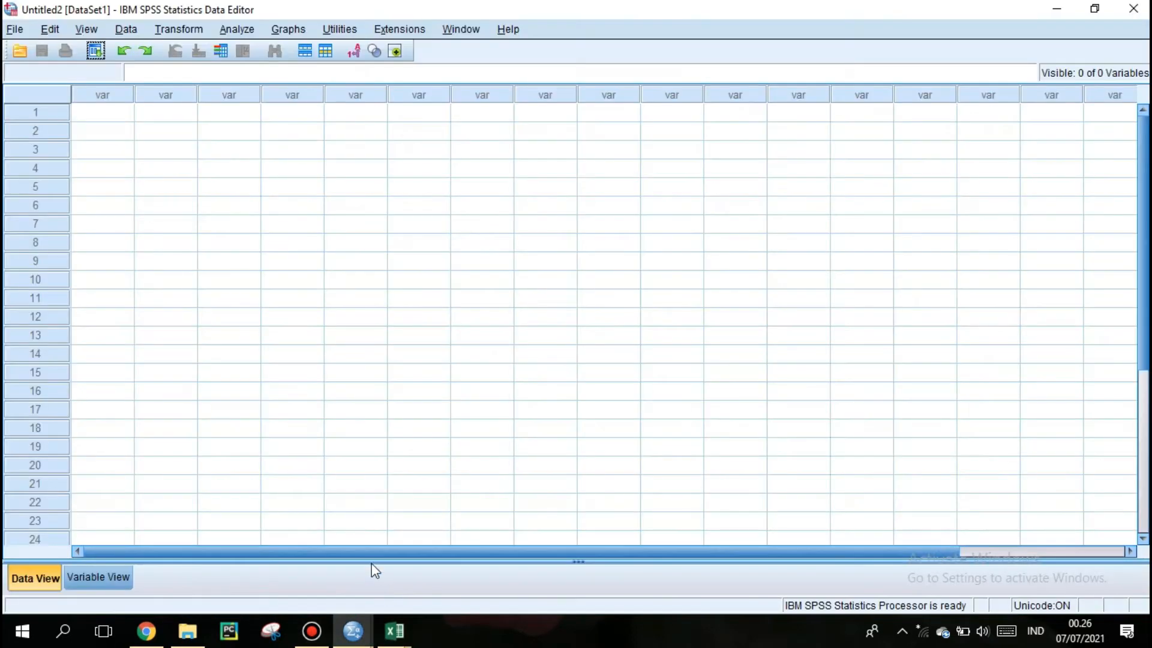
{"action": "left_click", "coordinate": [109, 115]}
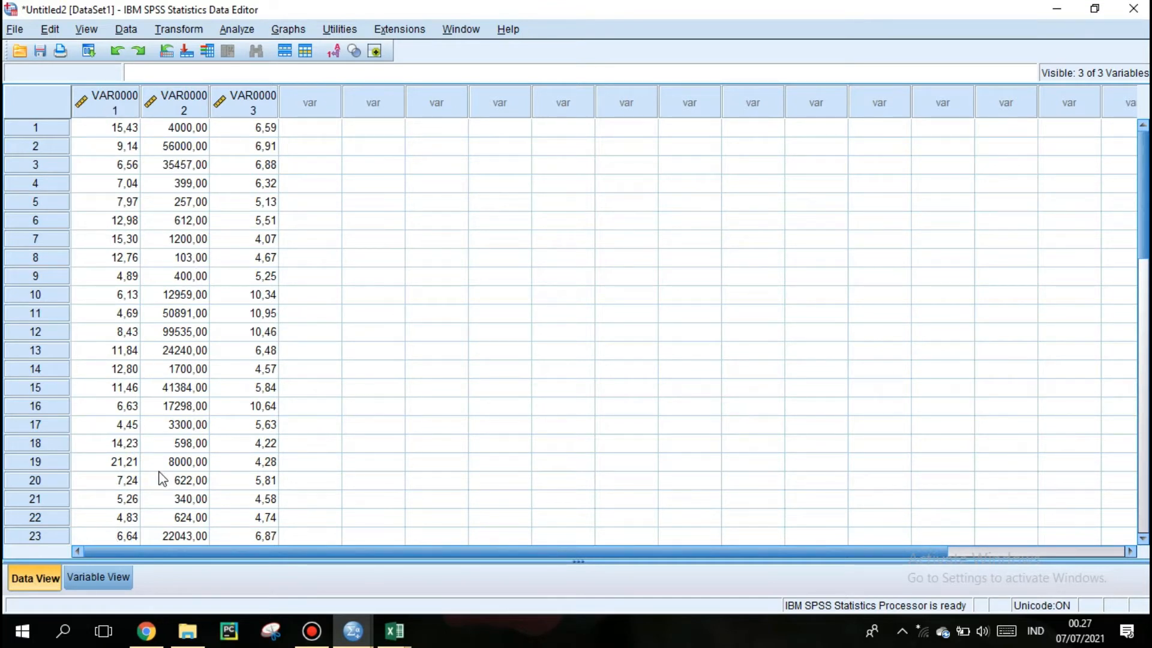
Step: Rename the three variables, in order, as Y, X1 and X2 in the variable definitions
{"action": "left_click", "coordinate": [118, 578]}
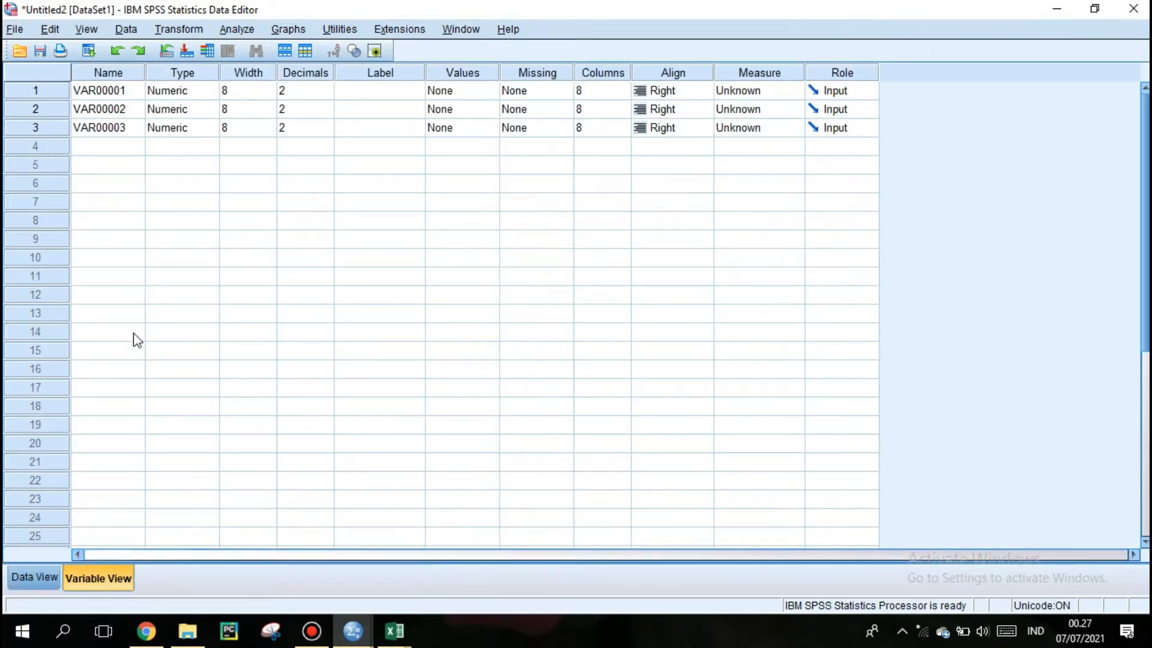
{"action": "left_click", "coordinate": [128, 97]}
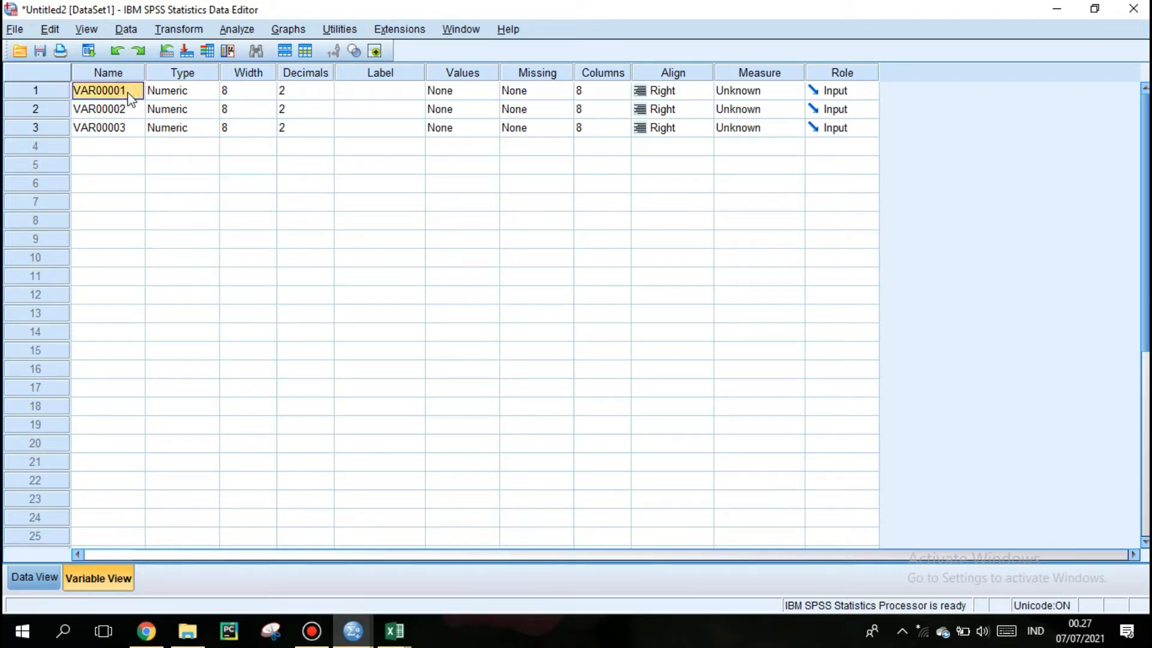
{"action": "key", "text": "BackSpace"}
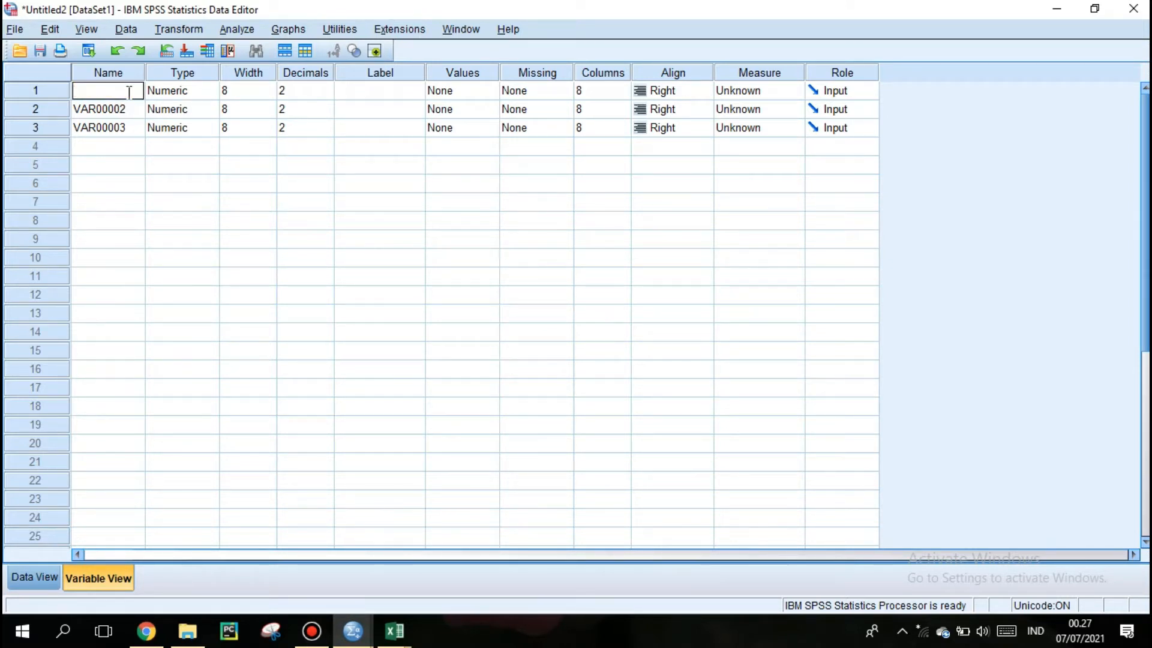
{"action": "type", "text": "Y"}
{"action": "double_click", "coordinate": [128, 110]}
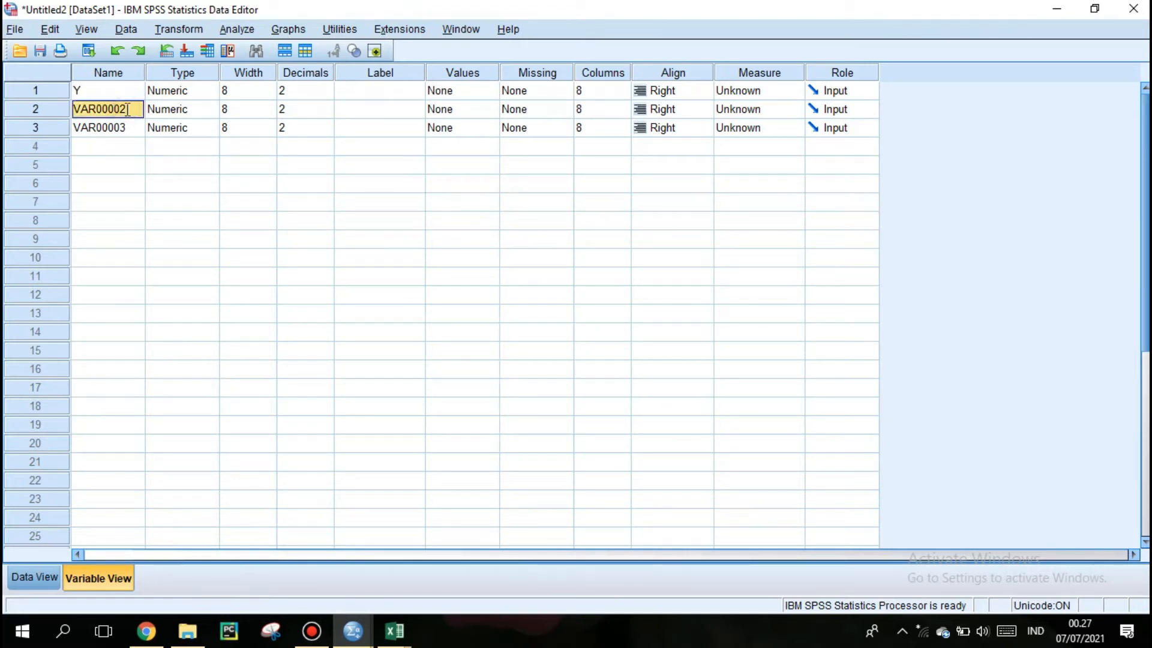
{"action": "key", "text": "BackSpace"}
{"action": "type", "text": "X1"}
{"action": "left_click", "coordinate": [123, 129]}
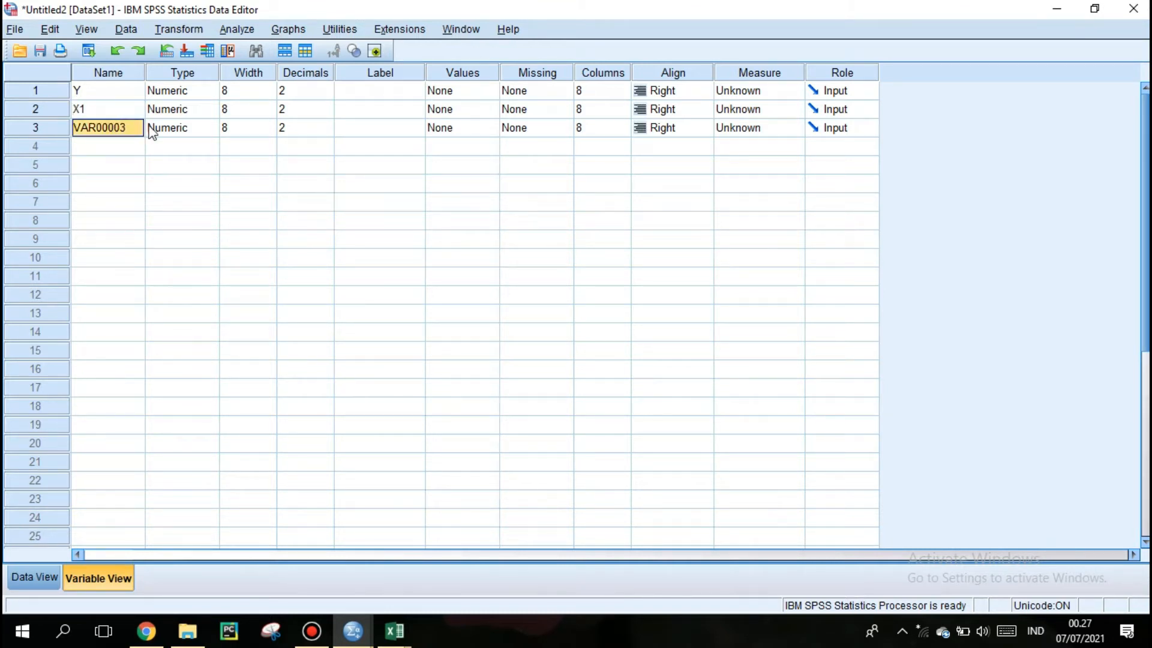
{"action": "key", "text": "BackSpace"}
{"action": "type", "text": "X2"}
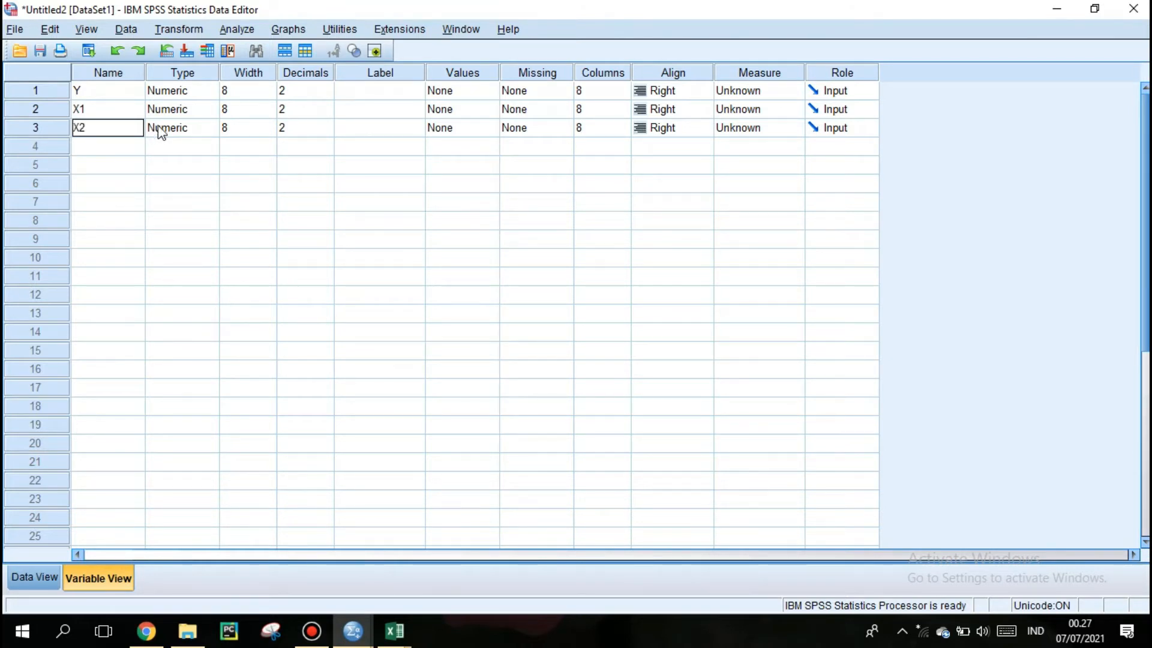
Step: Label variable Y as Kemiskinan, X1 as PHK and X2 as Pengangguran
{"action": "left_click", "coordinate": [367, 93]}
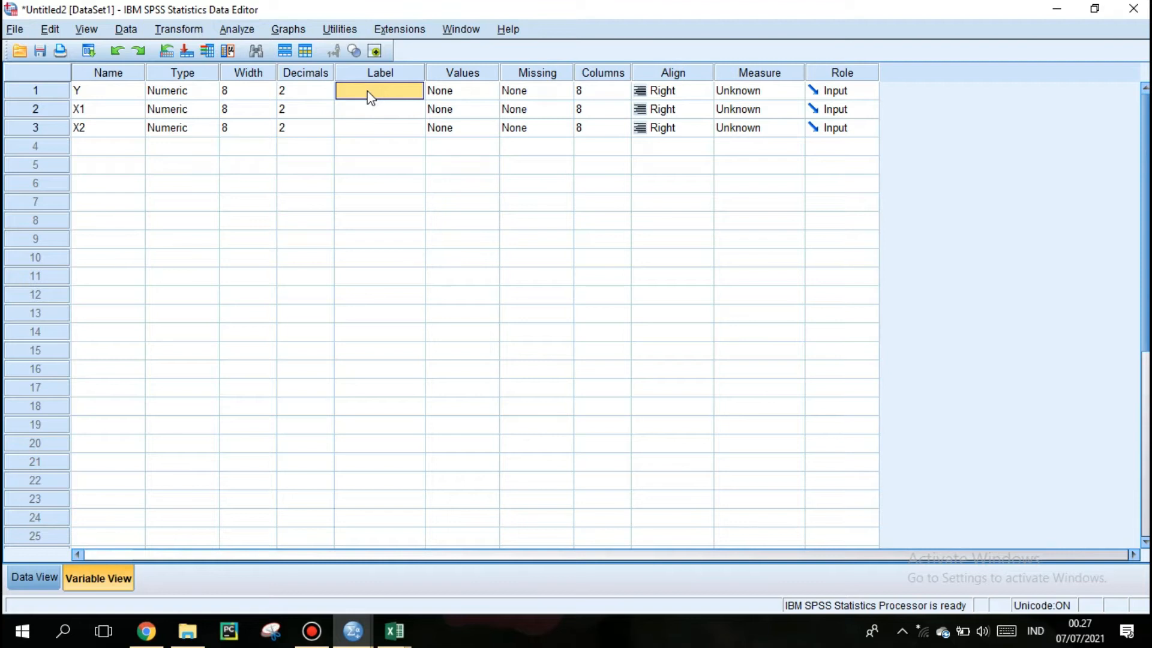
{"action": "double_click", "coordinate": [368, 92]}
{"action": "double_click", "coordinate": [368, 91]}
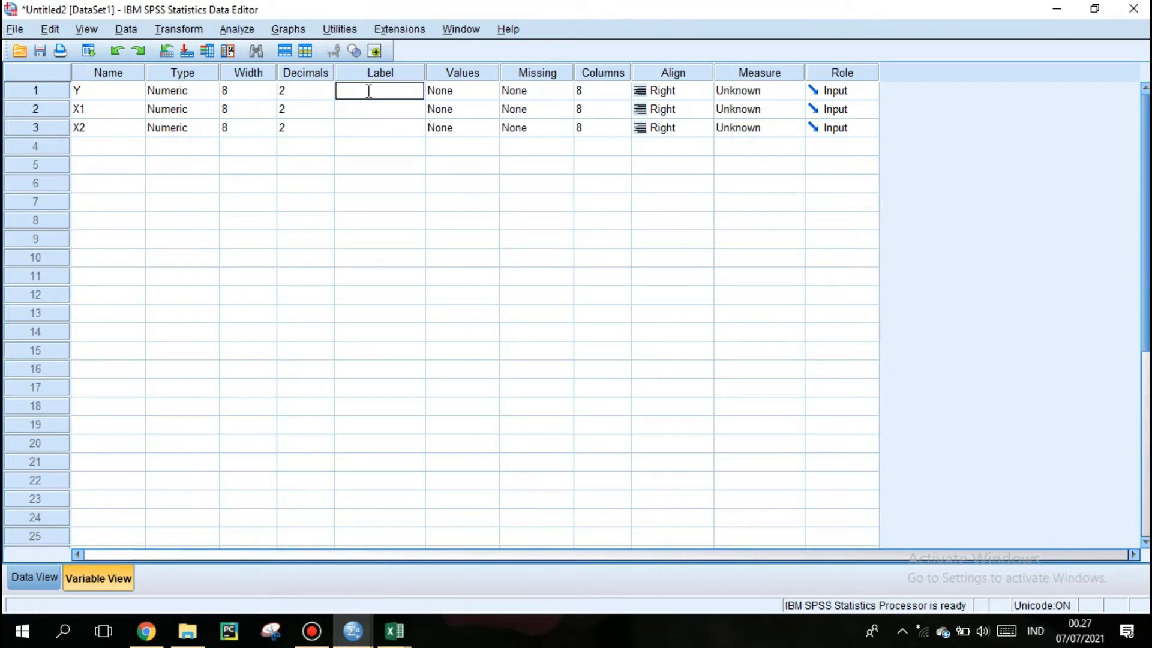
{"action": "type", "text": "Kemiskinan"}
{"action": "left_click", "coordinate": [374, 111]}
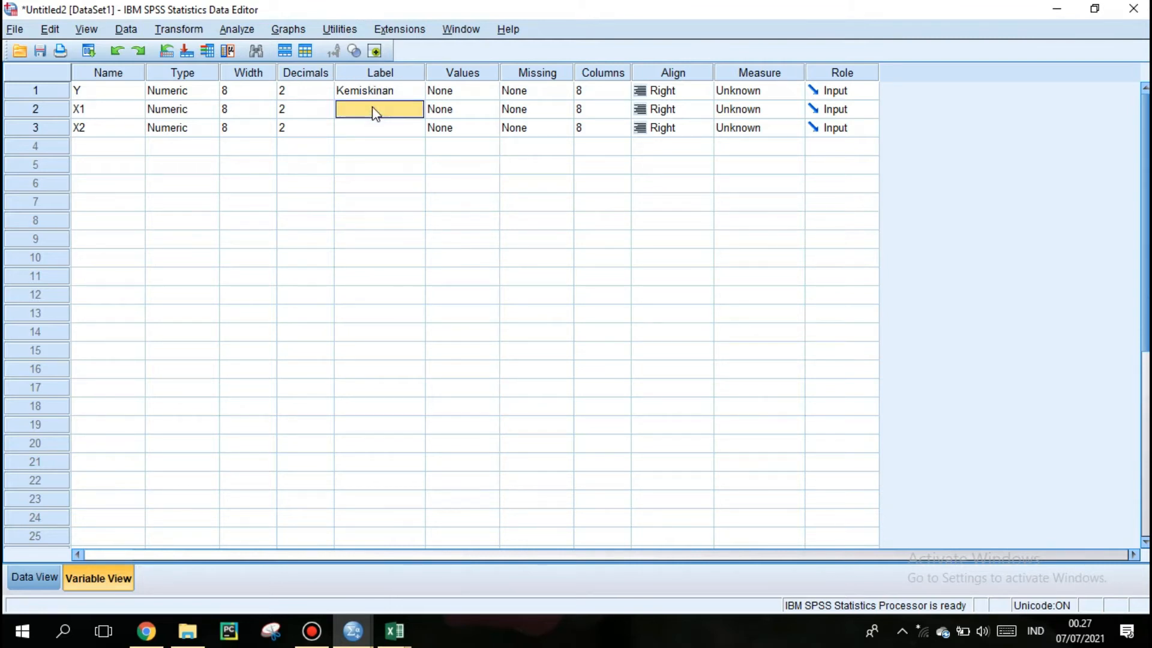
{"action": "type", "text": "PHK"}
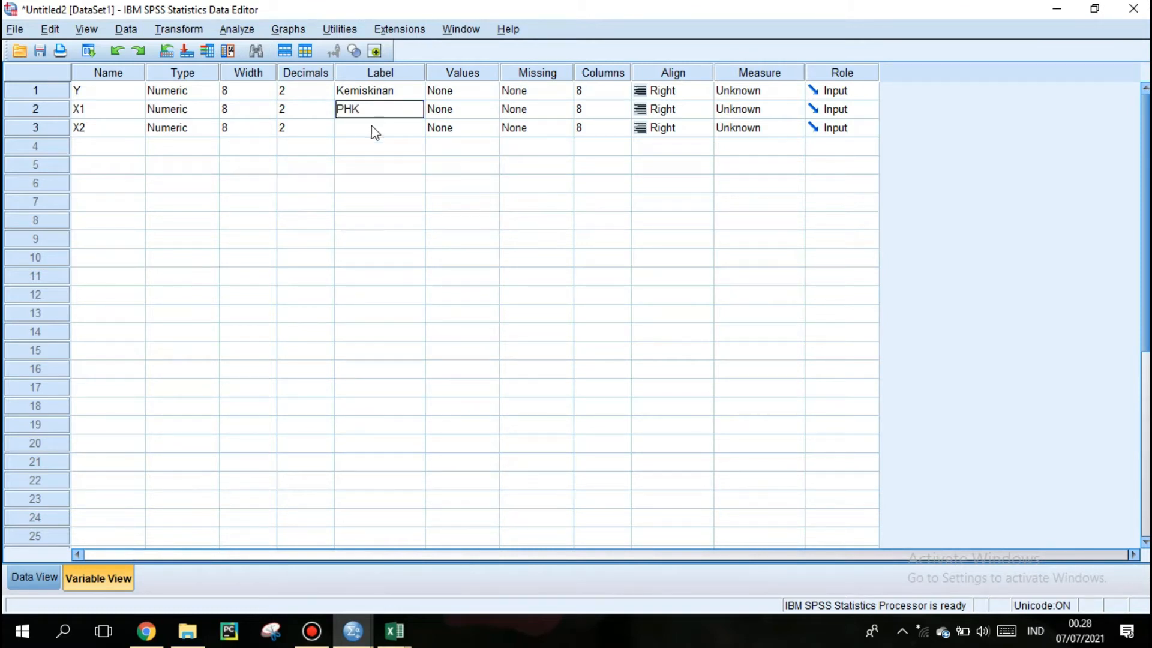
{"action": "left_click", "coordinate": [373, 129]}
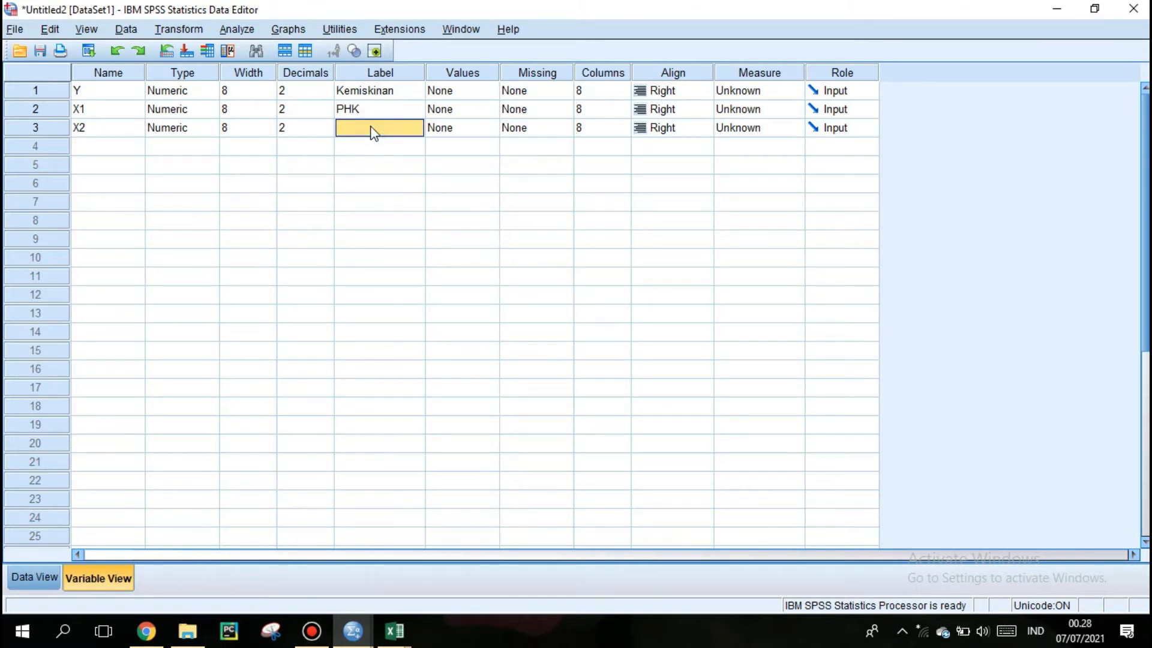
{"action": "type", "text": "Pe"}
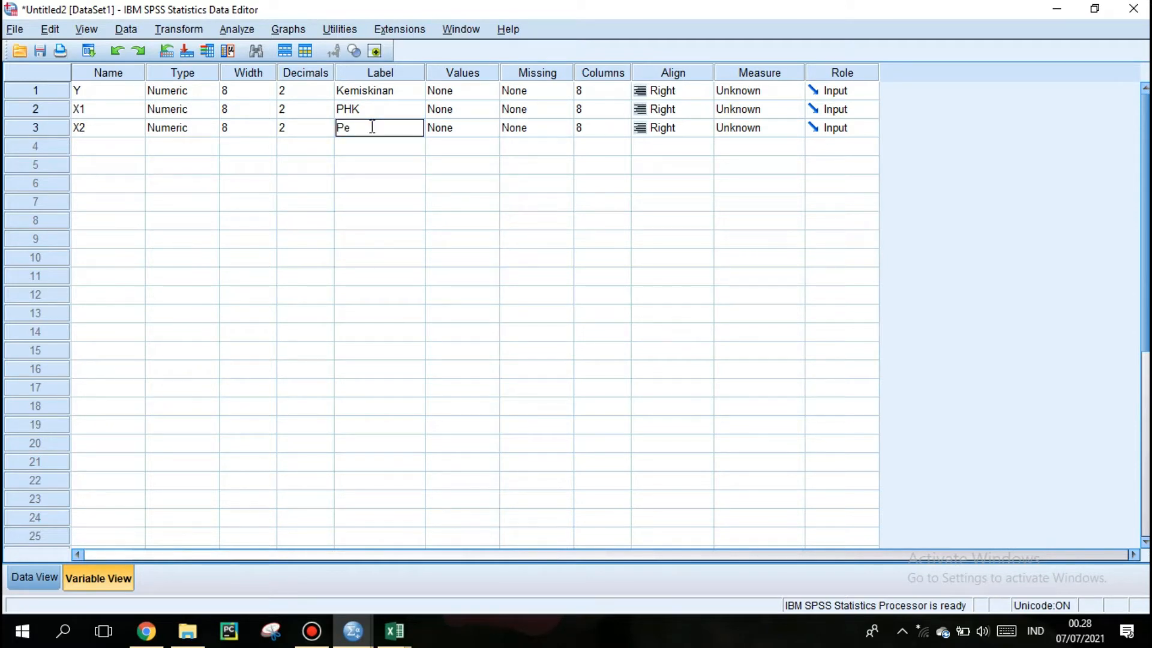
{"action": "type", "text": "ngangguran"}
Step: Set the number of decimals of variable X1 to 0
{"action": "left_click", "coordinate": [314, 110]}
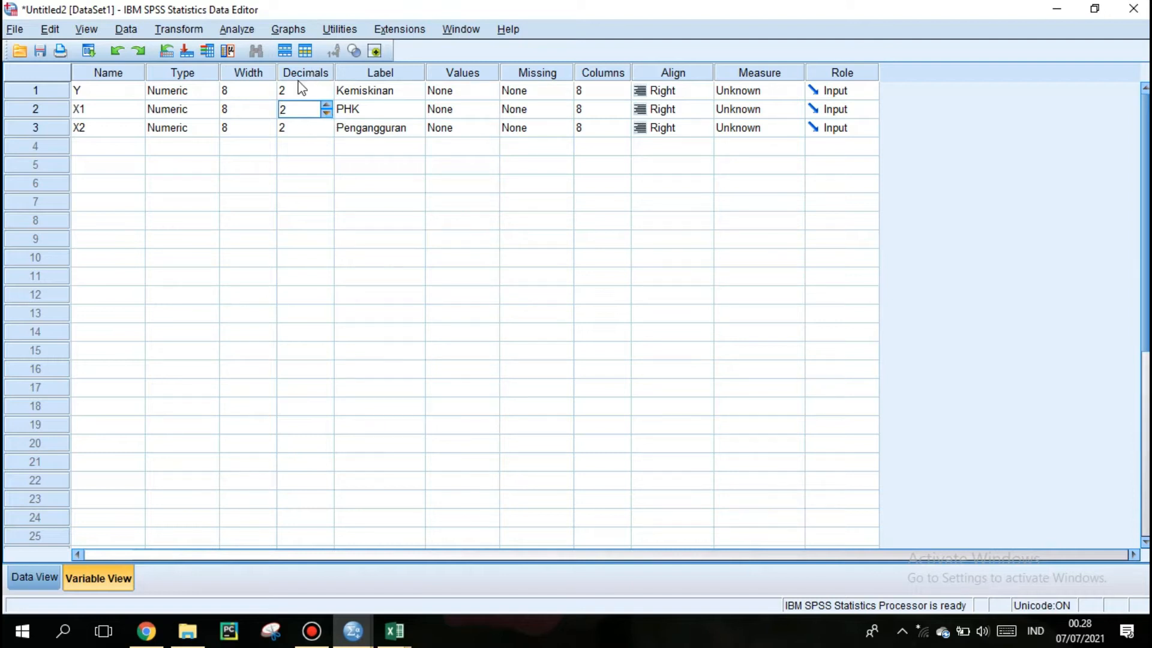
{"action": "left_click", "coordinate": [329, 117]}
{"action": "left_click", "coordinate": [329, 117]}
{"action": "left_click", "coordinate": [316, 146]}
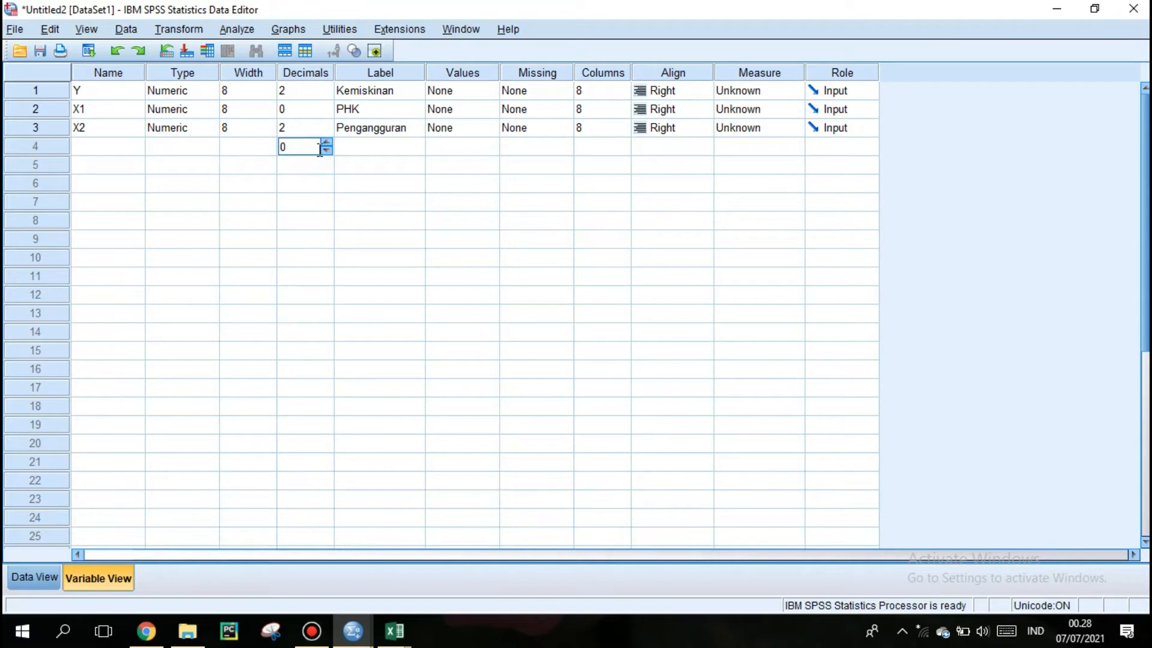
{"action": "left_click", "coordinate": [349, 153]}
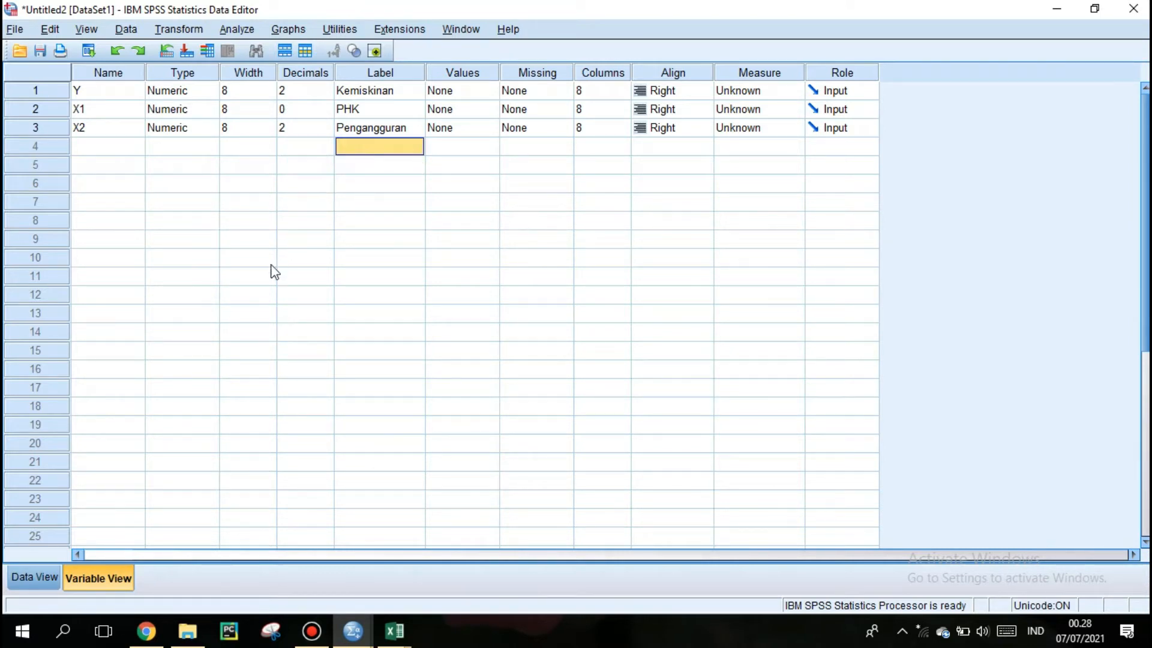
Step: Set up a linear regression with Kemiskinan [Y] as the dependent variable and PHK [X1] and Pengangguran [X2] as independents
{"action": "left_click", "coordinate": [32, 577]}
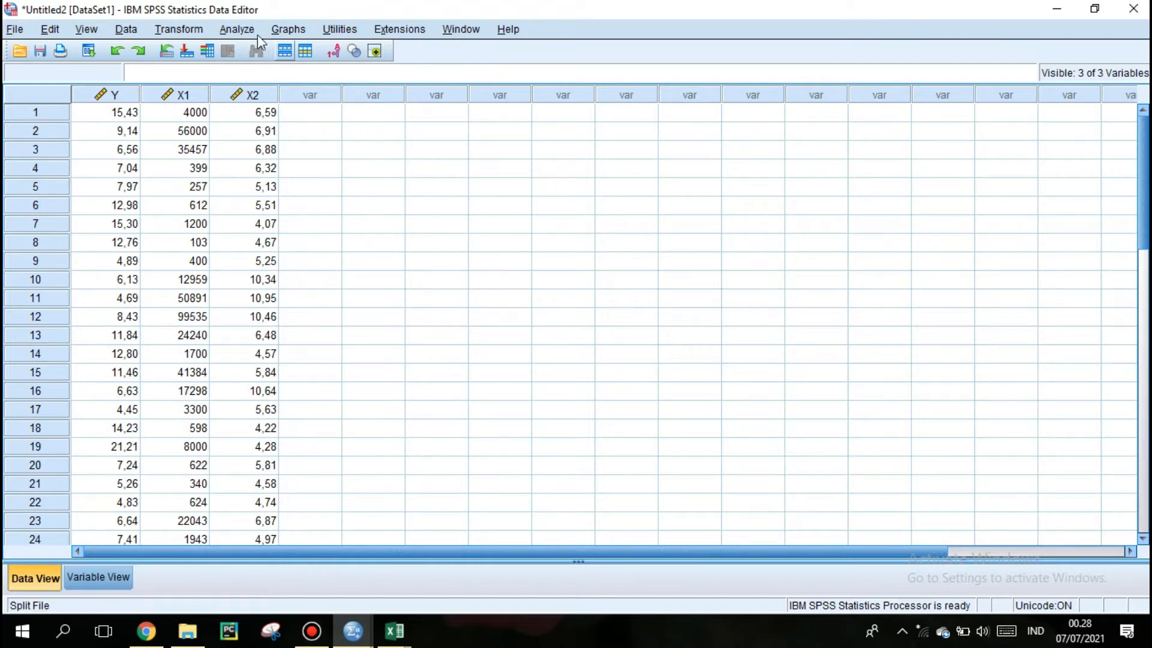
{"action": "left_click", "coordinate": [237, 30]}
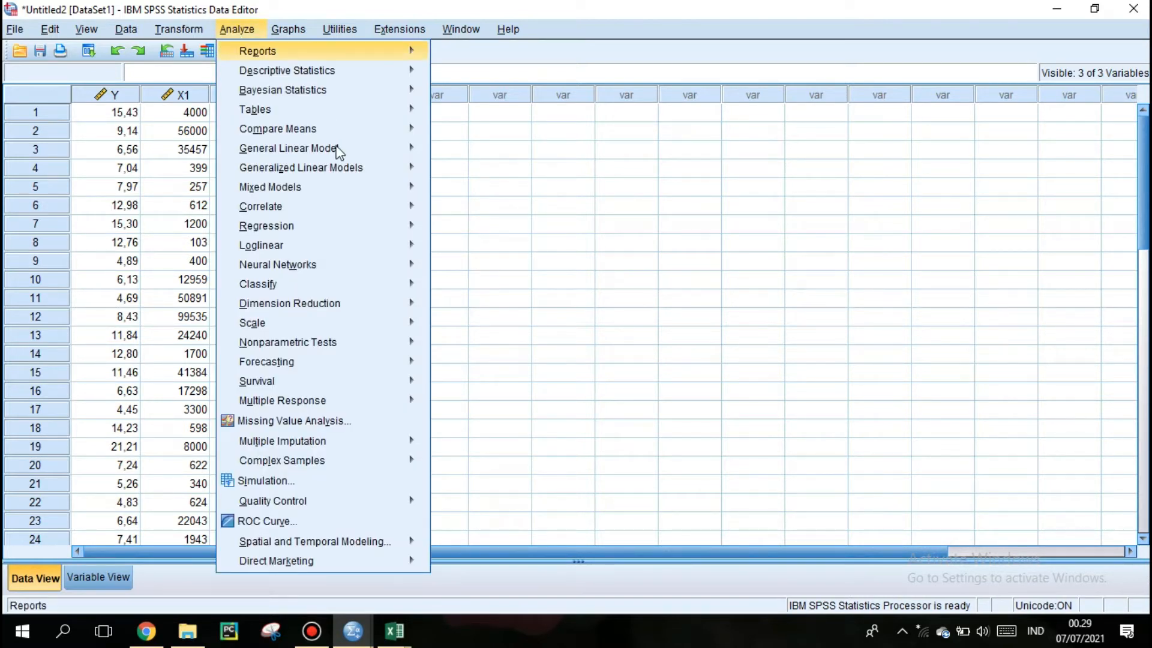
{"action": "mouse_move", "coordinate": [349, 223]}
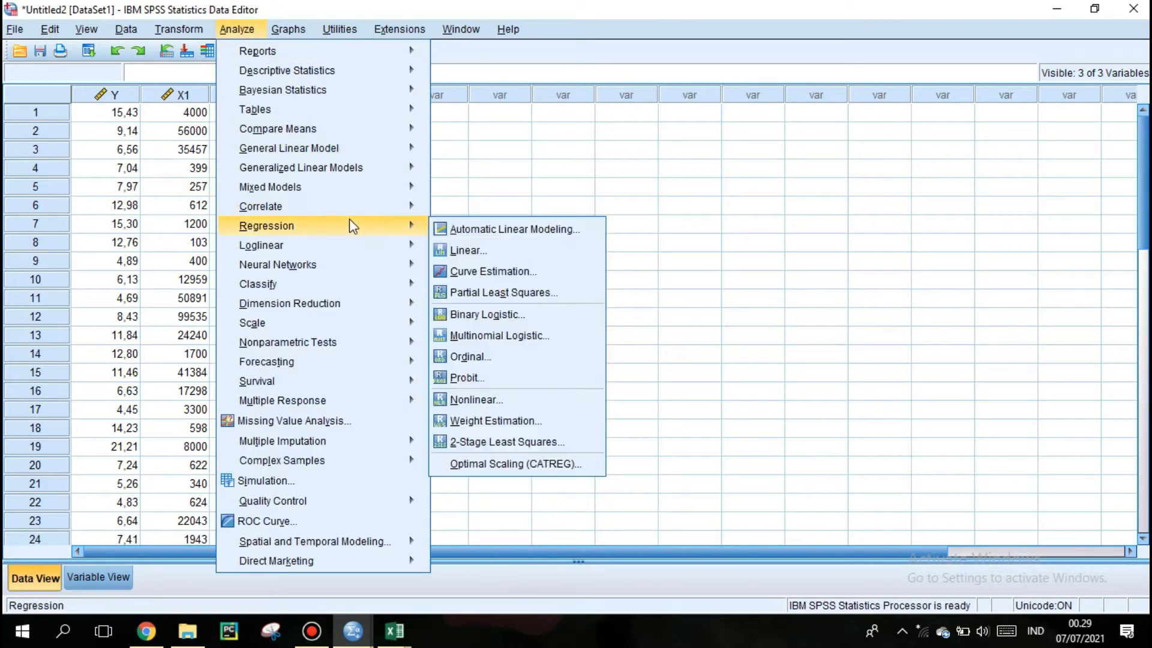
{"action": "left_click", "coordinate": [528, 251]}
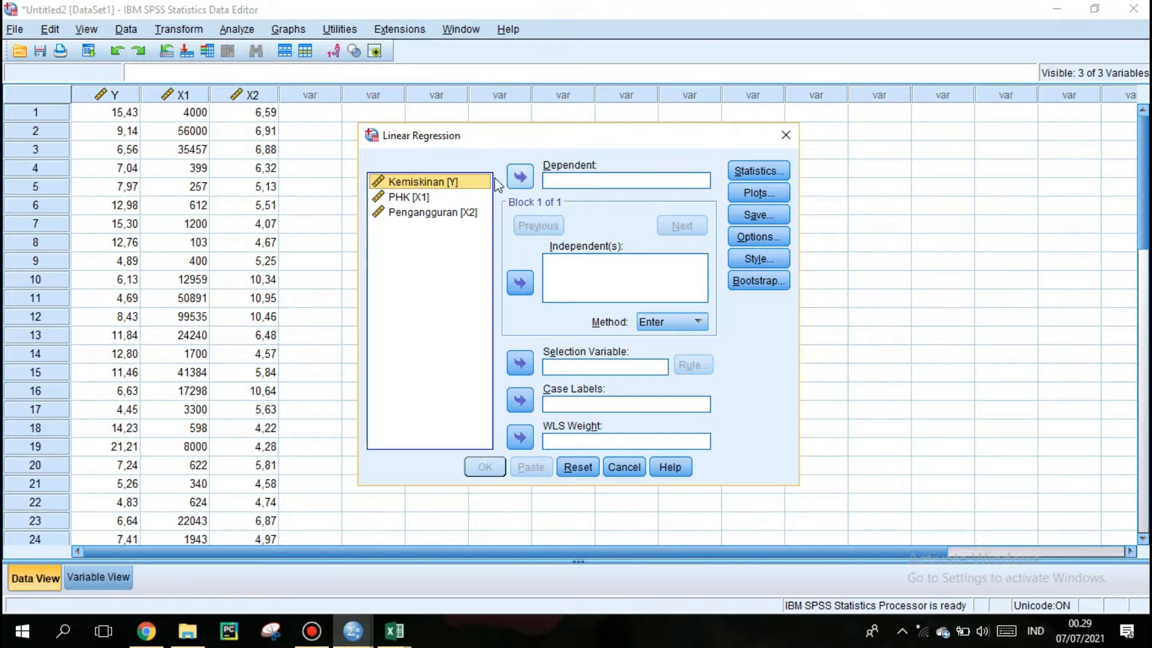
{"action": "left_click", "coordinate": [522, 177]}
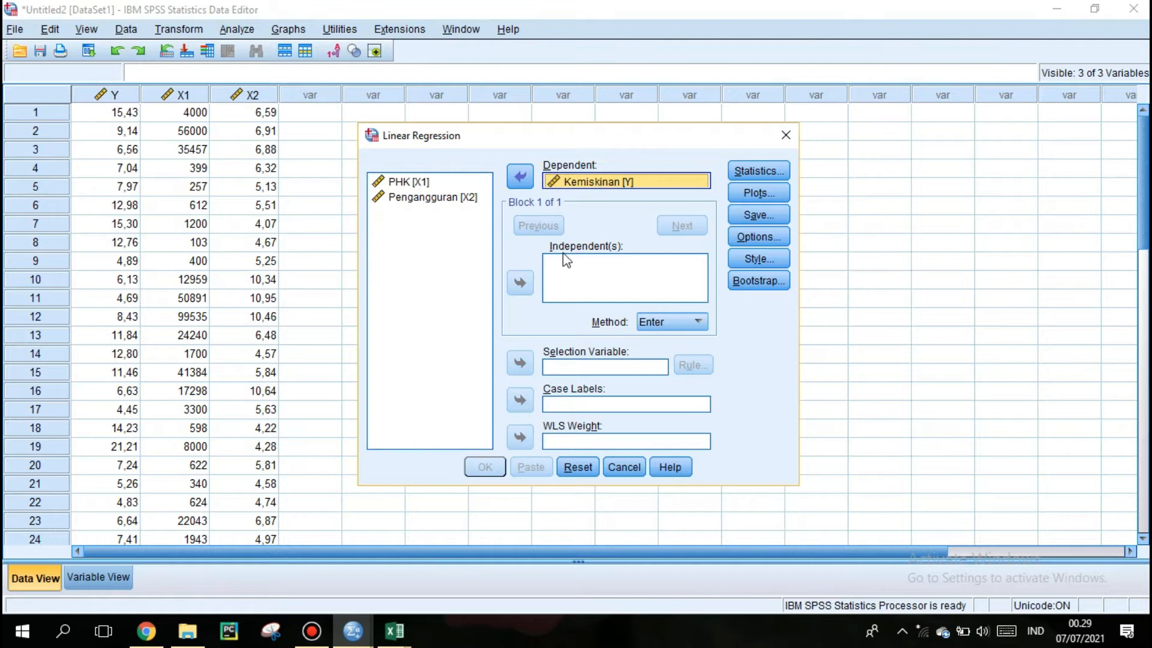
{"action": "left_click", "coordinate": [447, 183]}
{"action": "left_click", "coordinate": [520, 278]}
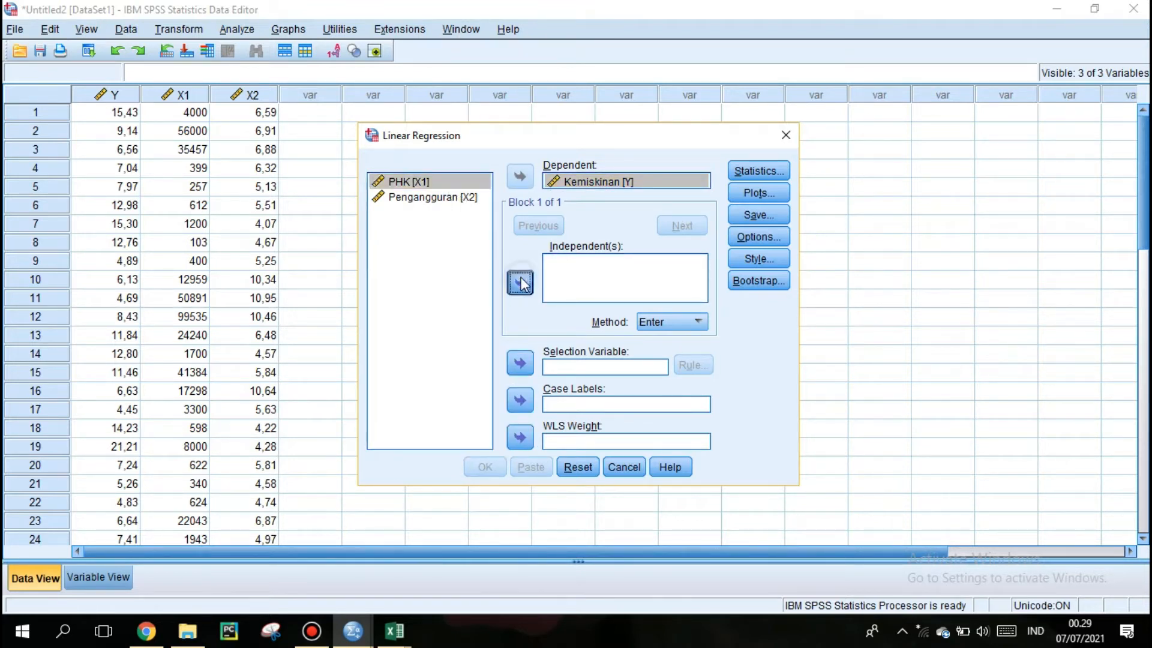
{"action": "left_click", "coordinate": [453, 198]}
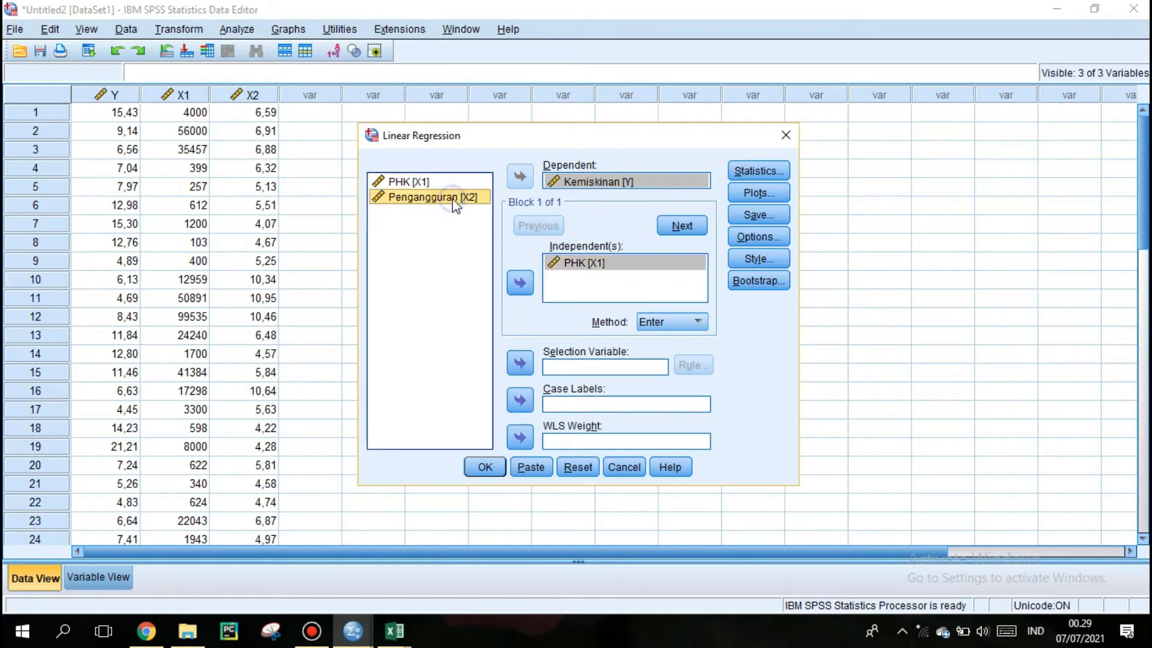
{"action": "left_click", "coordinate": [521, 282]}
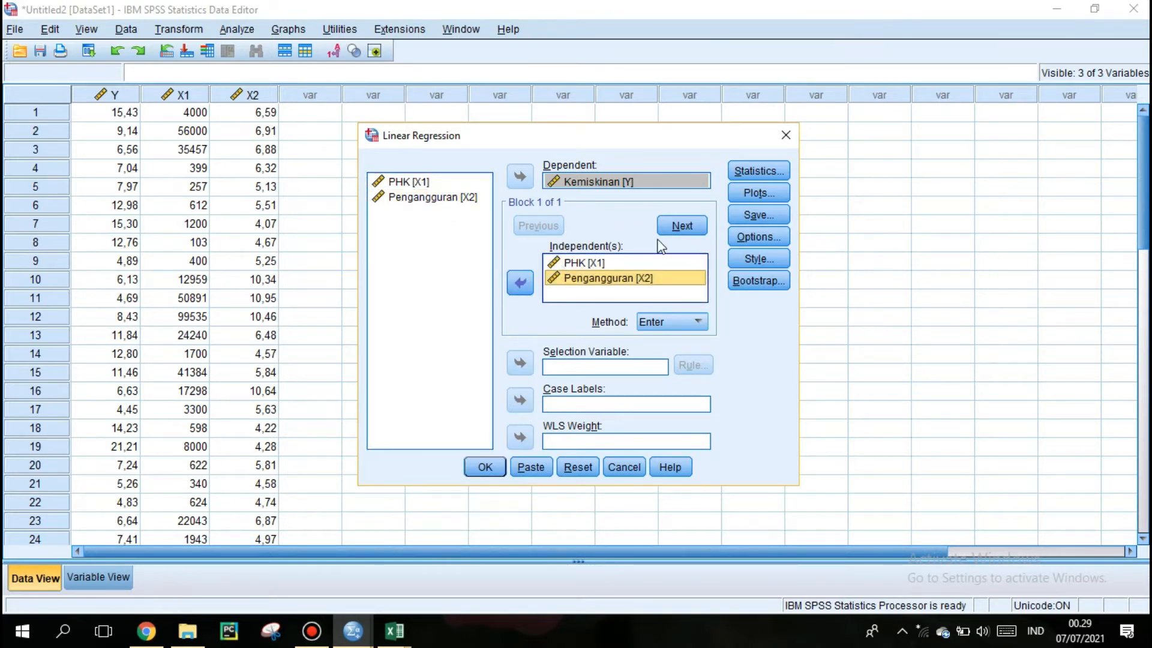
Step: Add R squared change, collinearity diagnostics and Durbin-Watson to the regression statistics
{"action": "left_click", "coordinate": [761, 168]}
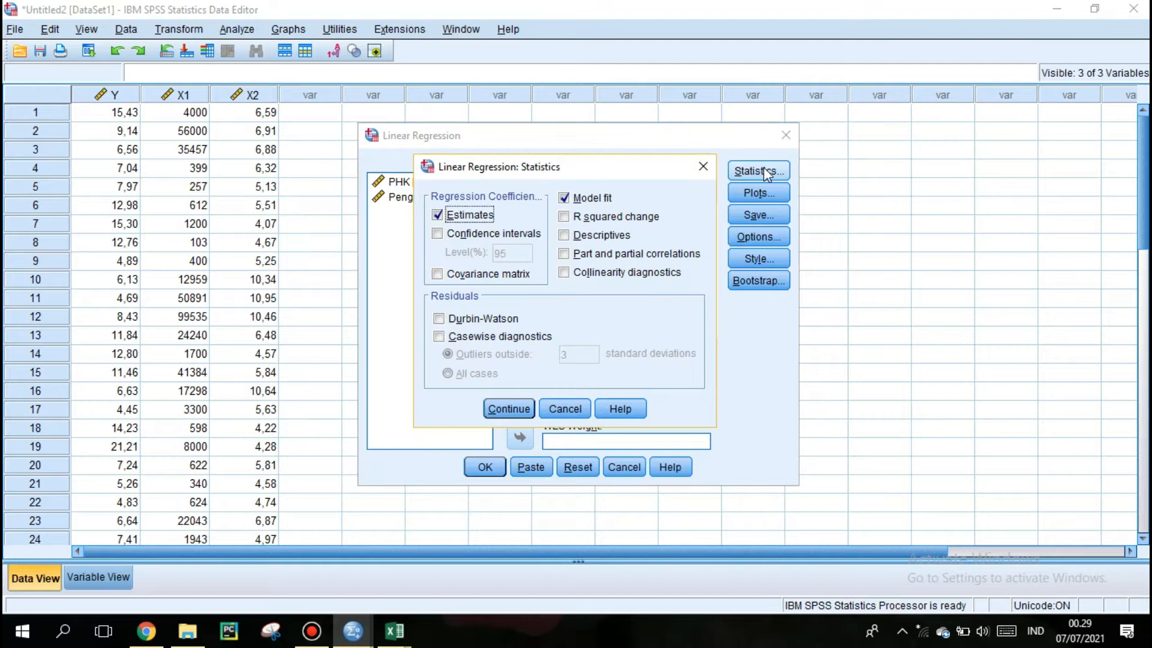
{"action": "left_click", "coordinate": [621, 224]}
{"action": "left_click", "coordinate": [621, 221]}
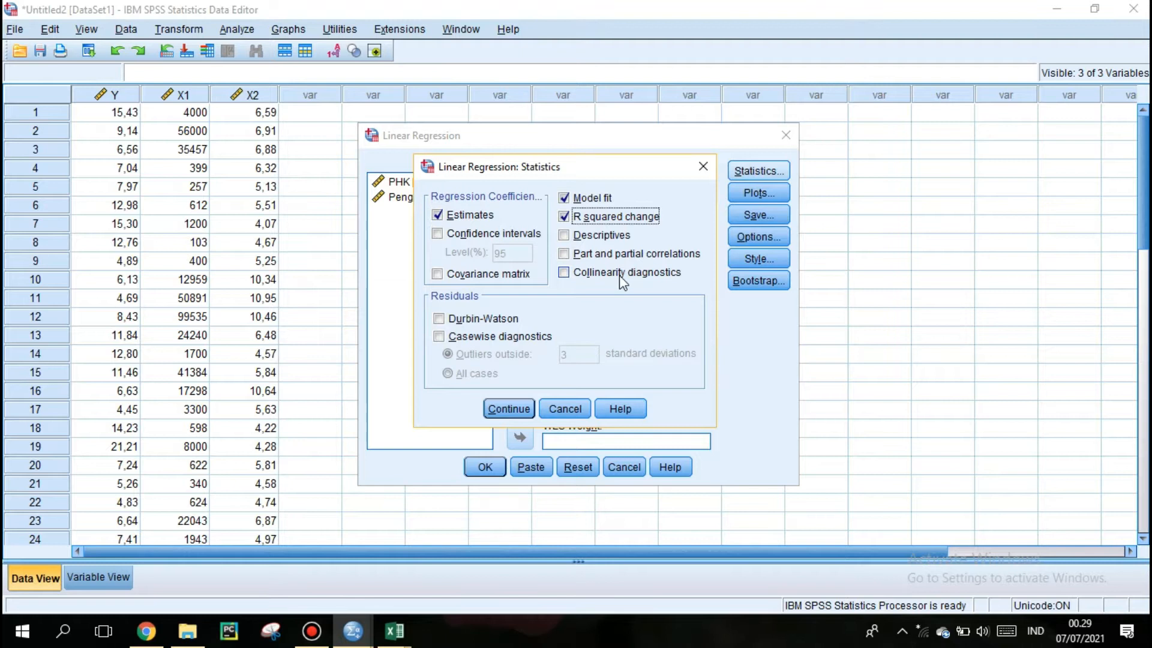
{"action": "left_click", "coordinate": [609, 279]}
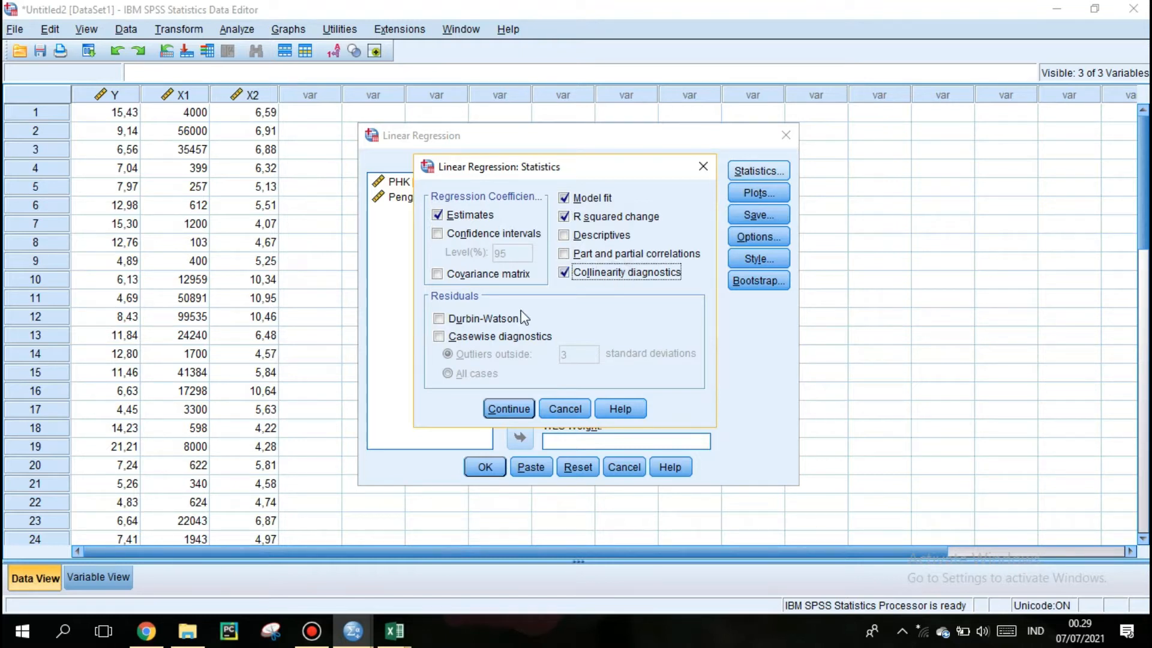
{"action": "left_click", "coordinate": [494, 318]}
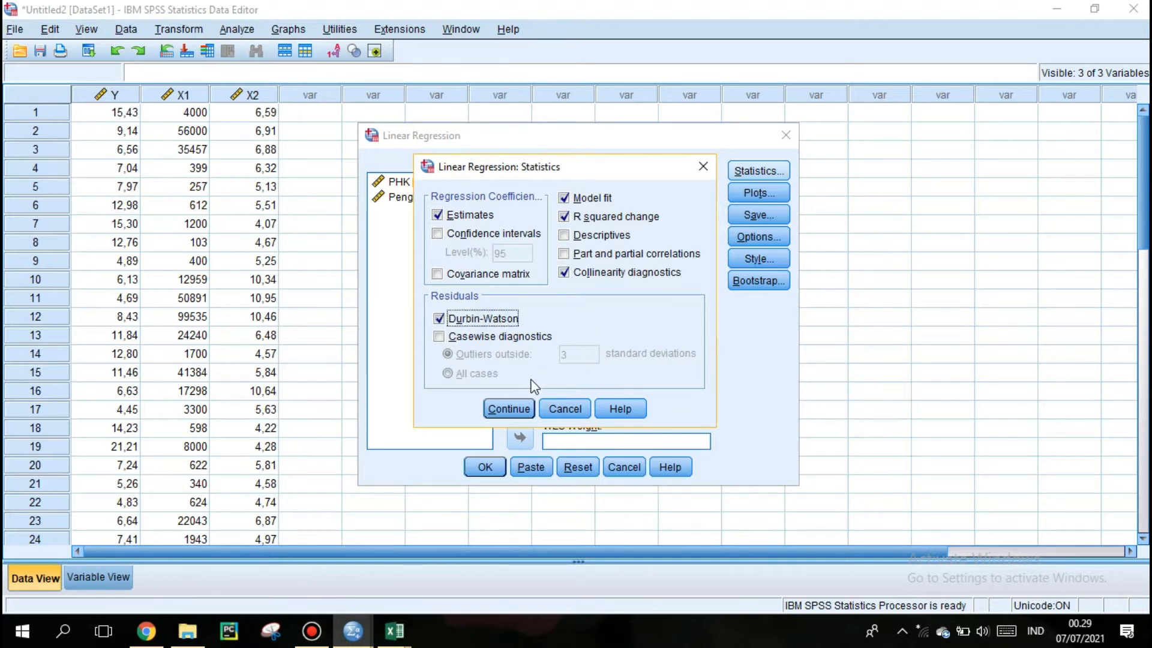
{"action": "left_click", "coordinate": [515, 409]}
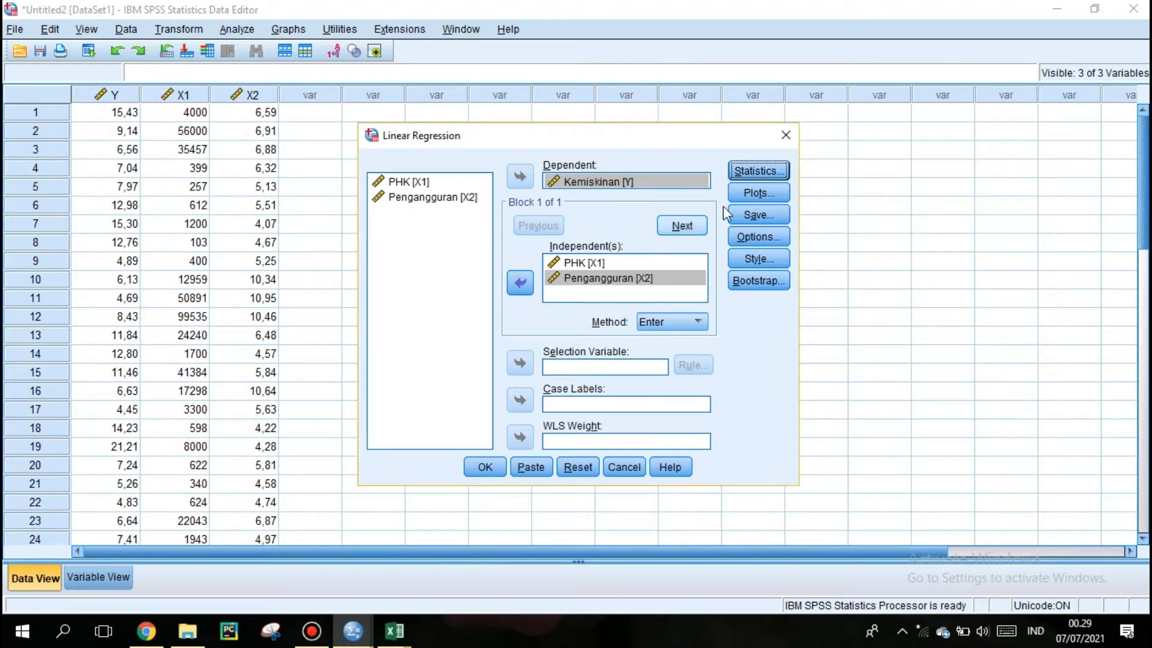
Step: Choose to save the unstandardized residuals as a variable and run the linear regression
{"action": "left_click", "coordinate": [750, 216]}
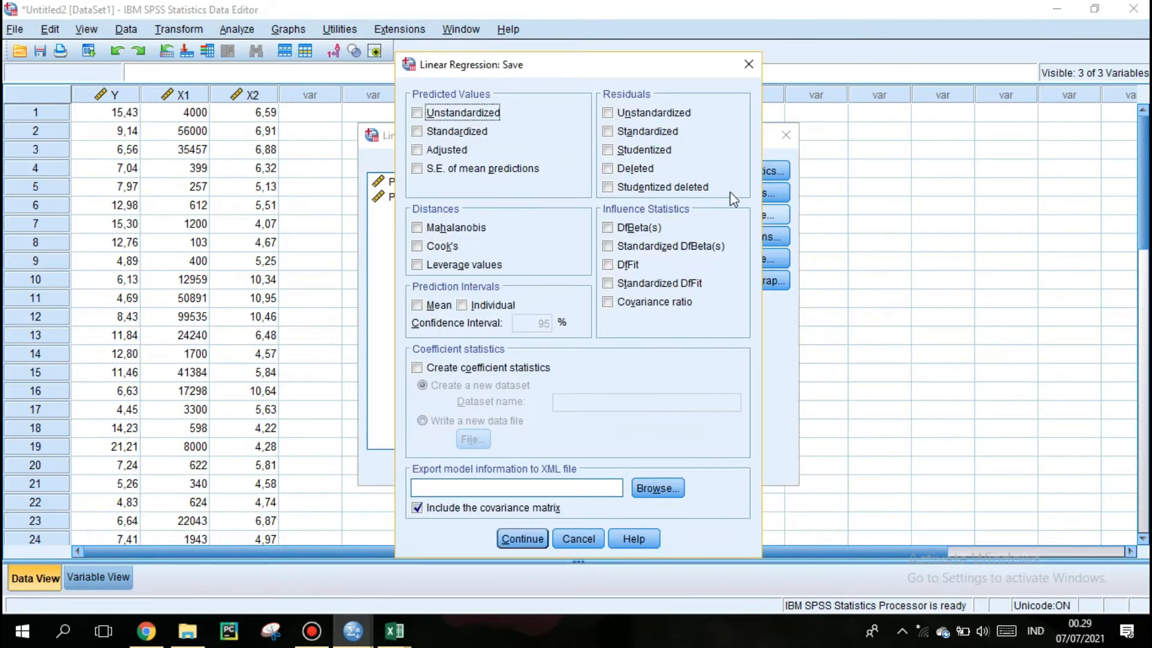
{"action": "left_click", "coordinate": [682, 115]}
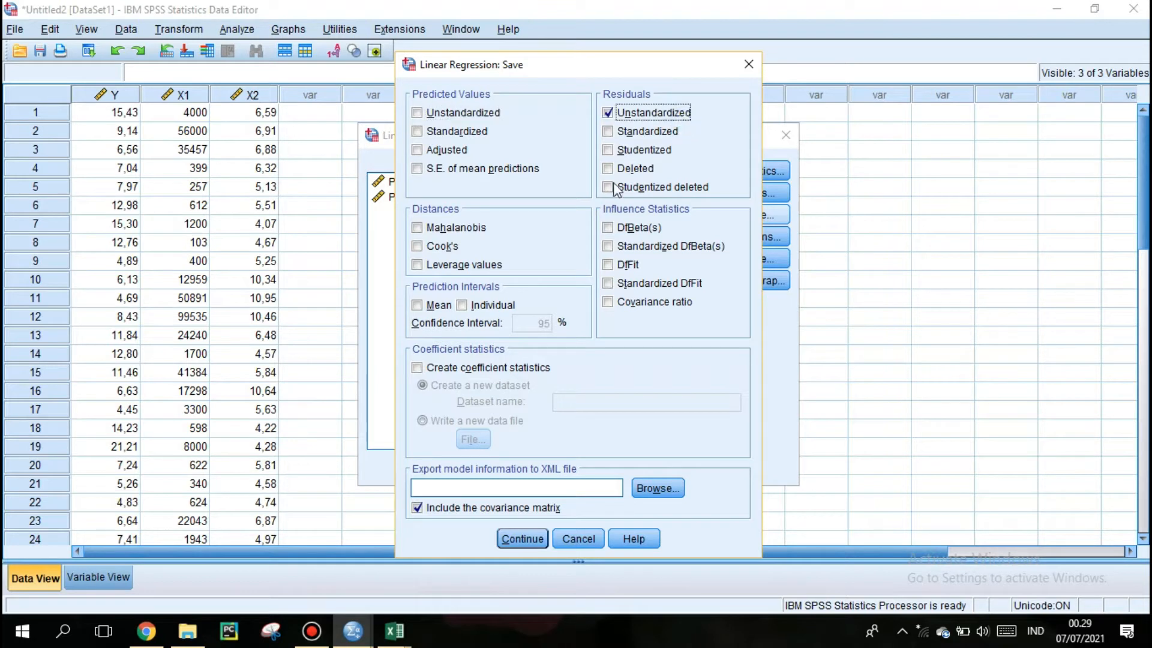
{"action": "left_click", "coordinate": [514, 539]}
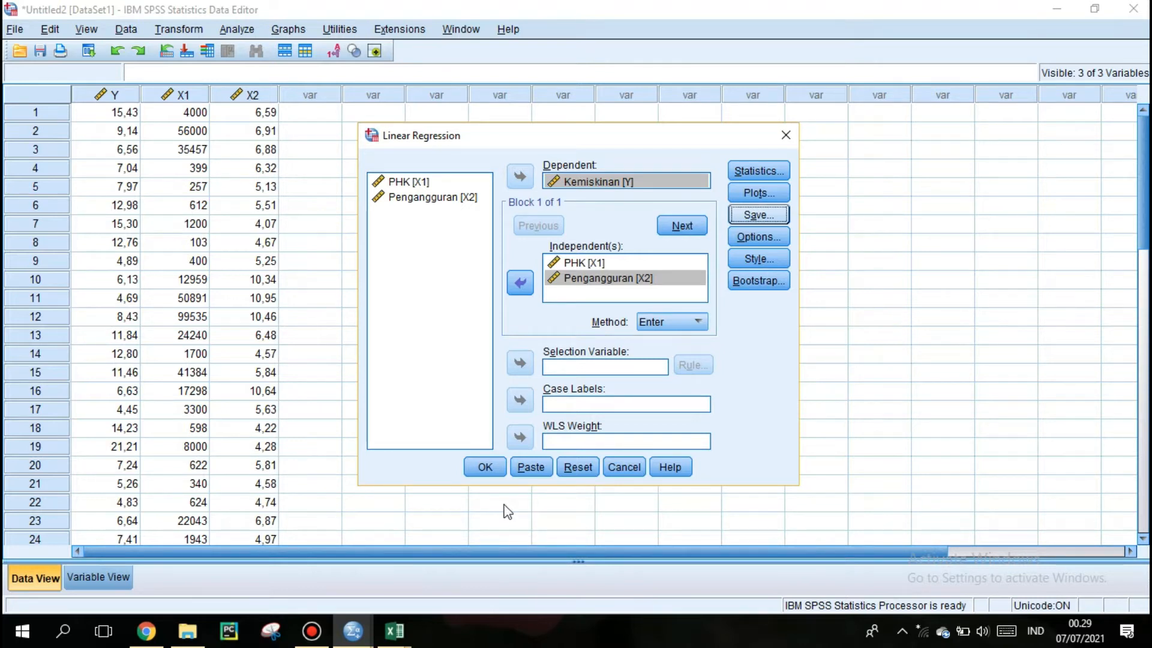
{"action": "left_click", "coordinate": [489, 467]}
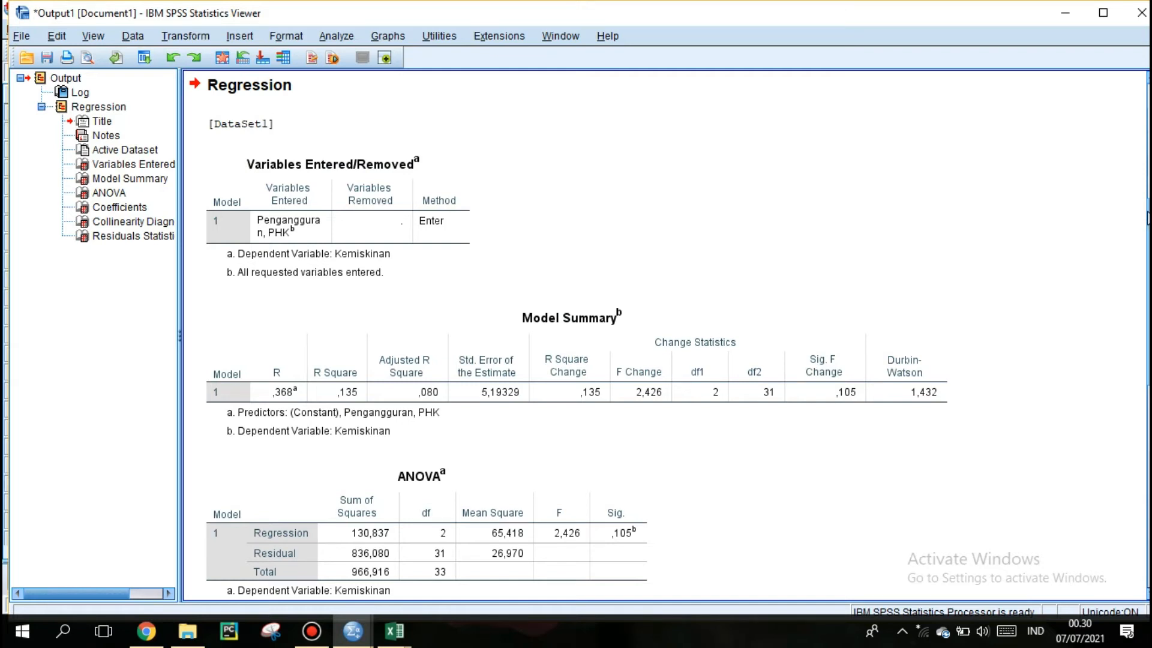
Step: Review the regression output from the command log through the model summary, ANOVA and coefficients to the residuals statistics
{"action": "scroll", "coordinate": [1143, 155], "scroll_direction": "up", "scroll_amount": 3}
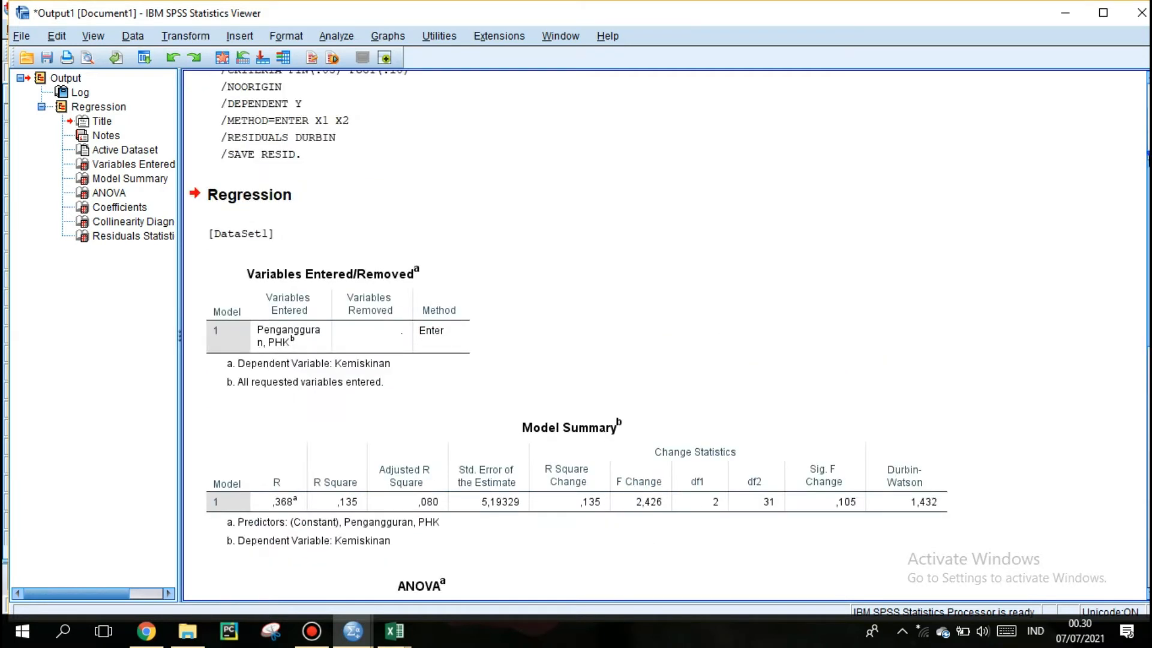
{"action": "scroll", "coordinate": [1143, 155], "scroll_direction": "up", "scroll_amount": 5}
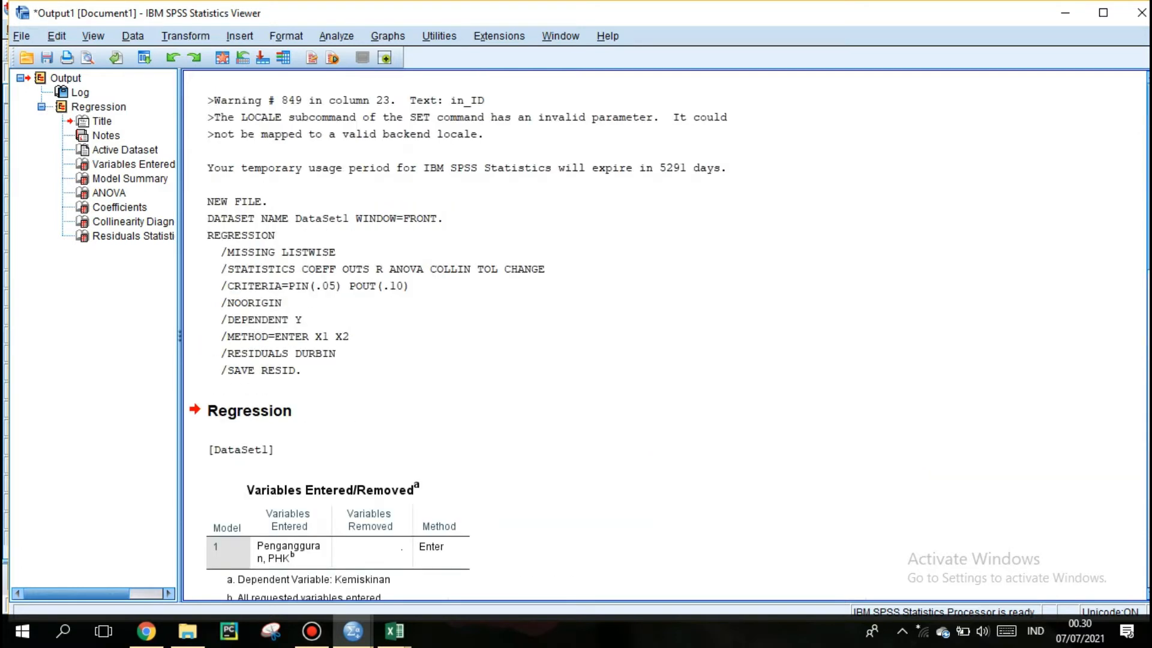
{"action": "scroll", "coordinate": [1144, 270], "scroll_direction": "down", "scroll_amount": 2}
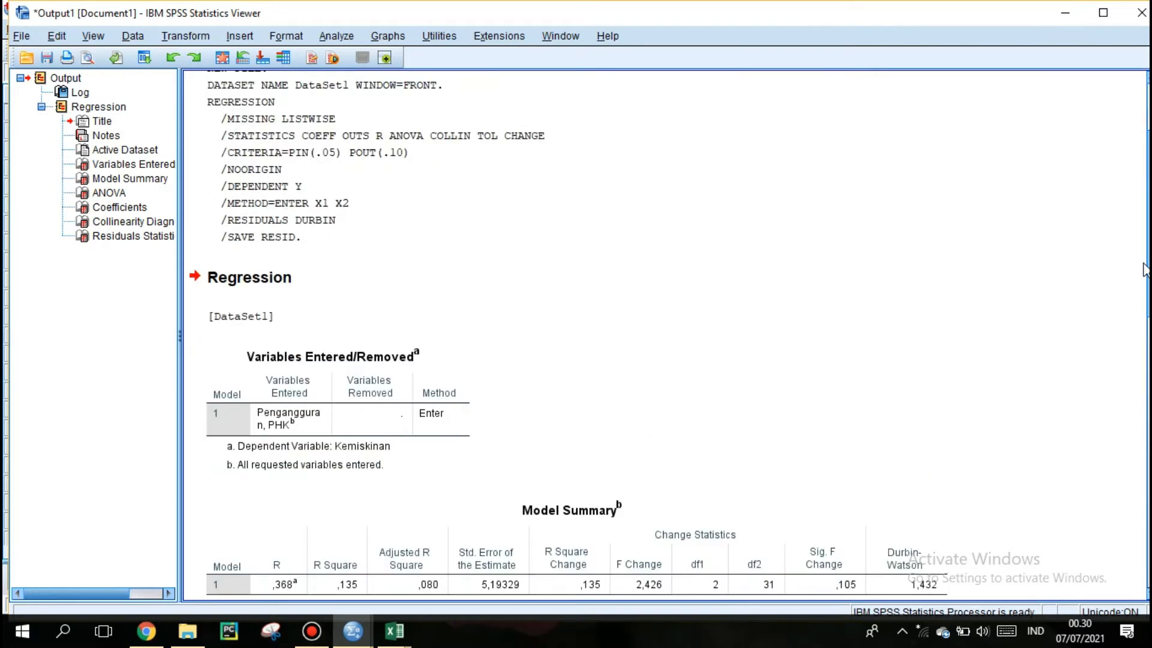
{"action": "scroll", "coordinate": [1144, 270], "scroll_direction": "down", "scroll_amount": 7}
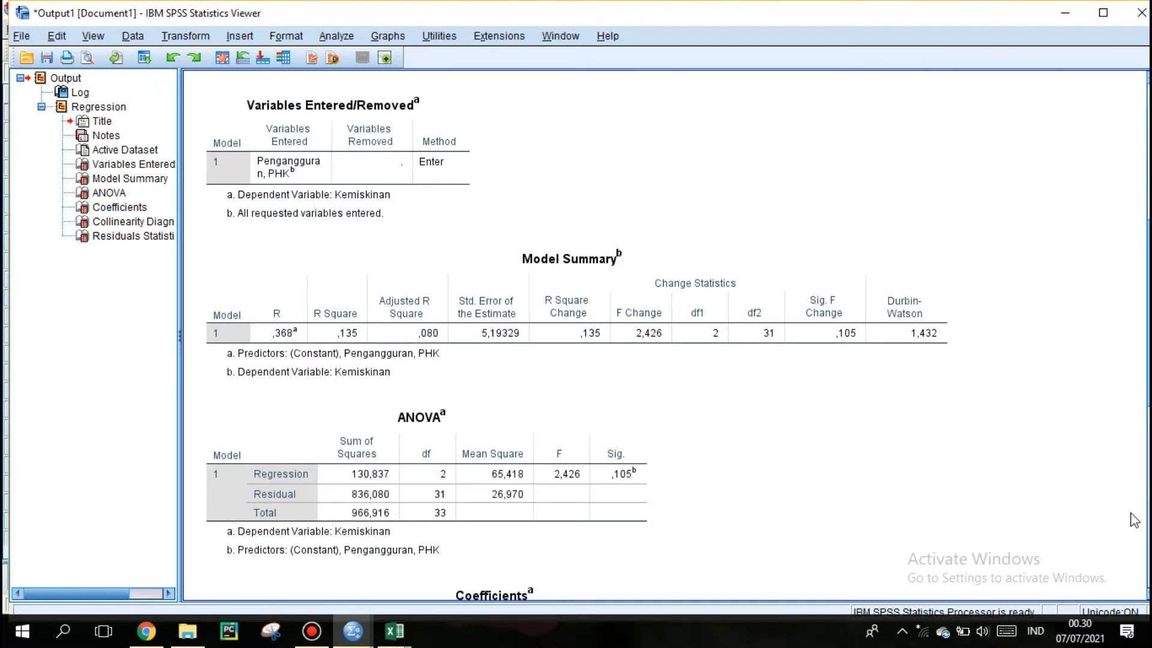
{"action": "scroll", "coordinate": [1134, 519], "scroll_direction": "down", "scroll_amount": 14}
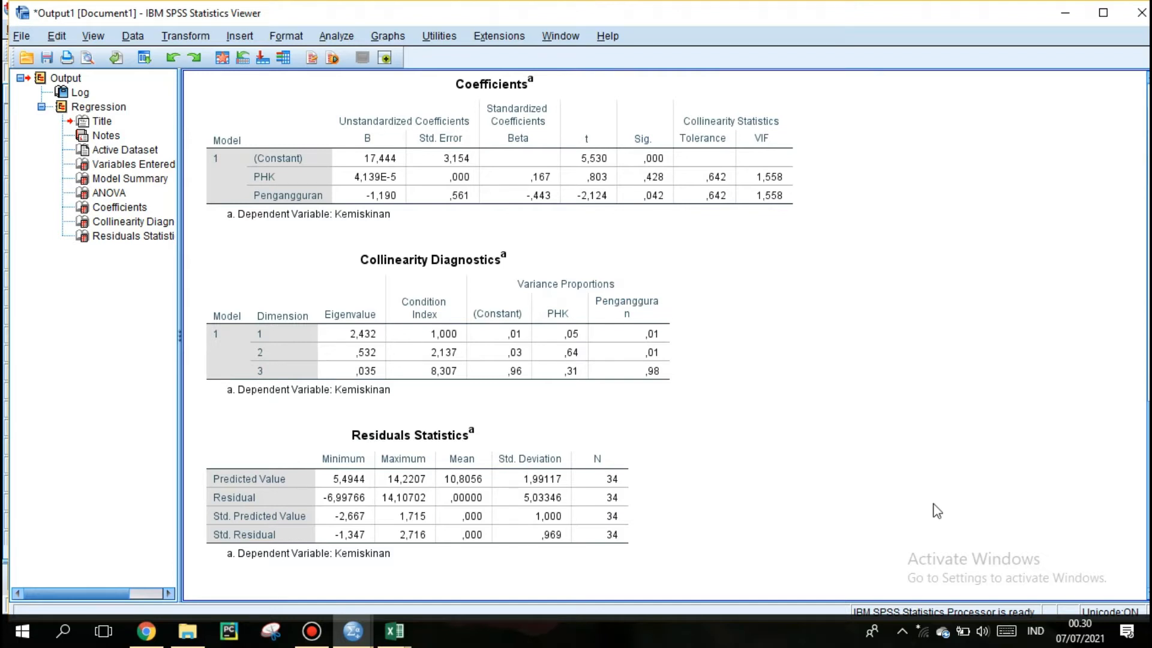
Step: Run a legacy one-sample Kolmogorov-Smirnov test against the normal distribution on the unstandardized residuals and view its result table
{"action": "mouse_move", "coordinate": [363, 633]}
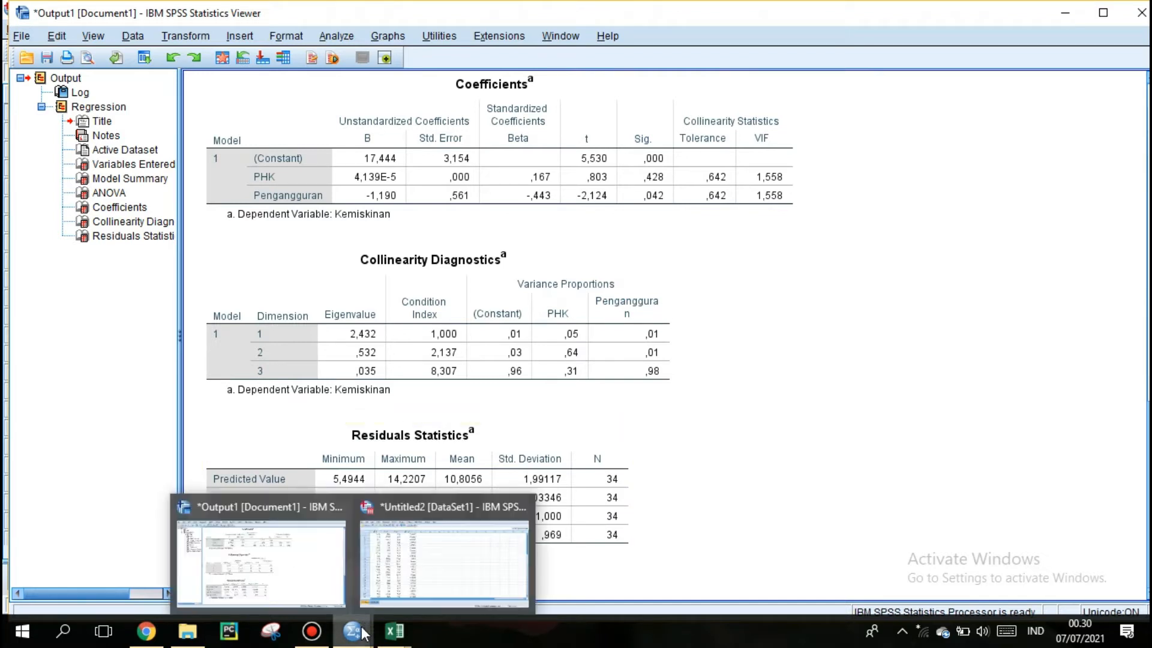
{"action": "left_click", "coordinate": [386, 587]}
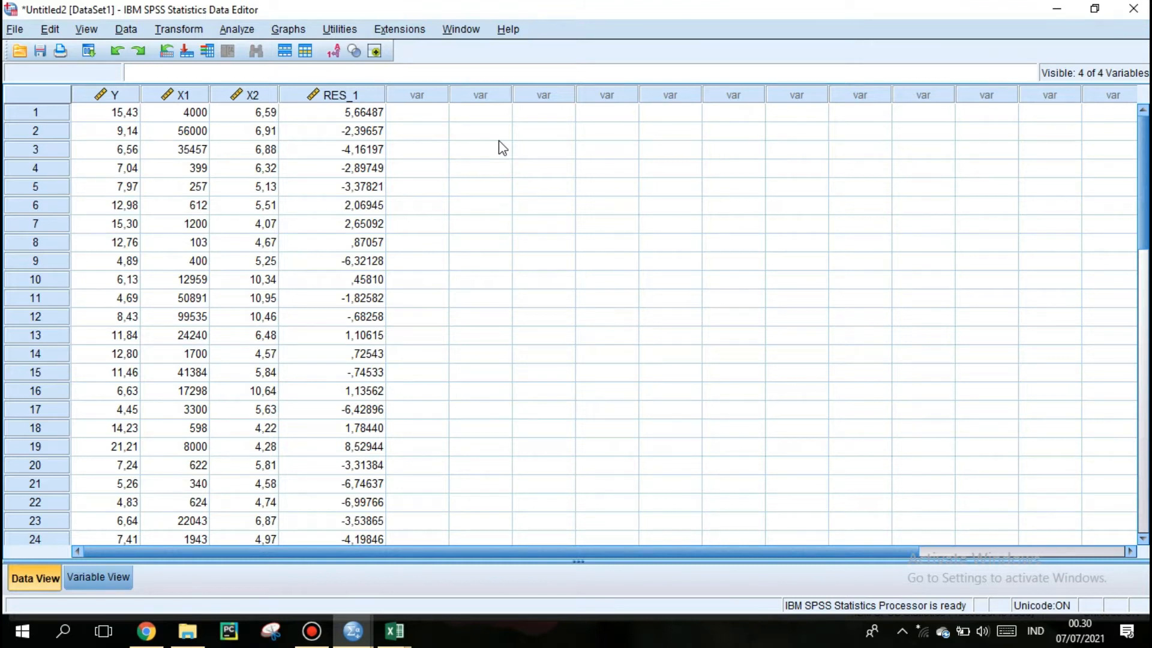
{"action": "left_click", "coordinate": [374, 96]}
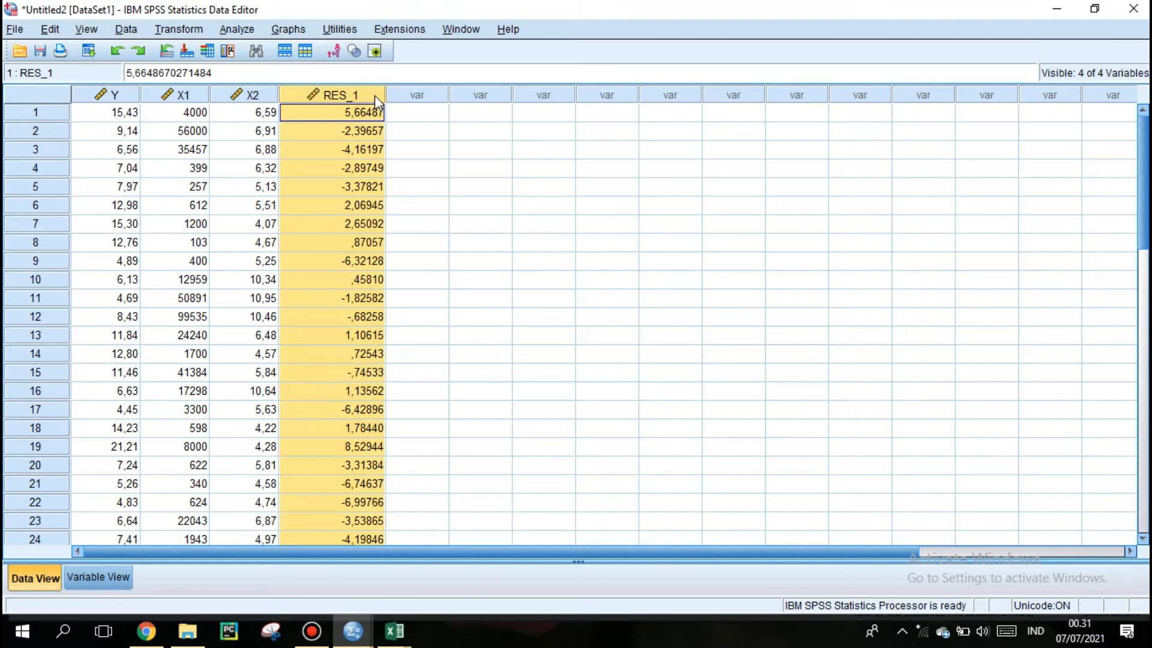
{"action": "left_click", "coordinate": [246, 33]}
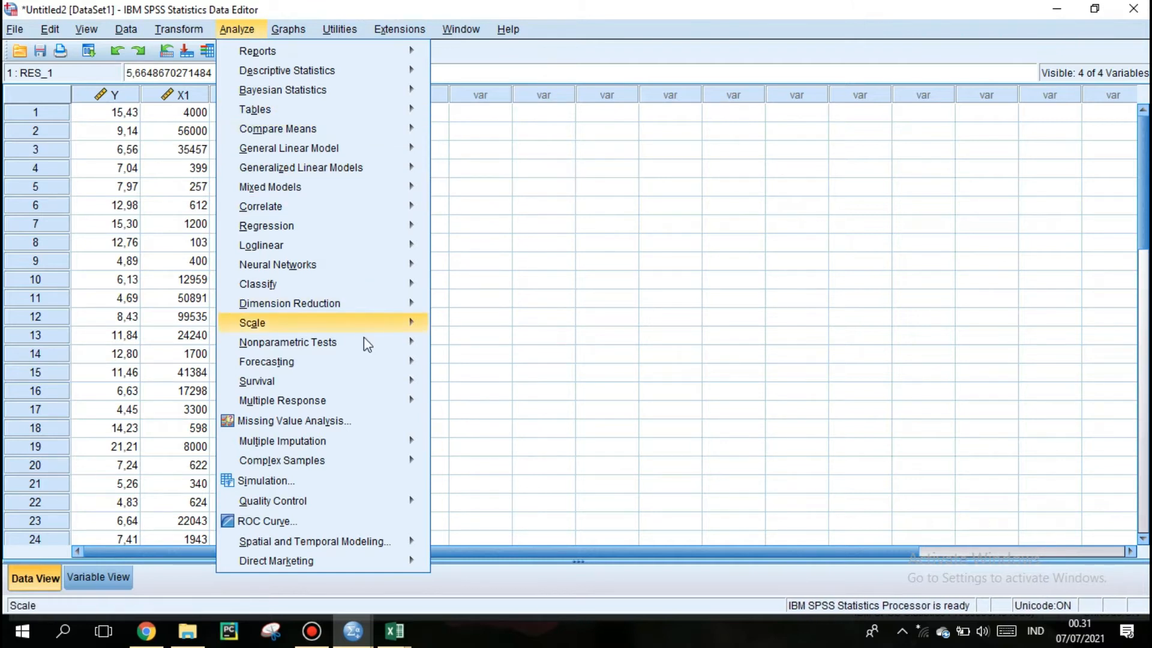
{"action": "mouse_move", "coordinate": [368, 346]}
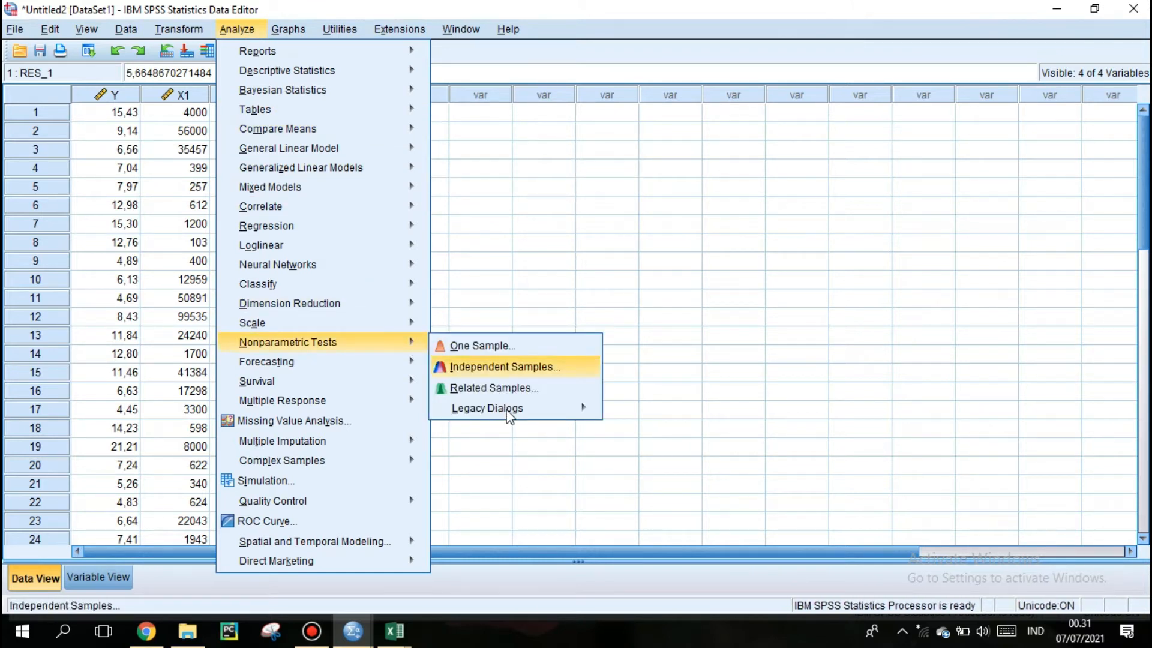
{"action": "mouse_move", "coordinate": [509, 410]}
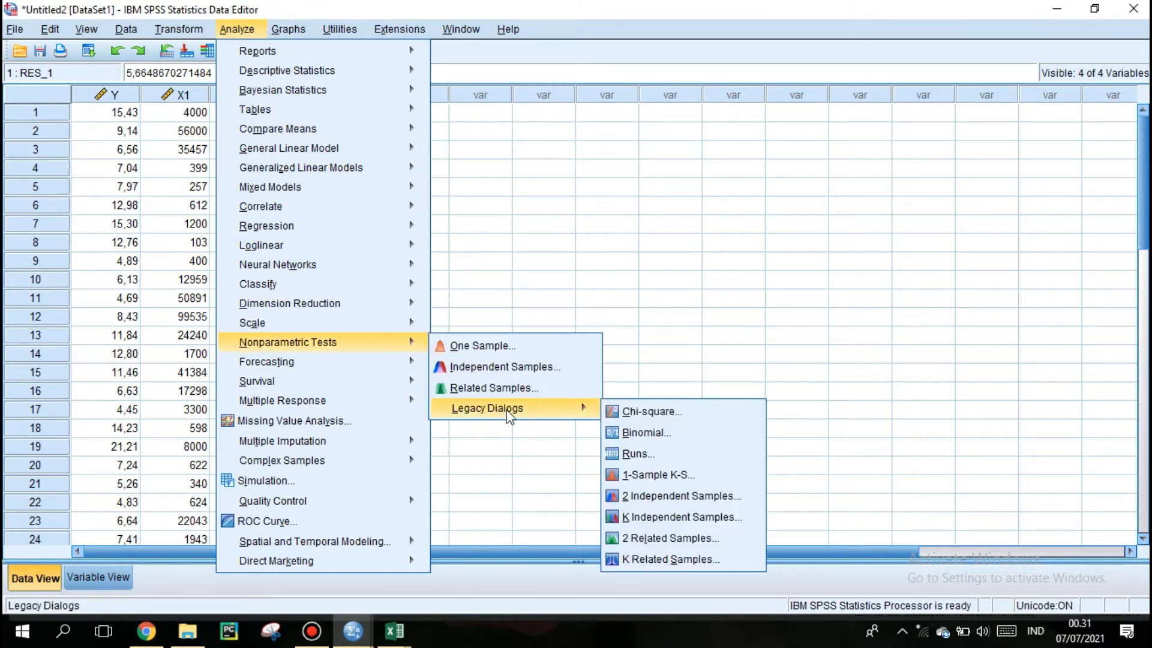
{"action": "left_click", "coordinate": [668, 472]}
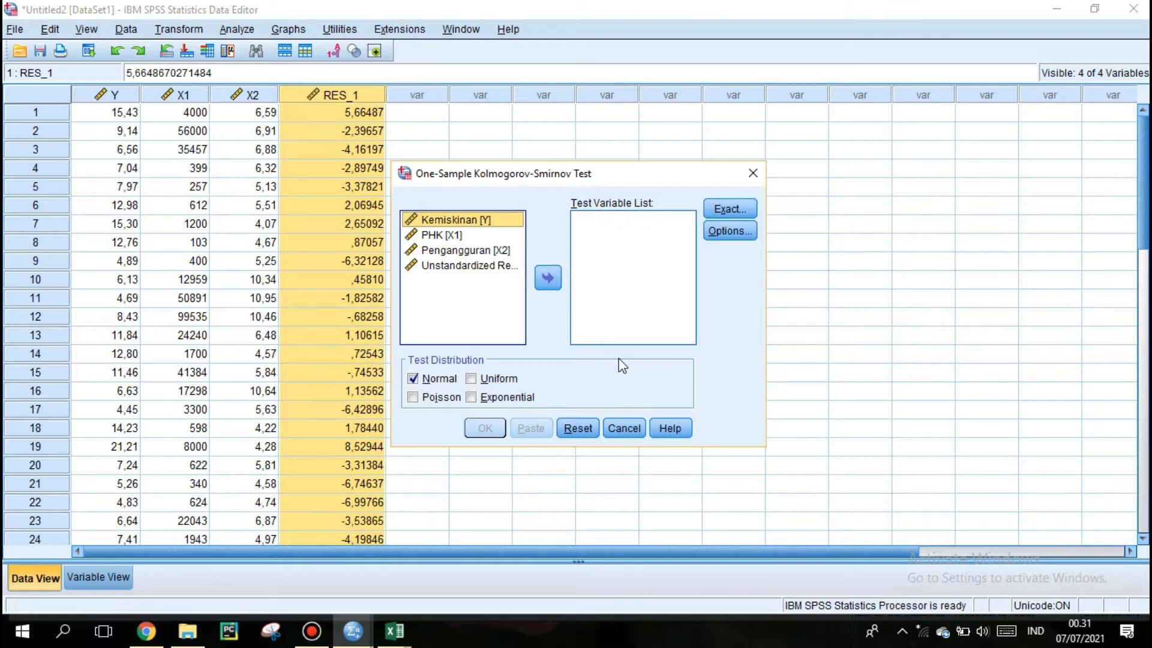
{"action": "left_click", "coordinate": [470, 267]}
{"action": "left_click", "coordinate": [548, 277]}
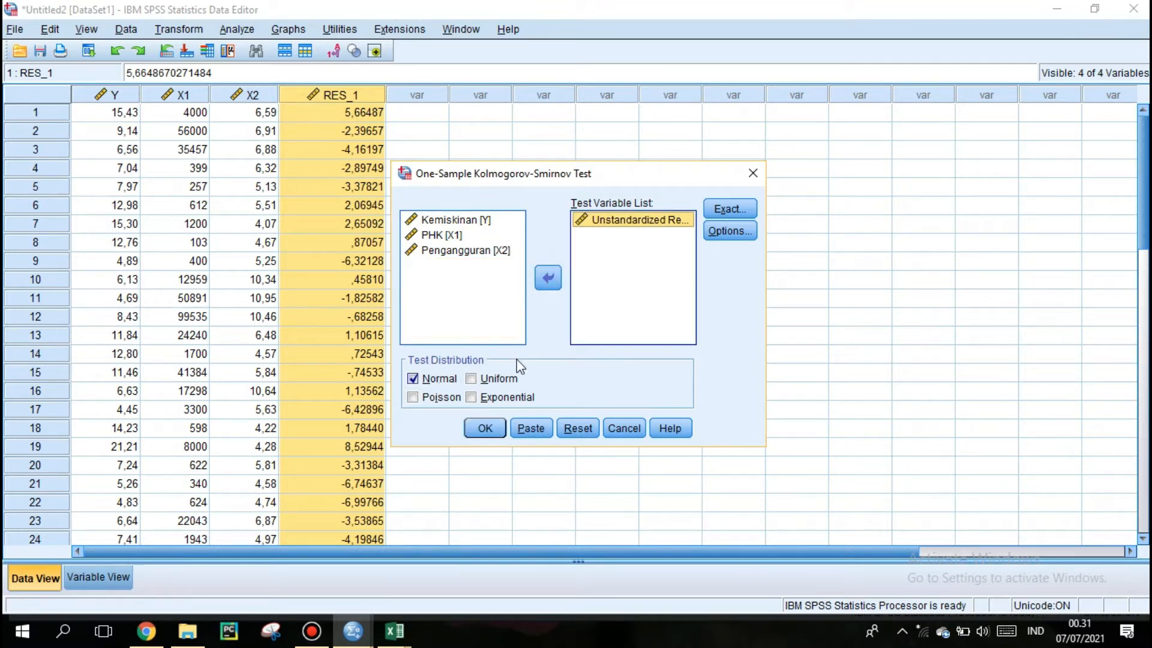
{"action": "left_click", "coordinate": [484, 429]}
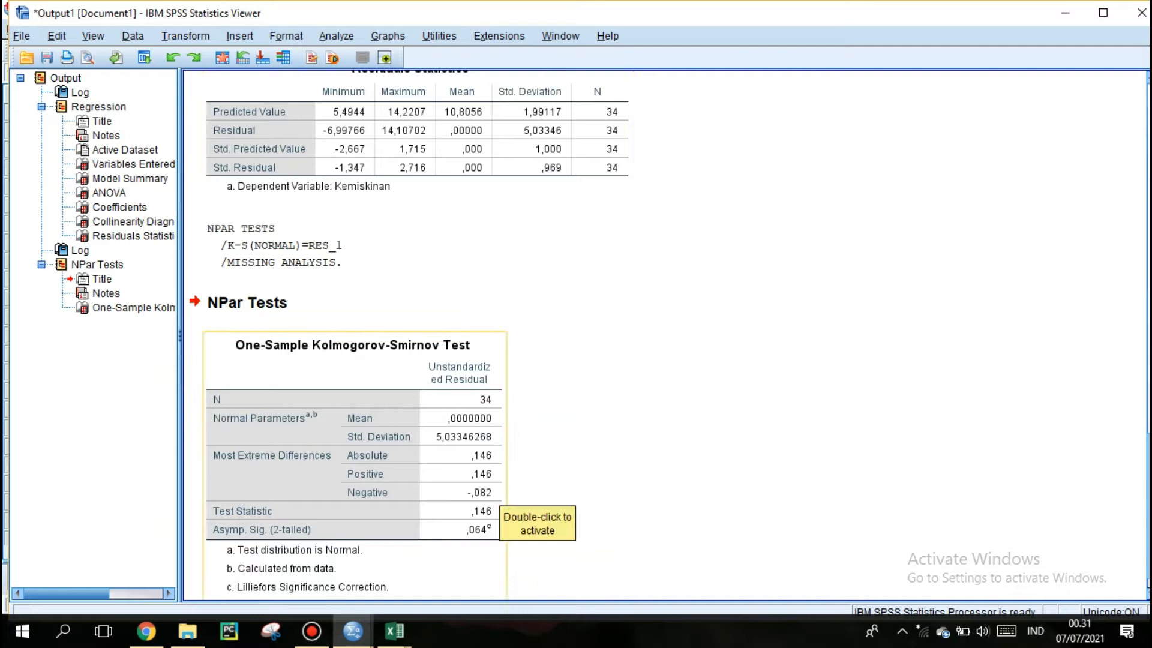
{"action": "scroll", "coordinate": [659, 336], "scroll_direction": "down", "scroll_amount": 1}
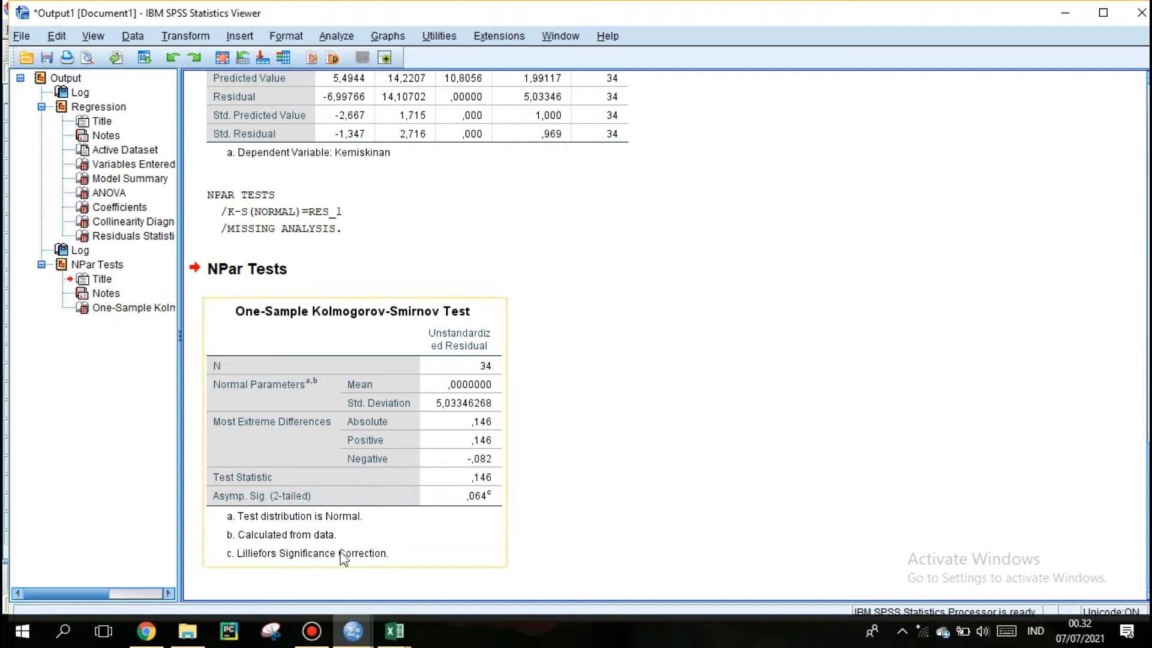
Step: Return to the dataset and select the first cell of the empty column beside RES_1
{"action": "mouse_move", "coordinate": [353, 631]}
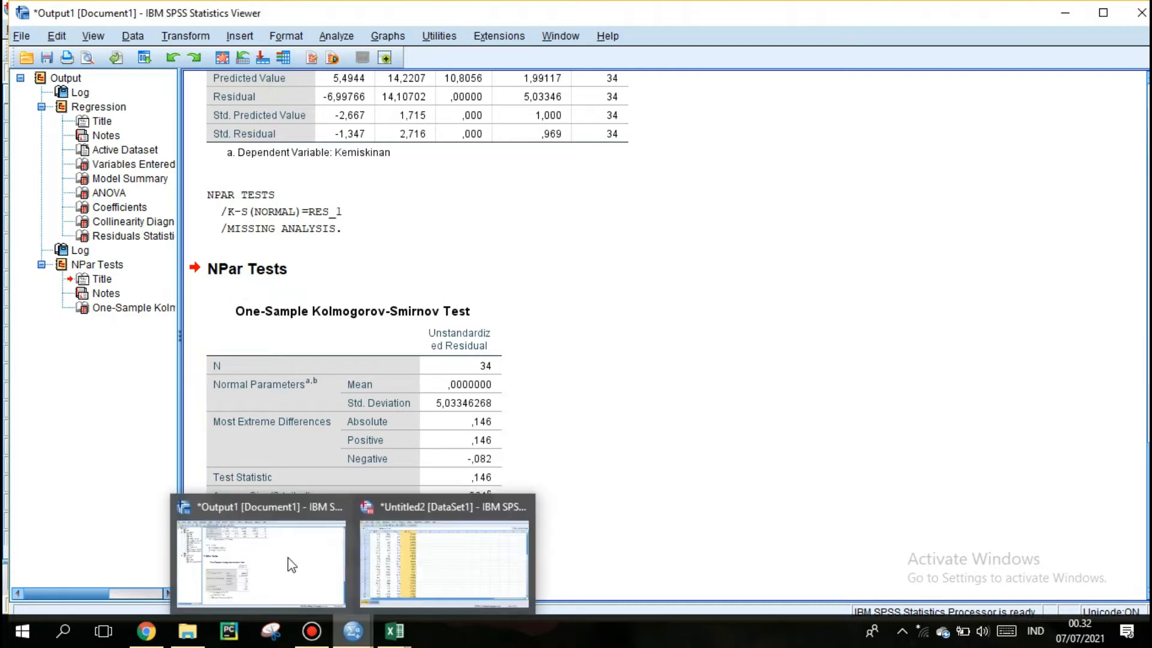
{"action": "left_click", "coordinate": [384, 549]}
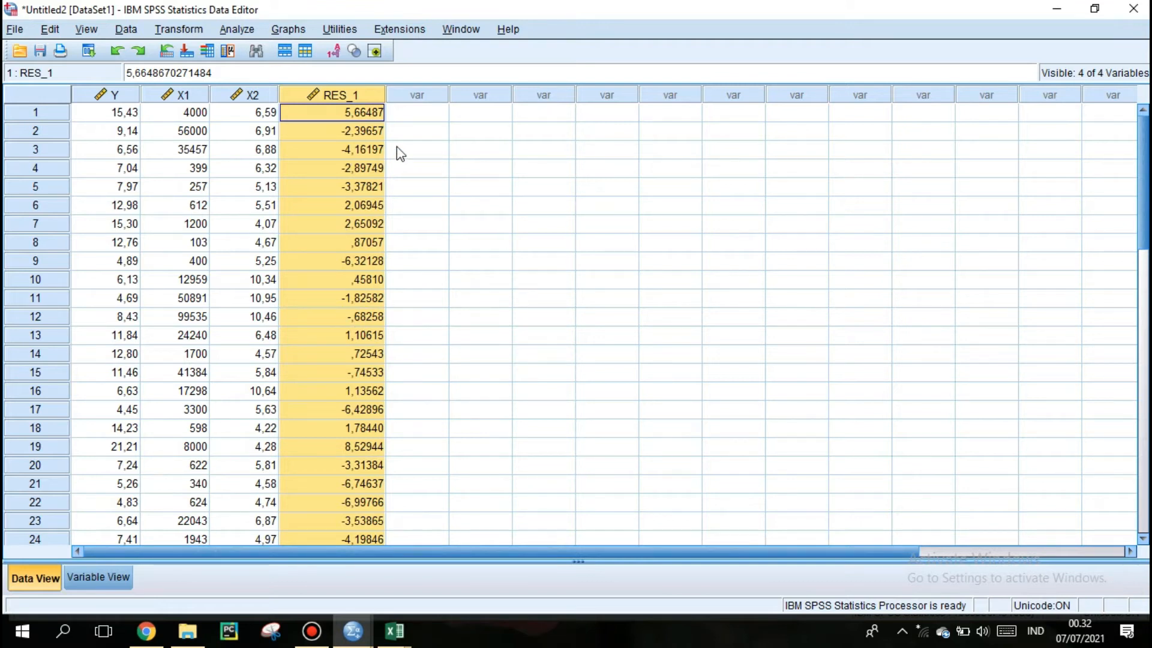
{"action": "left_click", "coordinate": [430, 111]}
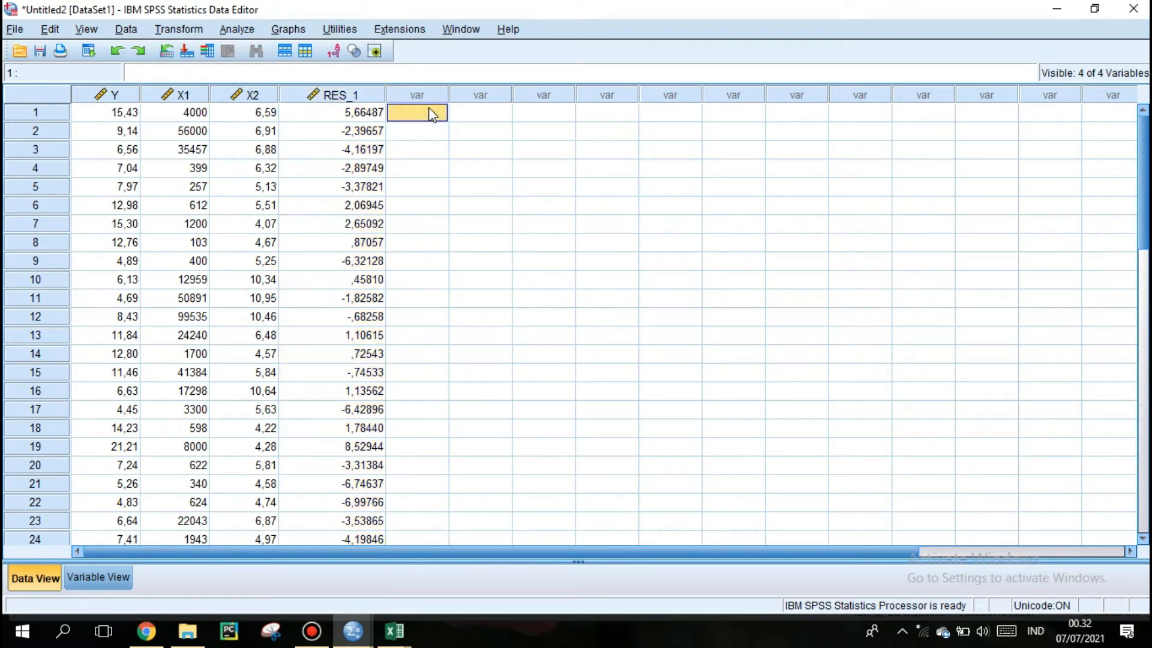
Step: Compute a new variable named abs as the absolute value of the unstandardized residuals with the expression ABS(RES_1)
{"action": "left_click", "coordinate": [194, 33]}
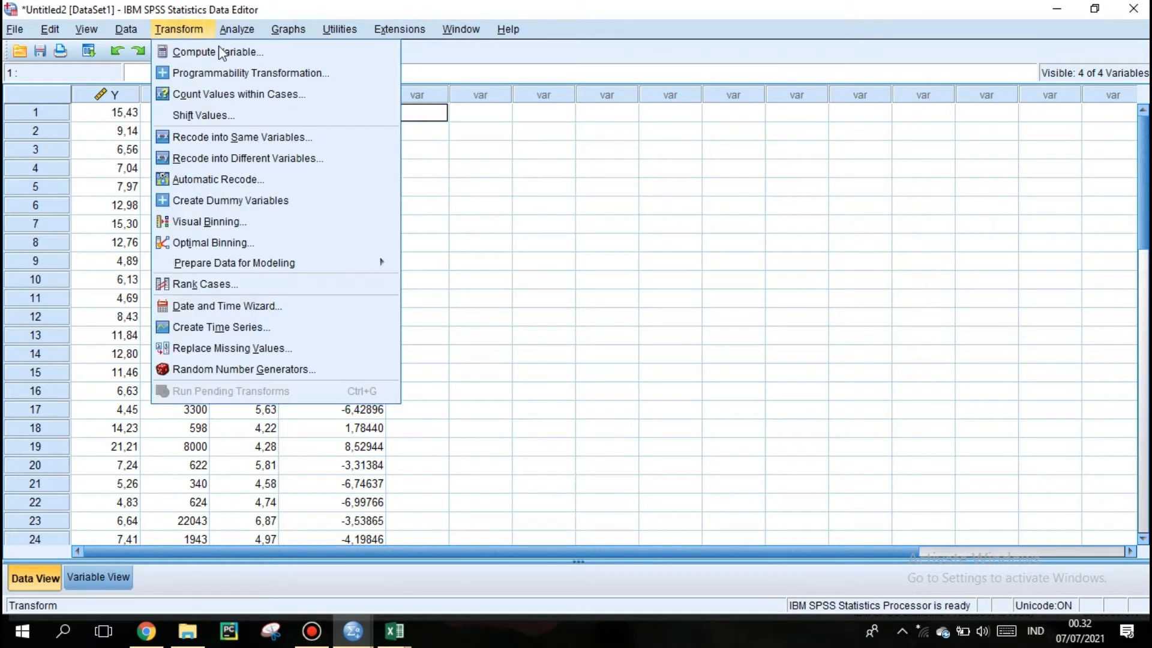
{"action": "left_click", "coordinate": [283, 52]}
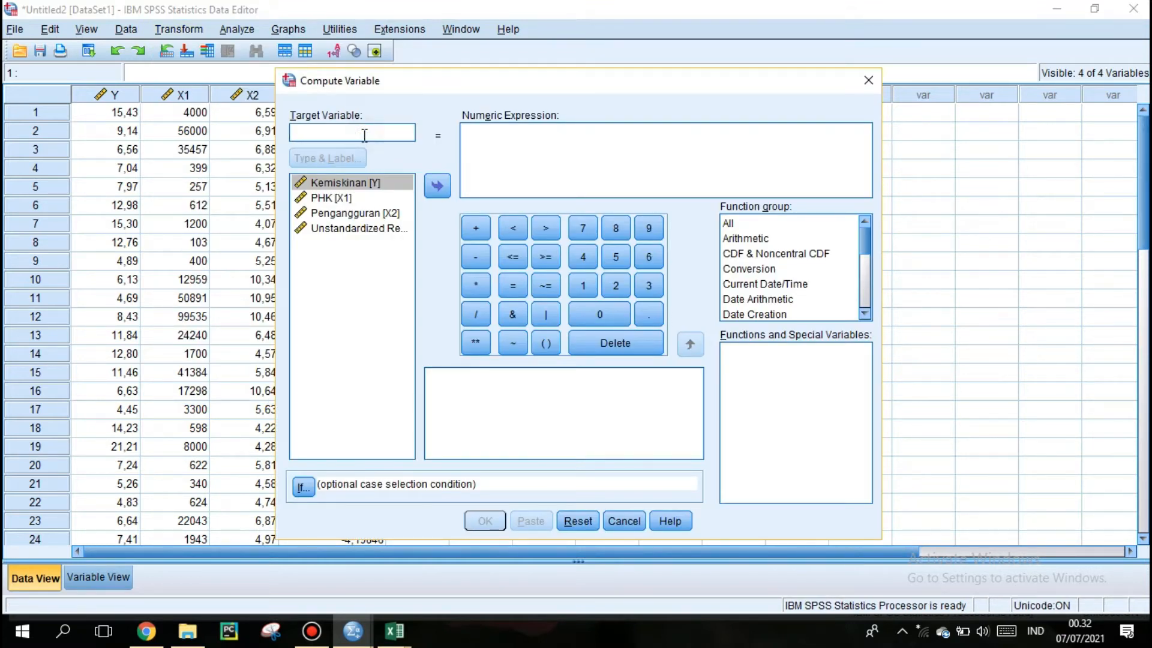
{"action": "type", "text": "abs"}
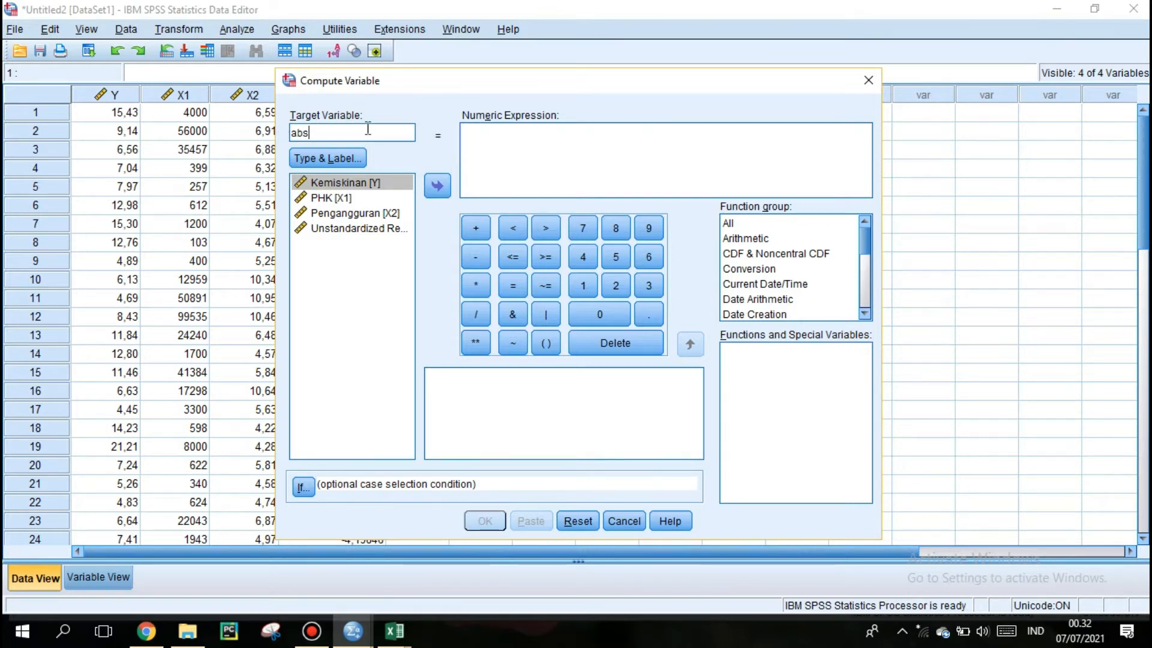
{"action": "left_click", "coordinate": [477, 137]}
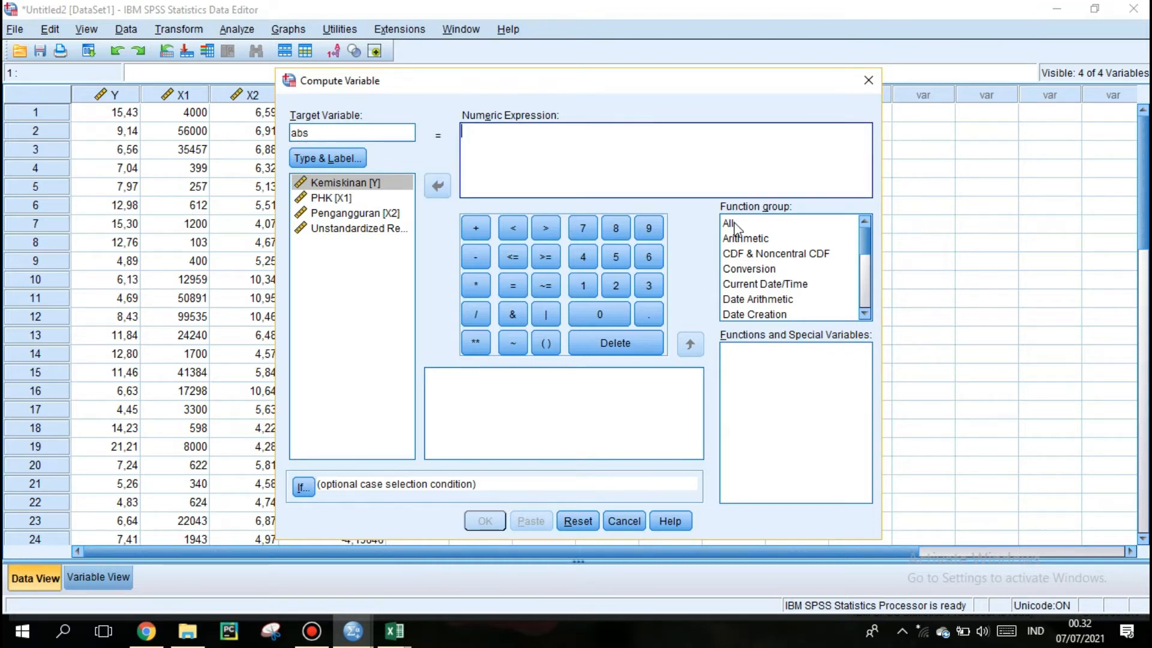
{"action": "left_click", "coordinate": [733, 225]}
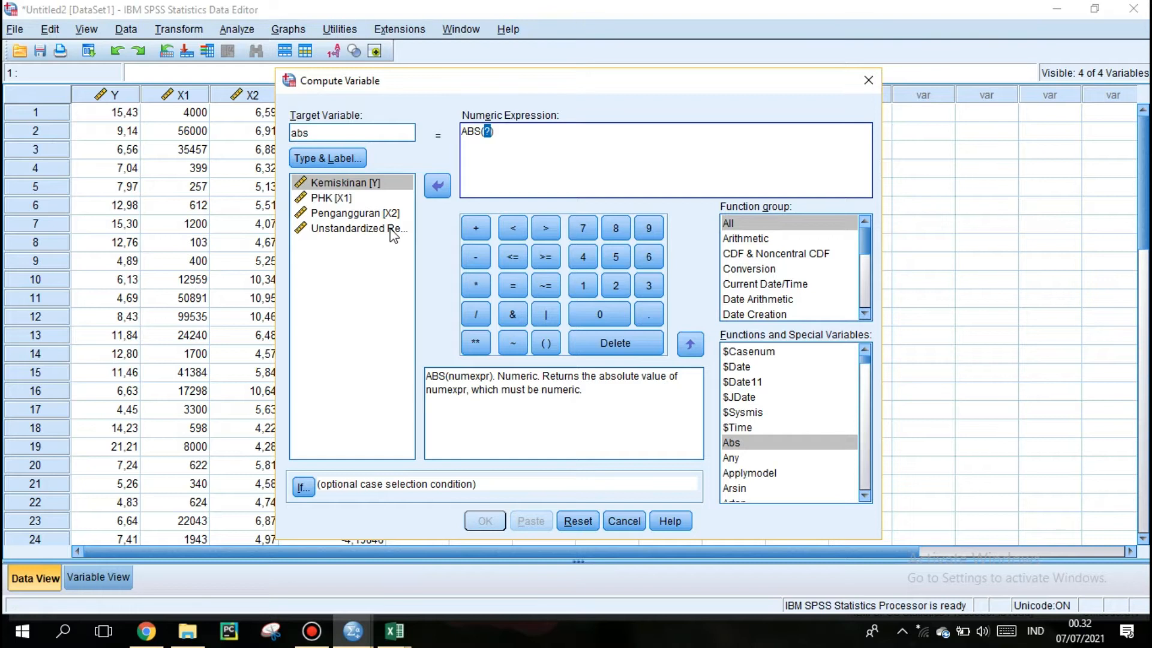
{"action": "double_click", "coordinate": [360, 228]}
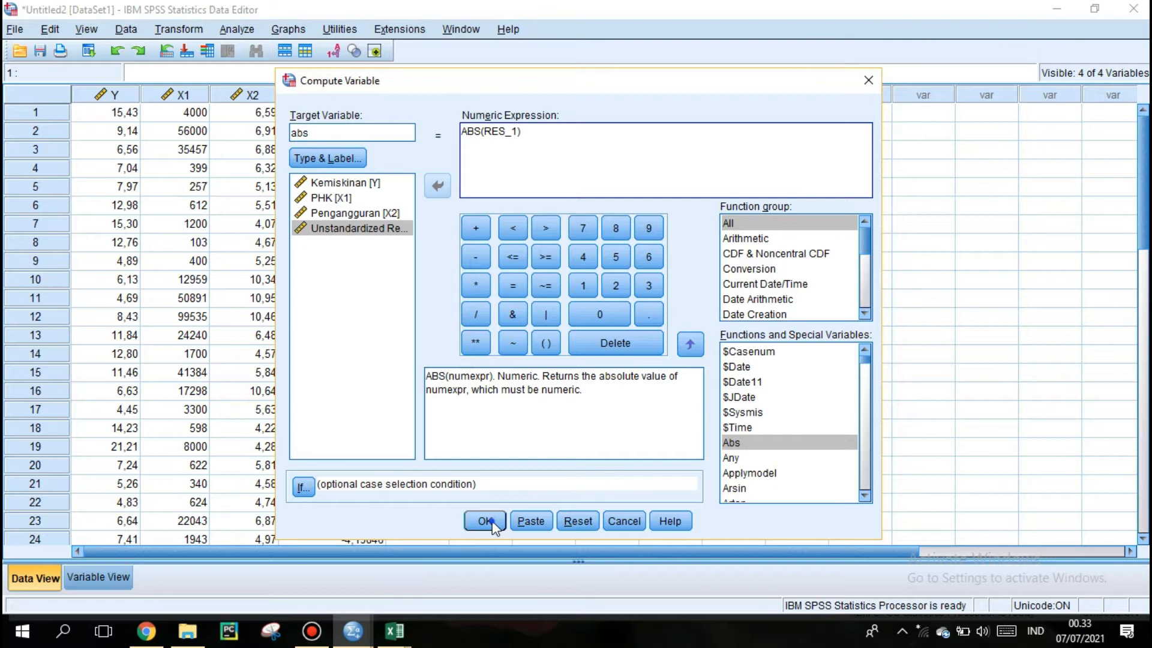
{"action": "left_click", "coordinate": [486, 522]}
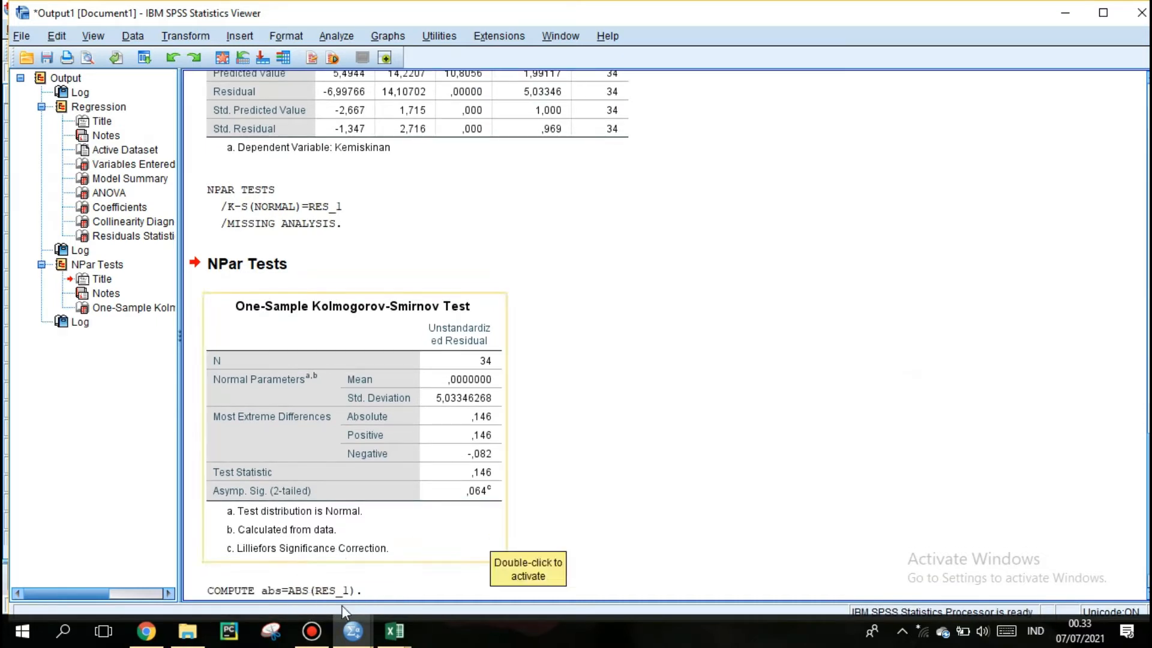
Step: Return to the dataset, examine the computed absolute residuals beside RES_1 and select the abs column
{"action": "mouse_move", "coordinate": [353, 629]}
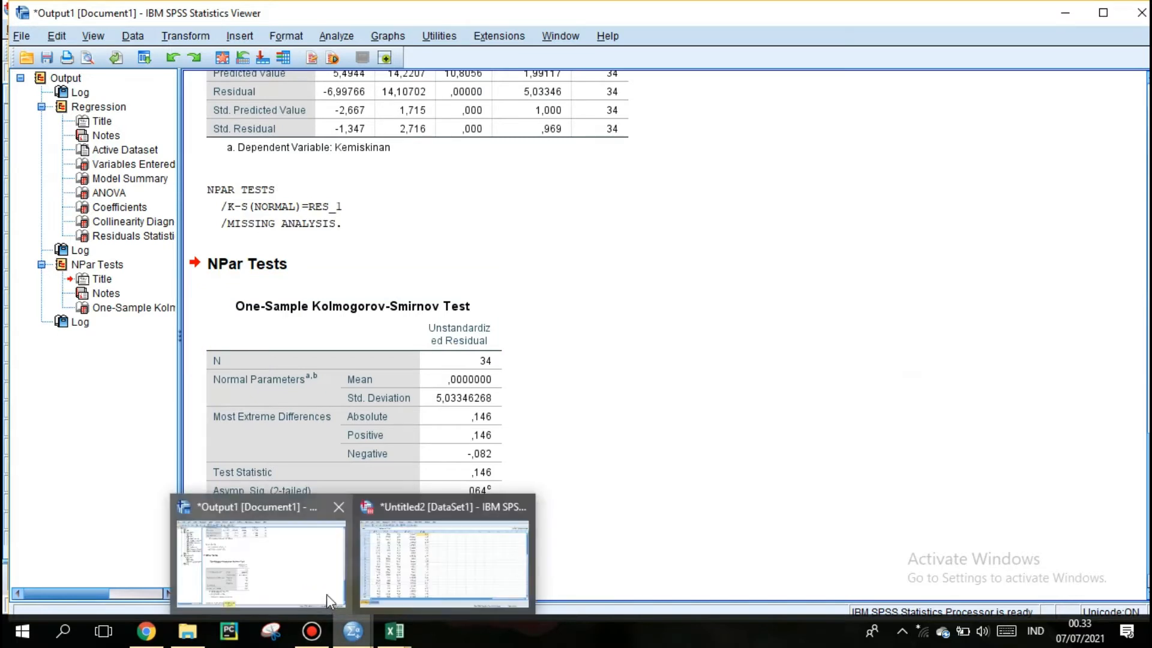
{"action": "left_click", "coordinate": [387, 573]}
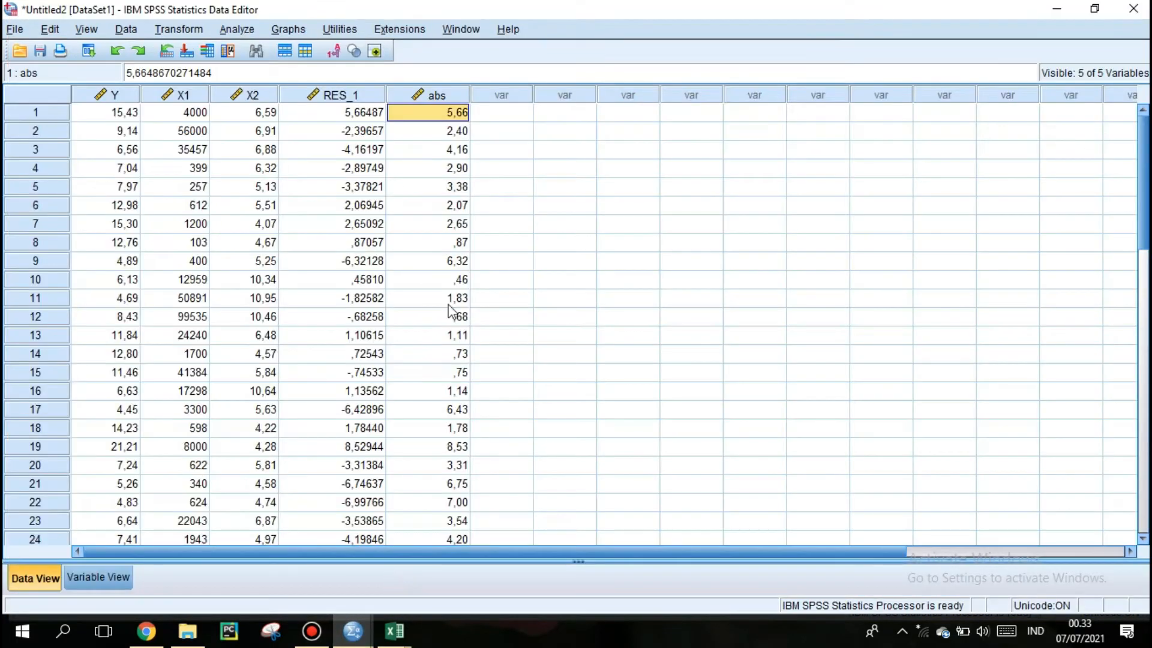
{"action": "left_click", "coordinate": [460, 95]}
{"action": "left_click", "coordinate": [505, 113]}
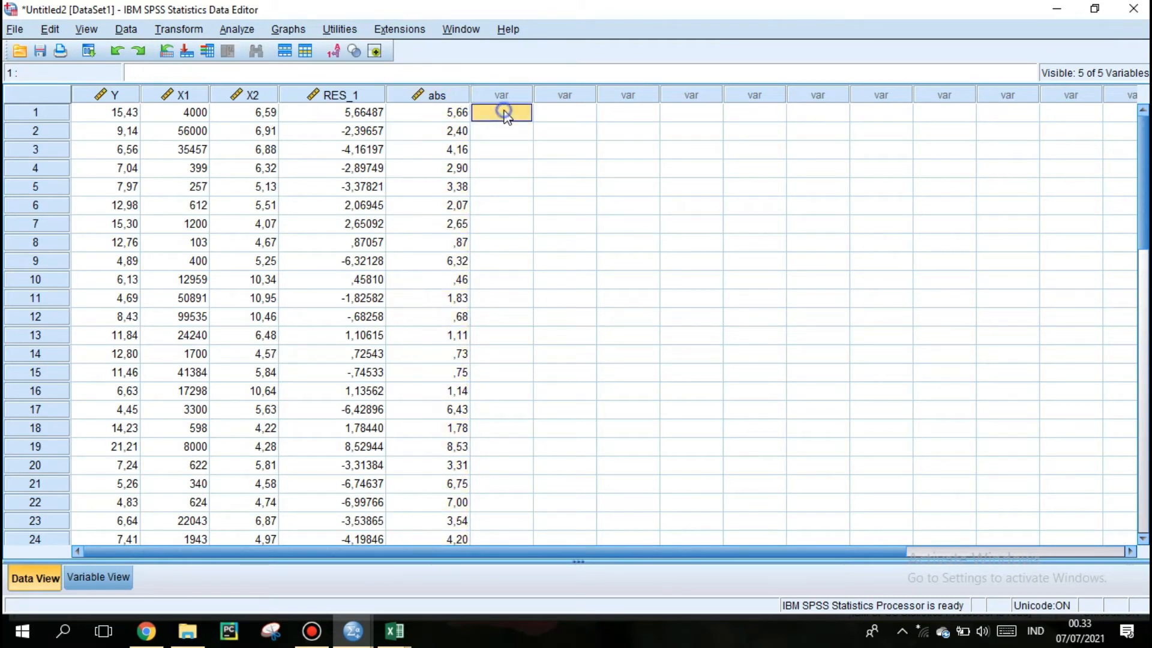
{"action": "left_click", "coordinate": [455, 94]}
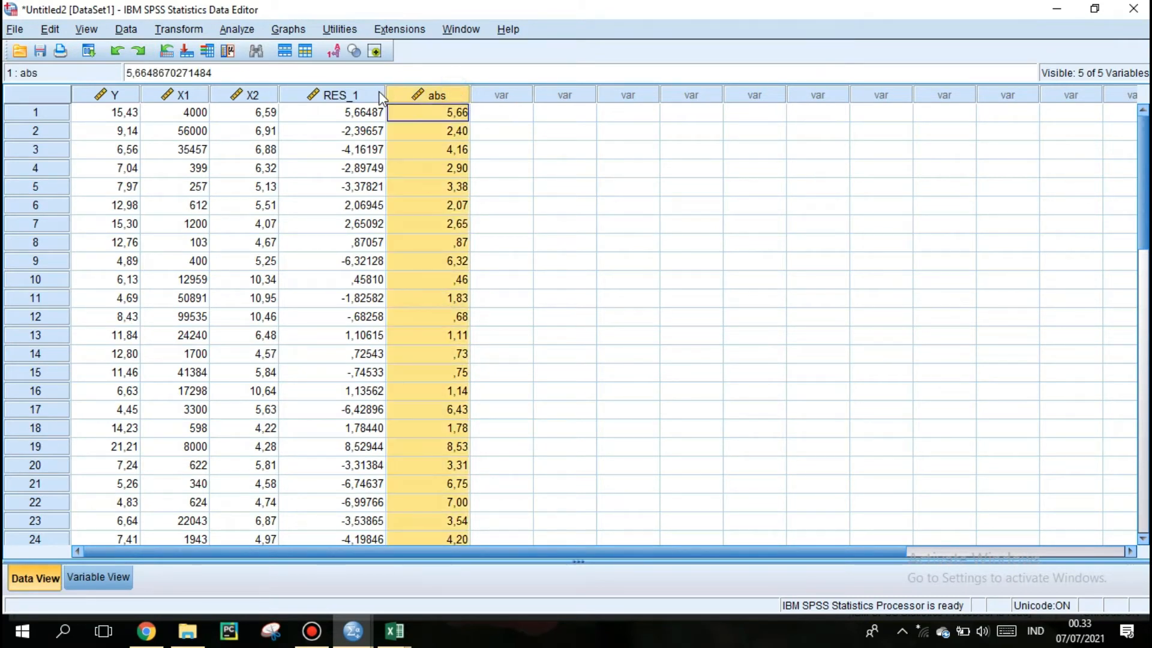
{"action": "left_click", "coordinate": [486, 122]}
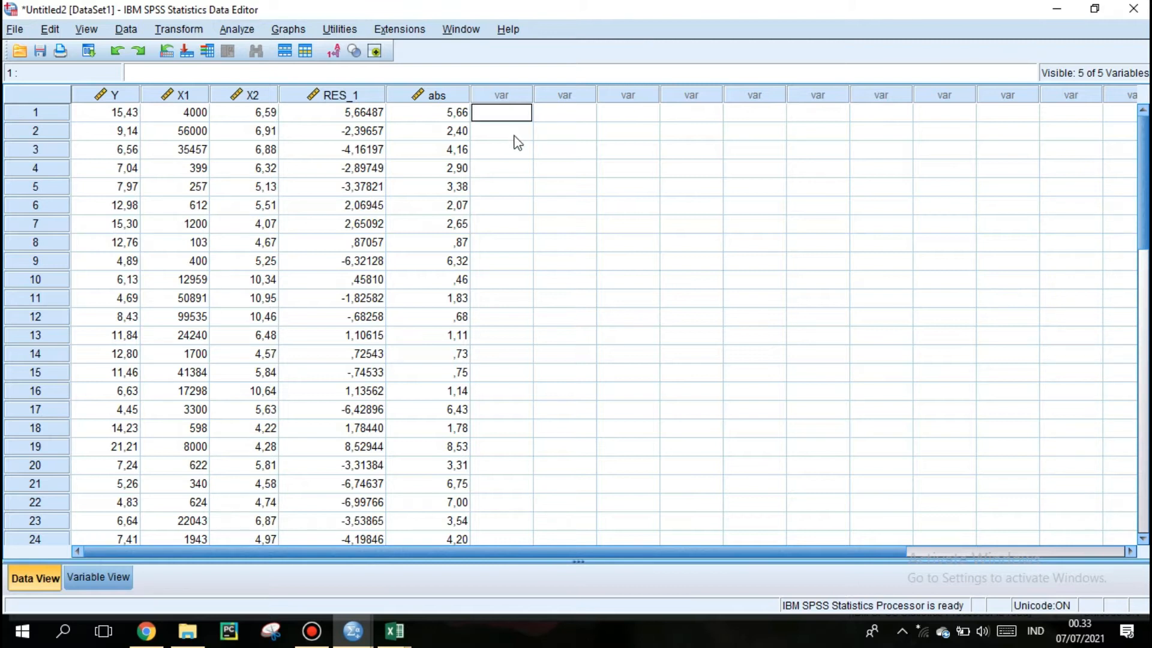
{"action": "left_click", "coordinate": [457, 97]}
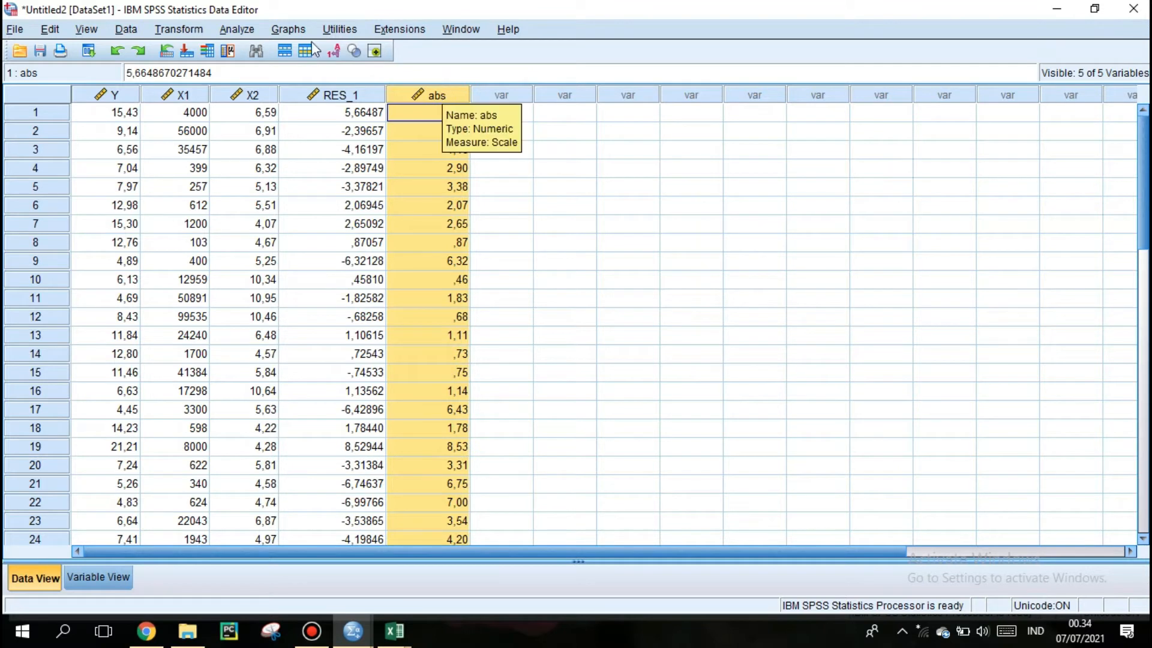
Step: Set up a linear regression with abs replacing Kemiskinan as the dependent variable and PHK and Pengangguran as independents
{"action": "left_click", "coordinate": [236, 29]}
{"action": "mouse_move", "coordinate": [349, 225]}
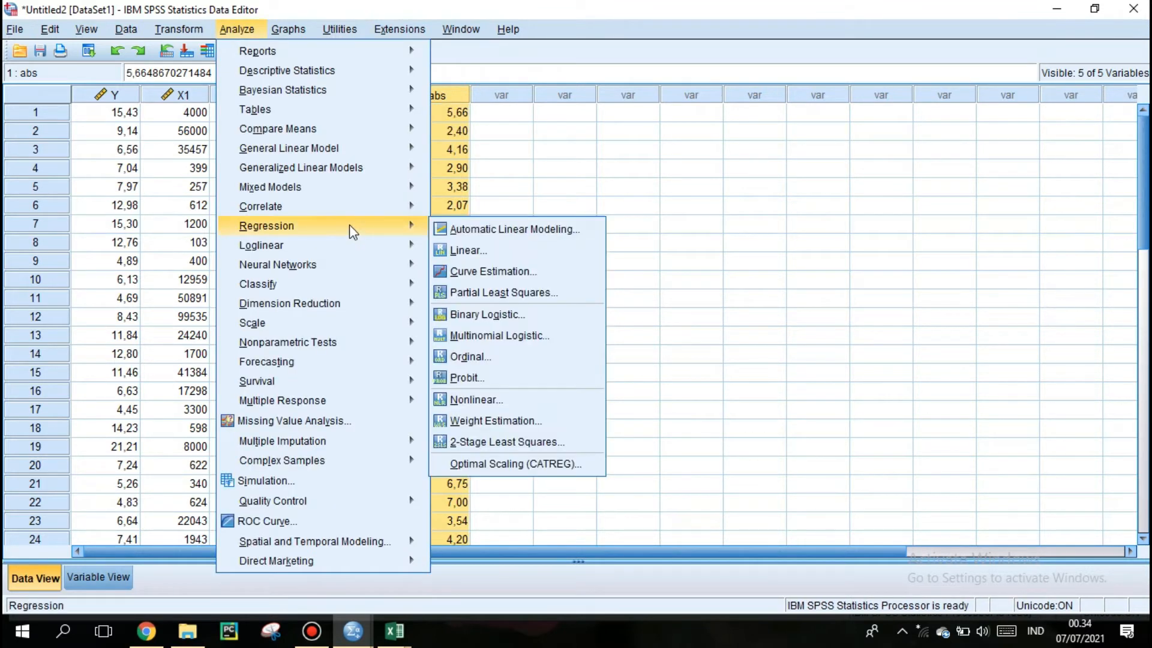
{"action": "left_click", "coordinate": [559, 259]}
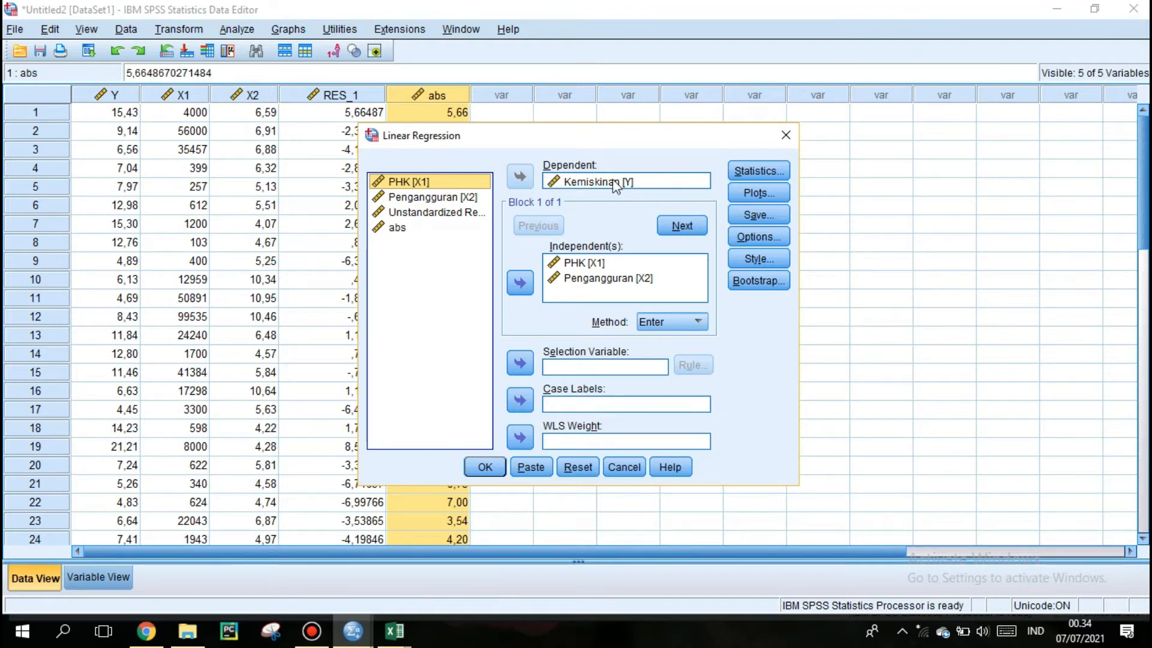
{"action": "left_click", "coordinate": [643, 181]}
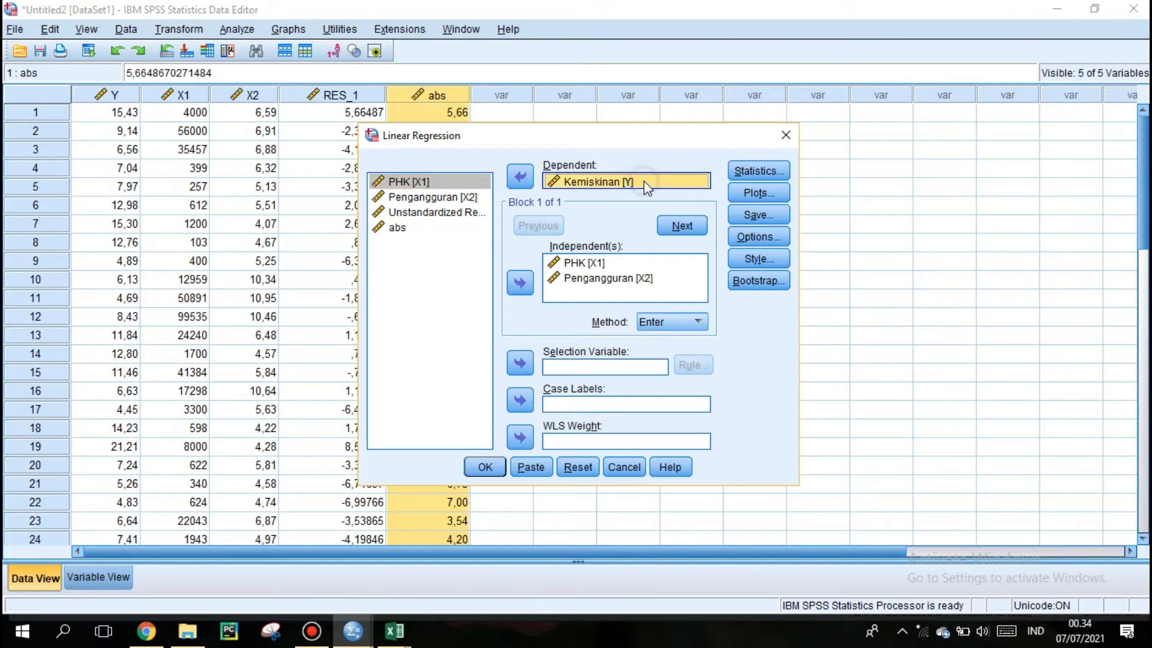
{"action": "left_click", "coordinate": [520, 178]}
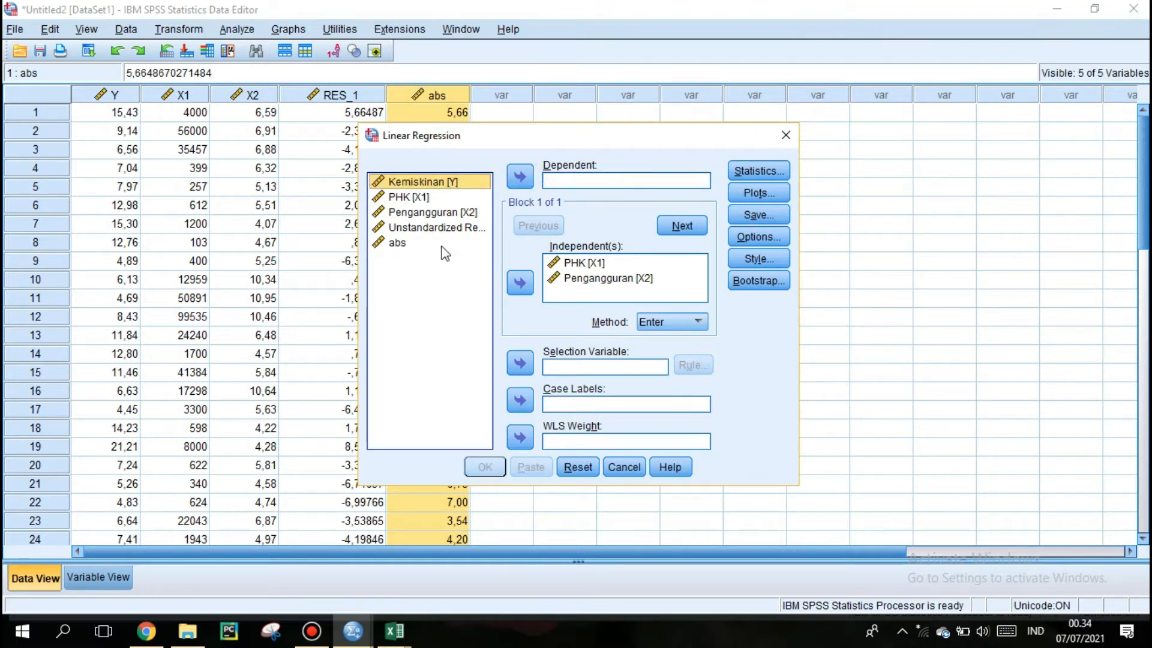
{"action": "left_click", "coordinate": [459, 243]}
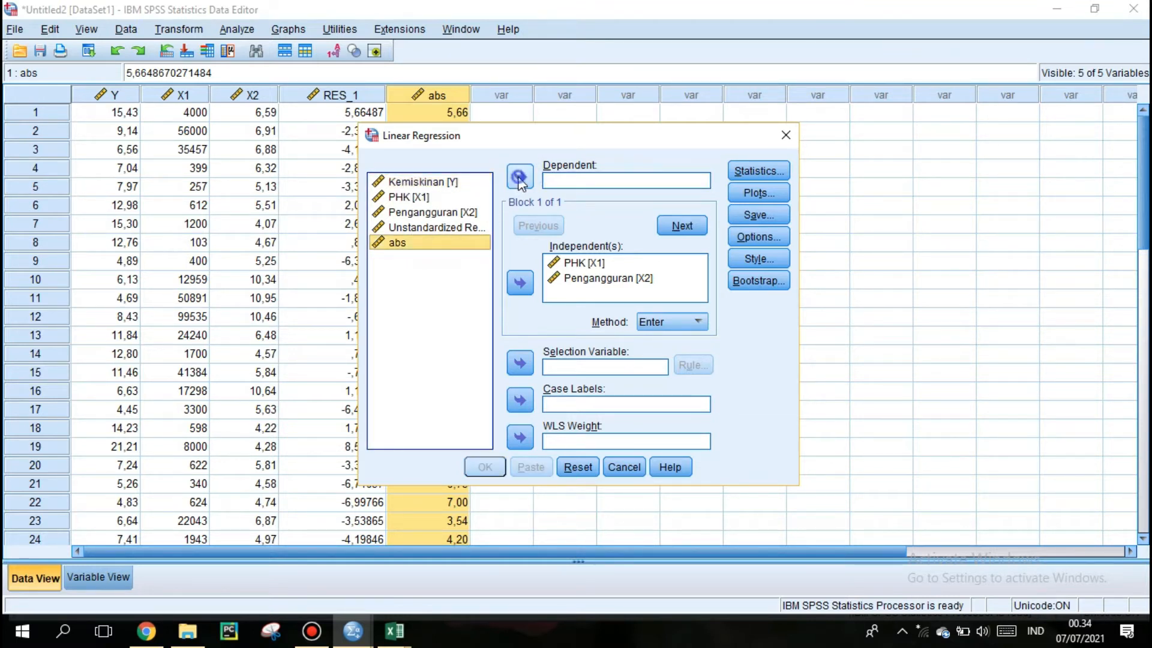
{"action": "left_click", "coordinate": [519, 176]}
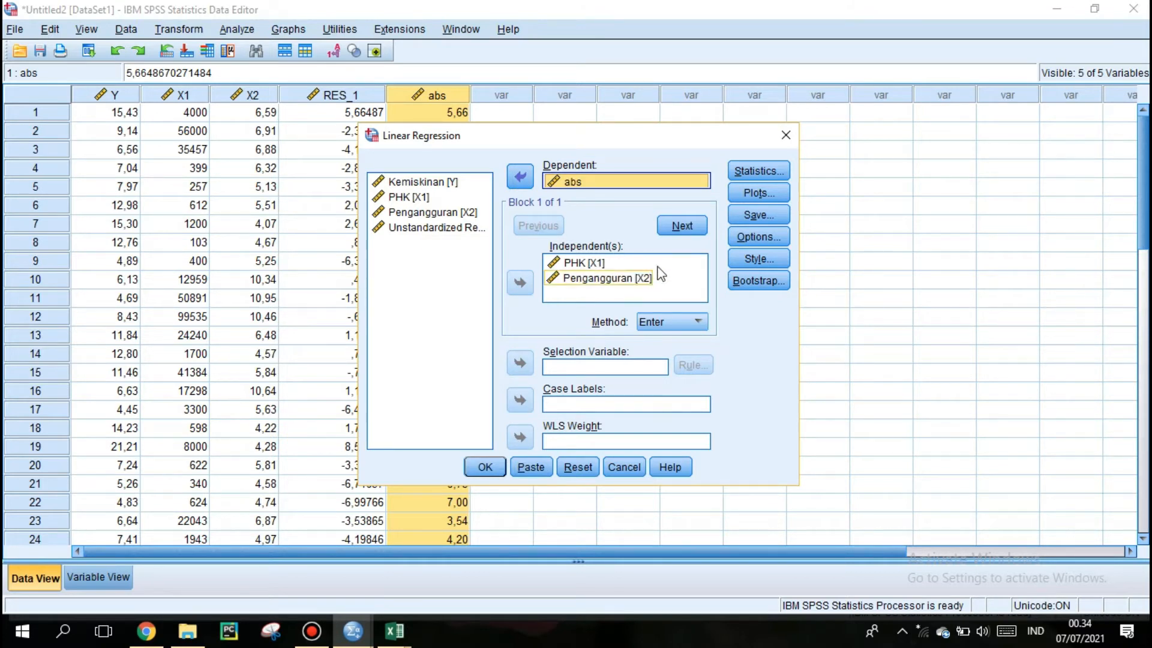
Step: Exclude R squared change, collinearity diagnostics and Durbin-Watson from the regression statistics, and turn off saving the unstandardized residuals
{"action": "left_click", "coordinate": [742, 173]}
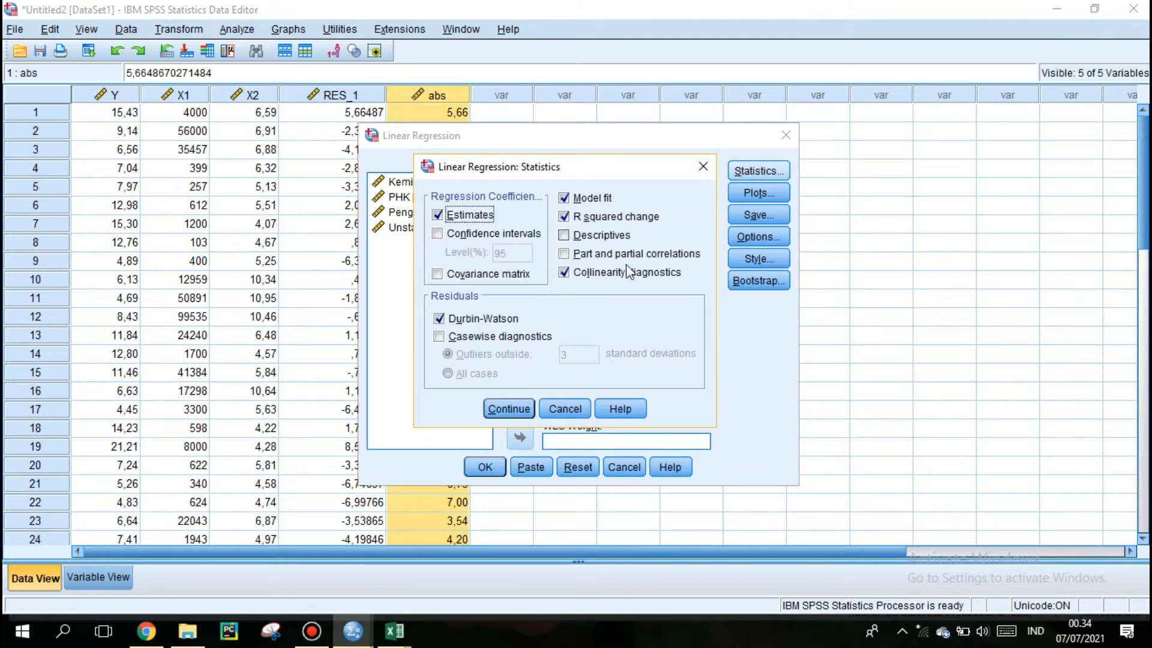
{"action": "left_click", "coordinate": [643, 221]}
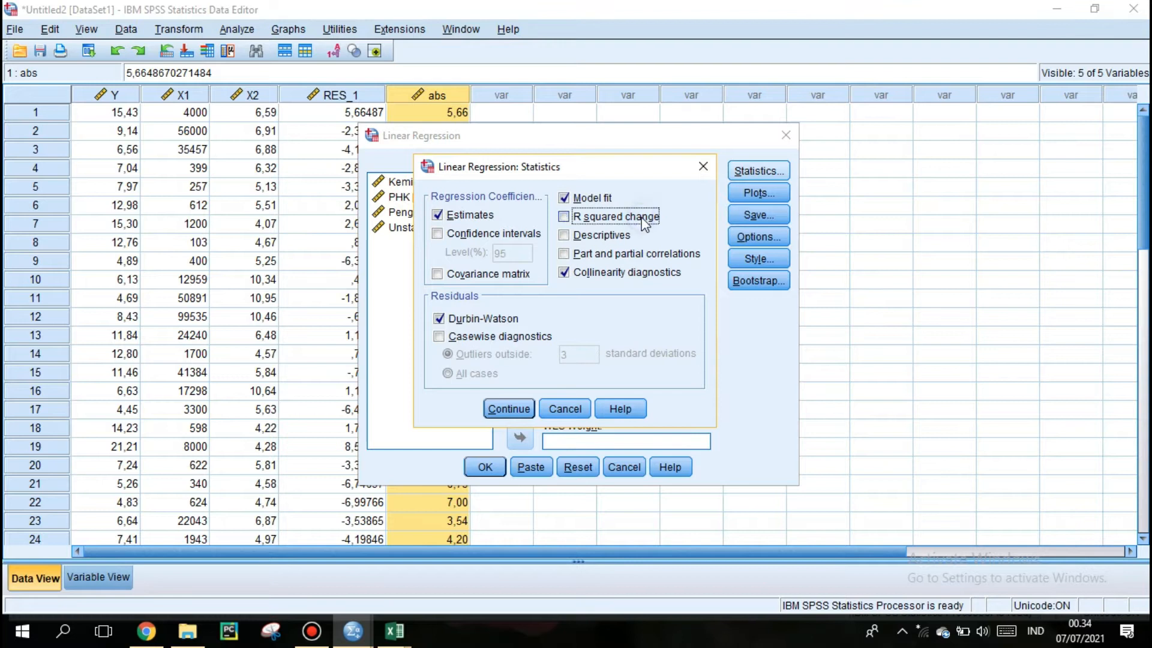
{"action": "left_click", "coordinate": [593, 276]}
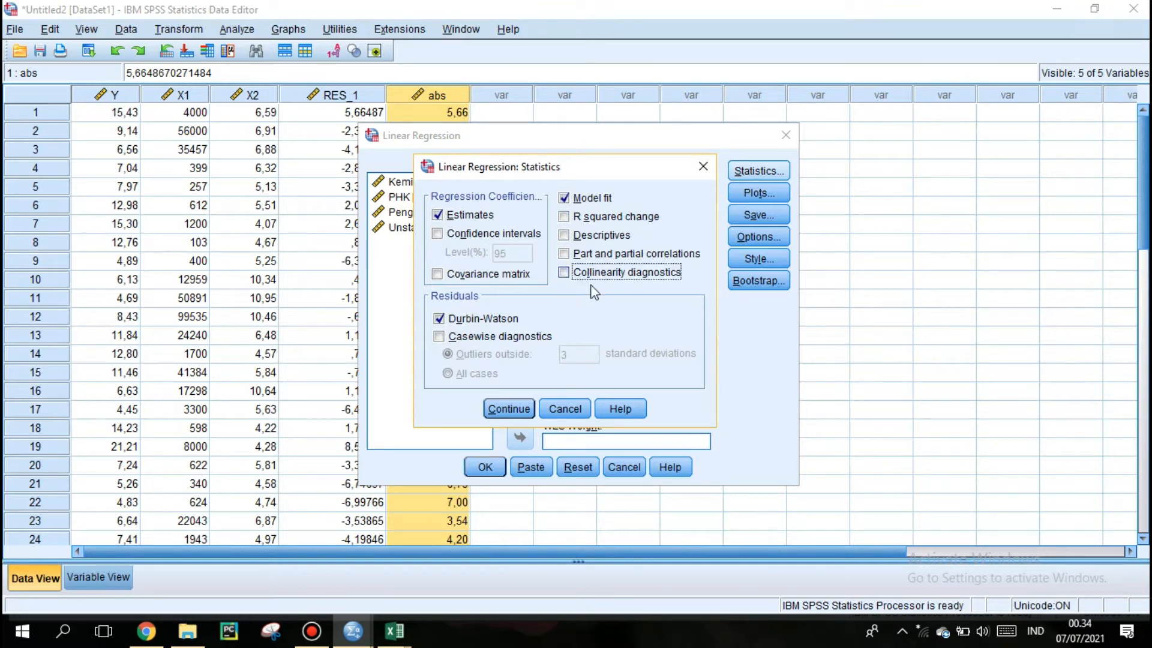
{"action": "left_click", "coordinate": [511, 323]}
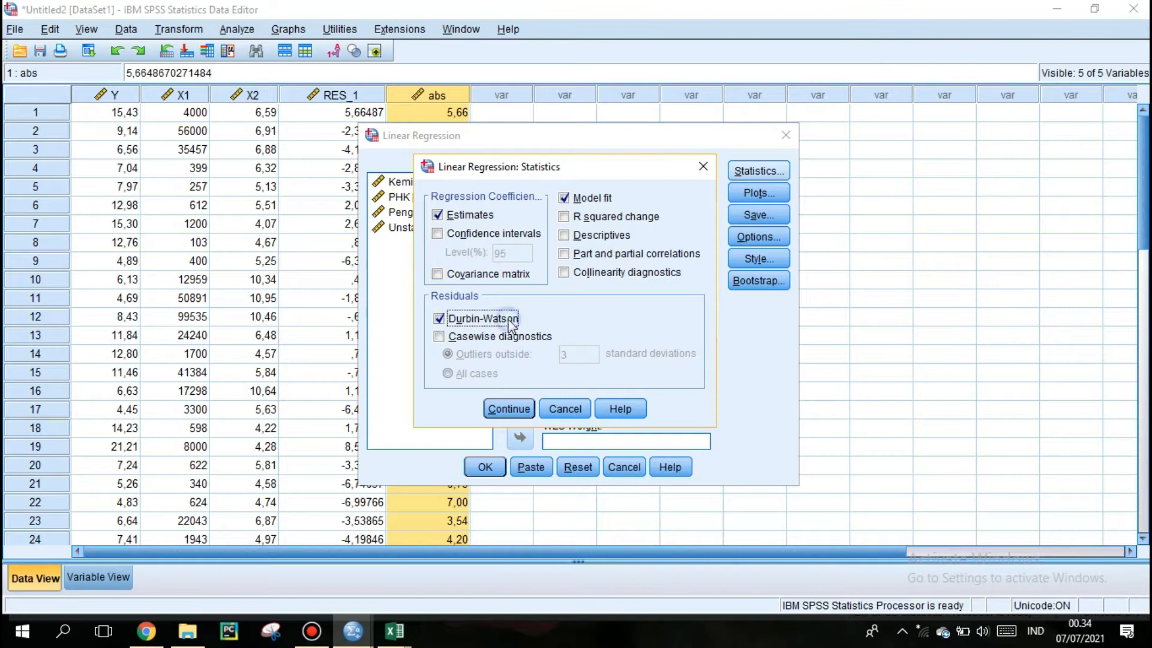
{"action": "left_click", "coordinate": [502, 410]}
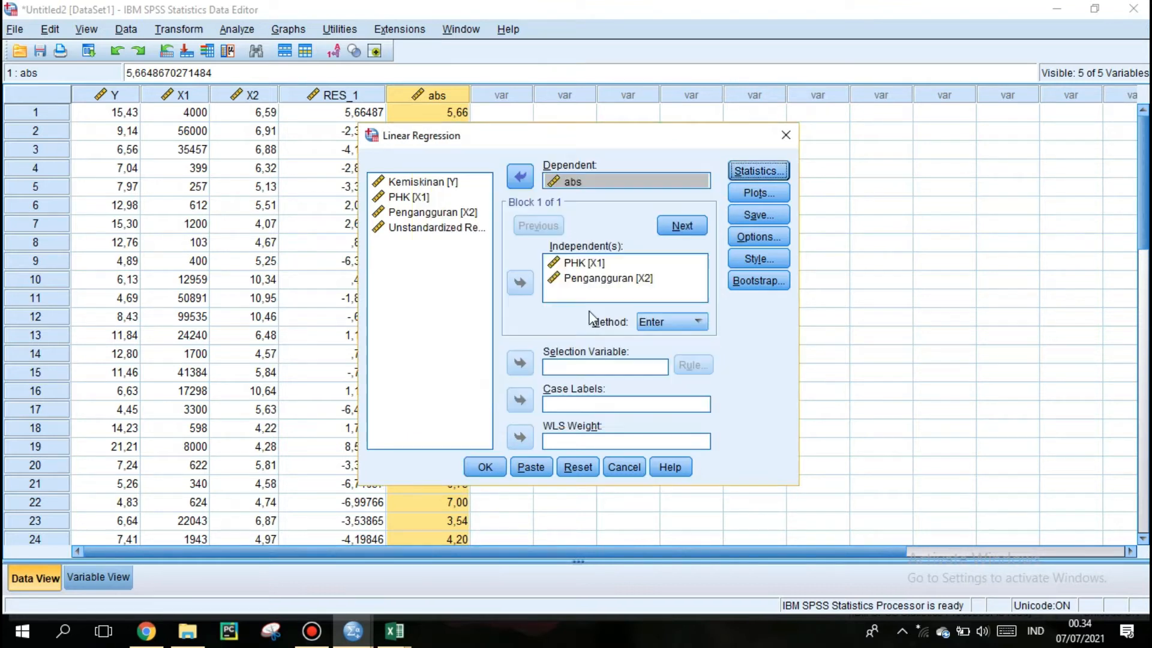
{"action": "left_click", "coordinate": [733, 220]}
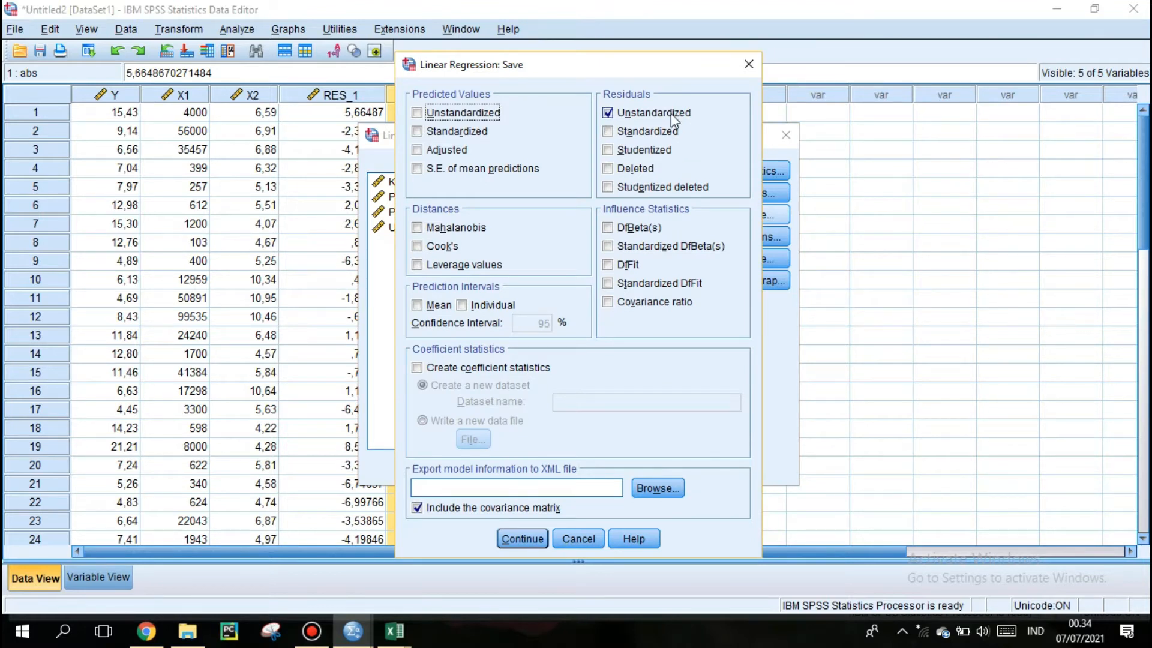
{"action": "left_click", "coordinate": [671, 112]}
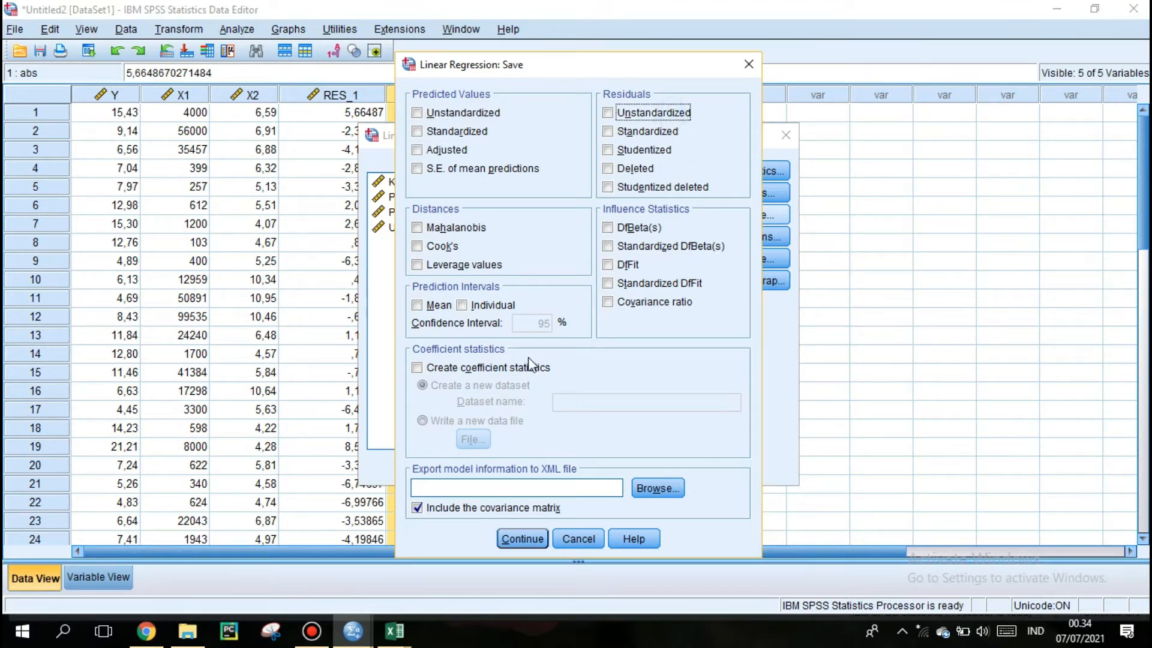
{"action": "left_click", "coordinate": [521, 539]}
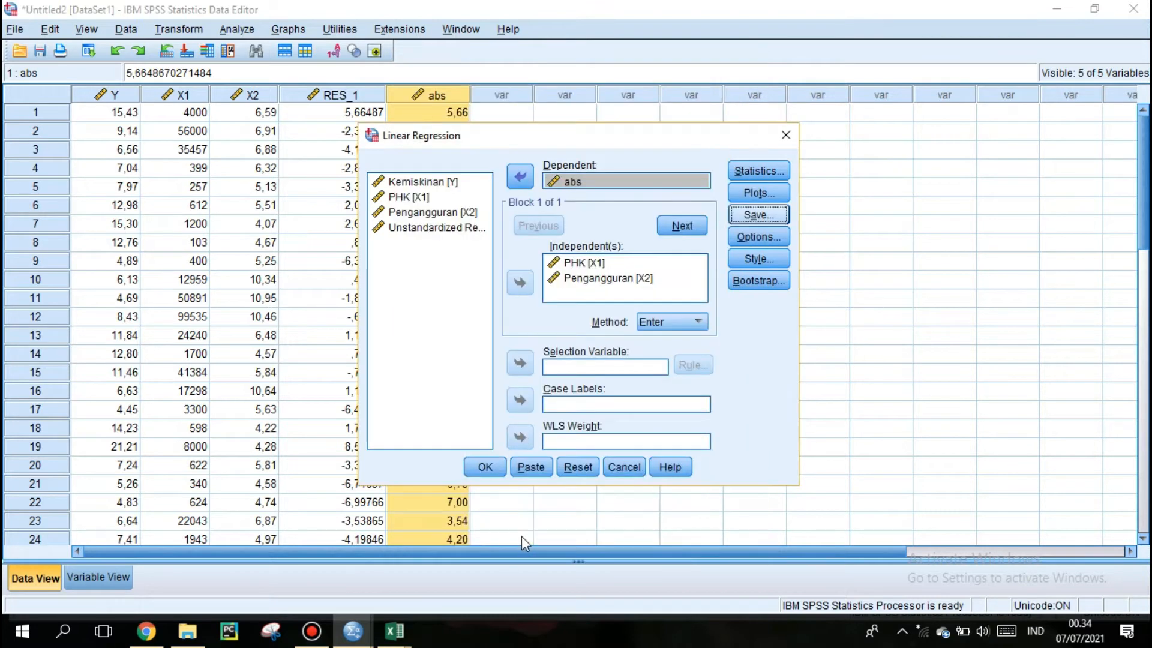
Step: Run the regression on abs and review its output from the model summary and ANOVA down to the coefficients table
{"action": "left_click", "coordinate": [485, 468]}
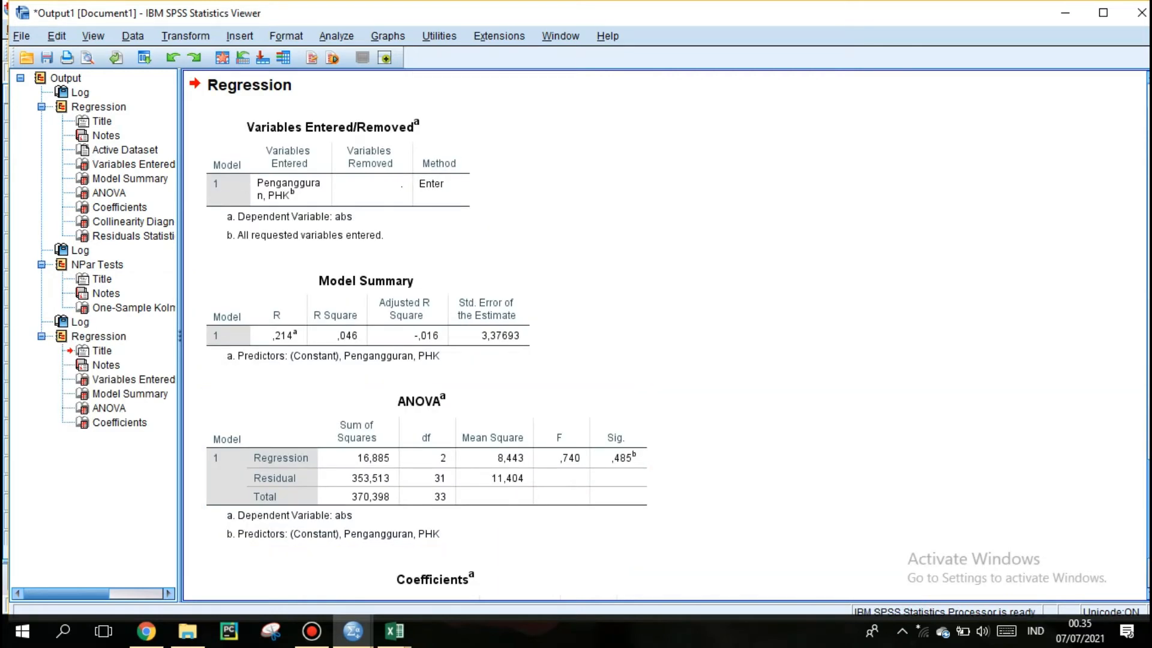
{"action": "scroll", "coordinate": [644, 337], "scroll_direction": "down", "scroll_amount": 1}
{"action": "scroll", "coordinate": [440, 336], "scroll_direction": "down", "scroll_amount": 3}
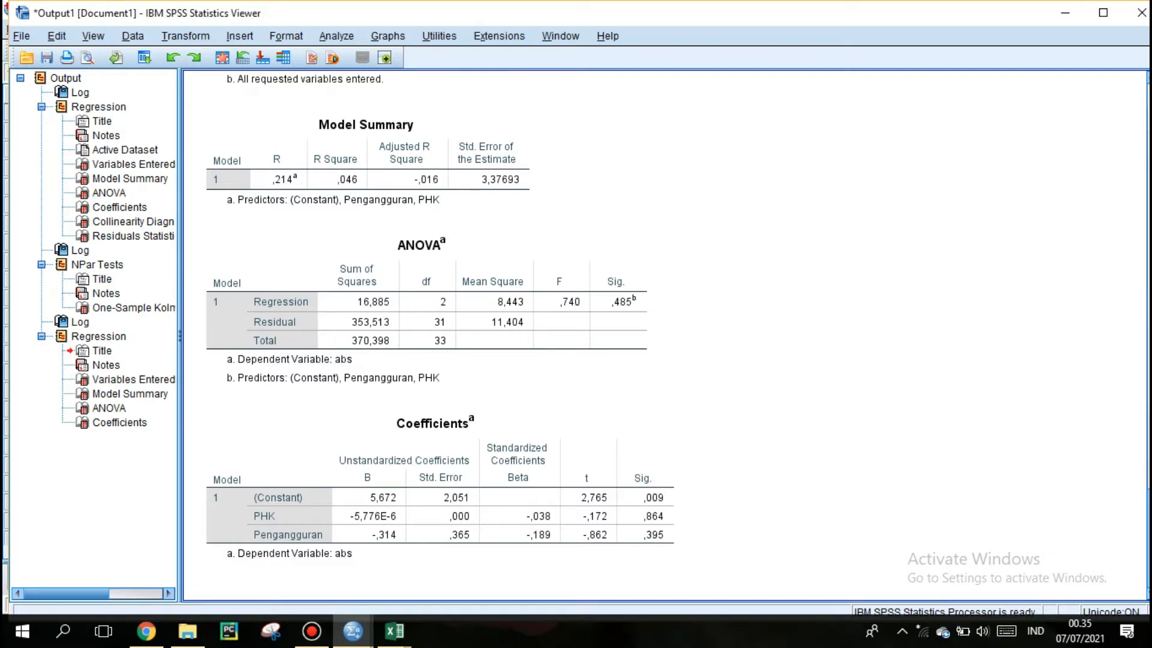
{"action": "scroll", "coordinate": [1047, 460], "scroll_direction": "up", "scroll_amount": 2}
{"action": "scroll", "coordinate": [1047, 460], "scroll_direction": "down", "scroll_amount": 2}
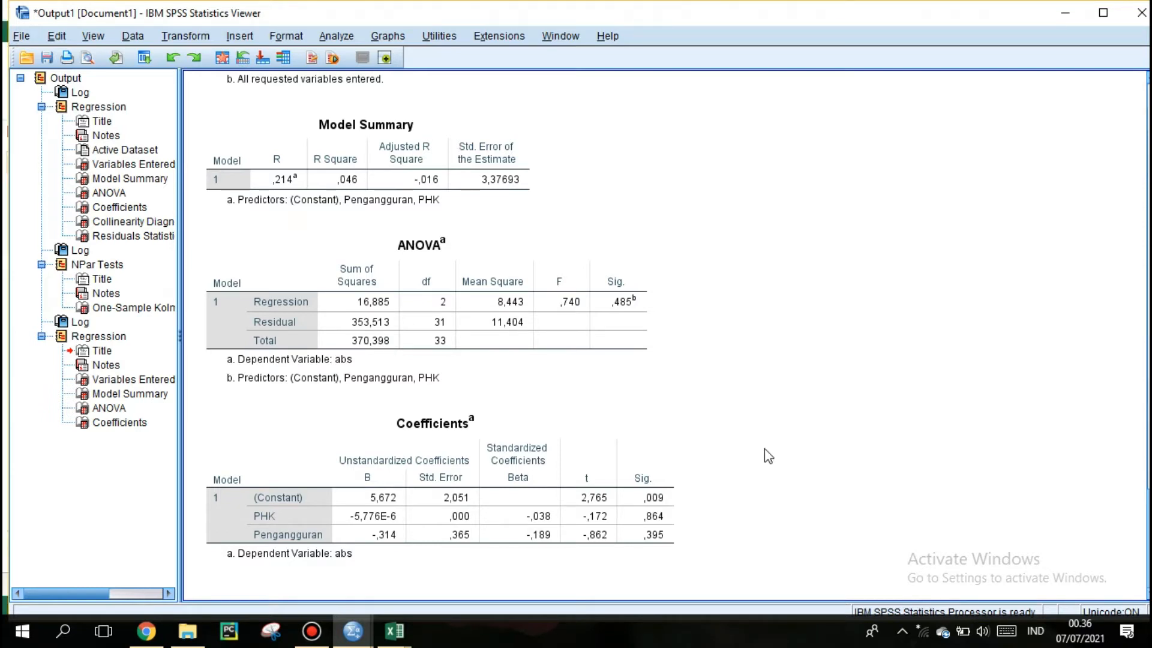
Step: Switch to the fix workbook in Excel and select the first empty cell under the X1Y header on the praktikum sheet
{"action": "mouse_move", "coordinate": [394, 629]}
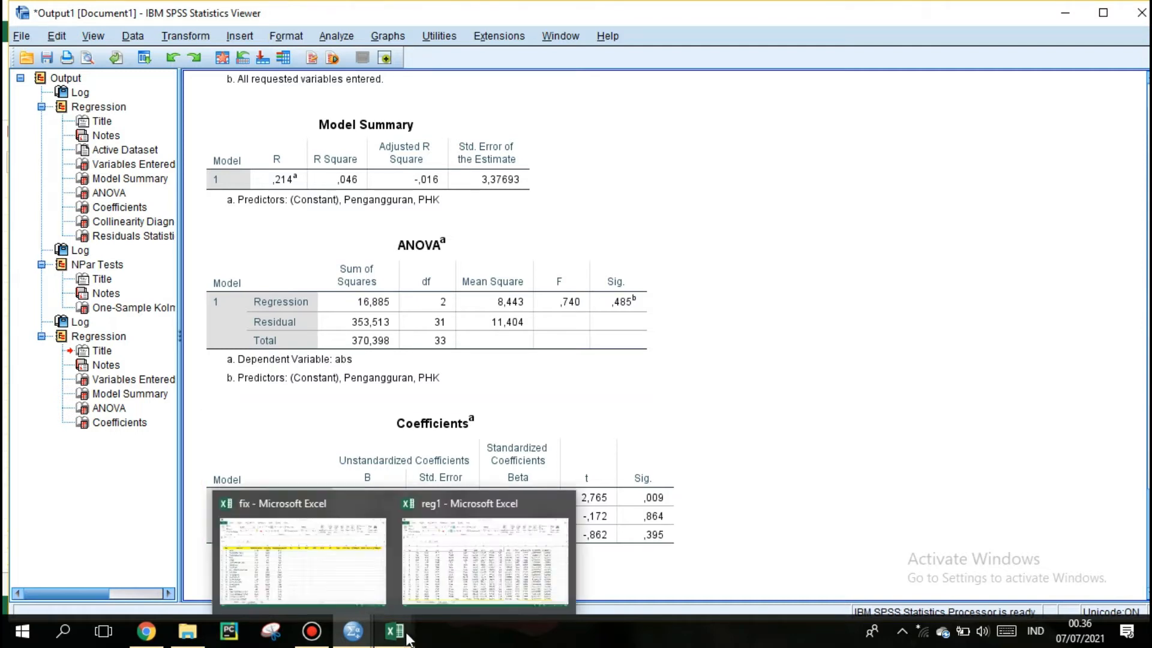
{"action": "left_click", "coordinate": [353, 589]}
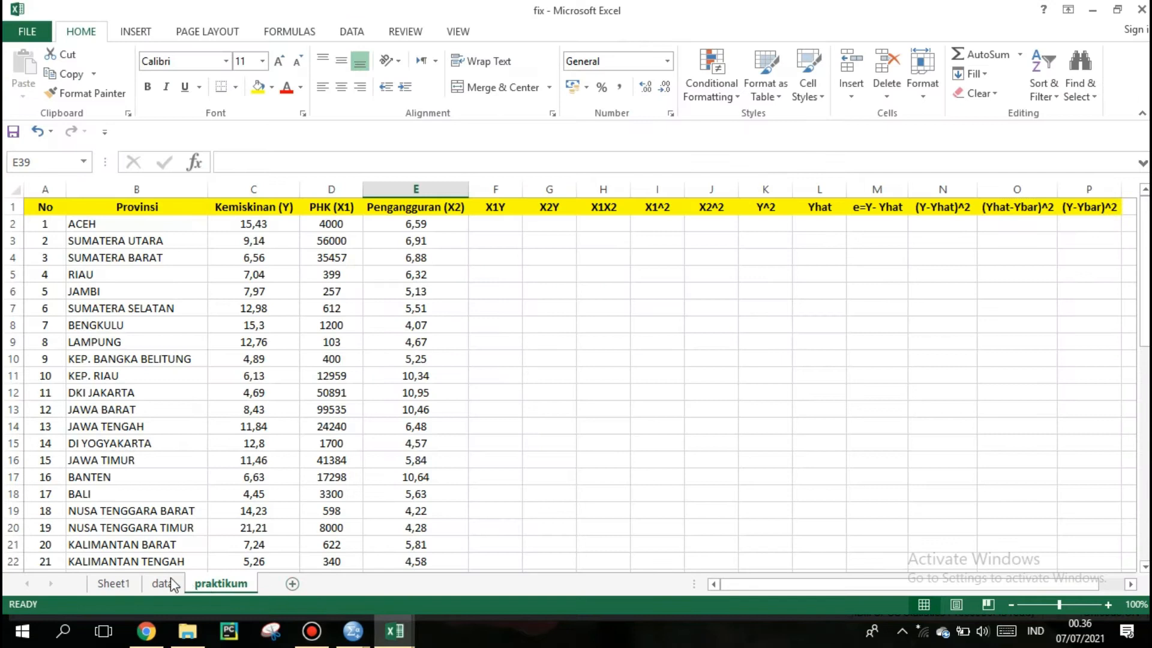
{"action": "left_click", "coordinate": [162, 583]}
{"action": "left_click", "coordinate": [508, 225]}
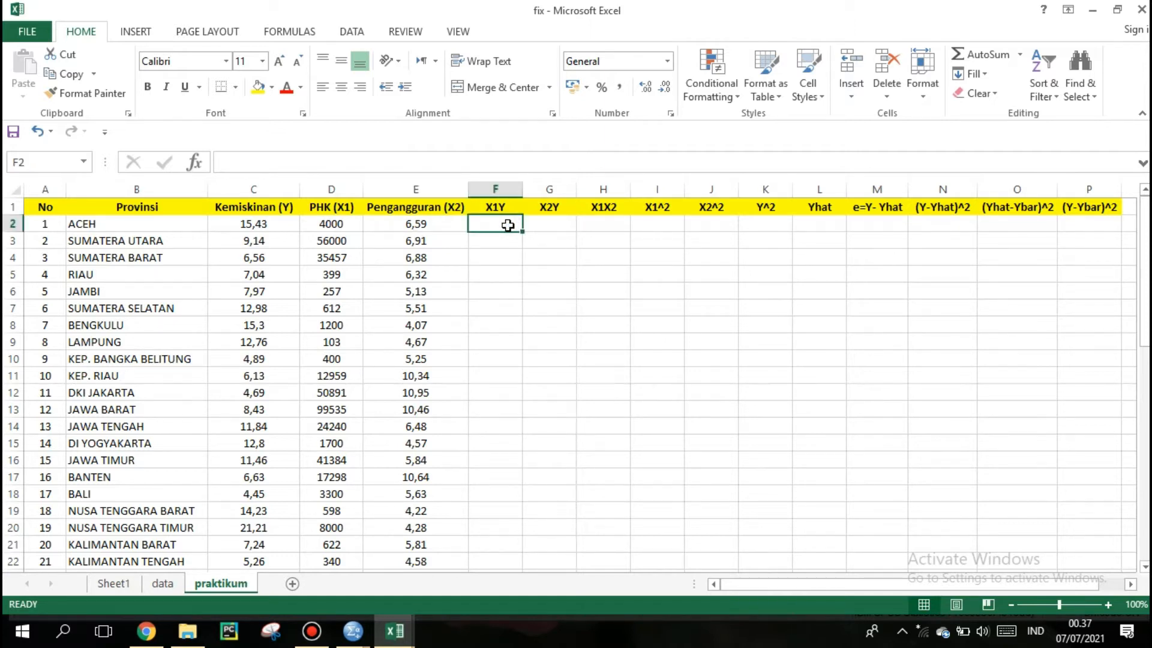
{"action": "left_click", "coordinate": [497, 210]}
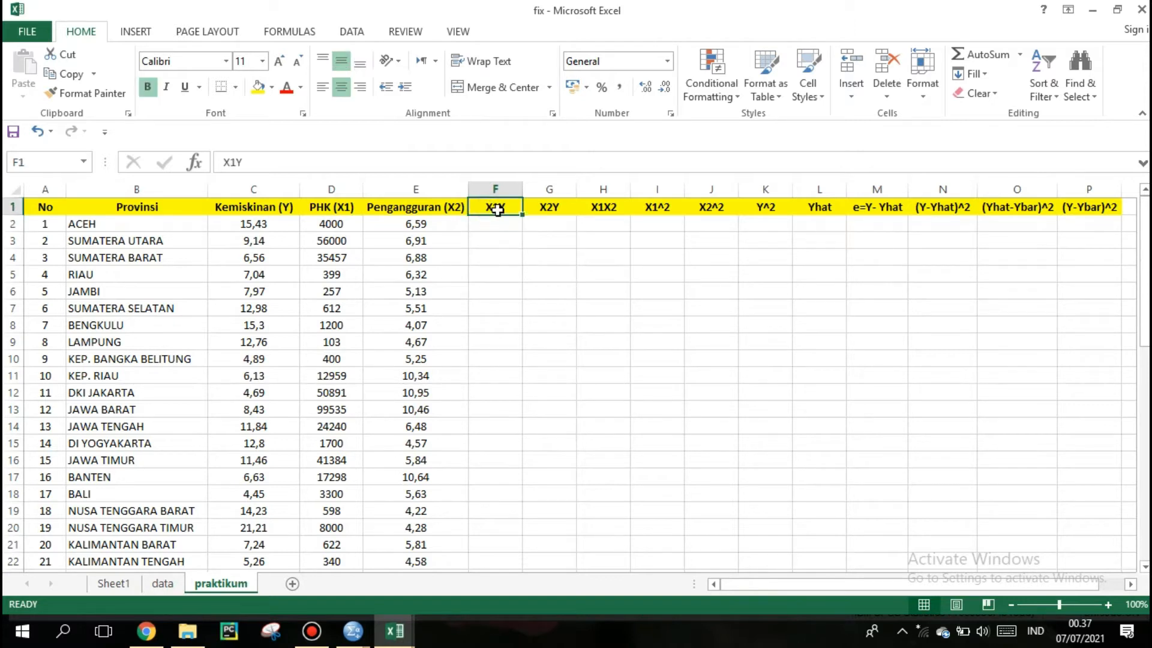
{"action": "key", "text": "Return"}
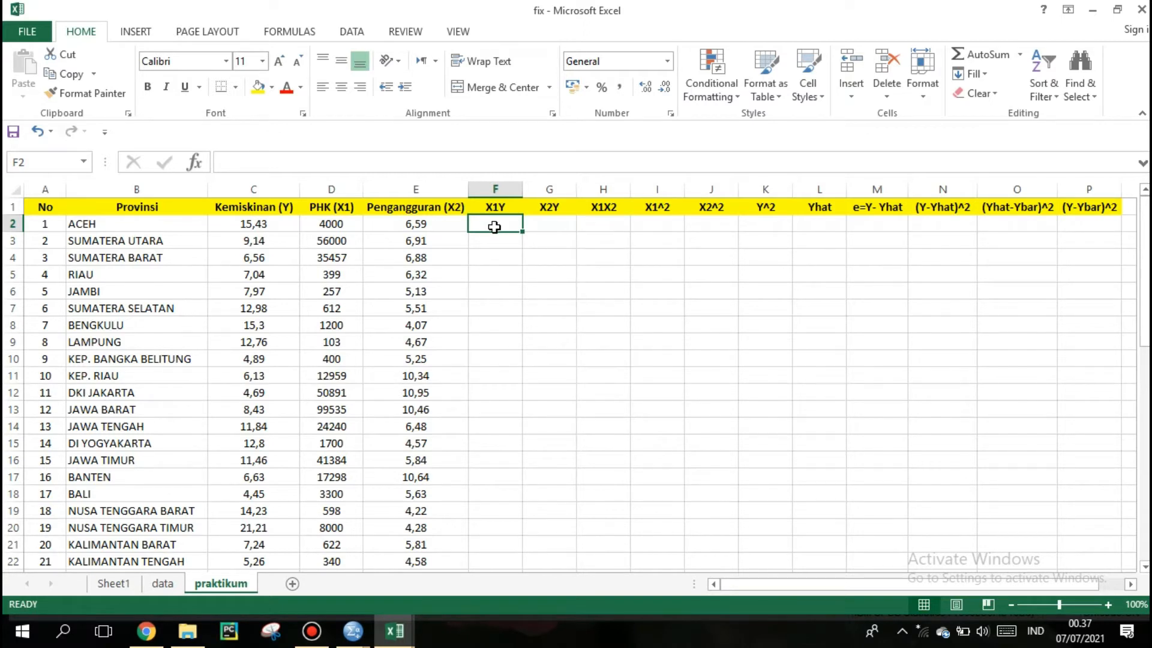
Step: Calculate X1Y for every province with =D2*C2 in F2, filled down through the Papua row
{"action": "type", "text": "="}
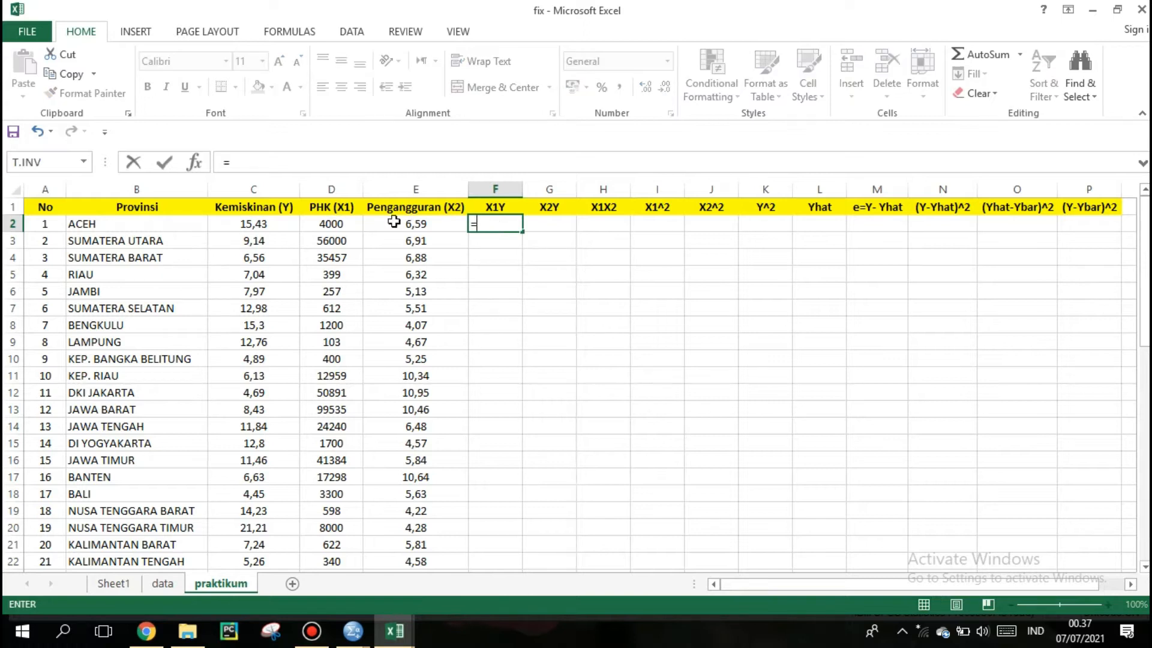
{"action": "left_click", "coordinate": [354, 225]}
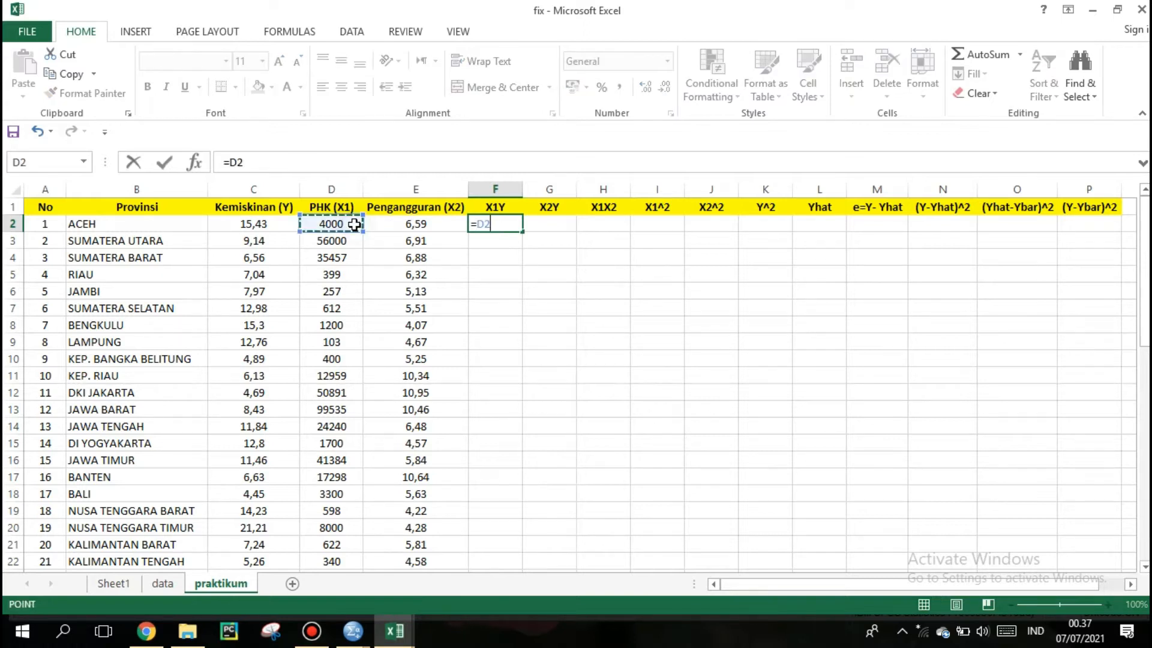
{"action": "type", "text": "*"}
{"action": "left_click", "coordinate": [273, 225]}
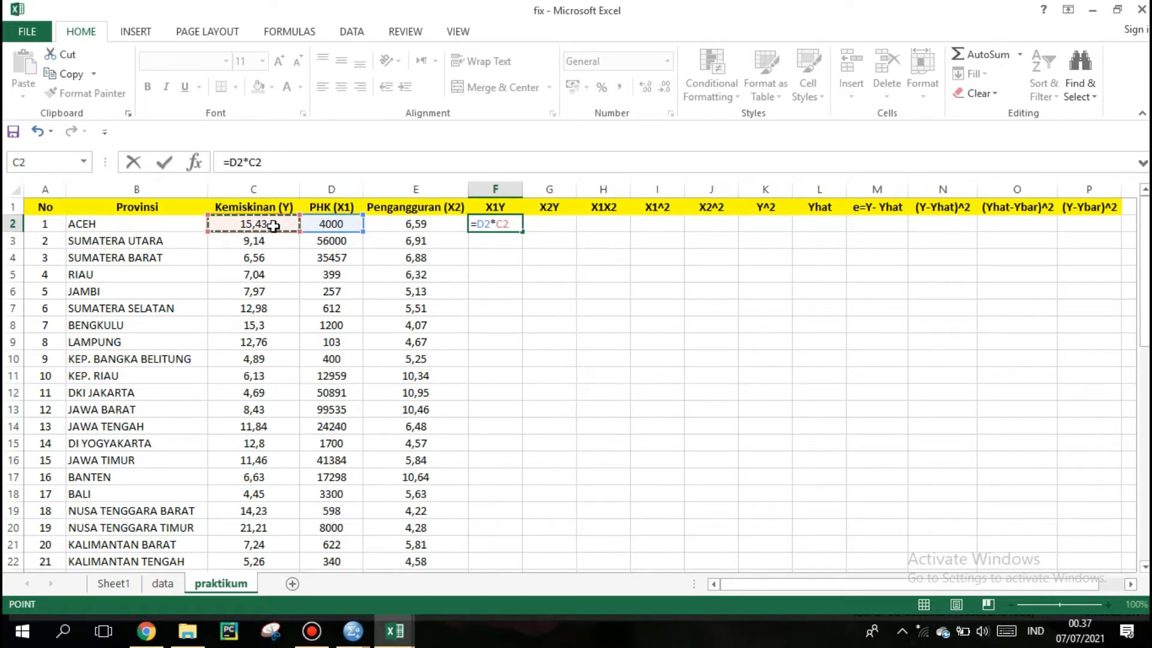
{"action": "key", "text": "Return"}
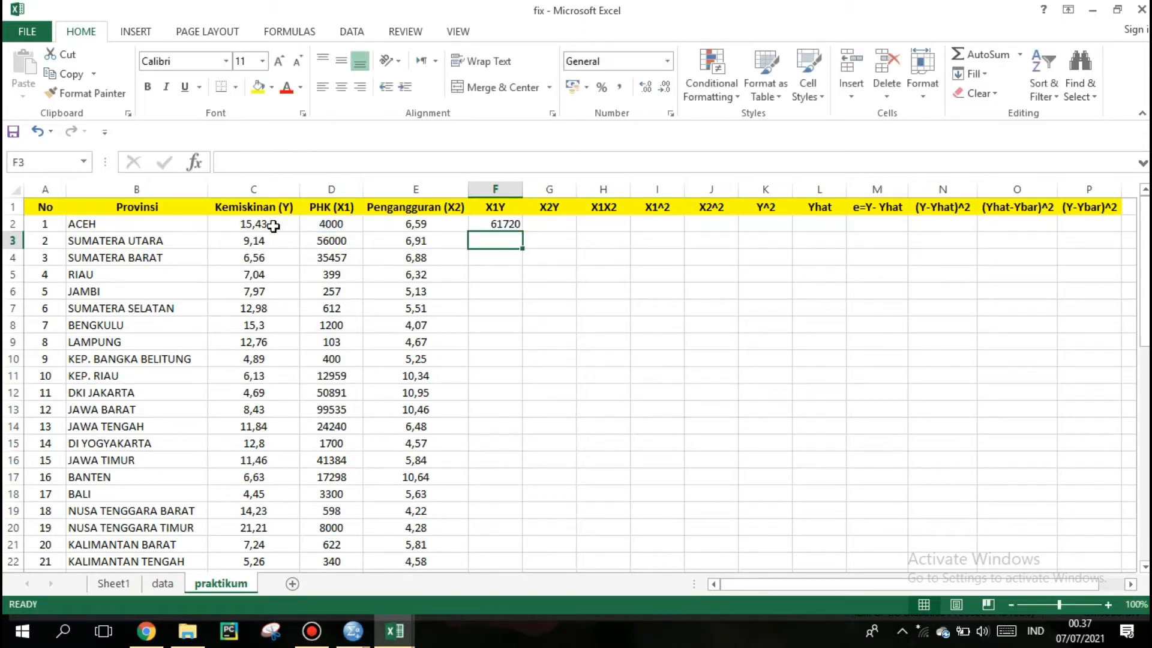
{"action": "left_click", "coordinate": [476, 223]}
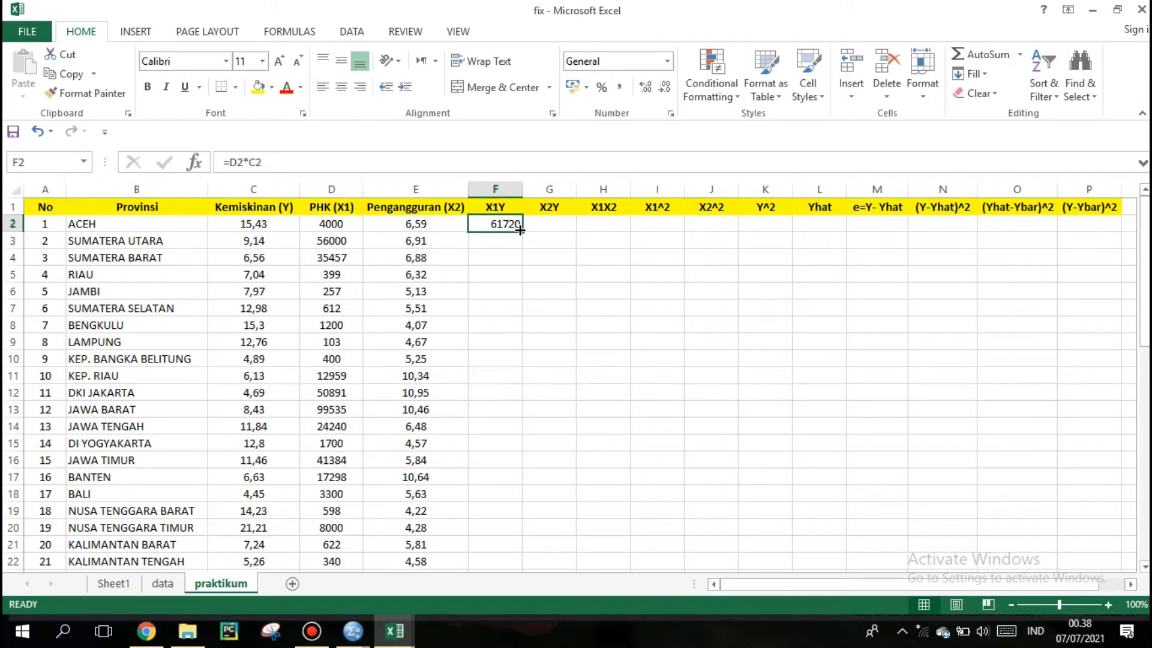
{"action": "left_click_drag", "start_coordinate": [521, 231], "coordinate": [491, 516]}
{"action": "left_click_drag", "start_coordinate": [1145, 369], "coordinate": [1145, 260]}
{"action": "left_click_drag", "start_coordinate": [748, 261], "coordinate": [720, 254]}
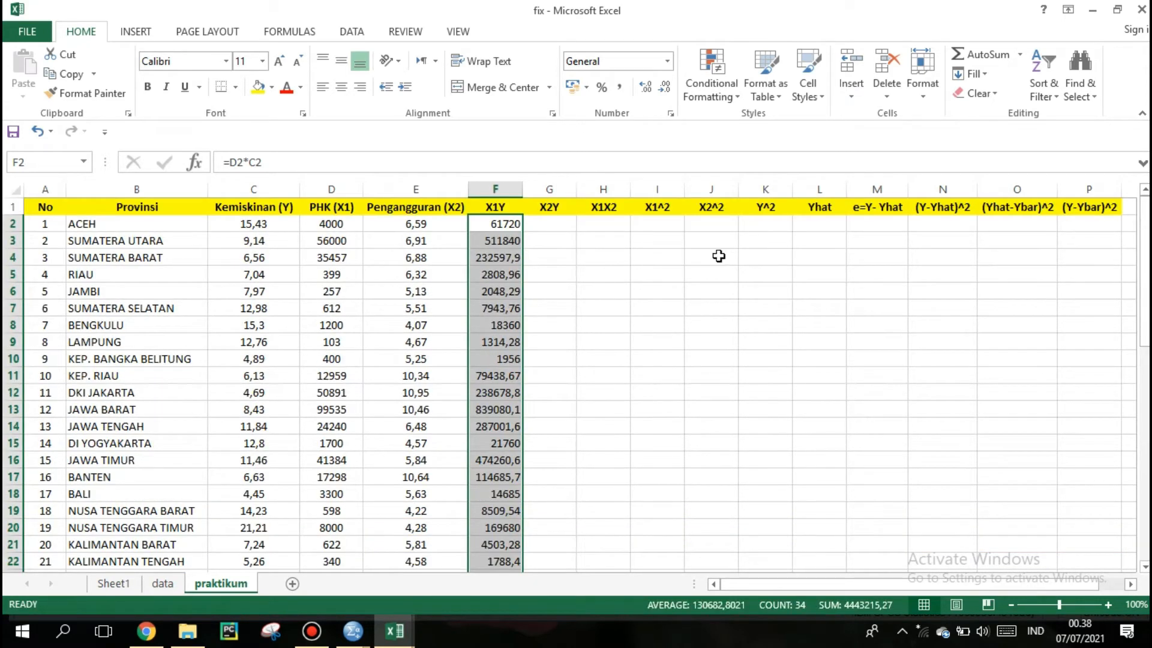
Step: Calculate X2Y for every province with =E2*C2 in G2, filled down through the Papua row
{"action": "left_click", "coordinate": [560, 225]}
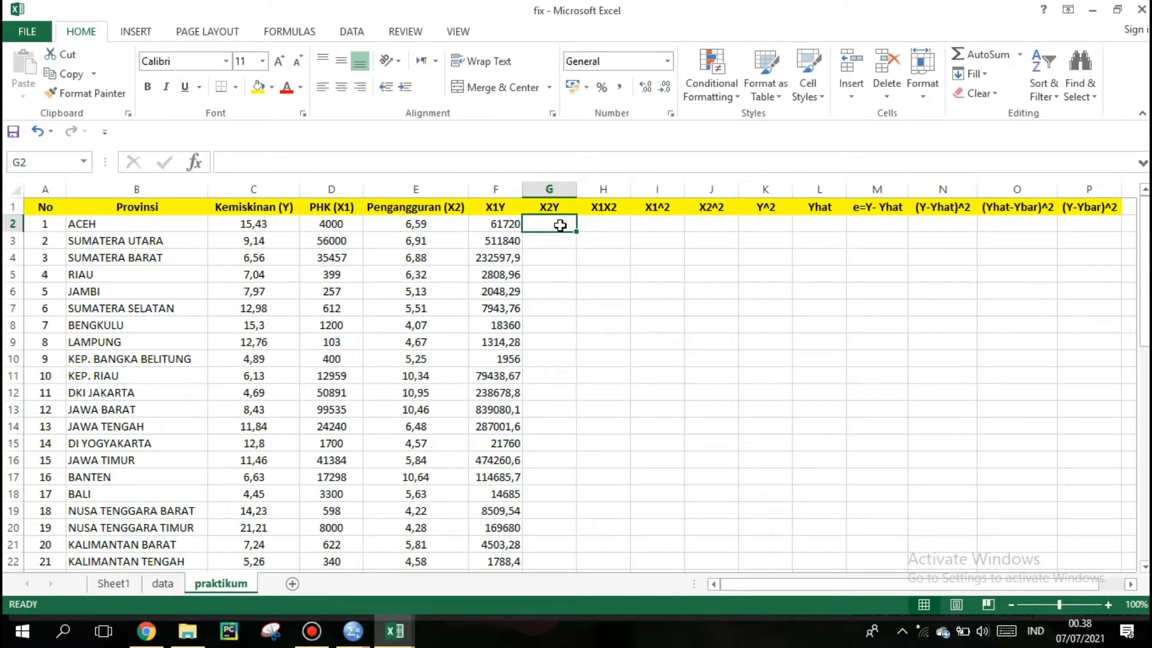
{"action": "type", "text": "="}
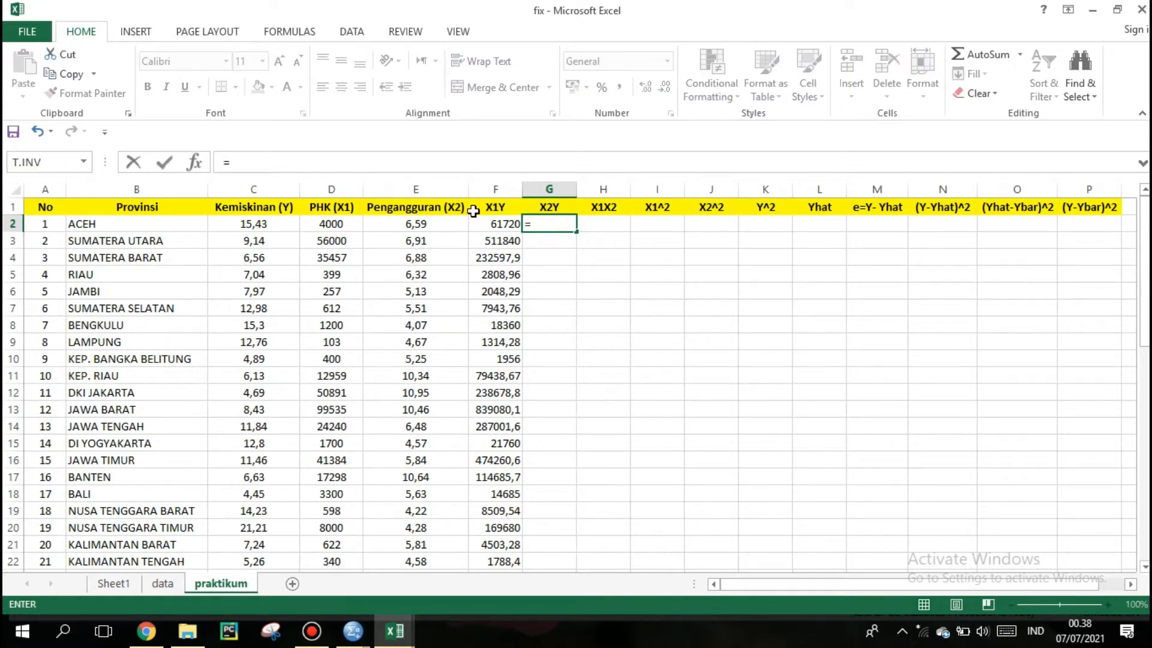
{"action": "left_click", "coordinate": [418, 225]}
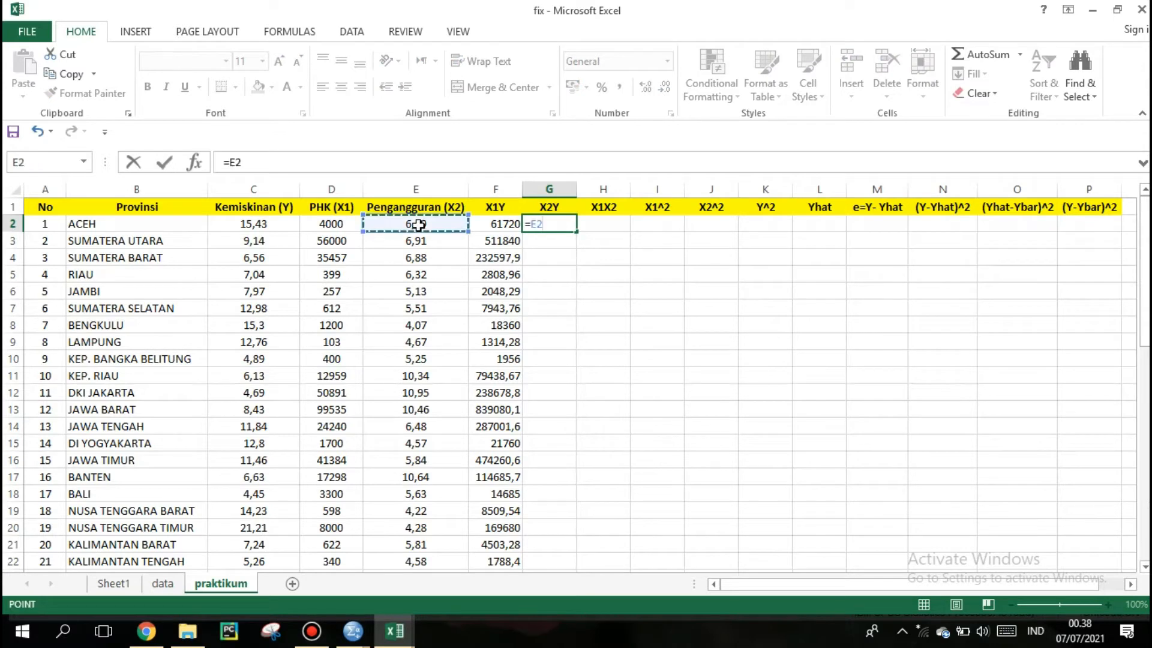
{"action": "type", "text": "*"}
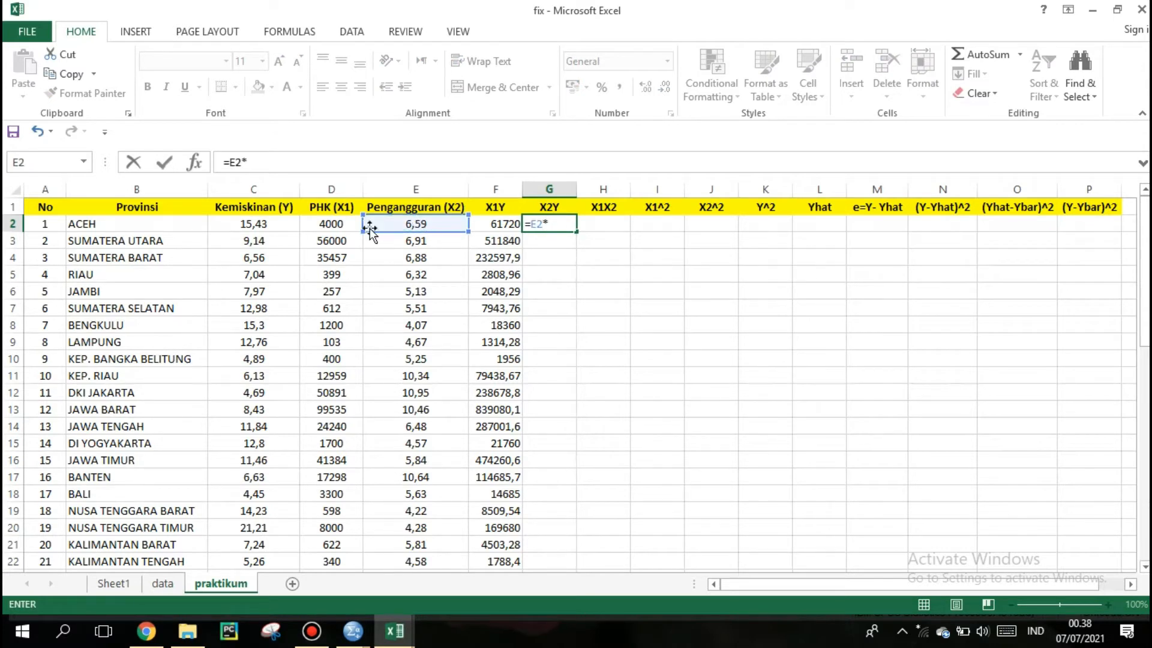
{"action": "left_click", "coordinate": [276, 226]}
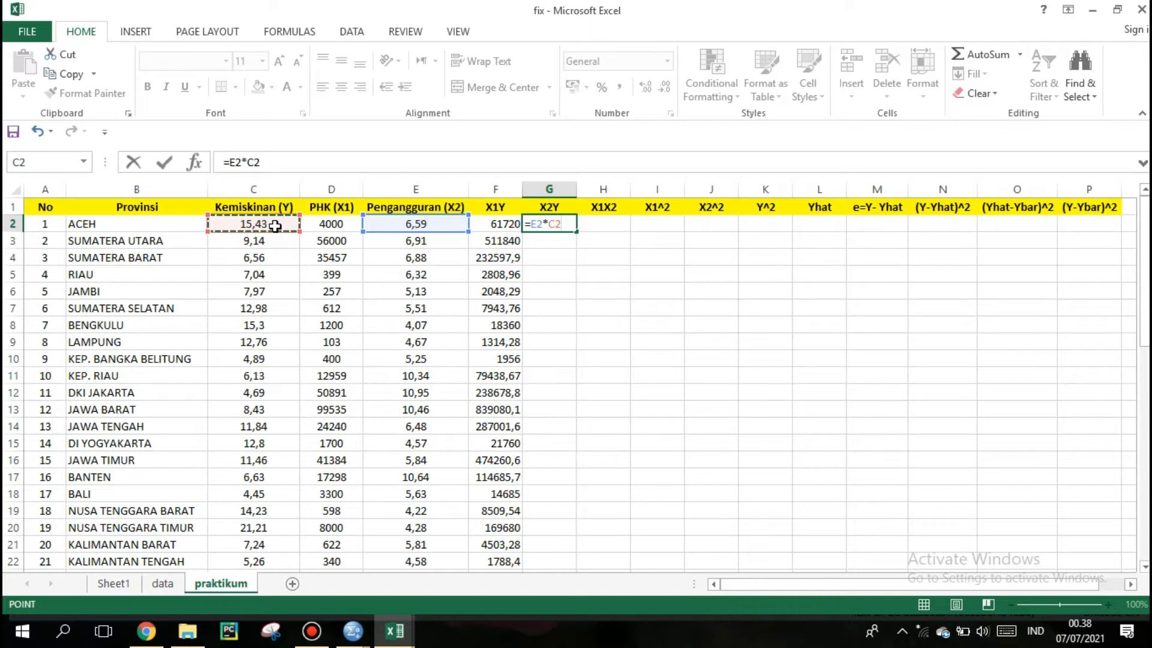
{"action": "key", "text": "ctrl+Return"}
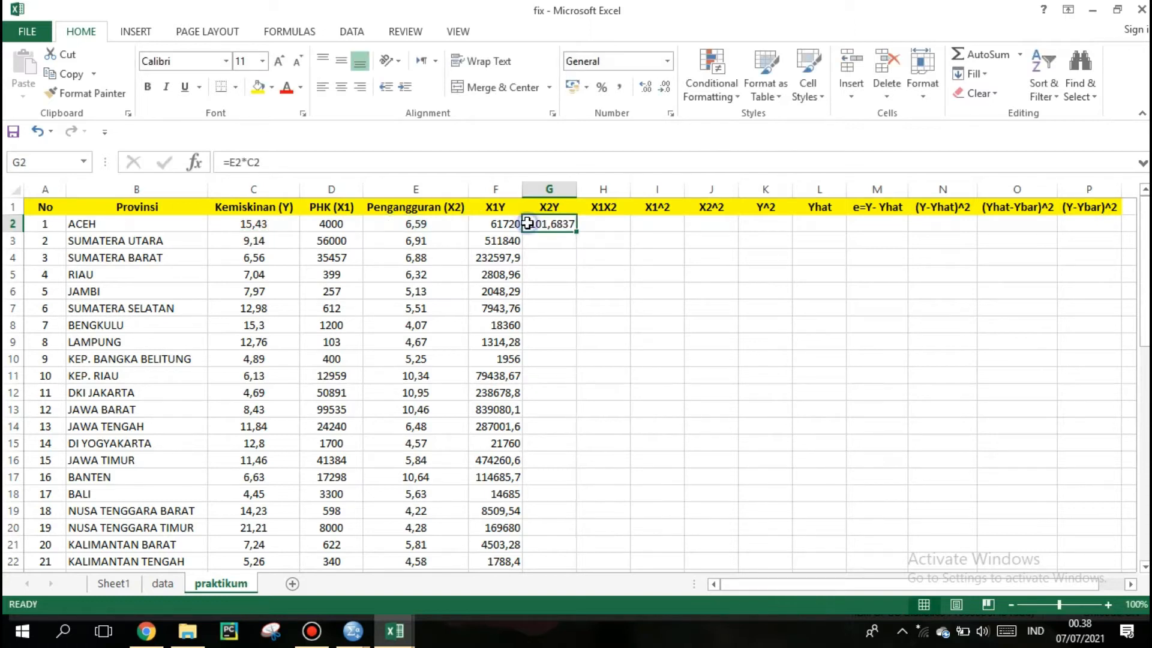
{"action": "left_click_drag", "start_coordinate": [576, 232], "coordinate": [551, 519]}
{"action": "left_click_drag", "start_coordinate": [1142, 378], "coordinate": [625, 221]}
Step: Calculate X1X2 for every province with =D2*E2 in H2, filled down through the Papua row
{"action": "left_click", "coordinate": [605, 224]}
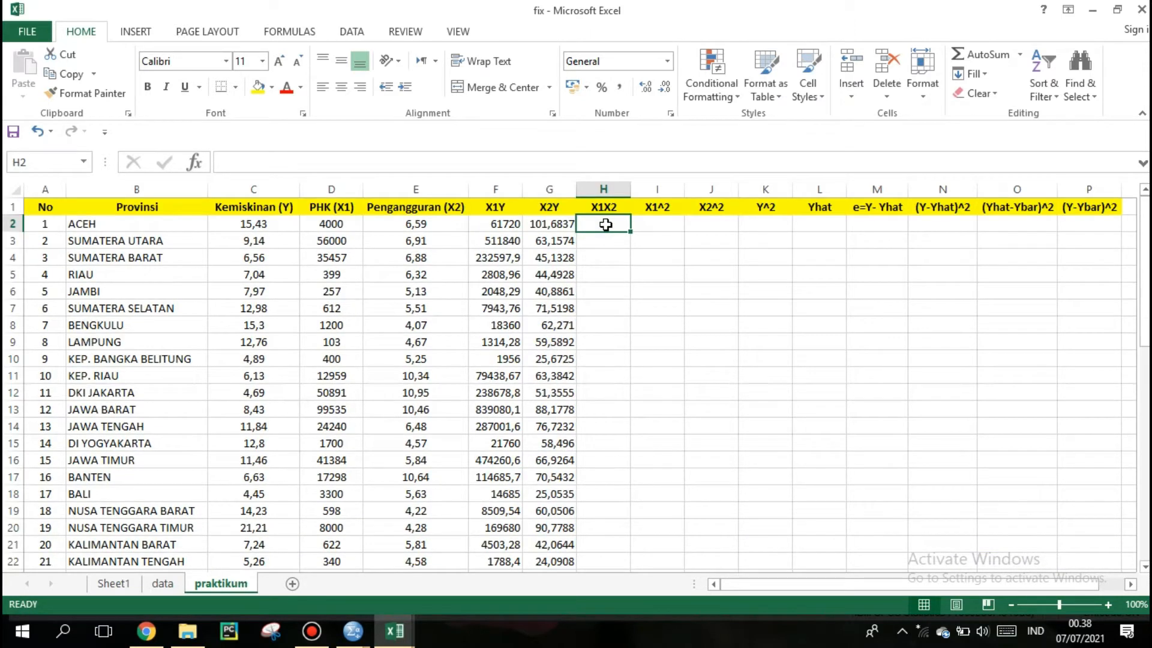
{"action": "double_click", "coordinate": [606, 225]}
{"action": "type", "text": "="}
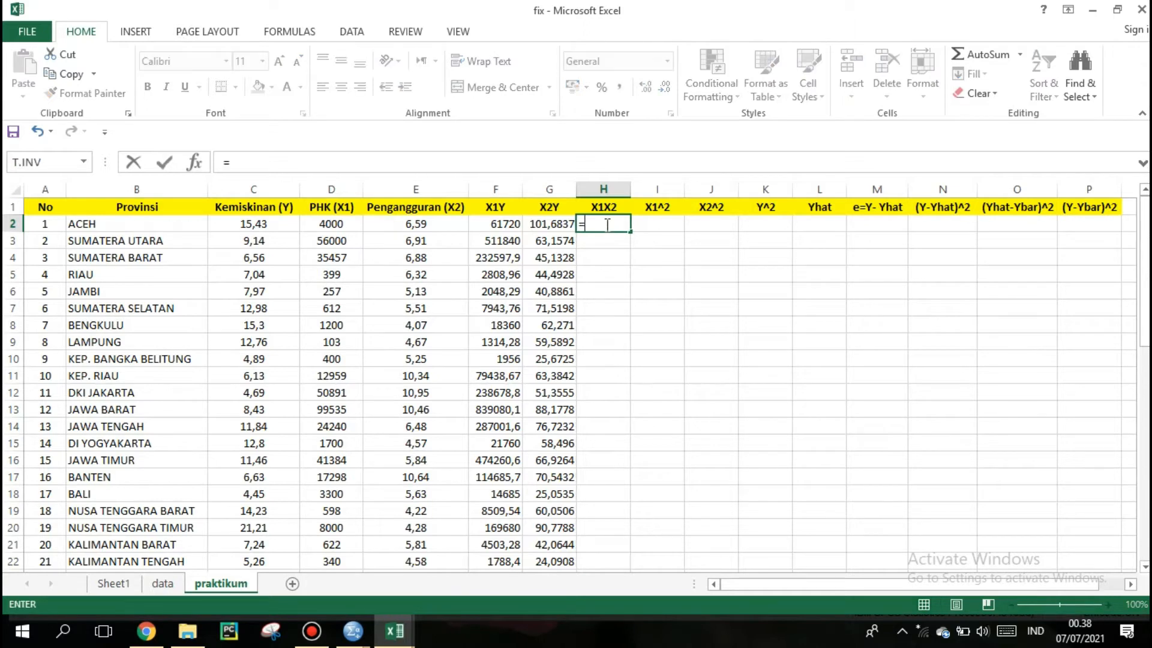
{"action": "left_click", "coordinate": [337, 226]}
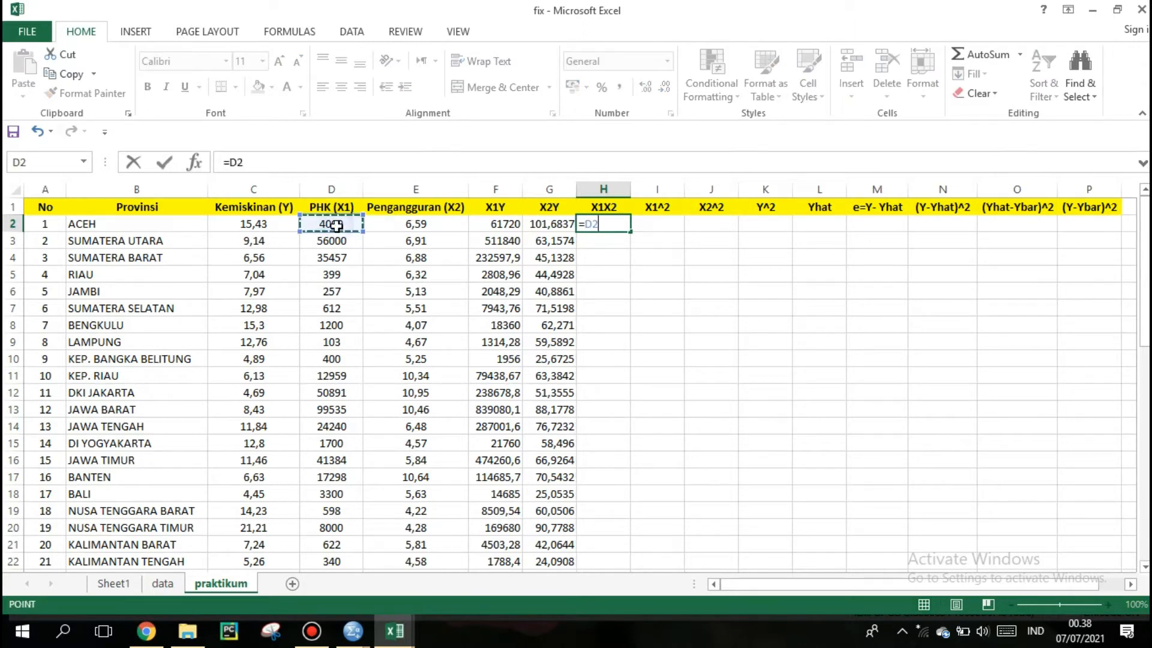
{"action": "type", "text": "*"}
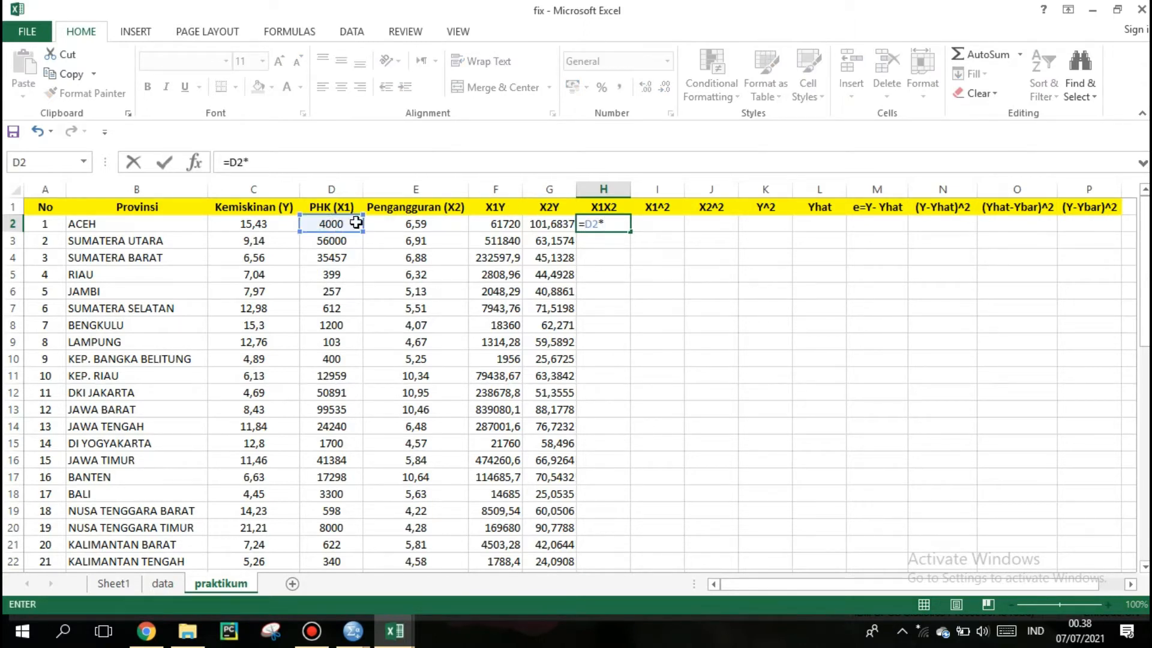
{"action": "left_click", "coordinate": [411, 230]}
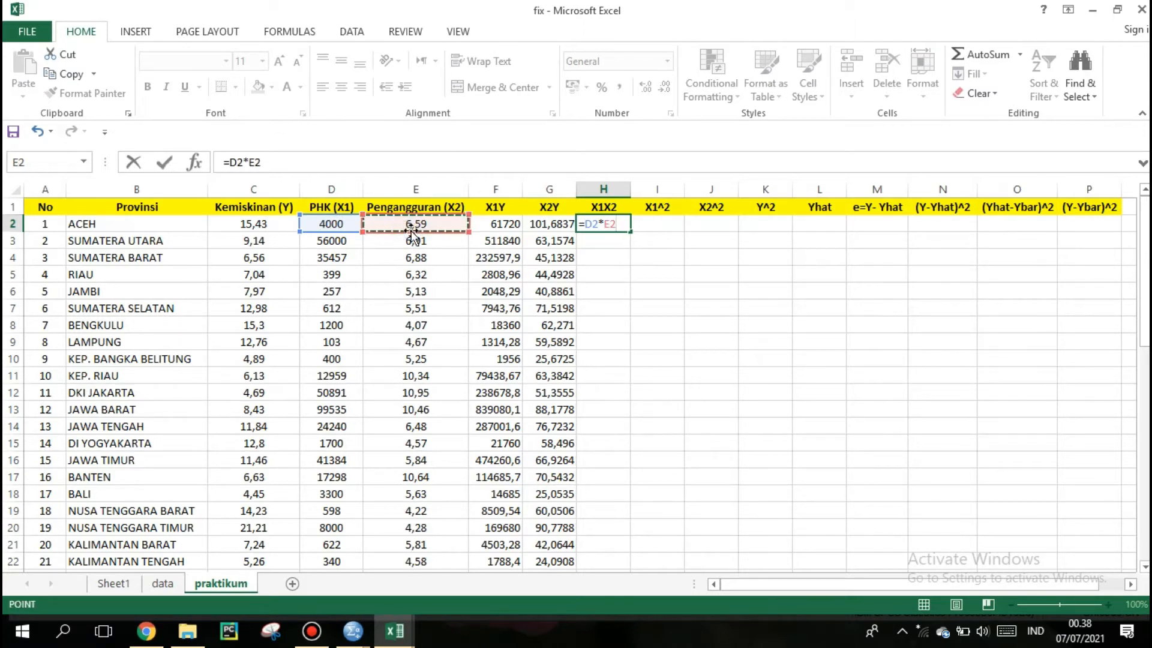
{"action": "key", "text": "Return"}
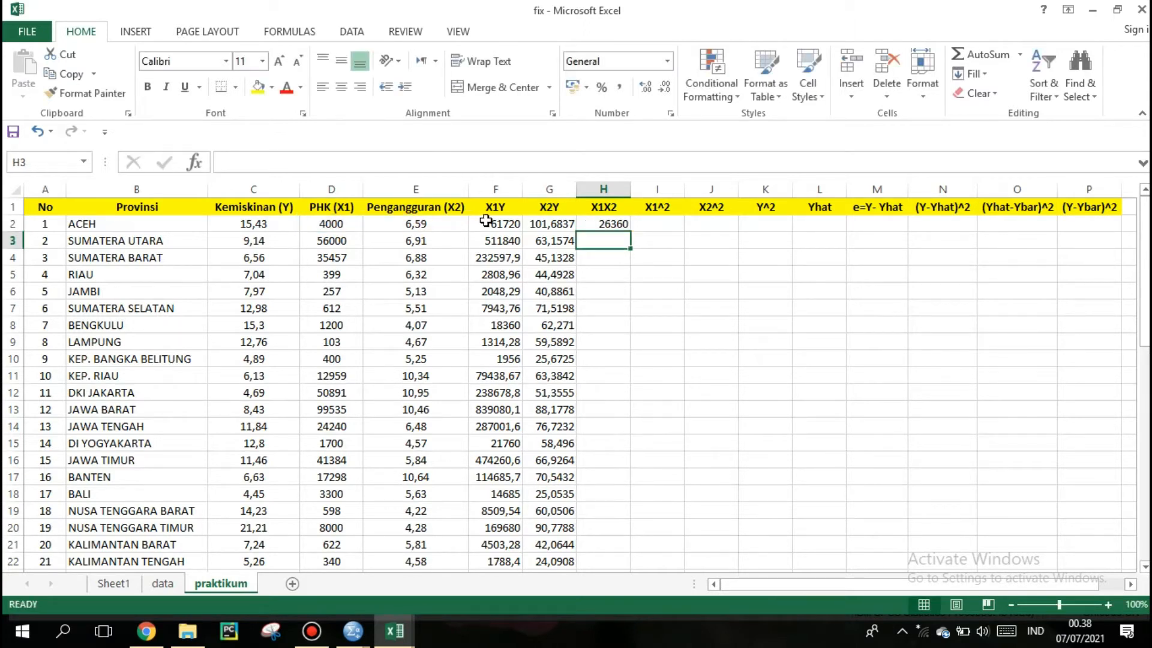
{"action": "left_click", "coordinate": [621, 227]}
{"action": "left_click_drag", "start_coordinate": [628, 233], "coordinate": [604, 514]}
{"action": "left_click_drag", "start_coordinate": [1147, 375], "coordinate": [1146, 207]}
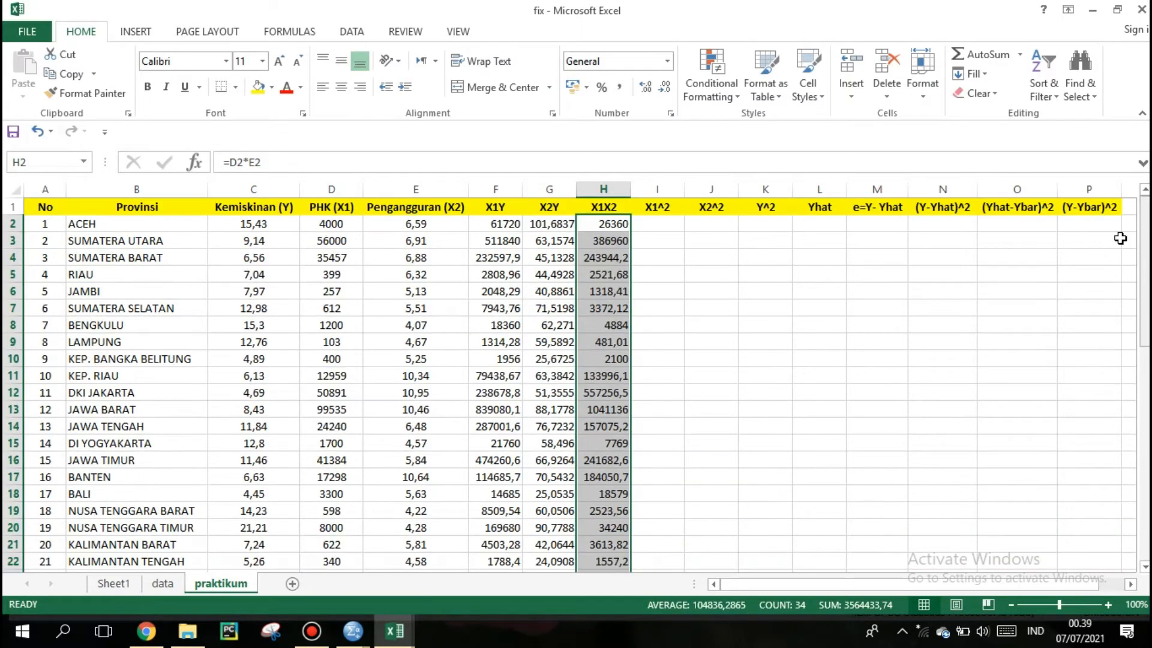
Step: Calculate X1^2 for every province with =D2^2 in I2, filled down through the Papua row, and widen column I to show full numbers
{"action": "left_click", "coordinate": [670, 224]}
{"action": "type", "text": "="}
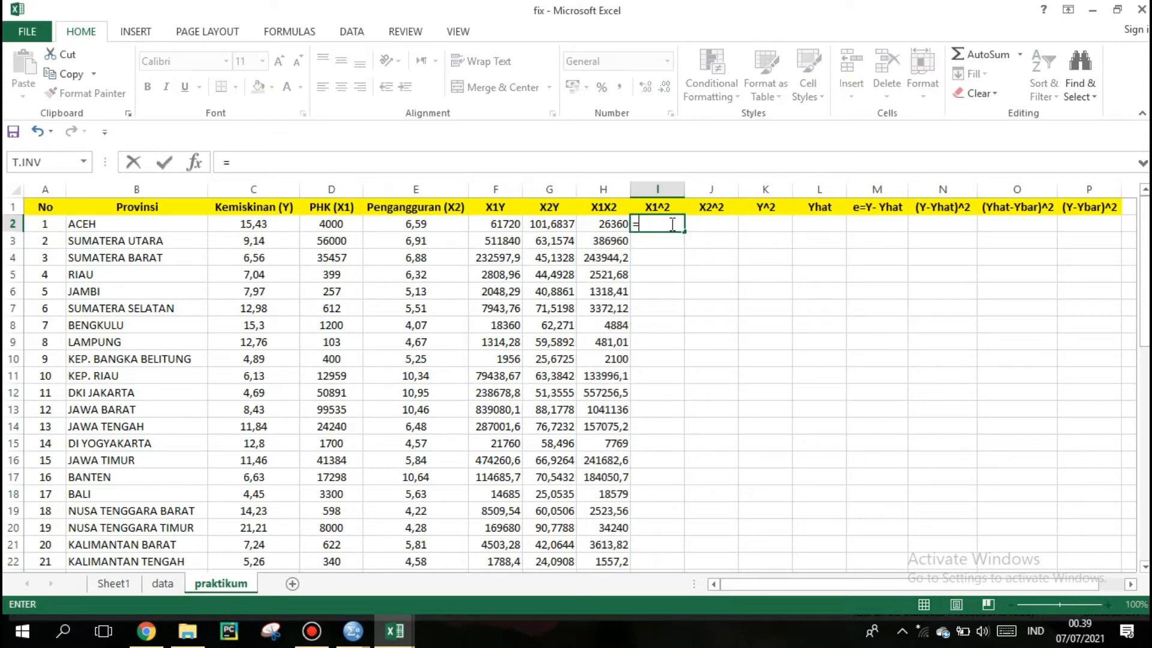
{"action": "left_click", "coordinate": [343, 227]}
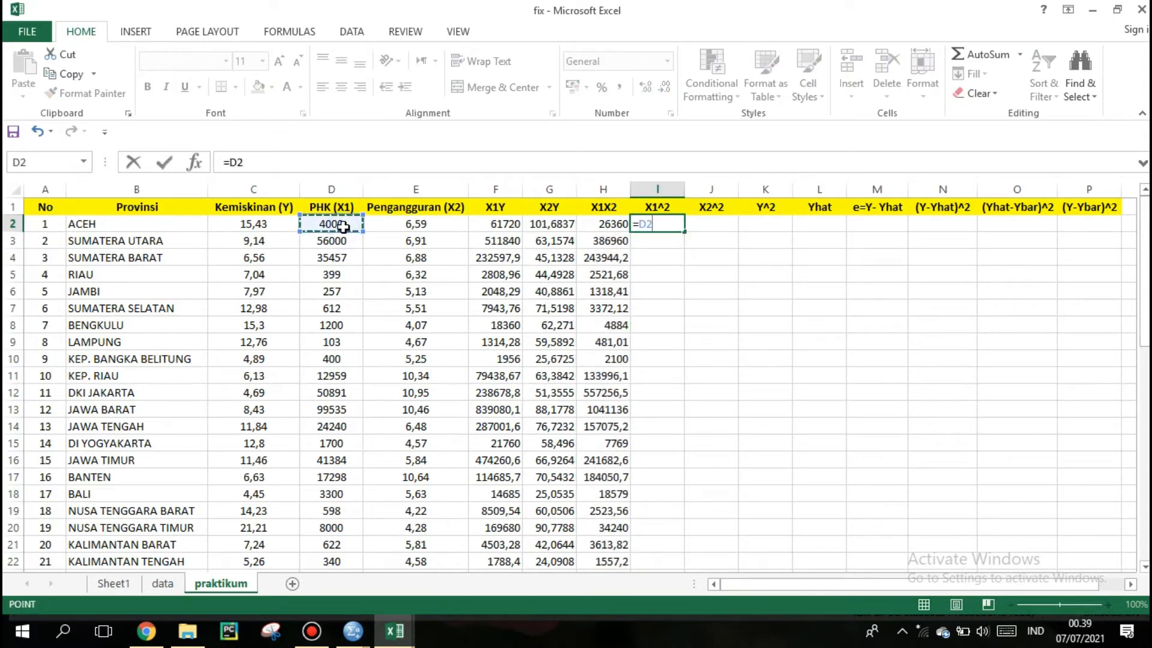
{"action": "type", "text": "^2"}
{"action": "key", "text": "Return"}
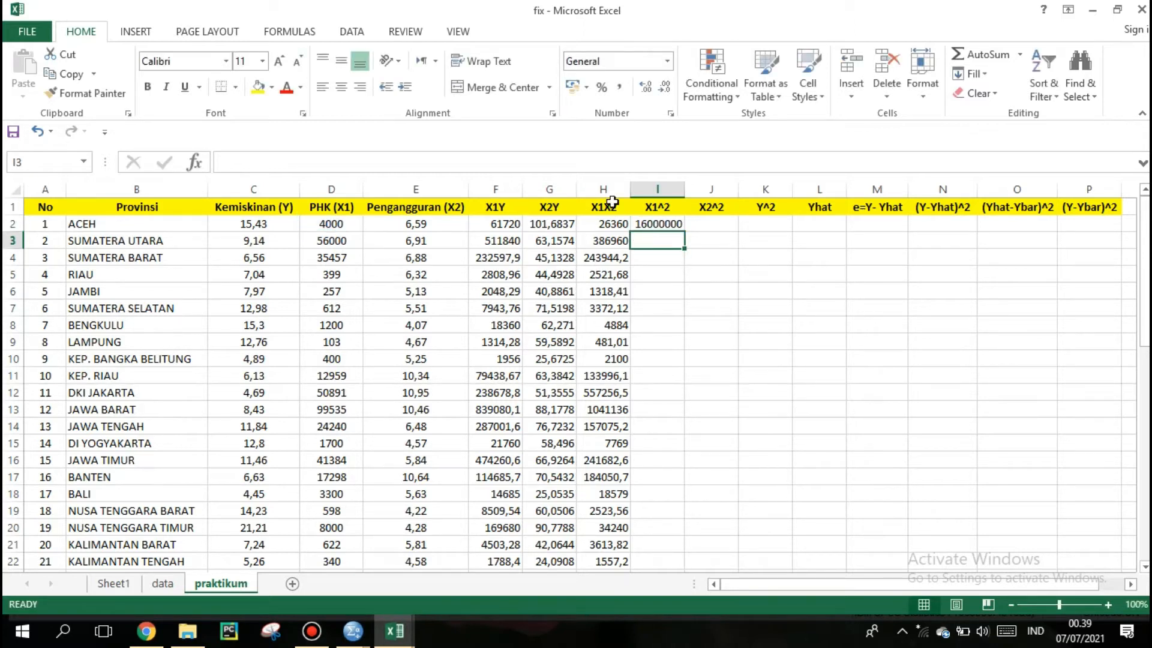
{"action": "left_click", "coordinate": [641, 222]}
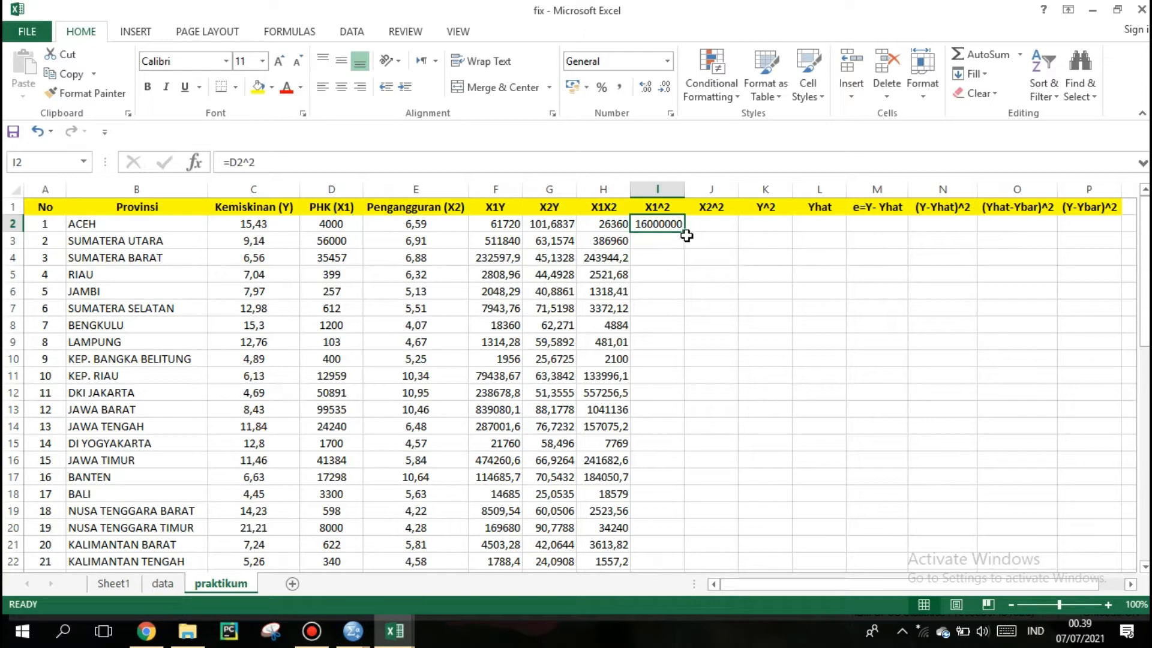
{"action": "left_click_drag", "start_coordinate": [685, 234], "coordinate": [656, 520]}
{"action": "left_click_drag", "start_coordinate": [1144, 443], "coordinate": [1139, 216]}
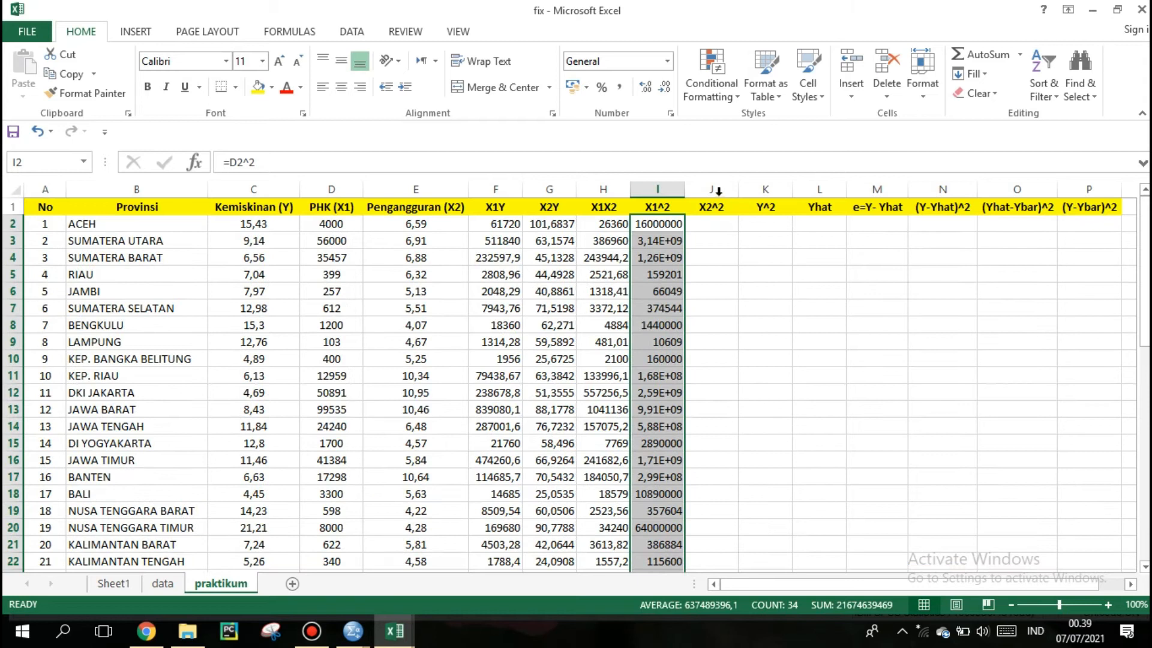
{"action": "left_click_drag", "start_coordinate": [684, 193], "coordinate": [697, 194]}
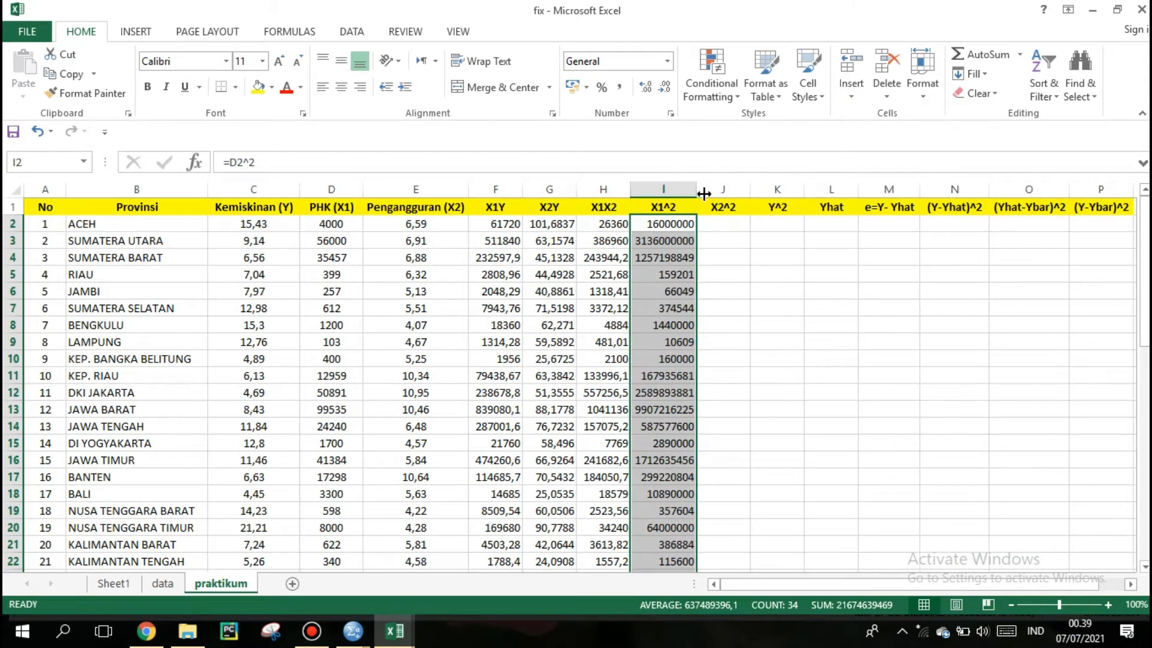
Step: Calculate X2^2 for every province with =E2^2 in J2, filled down through the Papua row
{"action": "left_click", "coordinate": [738, 227]}
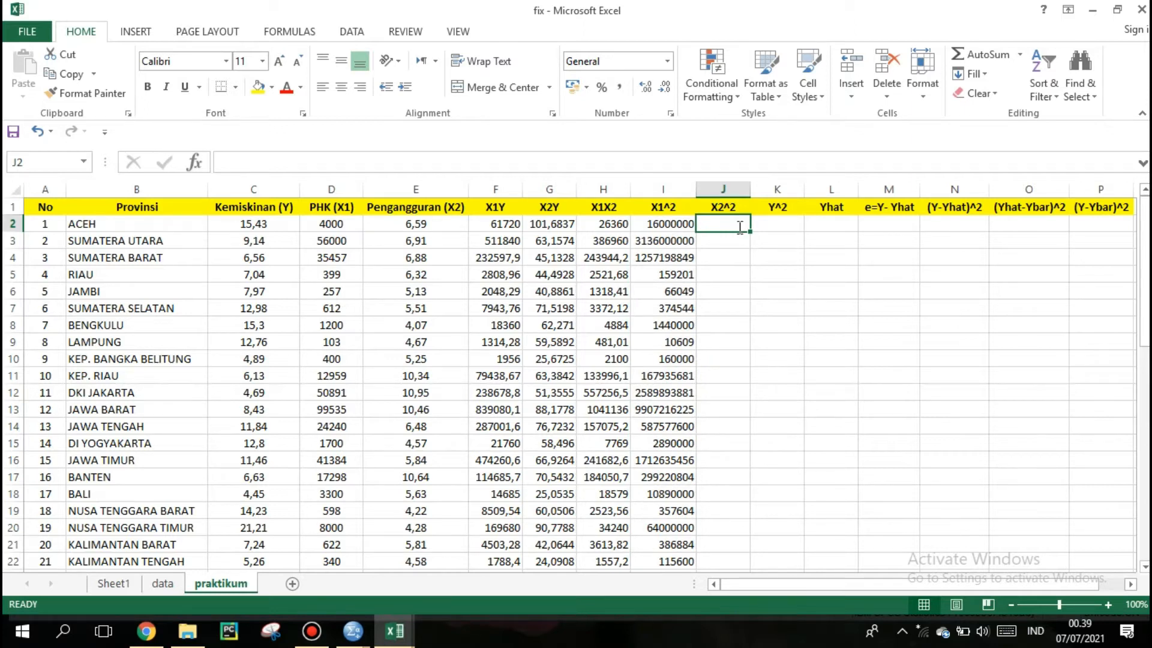
{"action": "type", "text": "="}
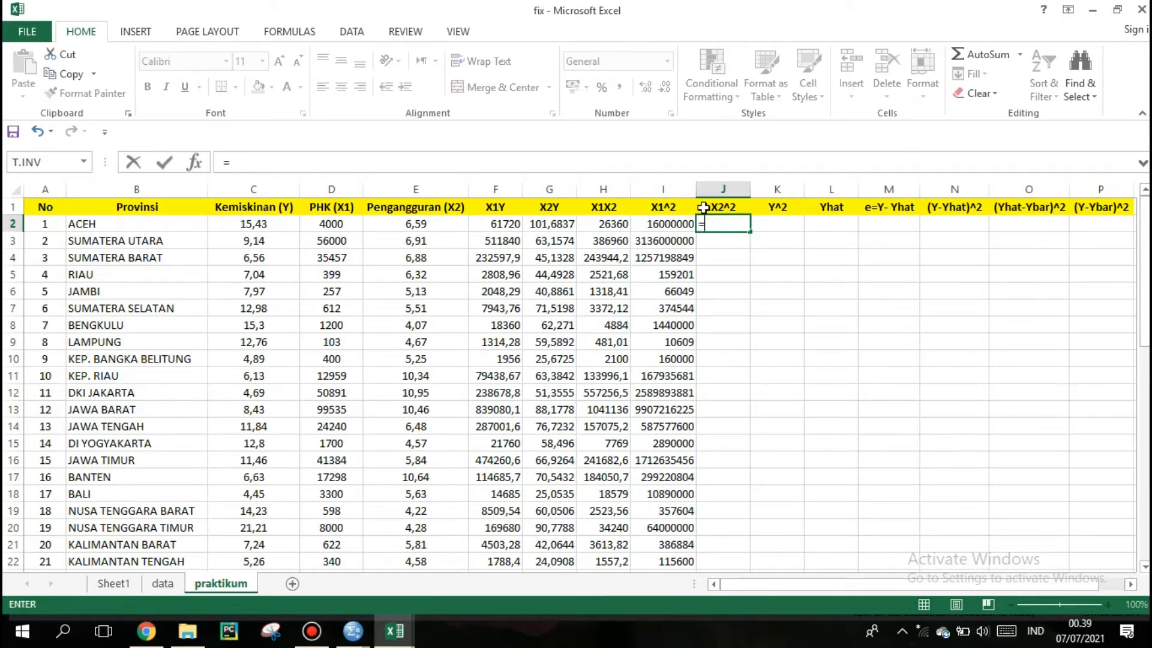
{"action": "left_click", "coordinate": [402, 225]}
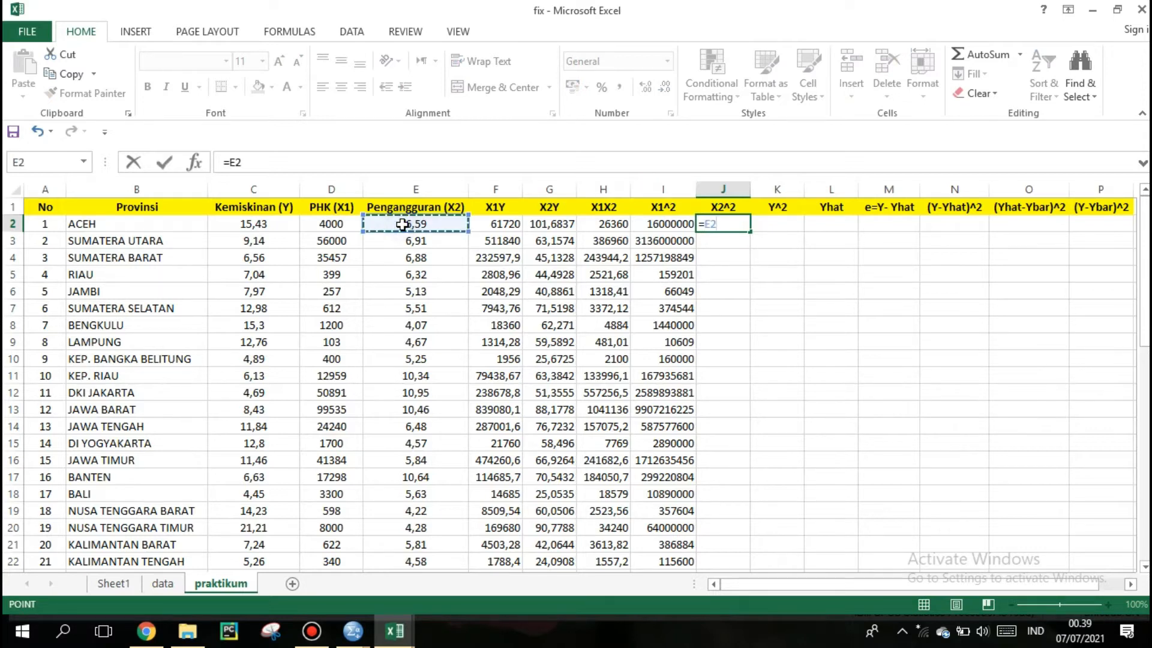
{"action": "type", "text": "^"}
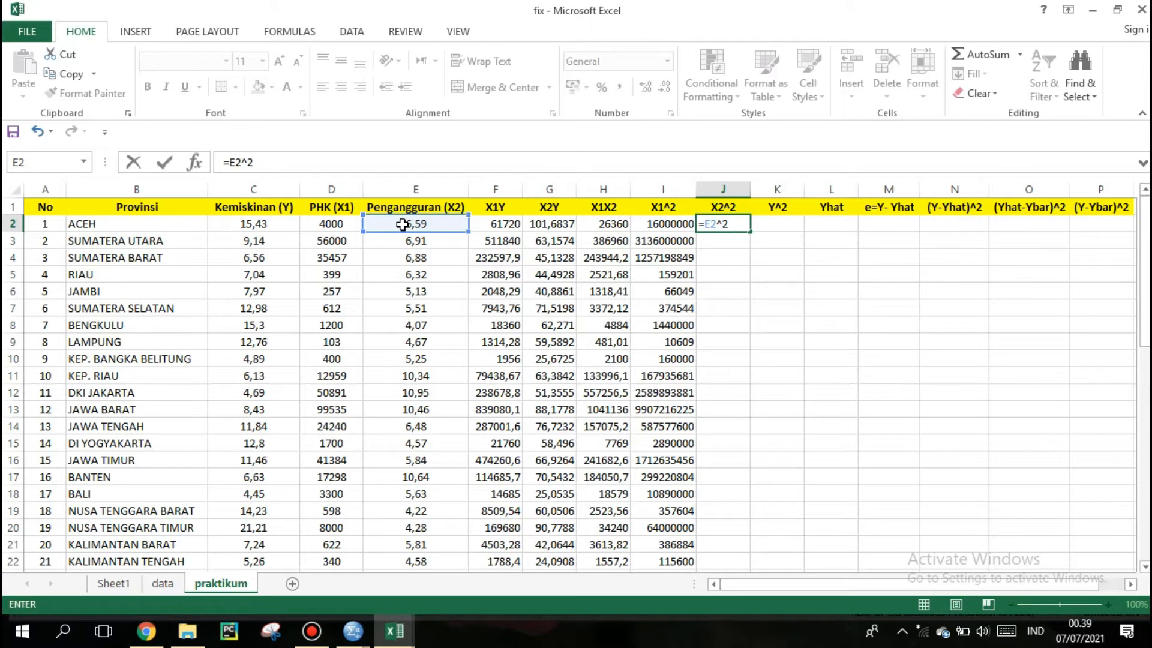
{"action": "type", "text": "2"}
{"action": "key", "text": "Return"}
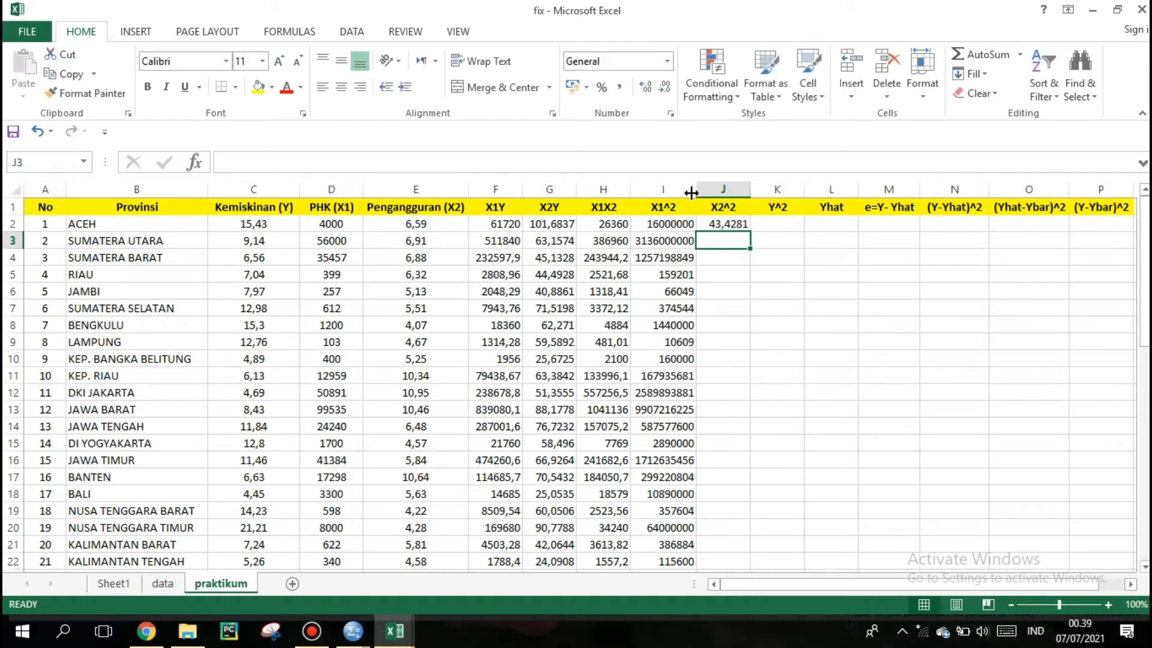
{"action": "left_click", "coordinate": [704, 224]}
{"action": "left_click_drag", "start_coordinate": [751, 231], "coordinate": [725, 528]}
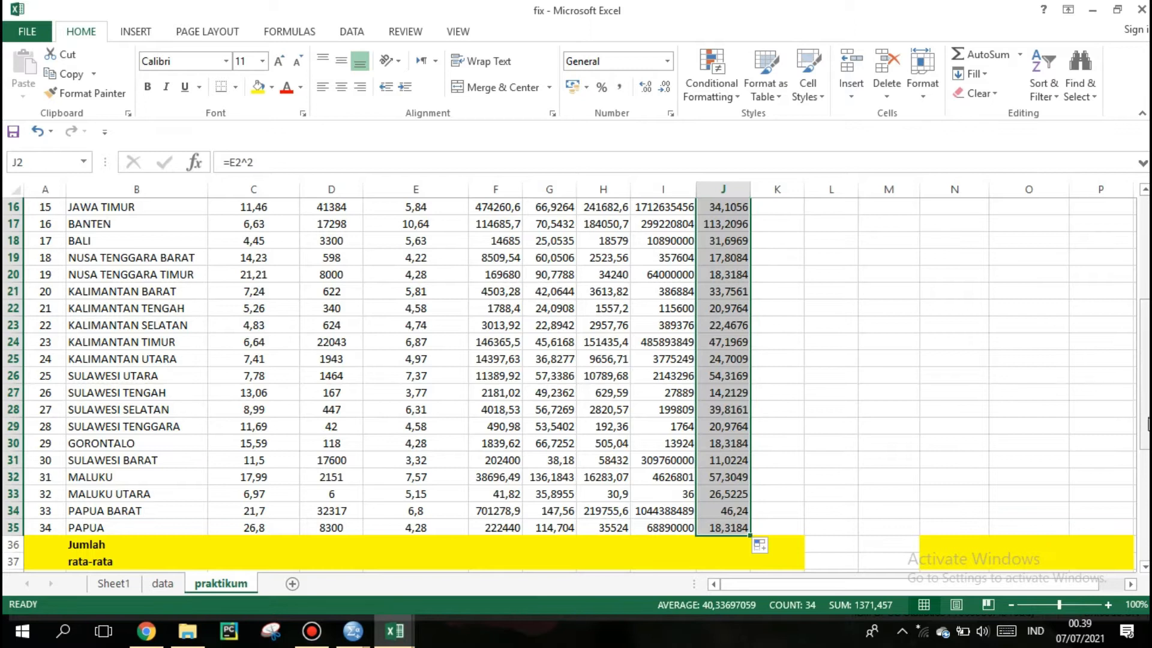
{"action": "left_click_drag", "start_coordinate": [1145, 414], "coordinate": [1146, 284]}
Step: Enter =C2^2 in K2 to square the Kemiskinan value for Aceh under the Y^2 header
{"action": "left_click", "coordinate": [796, 228]}
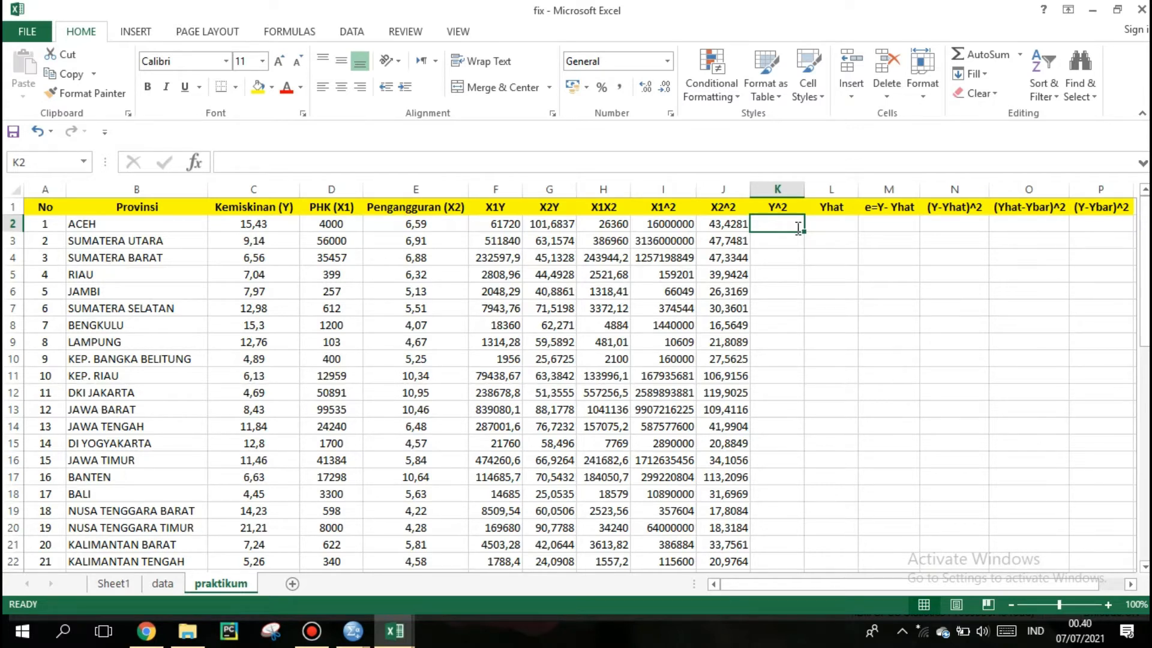
{"action": "type", "text": "="}
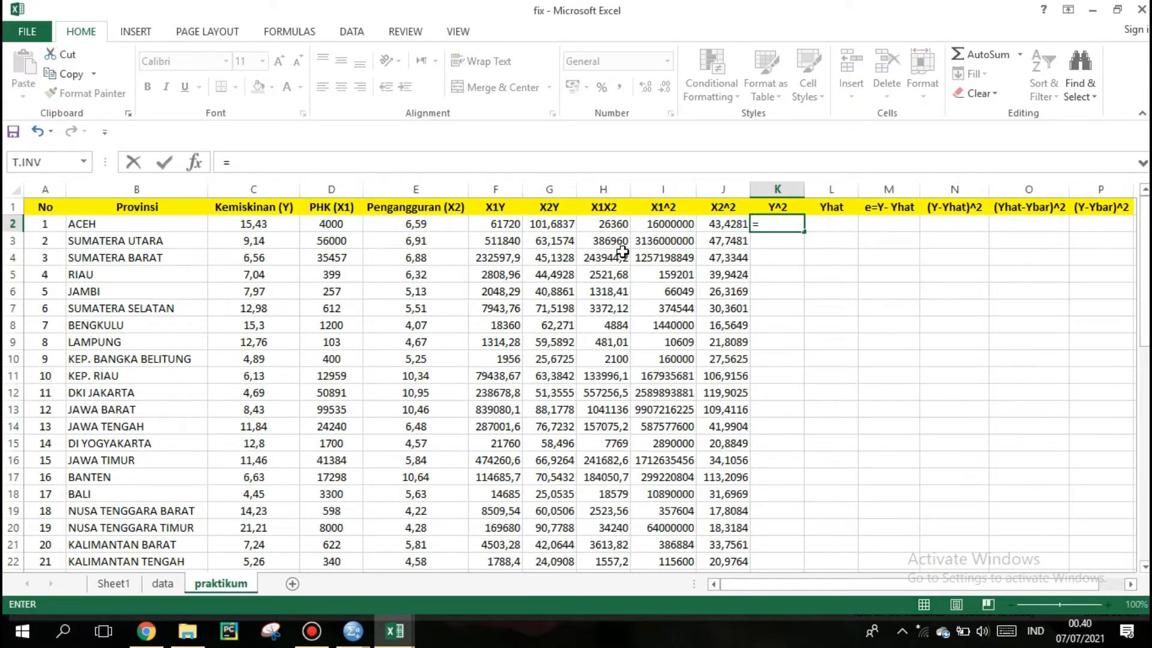
{"action": "left_click", "coordinate": [273, 228]}
{"action": "type", "text": "^"}
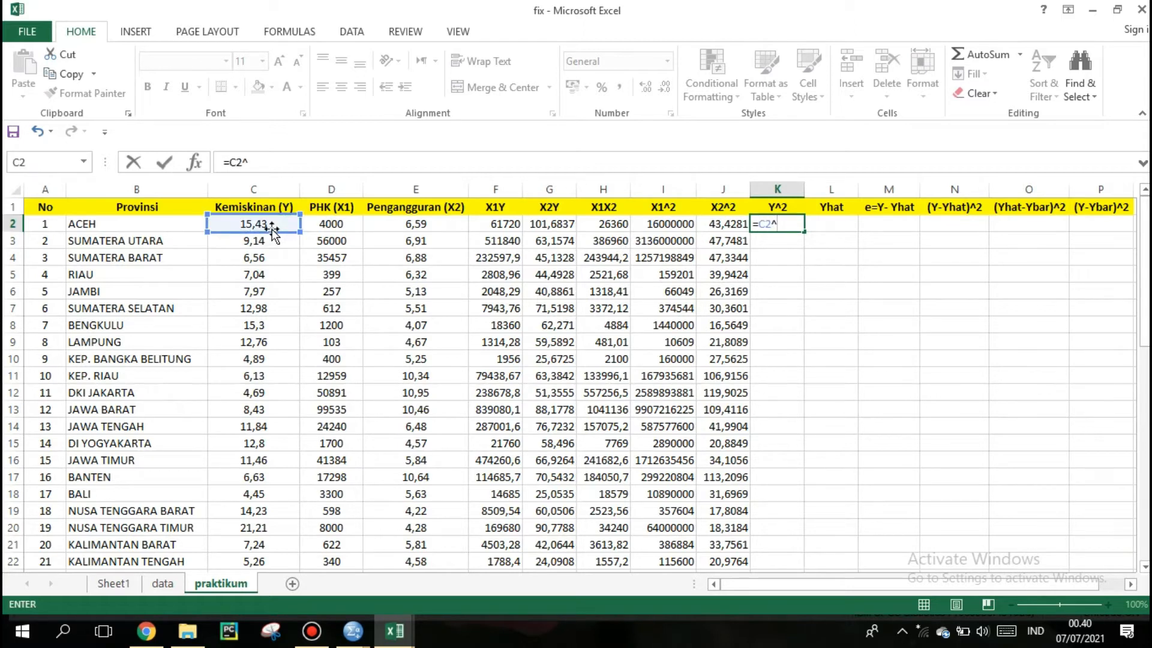
{"action": "type", "text": "2"}
{"action": "key", "text": "Return"}
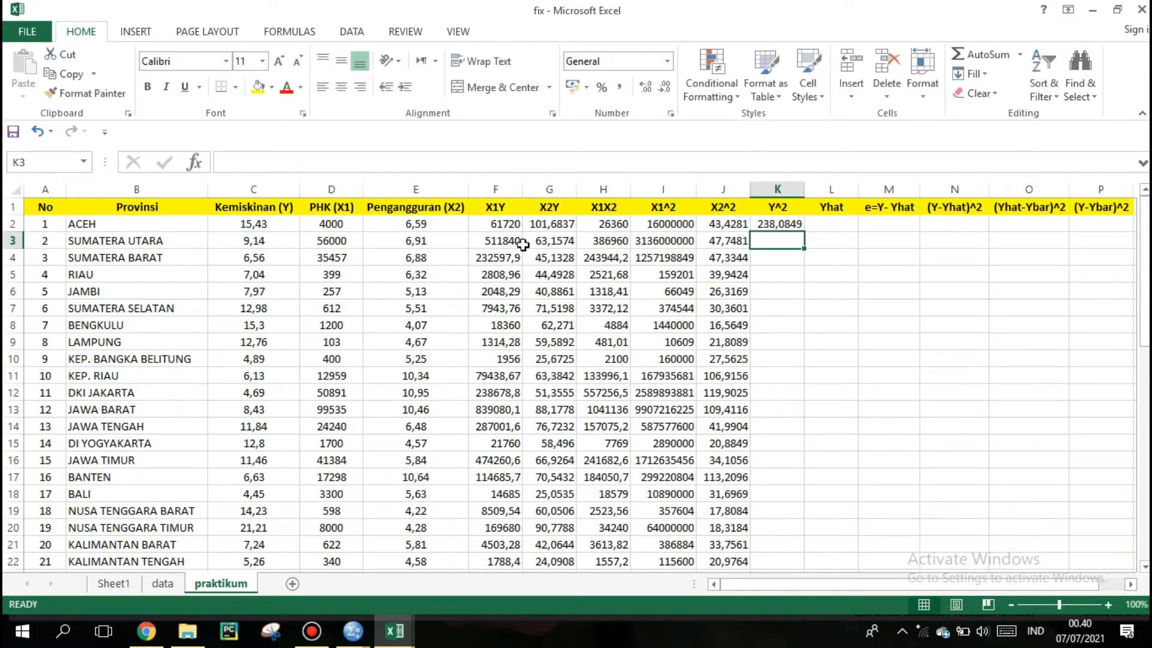
Step: Fill the K2 formula down through the Papua row to calculate Y^2 for every province
{"action": "left_click", "coordinate": [763, 226]}
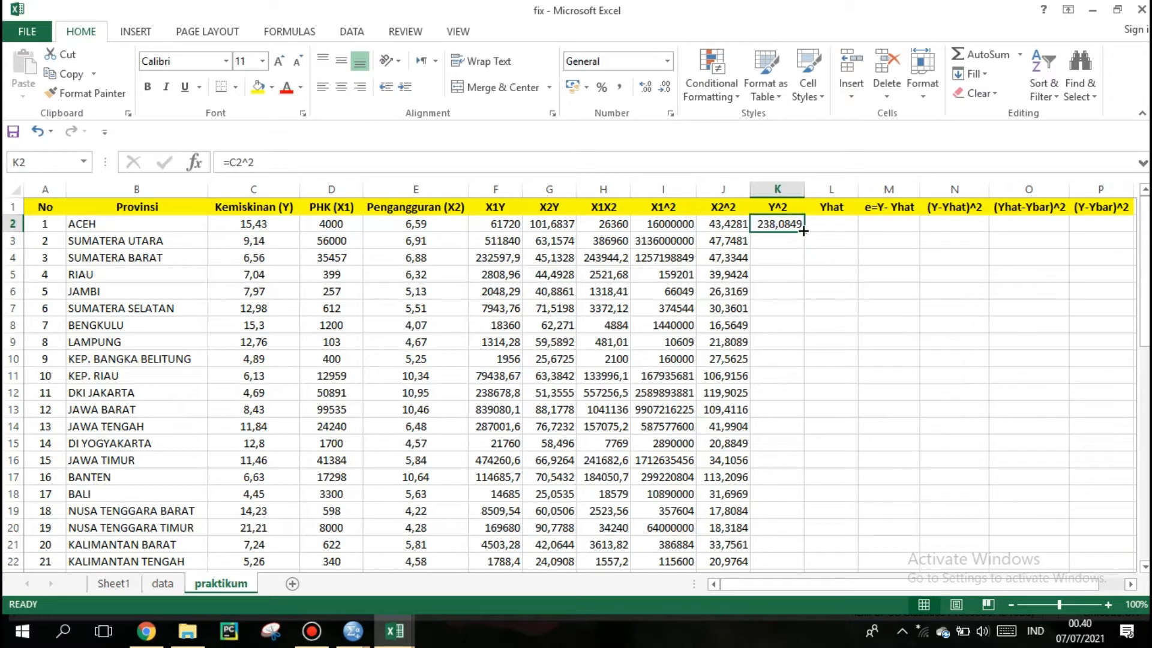
{"action": "left_click_drag", "start_coordinate": [804, 230], "coordinate": [780, 537]}
{"action": "left_click", "coordinate": [838, 507]}
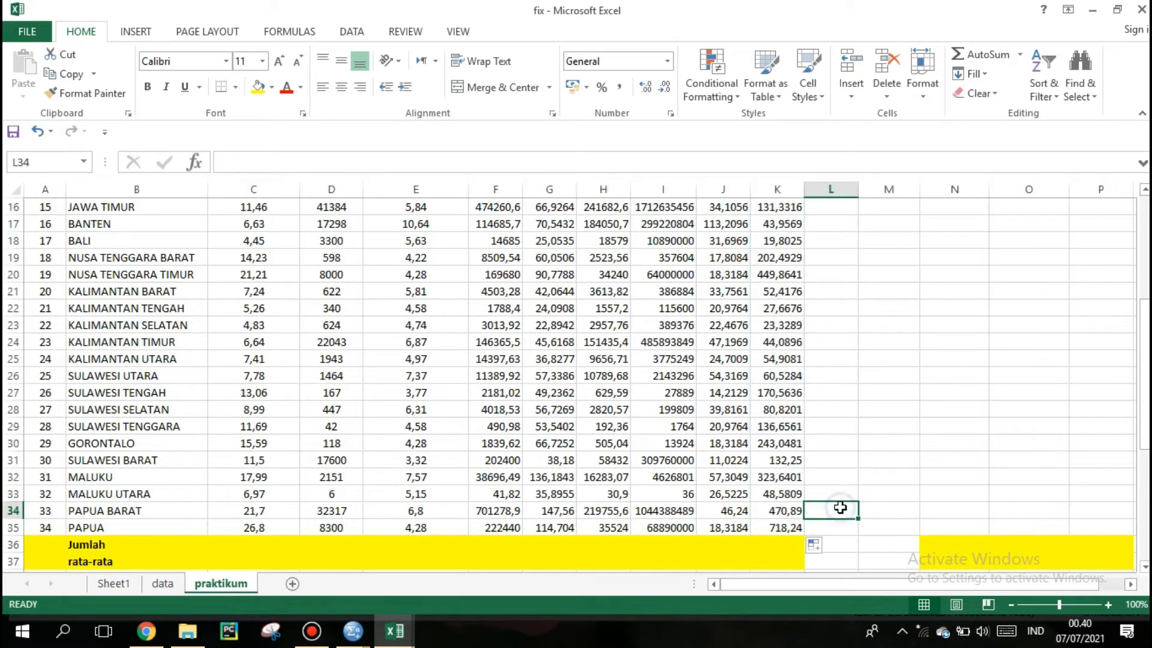
Step: Total every column from Kemiskinan (Y) through Y^2 in the Jumlah row with =SUM(C2:C35) in C36, filled across to column K
{"action": "left_click_drag", "start_coordinate": [1144, 414], "coordinate": [1145, 441]}
{"action": "left_click_drag", "start_coordinate": [1036, 588], "coordinate": [528, 504]}
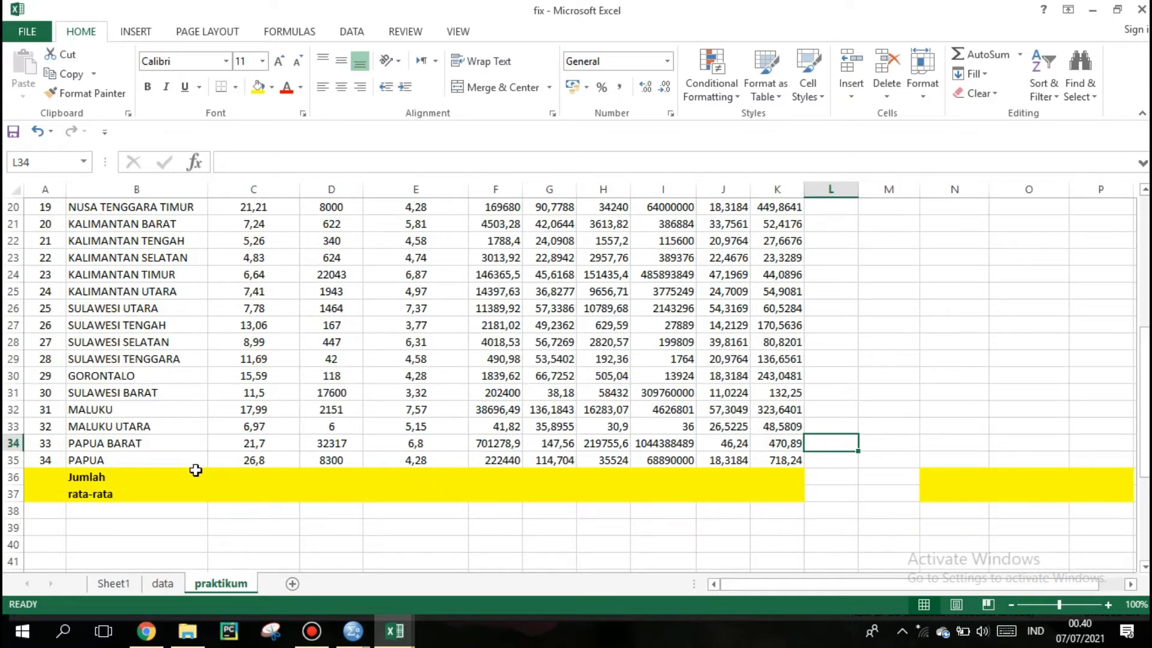
{"action": "left_click", "coordinate": [92, 479]}
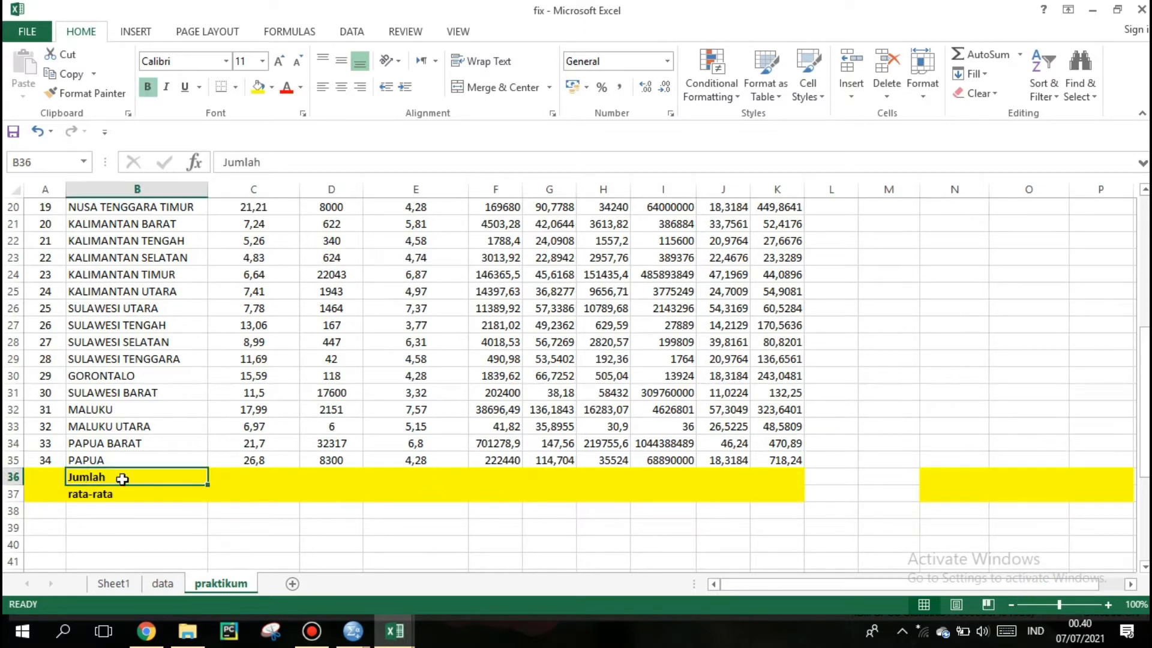
{"action": "left_click", "coordinate": [230, 477]}
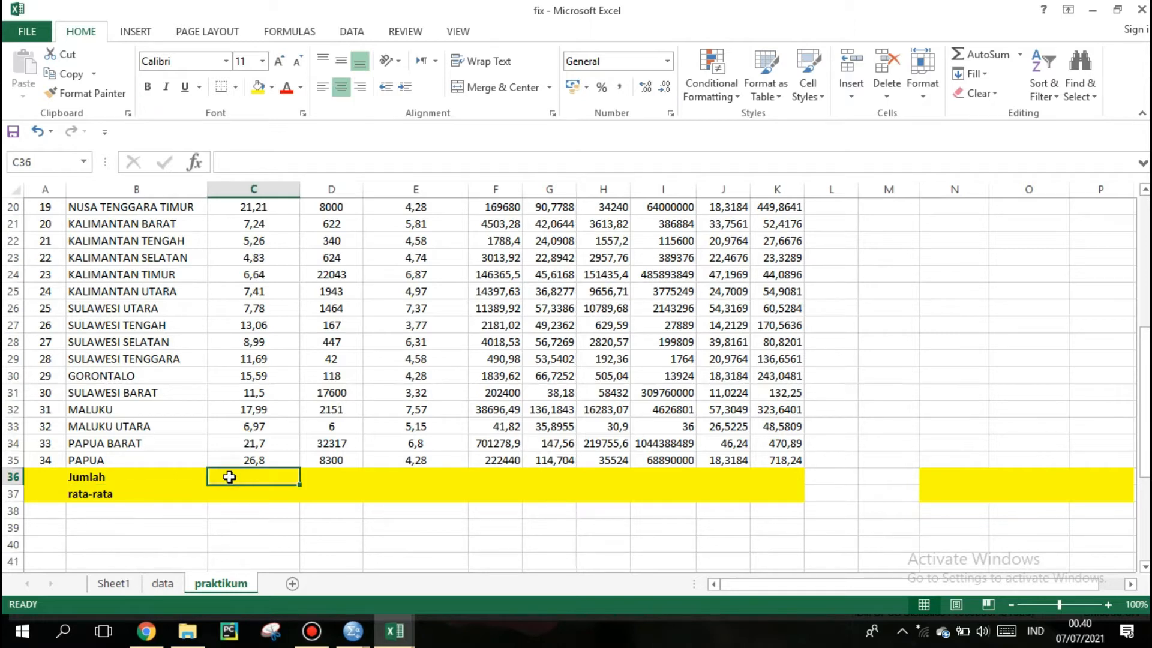
{"action": "type", "text": "=s"}
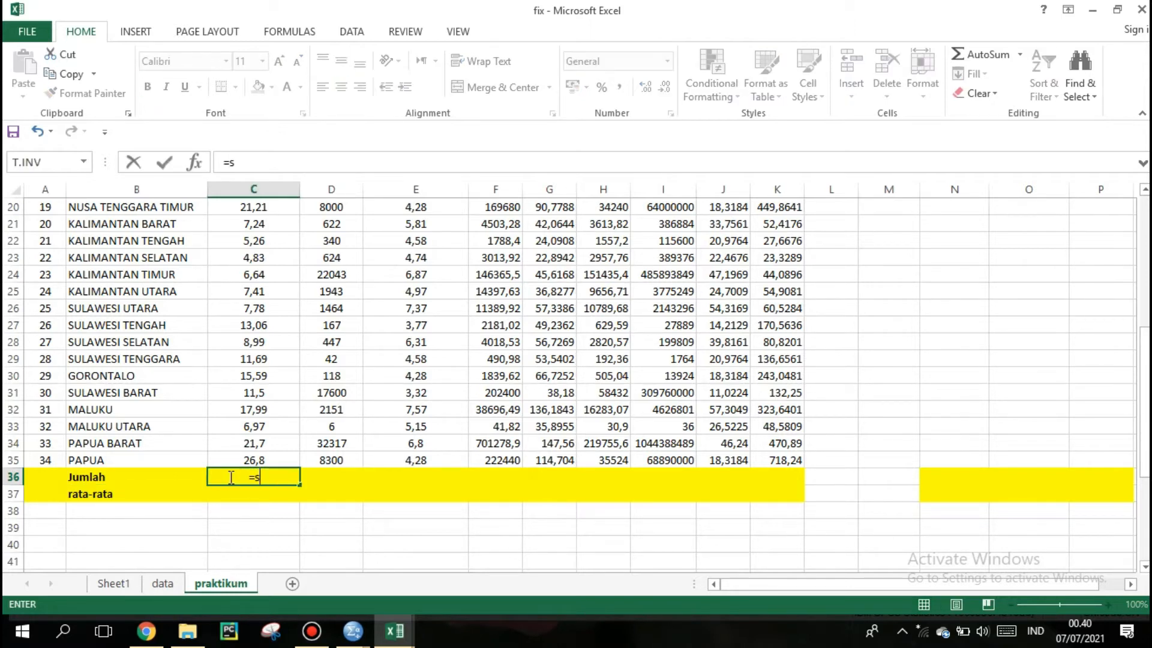
{"action": "key", "text": "BackSpace"}
{"action": "type", "text": "sSU"}
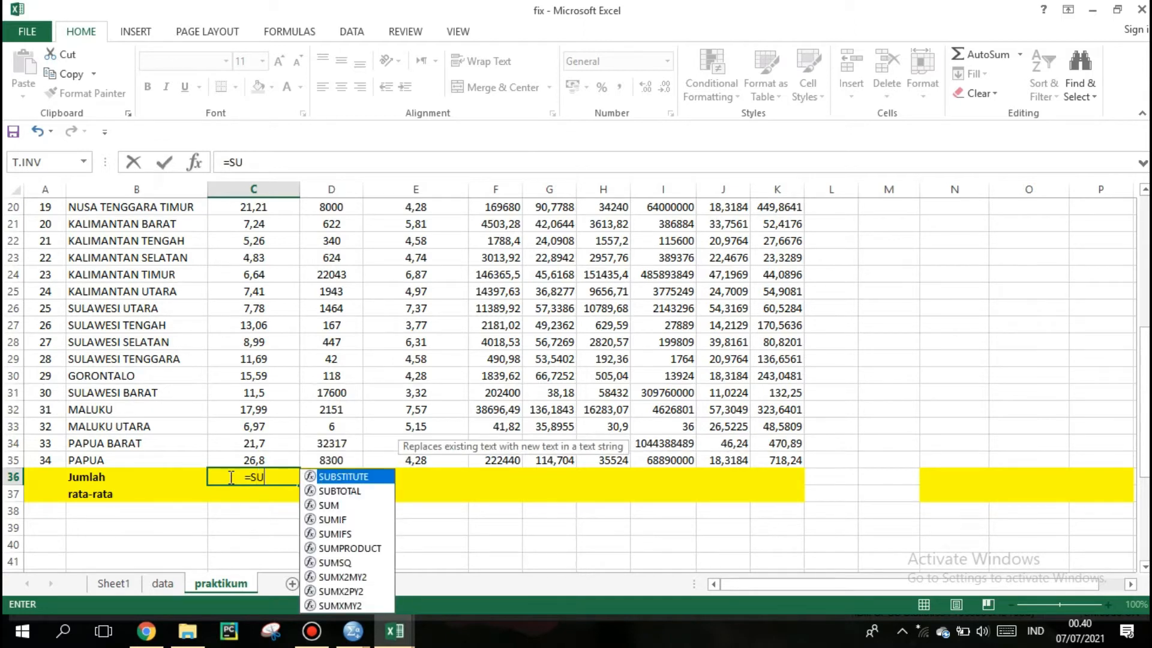
{"action": "type", "text": "M"}
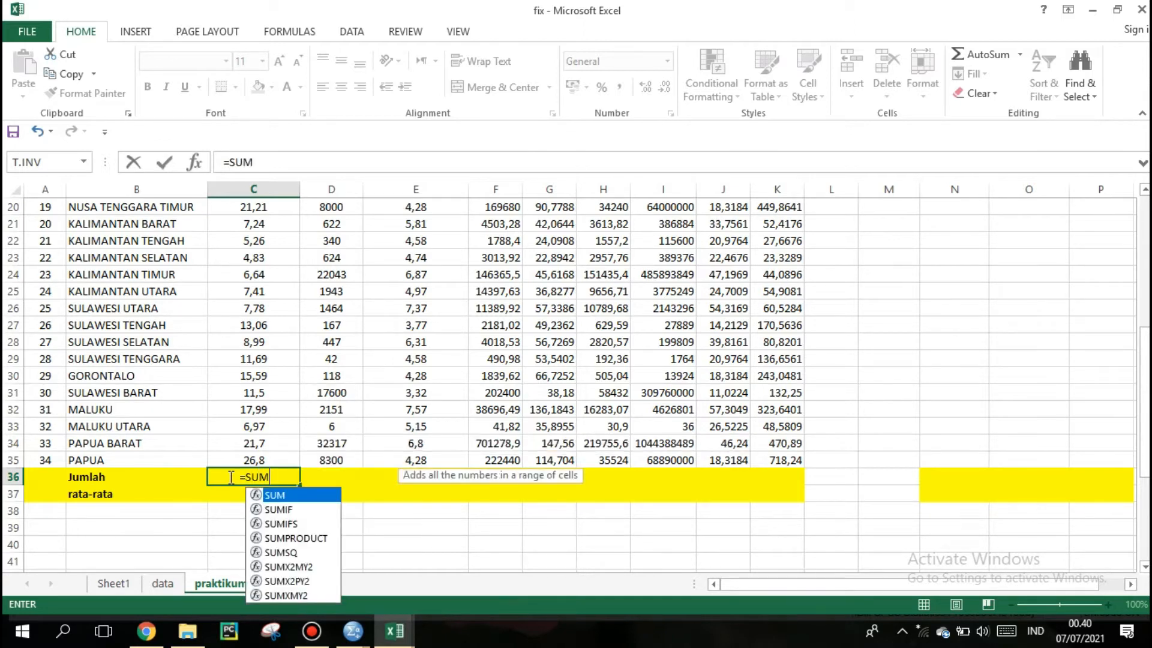
{"action": "double_click", "coordinate": [304, 496]}
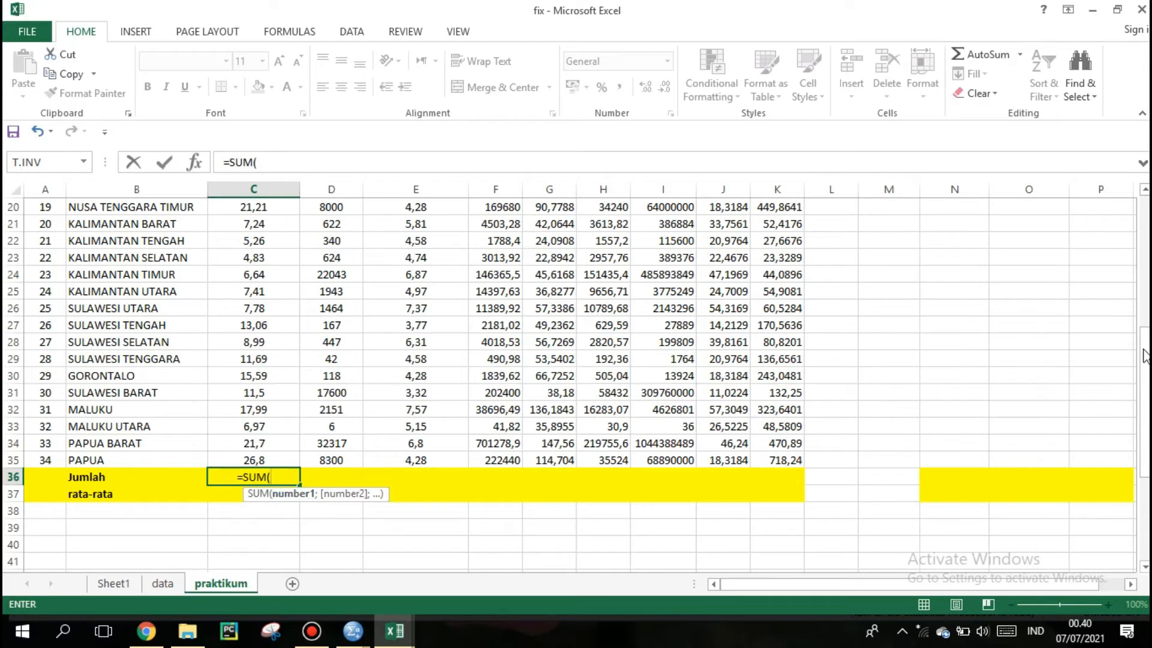
{"action": "left_click_drag", "start_coordinate": [1144, 351], "coordinate": [1144, 204]}
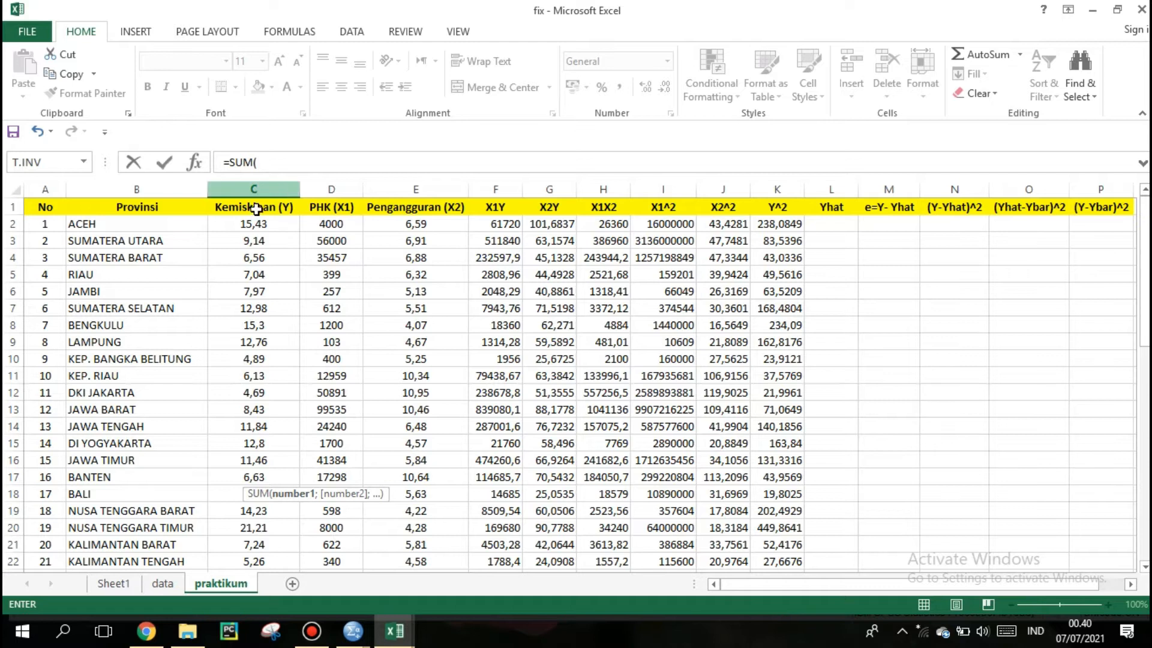
{"action": "left_click_drag", "start_coordinate": [247, 225], "coordinate": [235, 510]}
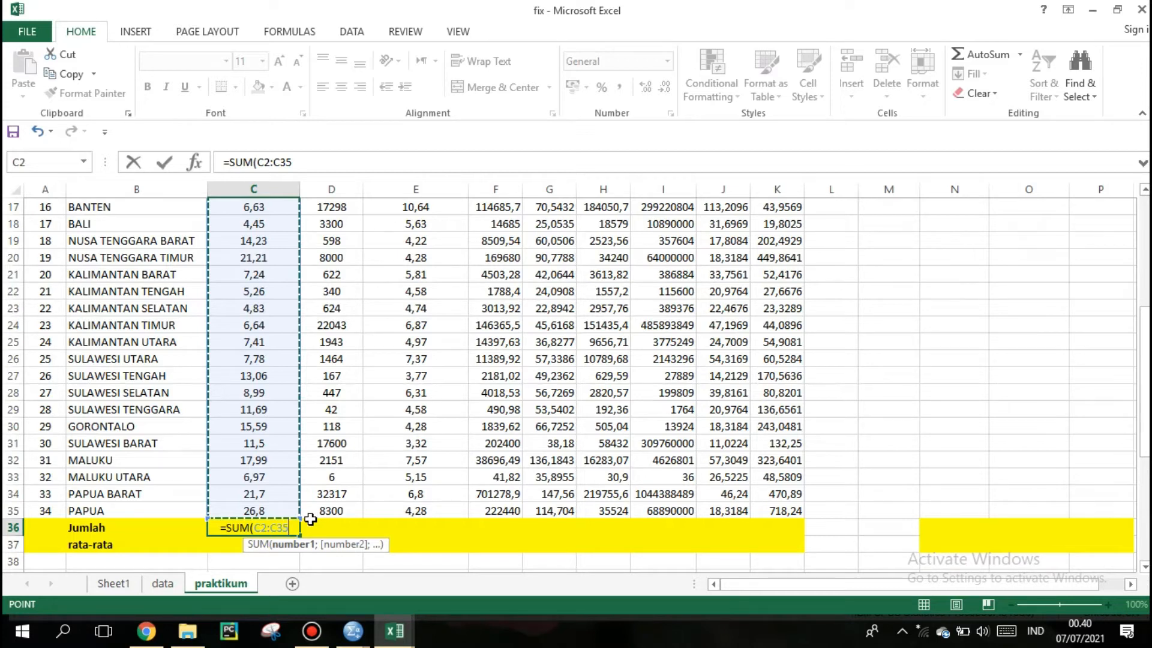
{"action": "type", "text": ")"}
{"action": "key", "text": "Return"}
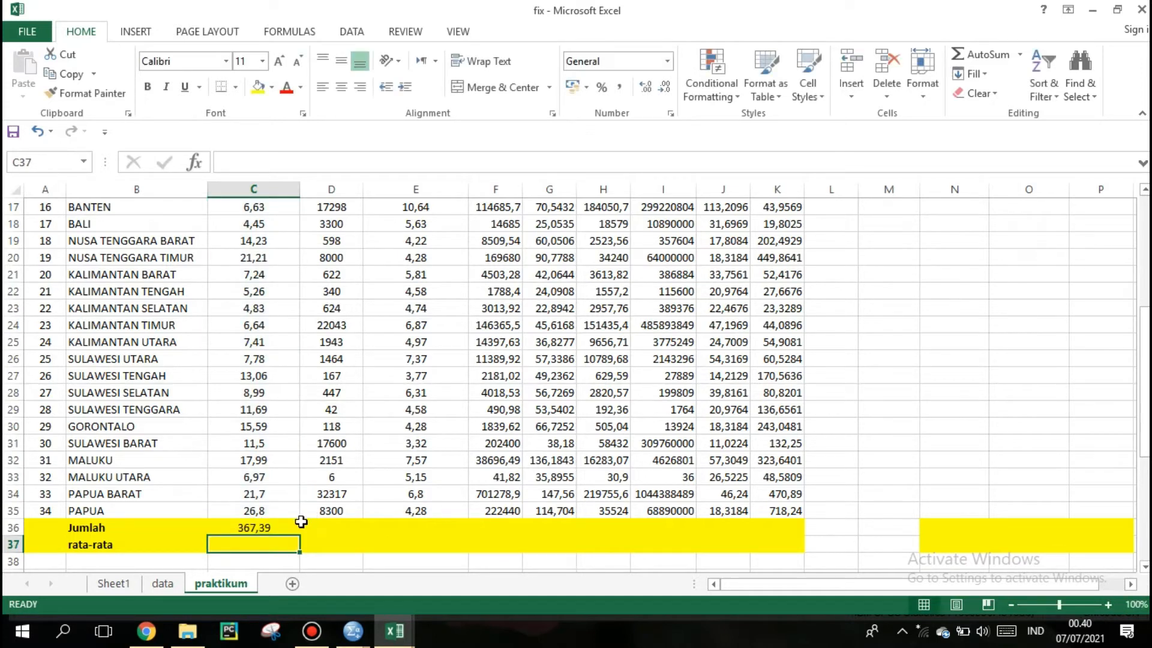
{"action": "left_click", "coordinate": [287, 525]}
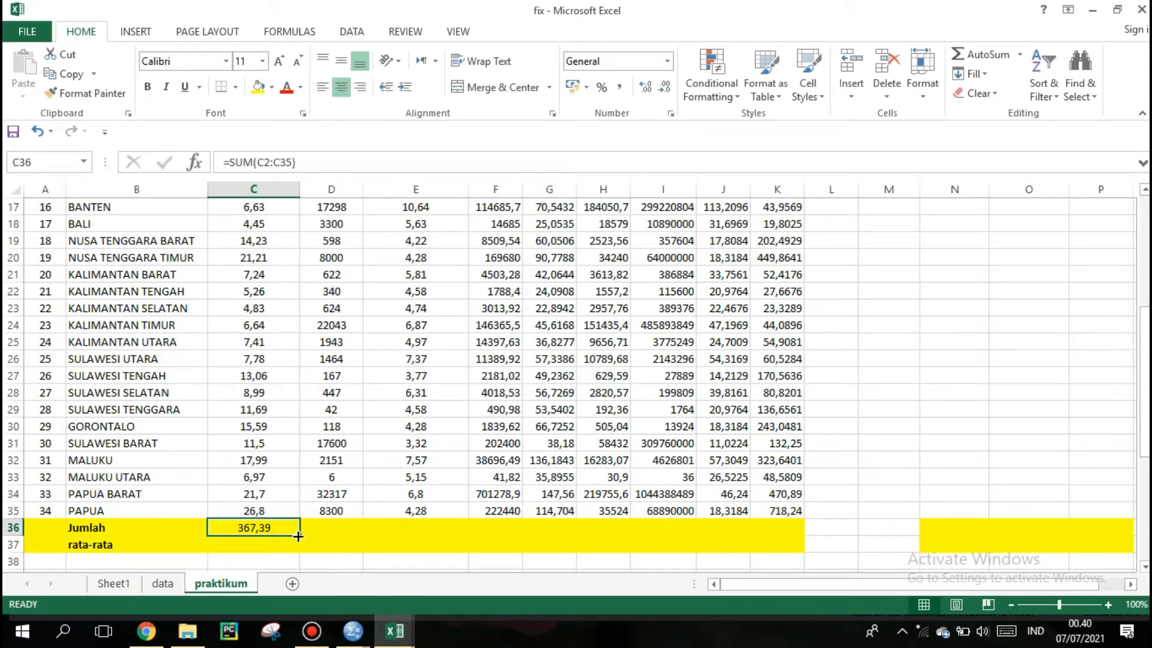
{"action": "left_click_drag", "start_coordinate": [298, 536], "coordinate": [790, 526]}
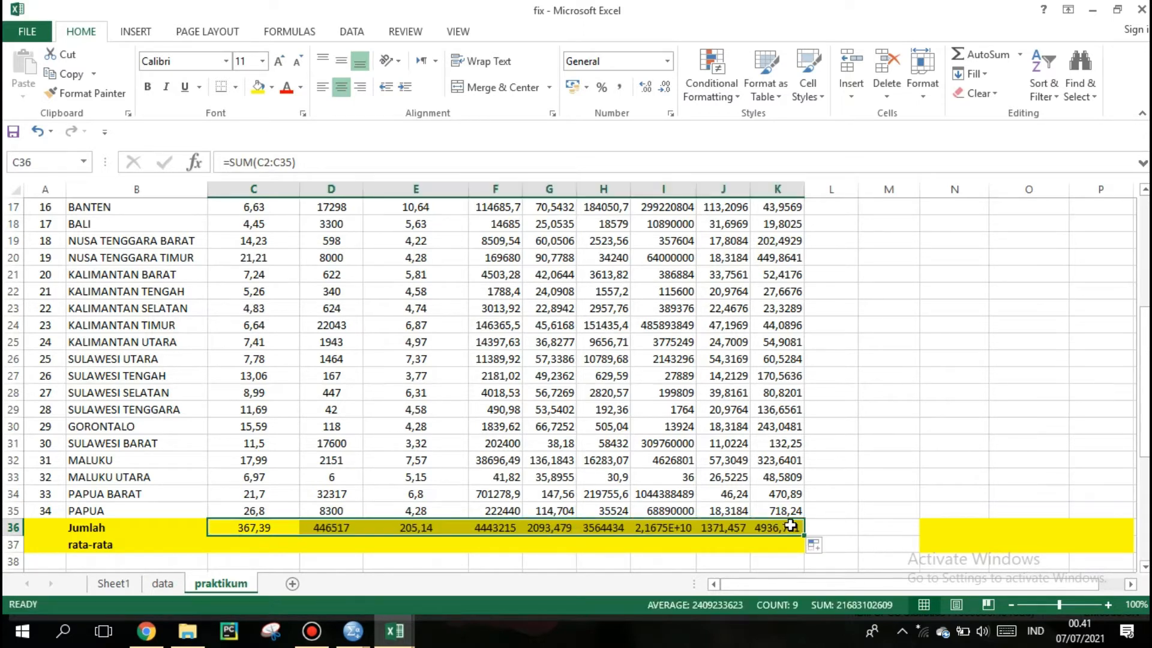
Step: Average every column from Kemiskinan (Y) through Y^2 in the rata-rata row with =AVERAGE(C2:C35) in C37, filled across to column K
{"action": "left_click", "coordinate": [225, 541]}
{"action": "left_click", "coordinate": [103, 544]}
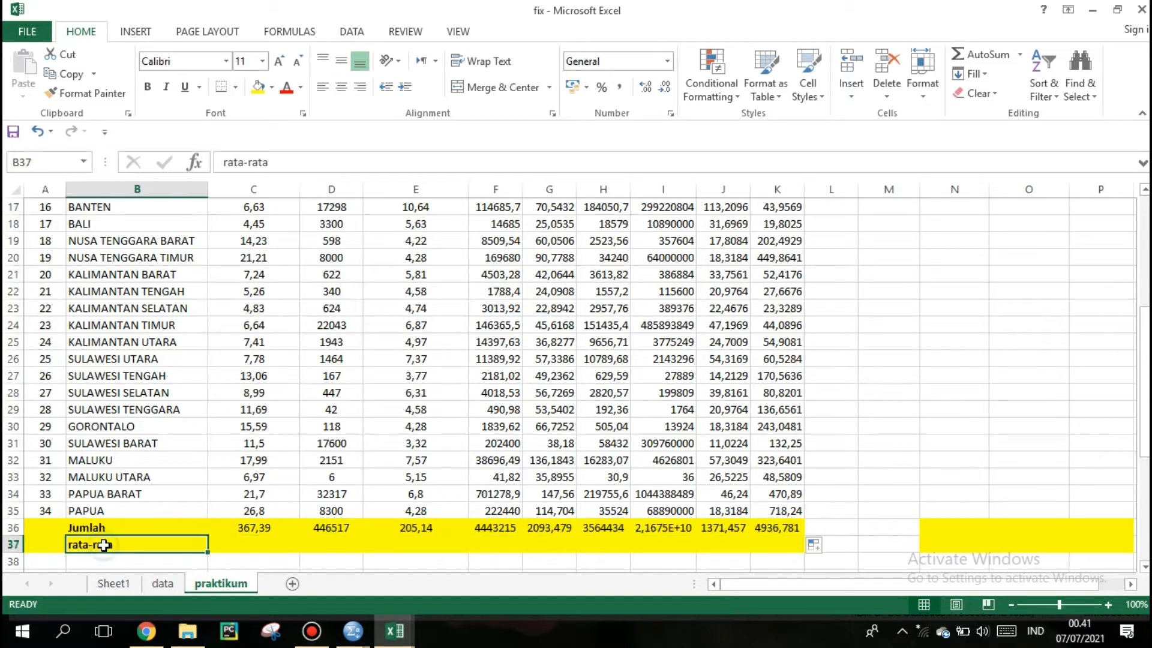
{"action": "left_click", "coordinate": [260, 547]}
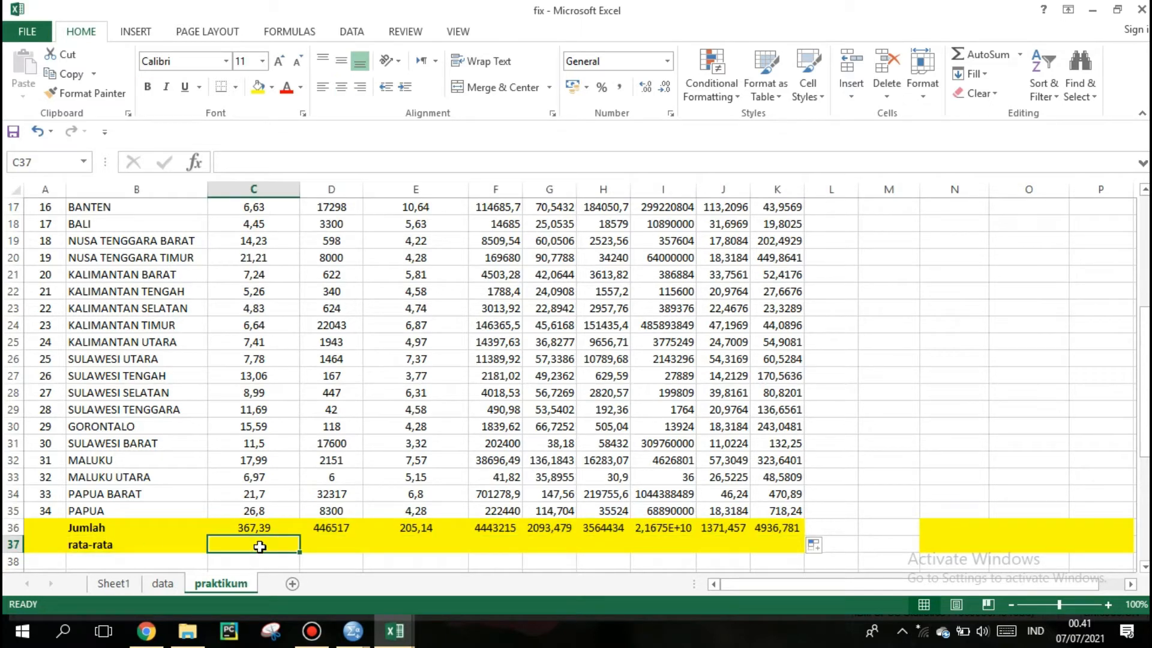
{"action": "type", "text": "="}
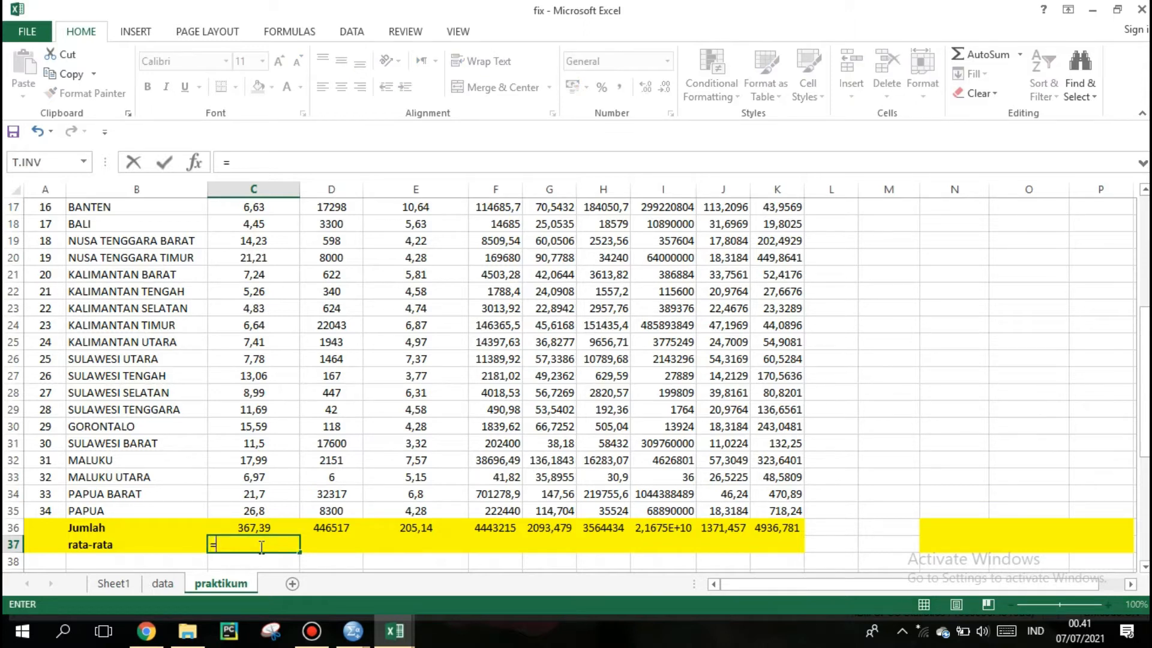
{"action": "type", "text": "AVAR"}
{"action": "key", "text": "BackSpace"}
{"action": "key", "text": "BackSpace"}
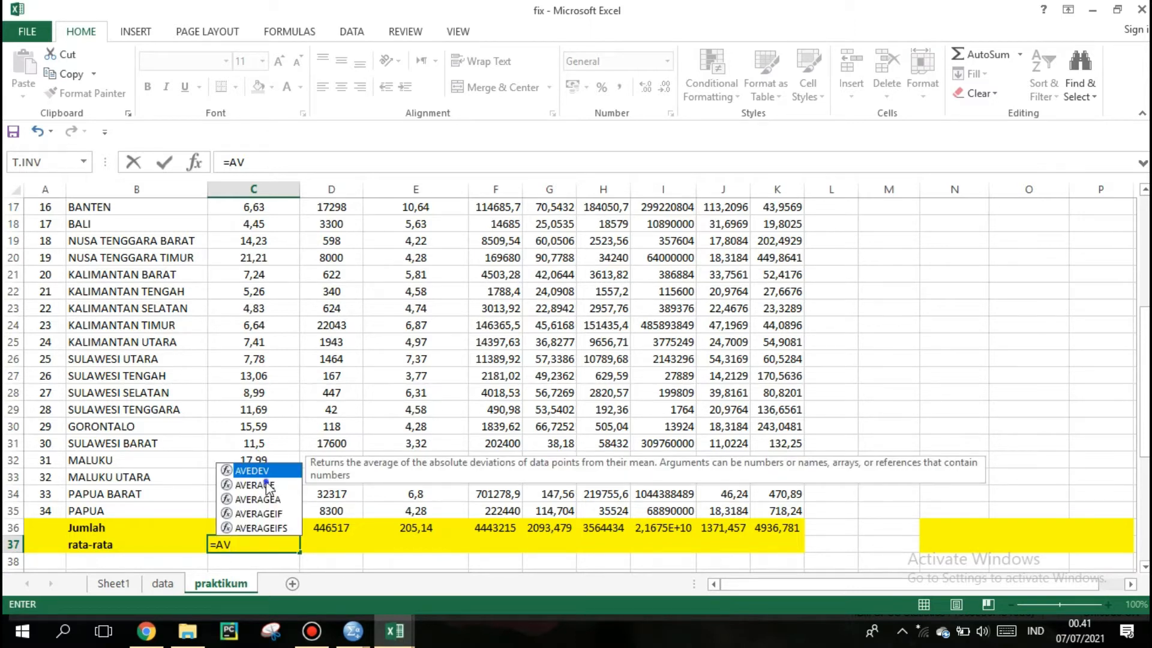
{"action": "double_click", "coordinate": [268, 485]}
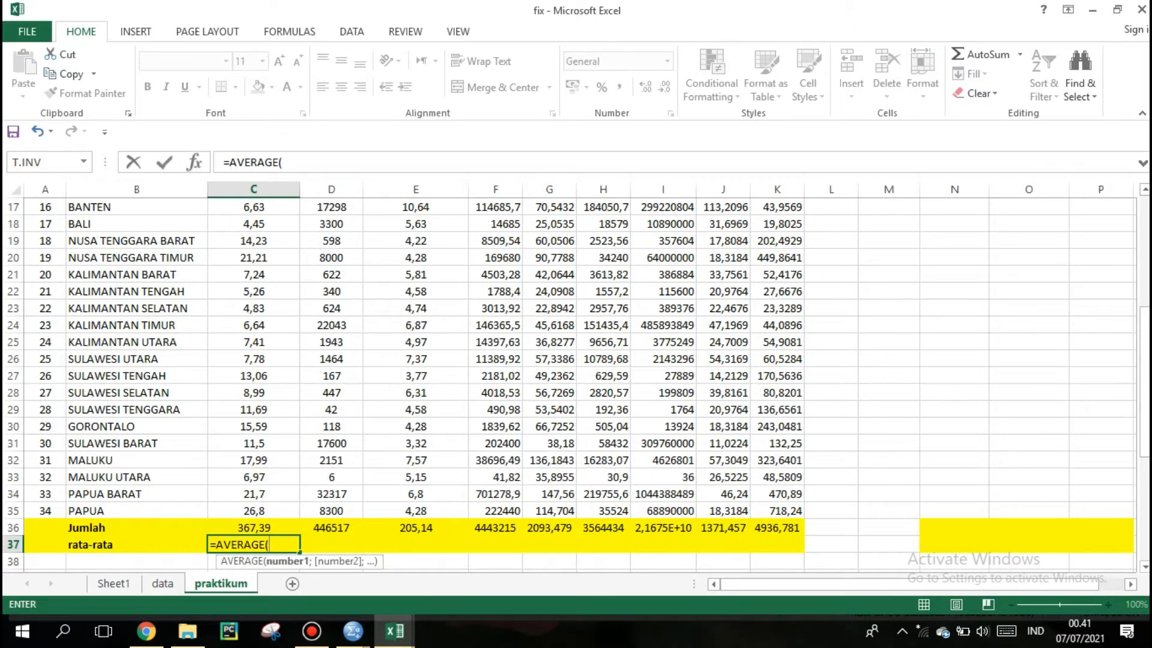
{"action": "left_click_drag", "start_coordinate": [1146, 367], "coordinate": [1146, 258]}
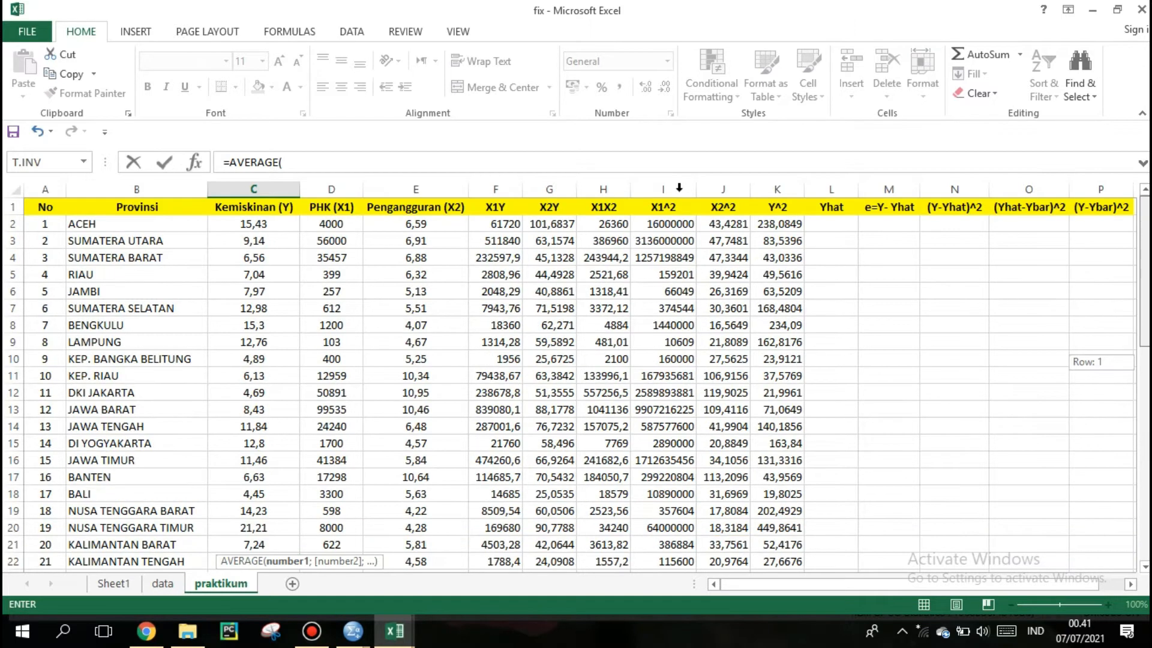
{"action": "left_click_drag", "start_coordinate": [268, 226], "coordinate": [233, 532]}
{"action": "left_click_drag", "start_coordinate": [233, 493], "coordinate": [235, 509]}
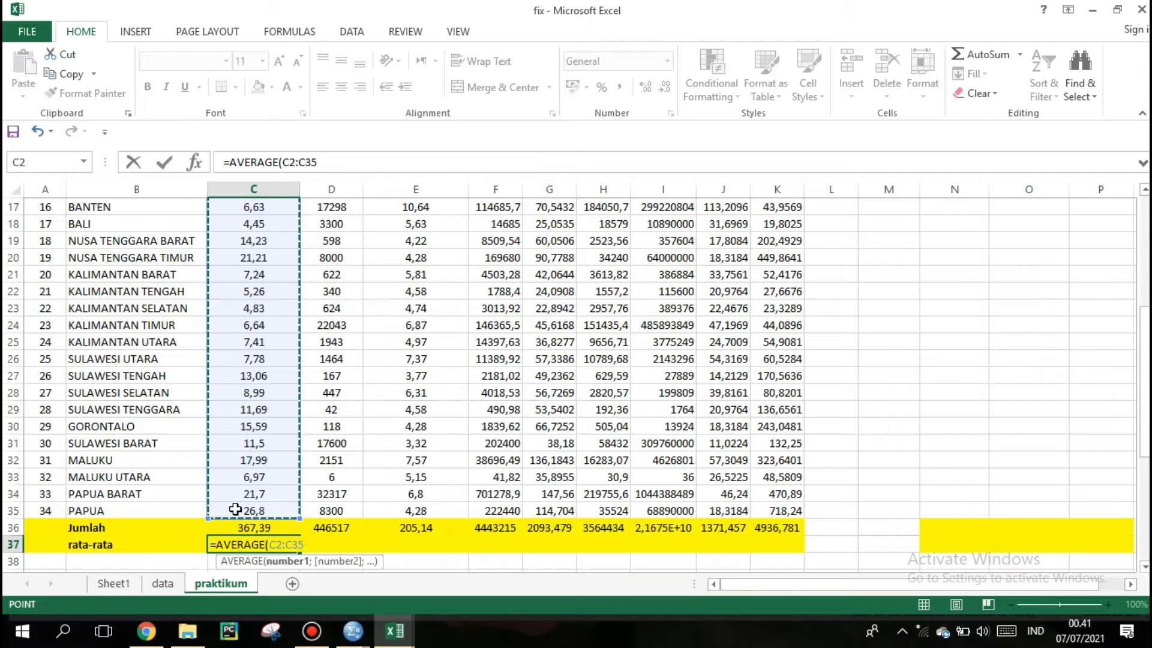
{"action": "key", "text": "Return"}
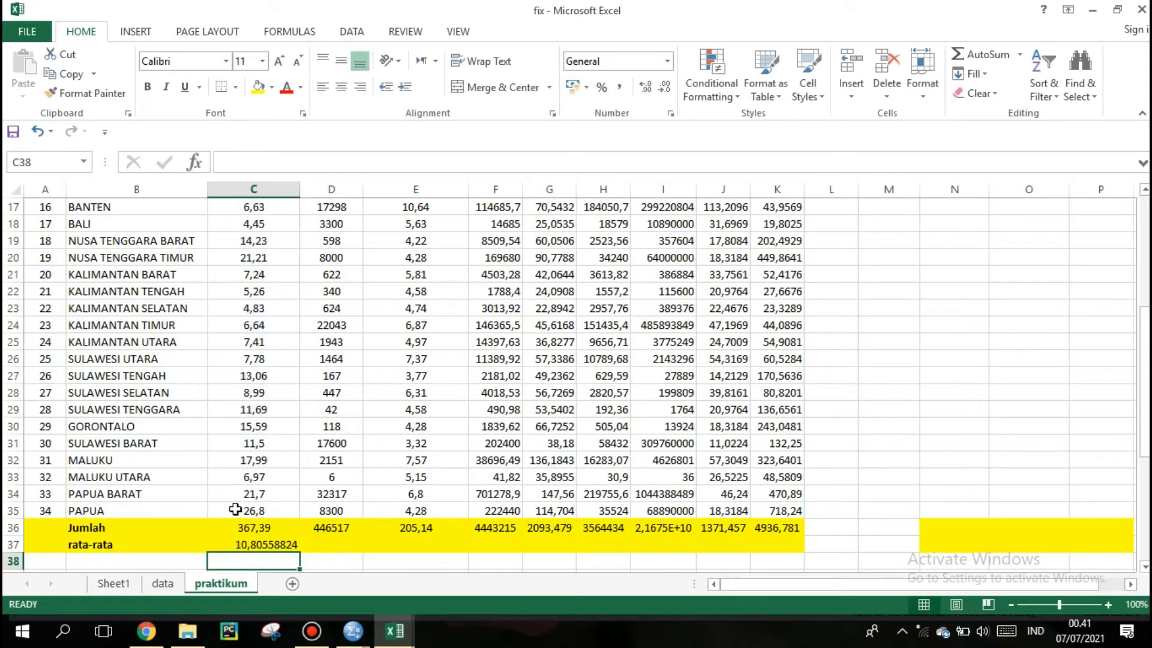
{"action": "left_click", "coordinate": [272, 546]}
{"action": "left_click_drag", "start_coordinate": [299, 551], "coordinate": [803, 544]}
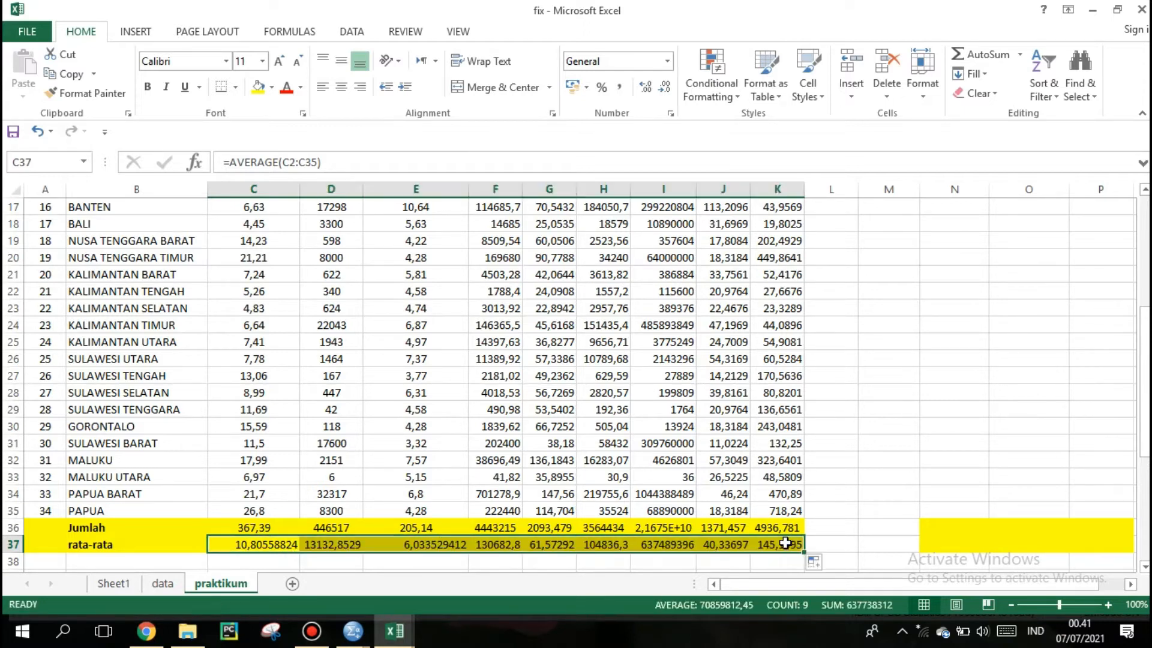
Step: Fill the blank L37 cell across row 37 to clear the yellow shading from column N onward
{"action": "left_click", "coordinate": [836, 546]}
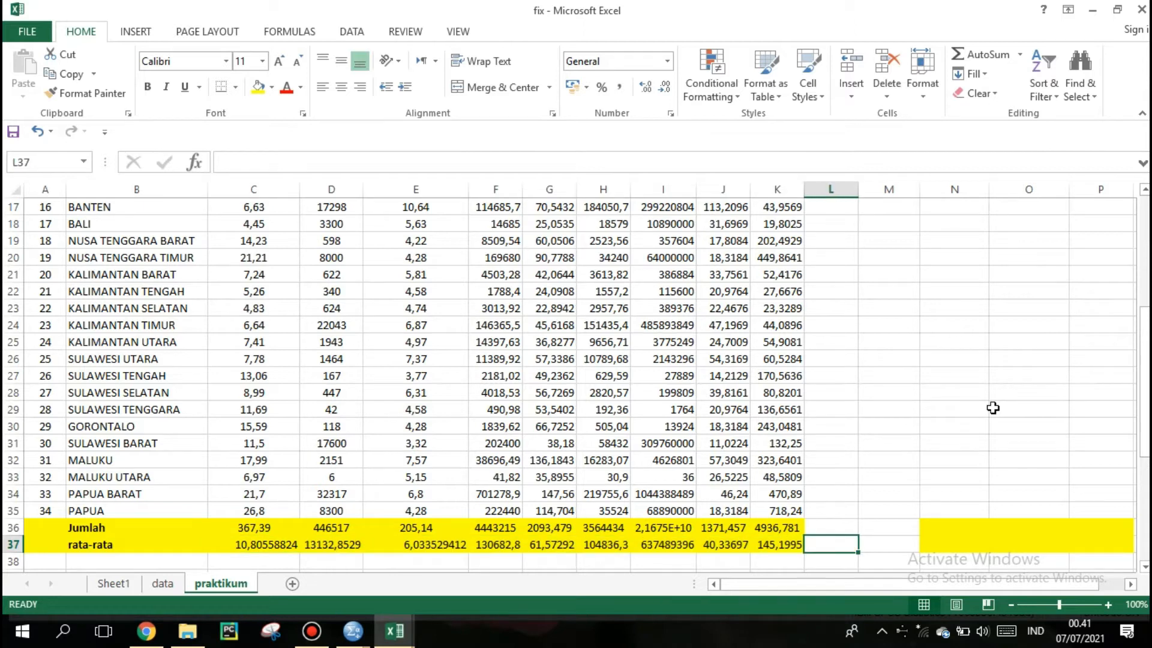
{"action": "key", "text": "F4"}
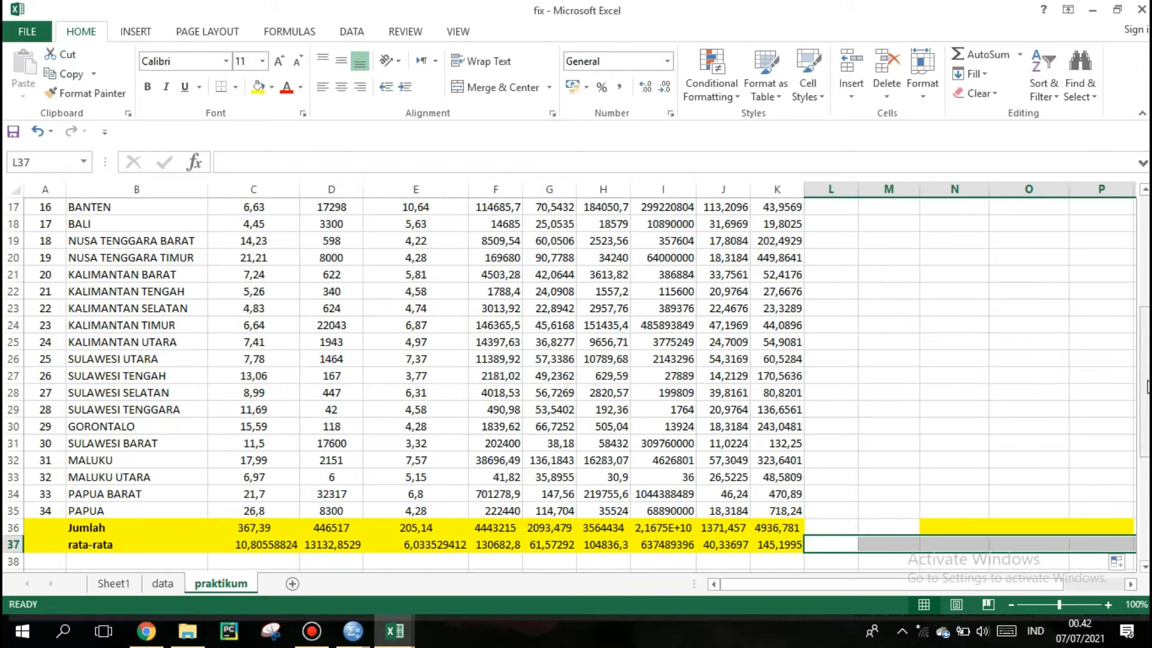
Step: Merge and center A40:D41 below the table and enter the heading "Uji Estimasi Parameter" in it
{"action": "left_click_drag", "start_coordinate": [1147, 387], "coordinate": [1145, 465]}
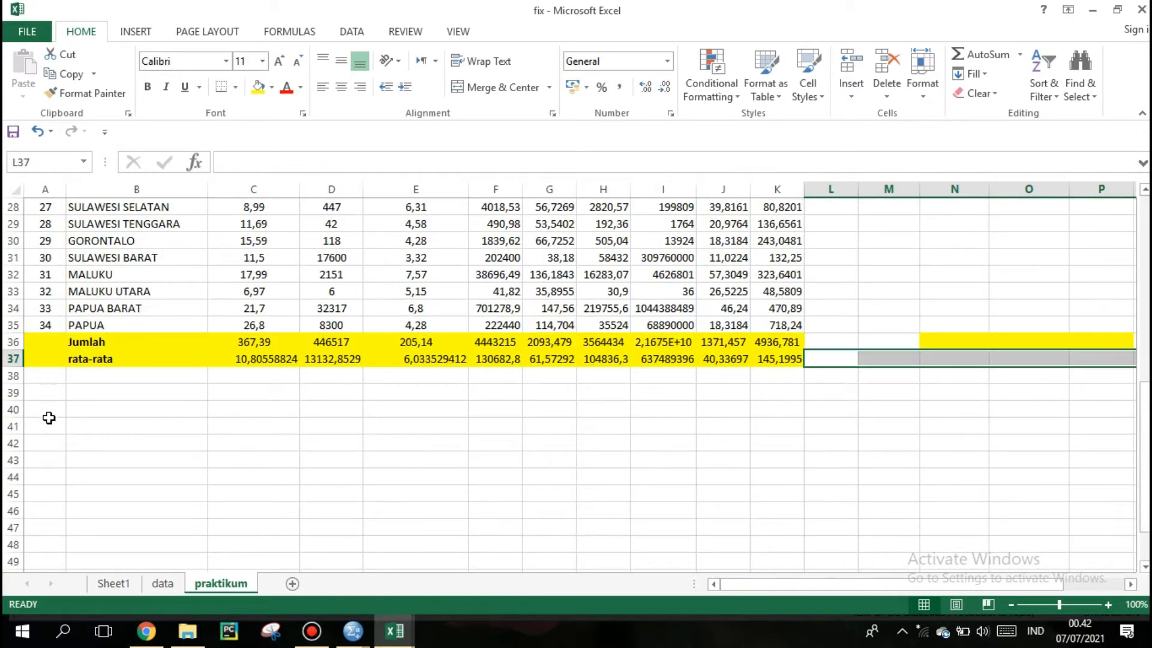
{"action": "left_click_drag", "start_coordinate": [48, 409], "coordinate": [311, 427]}
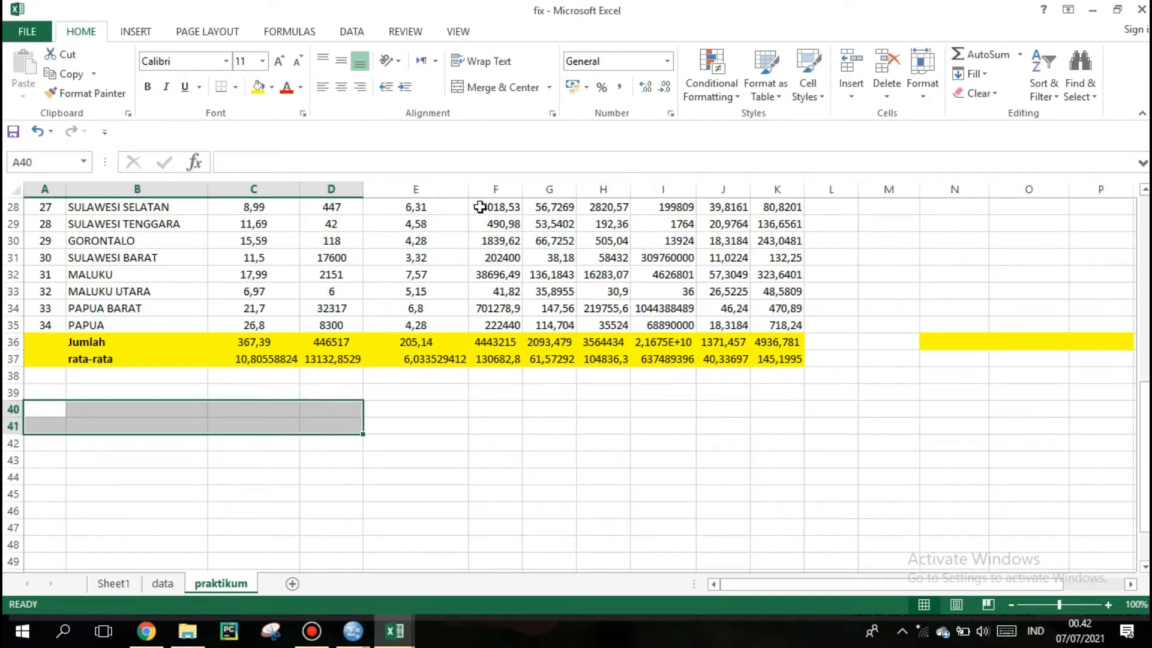
{"action": "left_click", "coordinate": [513, 86]}
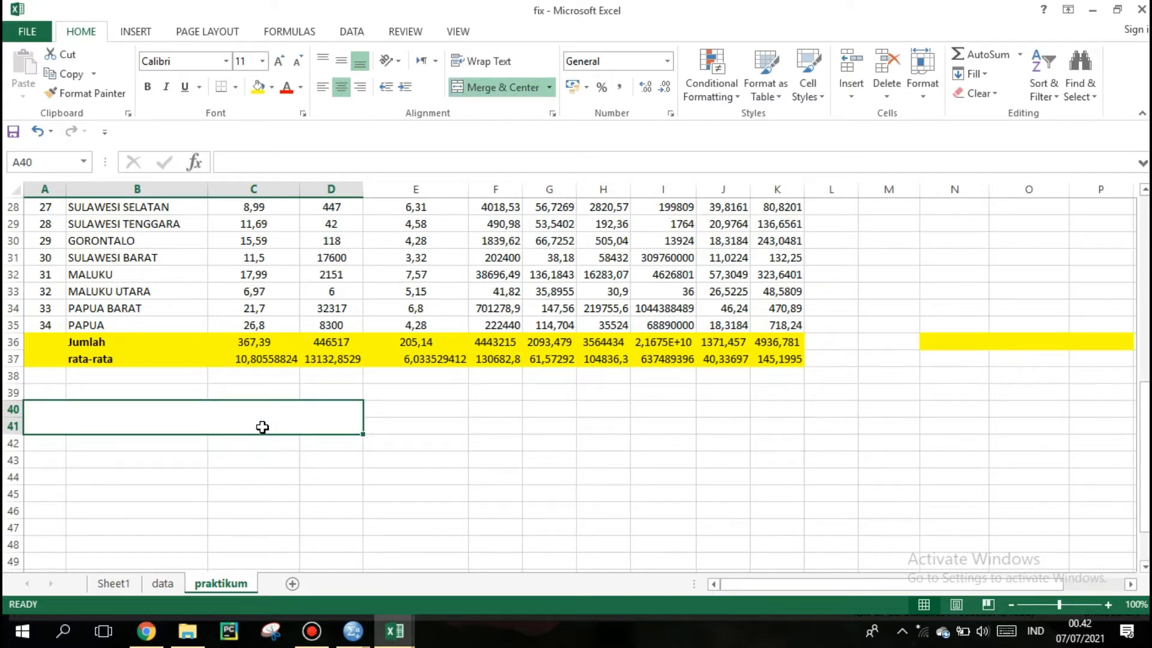
{"action": "type", "text": "u"}
{"action": "key", "text": "BackSpace"}
{"action": "type", "text": "Uji"}
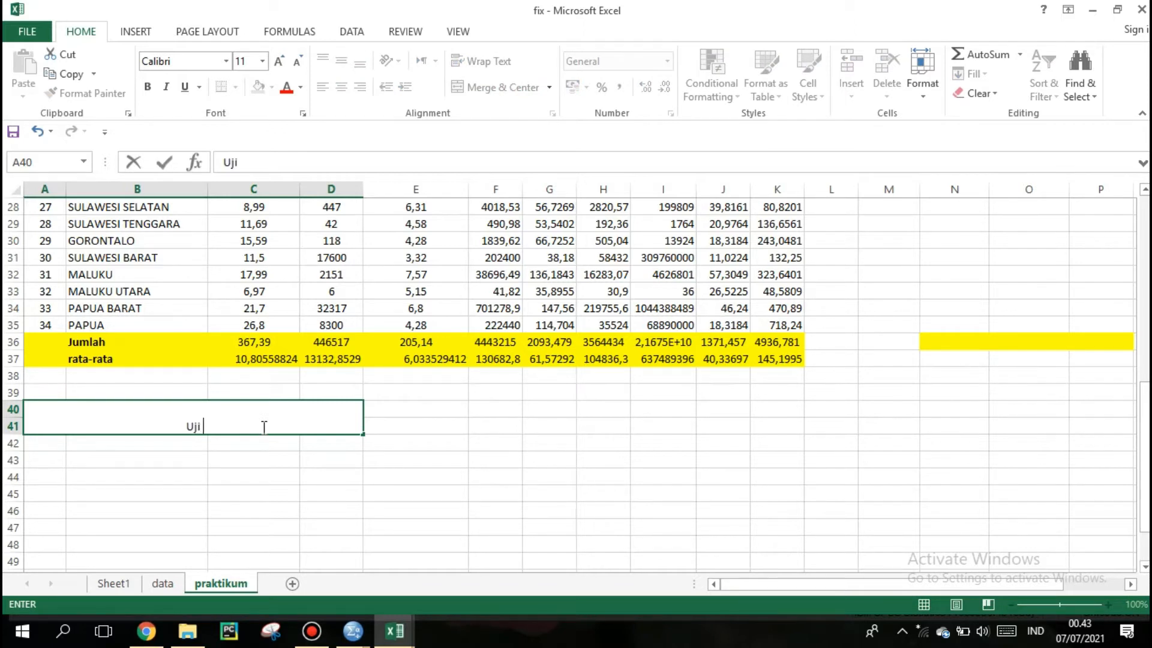
{"action": "type", "text": " Estimasi"}
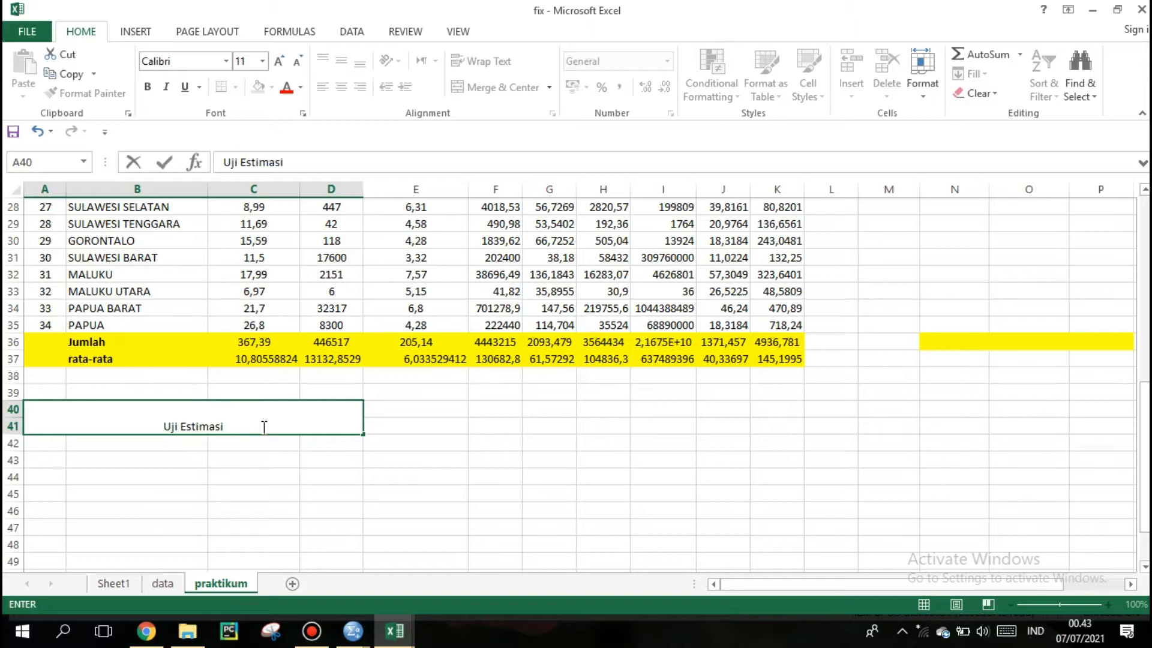
{"action": "type", "text": " Parameter"}
Step: Format the "Uji Estimasi Parameter" heading as bold, italic, red text at size 14
{"action": "left_click_drag", "start_coordinate": [263, 426], "coordinate": [110, 428]}
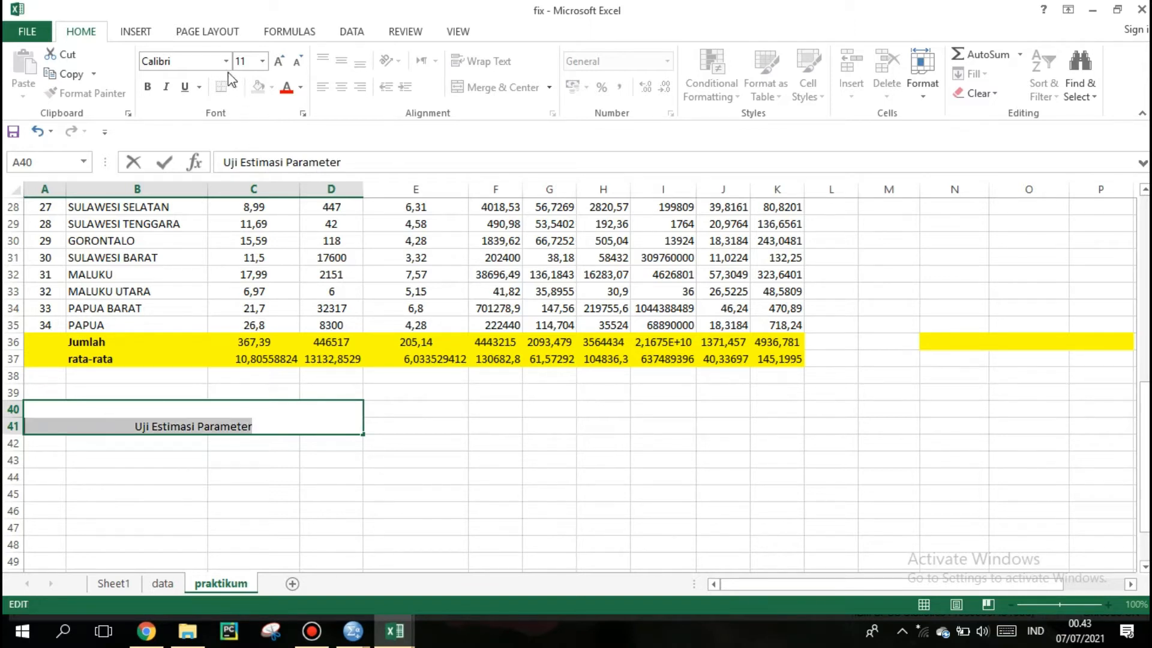
{"action": "left_click", "coordinate": [147, 86]}
{"action": "left_click", "coordinate": [166, 87]}
{"action": "left_click", "coordinate": [287, 88]}
{"action": "left_click", "coordinate": [280, 62]}
{"action": "left_click", "coordinate": [279, 62]}
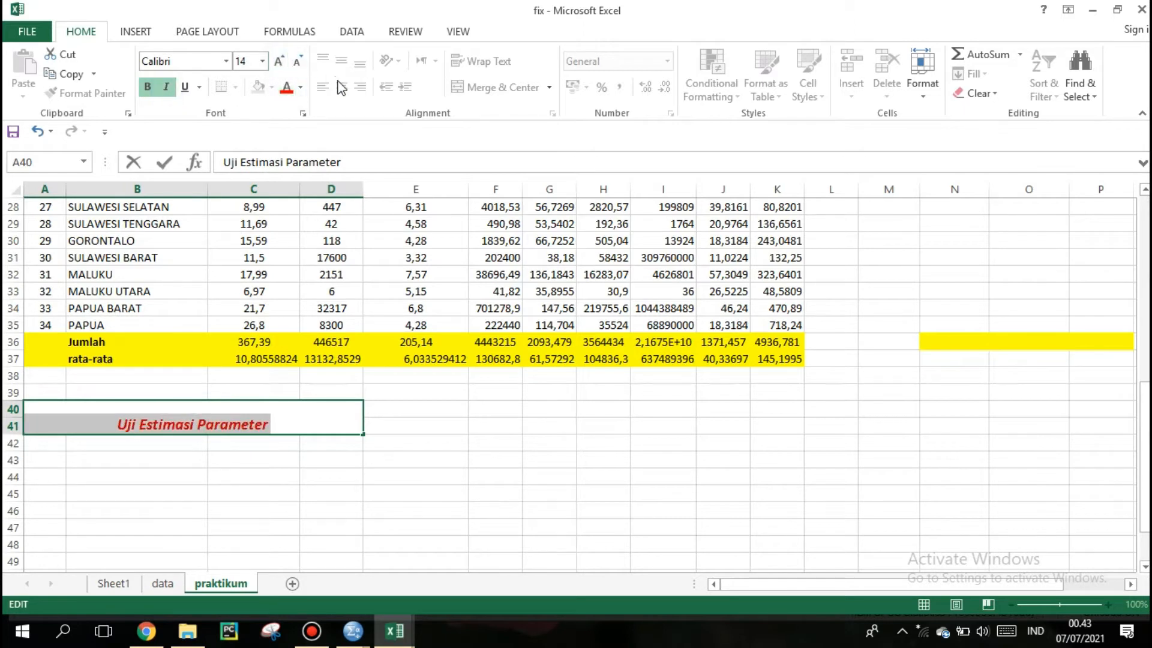
{"action": "left_click", "coordinate": [285, 406]}
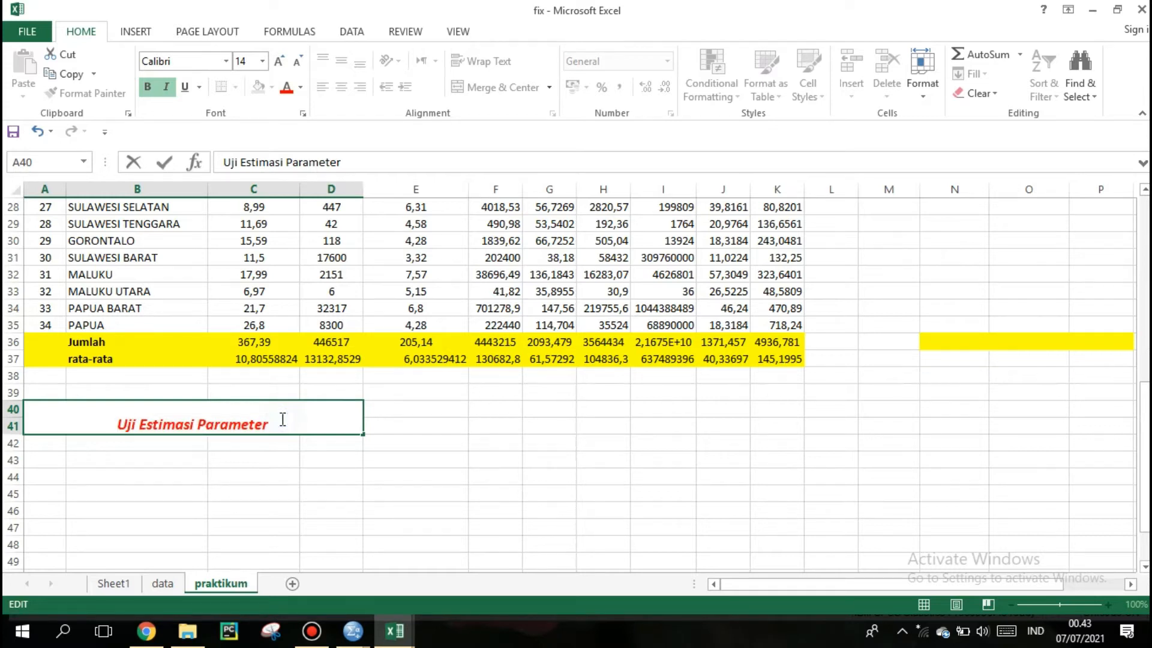
{"action": "left_click_drag", "start_coordinate": [271, 424], "coordinate": [30, 427]}
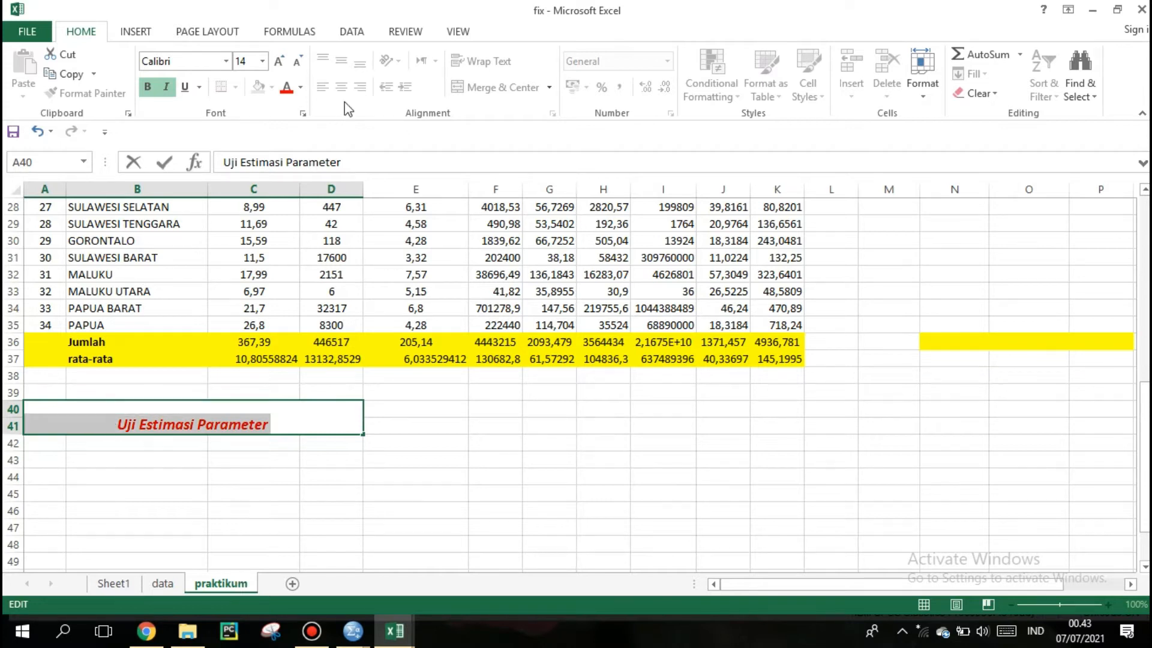
{"action": "left_click", "coordinate": [312, 417]}
{"action": "left_click", "coordinate": [374, 408]}
{"action": "left_click", "coordinate": [328, 416]}
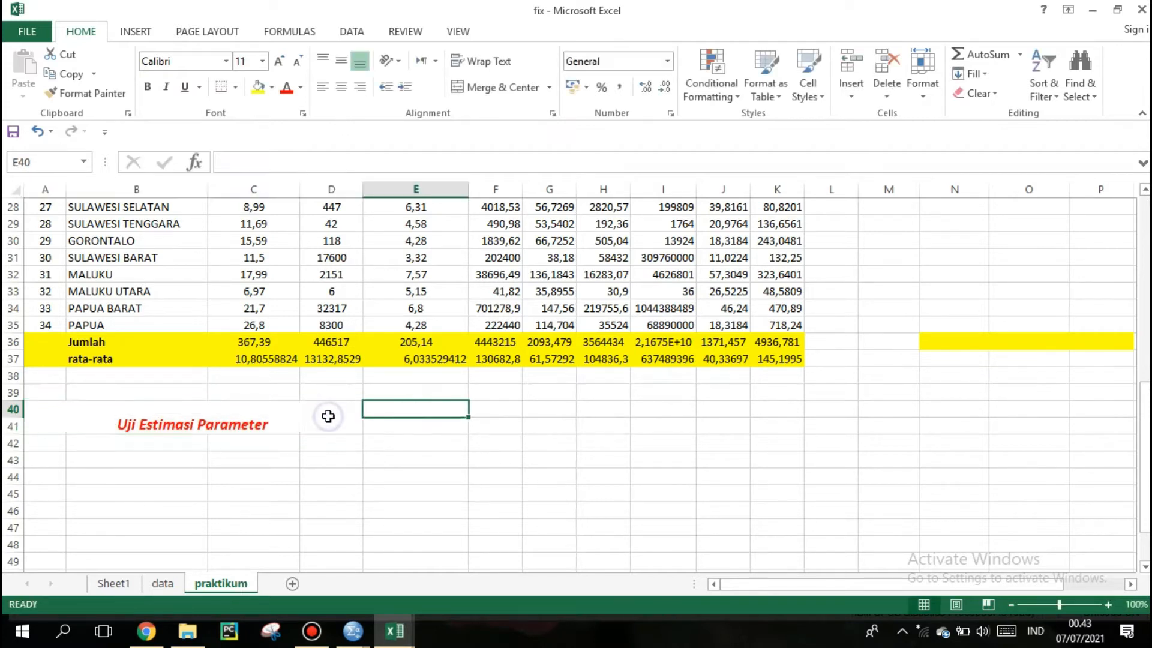
Step: Shade the merged "Uji Estimasi Parameter" heading cell with the light gray theme fill
{"action": "left_click", "coordinate": [341, 60]}
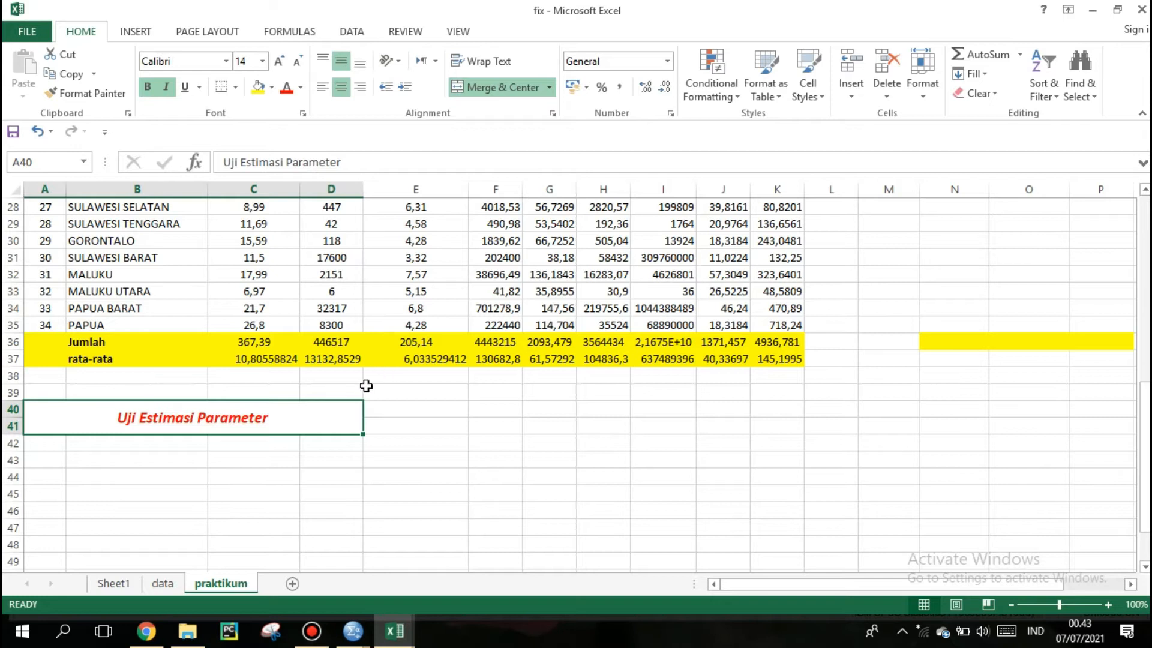
{"action": "left_click", "coordinate": [271, 88]}
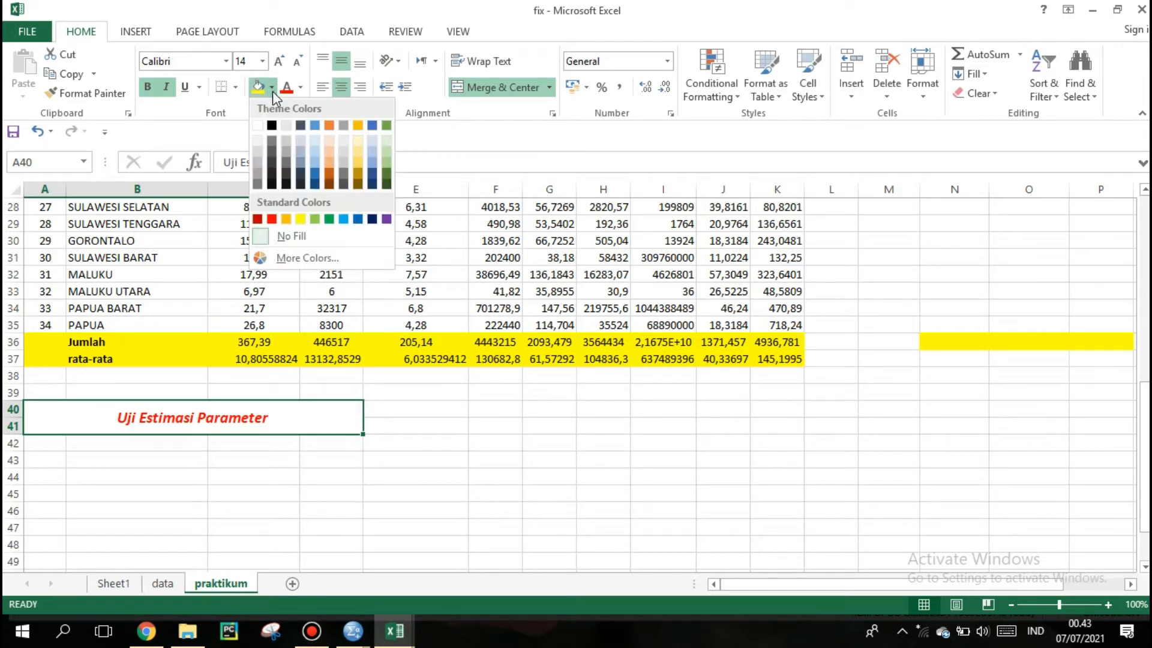
{"action": "left_click", "coordinate": [286, 125]}
{"action": "left_click", "coordinate": [199, 447]}
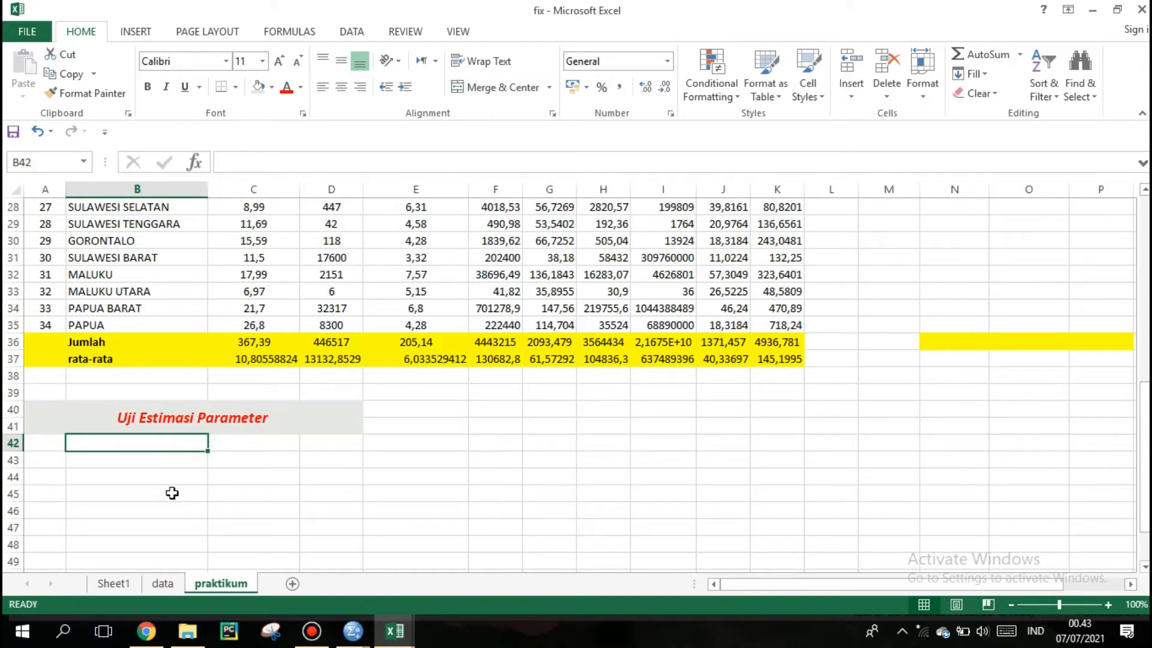
Step: Widen columns D and C so the matrix area below the heading has more room
{"action": "left_click", "coordinate": [137, 478]}
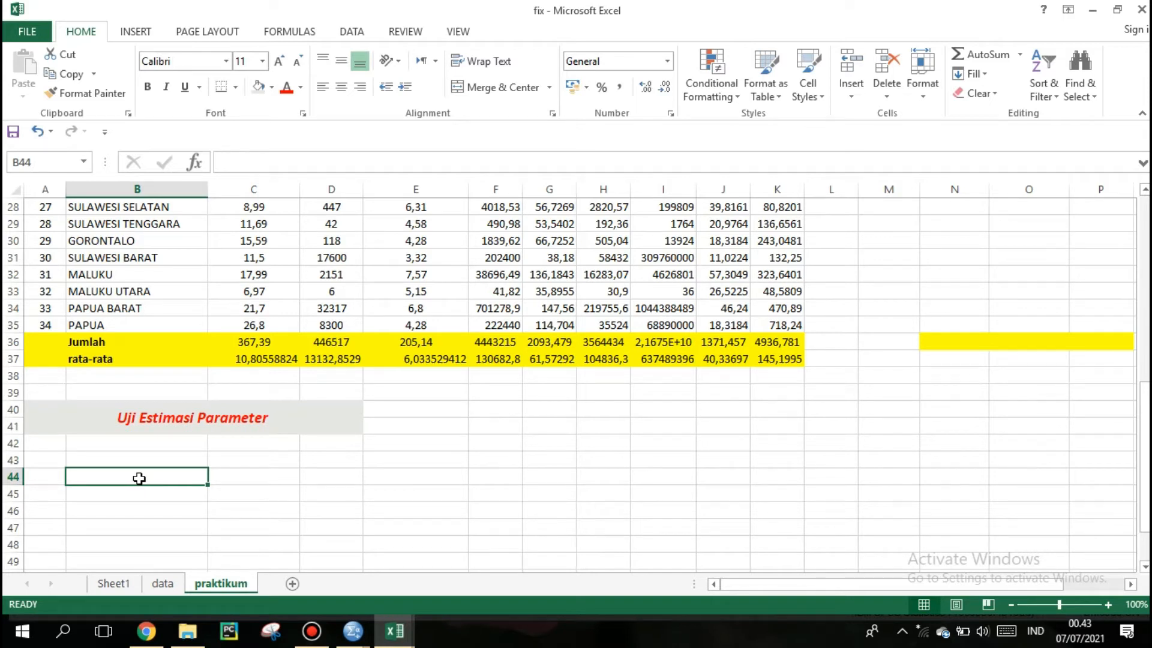
{"action": "left_click_drag", "start_coordinate": [139, 478], "coordinate": [319, 495]}
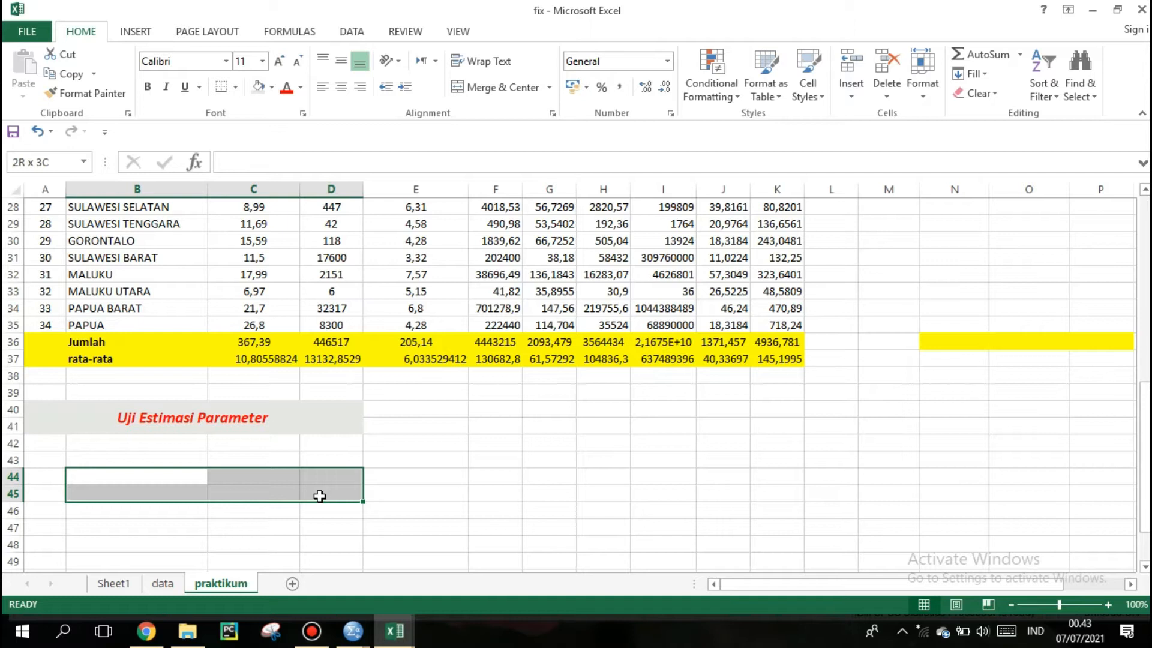
{"action": "left_click_drag", "start_coordinate": [319, 496], "coordinate": [320, 496]}
{"action": "left_click_drag", "start_coordinate": [367, 192], "coordinate": [421, 189]}
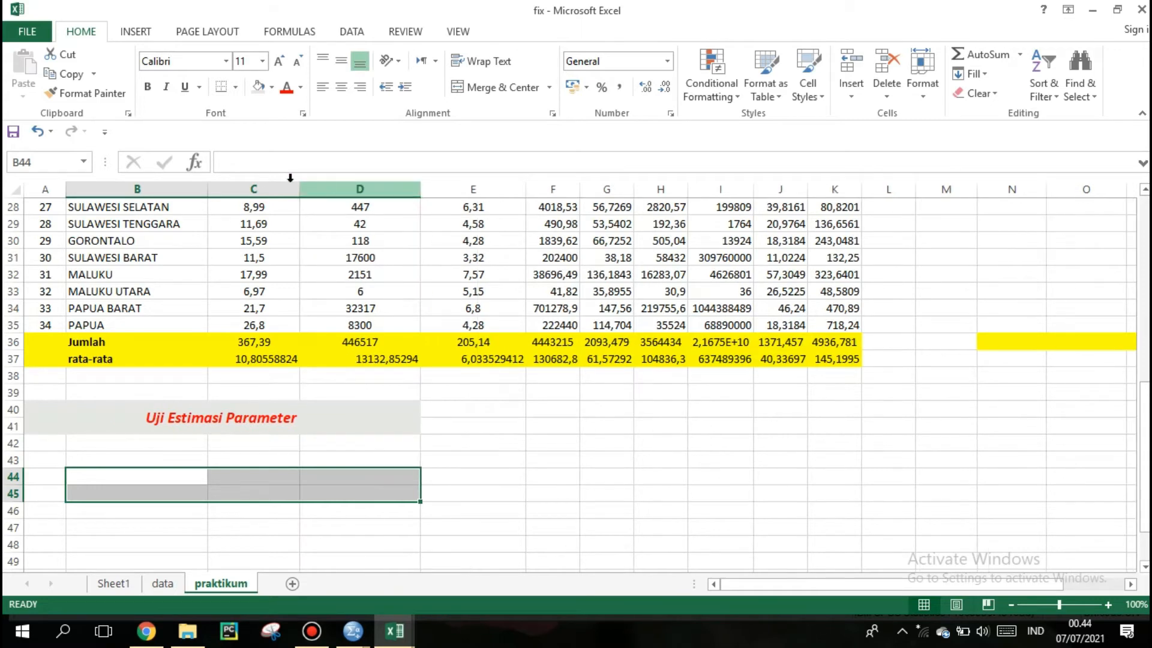
{"action": "mouse_move", "coordinate": [300, 183]}
{"action": "left_mouse_down"}
{"action": "mouse_move", "coordinate": [390, 180]}
{"action": "mouse_move", "coordinate": [320, 183]}
{"action": "left_mouse_up"}
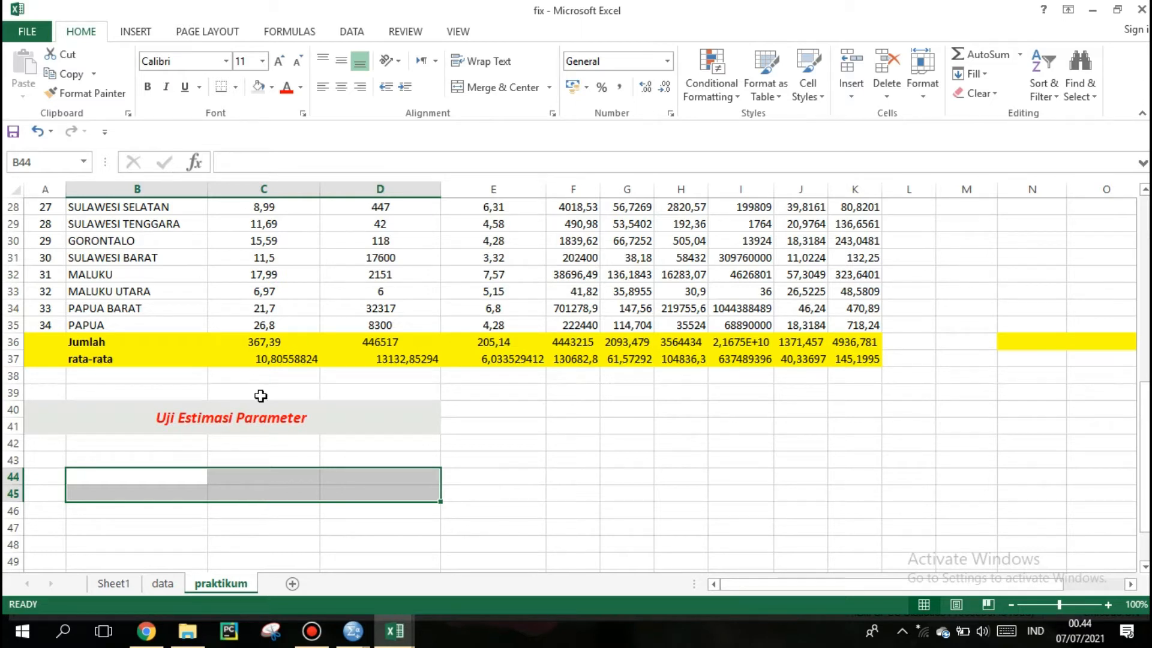
Step: Outline the range B44:D46 below the heading with a thick box border for a 3 × 3 matrix
{"action": "left_click", "coordinate": [192, 484]}
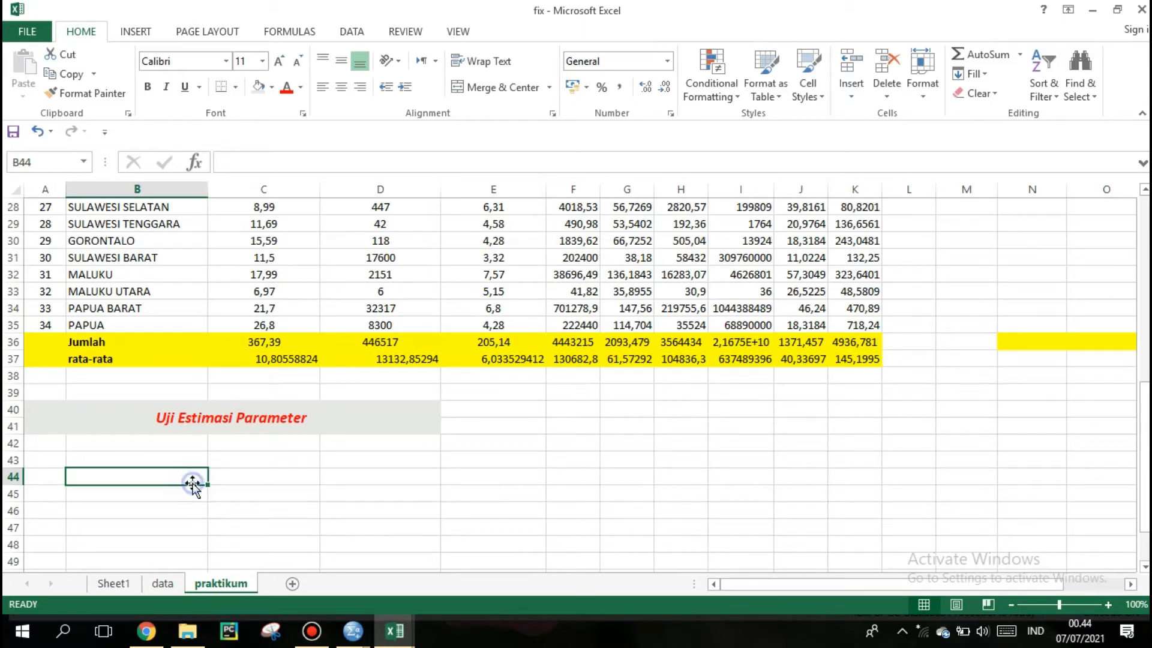
{"action": "left_click_drag", "start_coordinate": [191, 471], "coordinate": [354, 514]}
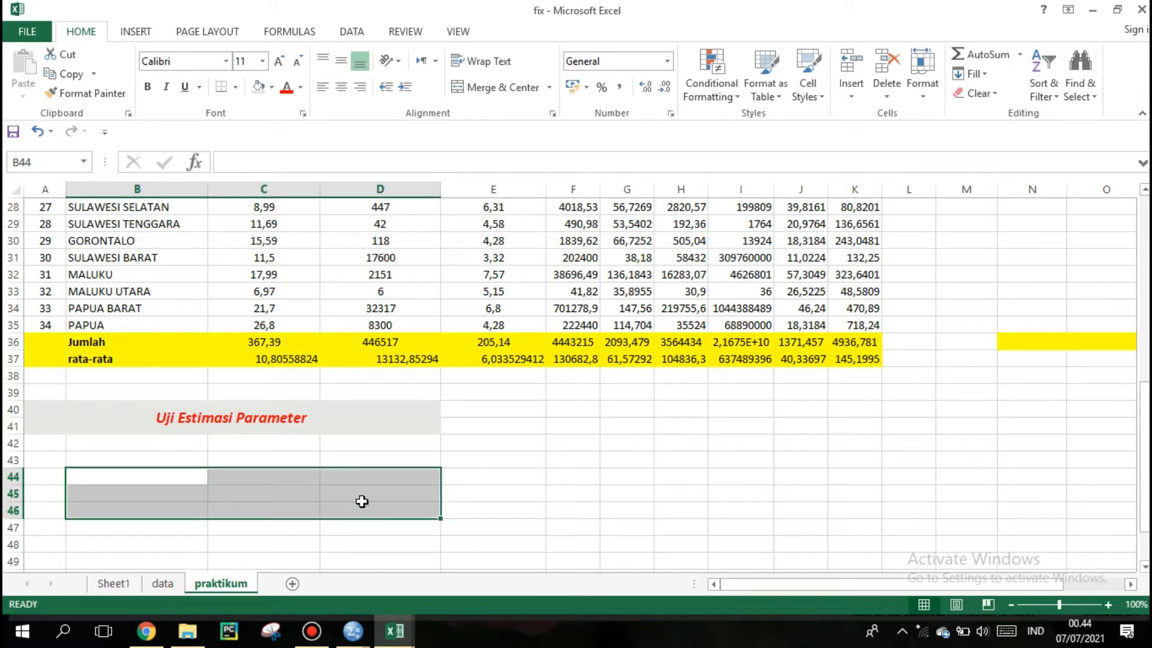
{"action": "left_click", "coordinate": [235, 87]}
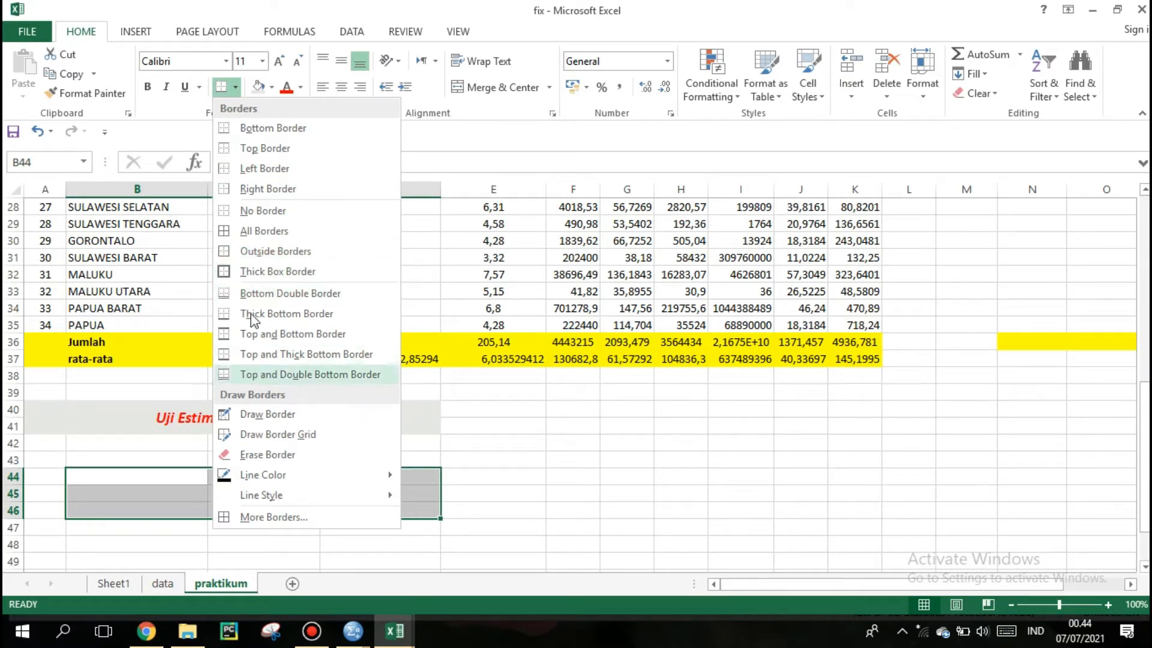
{"action": "left_click", "coordinate": [251, 272]}
{"action": "left_click", "coordinate": [425, 510]}
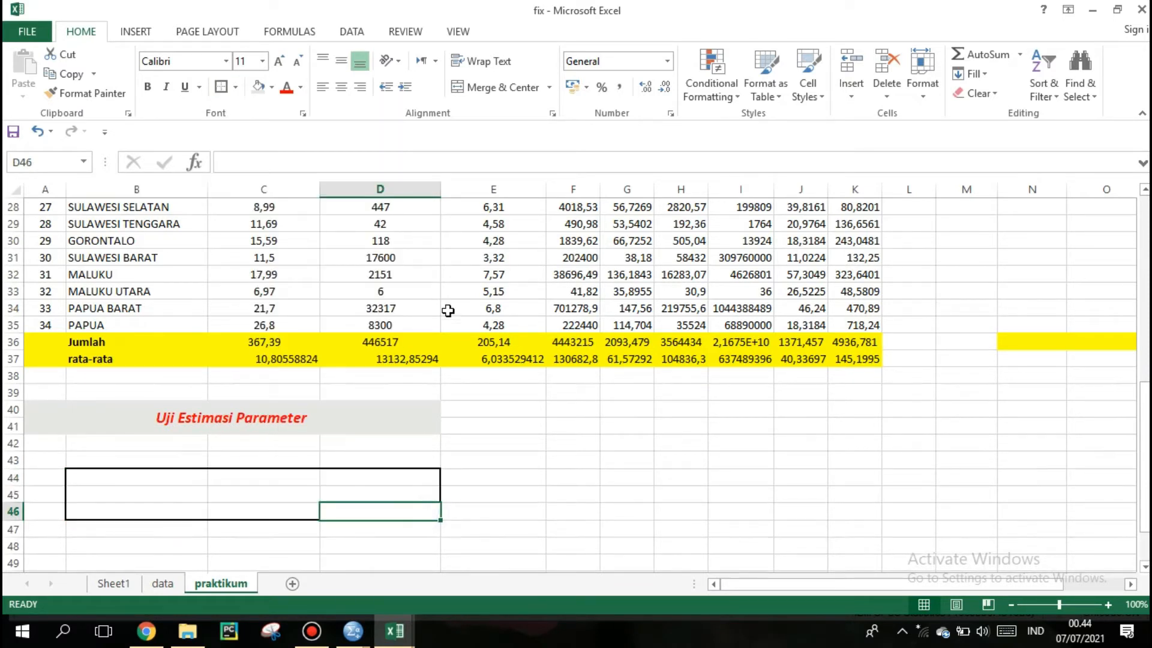
{"action": "left_click", "coordinate": [454, 498]}
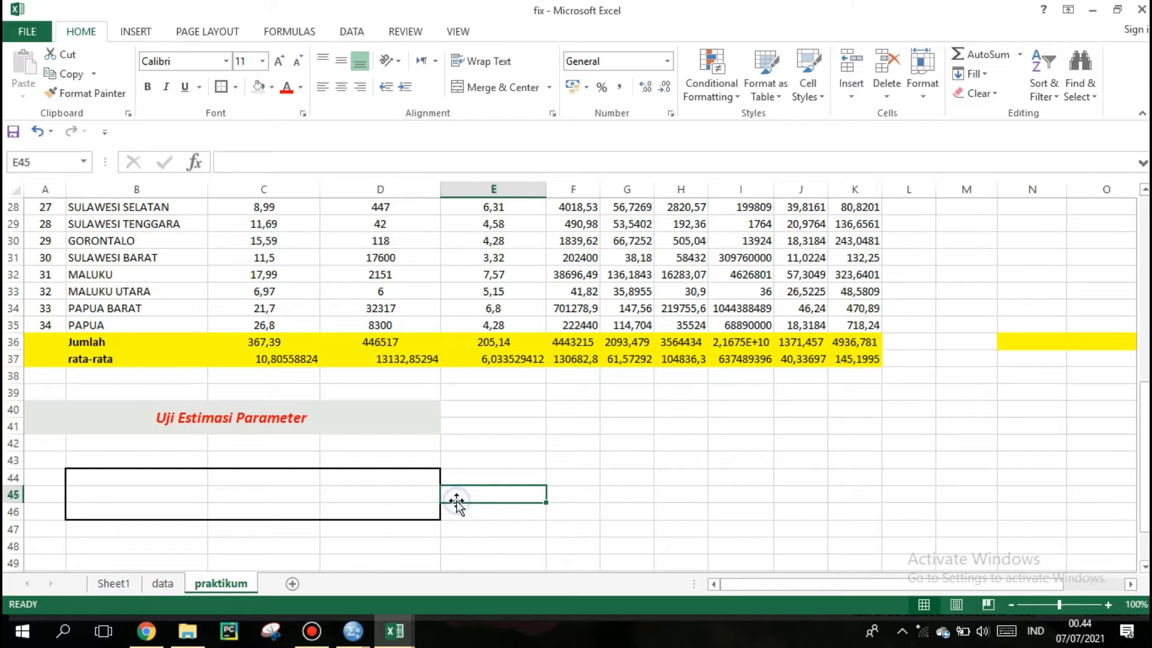
Step: Enter the number of provinces, 34, in cell B44 as the first matrix element
{"action": "left_click", "coordinate": [184, 476]}
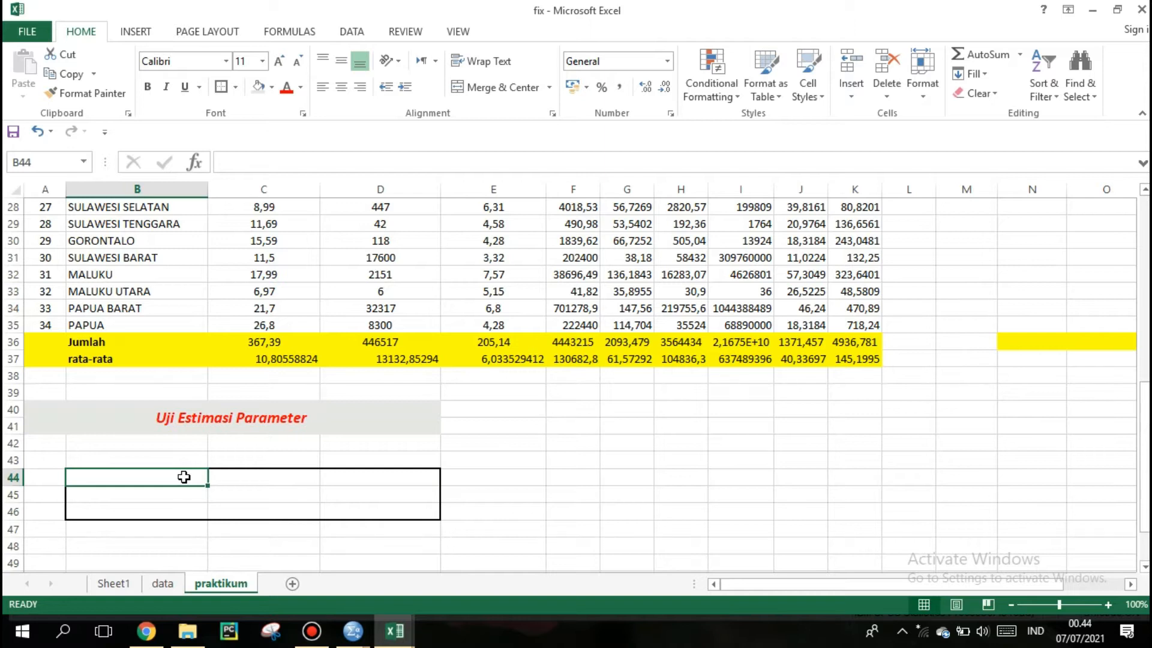
{"action": "left_click", "coordinate": [34, 326]}
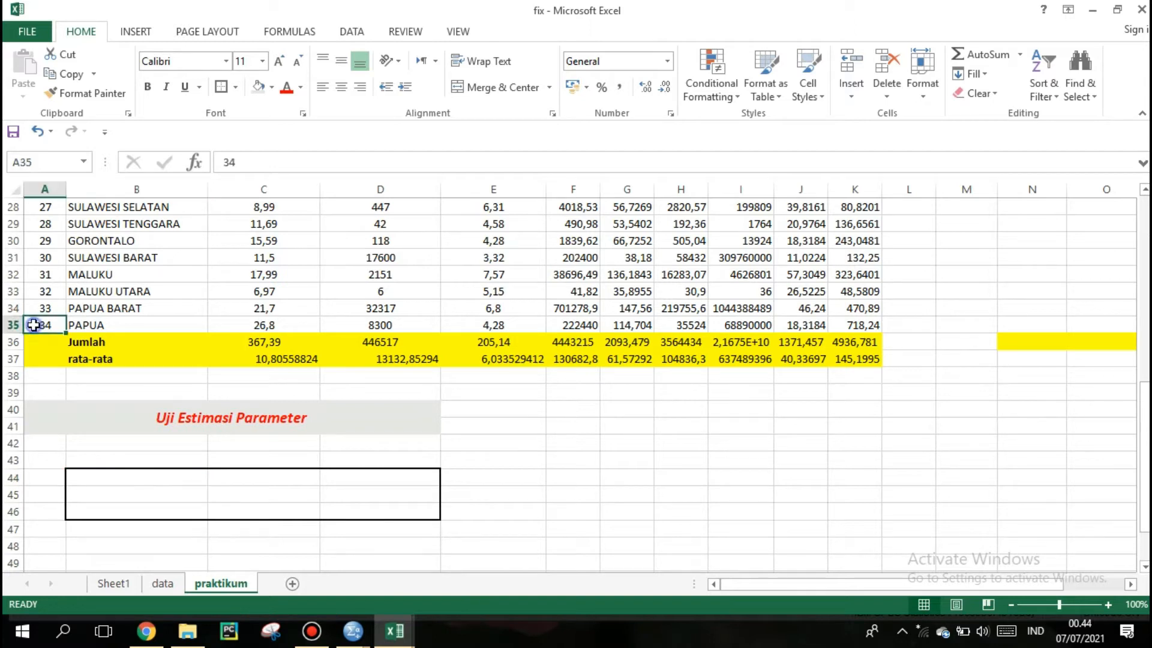
{"action": "left_click", "coordinate": [113, 478]}
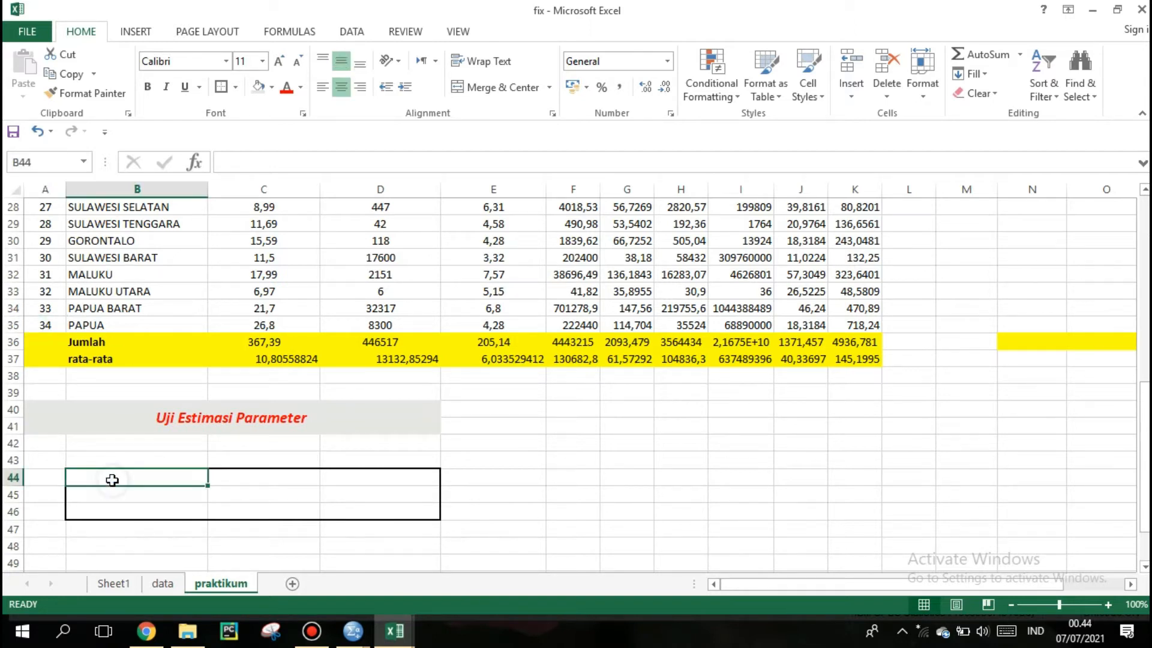
{"action": "type", "text": "34"}
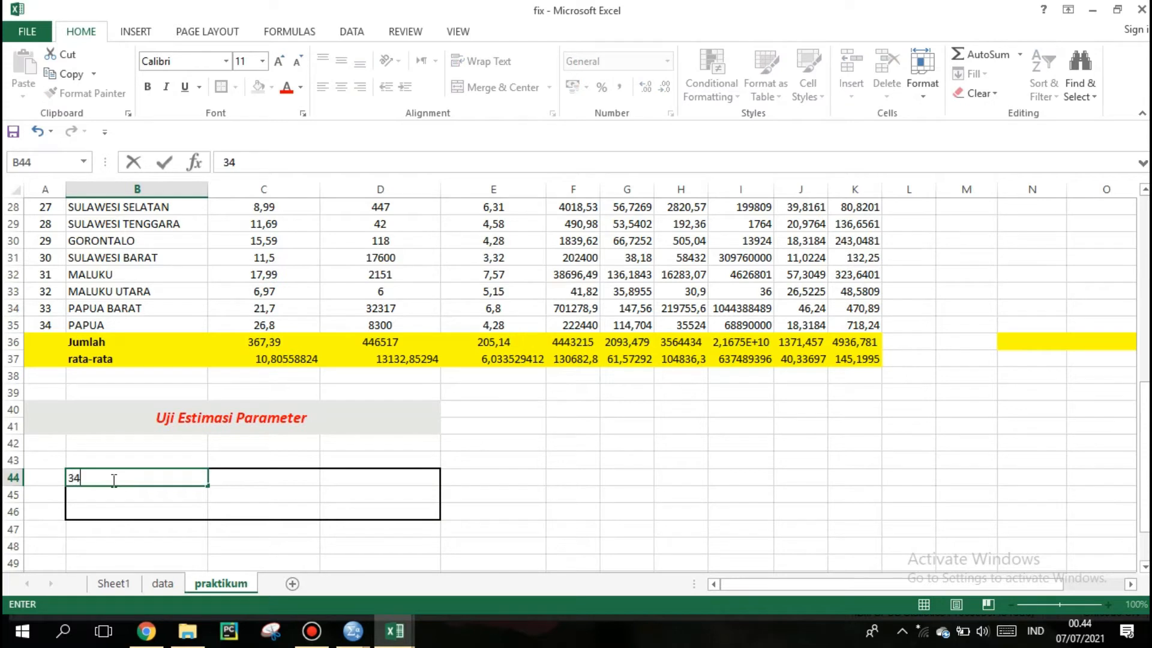
{"action": "left_click", "coordinate": [227, 478]}
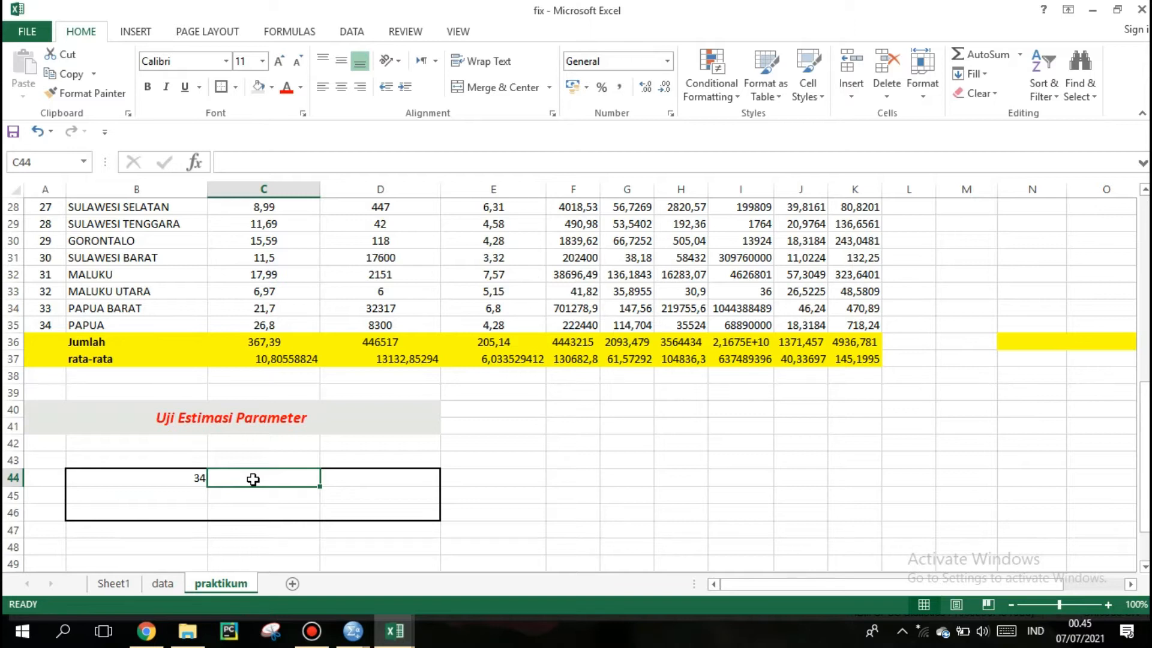
{"action": "left_click", "coordinate": [277, 374]}
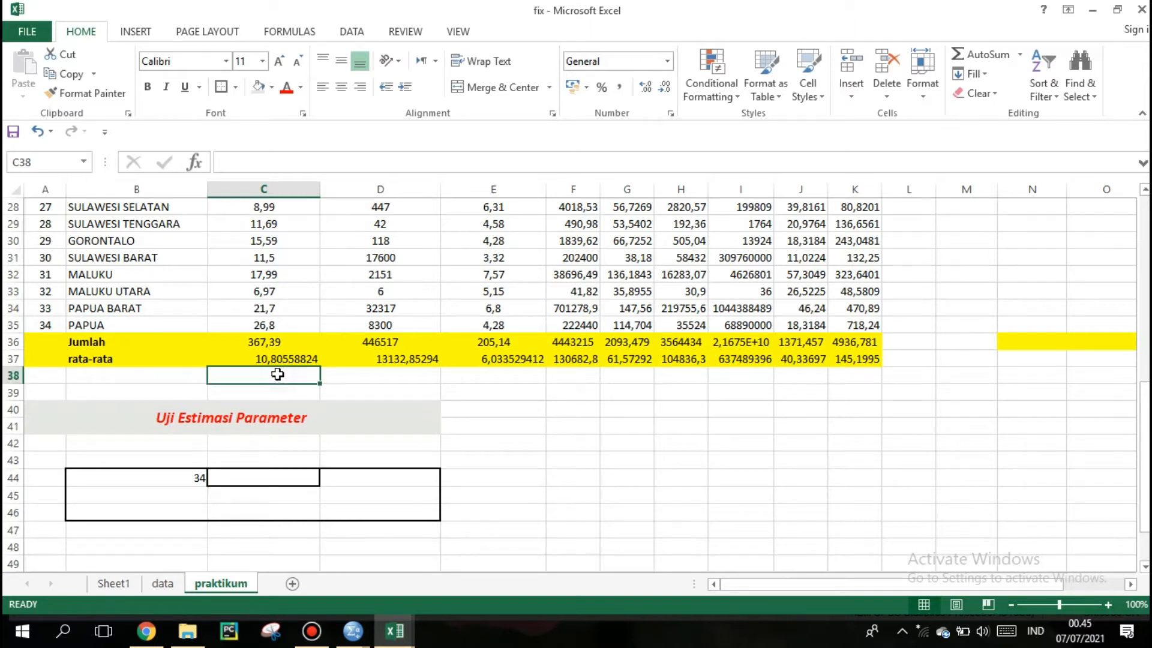
{"action": "left_click_drag", "start_coordinate": [1144, 431], "coordinate": [1145, 252]}
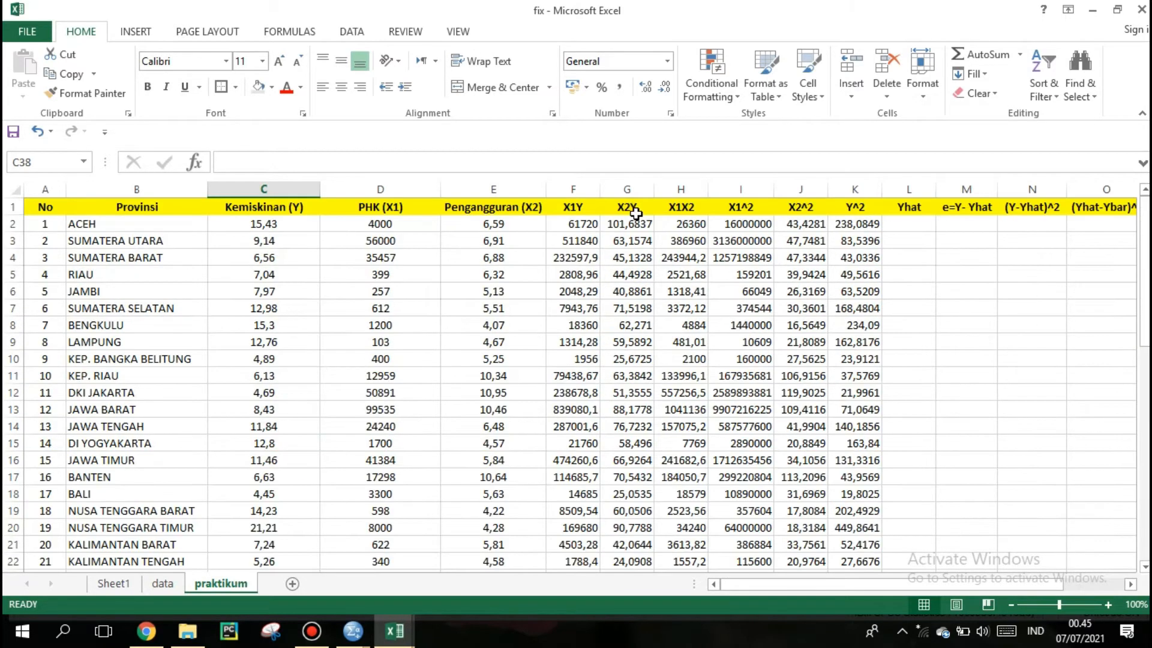
{"action": "left_click_drag", "start_coordinate": [577, 210], "coordinate": [842, 219]}
{"action": "key", "text": "ctrl+c"}
{"action": "left_click", "coordinate": [1049, 274]}
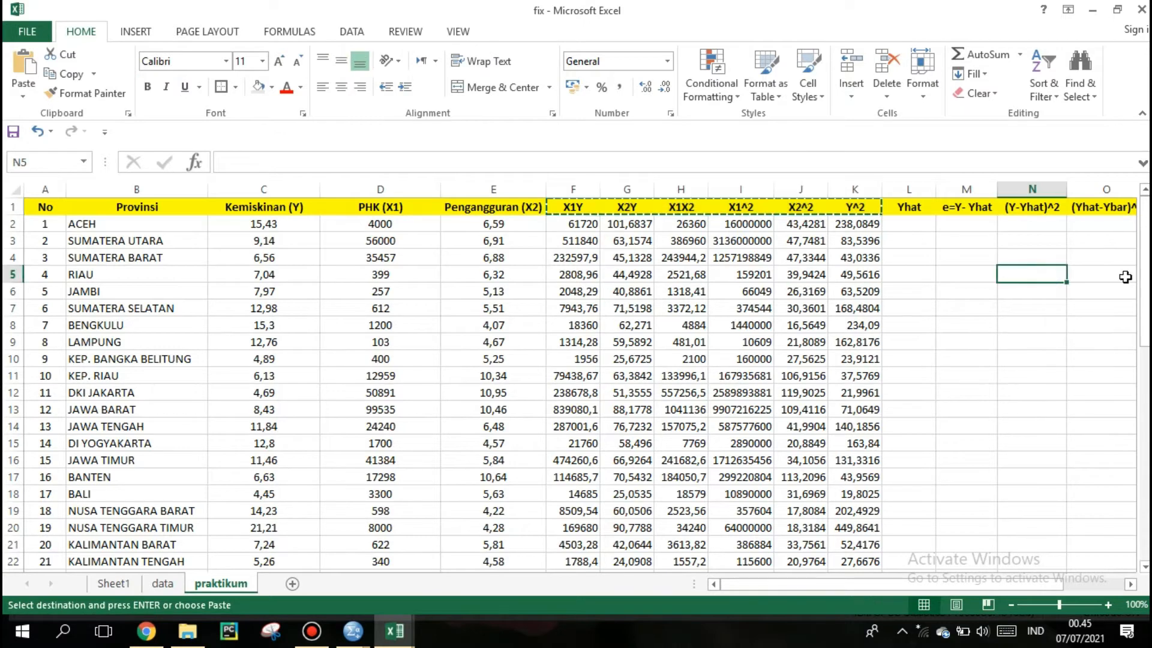
{"action": "left_click_drag", "start_coordinate": [1147, 280], "coordinate": [1137, 453]}
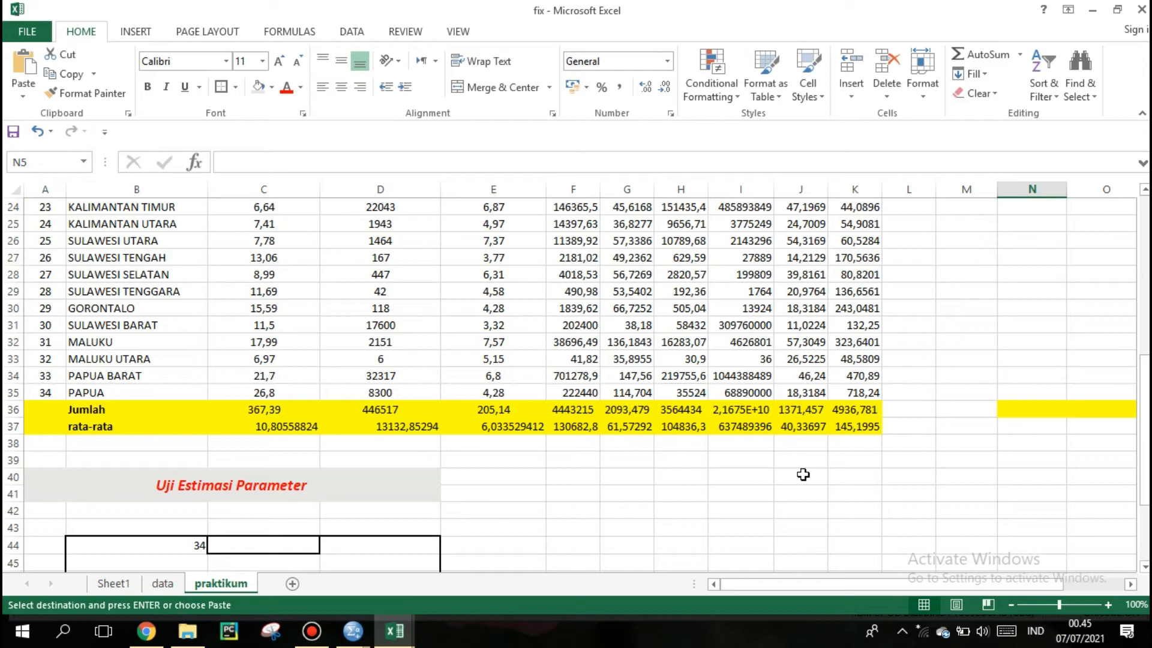
{"action": "left_click", "coordinate": [589, 443]}
Step: Copy the column headers Kemiskinan (Y) through Y^2 from C1:K1 into C38:K38 below the rata-rata row
{"action": "left_click_drag", "start_coordinate": [1143, 364], "coordinate": [1131, 144]}
{"action": "left_click_drag", "start_coordinate": [606, 209], "coordinate": [298, 204]}
{"action": "left_click", "coordinate": [298, 206]}
{"action": "left_click_drag", "start_coordinate": [414, 209], "coordinate": [872, 207]}
{"action": "key", "text": "ctrl+c"}
{"action": "left_click_drag", "start_coordinate": [1145, 264], "coordinate": [873, 415]}
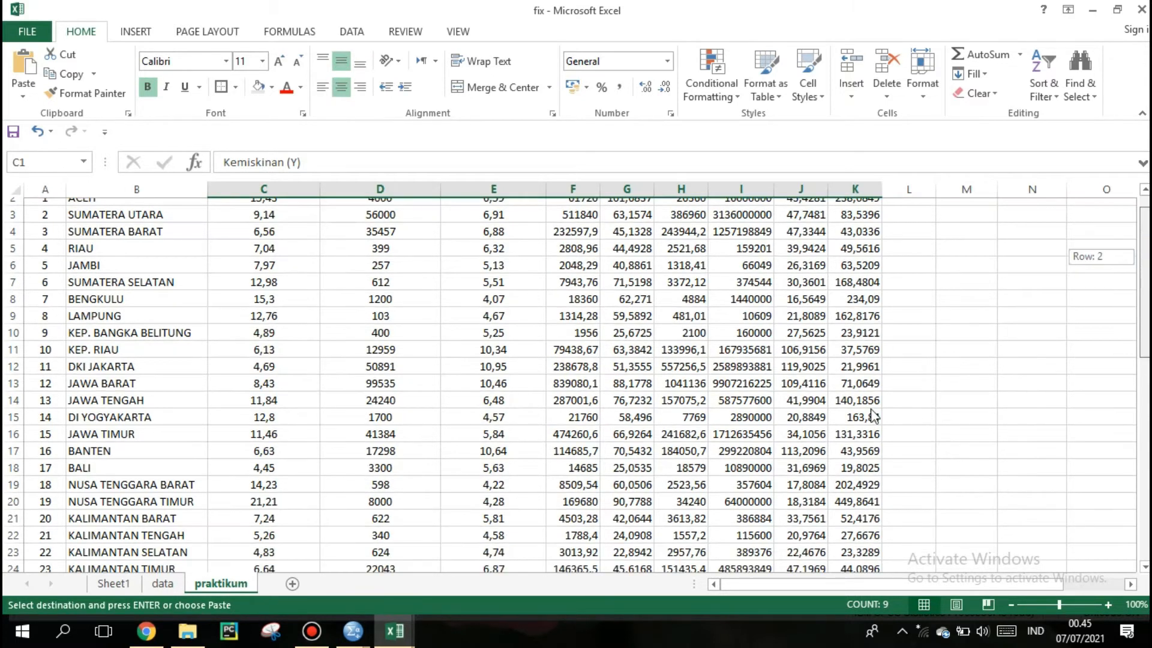
{"action": "scroll", "coordinate": [547, 452], "scroll_direction": "down", "scroll_amount": 8}
{"action": "left_click", "coordinate": [293, 409]}
{"action": "left_click_drag", "start_coordinate": [338, 412], "coordinate": [835, 413]}
{"action": "key", "text": "ctrl+v"}
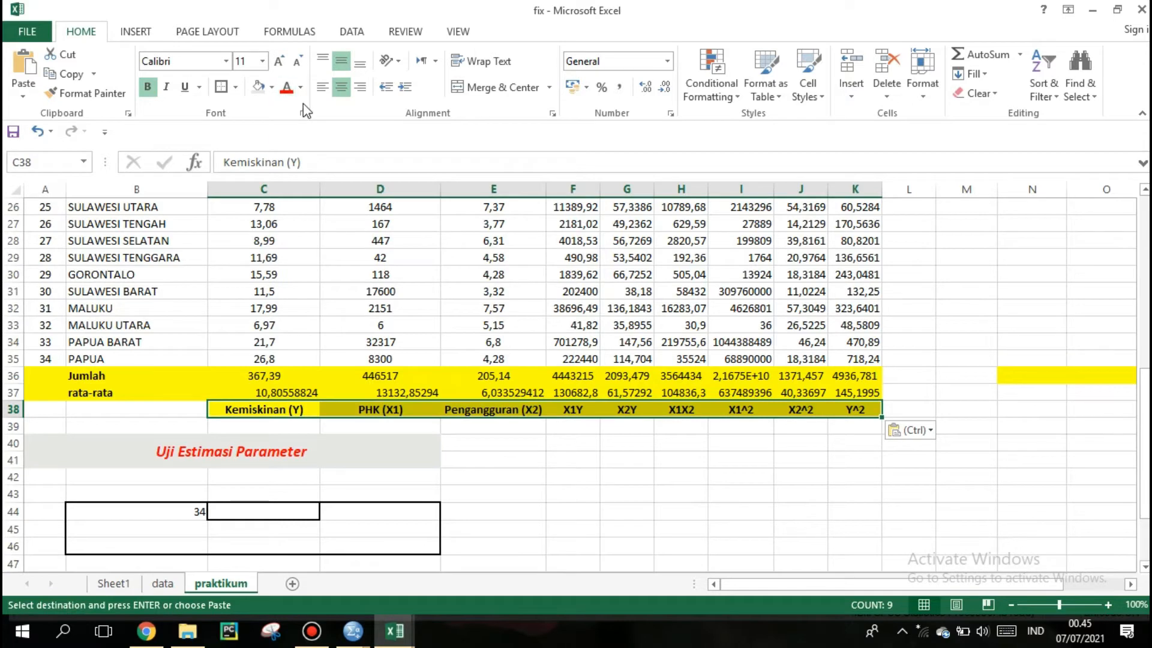
Step: Remove the yellow fill and bold formatting from the copied headers in C38:K38
{"action": "left_click", "coordinate": [271, 88]}
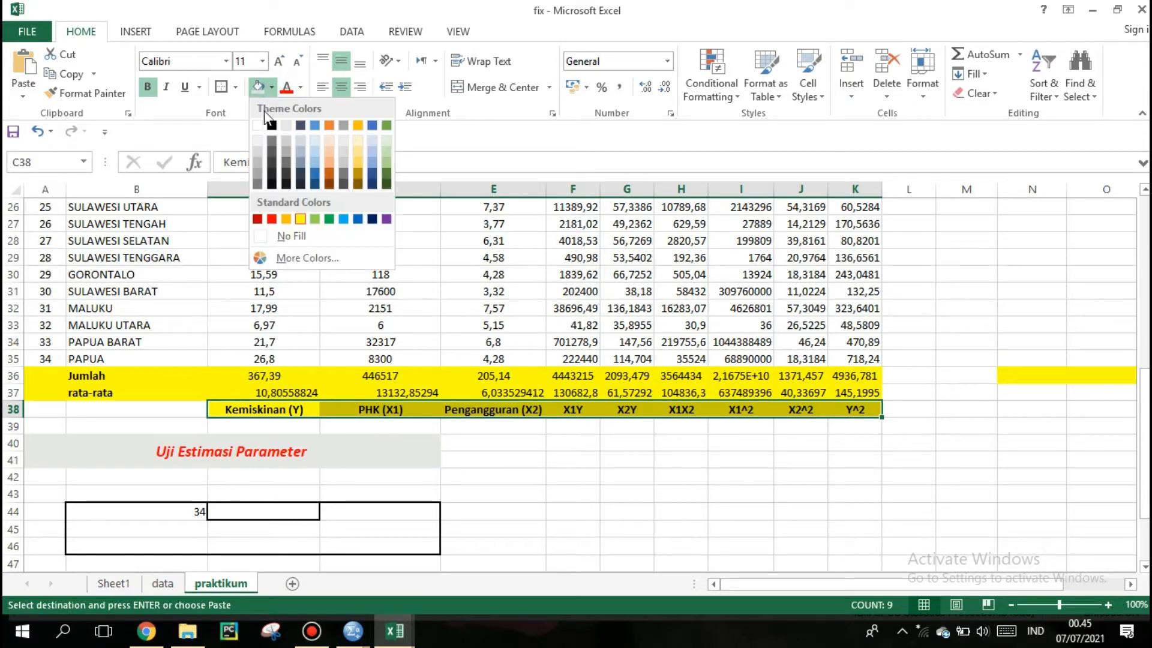
{"action": "left_click", "coordinate": [288, 237]}
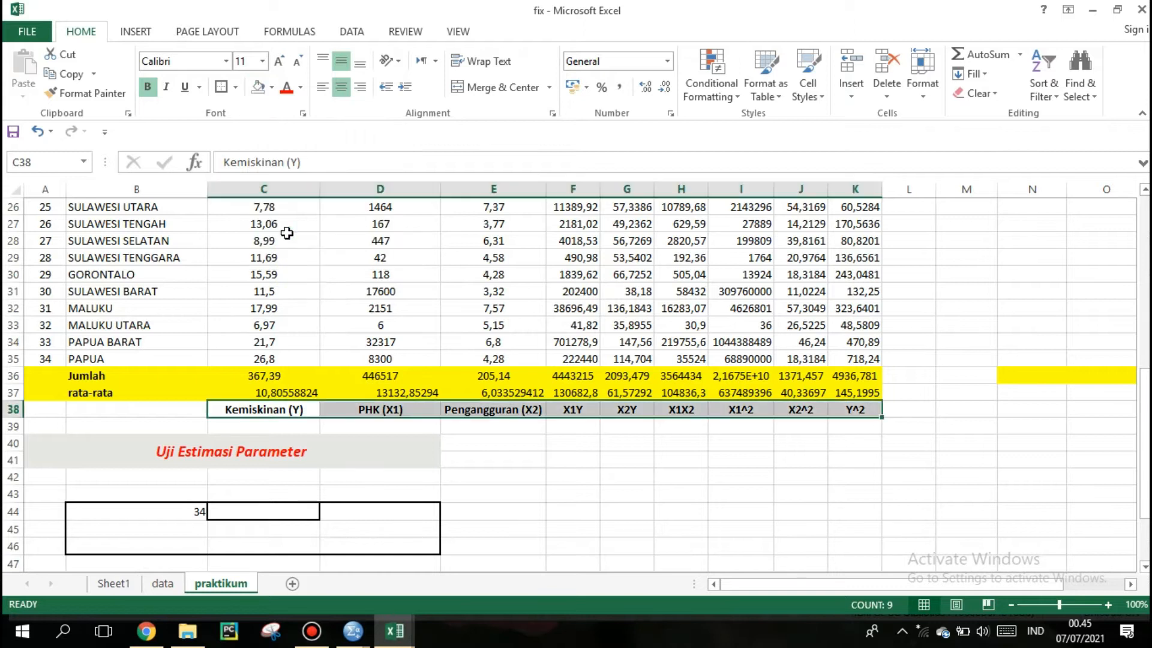
{"action": "left_click", "coordinate": [147, 87]}
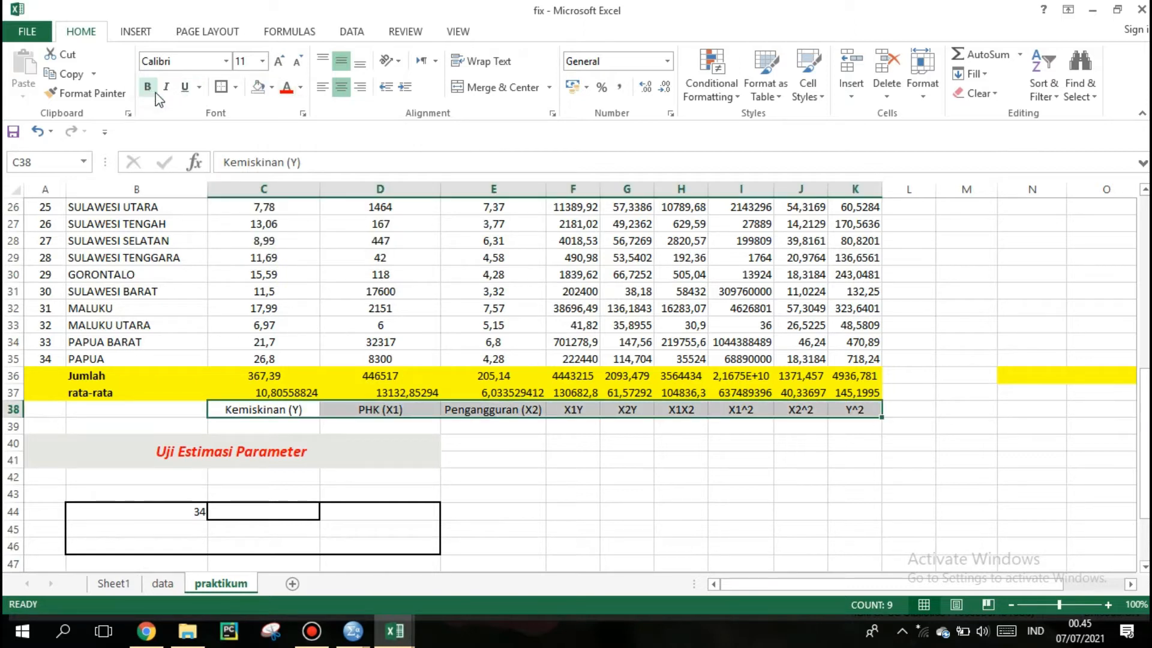
{"action": "left_click", "coordinate": [513, 464]}
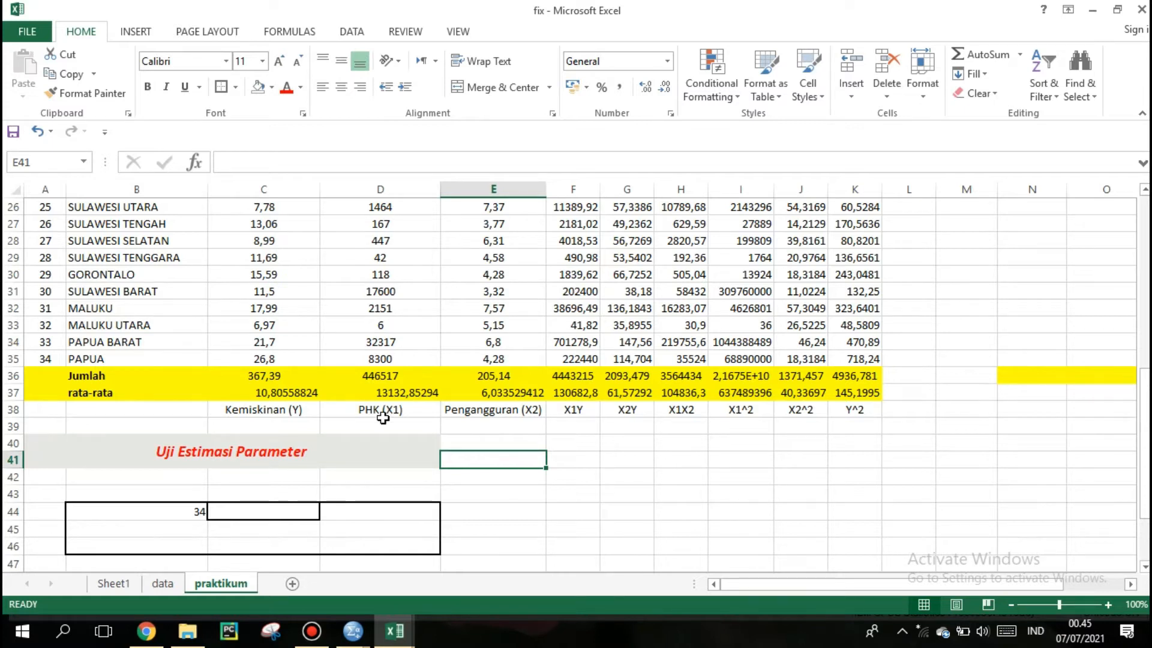
Step: Apply a bottom border to the copied header labels in C38:K38
{"action": "left_click_drag", "start_coordinate": [309, 410], "coordinate": [855, 412]}
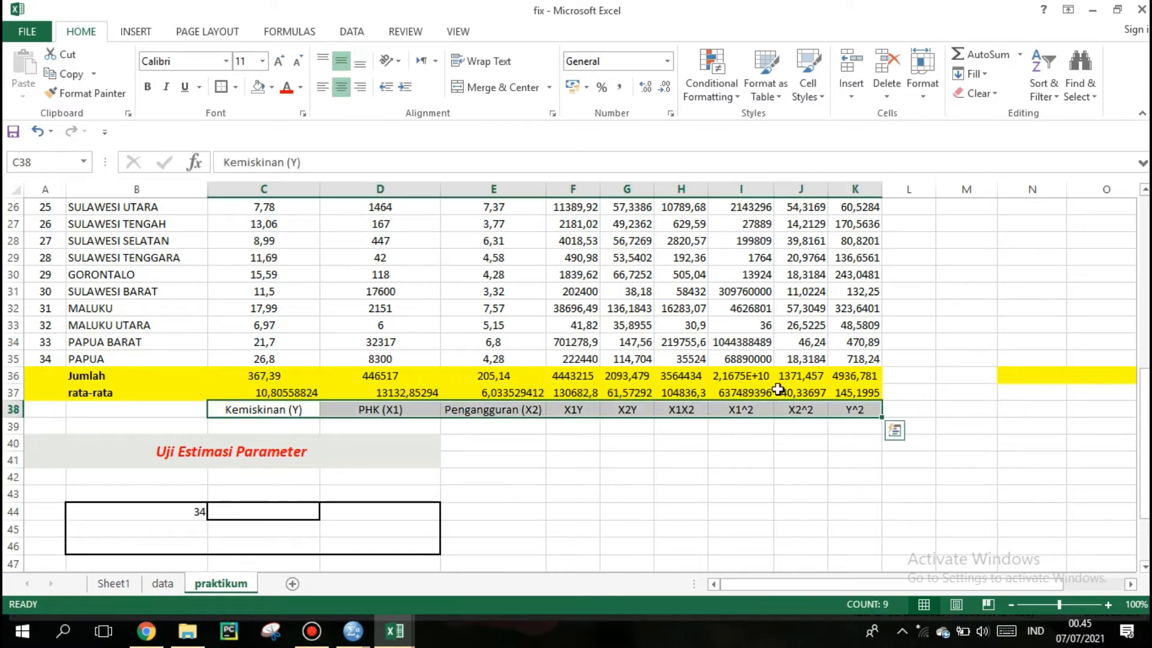
{"action": "left_click", "coordinate": [235, 87]}
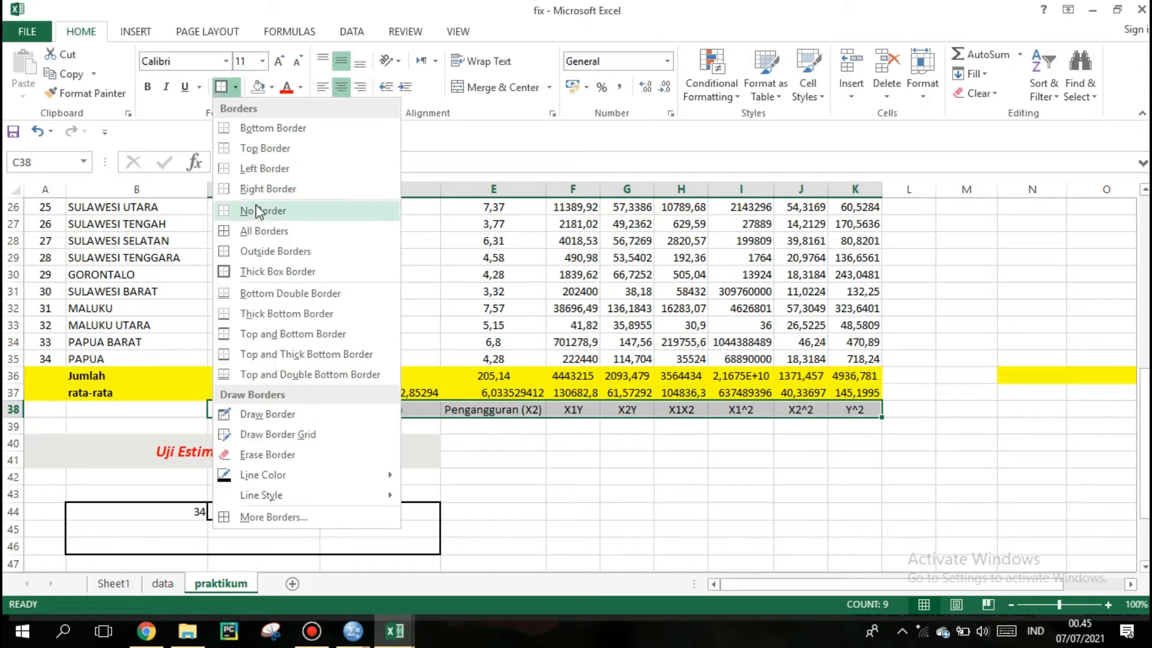
{"action": "left_click", "coordinate": [262, 129]}
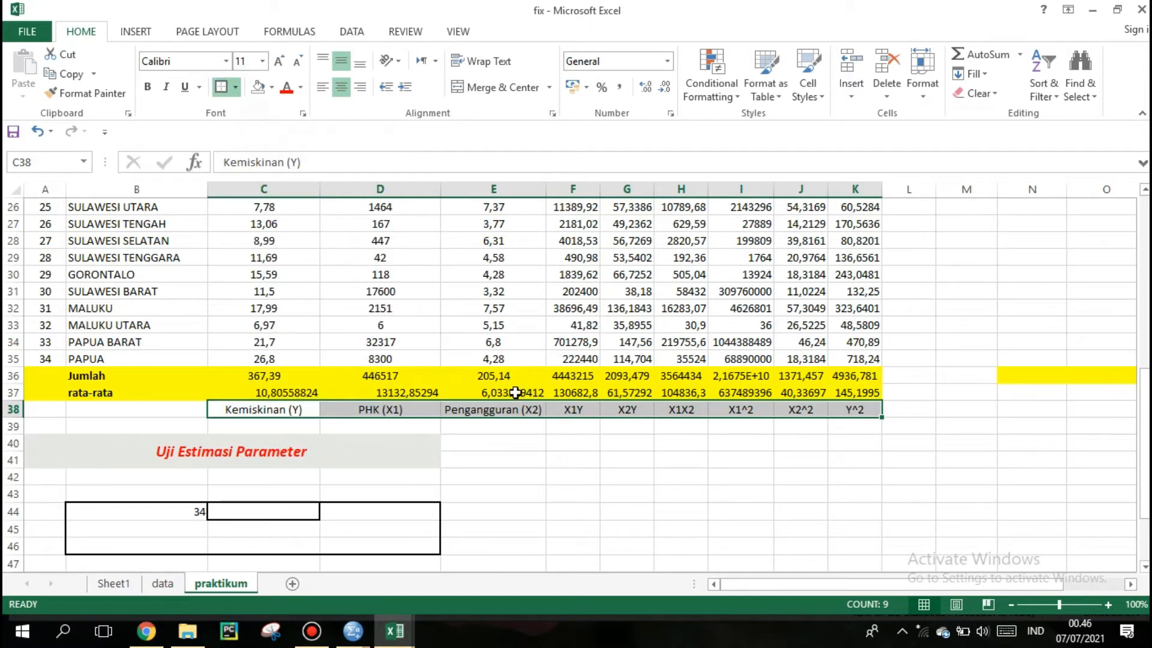
{"action": "left_click", "coordinate": [541, 447]}
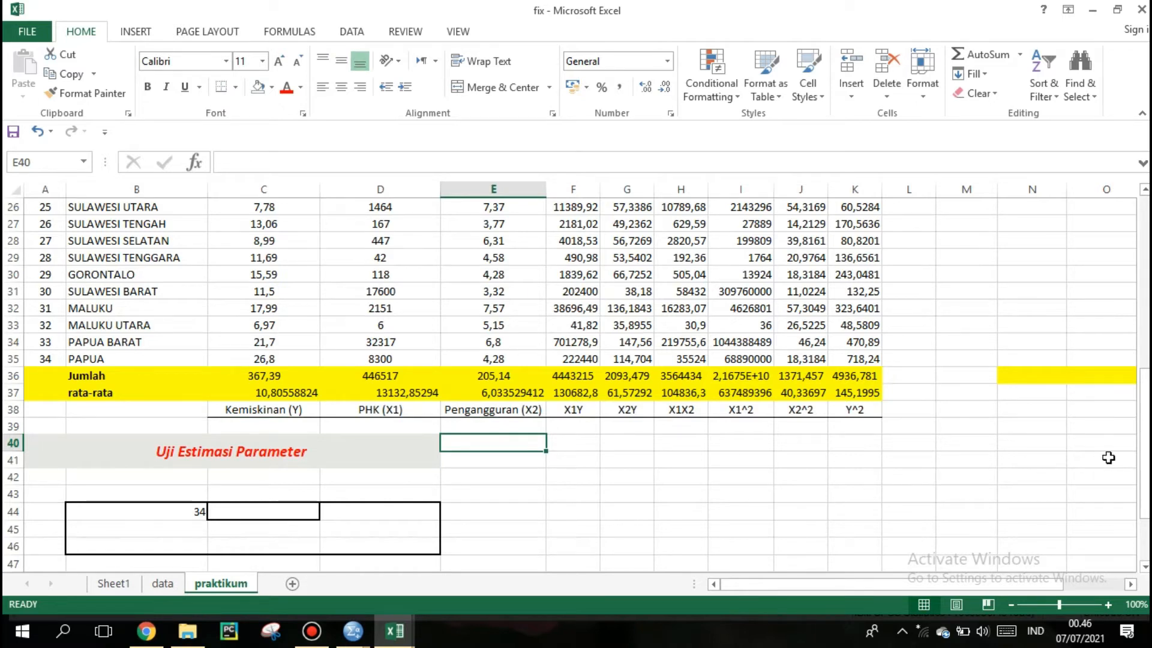
Step: Link matrix cell C44 to the Kemiskinan (Y) total with the formula =C36
{"action": "left_click_drag", "start_coordinate": [1145, 462], "coordinate": [1145, 480]}
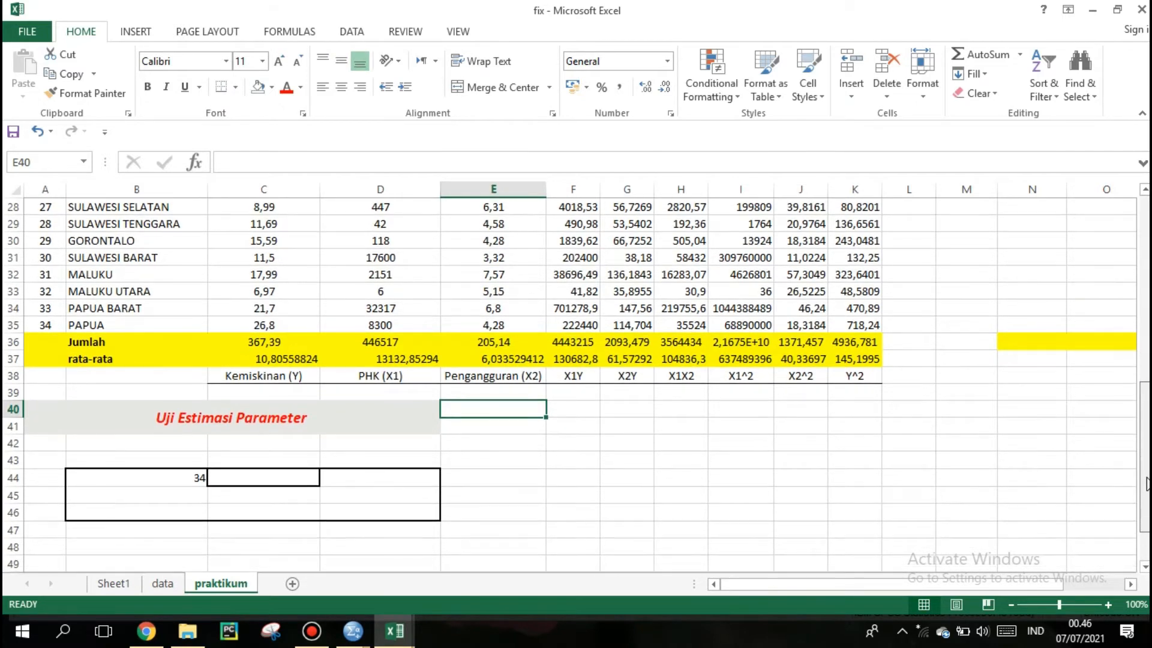
{"action": "left_click", "coordinate": [287, 478]}
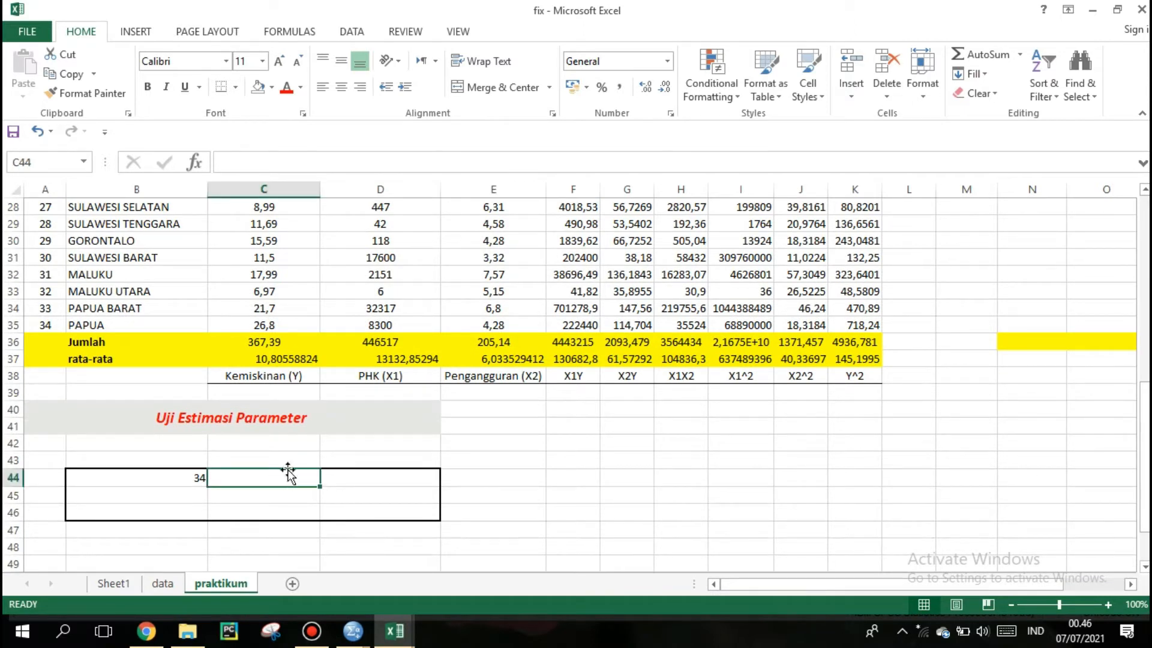
{"action": "left_click", "coordinate": [285, 342]}
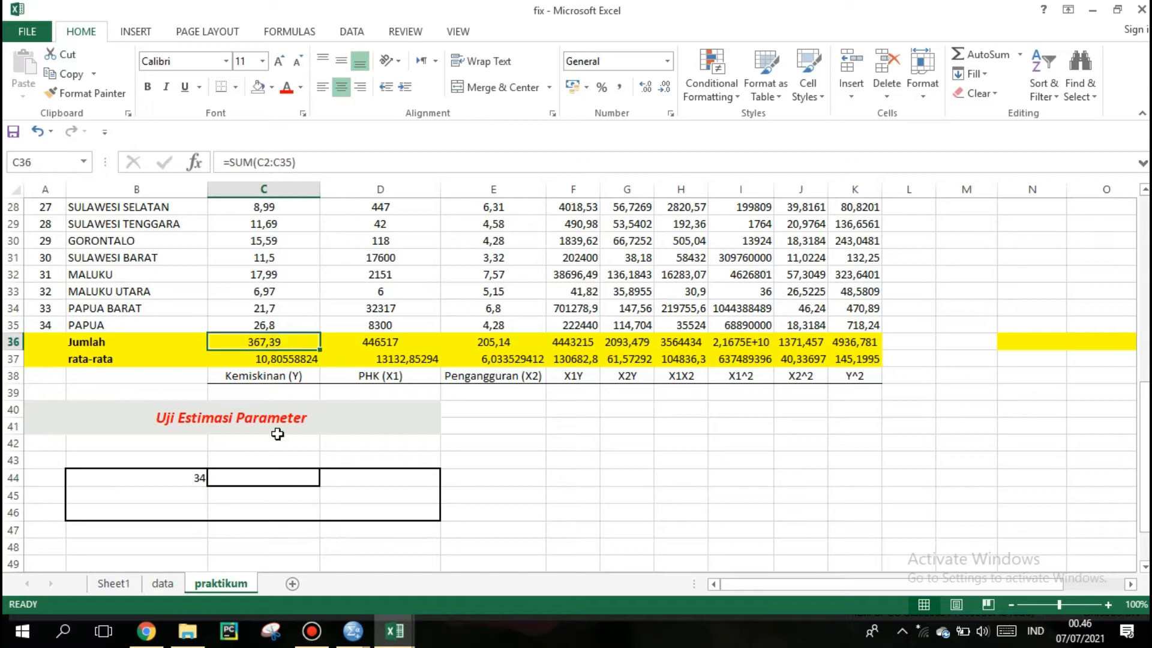
{"action": "double_click", "coordinate": [274, 477]}
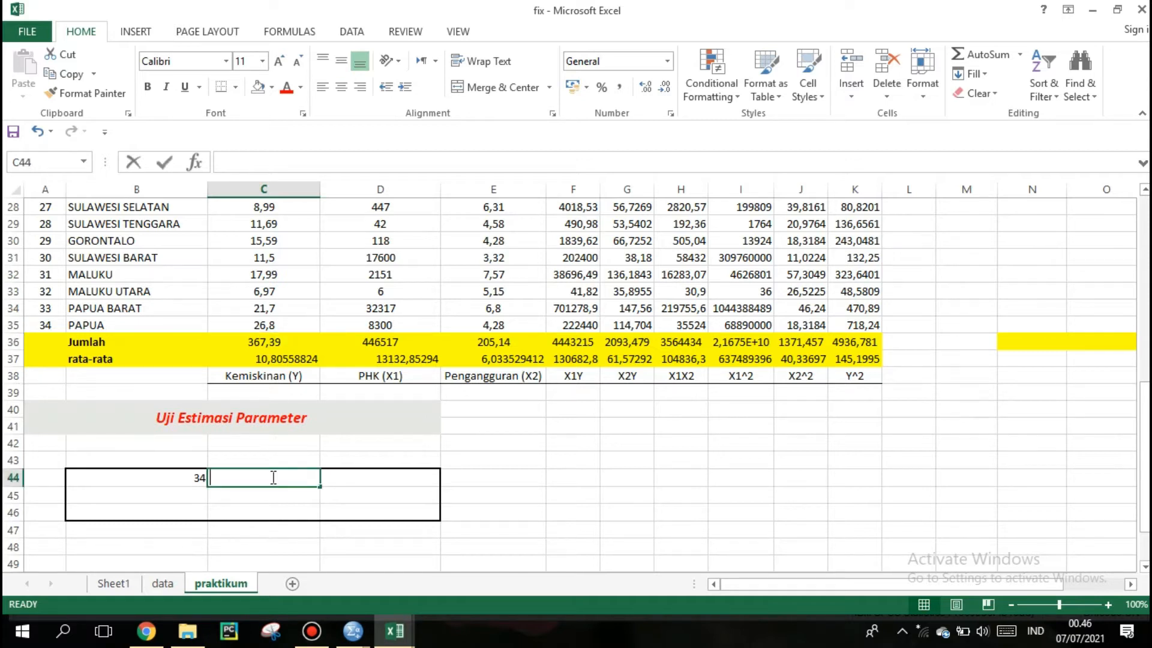
{"action": "type", "text": "="}
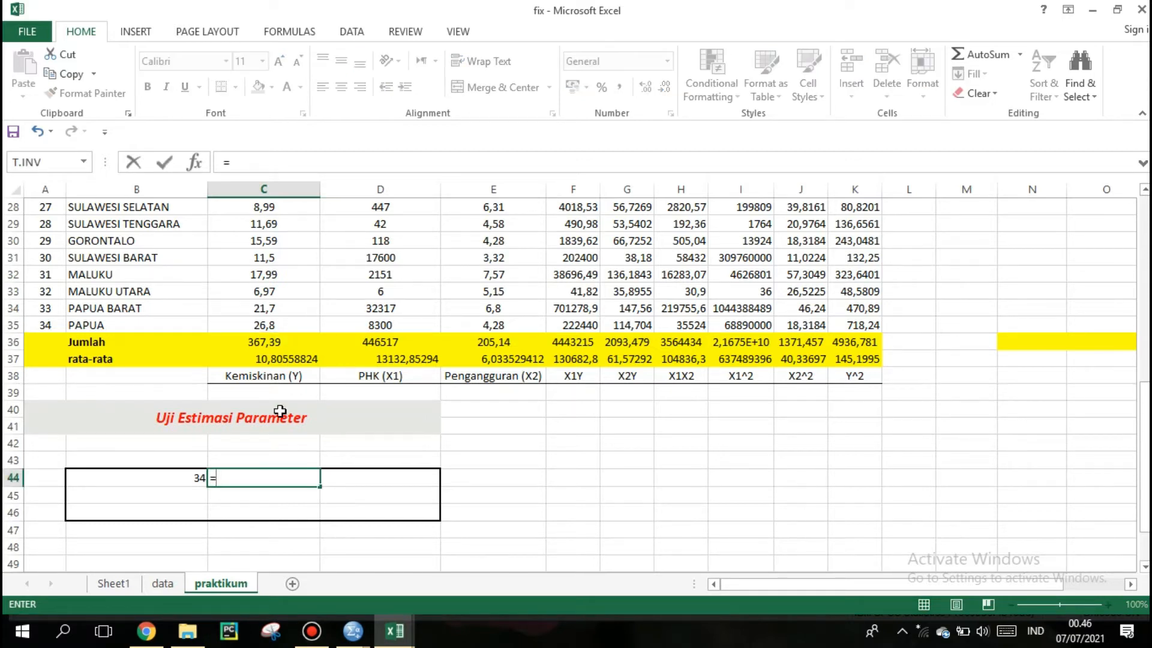
{"action": "left_click", "coordinate": [295, 343]}
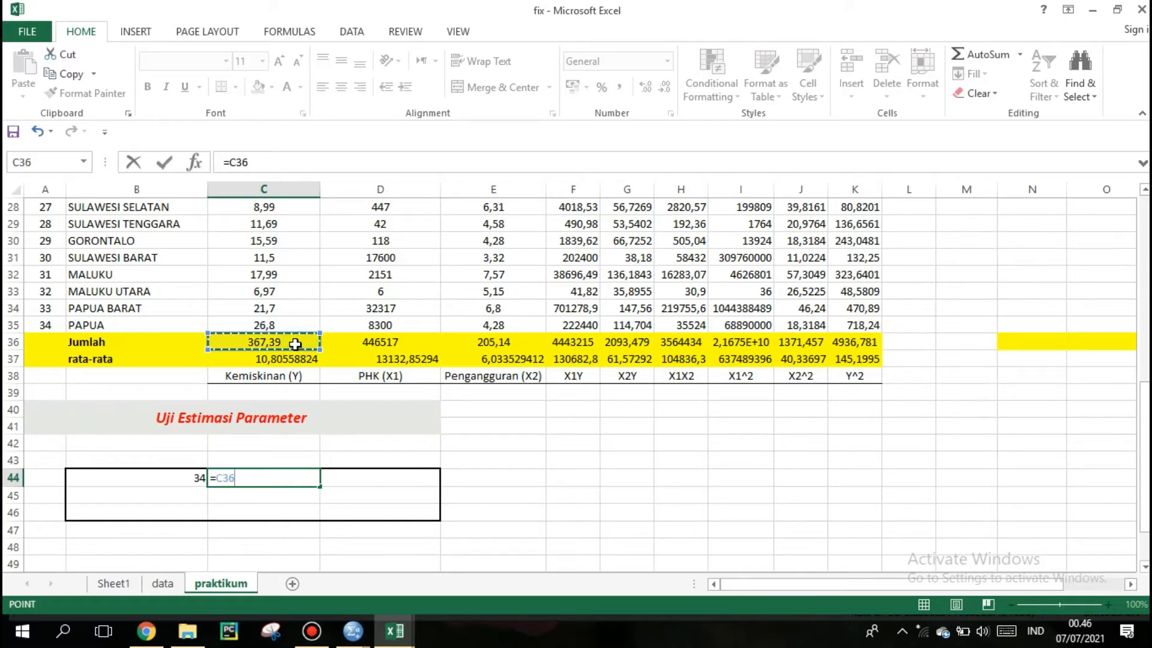
{"action": "key", "text": "Return"}
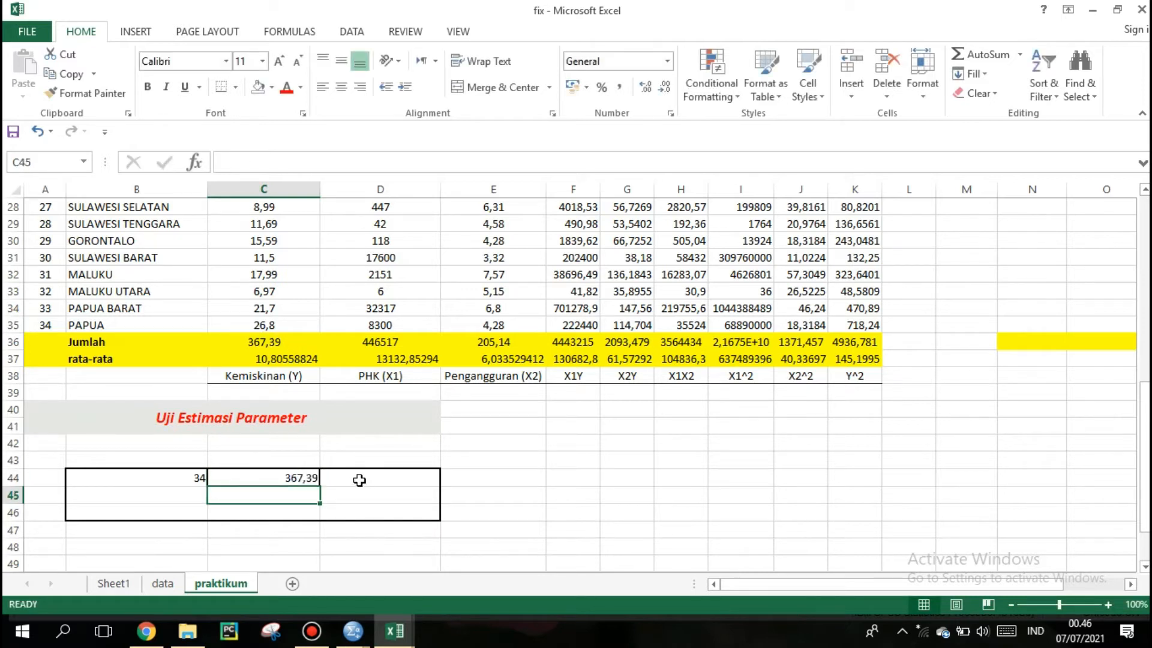
Step: Link matrix cell D44 to the Pengangguran (X2) total with the formula =E36
{"action": "left_click", "coordinate": [359, 480]}
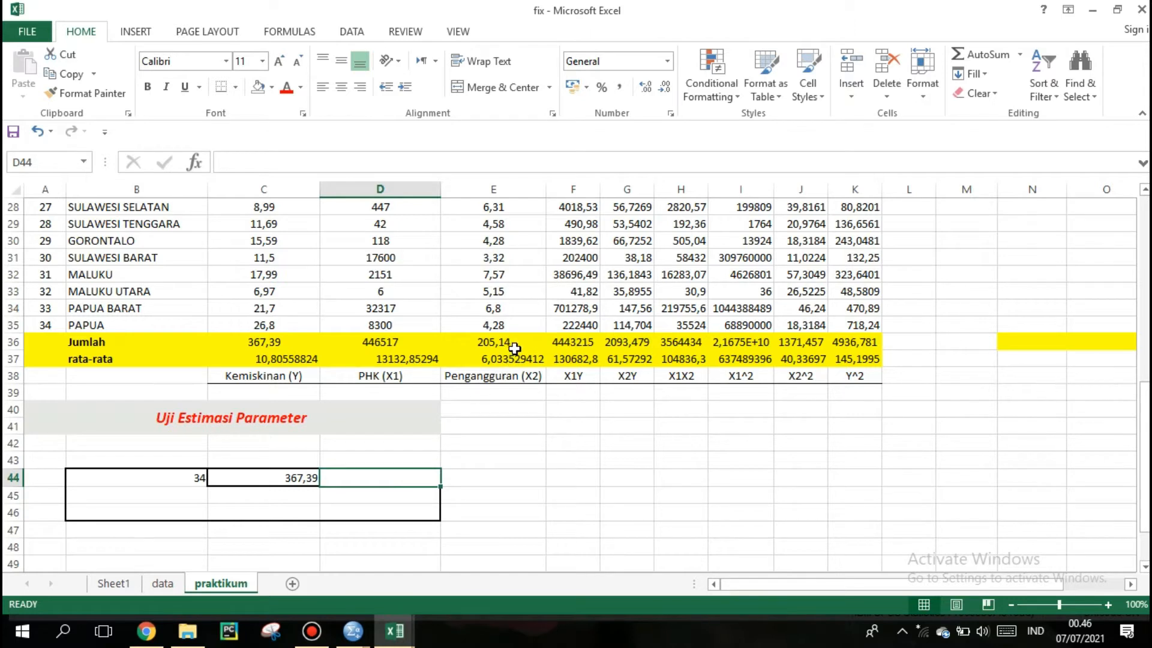
{"action": "type", "text": "="}
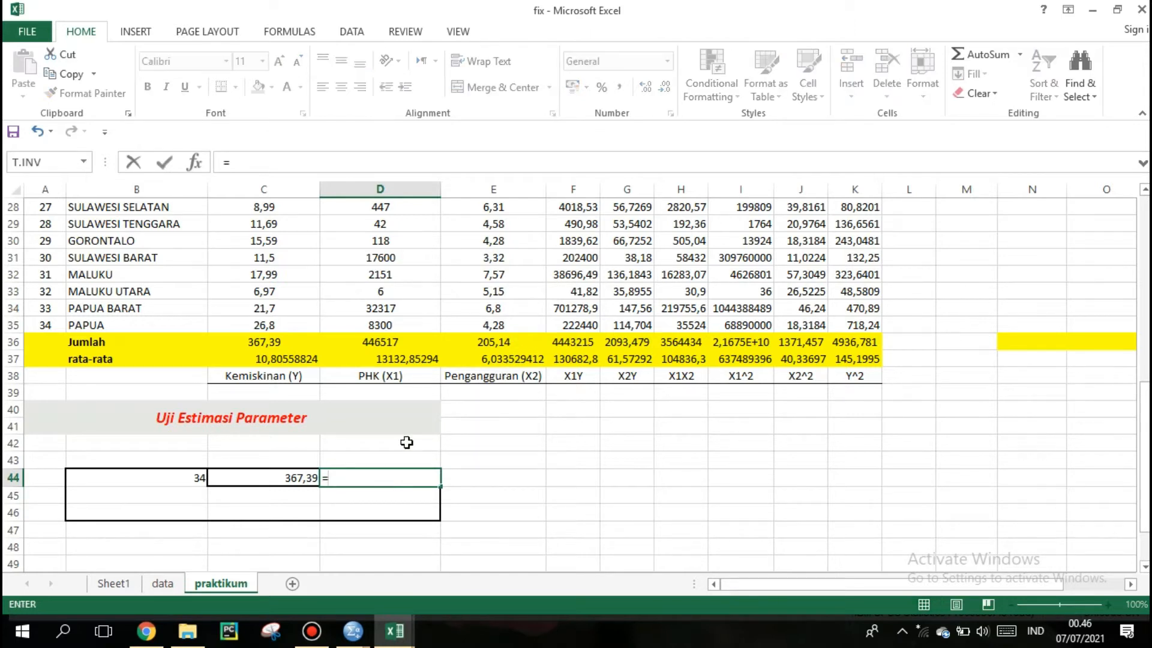
{"action": "left_click", "coordinate": [503, 342]}
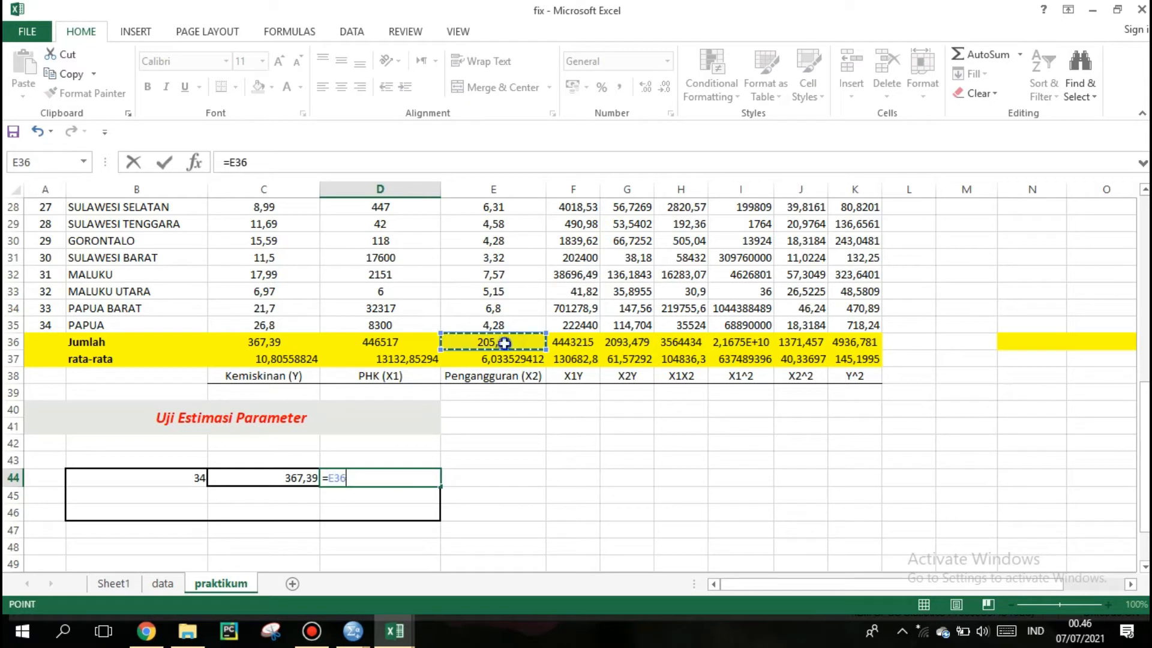
{"action": "key", "text": "Return"}
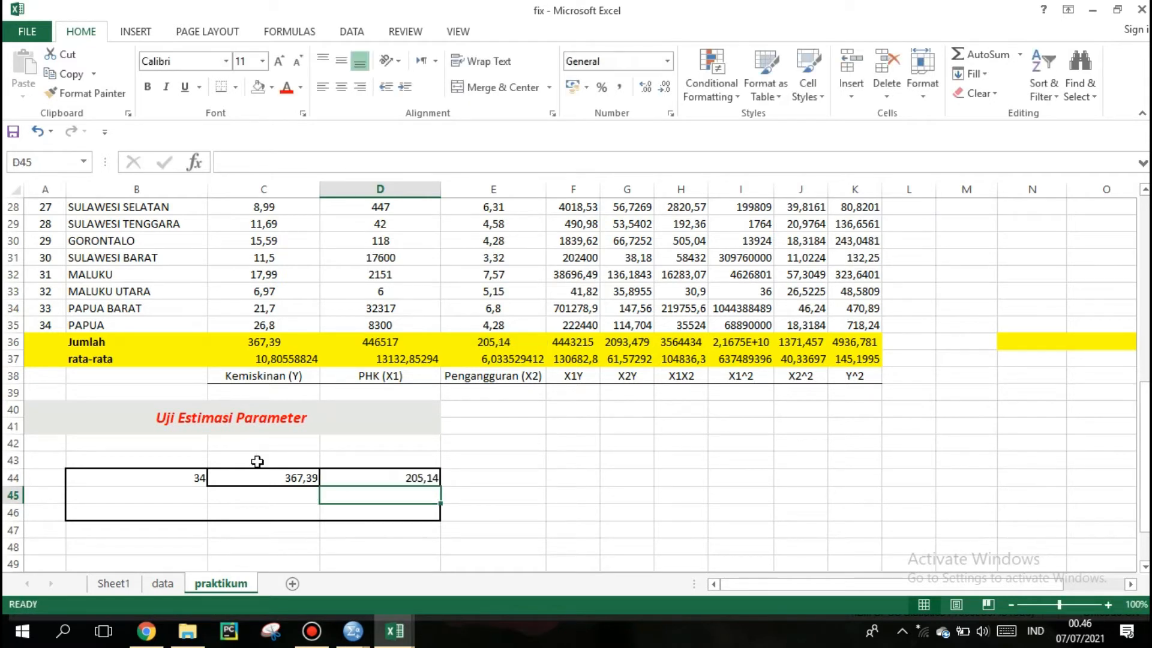
Step: Link matrix cell B45 to the PHK (X1) total with the formula =D36
{"action": "left_click", "coordinate": [173, 496]}
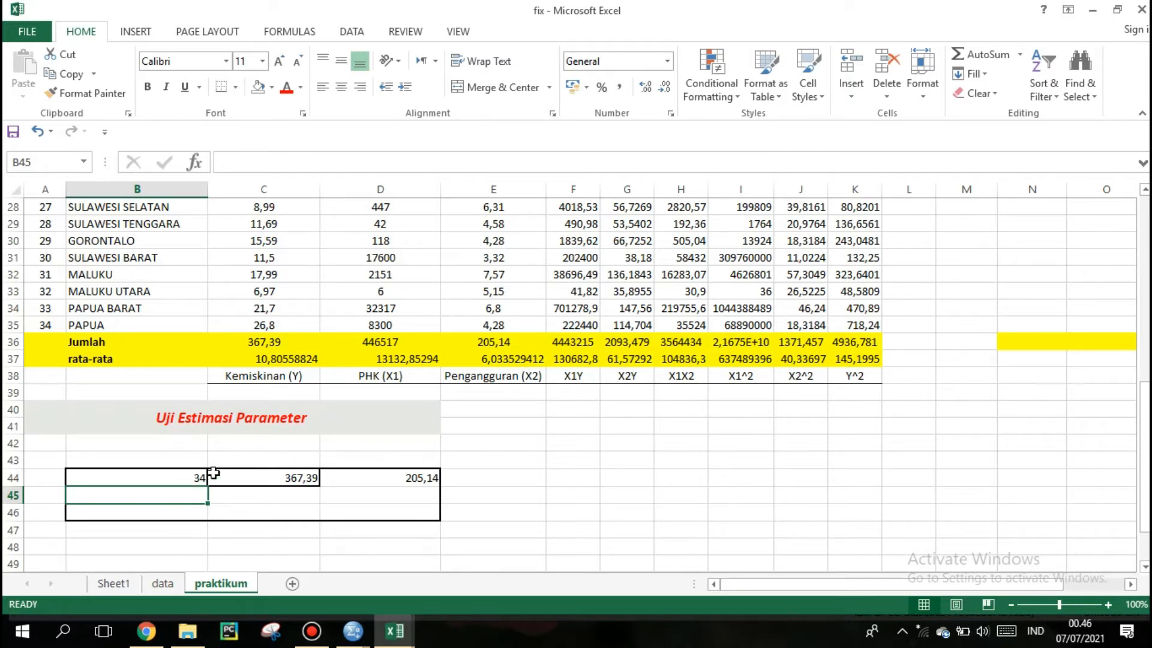
{"action": "type", "text": "="}
{"action": "left_click", "coordinate": [275, 349]}
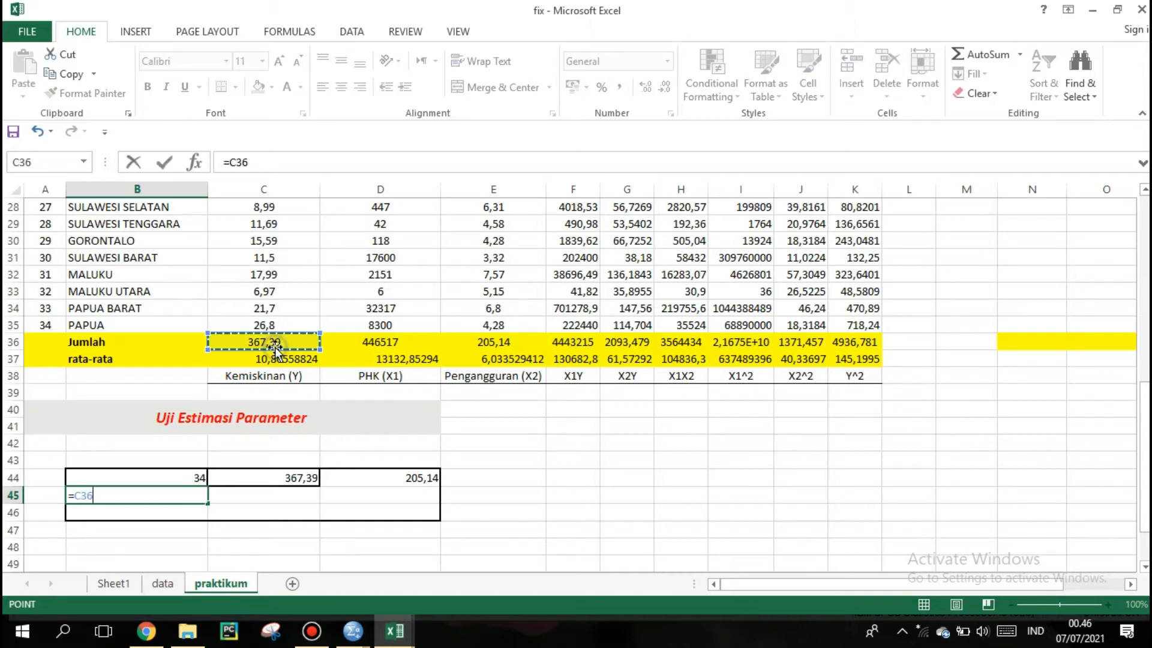
{"action": "left_click", "coordinate": [376, 344]}
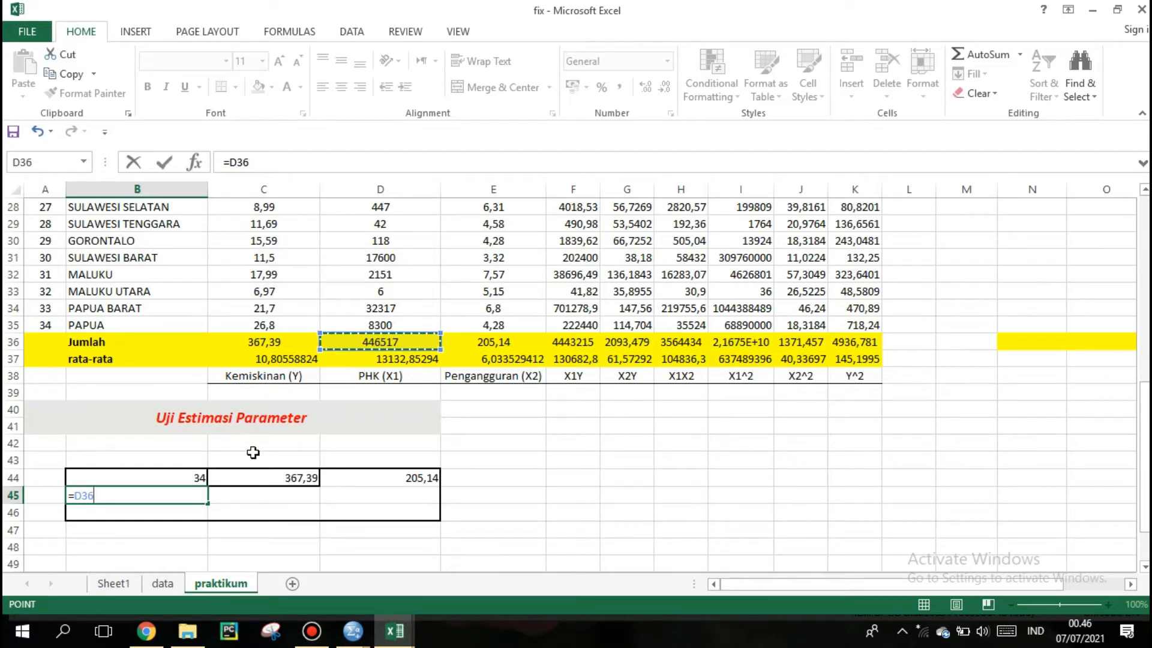
{"action": "key", "text": "Return"}
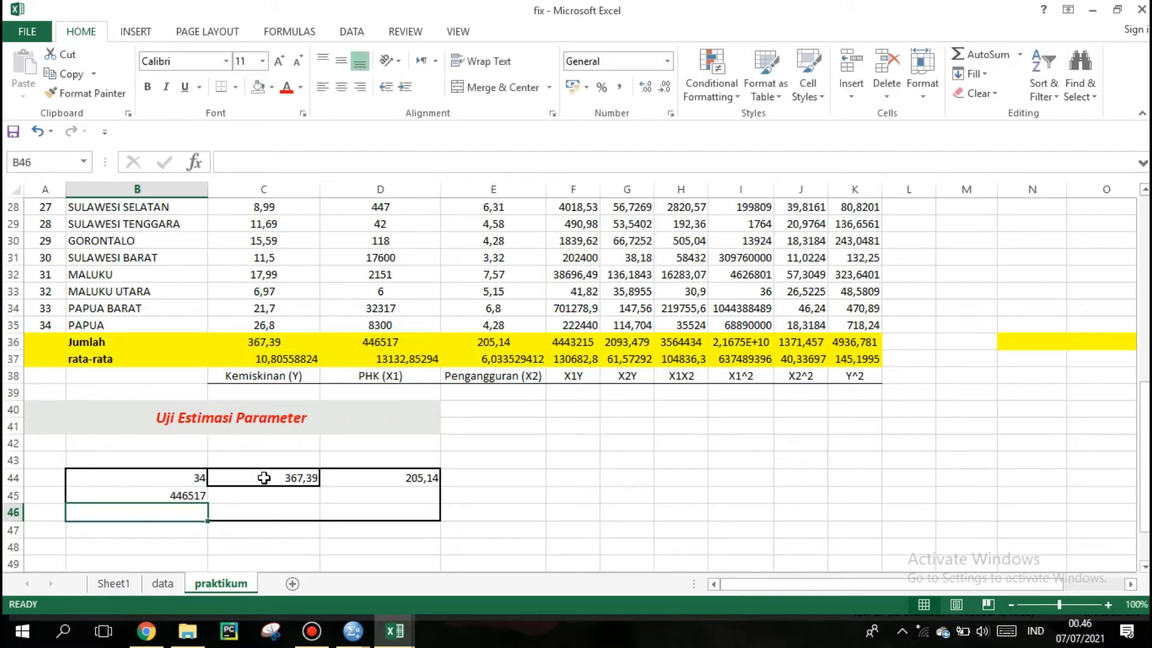
Step: Replace the formula in matrix cell C44 with =D36 so it references the PHK (X1) total
{"action": "left_click", "coordinate": [264, 478]}
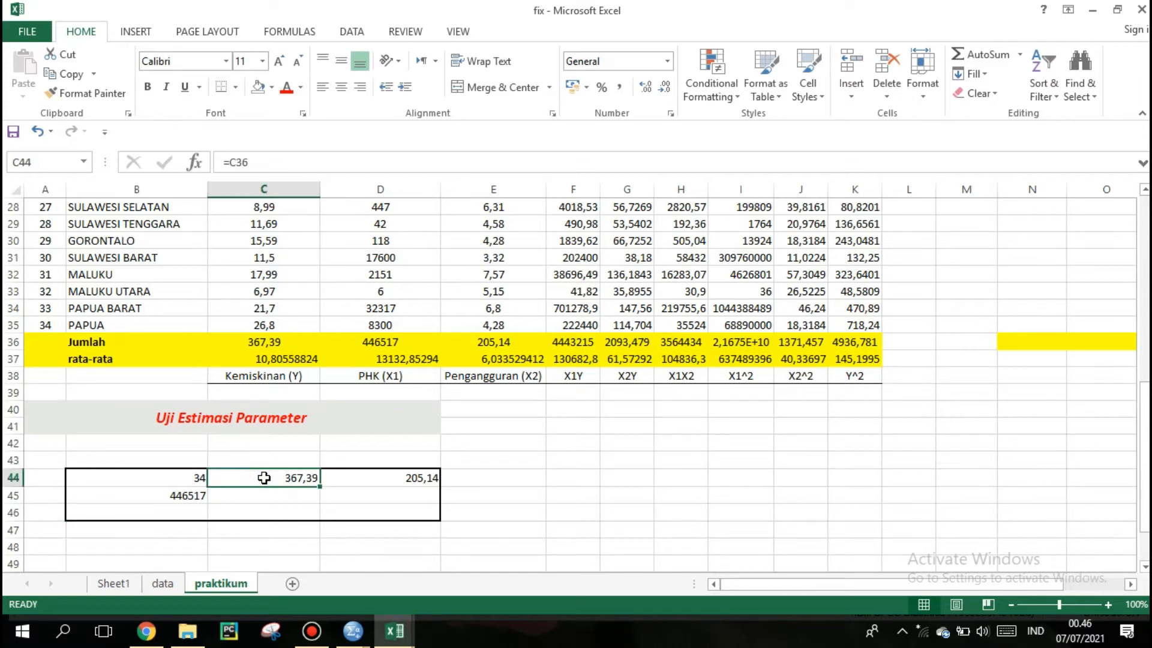
{"action": "left_click", "coordinate": [296, 158]}
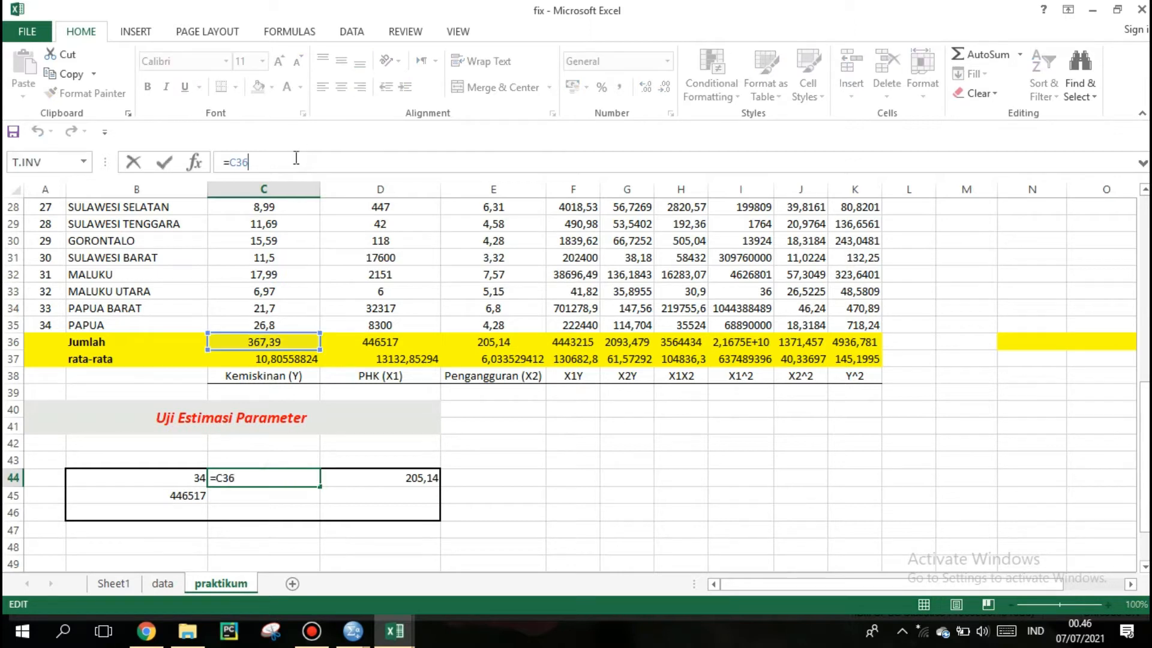
{"action": "left_click", "coordinate": [360, 346]}
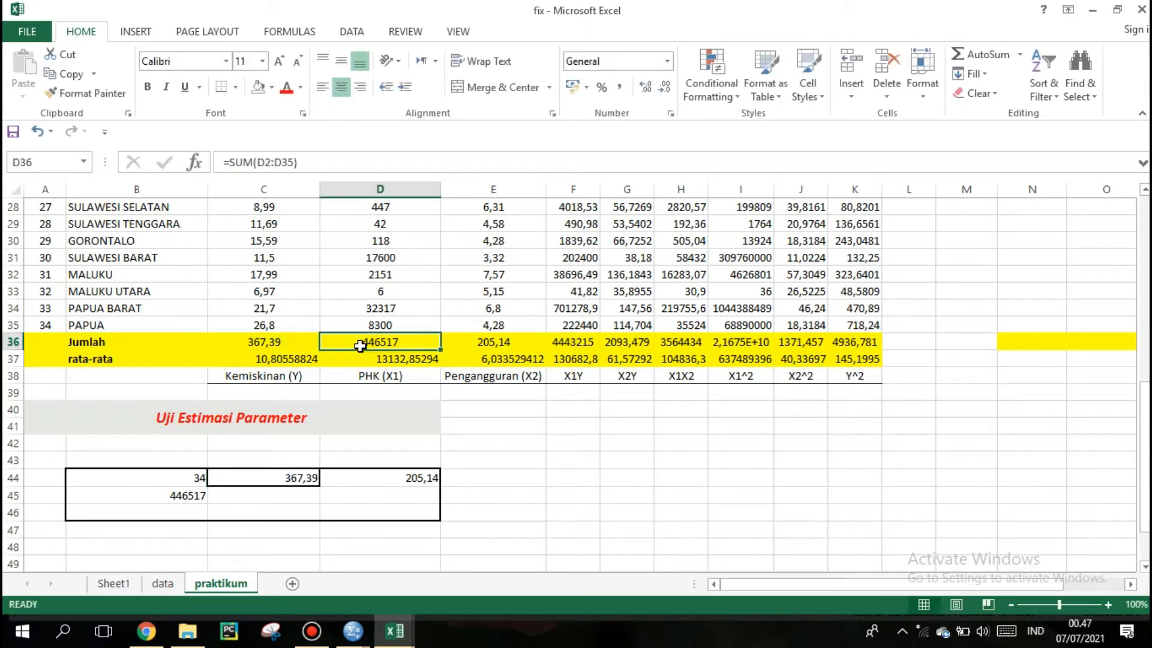
{"action": "left_click", "coordinate": [299, 478]}
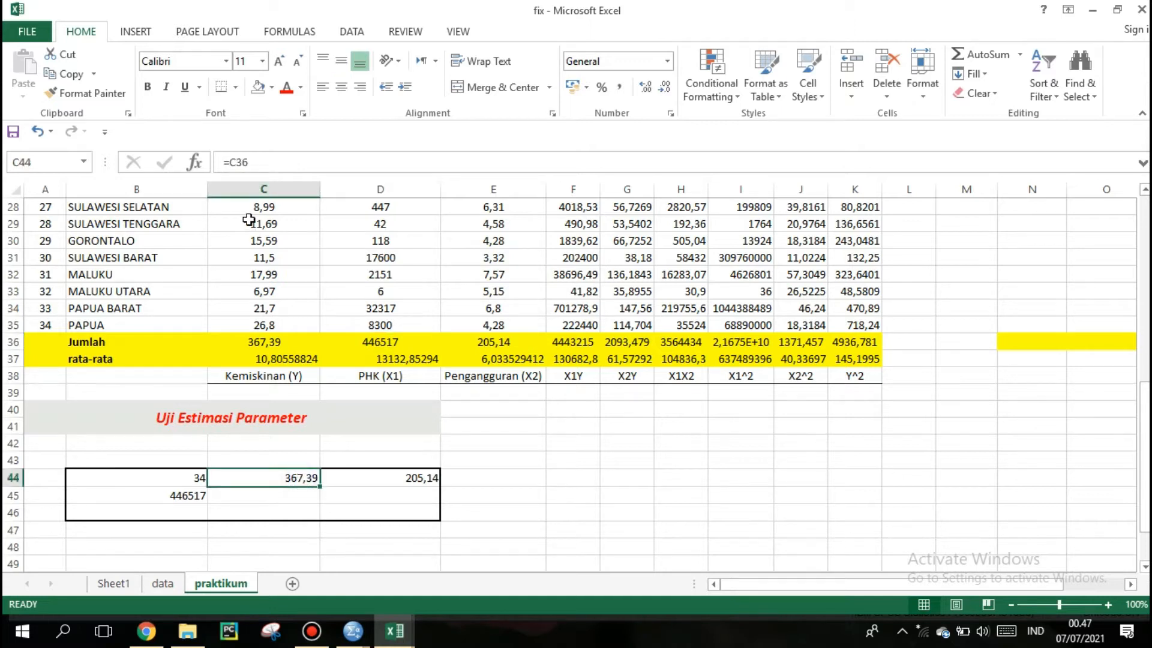
{"action": "left_click_drag", "start_coordinate": [252, 165], "coordinate": [215, 164]}
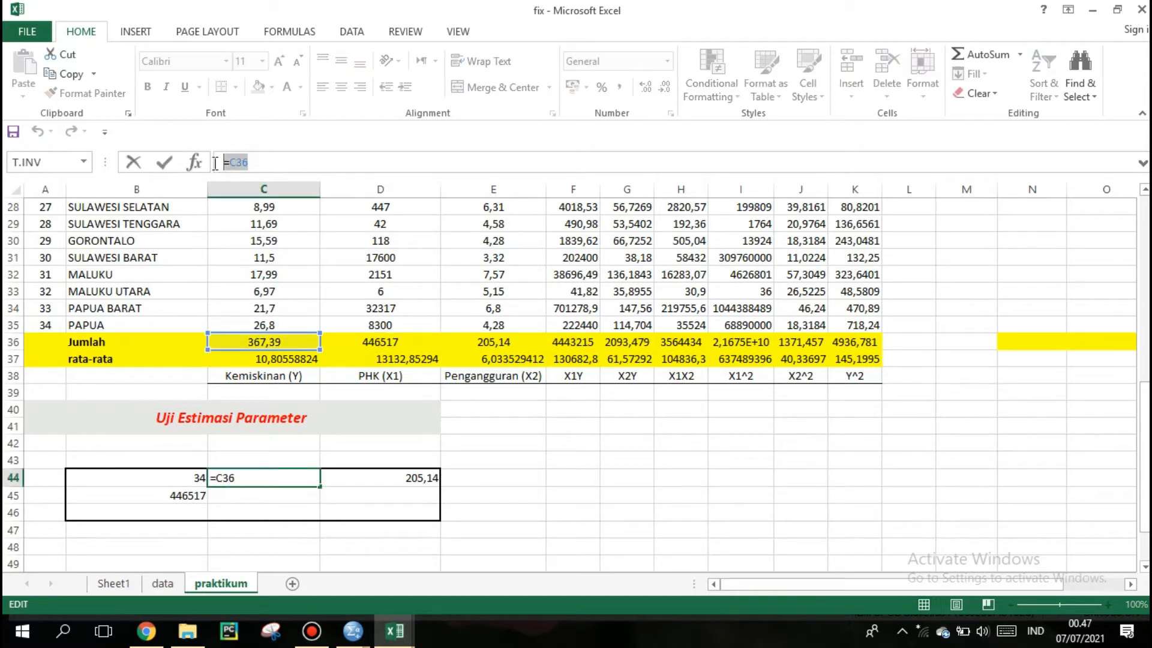
{"action": "key", "text": "BackSpace"}
{"action": "type", "text": "="}
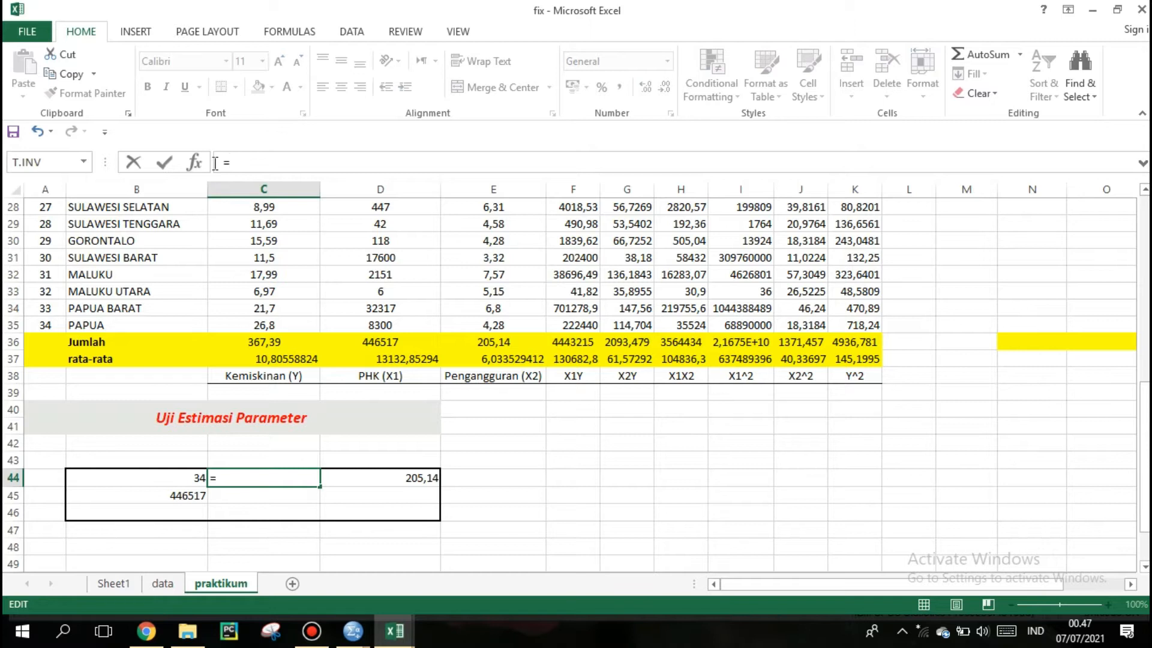
{"action": "left_click", "coordinate": [385, 343]}
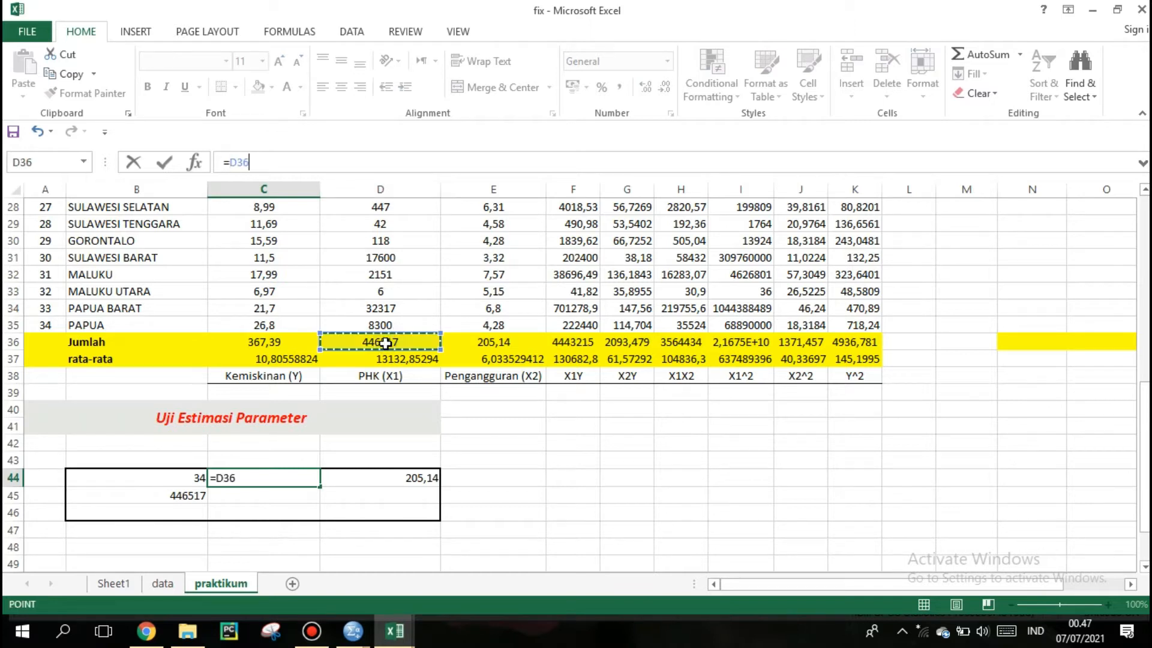
{"action": "key", "text": "Return"}
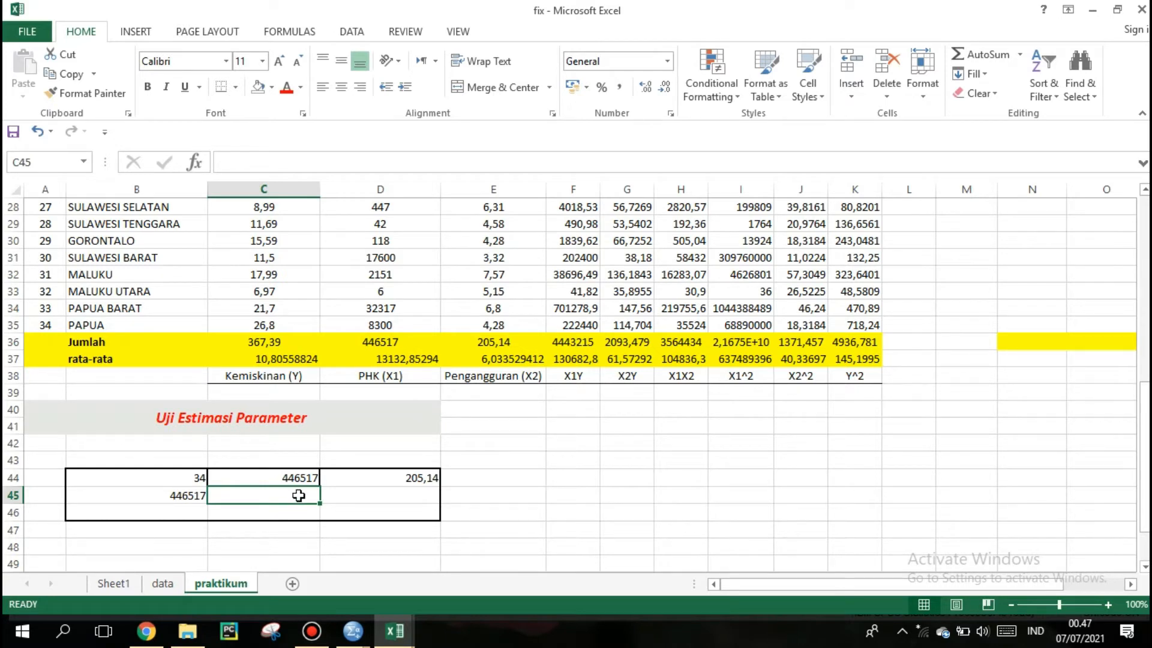
Step: Link matrix cell C45 to the X1^2 total in I36 and widen column I slightly
{"action": "type", "text": "="}
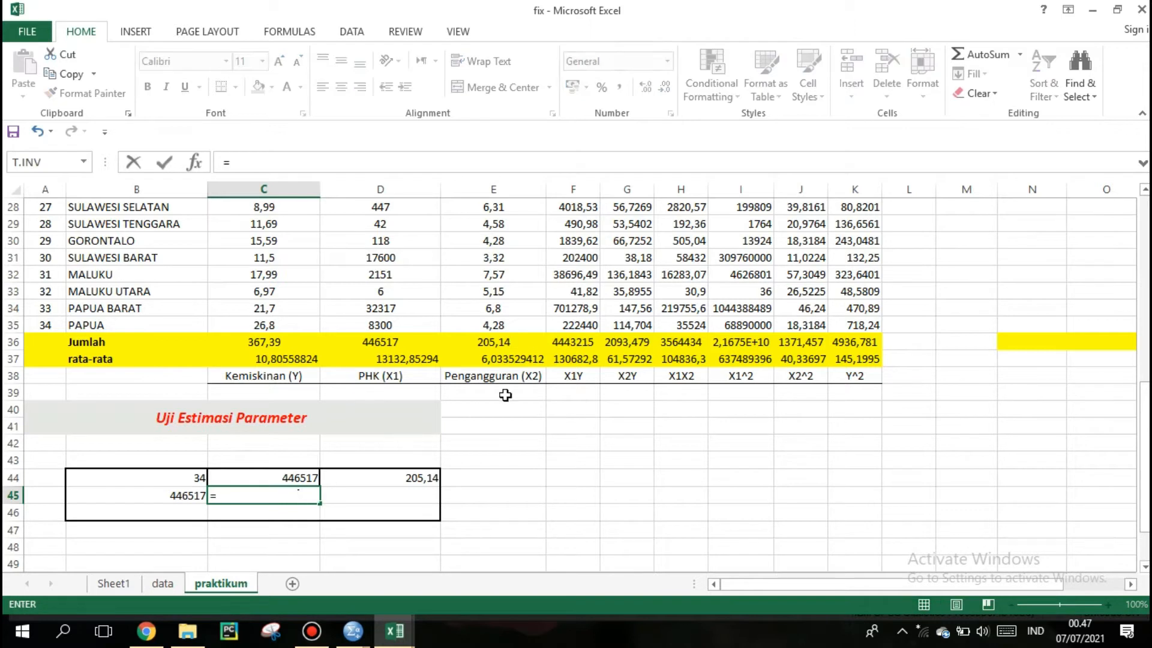
{"action": "left_click", "coordinate": [731, 345]}
{"action": "key", "text": "Return"}
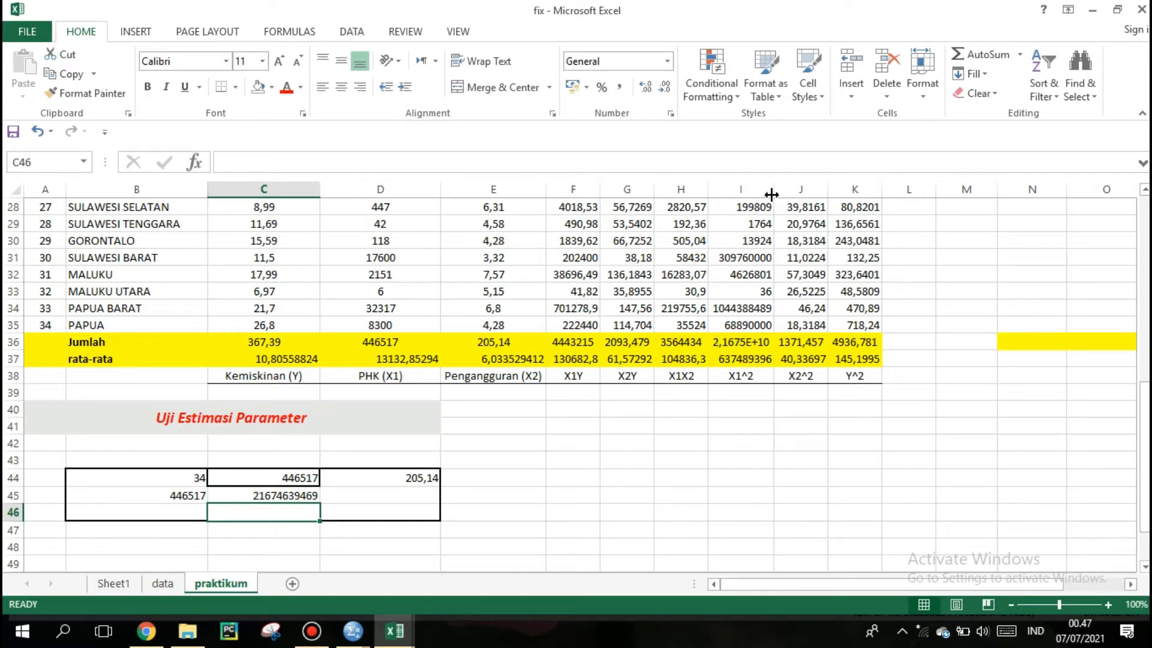
{"action": "left_click_drag", "start_coordinate": [772, 195], "coordinate": [786, 195]}
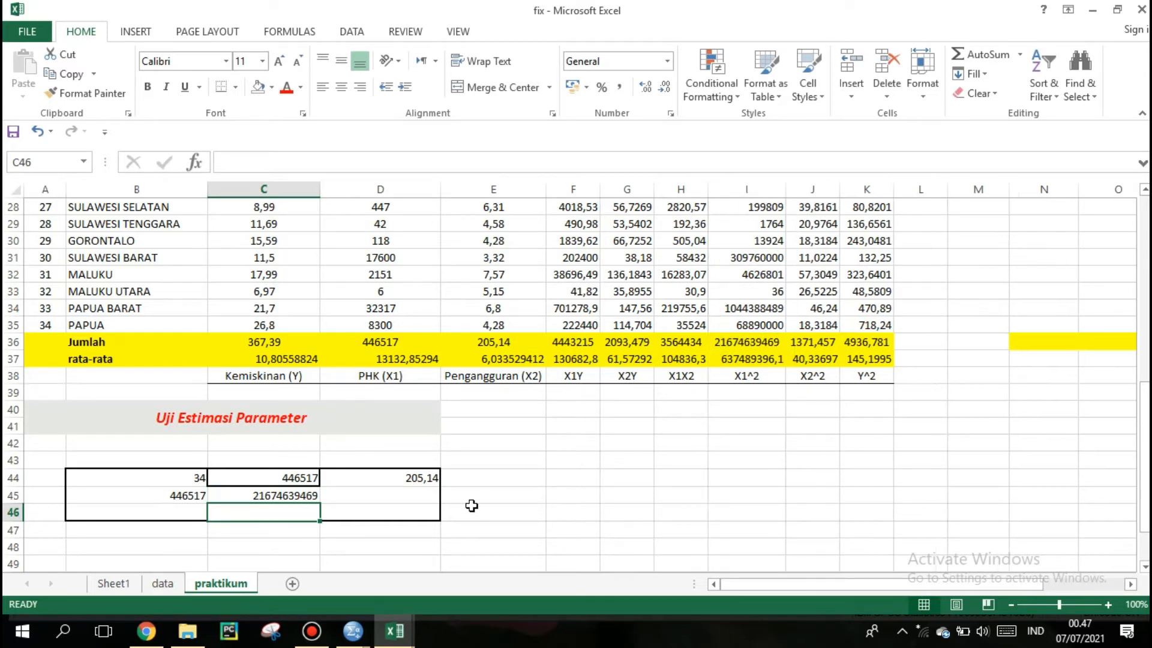
Step: Link matrix cell D45 to the X1X2 total in H36
{"action": "left_click", "coordinate": [422, 493]}
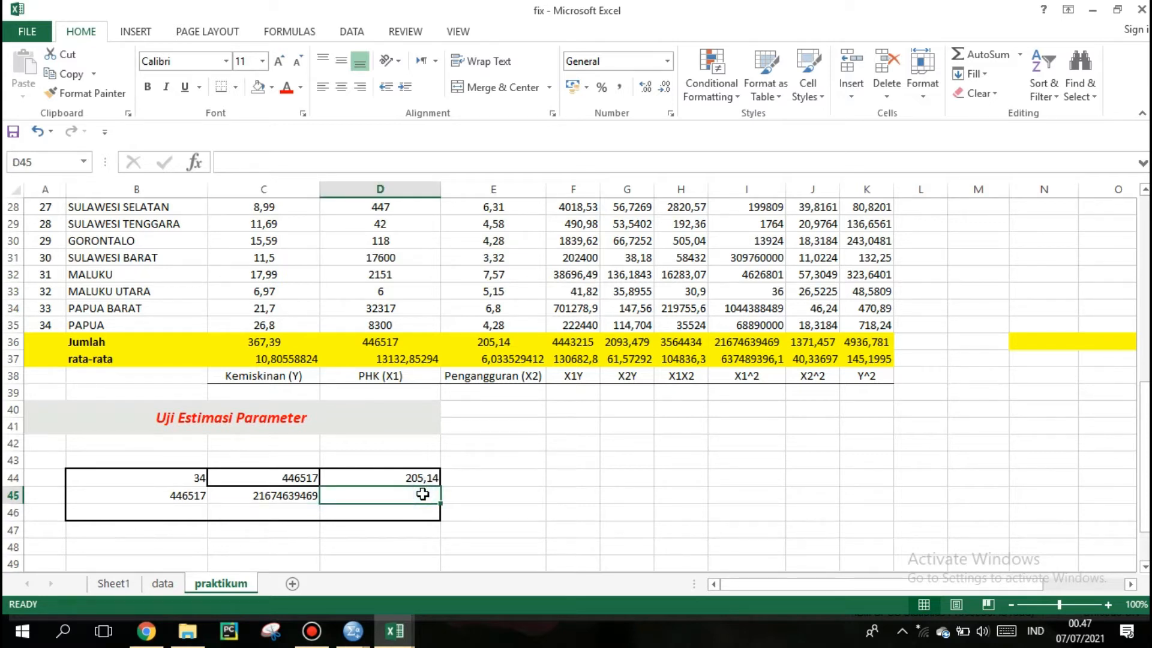
{"action": "type", "text": "="}
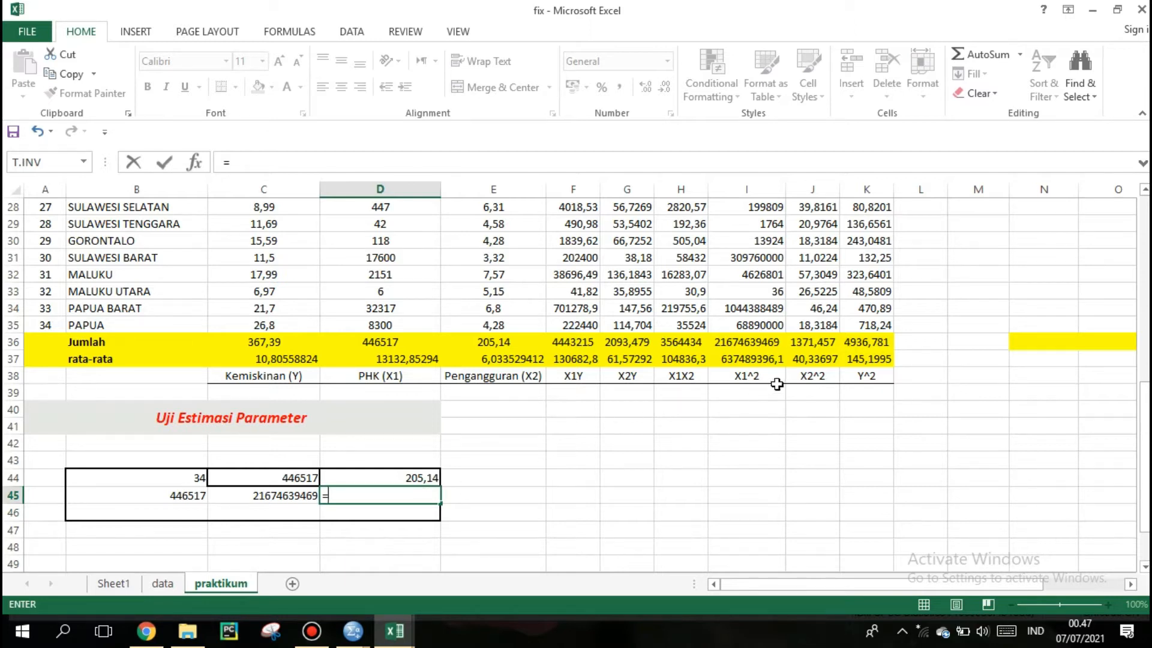
{"action": "left_click", "coordinate": [681, 344]}
{"action": "key", "text": "Return"}
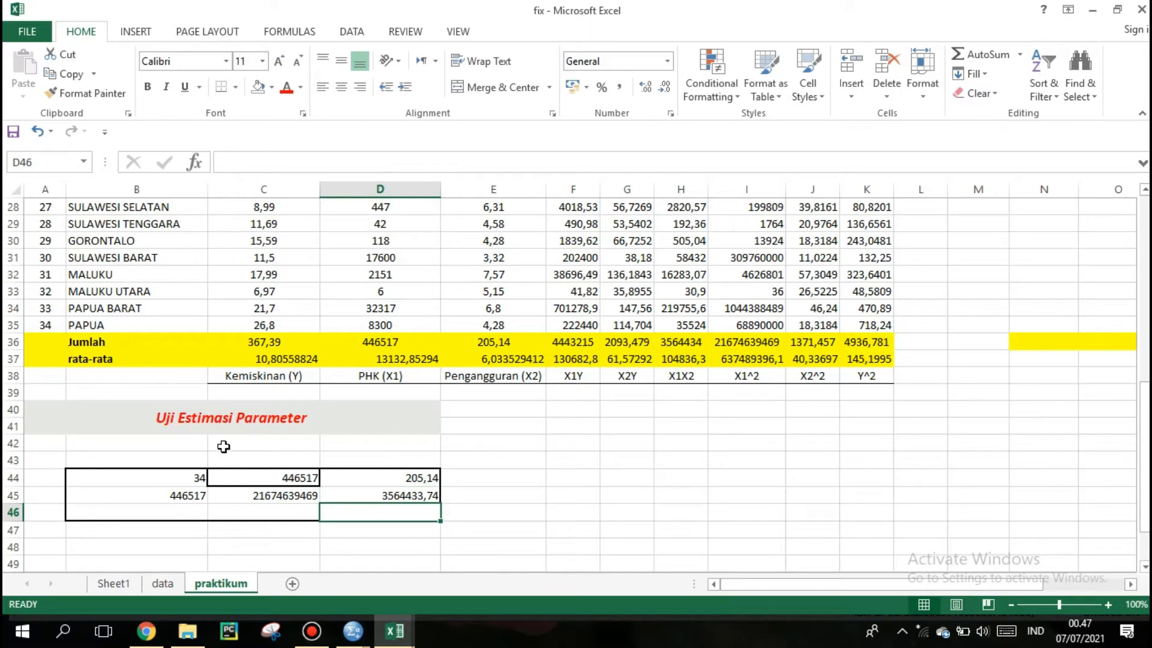
Step: Link matrix cell B46 to the Pengangguran (X2) total in E36 and C46 to the X1X2 total in H36
{"action": "left_click", "coordinate": [157, 514]}
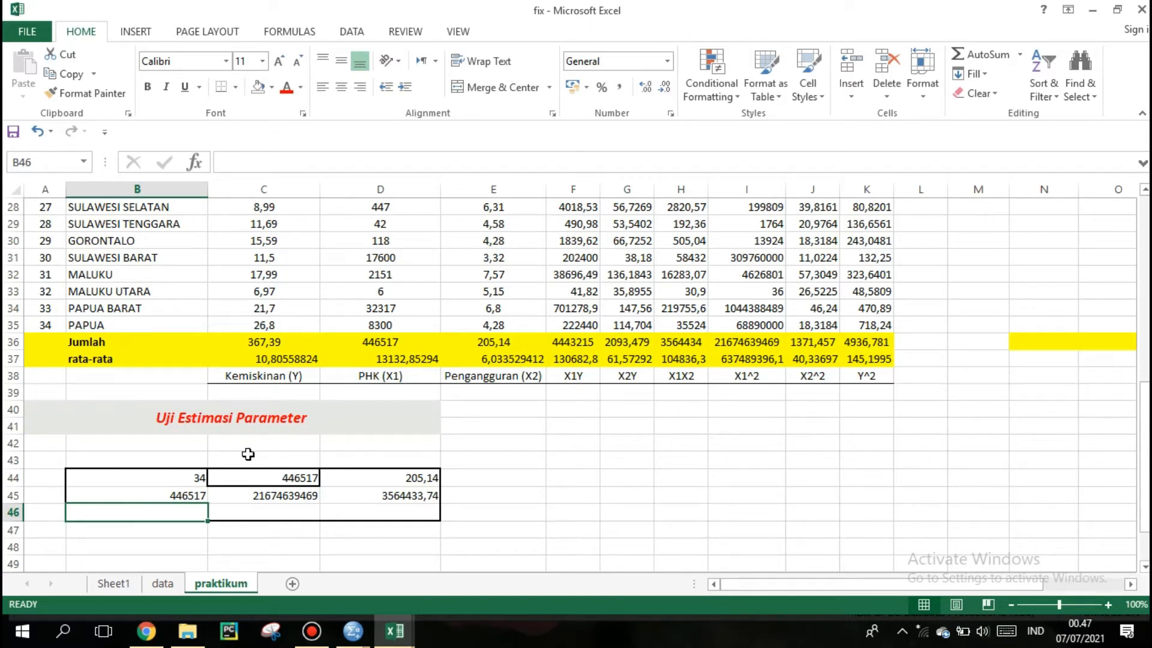
{"action": "type", "text": "="}
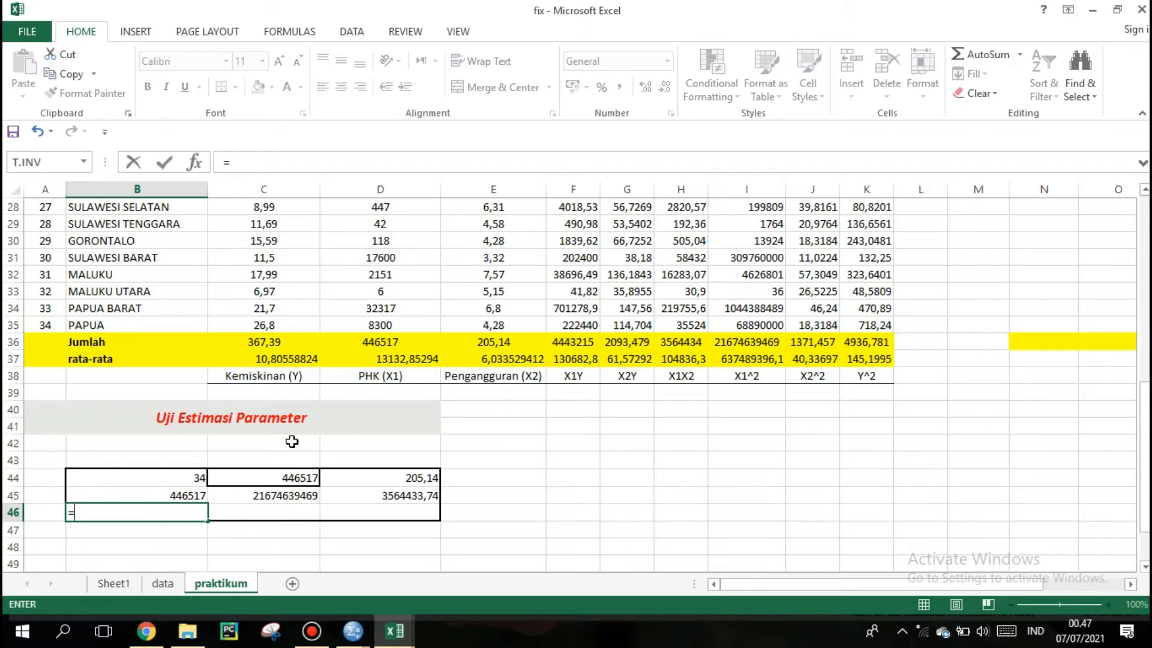
{"action": "left_click", "coordinate": [500, 341]}
{"action": "key", "text": "Return"}
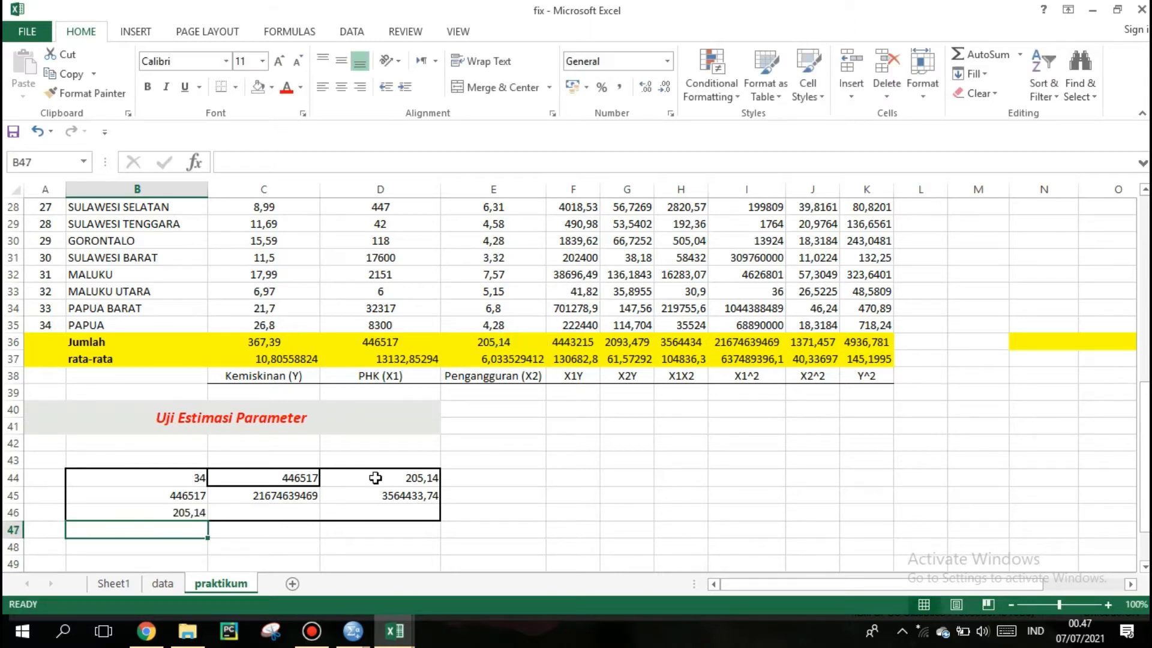
{"action": "left_click", "coordinate": [310, 510]}
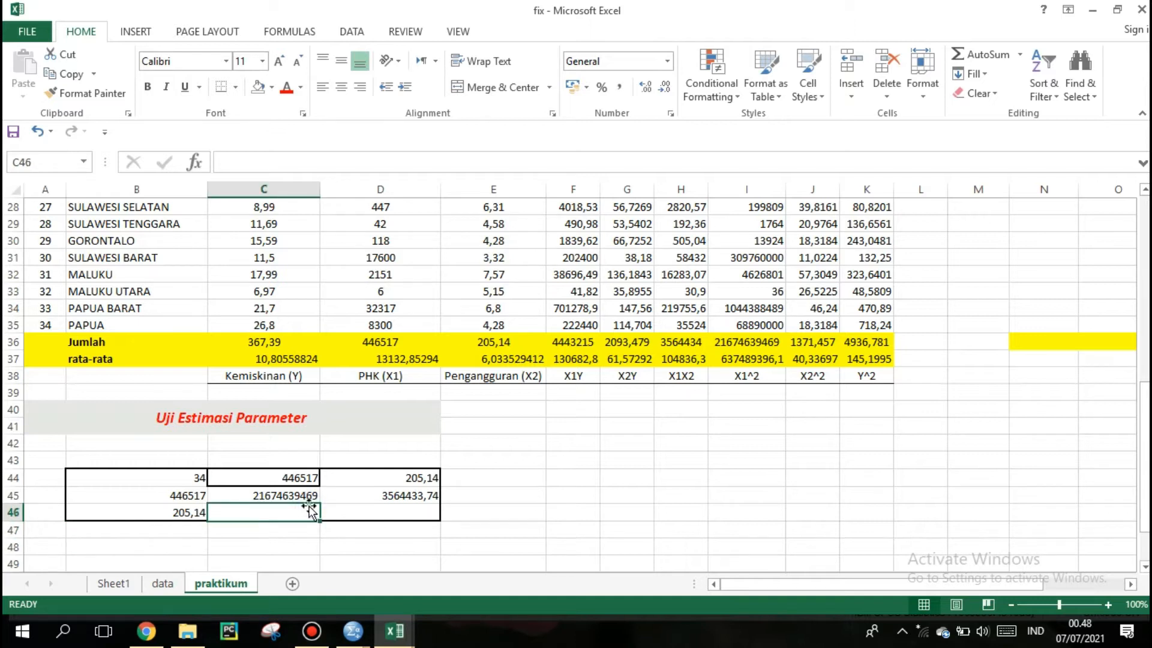
{"action": "type", "text": "="}
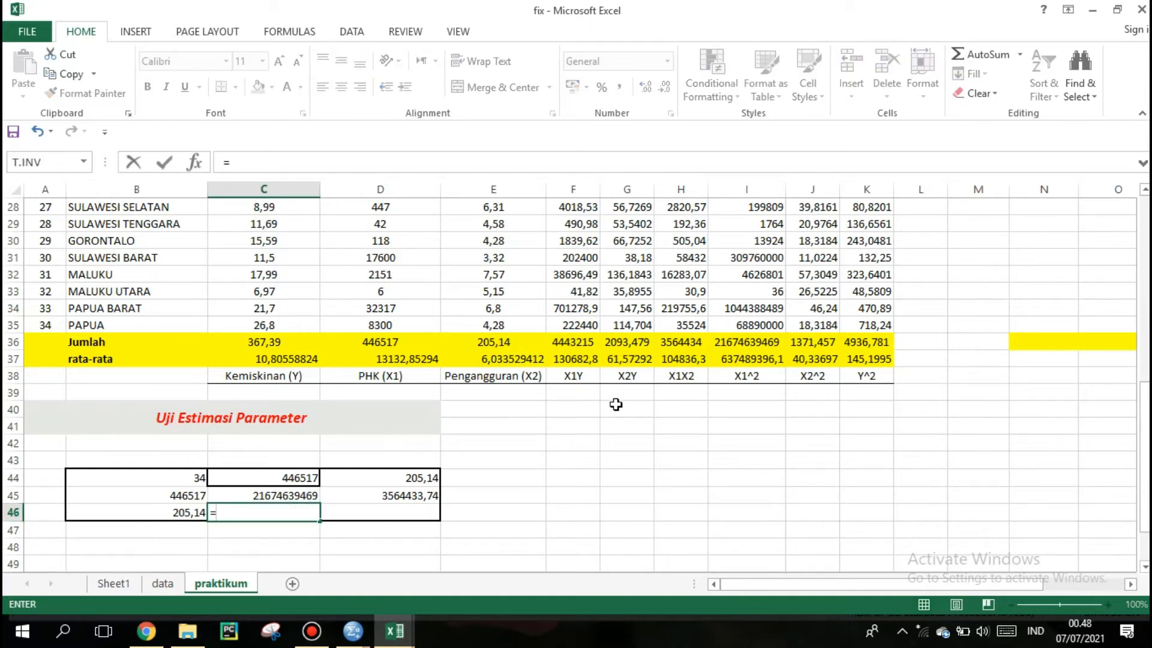
{"action": "left_click", "coordinate": [681, 344]}
{"action": "key", "text": "Return"}
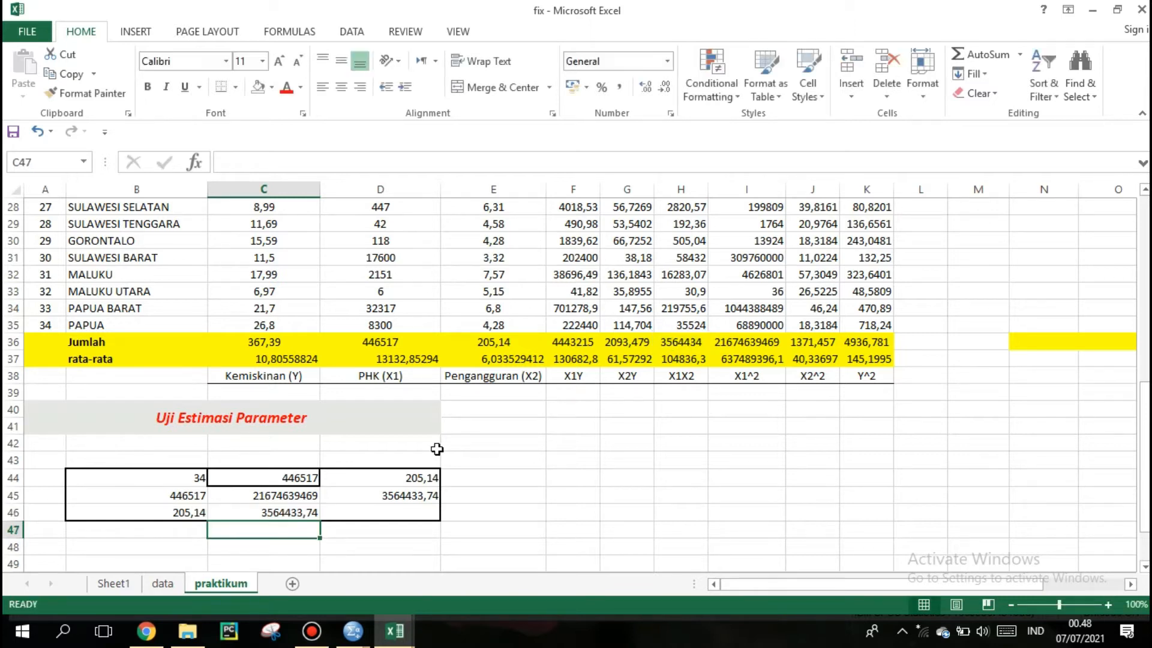
Step: Link matrix cell D46 to the X2^2 total in J36
{"action": "left_click", "coordinate": [385, 512]}
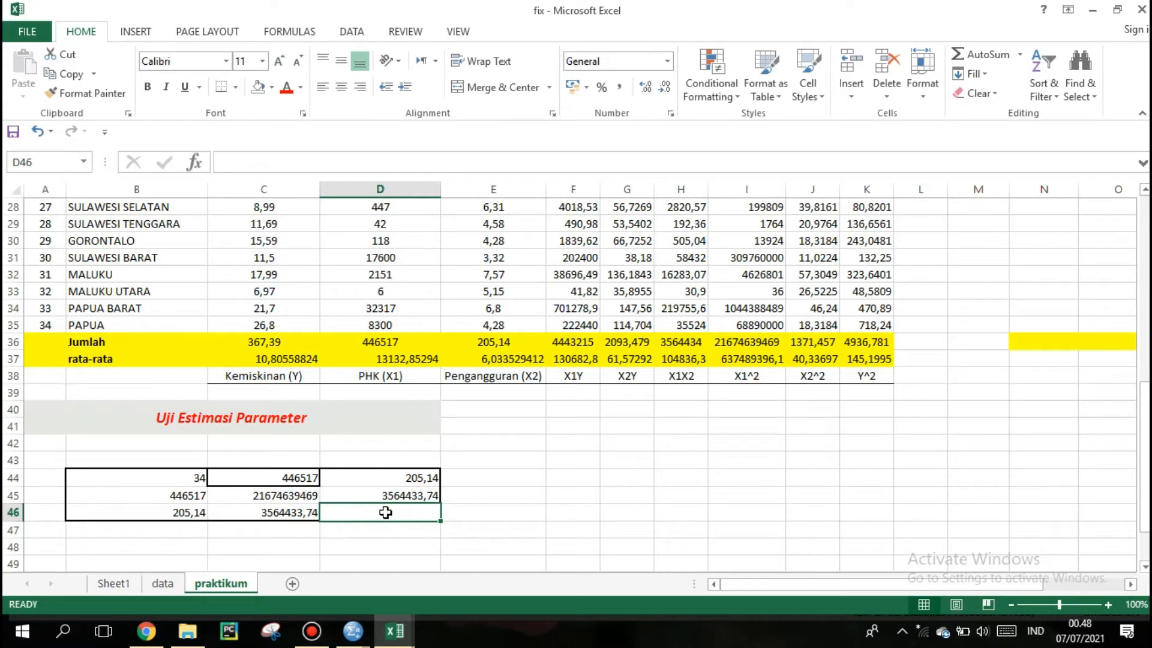
{"action": "type", "text": "="}
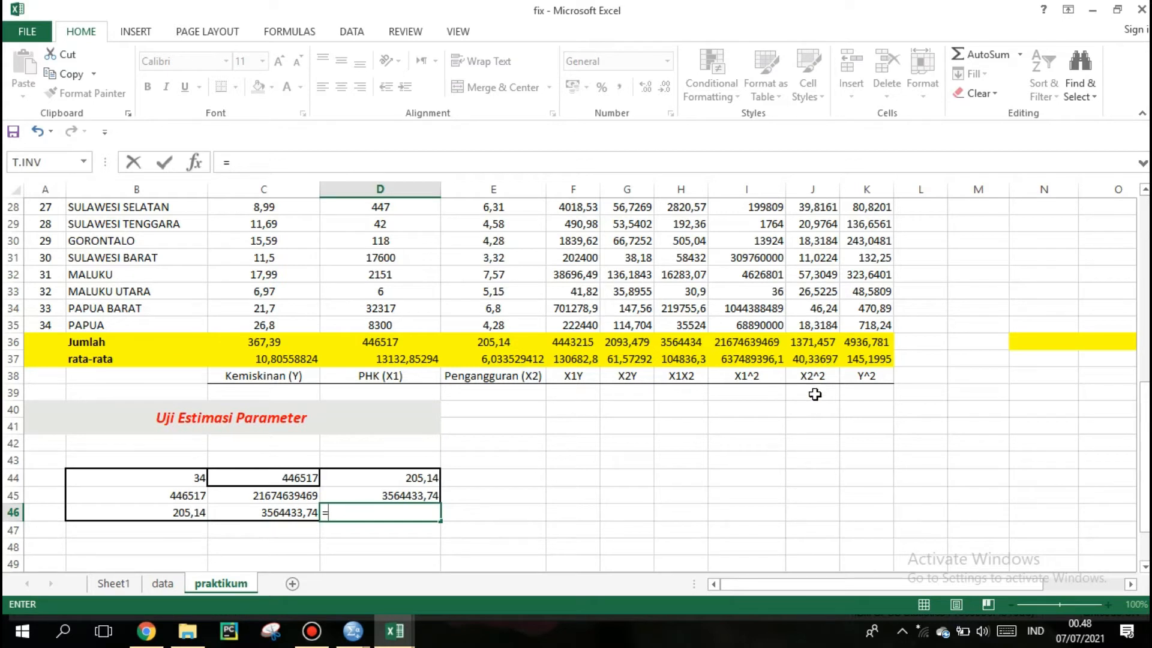
{"action": "left_click", "coordinate": [817, 343]}
{"action": "key", "text": "Return"}
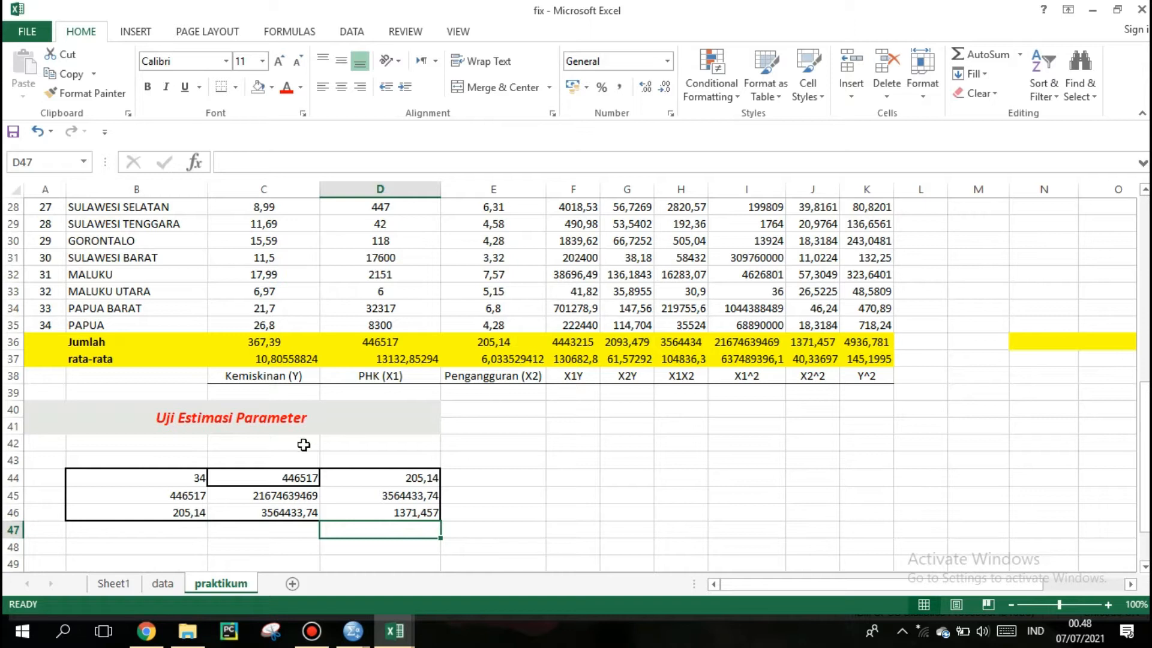
Step: Remove the border from cell C44 and apply a thick box border around the matrix B44:D46
{"action": "left_click", "coordinate": [246, 476]}
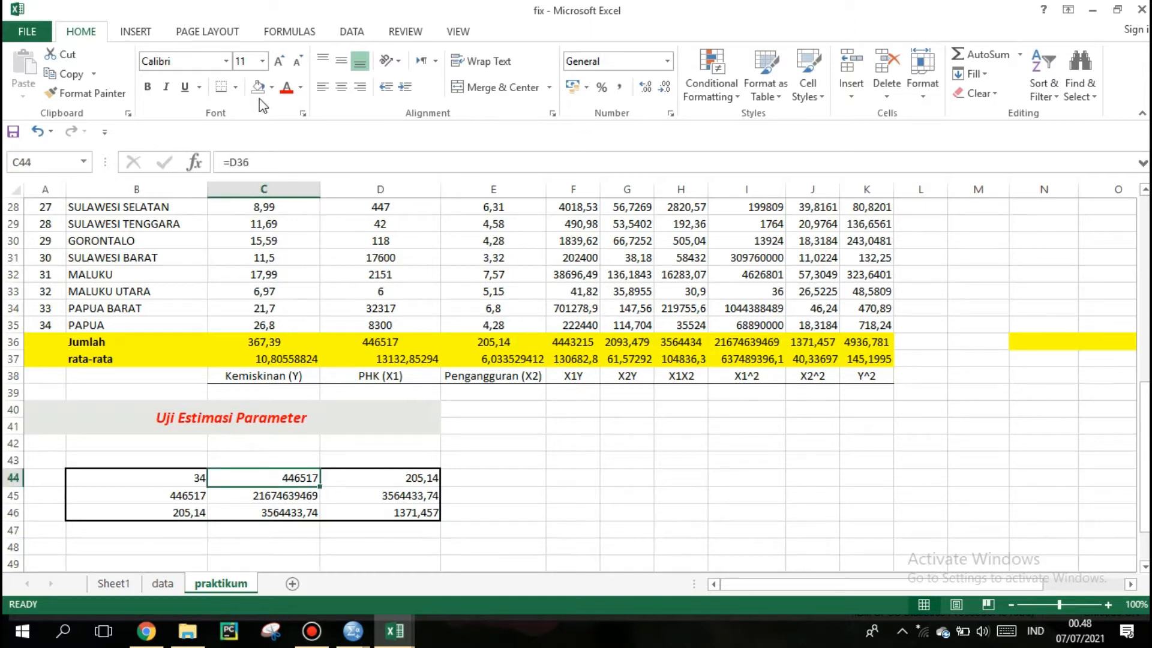
{"action": "left_click", "coordinate": [235, 88]}
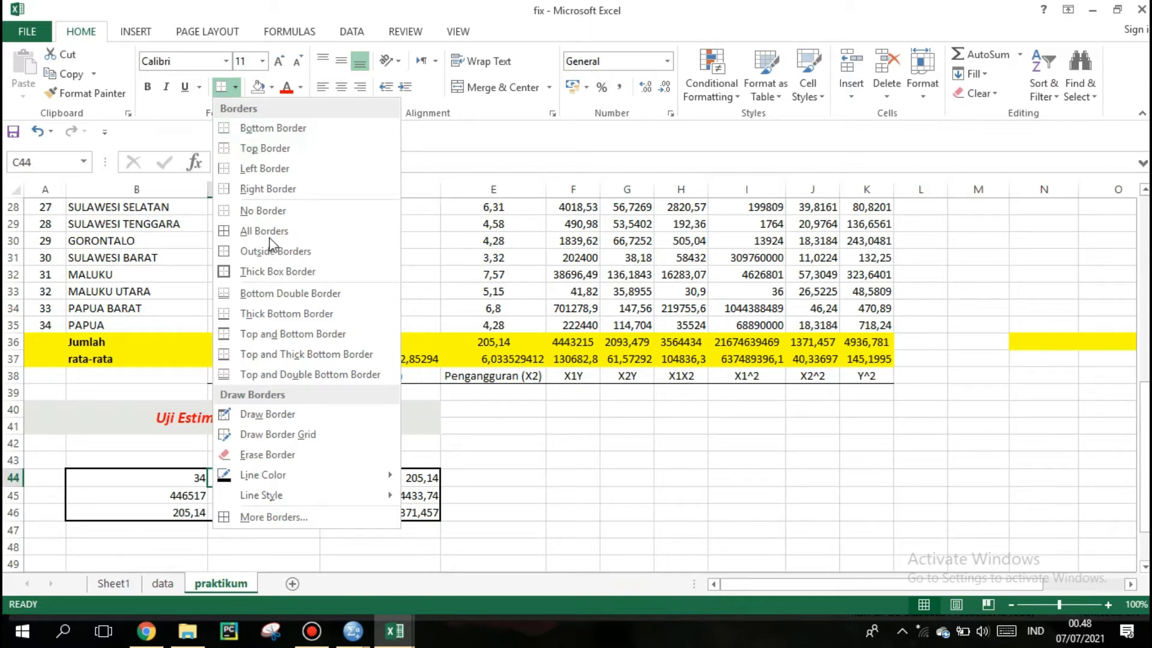
{"action": "left_click", "coordinate": [268, 210]}
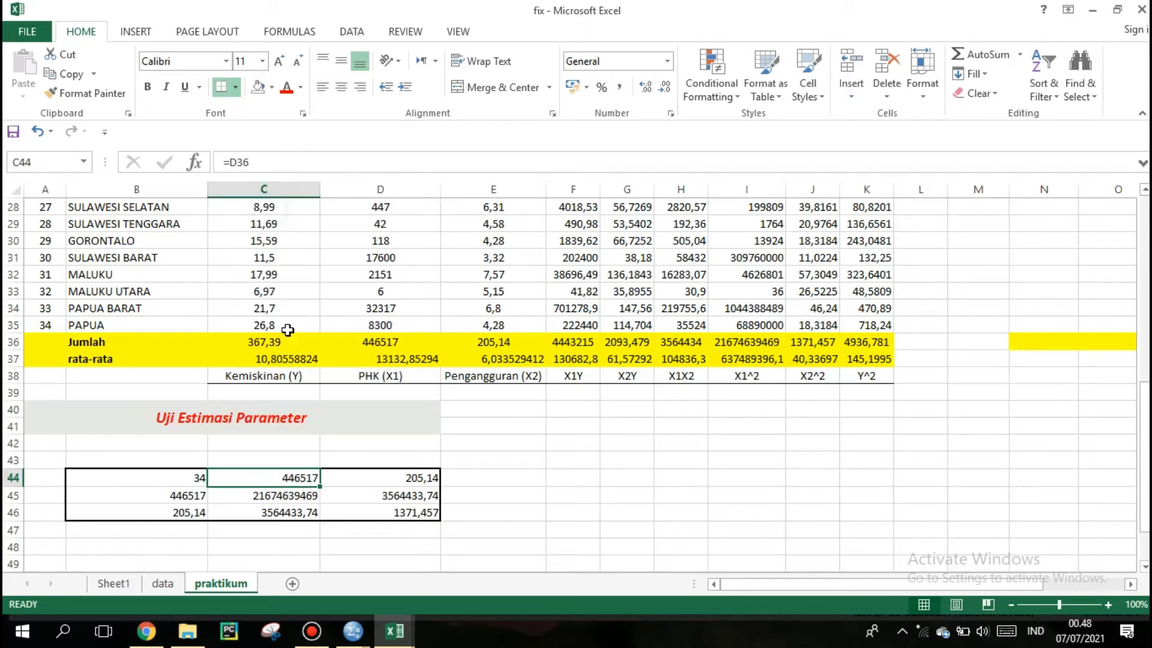
{"action": "left_click", "coordinate": [271, 543]}
{"action": "left_click_drag", "start_coordinate": [188, 476], "coordinate": [328, 507]}
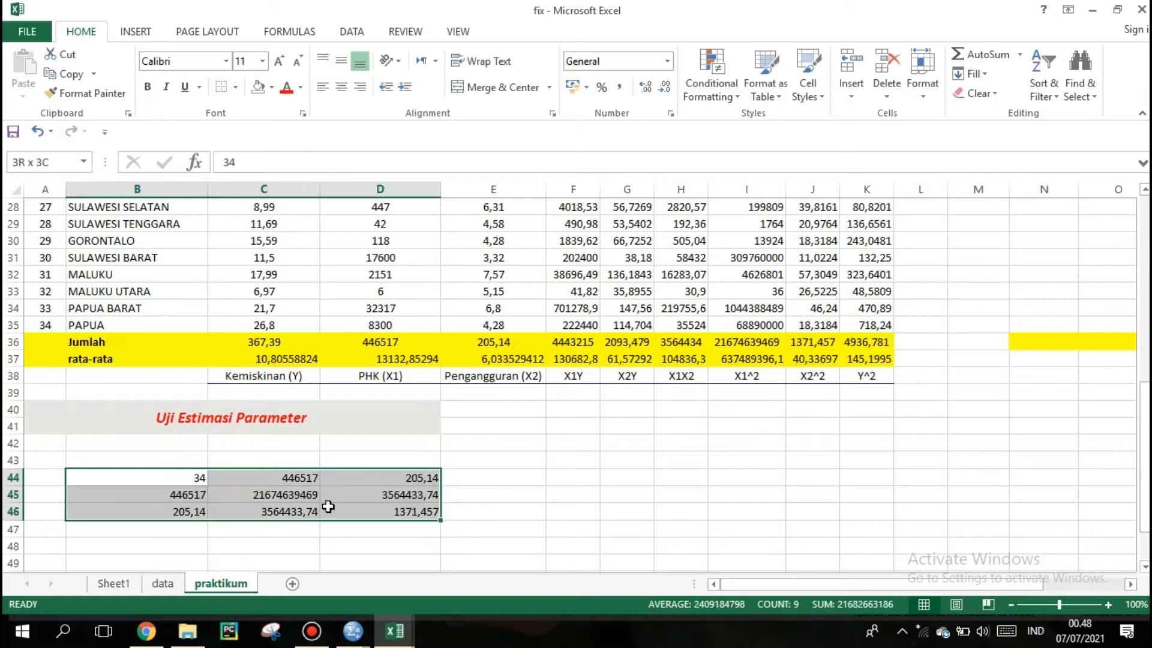
{"action": "left_click", "coordinate": [238, 87]}
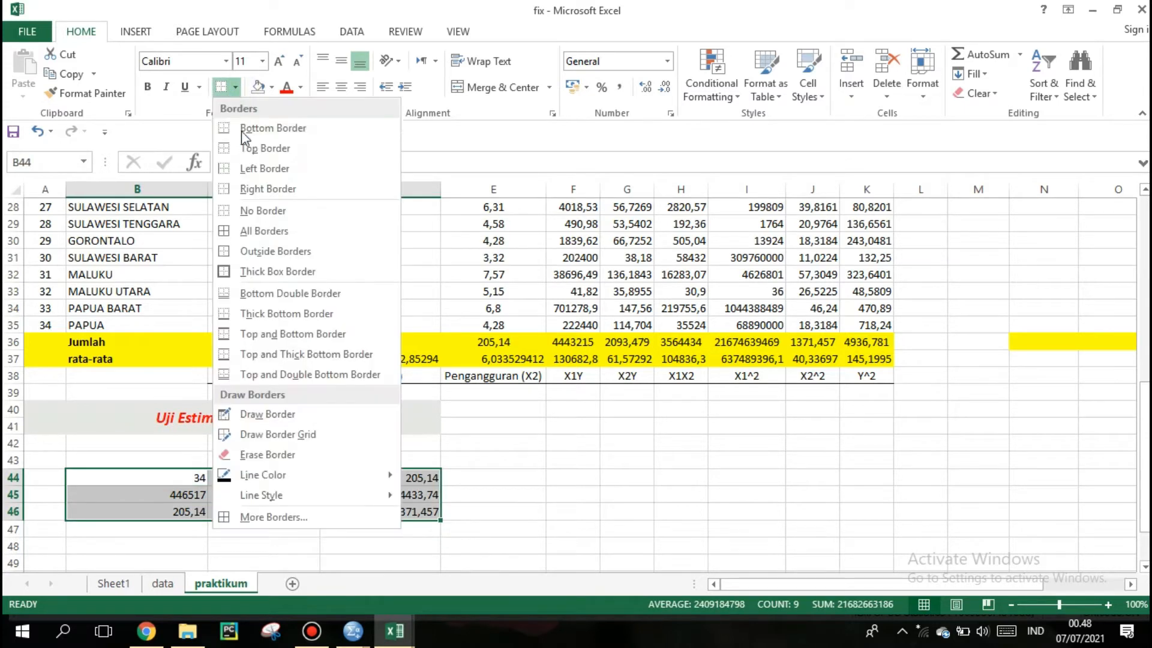
{"action": "left_click", "coordinate": [275, 281]}
{"action": "left_click", "coordinate": [483, 493]}
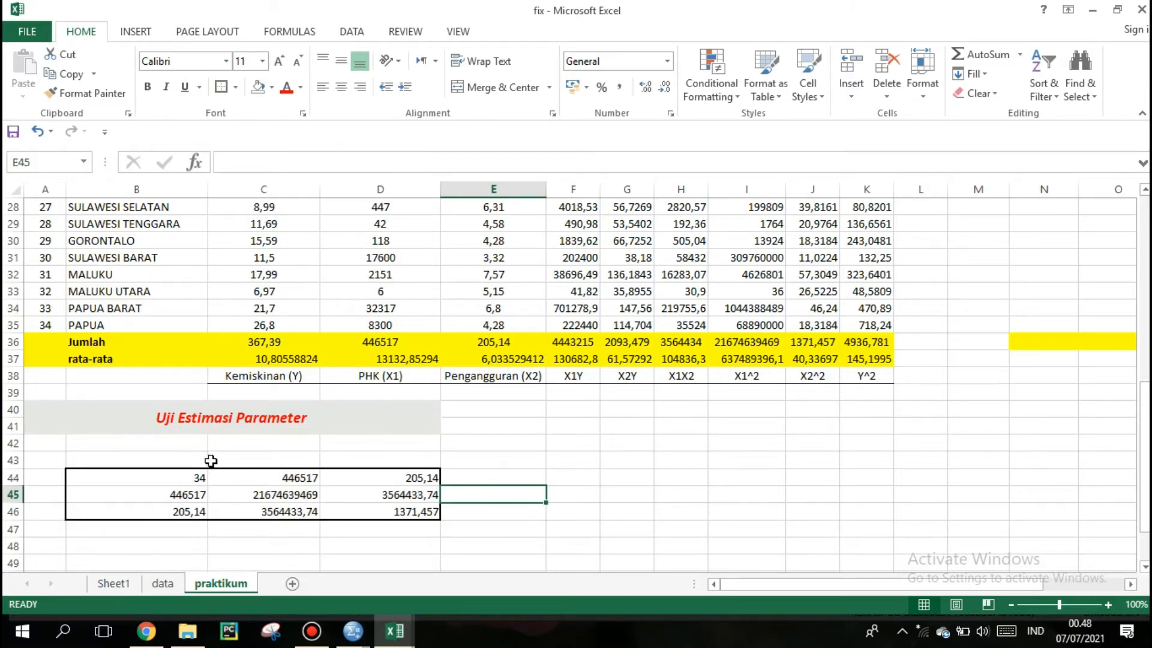
Step: Merge and center cells B43:D43 directly above the matrix
{"action": "left_click_drag", "start_coordinate": [203, 459], "coordinate": [340, 458]}
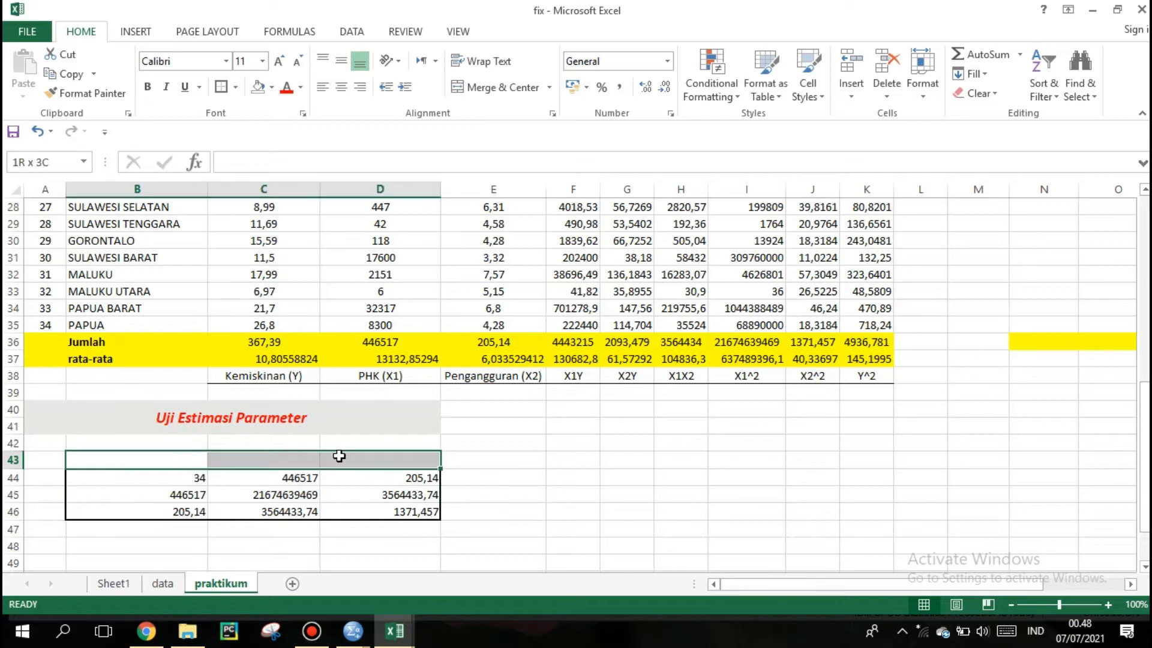
{"action": "left_click", "coordinate": [478, 87]}
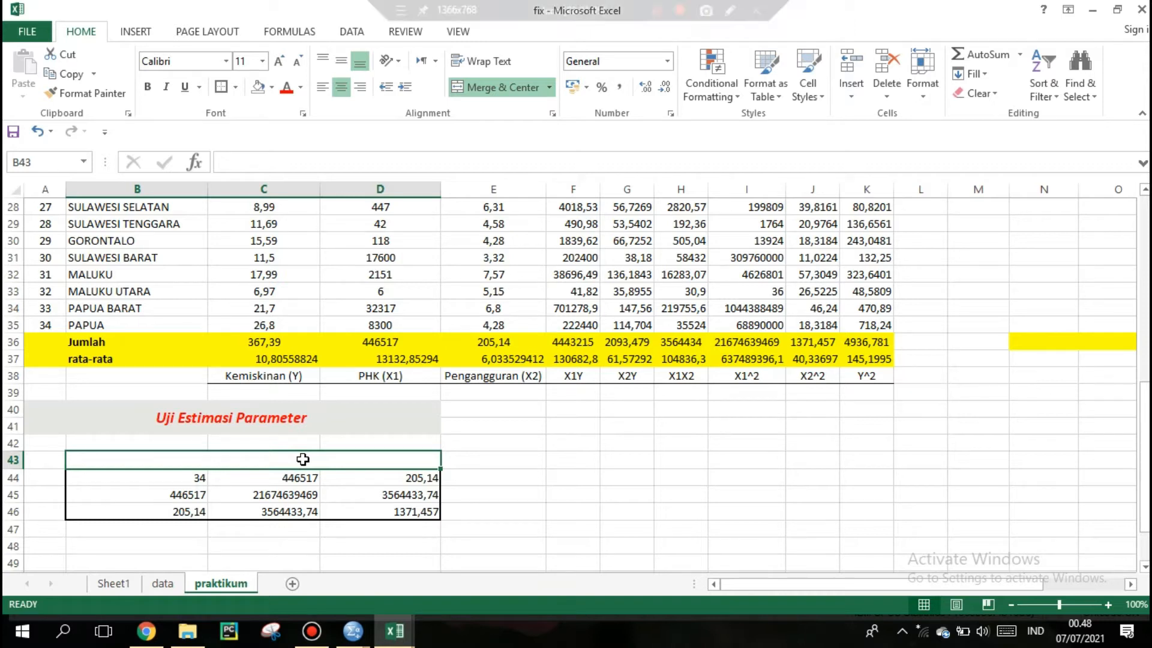
{"action": "type", "text": "x"}
{"action": "key", "text": "BackSpace"}
{"action": "key", "text": "Right"}
{"action": "type", "text": "x"}
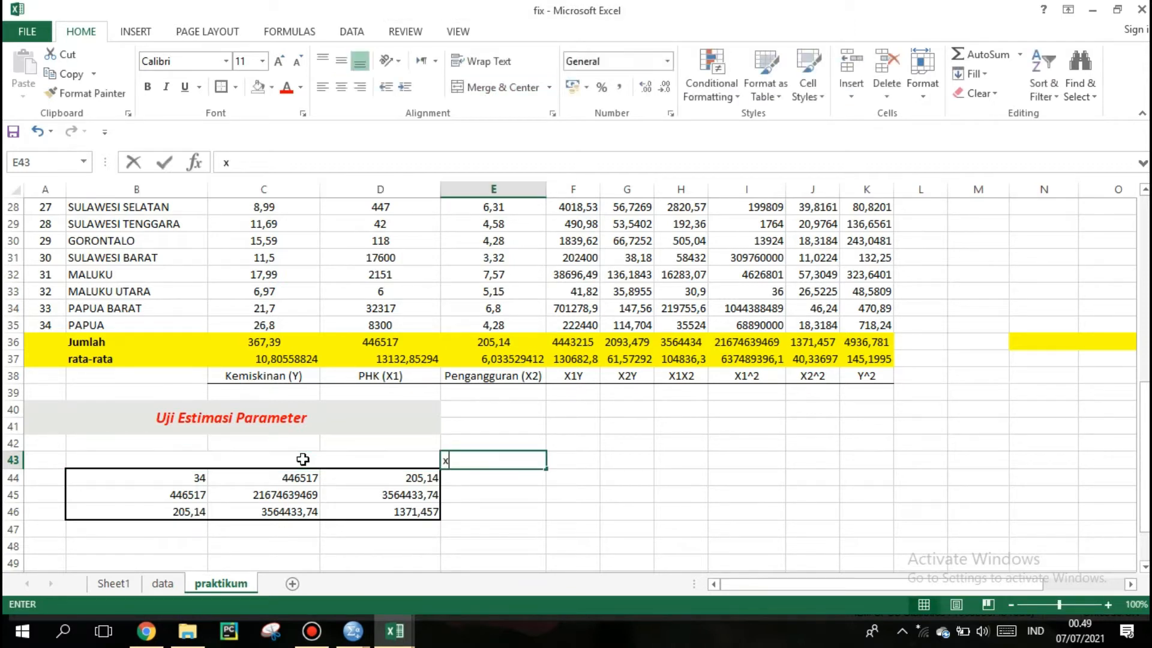
{"action": "key", "text": "BackSpace"}
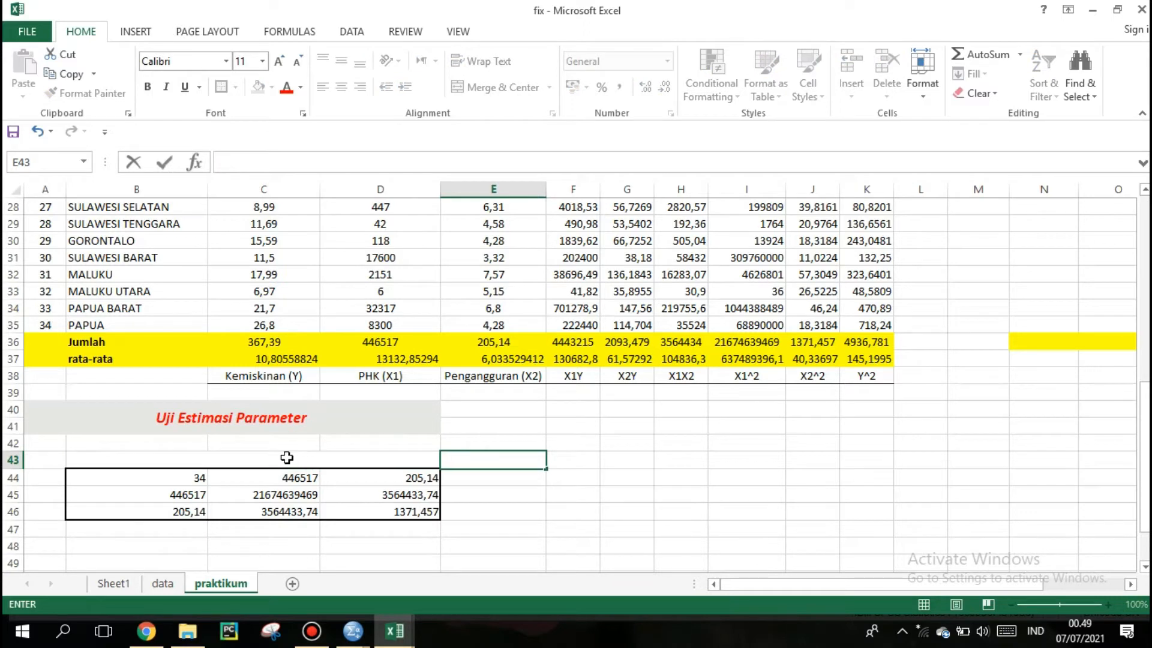
{"action": "left_click", "coordinate": [286, 458]}
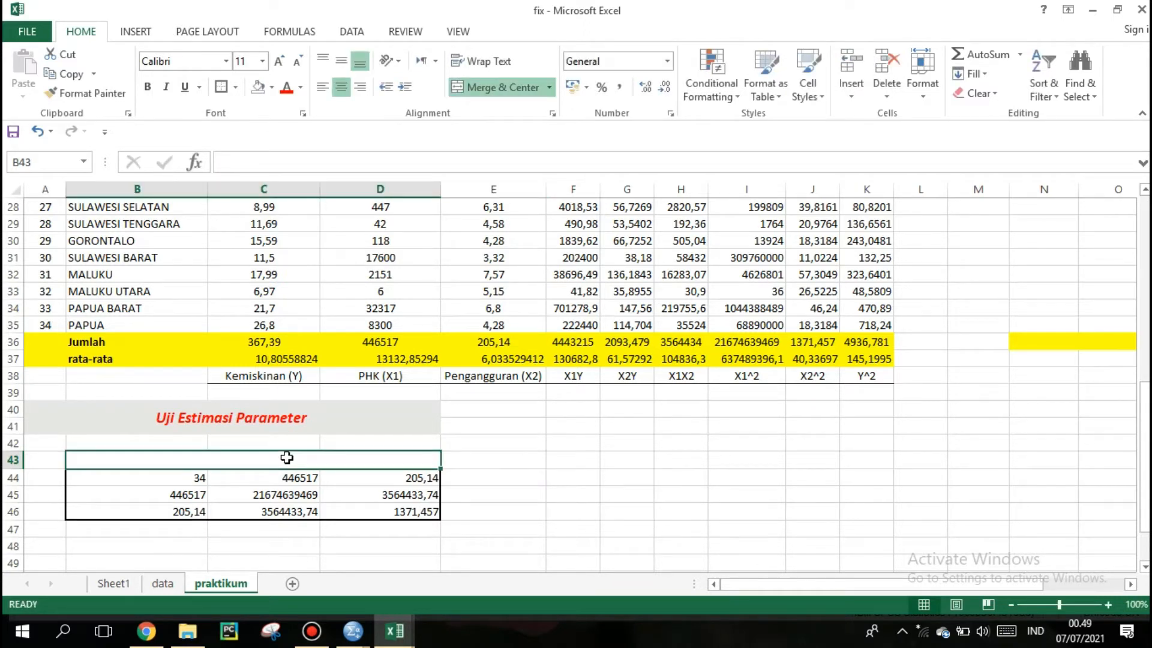
{"action": "key", "text": "Right"}
{"action": "key", "text": "BackSpace"}
{"action": "left_click", "coordinate": [286, 458]}
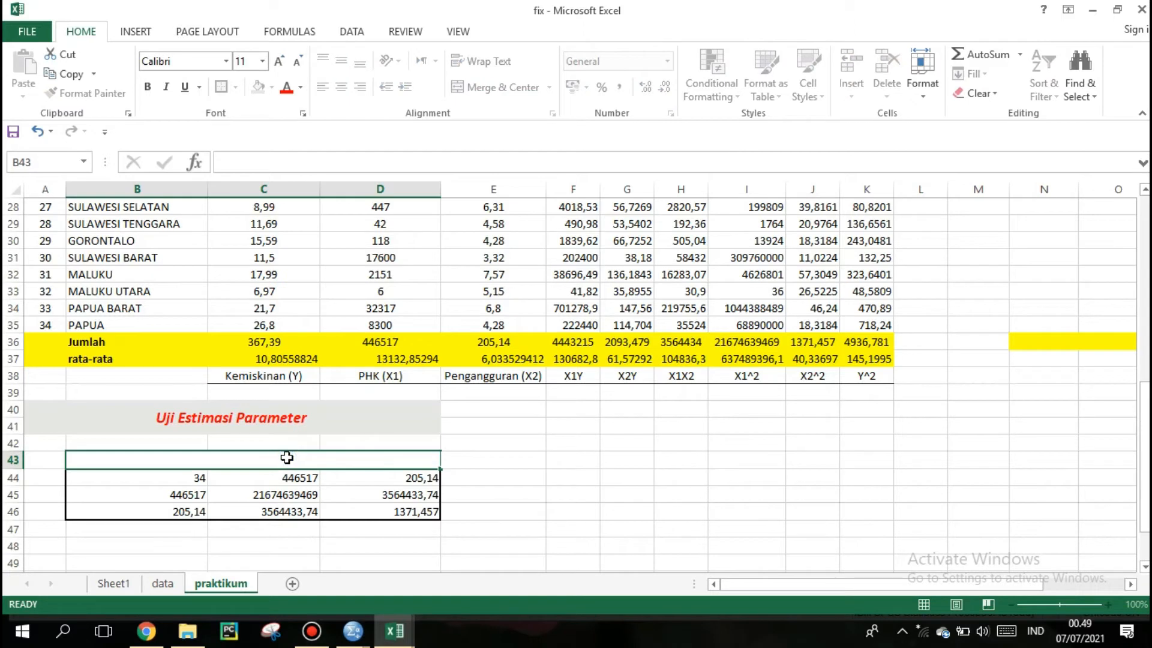
{"action": "key", "text": "Right"}
{"action": "type", "text": "x"}
Step: Enter the heading X'X in the merged cell B43 and clear the stray x from E43
{"action": "left_click", "coordinate": [287, 458]}
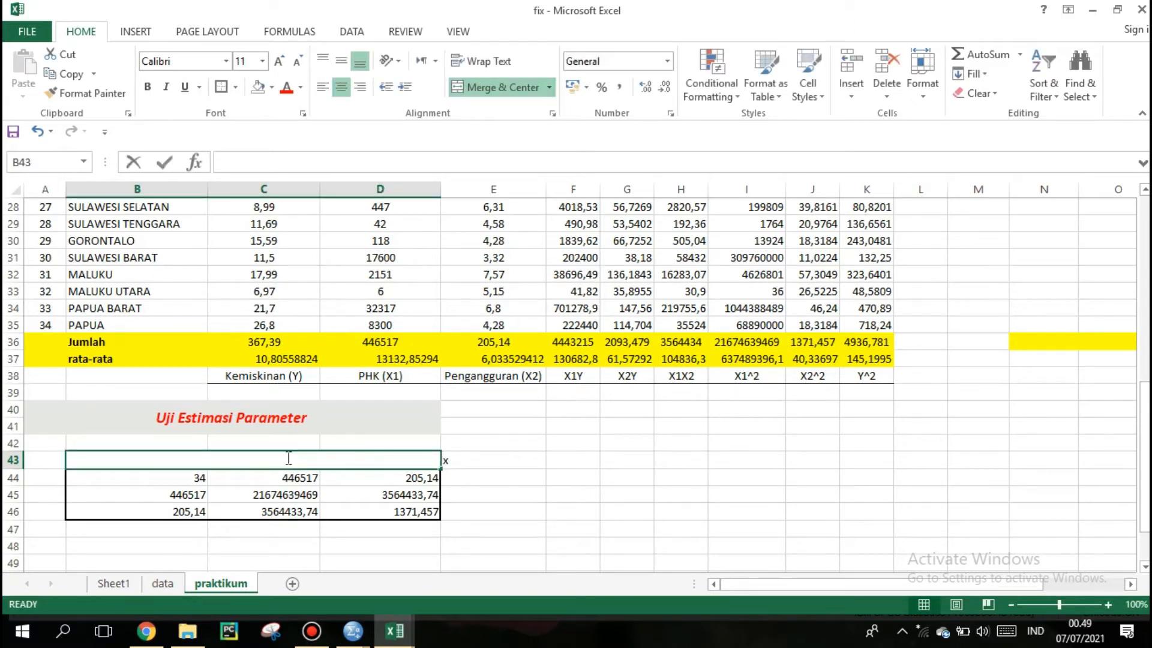
{"action": "key", "text": "BackSpace"}
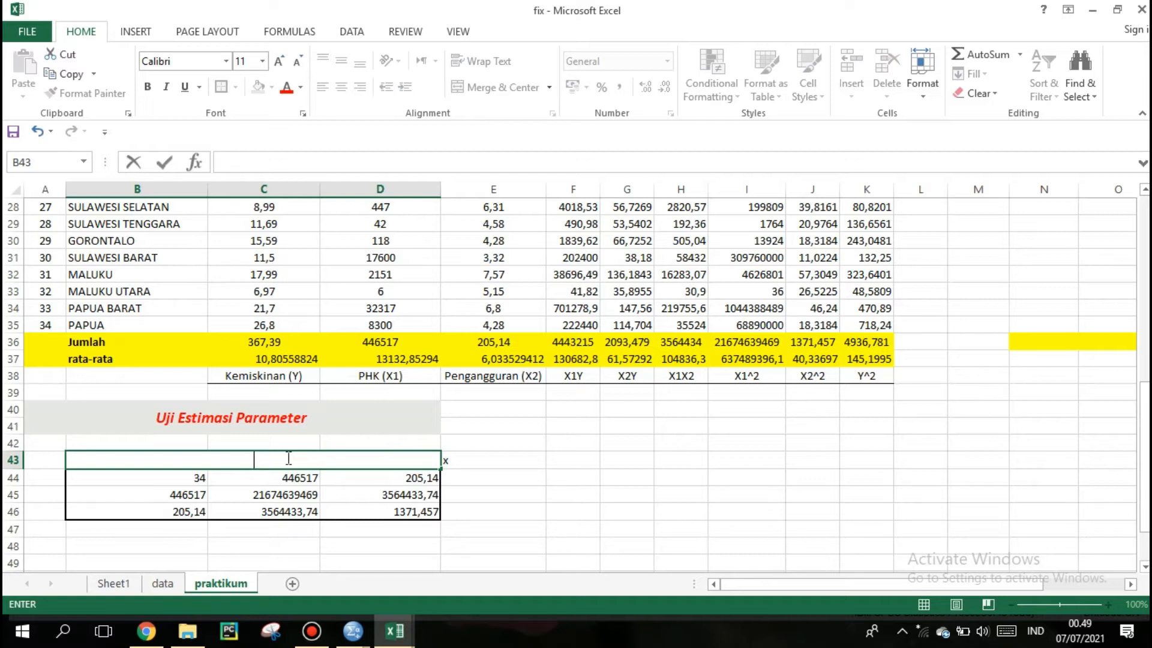
{"action": "type", "text": "X'X"}
{"action": "left_click", "coordinate": [477, 462]}
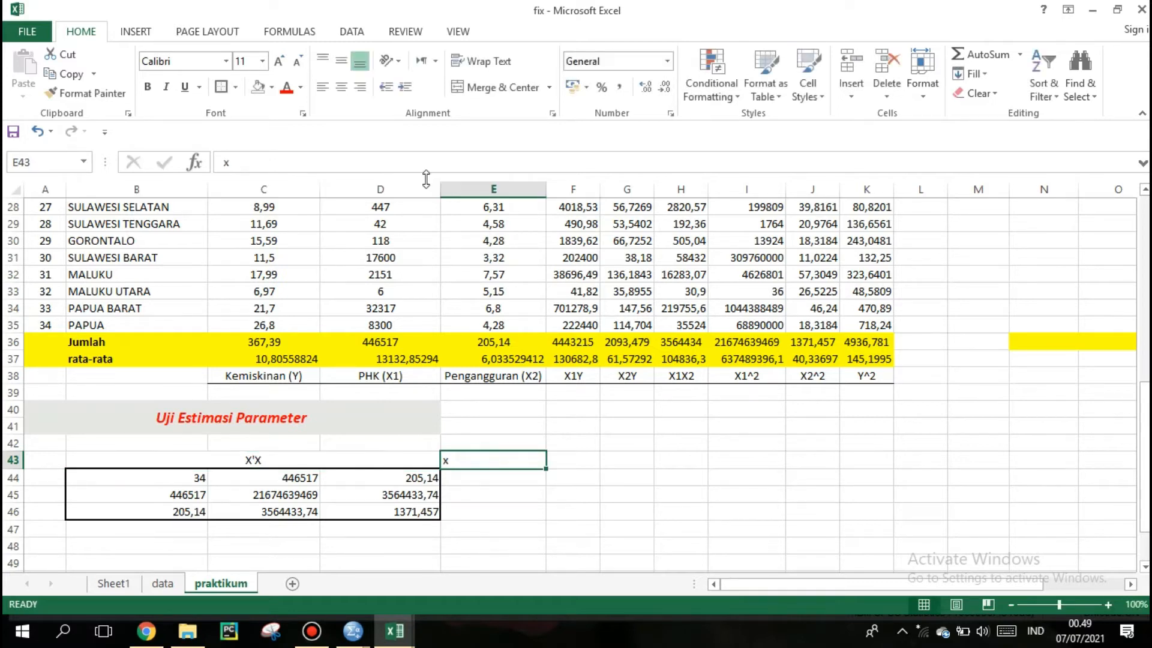
{"action": "left_click", "coordinate": [428, 160]}
{"action": "key", "text": "BackSpace"}
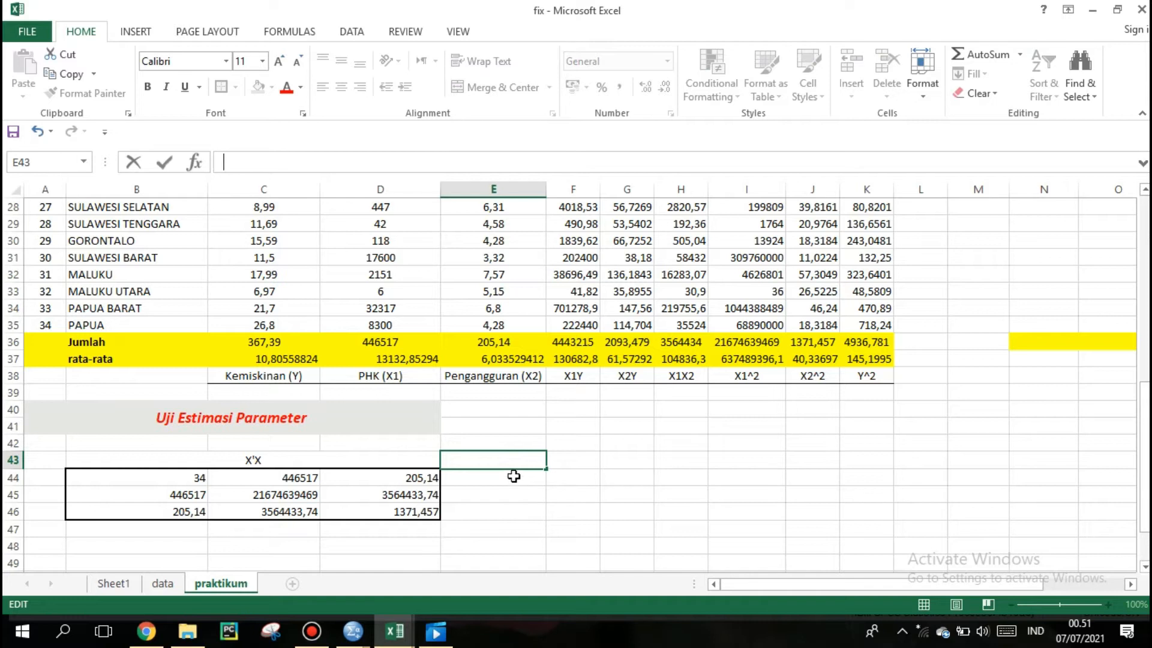
{"action": "left_click", "coordinate": [412, 459]}
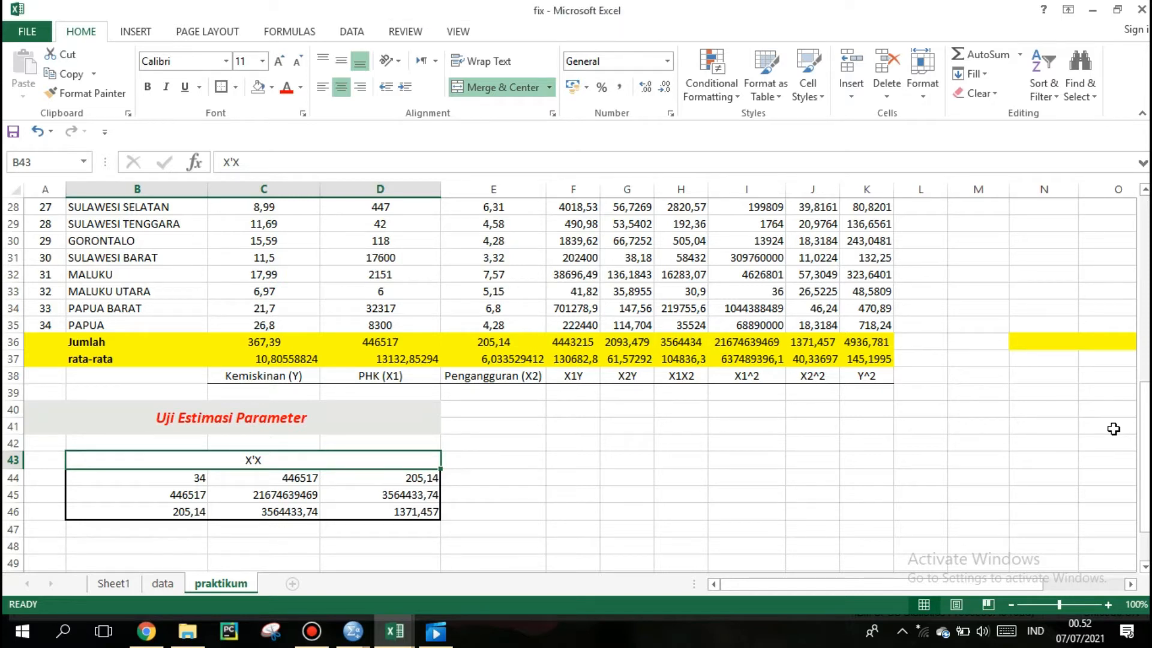
Step: Outline B49:D51 below the X'X matrix with a thick box border, keeping its cells unmerged
{"action": "scroll", "coordinate": [589, 463], "scroll_direction": "down", "scroll_amount": 1}
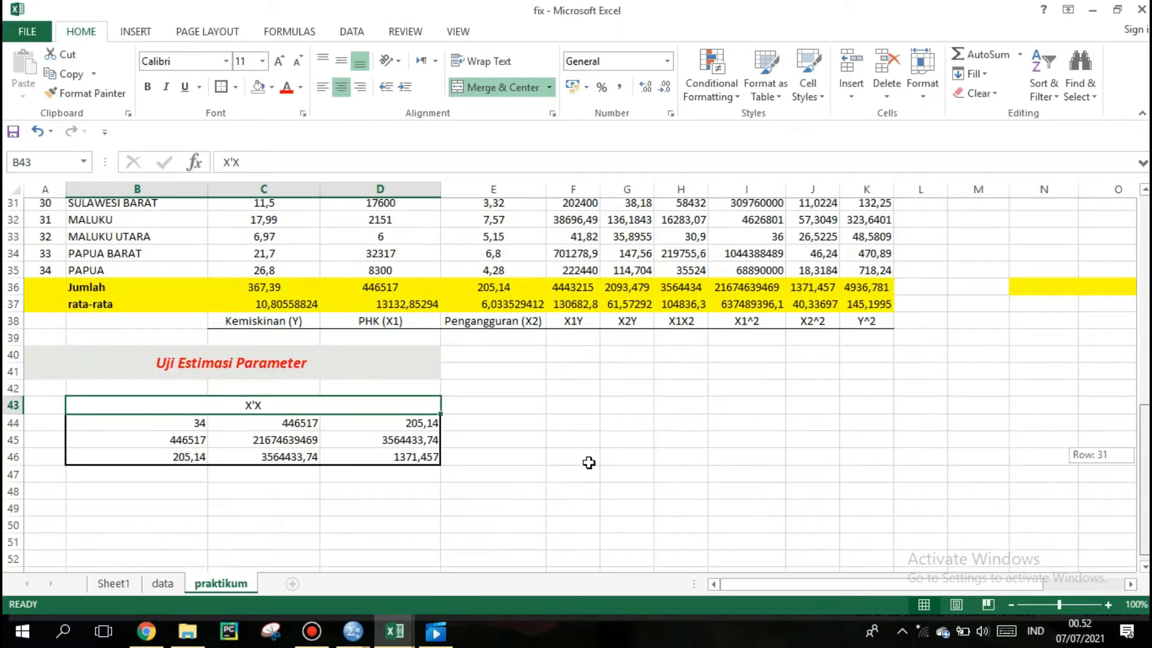
{"action": "scroll", "coordinate": [545, 484], "scroll_direction": "down", "scroll_amount": 1}
{"action": "left_click", "coordinate": [490, 509]}
{"action": "key", "text": "Down"}
{"action": "key", "text": "Down"}
{"action": "key", "text": "Down"}
{"action": "key", "text": "Down"}
{"action": "key", "text": "Down"}
{"action": "key", "text": "Down"}
{"action": "key", "text": "Down"}
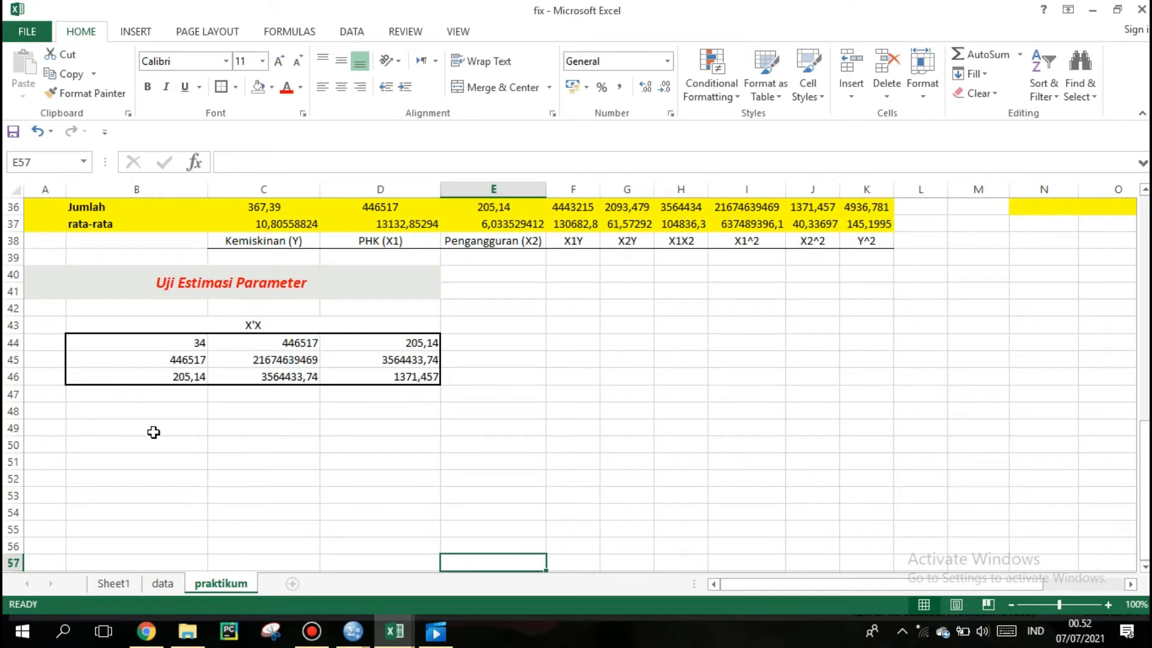
{"action": "left_click_drag", "start_coordinate": [138, 430], "coordinate": [325, 465]}
{"action": "key", "text": "F4"}
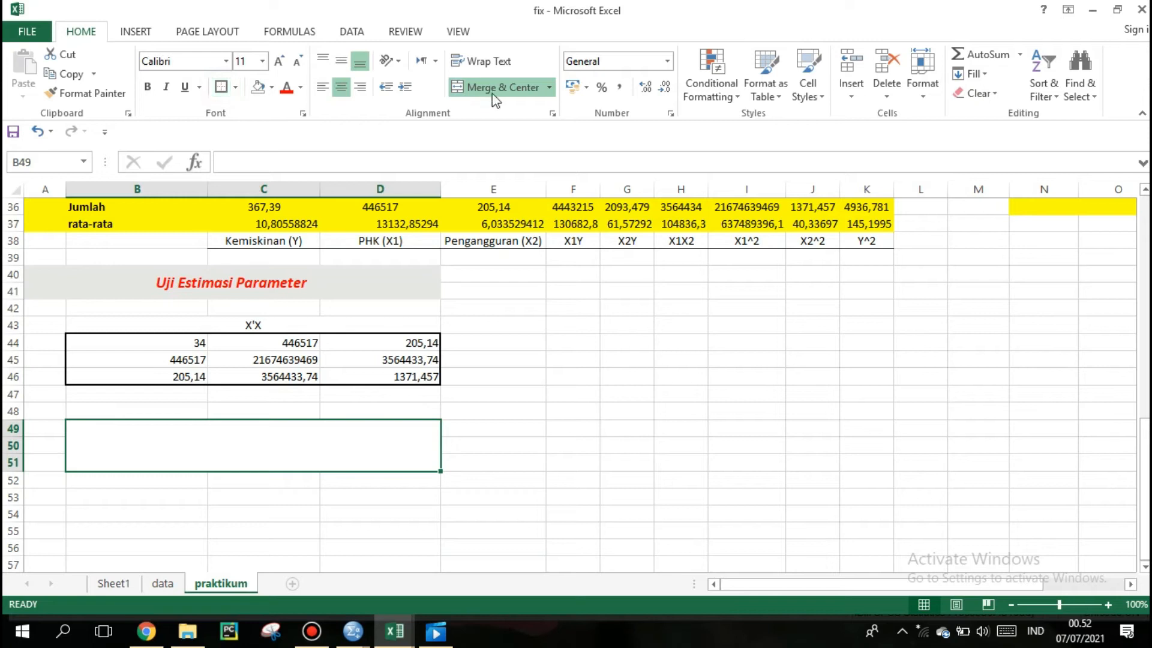
{"action": "left_click", "coordinate": [507, 87]}
{"action": "left_click", "coordinate": [549, 445]}
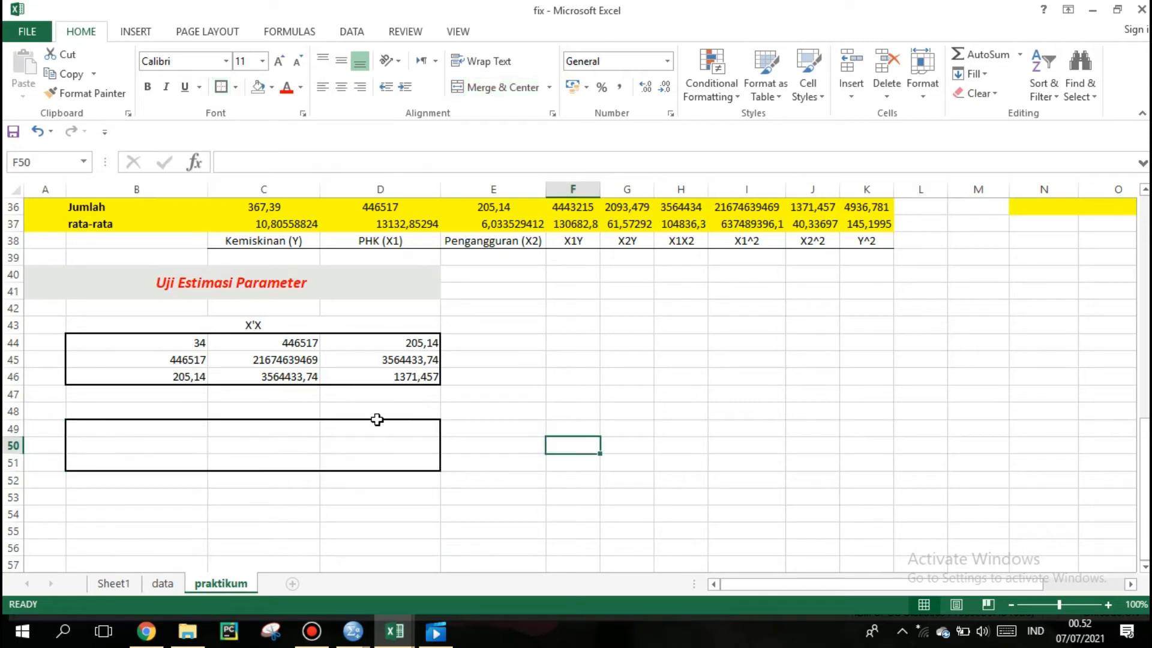
Step: Merge and center B48:D48 above the empty block and enter the heading Invers X'X
{"action": "left_click_drag", "start_coordinate": [197, 411], "coordinate": [354, 420]}
{"action": "left_click", "coordinate": [504, 87]}
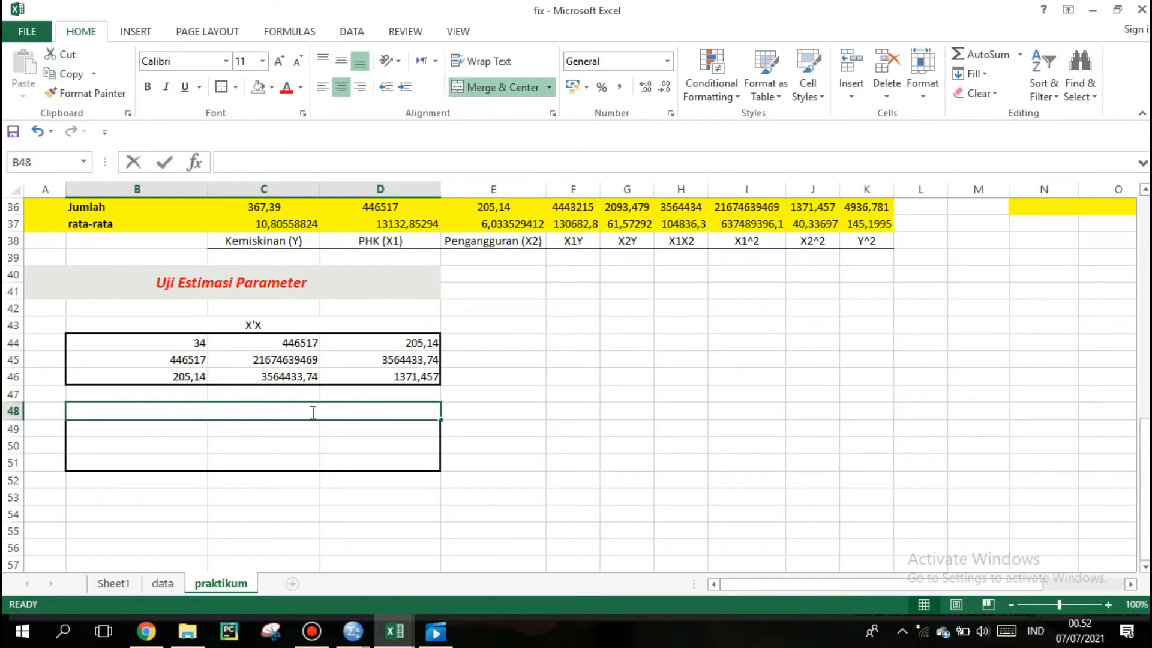
{"action": "type", "text": "Invers"}
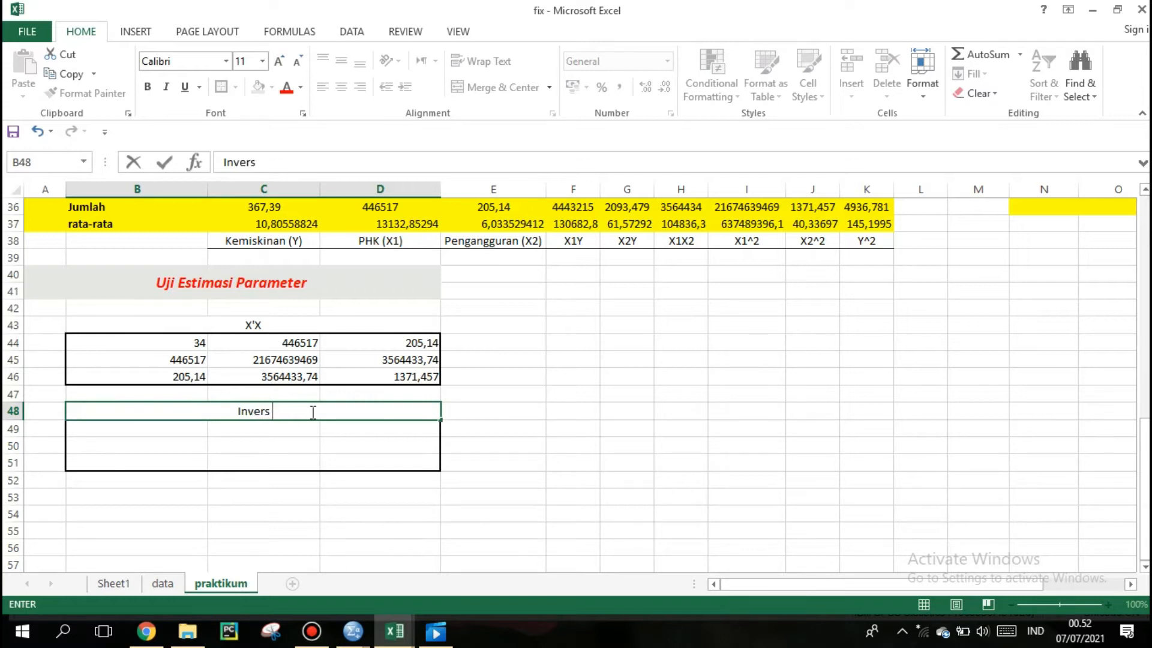
{"action": "type", "text": " X'X"}
{"action": "left_click", "coordinate": [313, 412]}
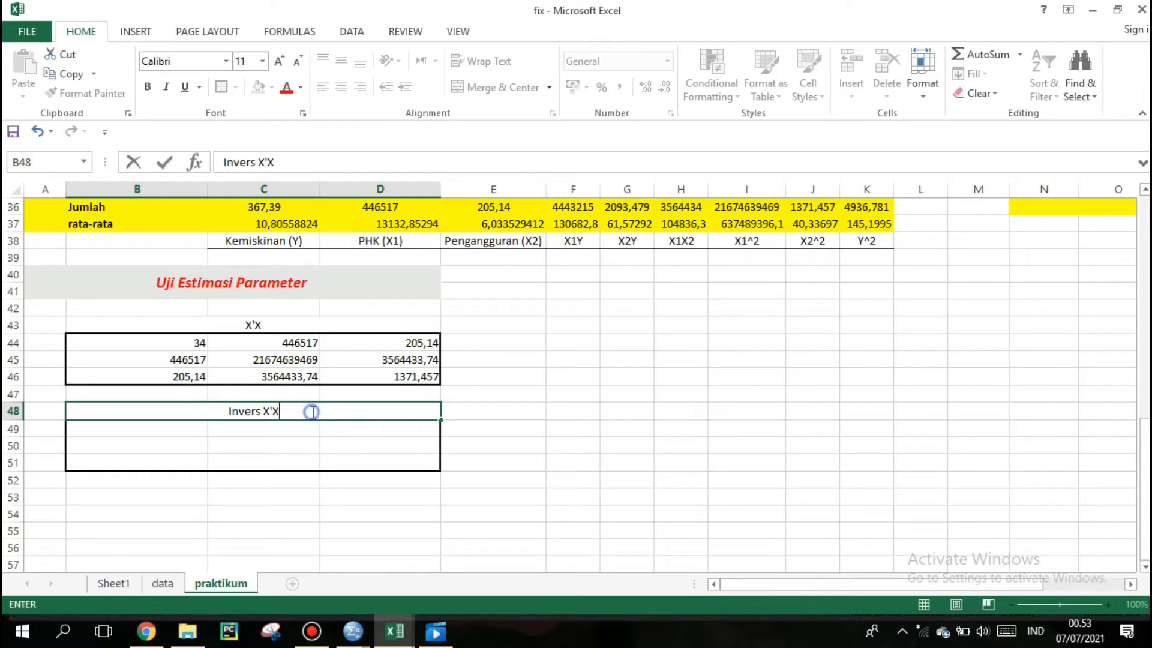
{"action": "left_click", "coordinate": [540, 427]}
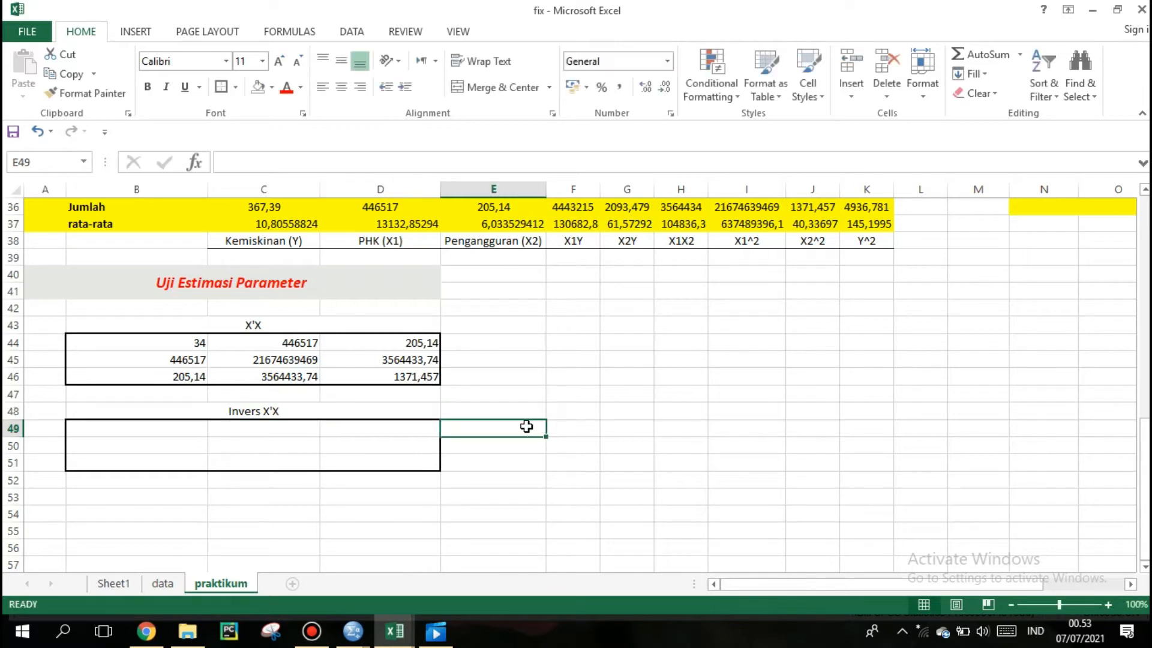
Step: Try to compute the inverse matrix in B49:D51 with the array formula =MINVERSE(B44:D47)
{"action": "left_click", "coordinate": [189, 432]}
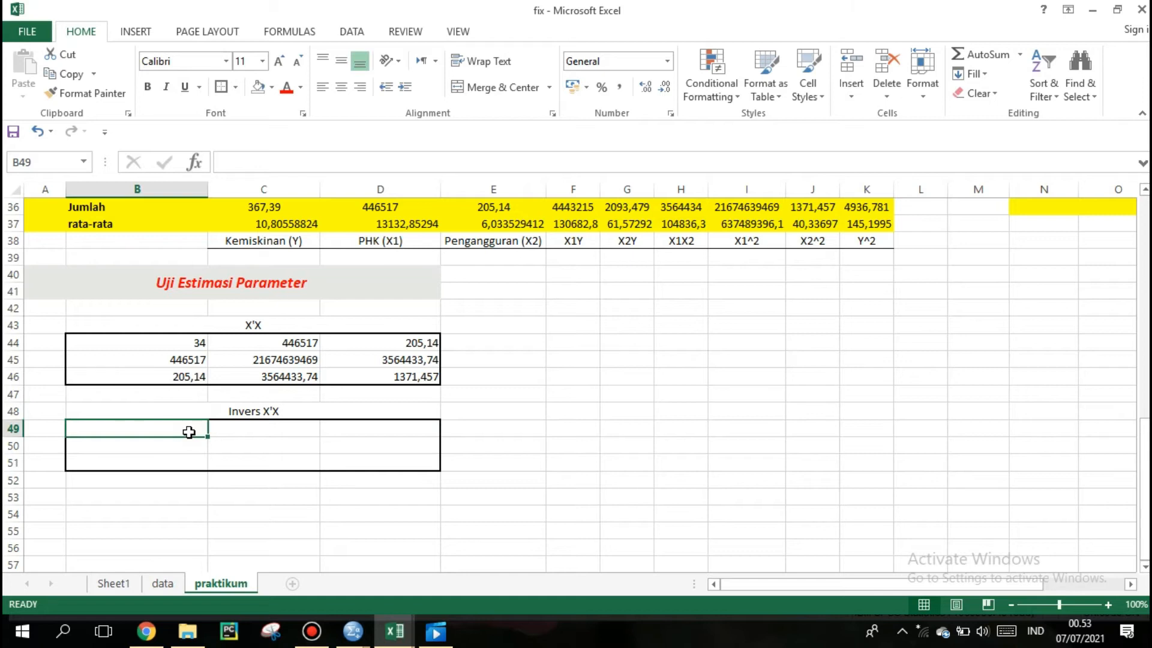
{"action": "left_click_drag", "start_coordinate": [189, 432], "coordinate": [350, 459]}
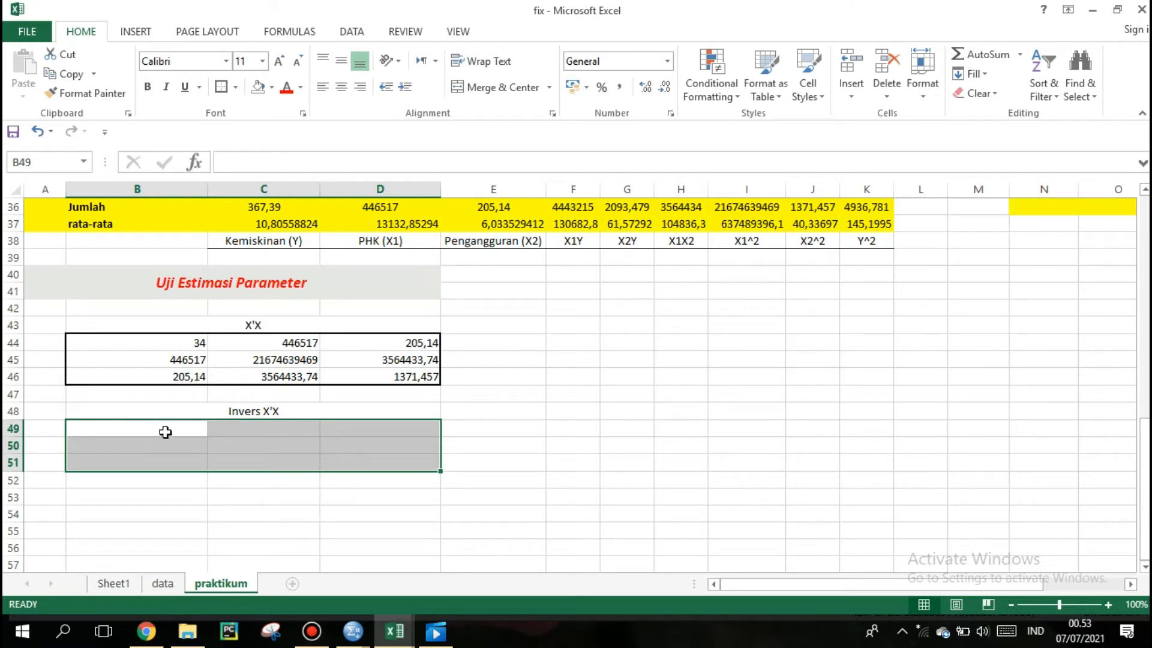
{"action": "type", "text": "="}
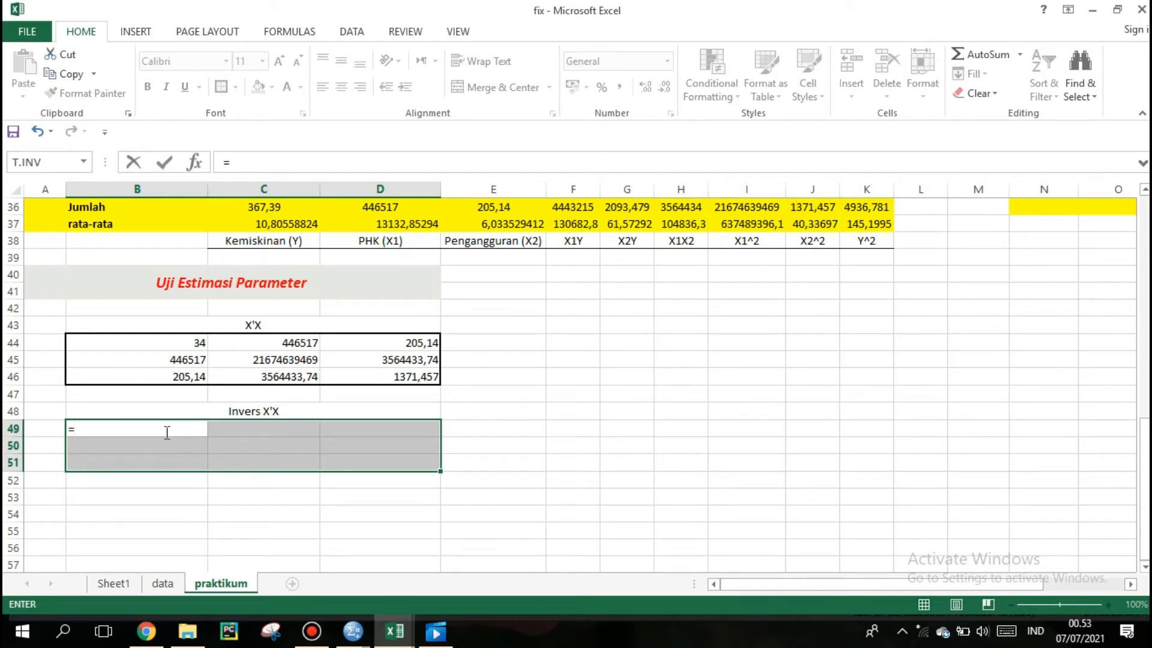
{"action": "type", "text": "MIN"}
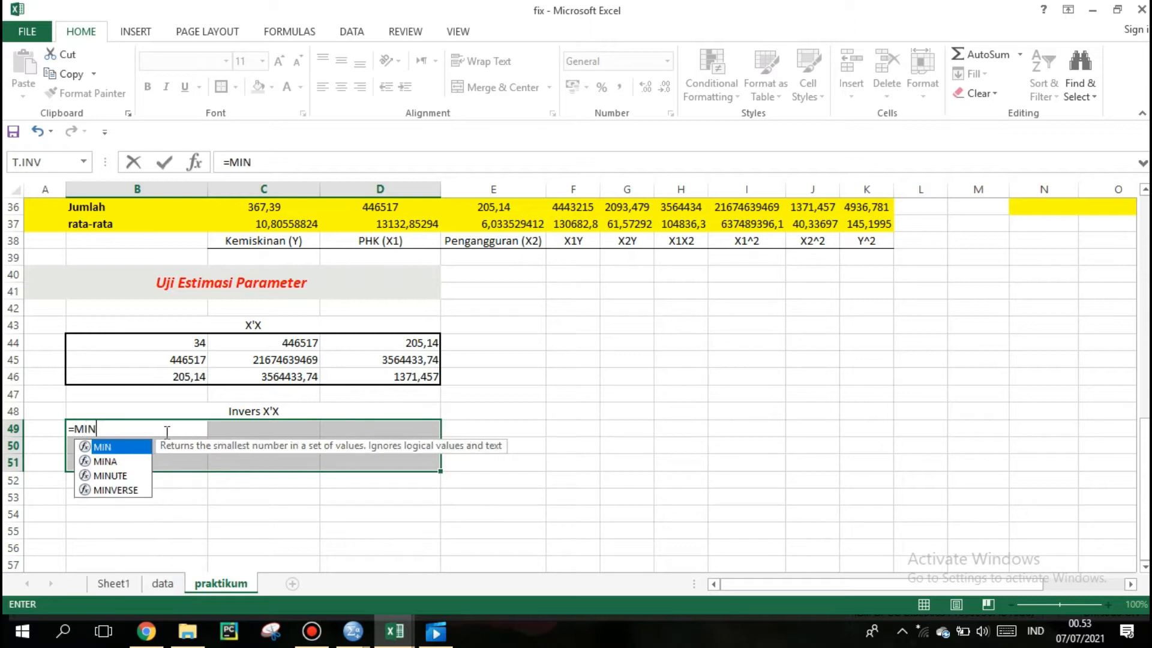
{"action": "left_click", "coordinate": [126, 490]}
{"action": "double_click", "coordinate": [126, 490]}
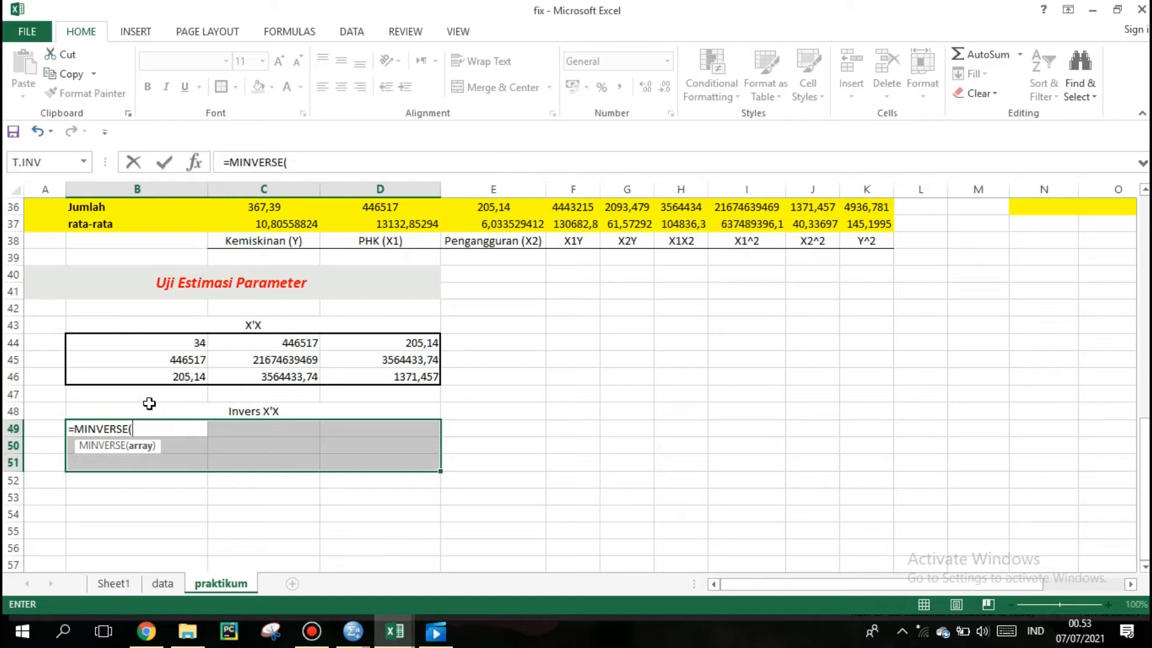
{"action": "left_click_drag", "start_coordinate": [149, 342], "coordinate": [351, 386]}
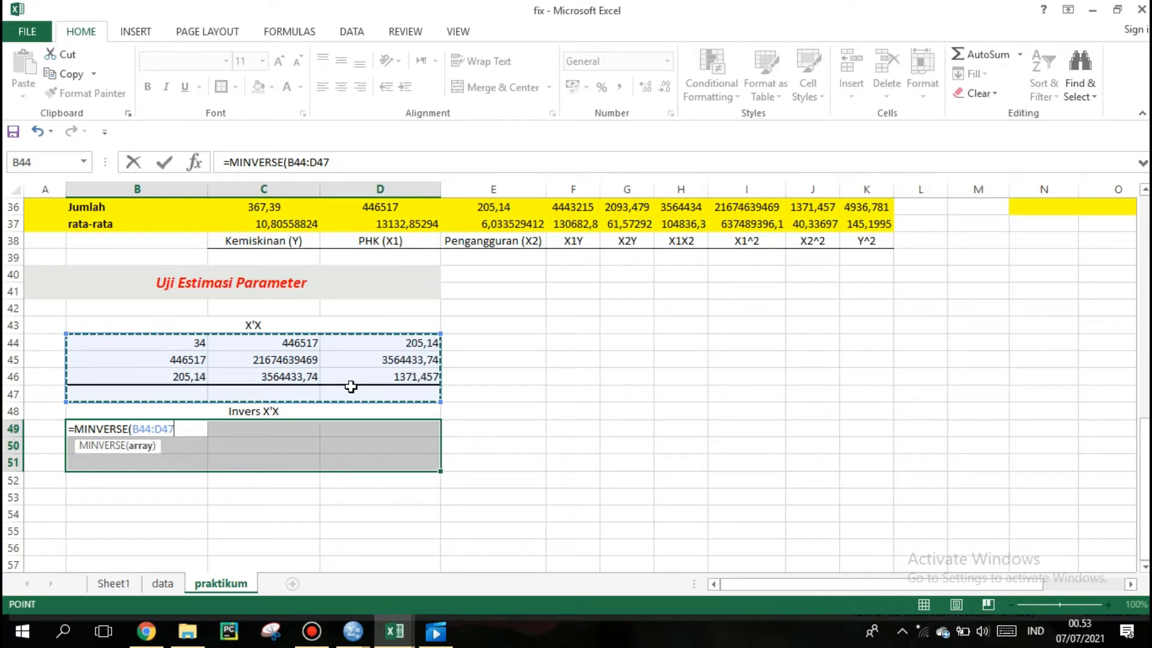
{"action": "key", "text": "ctrl+shift+Return"}
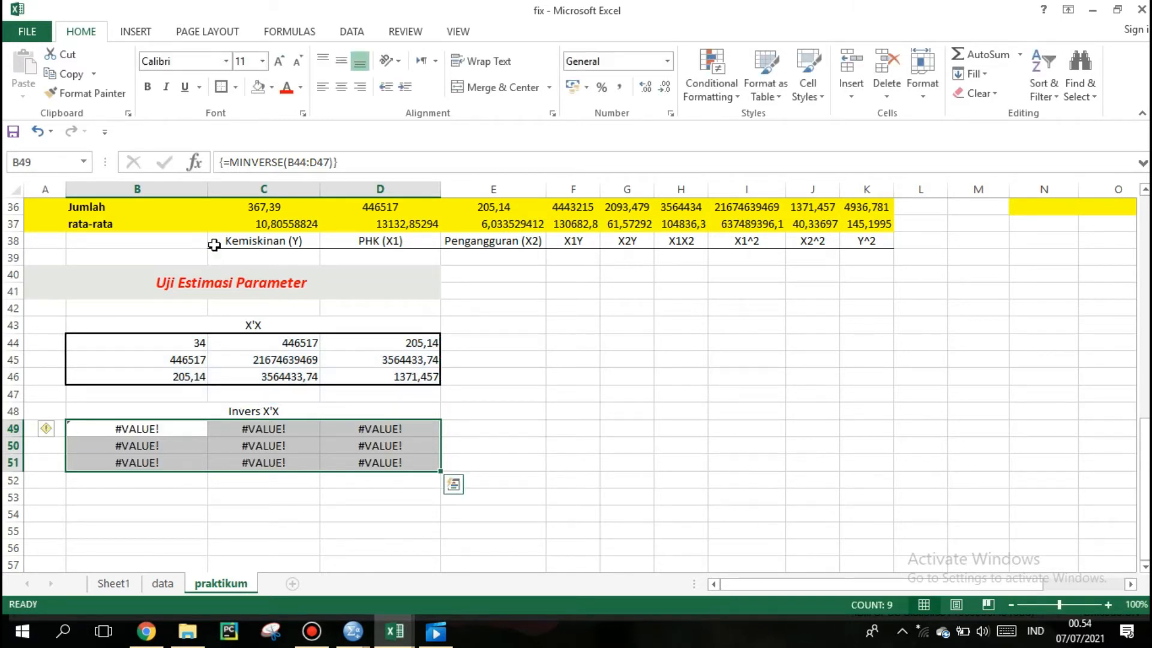
Step: Narrow column B slightly and undo the width change
{"action": "left_click_drag", "start_coordinate": [207, 190], "coordinate": [199, 192]}
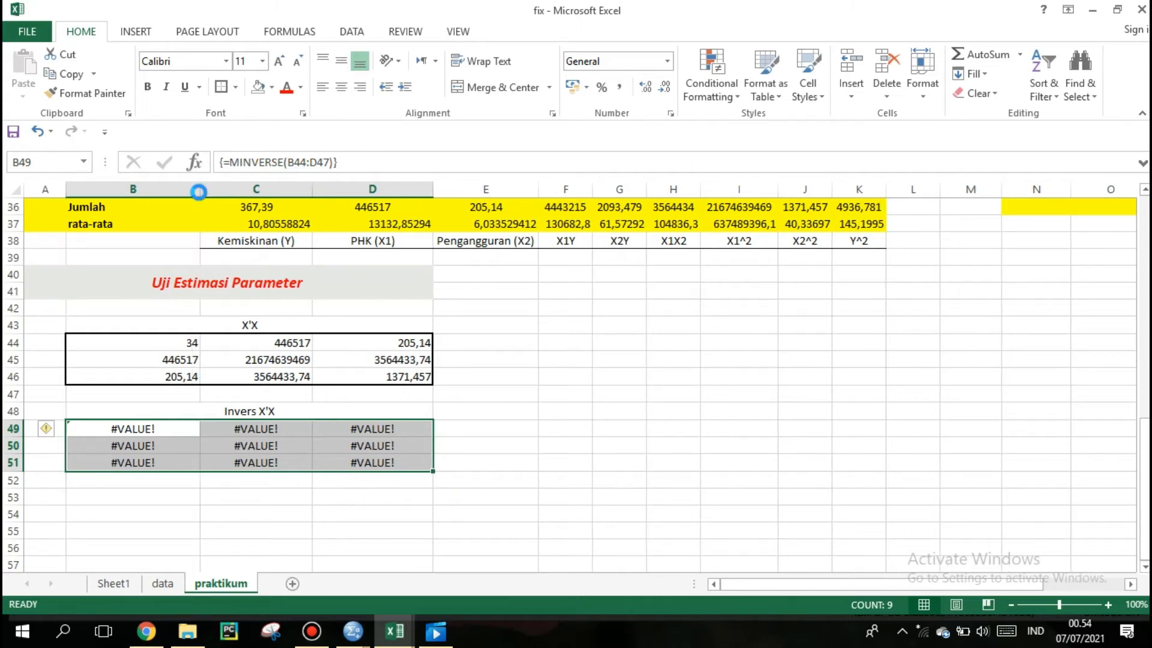
{"action": "key", "text": "ctrl+z"}
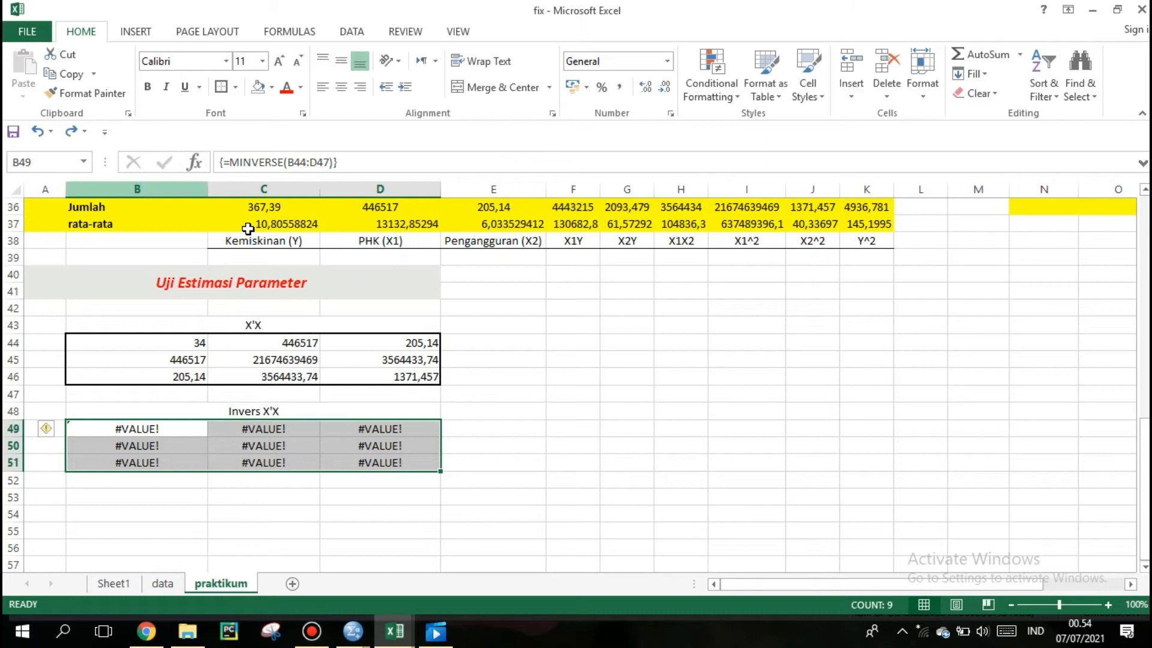
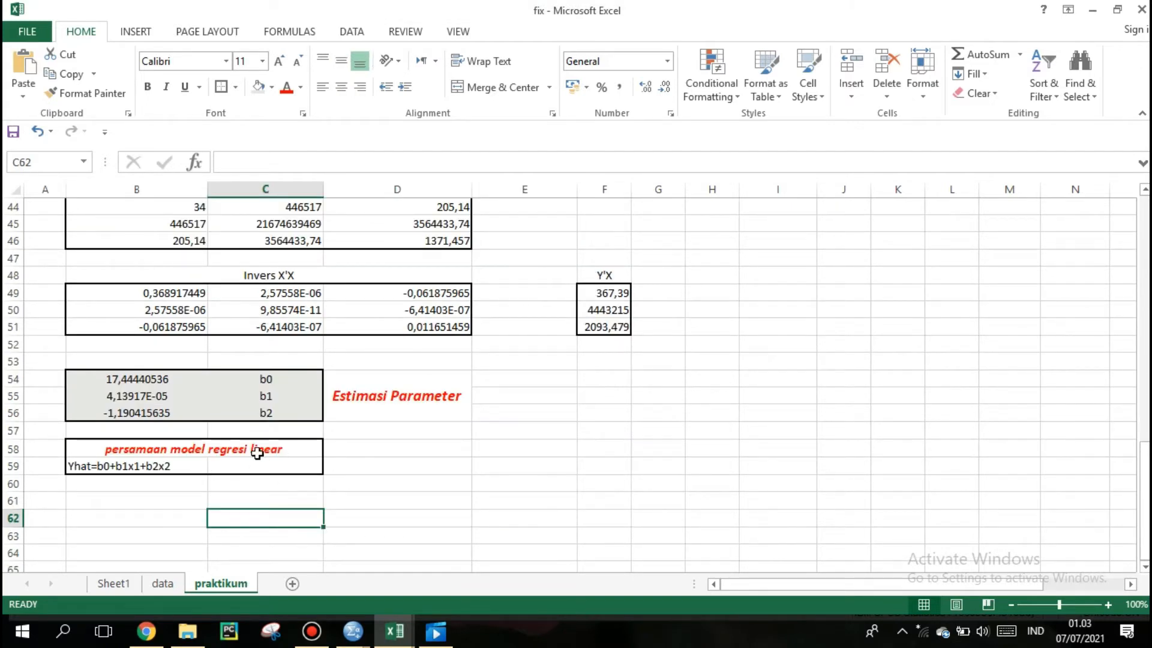
Step: Start the Yhat formula for Aceh in L2 with a reference to the b0 estimate, =B54
{"action": "left_click", "coordinate": [301, 448]}
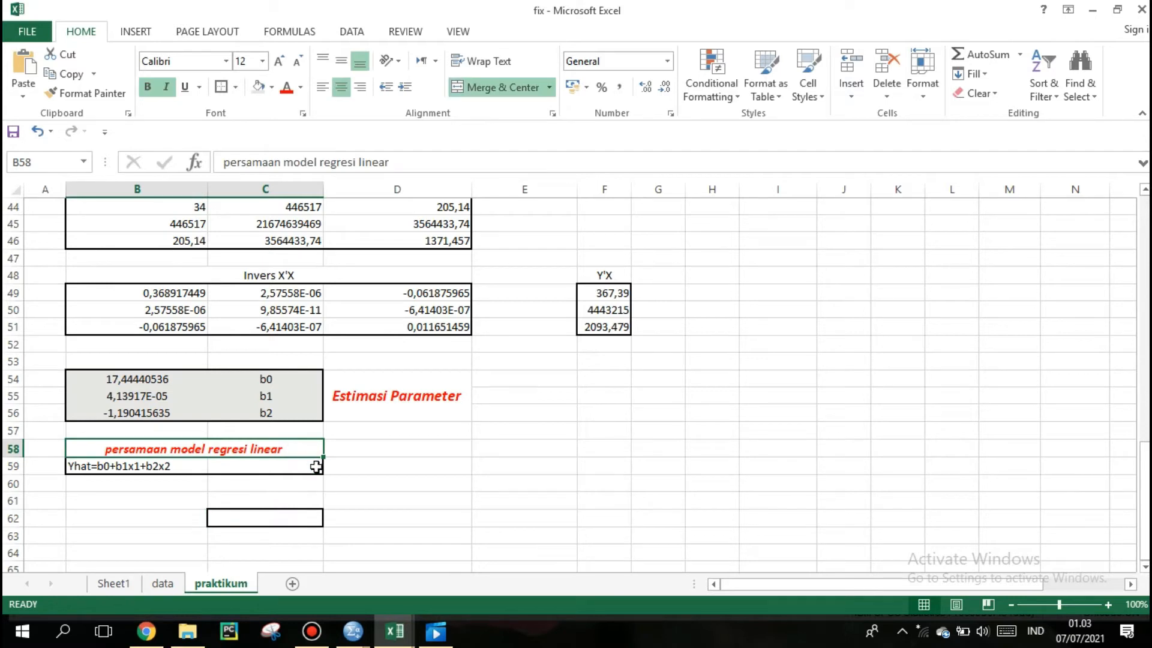
{"action": "left_click", "coordinate": [363, 466]}
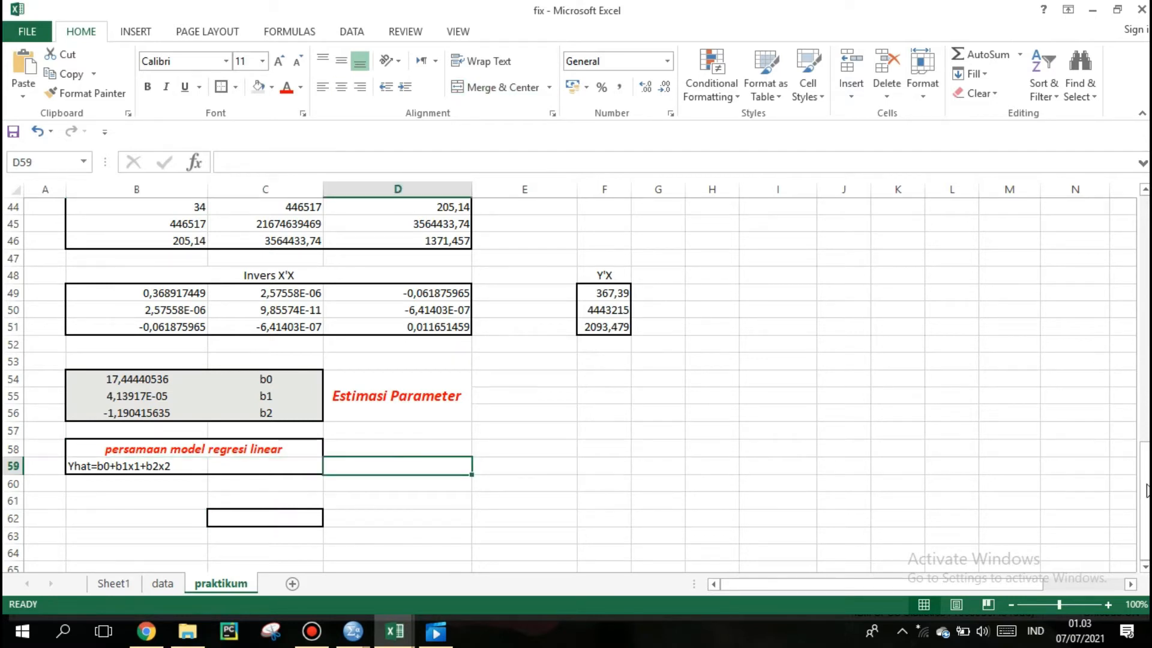
{"action": "left_click_drag", "start_coordinate": [1146, 489], "coordinate": [1145, 171]}
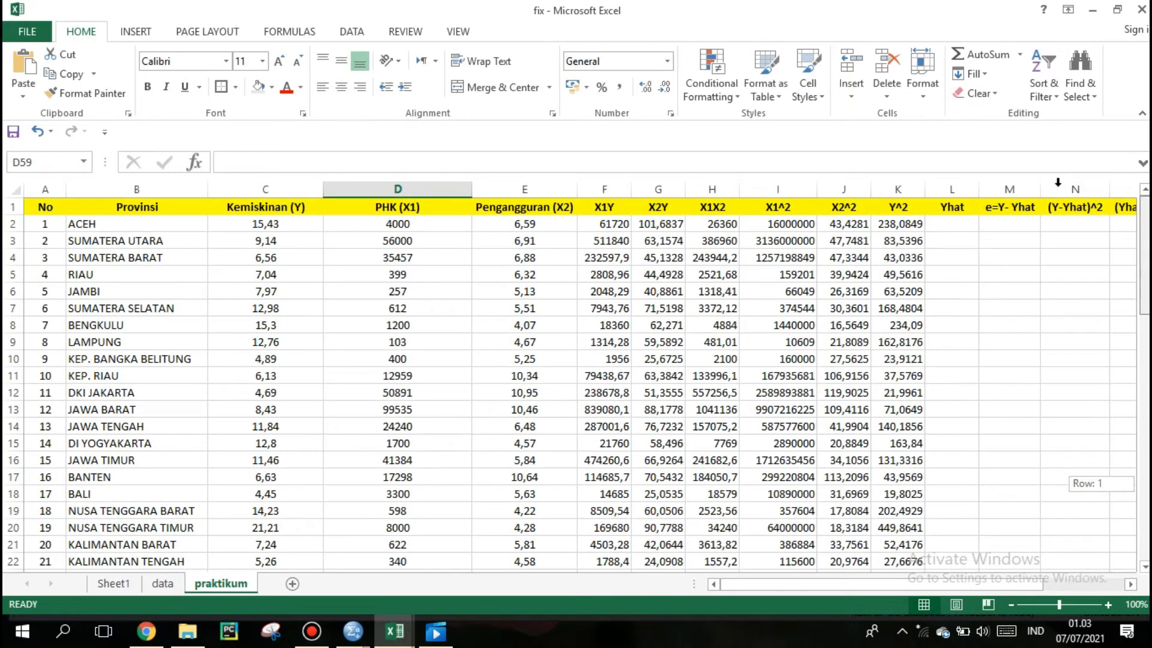
{"action": "left_click", "coordinate": [944, 223]}
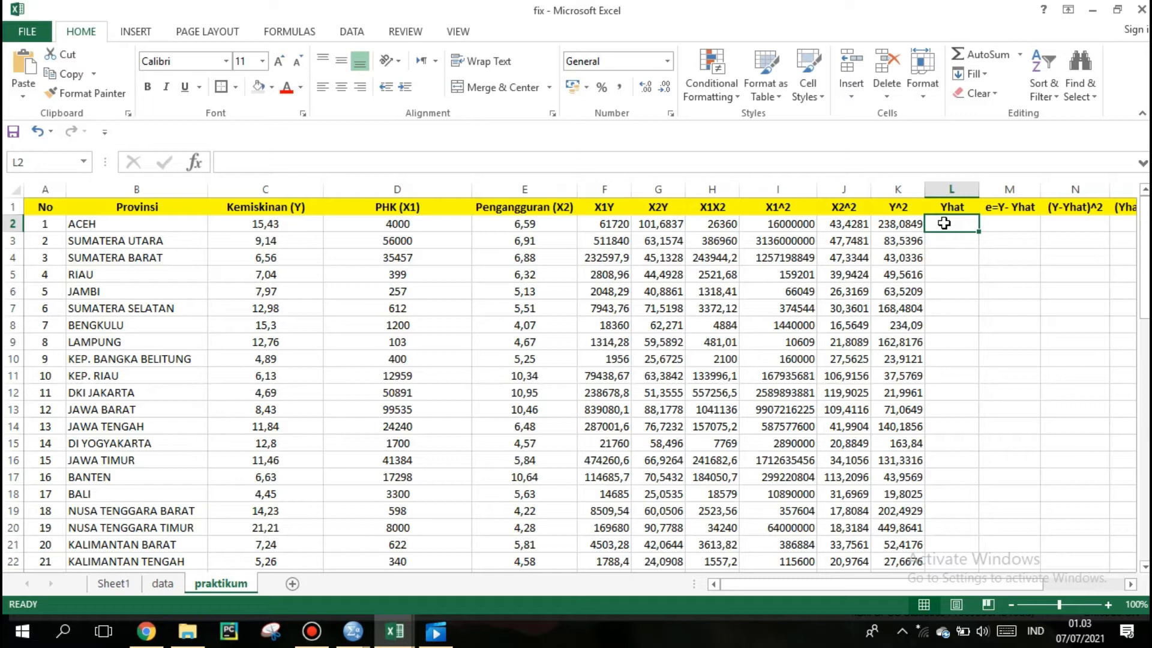
{"action": "type", "text": "="}
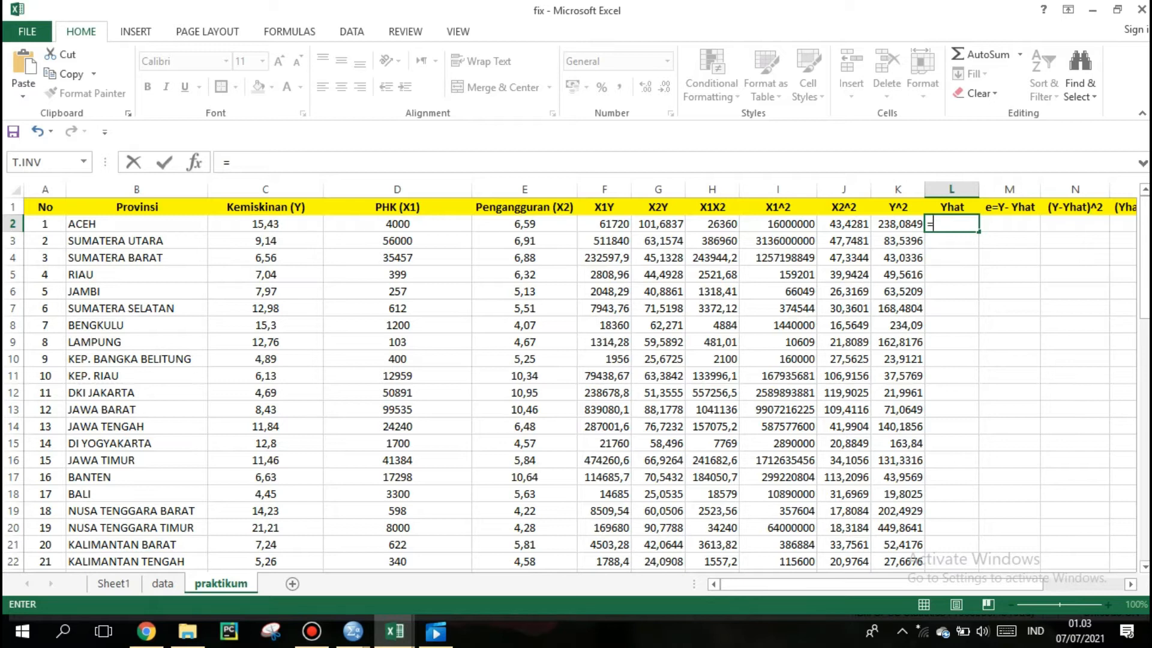
{"action": "left_click_drag", "start_coordinate": [1145, 252], "coordinate": [1143, 492]}
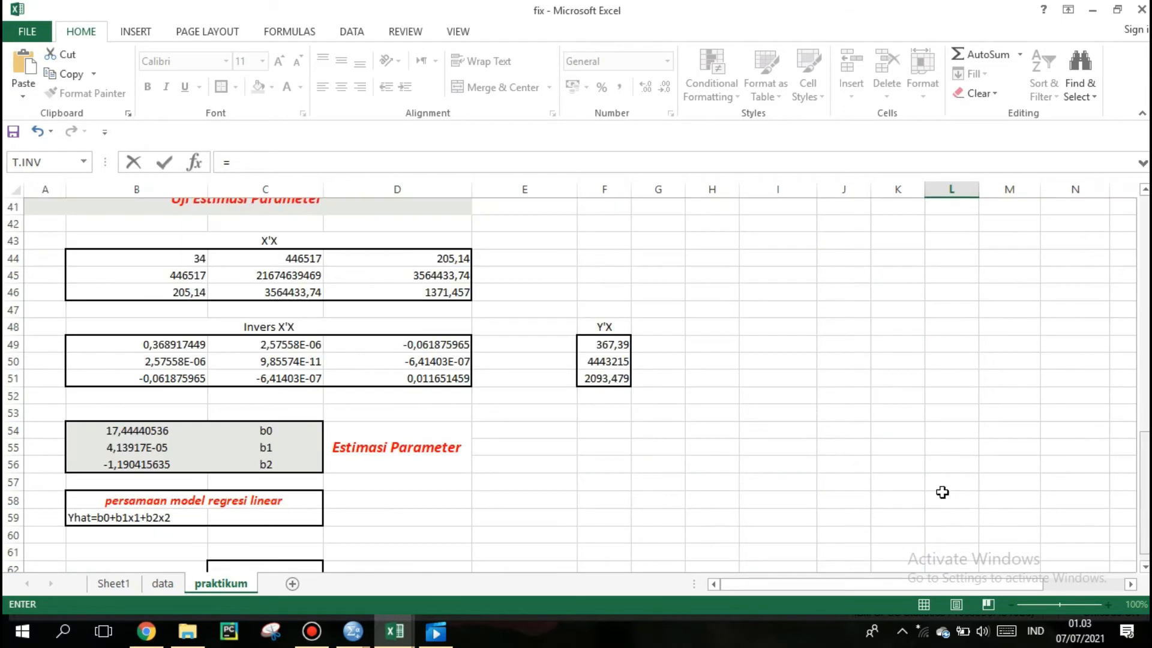
{"action": "left_click", "coordinate": [182, 434]}
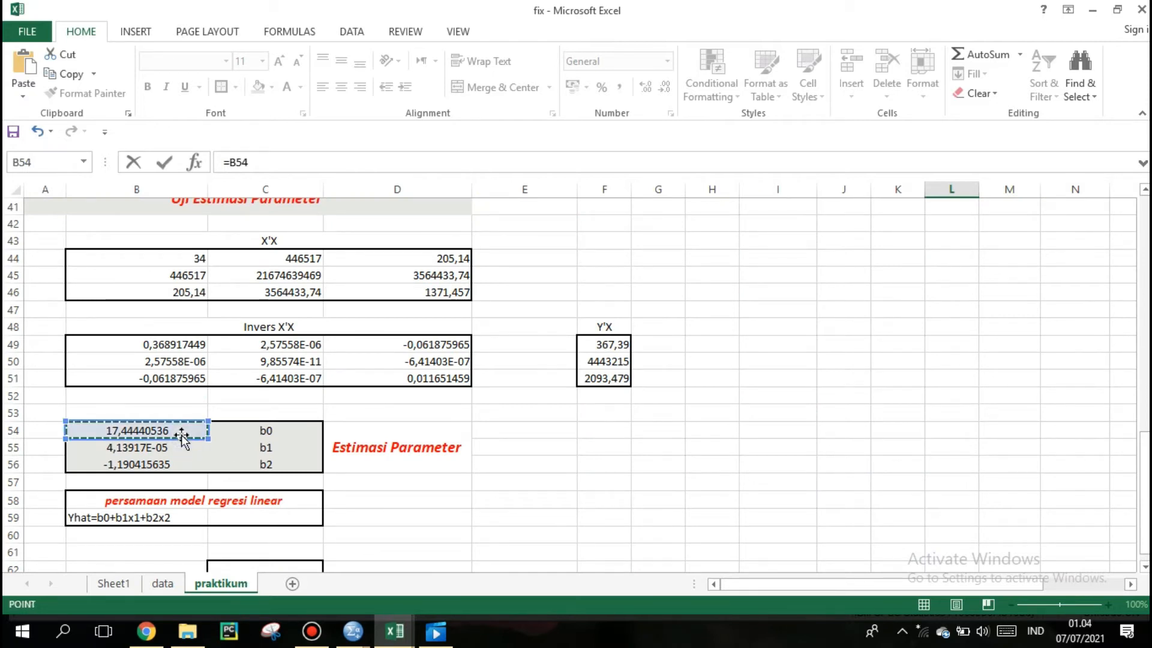
Step: Add the b1 estimate multiplied by Aceh's PHK (X1) value to the Yhat formula, making it =B54+B55*D2
{"action": "type", "text": "+"}
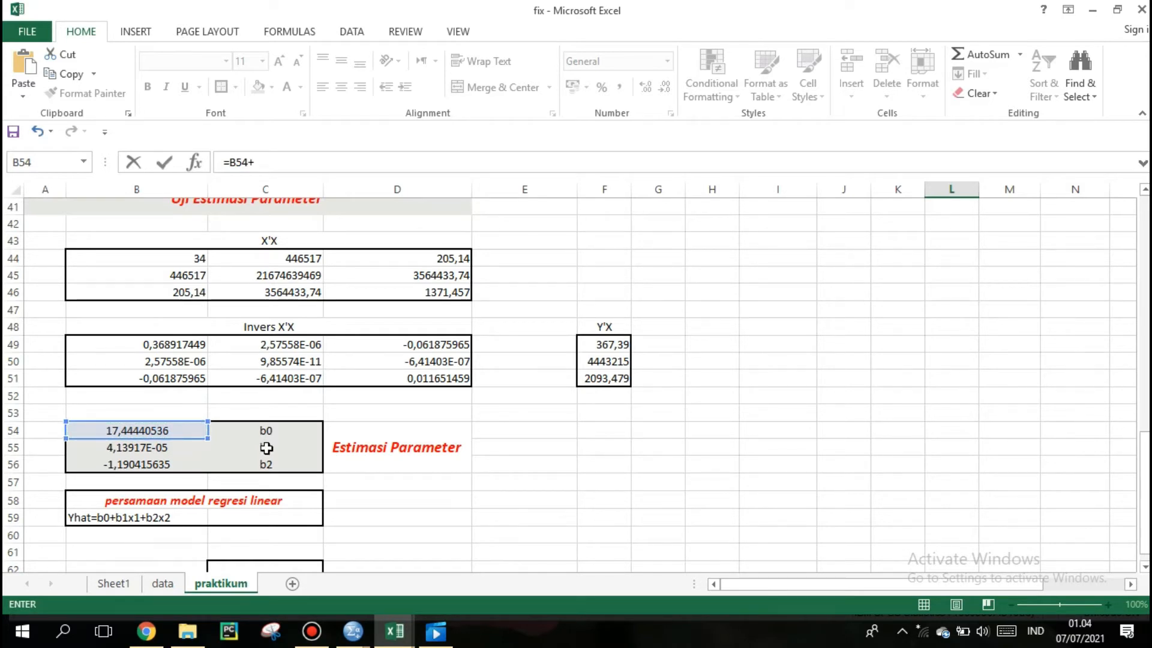
{"action": "left_click", "coordinate": [159, 450]}
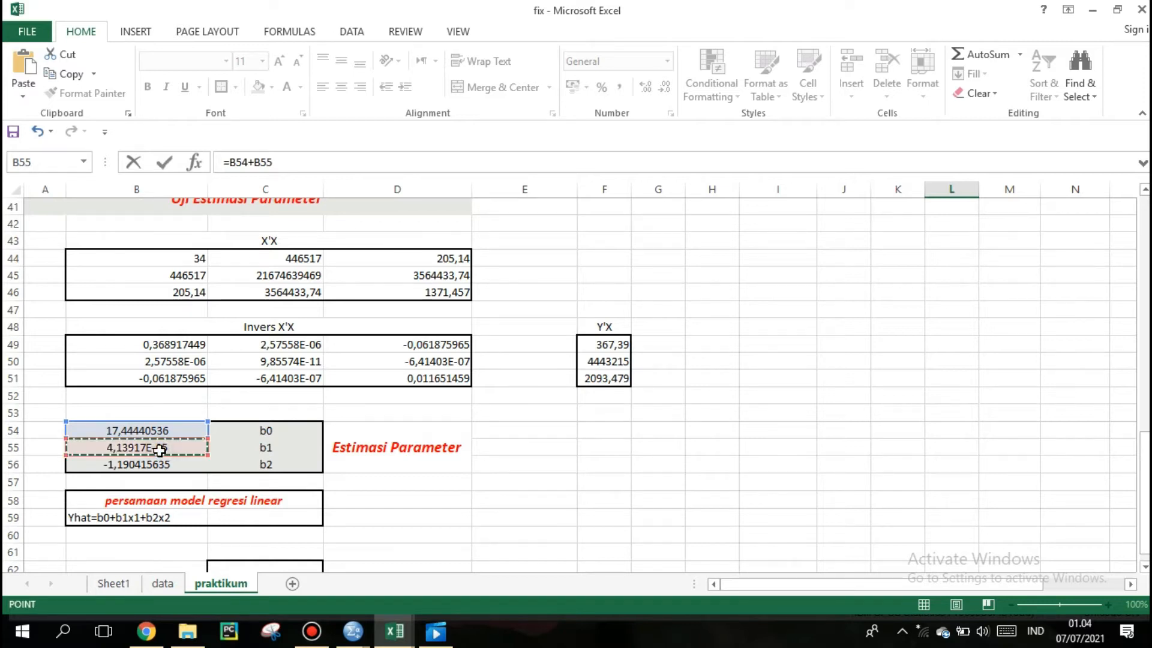
{"action": "type", "text": "*"}
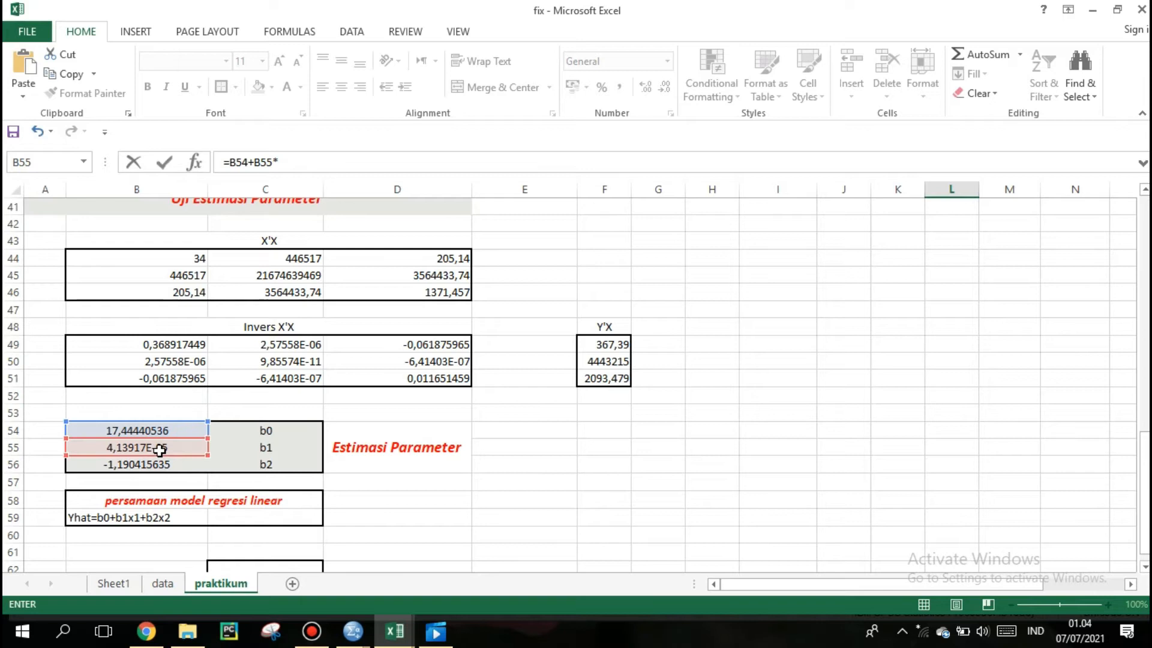
{"action": "type", "text": "x1"}
{"action": "key", "text": "BackSpace"}
{"action": "key", "text": "BackSpace"}
{"action": "left_click_drag", "start_coordinate": [1147, 466], "coordinate": [1139, 387]}
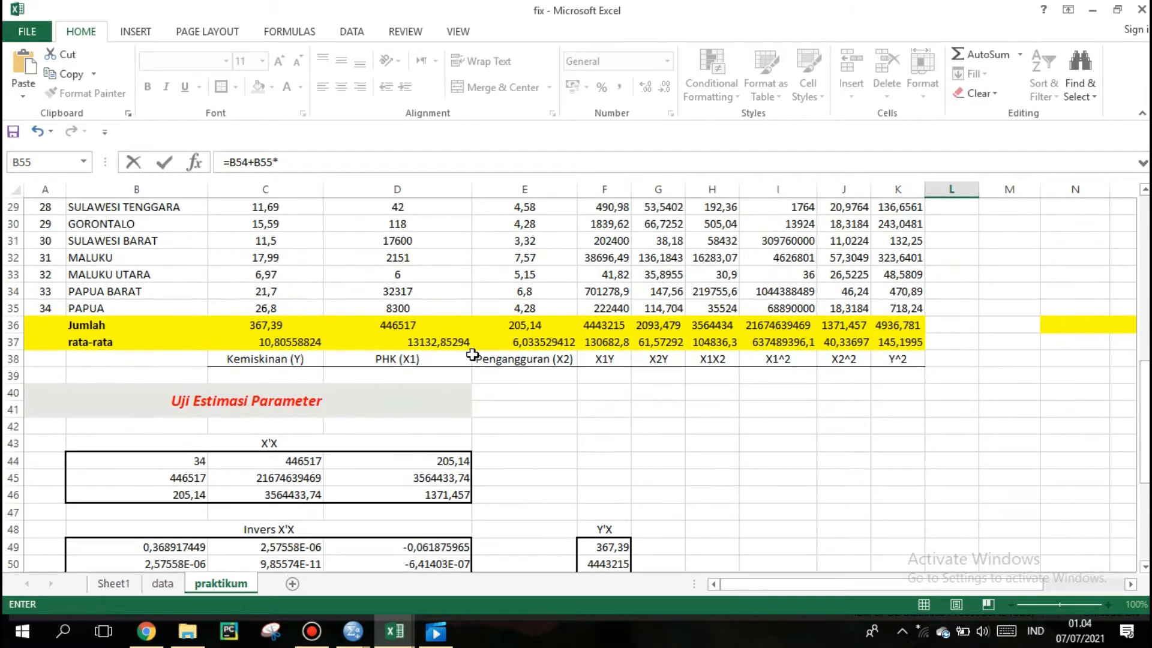
{"action": "left_click_drag", "start_coordinate": [1142, 365], "coordinate": [590, 205]}
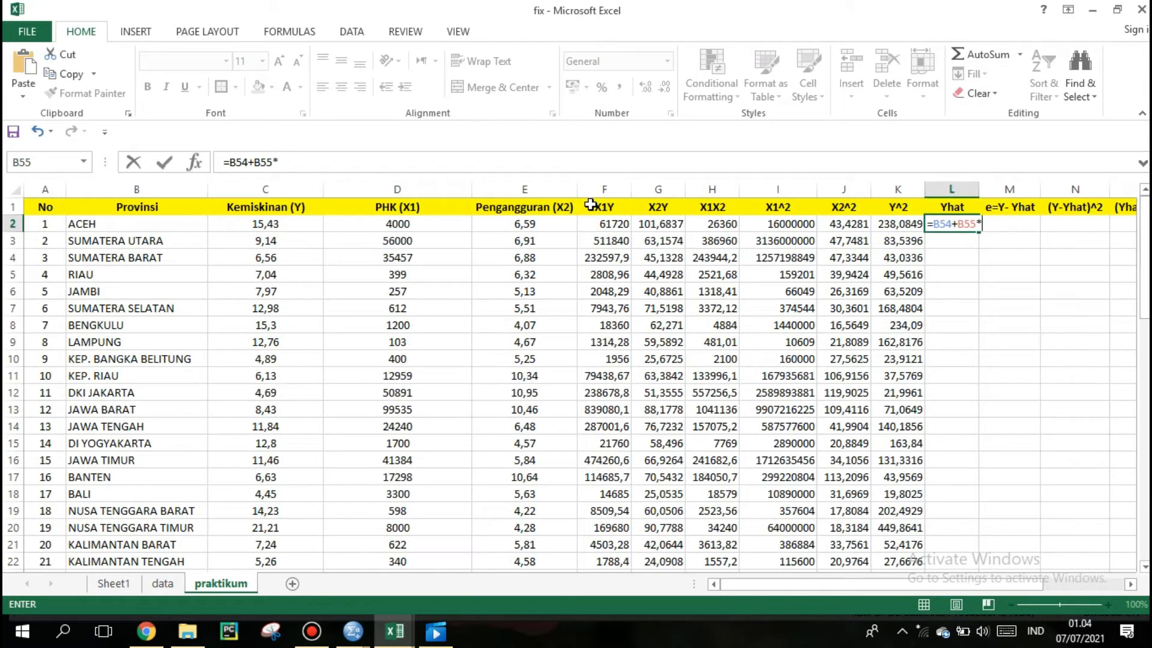
{"action": "left_click", "coordinate": [422, 226]}
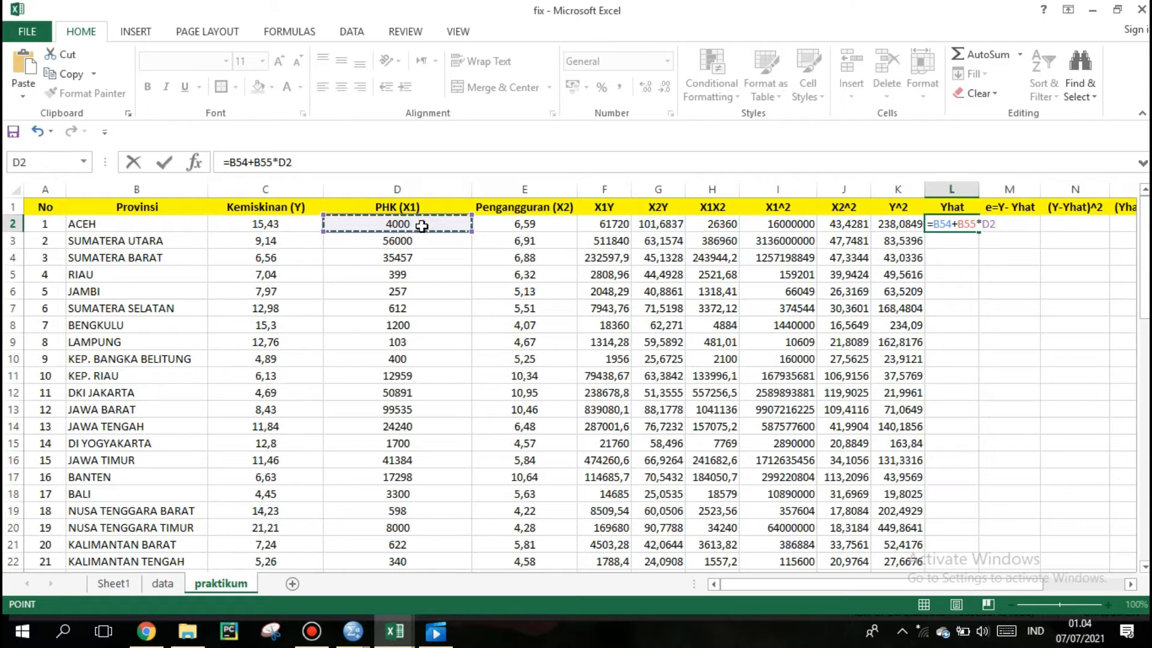
Step: Extend the Yhat formula with the b2 estimate and a multiplication operator, making it =B54+B55*D2+B56*
{"action": "type", "text": "+"}
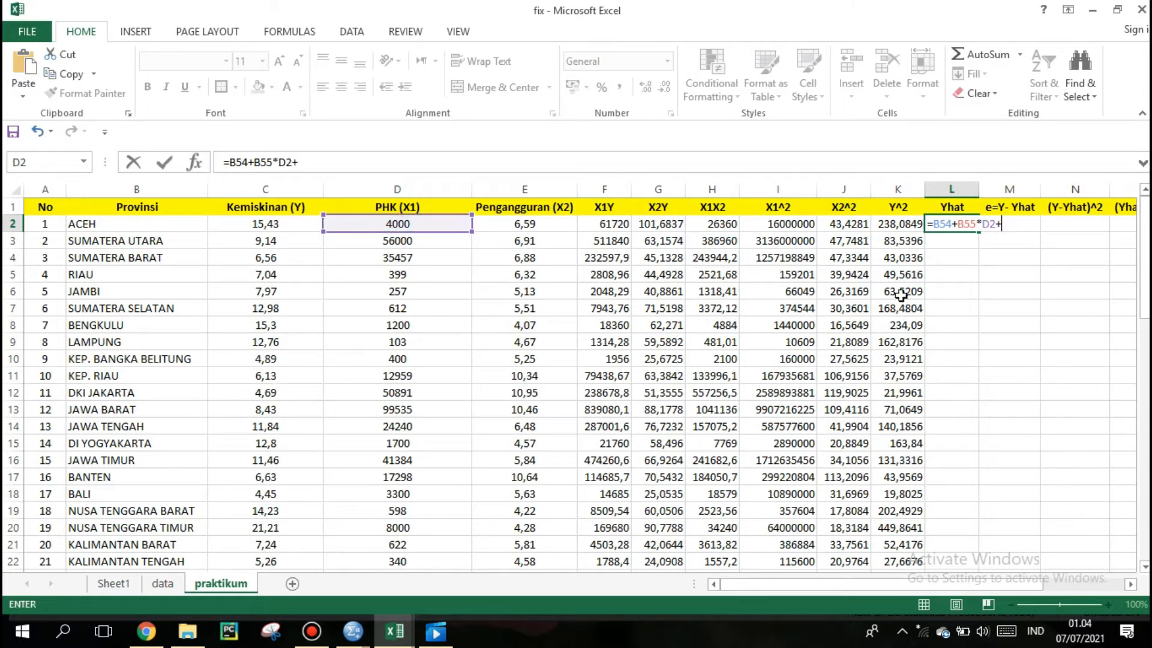
{"action": "left_click_drag", "start_coordinate": [1145, 271], "coordinate": [1145, 506]}
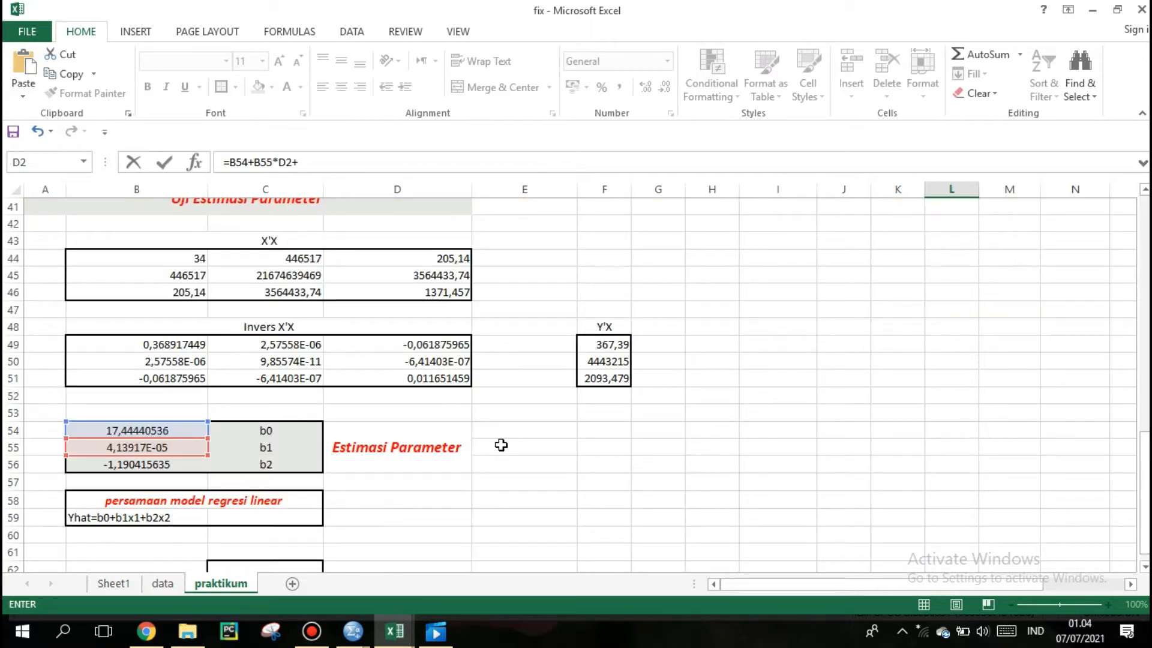
{"action": "left_click", "coordinate": [173, 466]}
{"action": "type", "text": "*"}
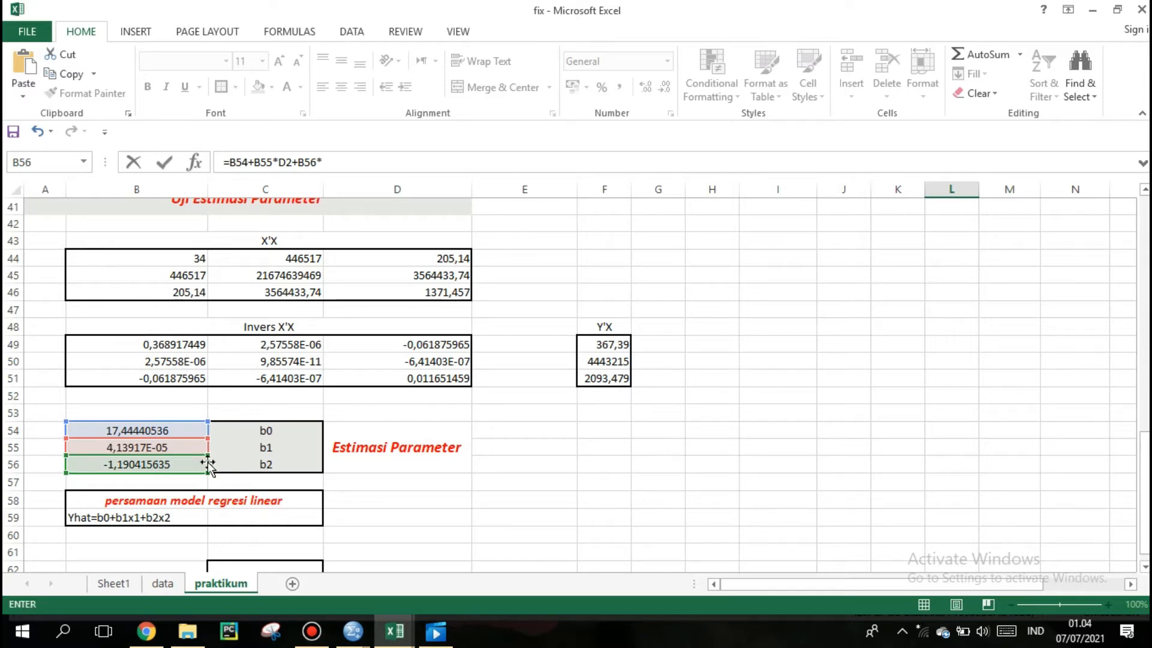
Step: Complete the ACEH Yhat formula in L2 as =B54+B55*D2+B56*E2, using the Pengangguran (X2) value as the last factor
{"action": "left_click_drag", "start_coordinate": [1145, 462], "coordinate": [1145, 389]}
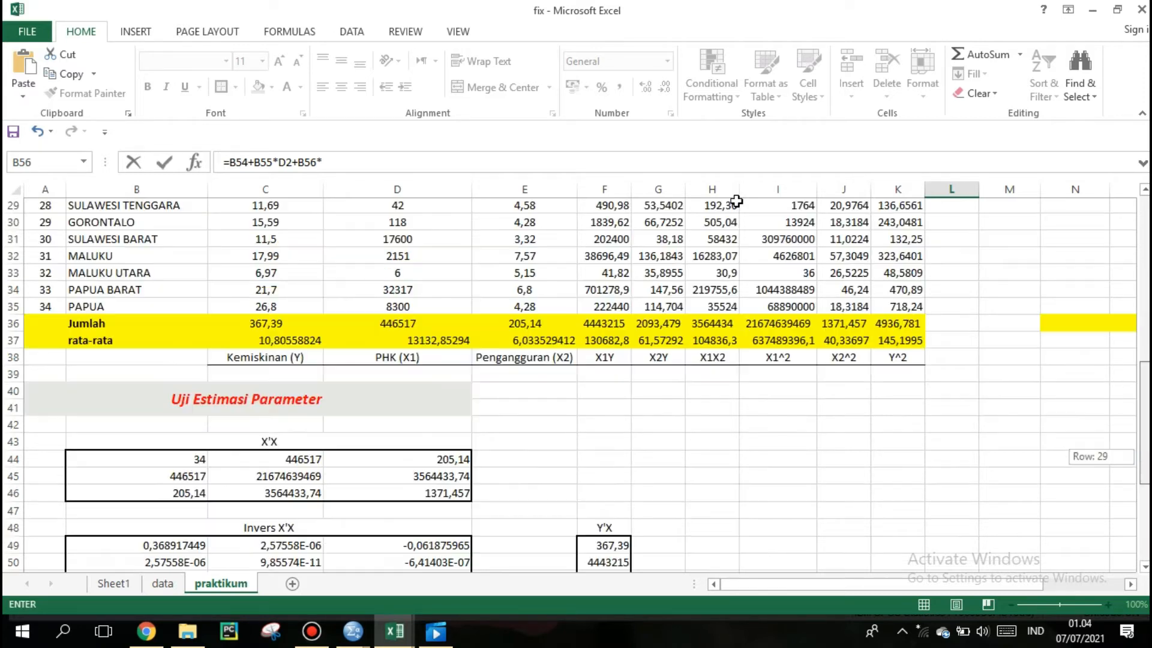
{"action": "scroll", "coordinate": [736, 201], "scroll_direction": "up", "scroll_amount": 10}
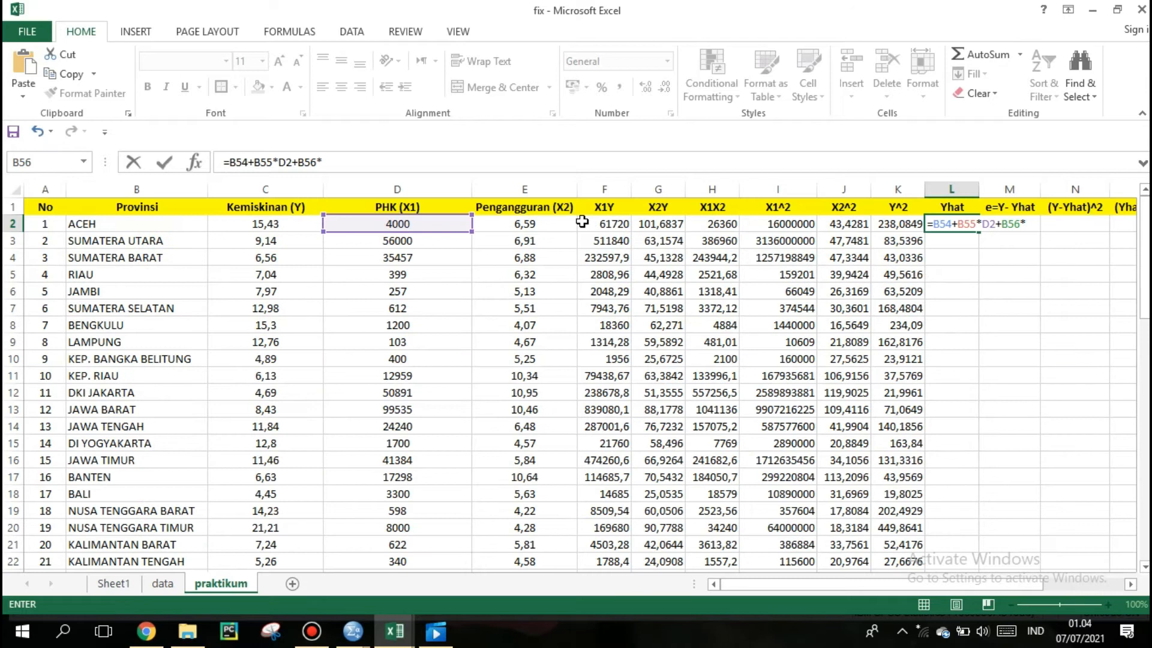
{"action": "left_click", "coordinate": [561, 223]}
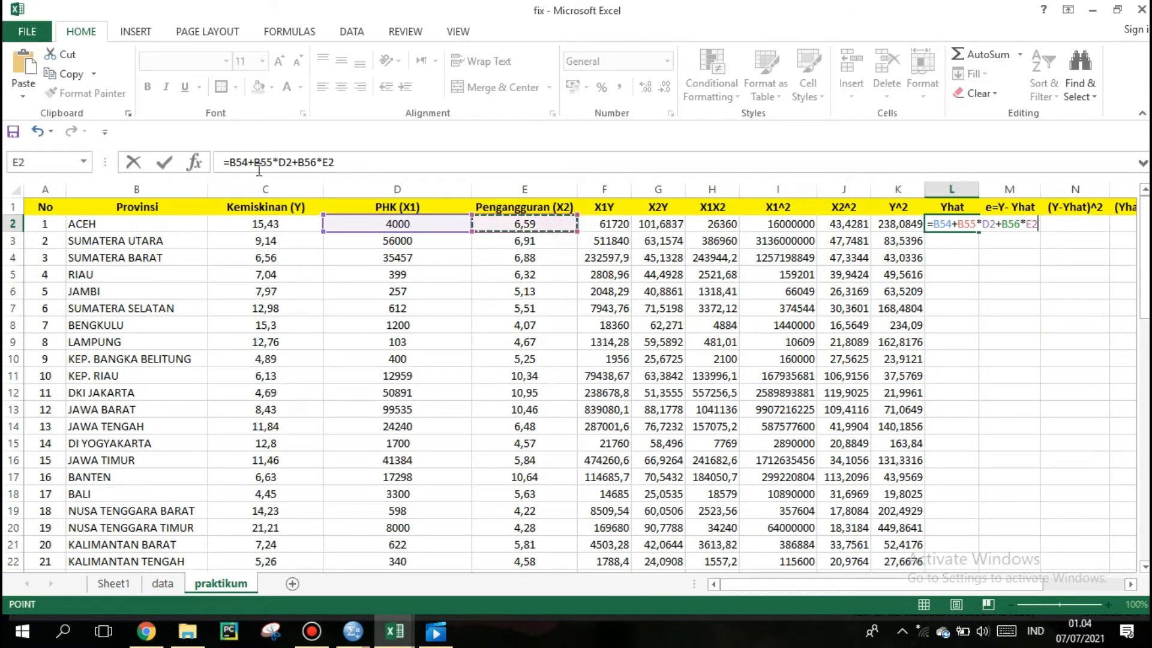
Step: Parenthesize both products in the L2 formula and enter it as =B54+(B55*D2)+(B56*E2)
{"action": "left_click", "coordinate": [255, 165]}
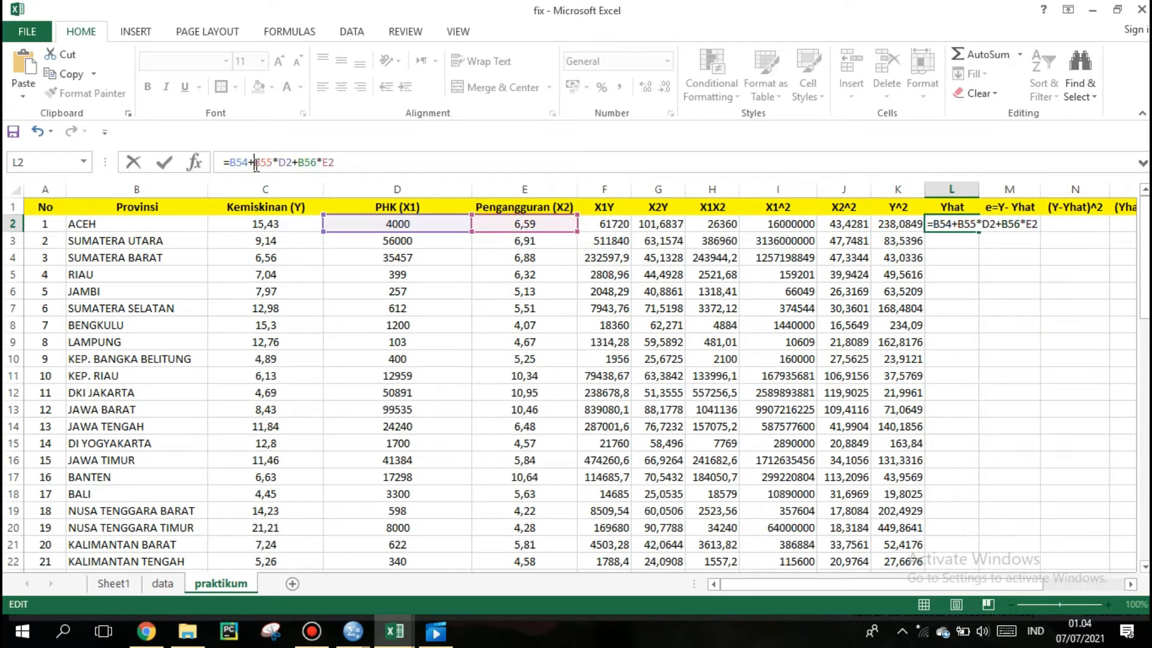
{"action": "type", "text": "("}
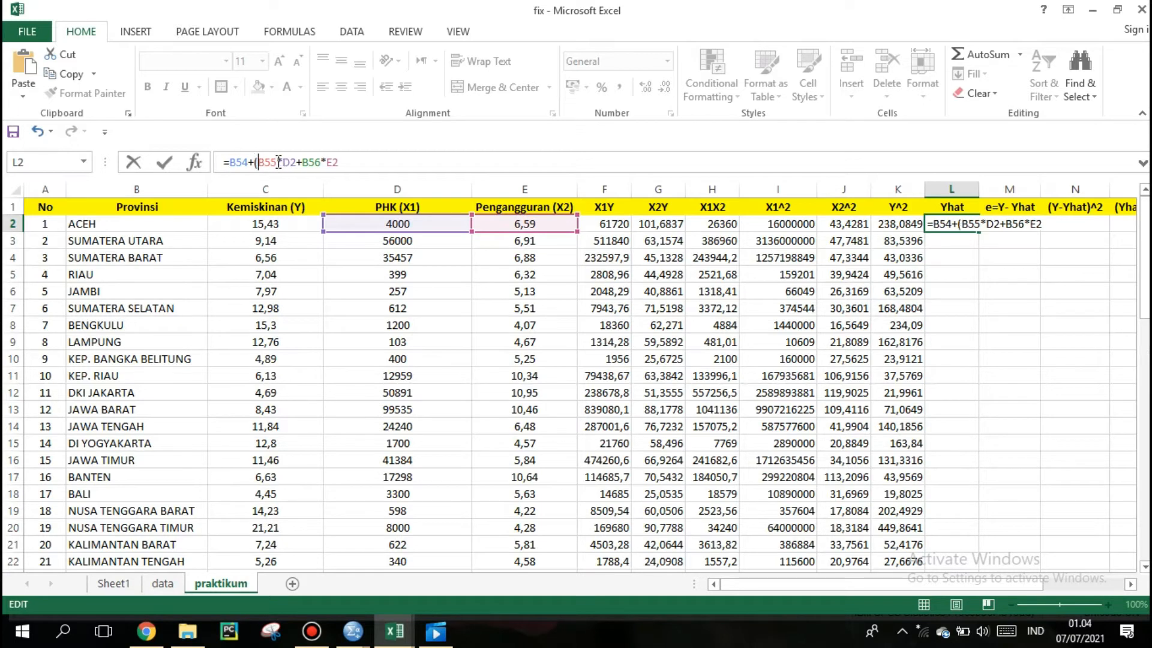
{"action": "left_click", "coordinate": [296, 160]}
{"action": "type", "text": ")"}
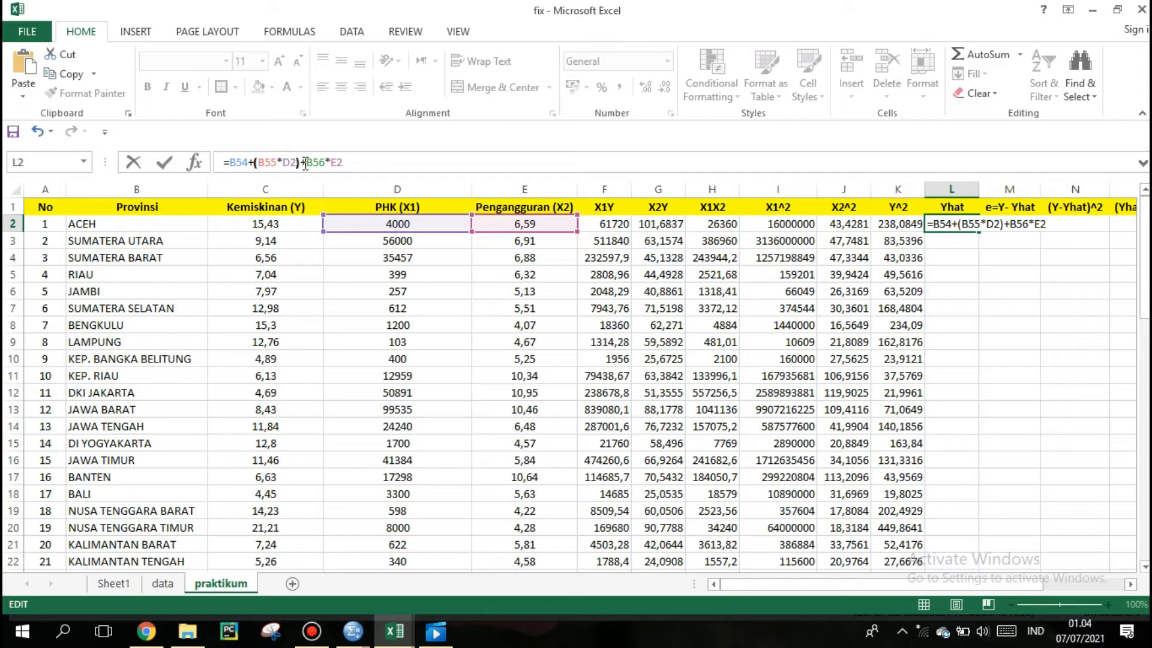
{"action": "left_click", "coordinate": [307, 162]}
{"action": "type", "text": "("}
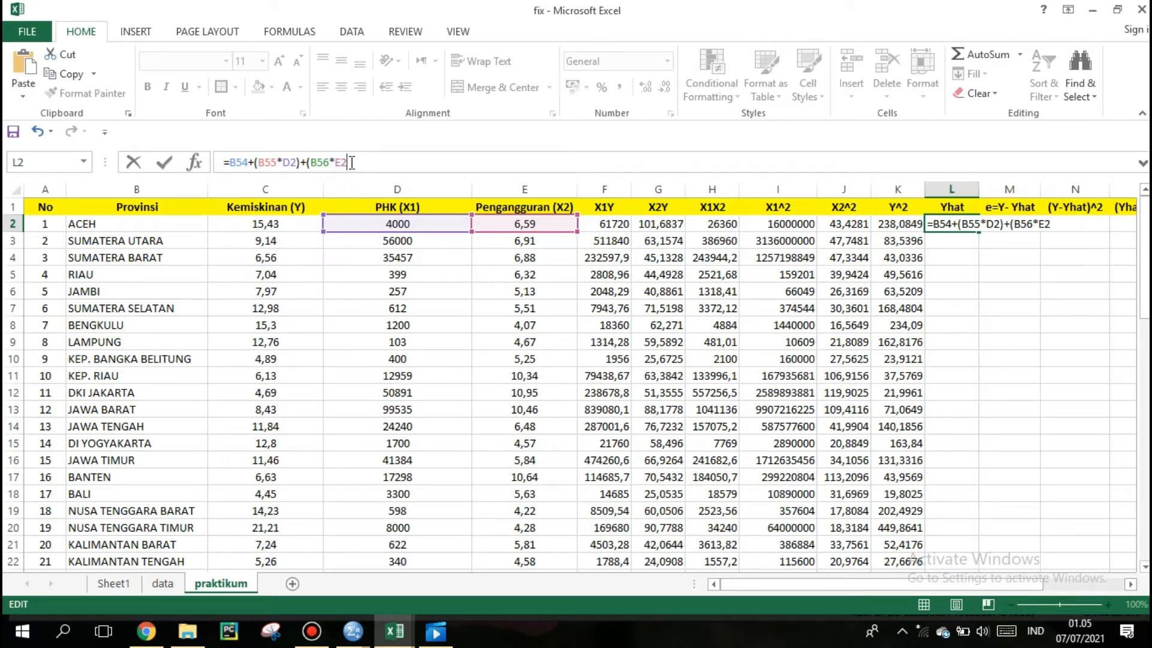
{"action": "type", "text": ")"}
{"action": "left_click", "coordinate": [642, 275]}
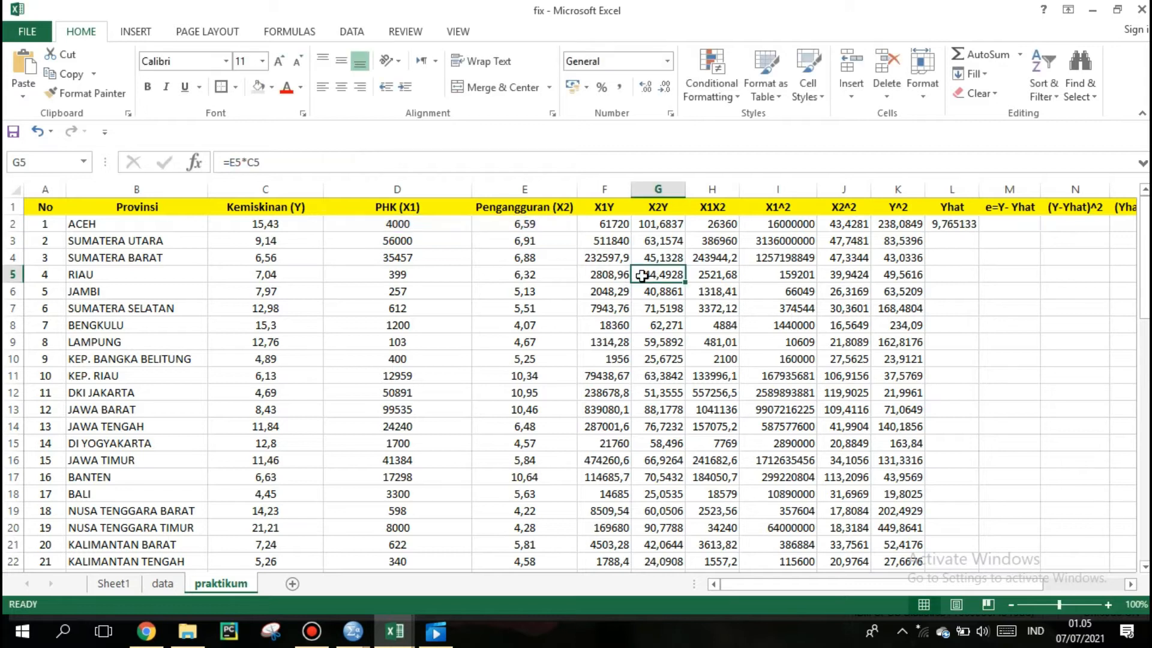
Step: Make the b0 reference in the L2 Yhat formula absolute as $B$54
{"action": "left_click", "coordinate": [960, 228]}
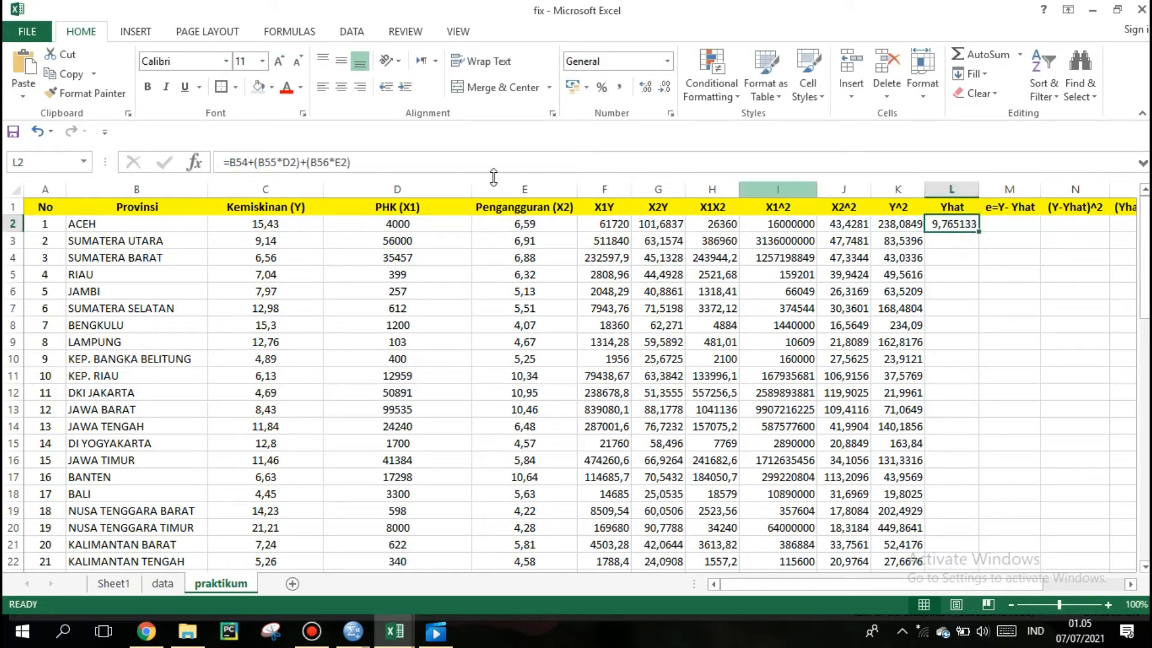
{"action": "left_click", "coordinate": [278, 173]}
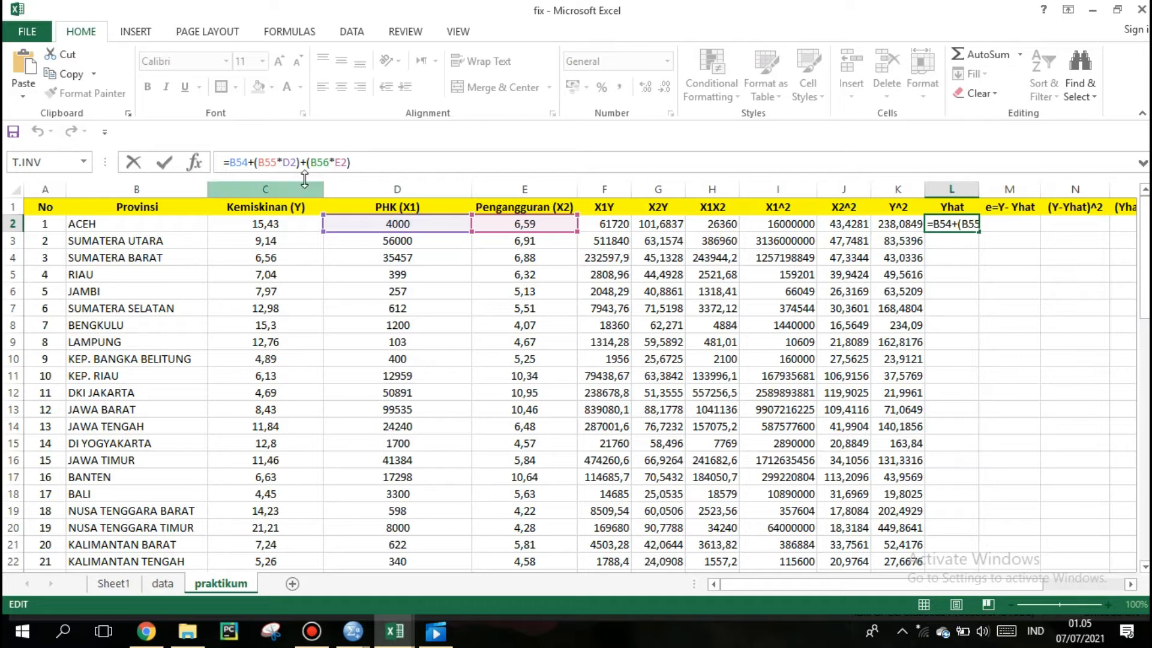
{"action": "left_click", "coordinate": [232, 163]}
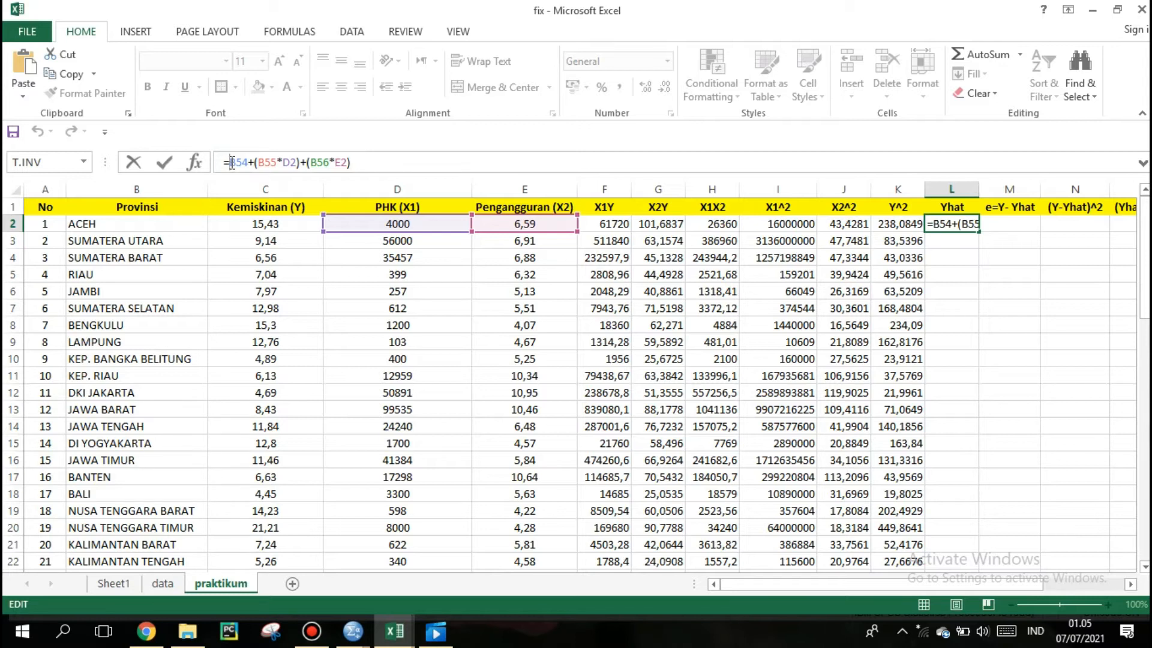
{"action": "type", "text": "$B"}
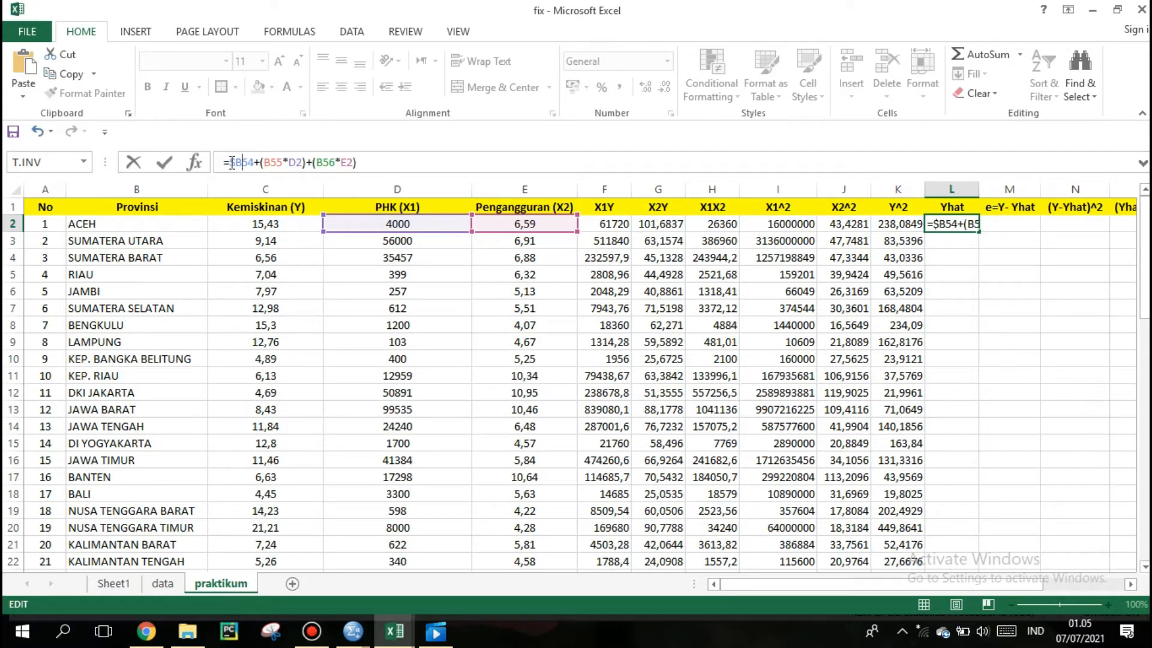
{"action": "type", "text": "$"}
Step: Make the b1 and b2 references absolute as well and enter L2 as =$B$54+($B$55*D2)+($B$56*E2)
{"action": "key", "text": "Right"}
{"action": "key", "text": "Right"}
{"action": "key", "text": "Right"}
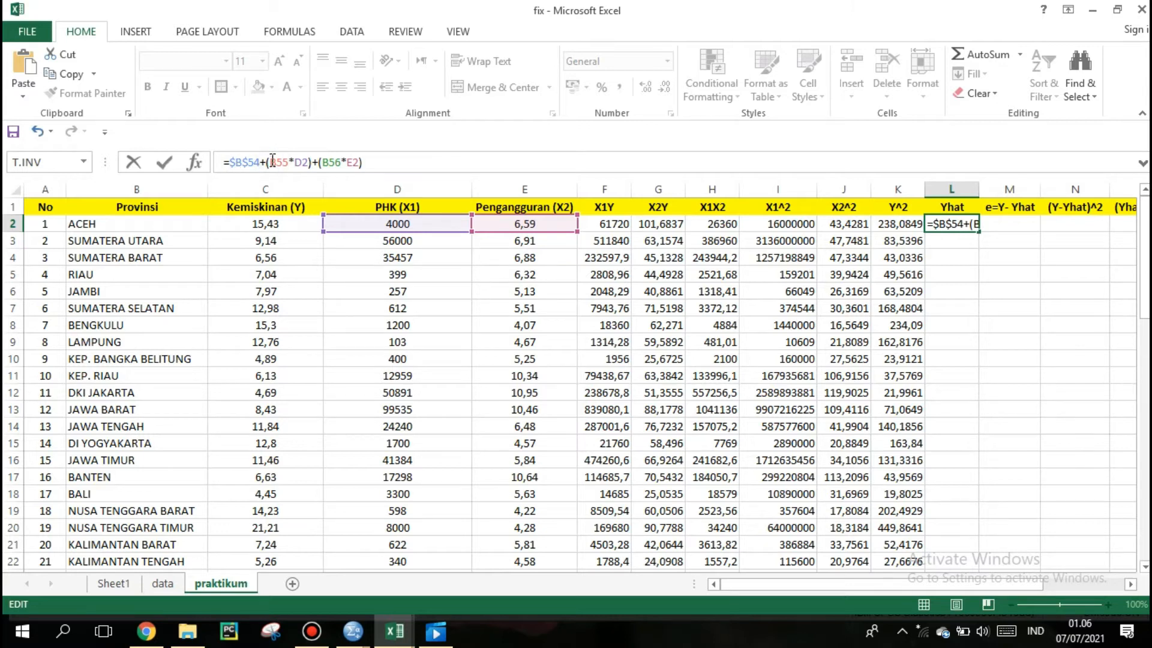
{"action": "key", "text": "F4"}
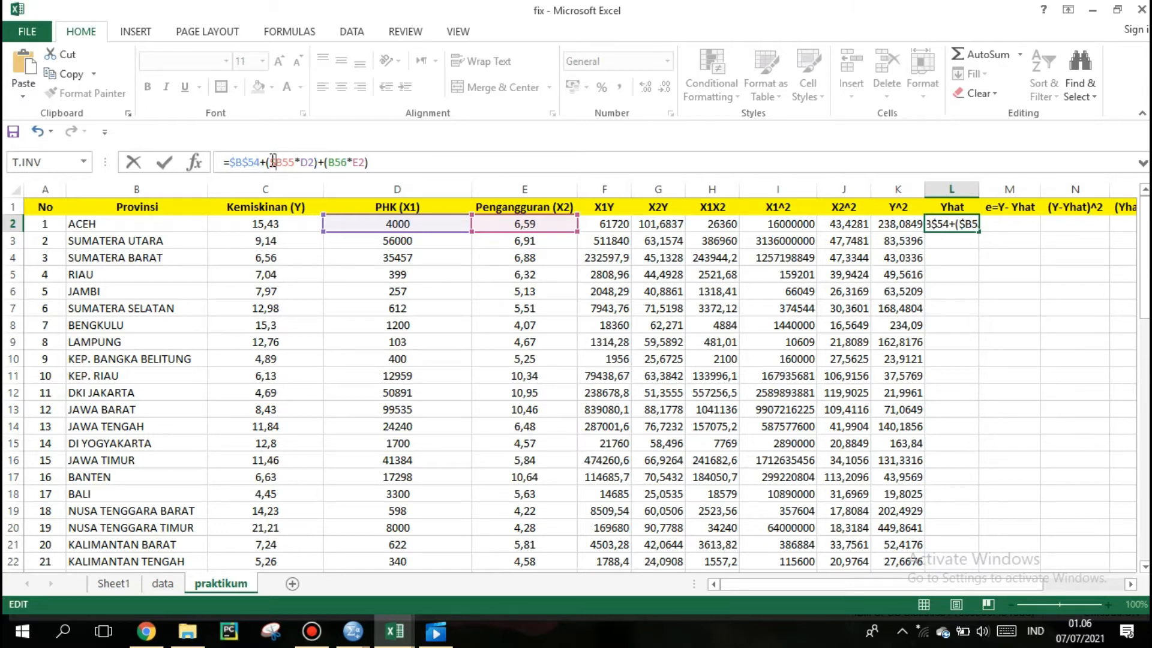
{"action": "type", "text": "$"}
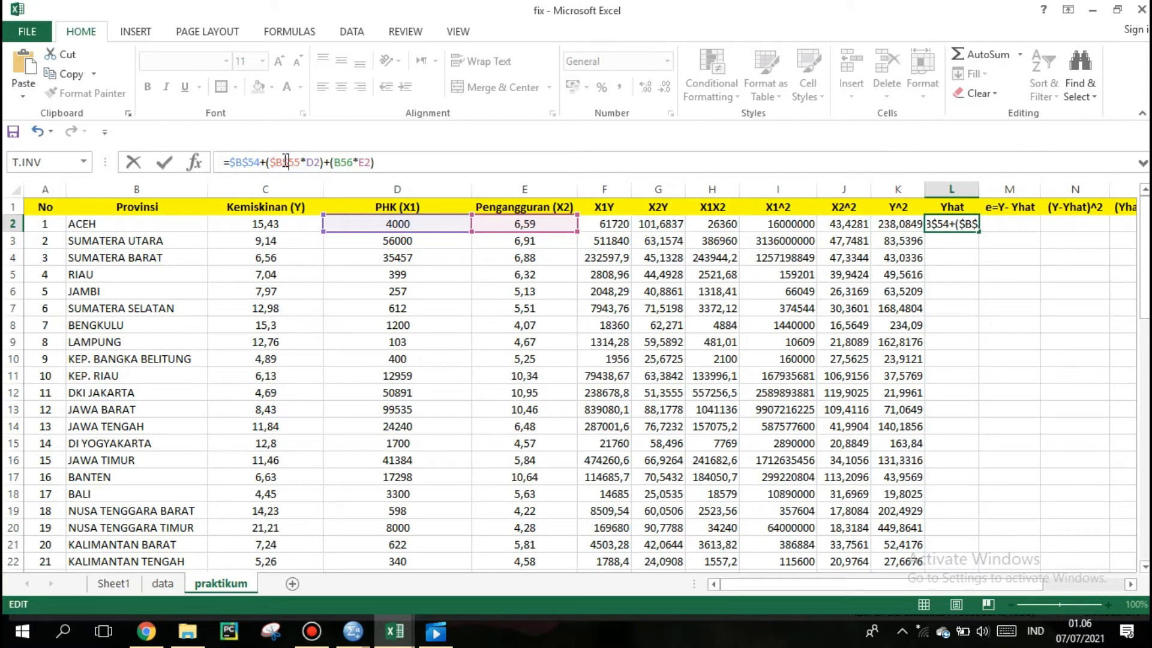
{"action": "left_click", "coordinate": [335, 162]}
{"action": "type", "text": "$"}
{"action": "left_click", "coordinate": [348, 162]}
{"action": "type", "text": "$B$"}
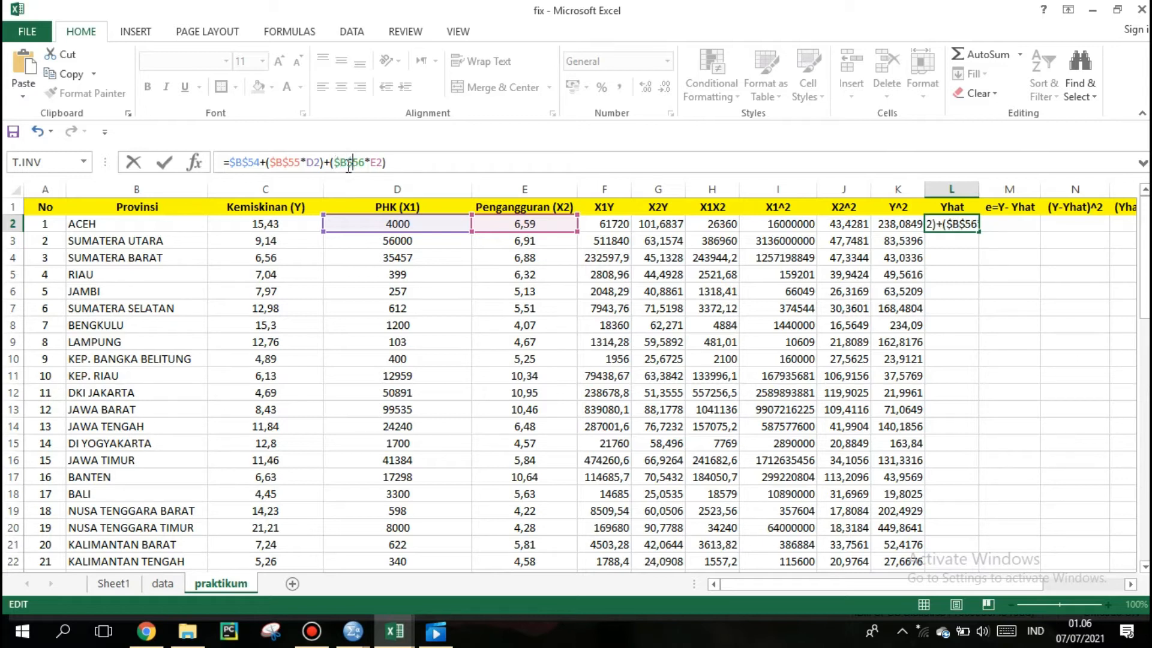
{"action": "left_click", "coordinate": [732, 161]}
{"action": "key", "text": "Return"}
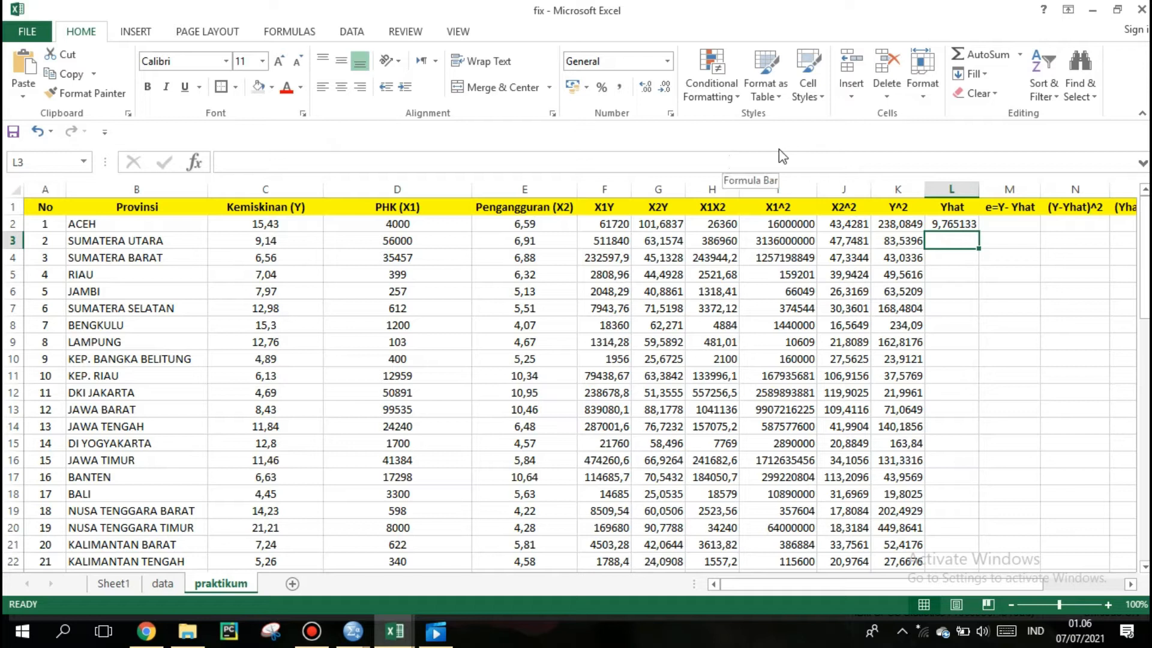
Step: Fill the Yhat formula from L2 down through the PAPUA row, L35
{"action": "left_click", "coordinate": [967, 226]}
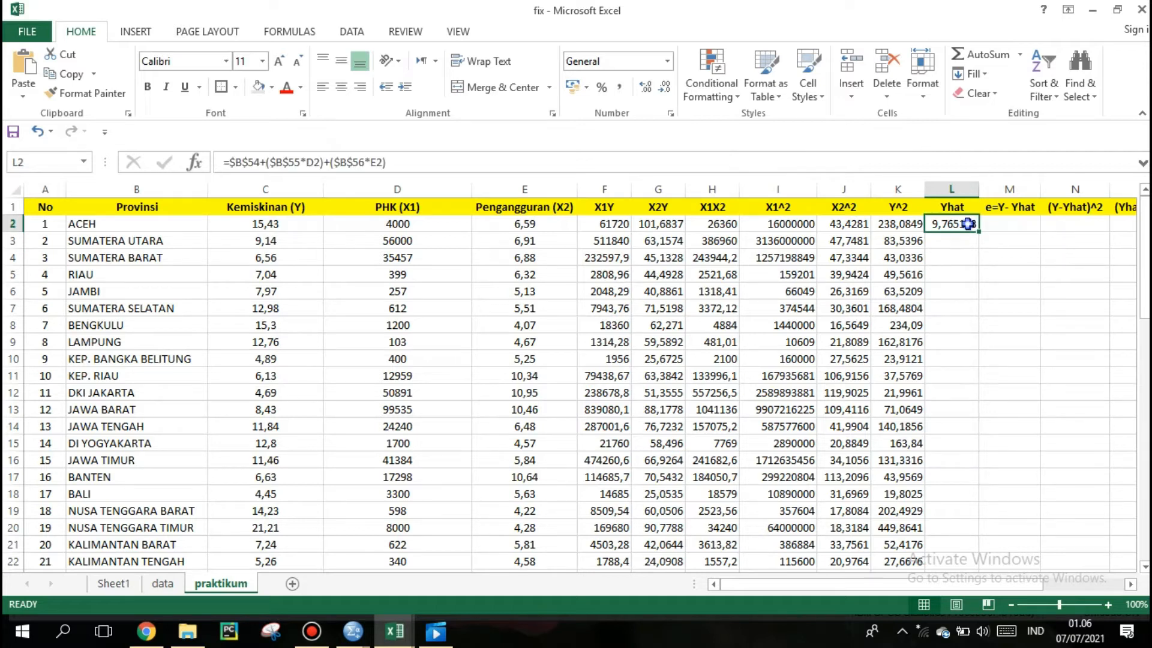
{"action": "left_click_drag", "start_coordinate": [975, 236], "coordinate": [923, 514]}
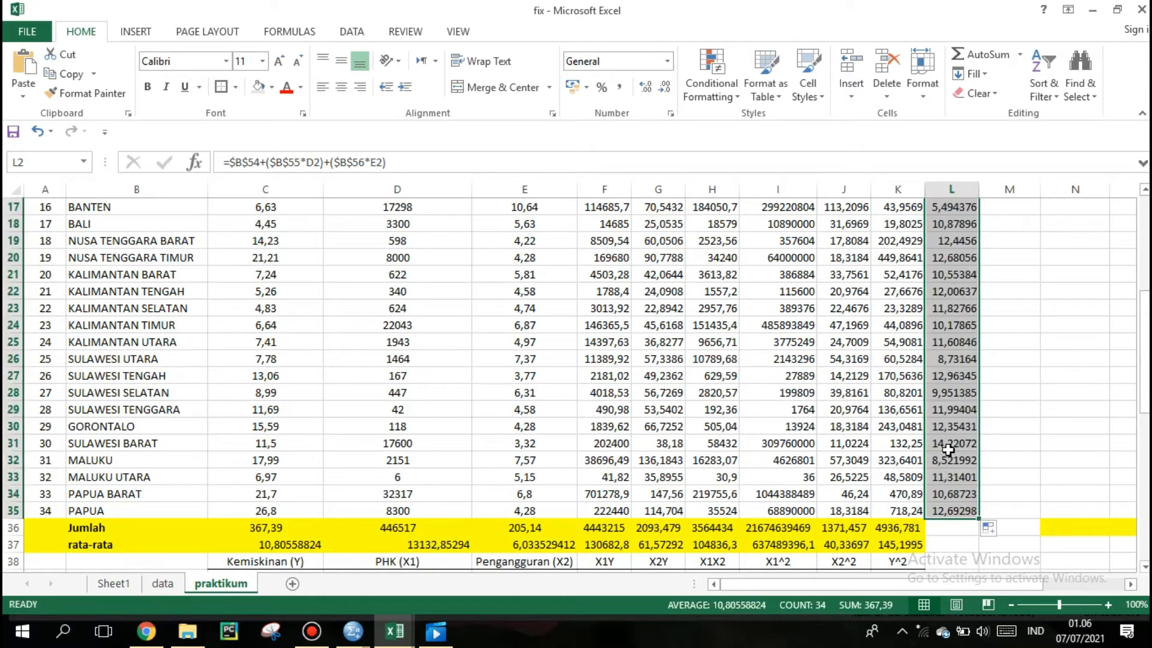
{"action": "left_click_drag", "start_coordinate": [1026, 420], "coordinate": [1067, 376]}
{"action": "left_click_drag", "start_coordinate": [1146, 360], "coordinate": [1145, 198]}
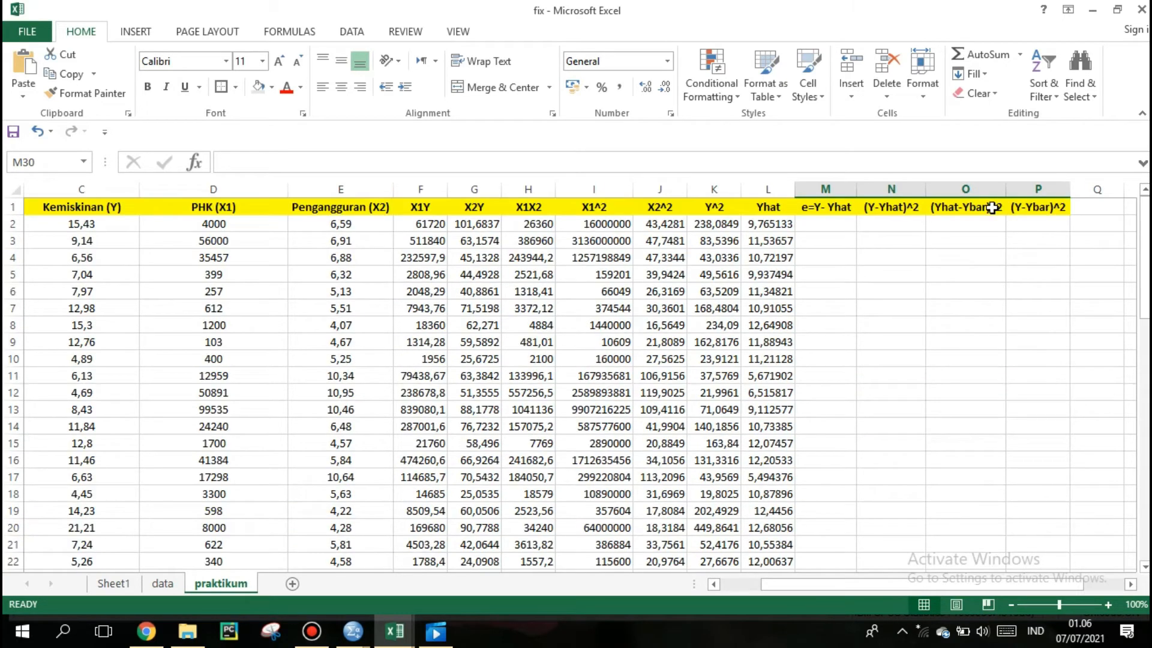
Step: Enter the residual formula =C2-L2 in M2 under e=Y- Yhat
{"action": "left_click", "coordinate": [835, 227]}
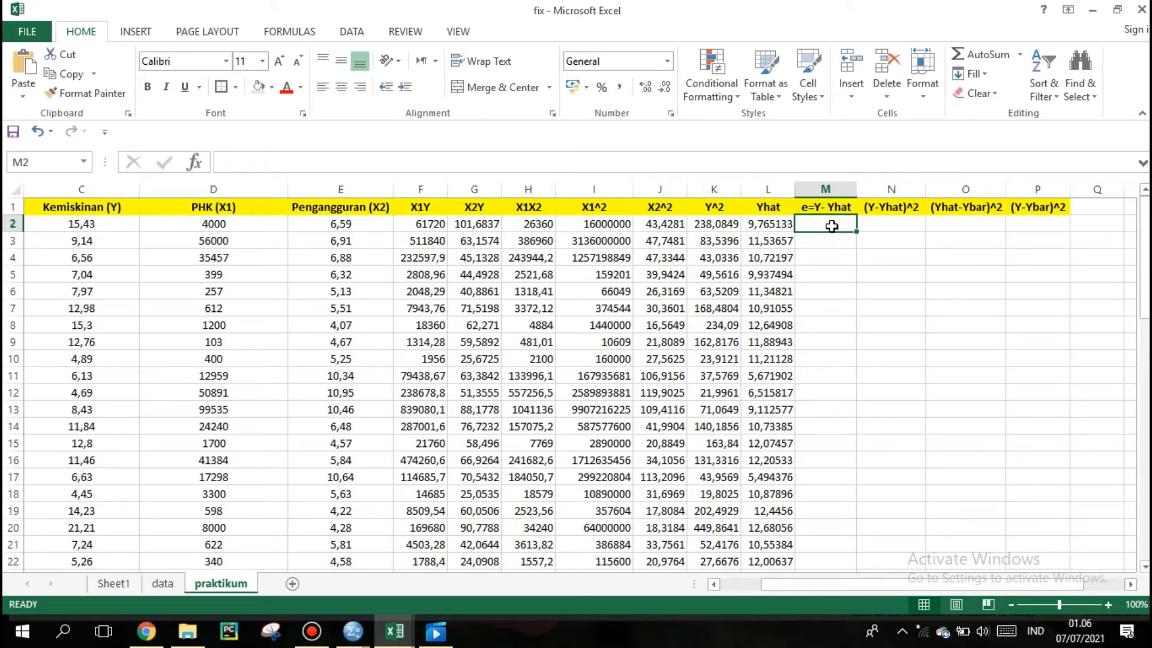
{"action": "type", "text": "="}
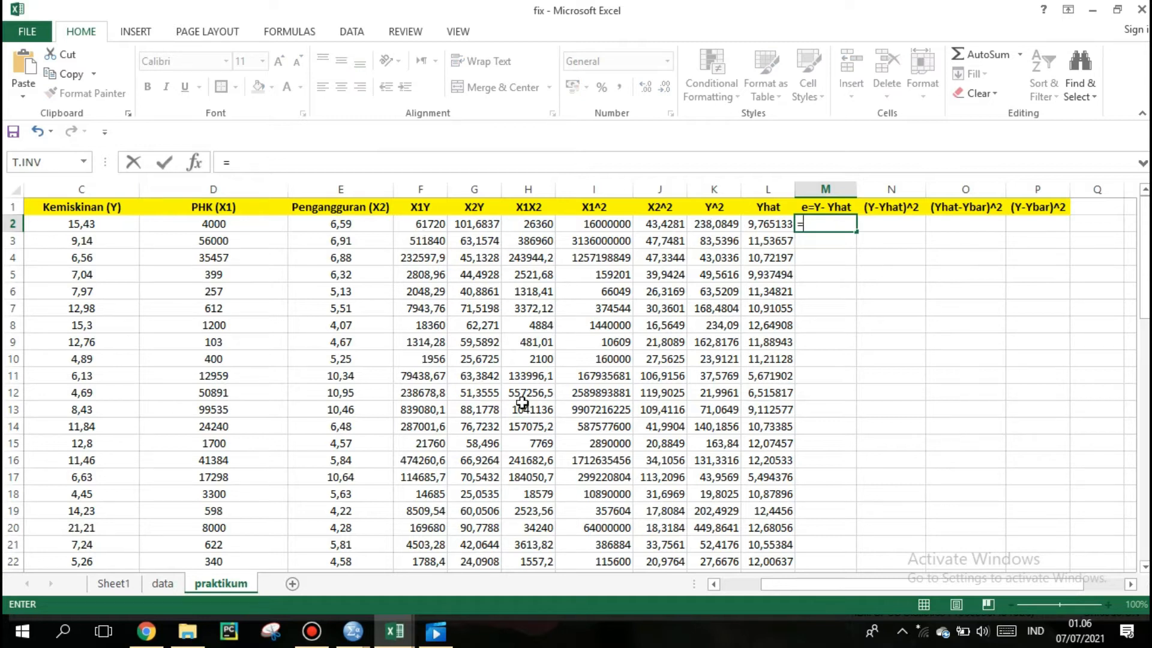
{"action": "left_click", "coordinate": [123, 225]}
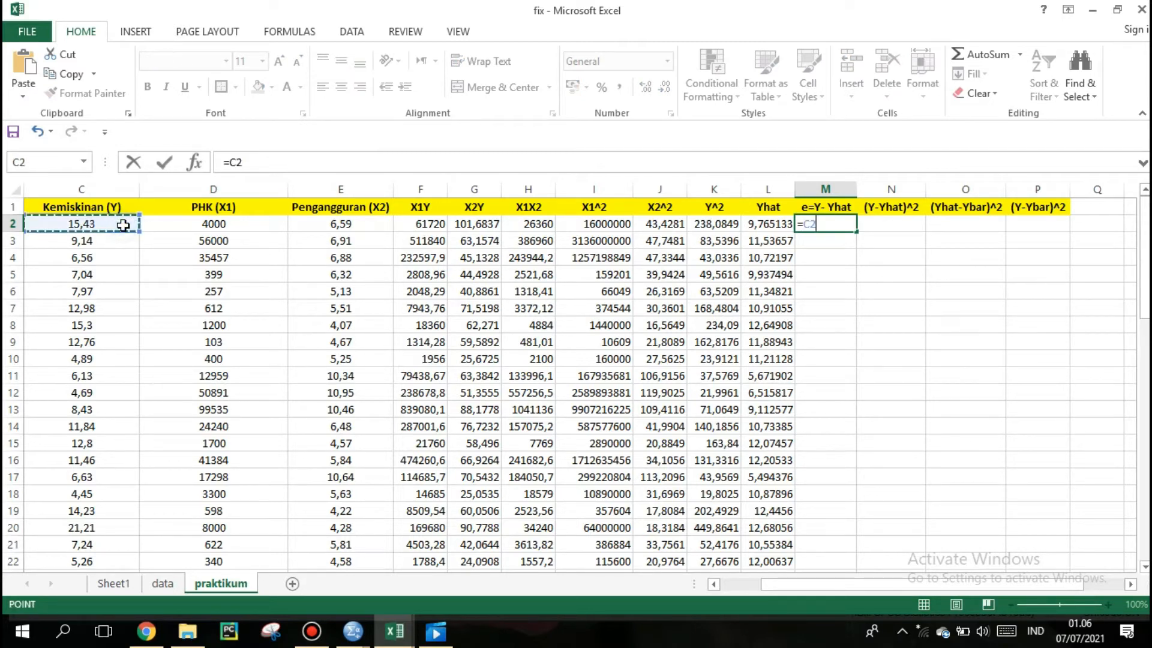
{"action": "type", "text": "-"}
{"action": "left_click", "coordinate": [768, 227]}
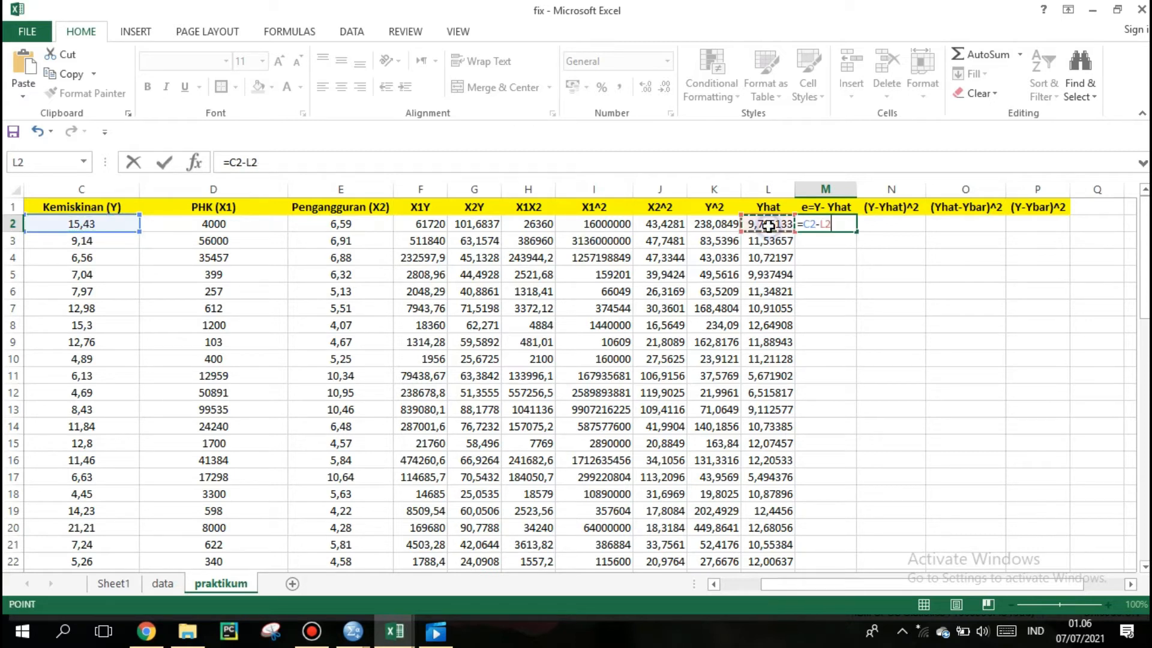
{"action": "key", "text": "Return"}
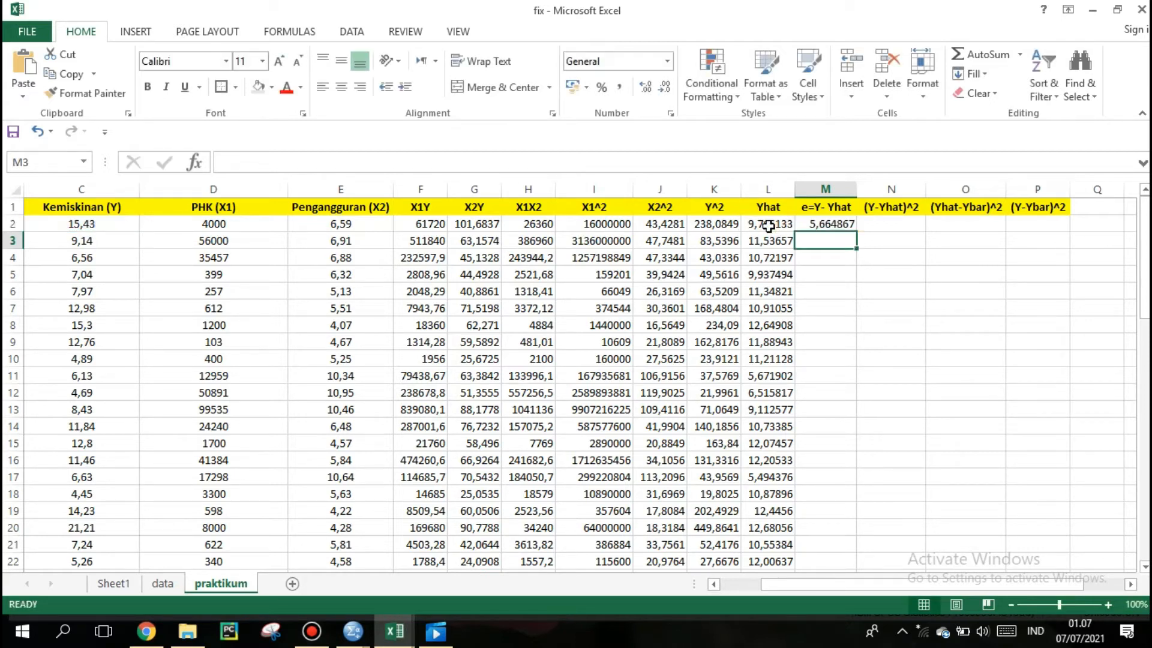
Step: Fill the residual formula from M2 down through the PAPUA row, M35
{"action": "left_click", "coordinate": [835, 225]}
{"action": "left_click_drag", "start_coordinate": [856, 232], "coordinate": [836, 512]}
{"action": "left_click_drag", "start_coordinate": [1143, 386], "coordinate": [885, 227]}
Step: Enter the squared residual formula =M2^2 in N2 under (Y-Yhat)^2
{"action": "left_click", "coordinate": [887, 227]}
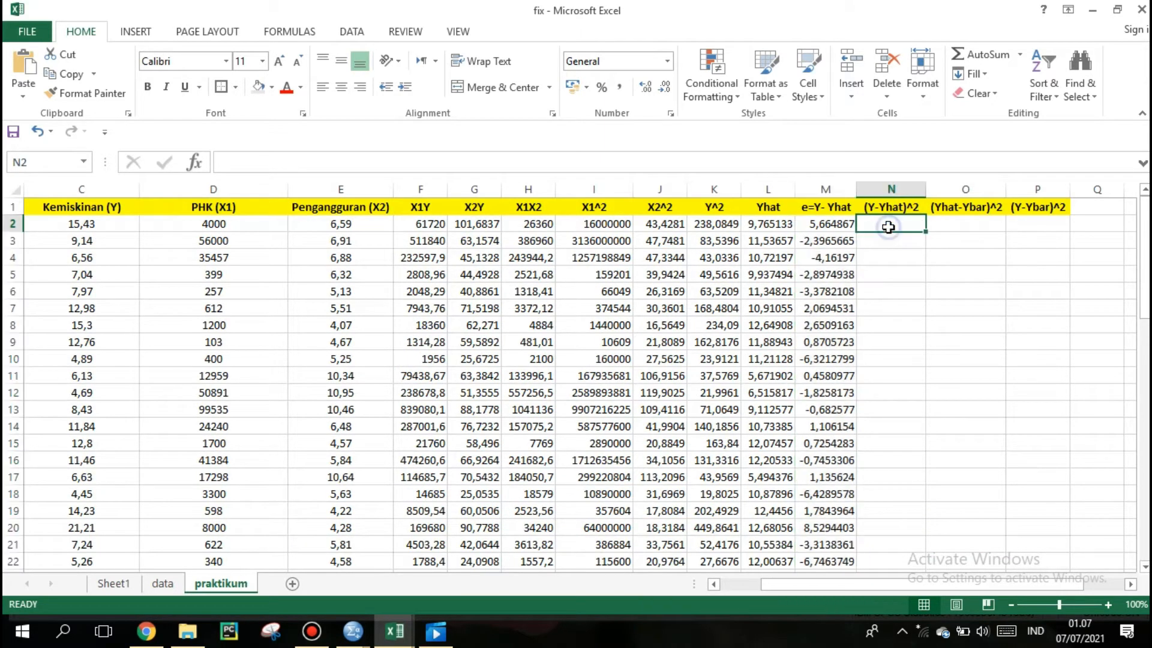
{"action": "type", "text": "="}
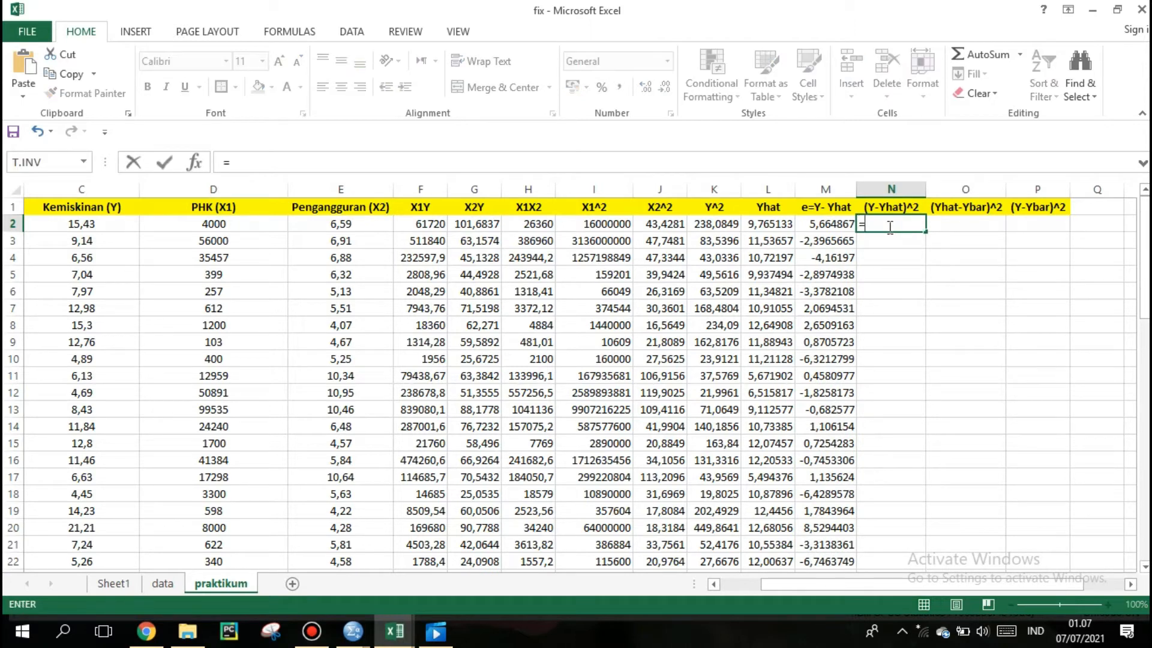
{"action": "left_click", "coordinate": [831, 227]}
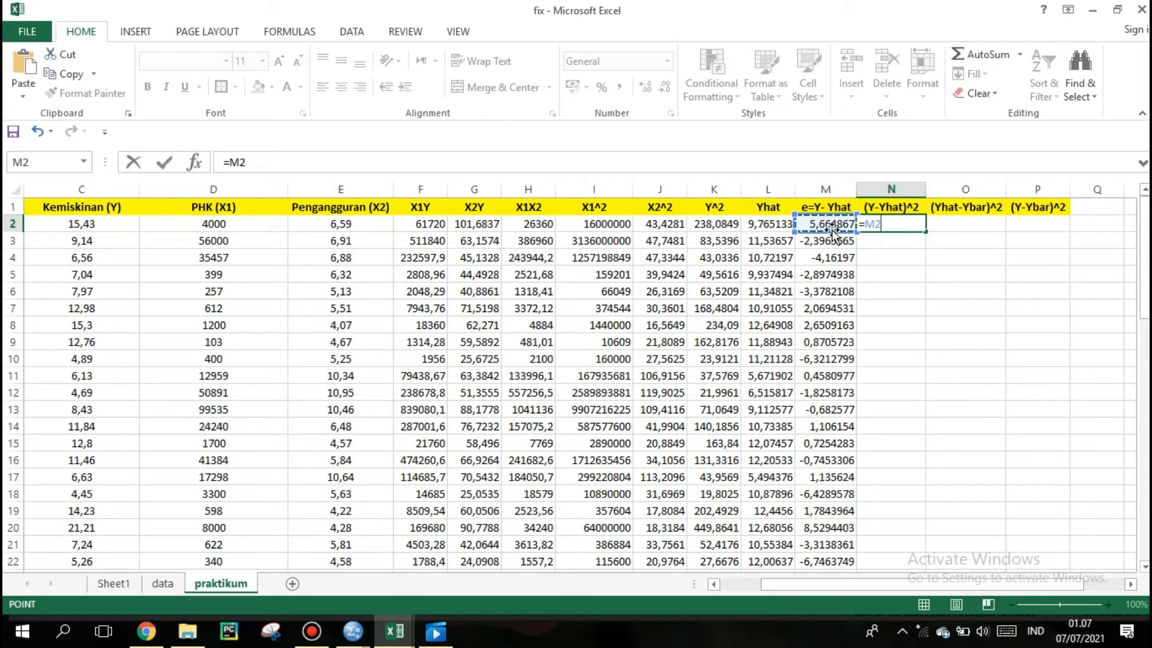
{"action": "type", "text": "^2"}
{"action": "key", "text": "Return"}
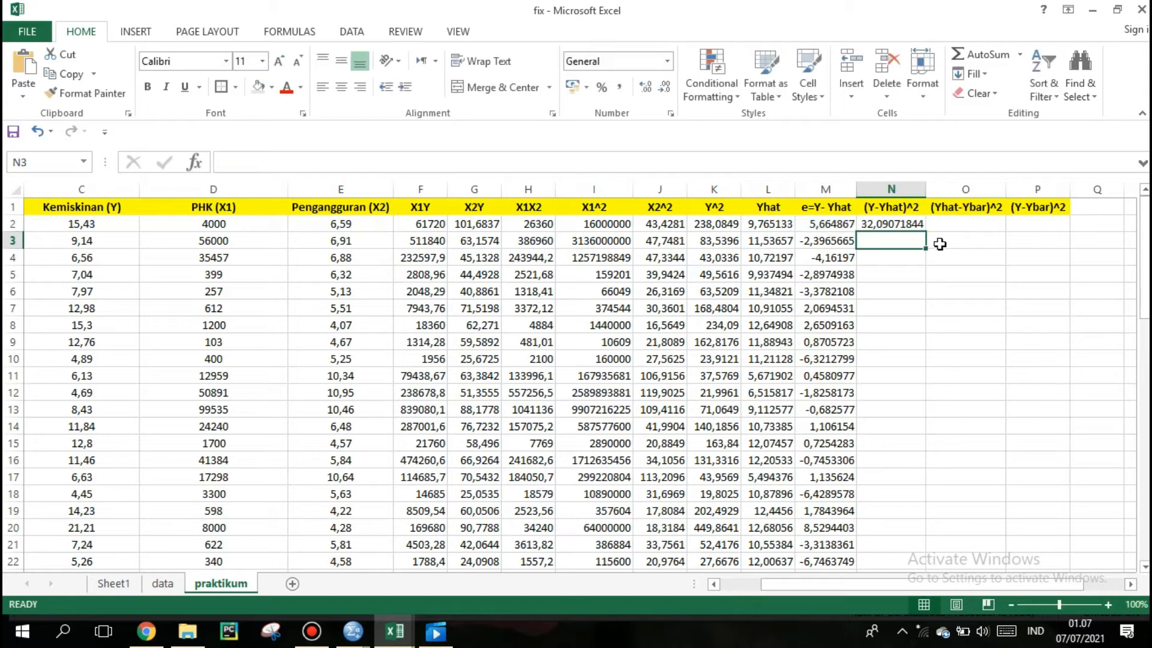
Step: Fill the squared residual formula from N2 down through the PAPUA row, N35
{"action": "left_click", "coordinate": [907, 223]}
{"action": "left_click_drag", "start_coordinate": [924, 232], "coordinate": [896, 516]}
{"action": "left_click_drag", "start_coordinate": [1144, 318], "coordinate": [1134, 199]}
Step: Start the formula in O2 under (Yhat-Ybar)^2 as =L2-C37, subtracting the Kemiskinan (Y) average from Yhat
{"action": "left_click", "coordinate": [986, 227]}
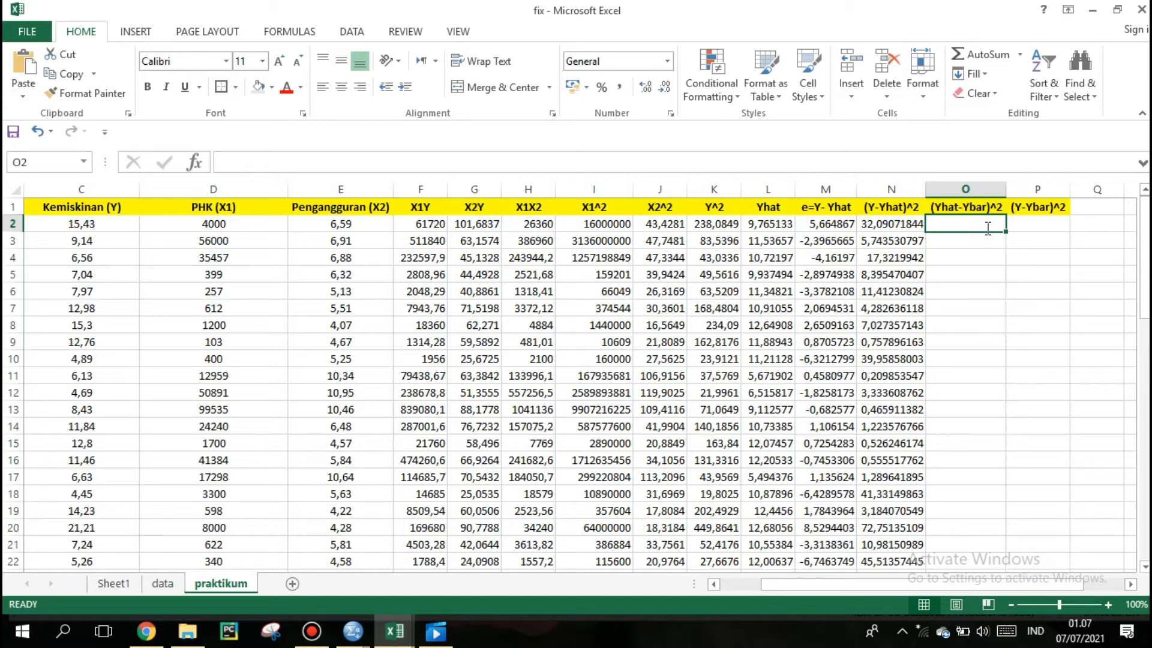
{"action": "type", "text": "="}
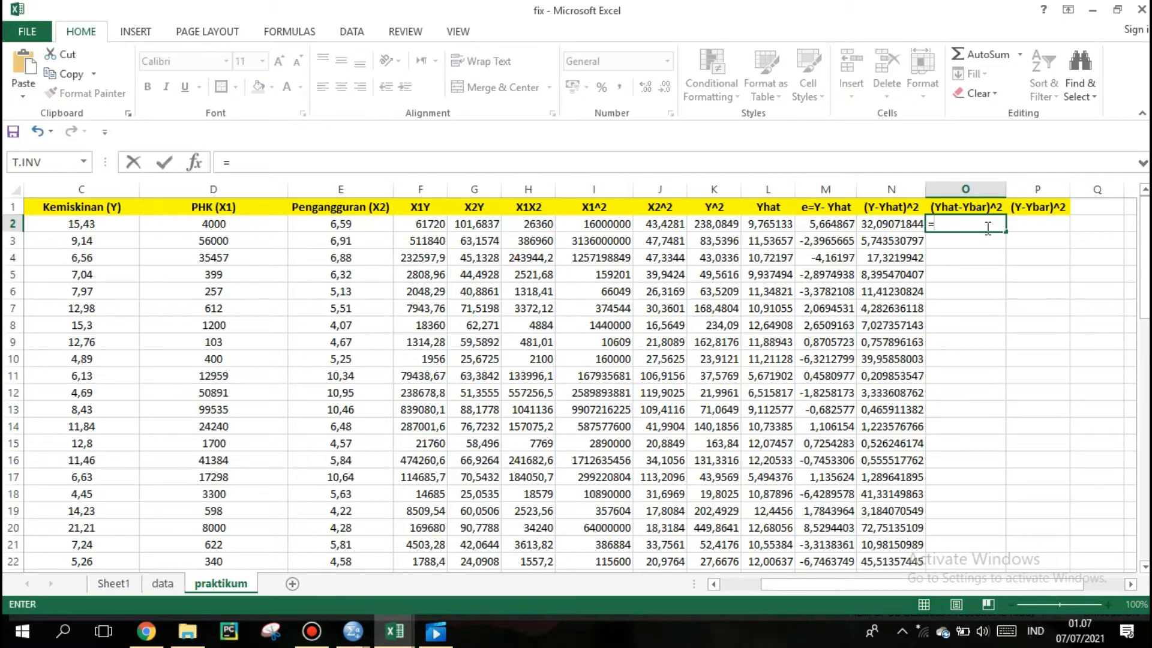
{"action": "left_click", "coordinate": [759, 223]}
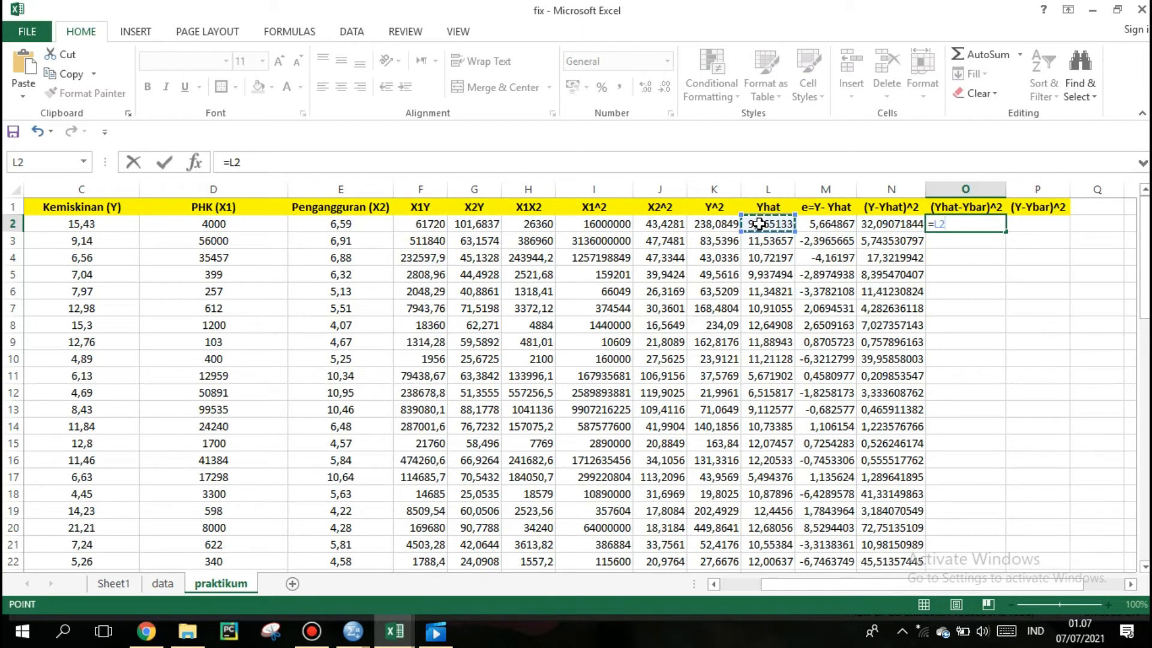
{"action": "type", "text": "-"}
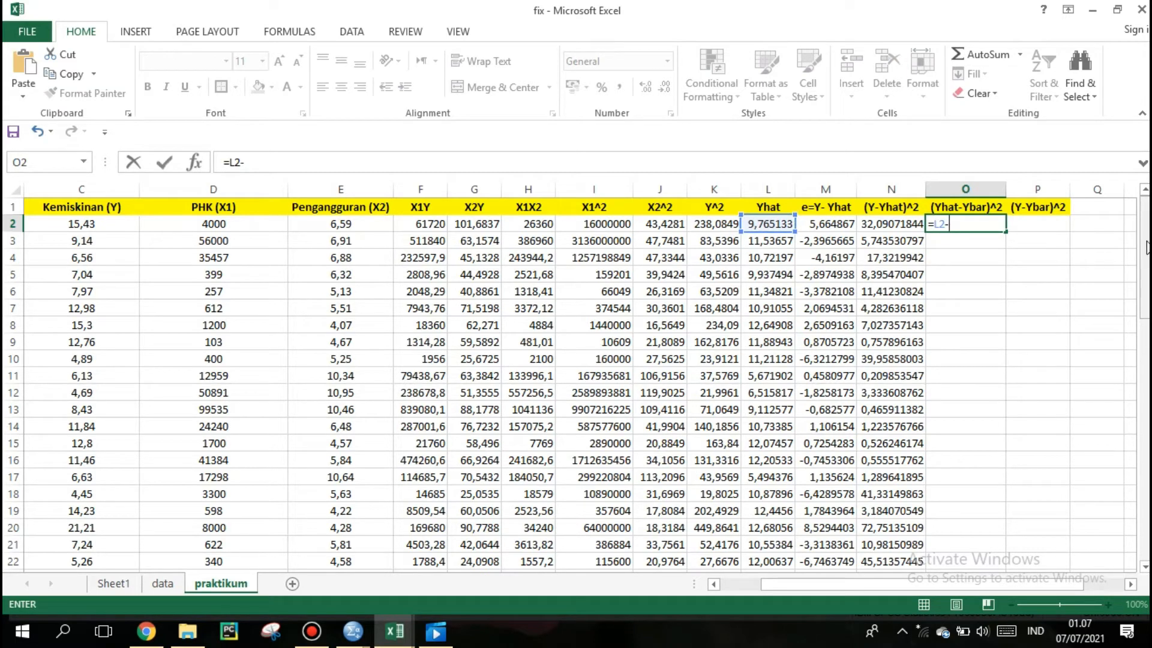
{"action": "left_click_drag", "start_coordinate": [1146, 246], "coordinate": [1053, 520]}
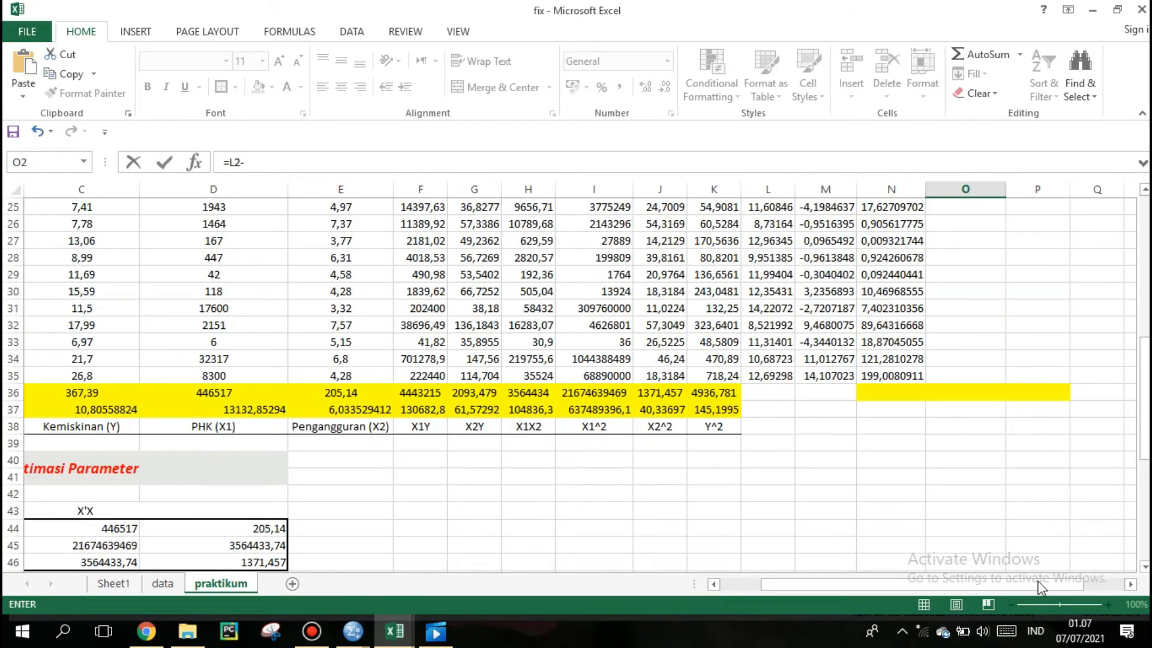
{"action": "left_click_drag", "start_coordinate": [1027, 589], "coordinate": [955, 586]}
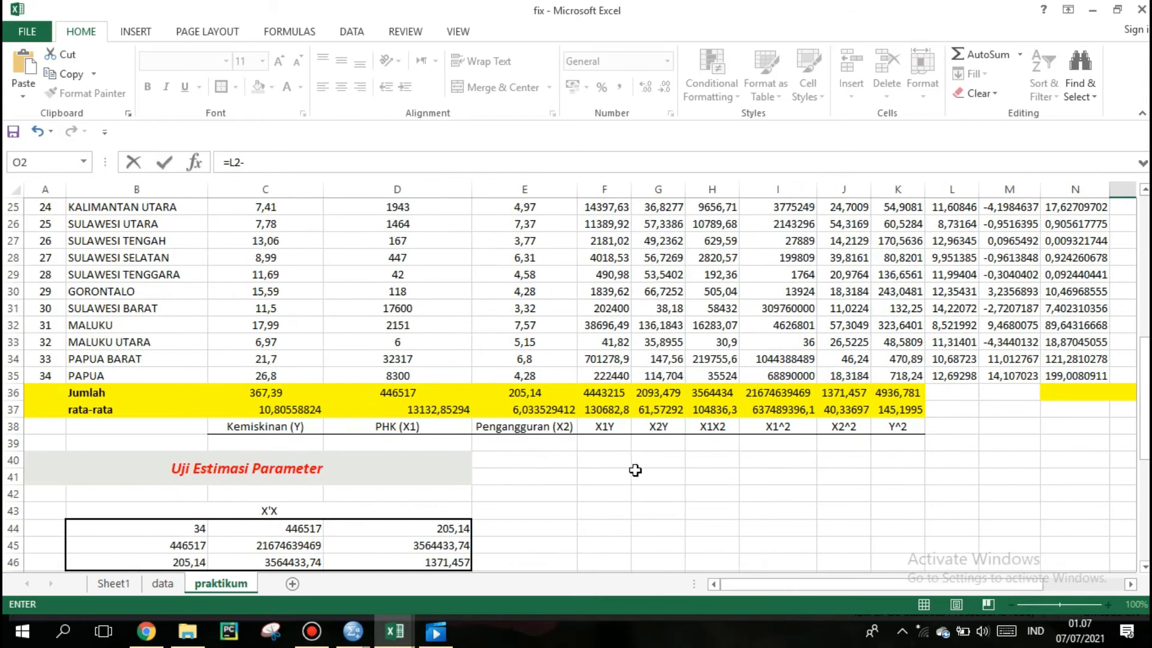
{"action": "left_click", "coordinate": [282, 408]}
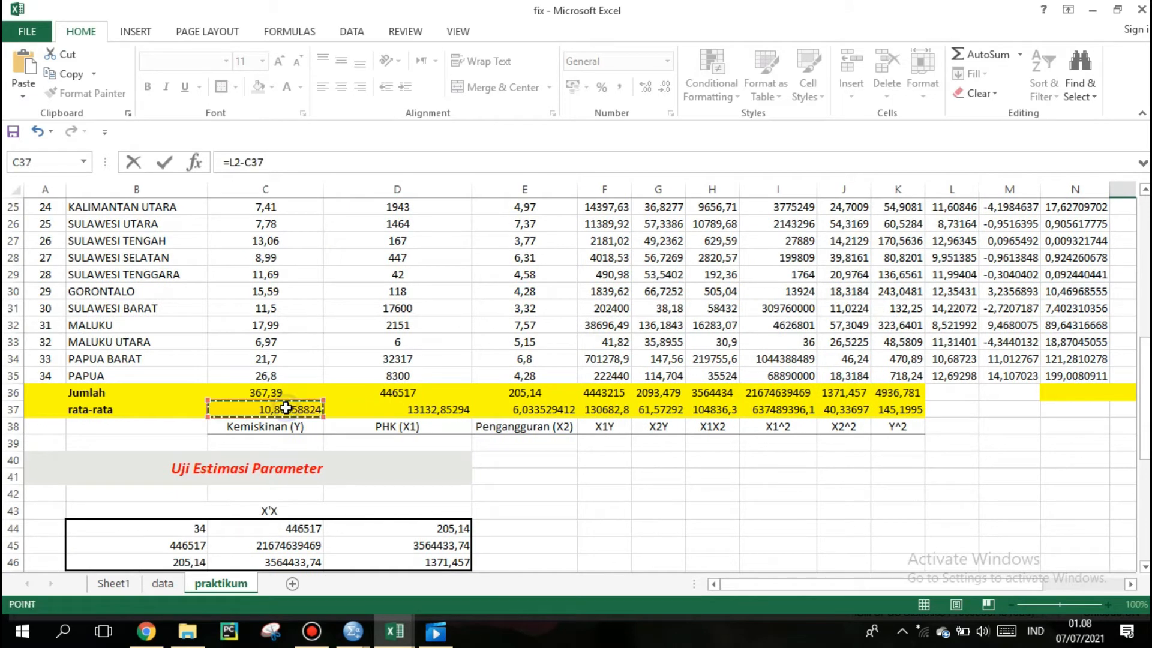
{"action": "left_click_drag", "start_coordinate": [1144, 387], "coordinate": [1007, 531]}
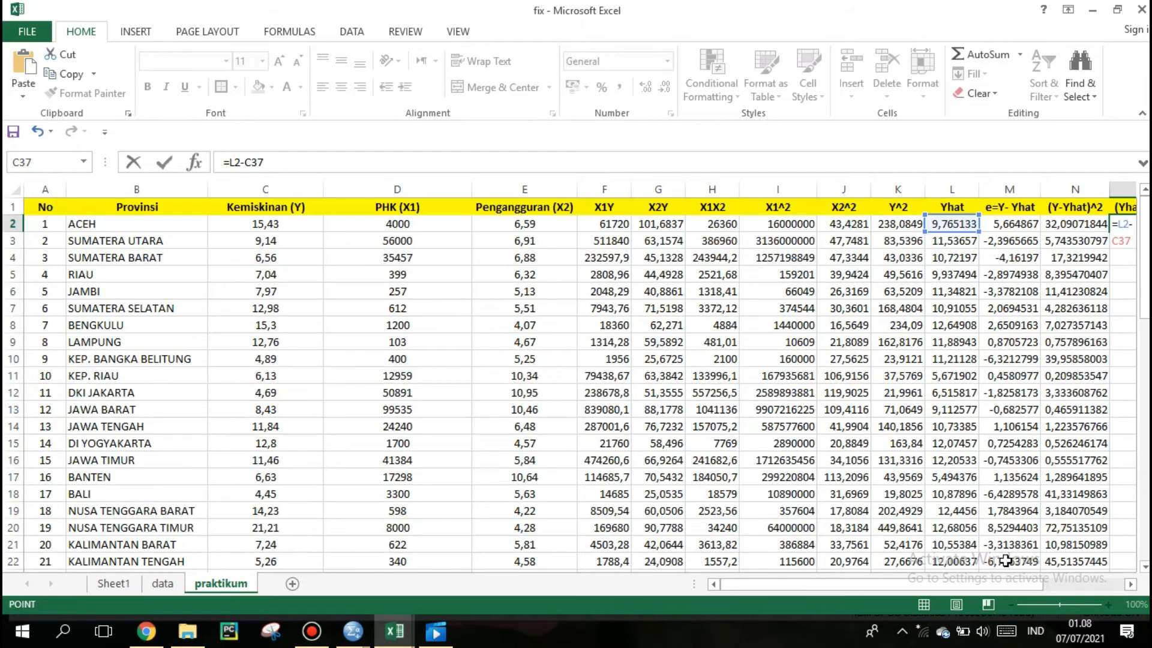
{"action": "left_click_drag", "start_coordinate": [1024, 582], "coordinate": [1122, 581]}
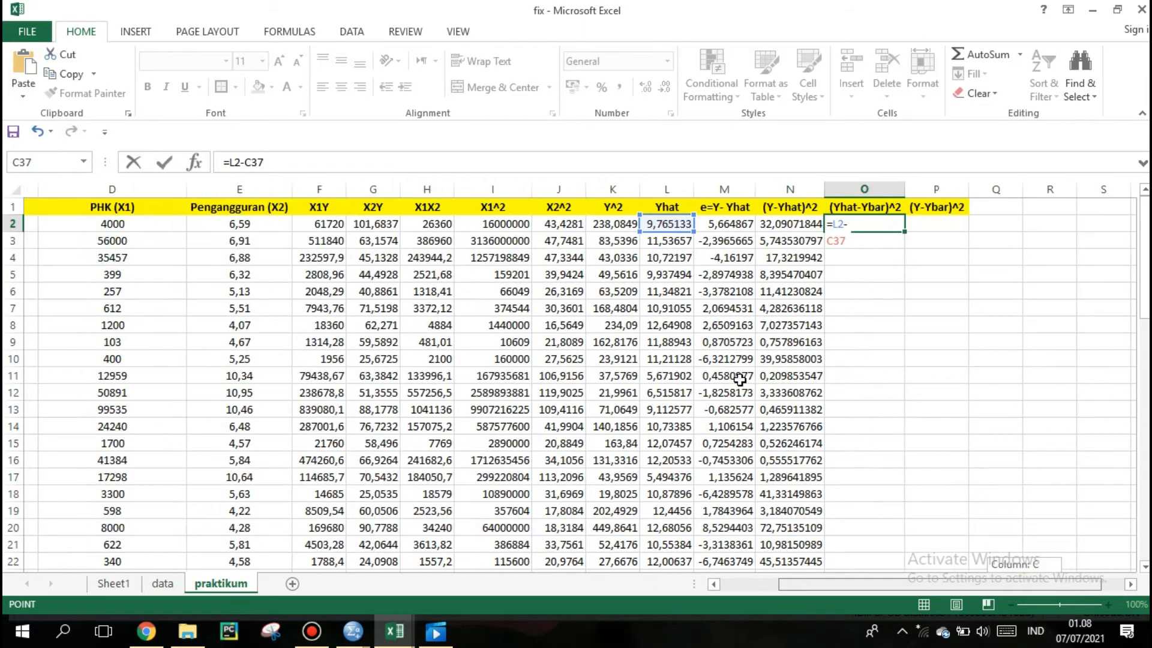
Step: Complete the O2 formula as =(L2-$C$37)^2, squaring the difference and making the average's reference absolute
{"action": "left_click", "coordinate": [305, 167]}
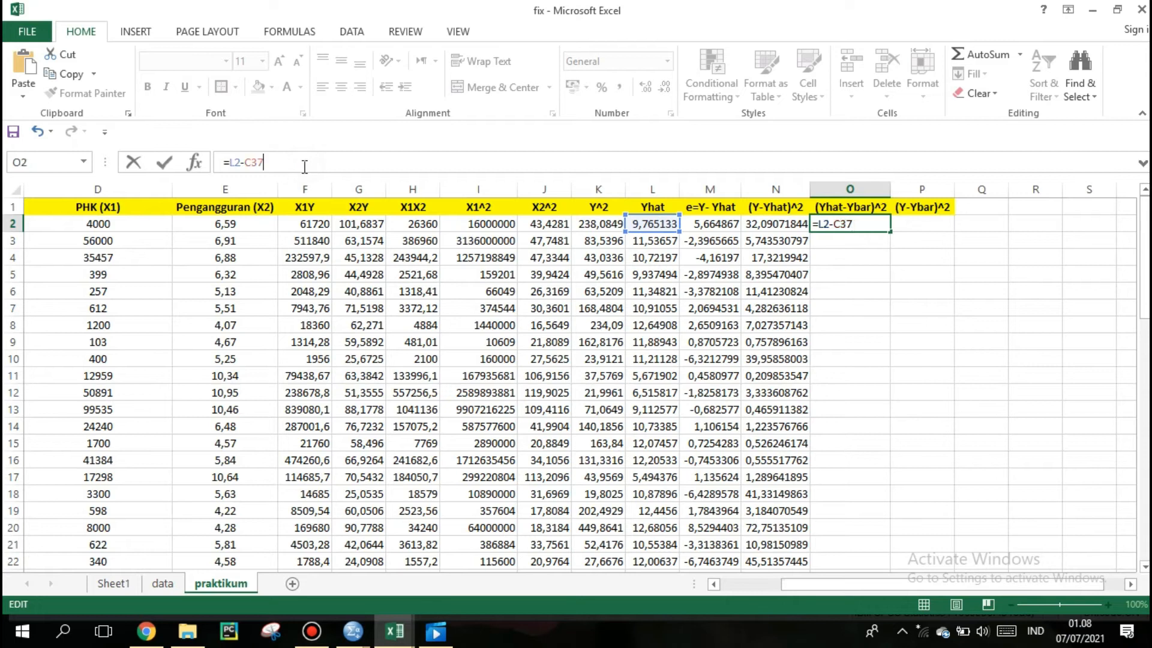
{"action": "type", "text": ")"}
{"action": "left_click", "coordinate": [231, 163]}
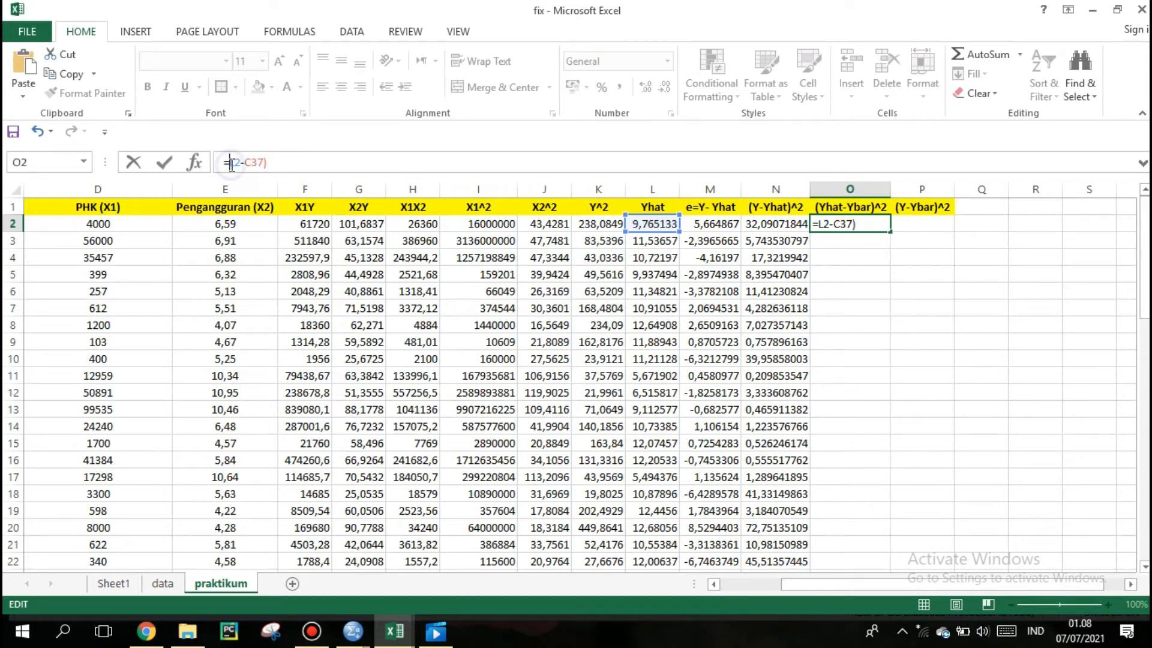
{"action": "type", "text": "("}
{"action": "left_click", "coordinate": [293, 161]}
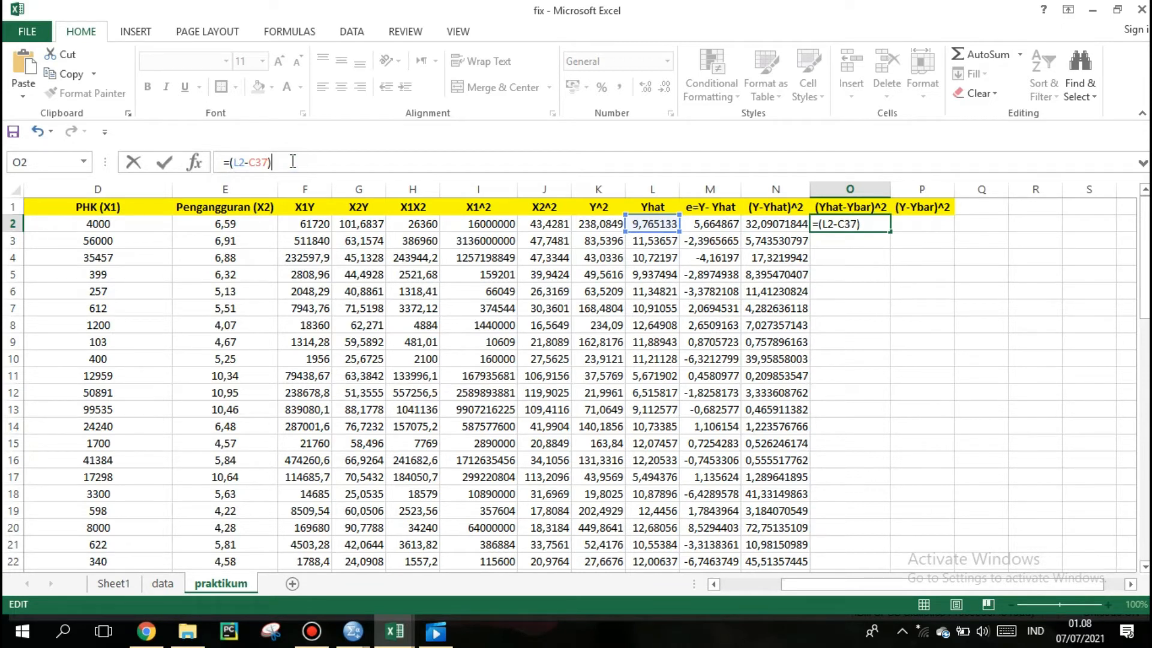
{"action": "type", "text": "^2"}
{"action": "left_click", "coordinate": [250, 162]}
{"action": "type", "text": "$C"}
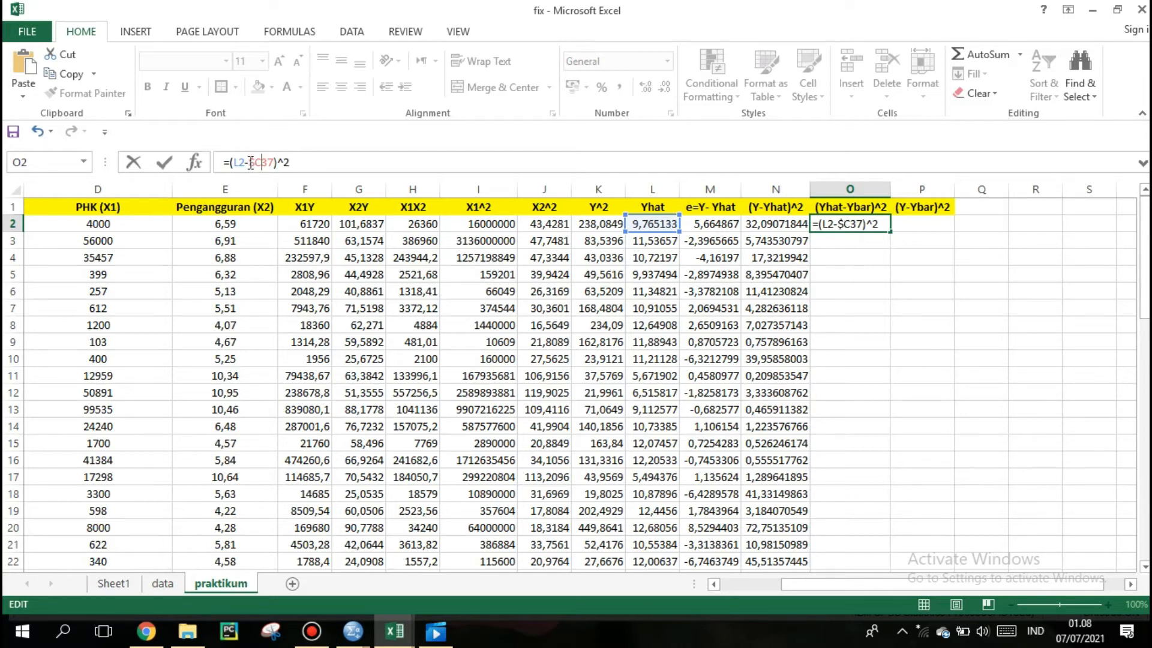
{"action": "type", "text": "$"}
{"action": "left_click", "coordinate": [316, 163]}
{"action": "key", "text": "ctrl+Return"}
{"action": "key", "text": "Return"}
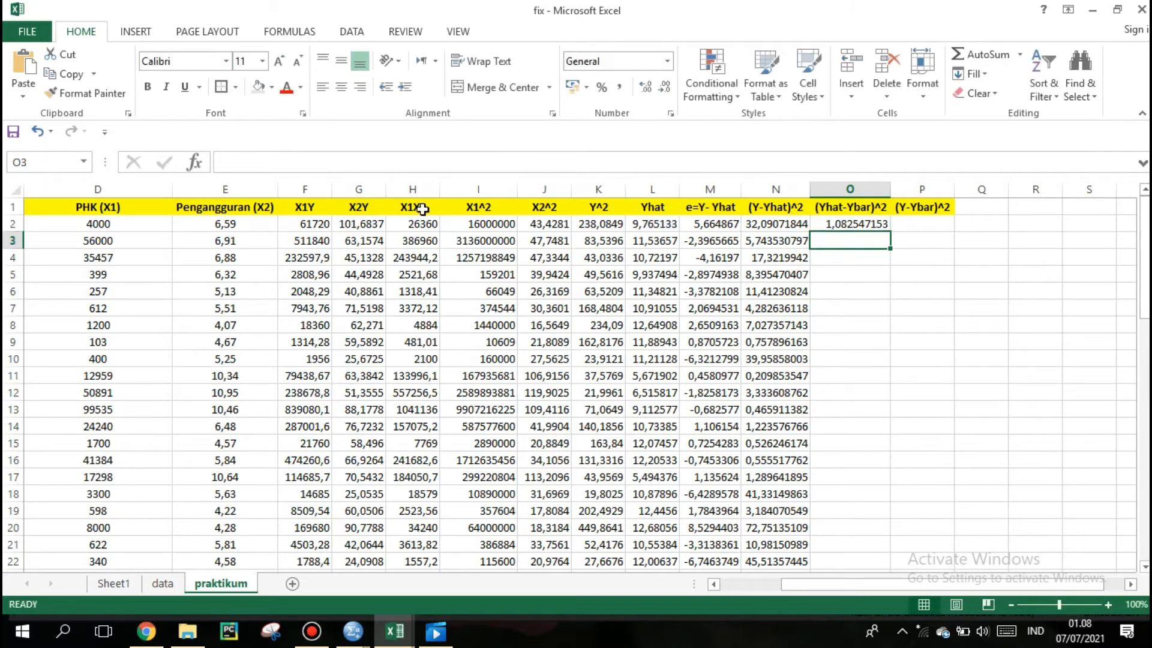
Step: Fill the (Yhat-Ybar)^2 formula from O2 down through the PAPUA row, O35
{"action": "left_click", "coordinate": [848, 223]}
{"action": "left_click_drag", "start_coordinate": [894, 232], "coordinate": [856, 509]}
{"action": "left_click", "coordinate": [972, 477]}
{"action": "left_click_drag", "start_coordinate": [1145, 387], "coordinate": [1122, 248]}
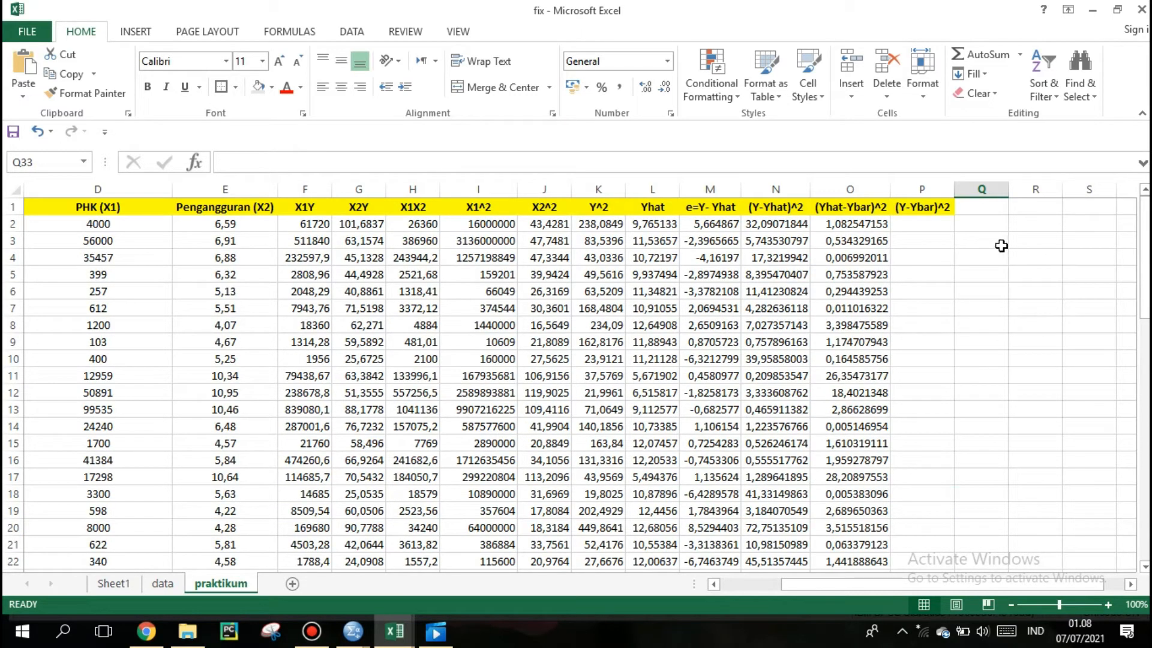
Step: Start the formula in P2 under (Y-Ybar)^2 as =C2-C37, subtracting the Kemiskinan (Y) average from Y
{"action": "left_click", "coordinate": [919, 227]}
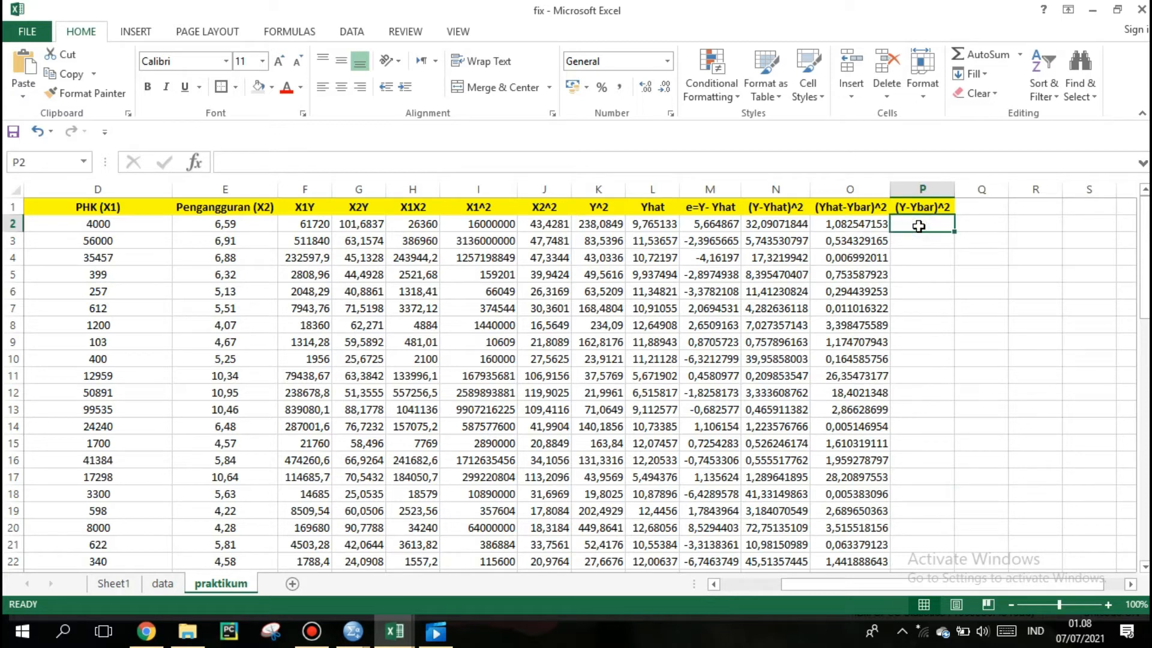
{"action": "type", "text": "="}
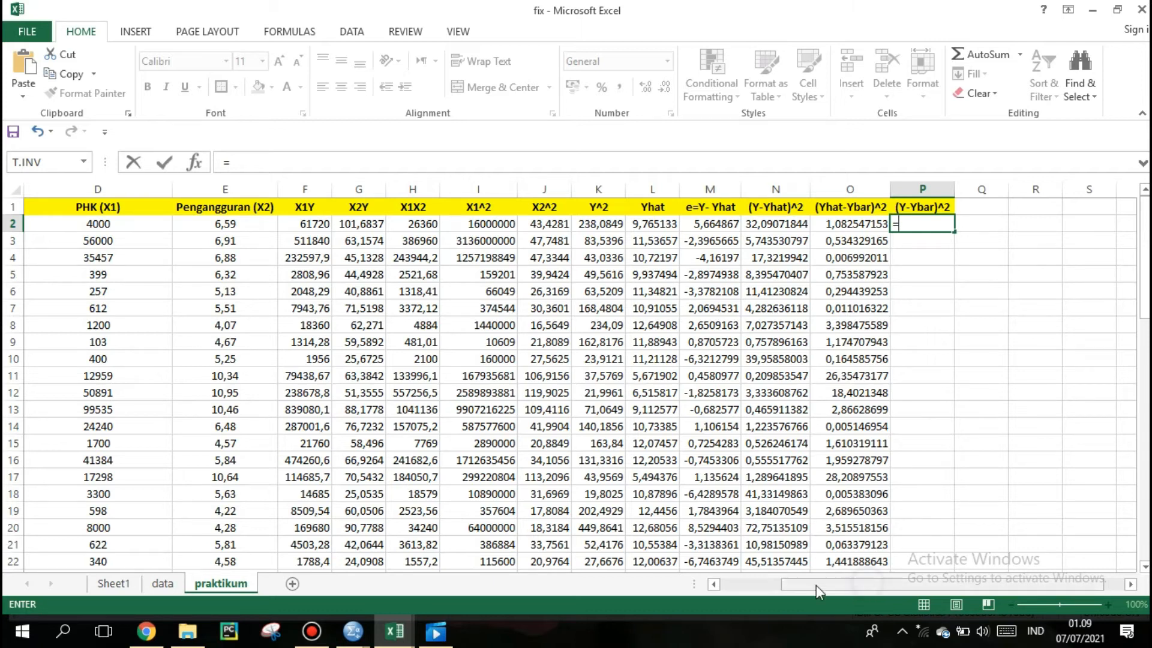
{"action": "left_click", "coordinate": [771, 585]}
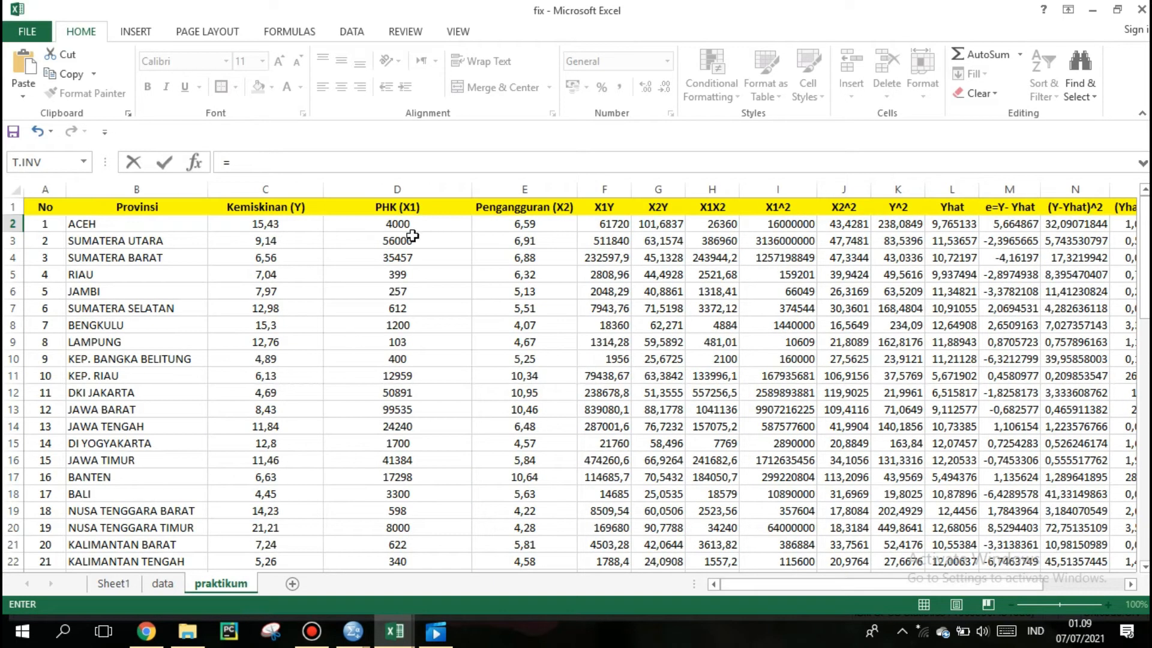
{"action": "left_click", "coordinate": [299, 224]}
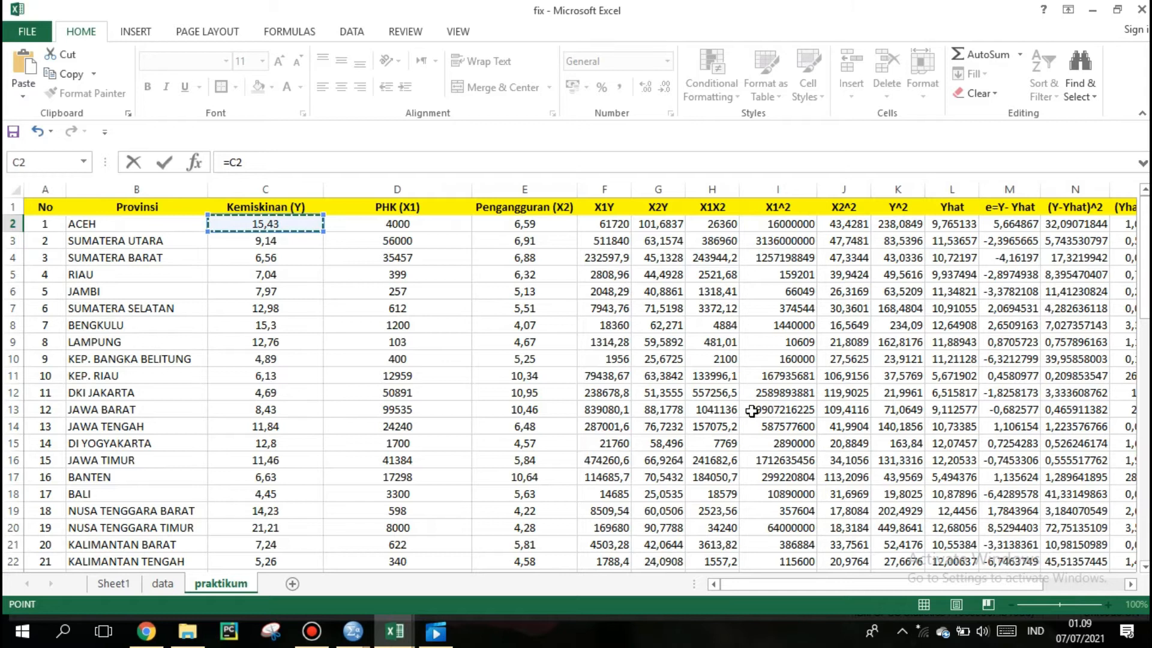
{"action": "type", "text": "-"}
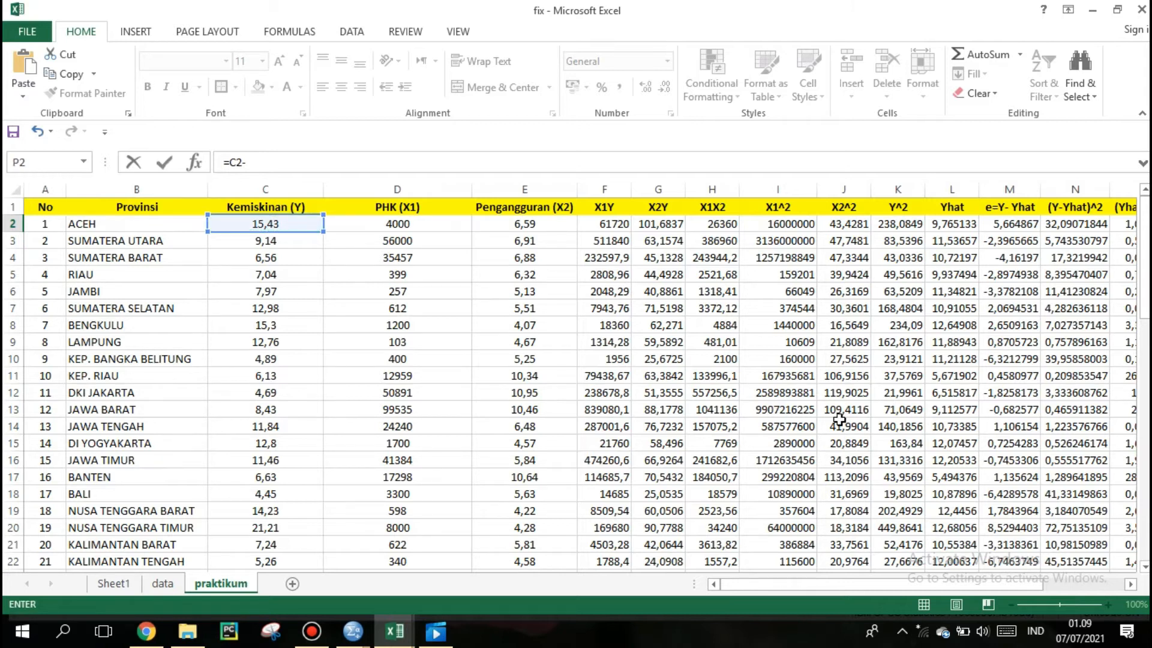
{"action": "left_click", "coordinate": [1144, 303]}
{"action": "scroll", "coordinate": [338, 442], "scroll_direction": "down", "scroll_amount": 7}
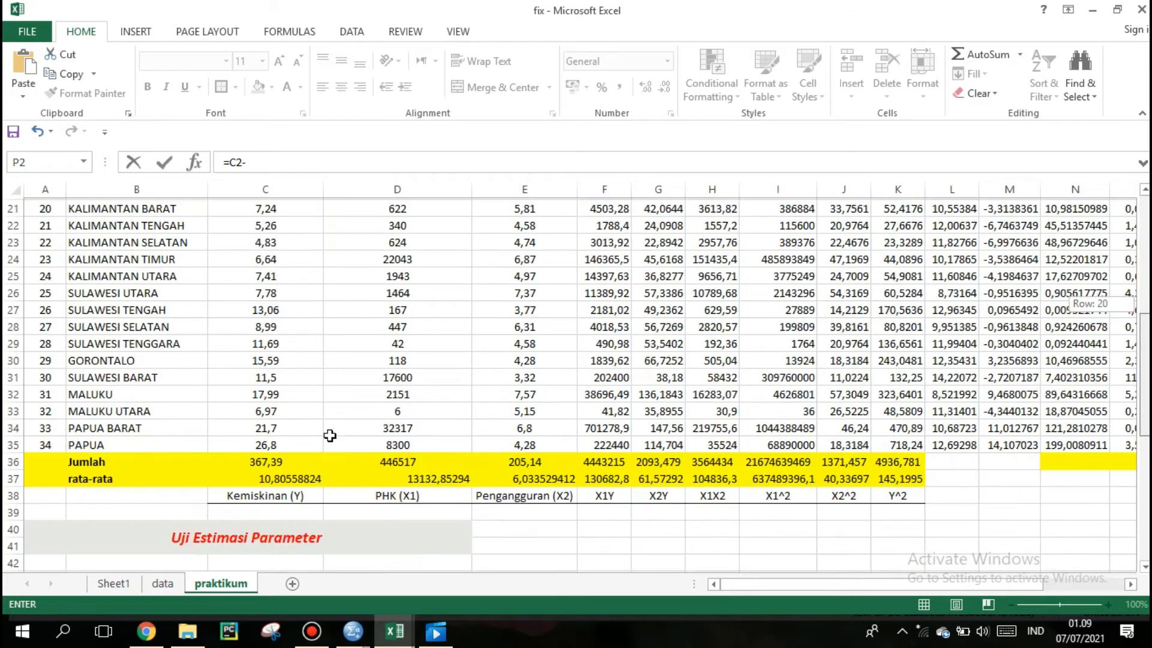
{"action": "left_click", "coordinate": [313, 460]}
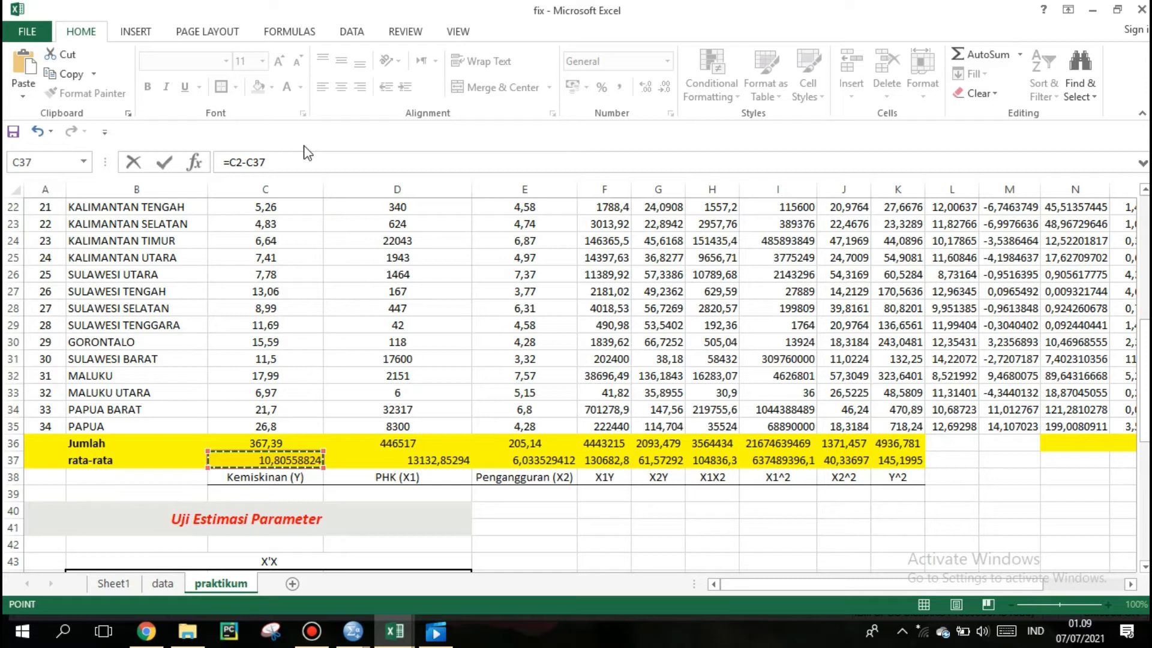
Step: Complete the P2 formula as =(C2-$C$37)^2, squaring the difference and making the average's reference absolute
{"action": "left_click", "coordinate": [303, 162]}
{"action": "type", "text": ")"}
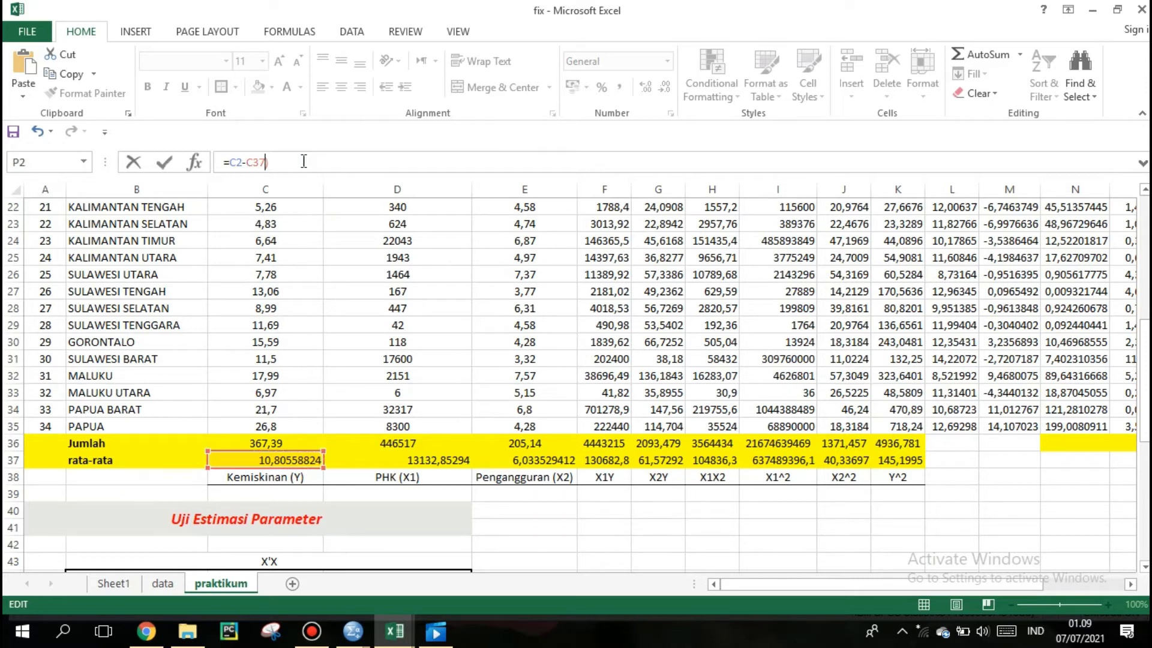
{"action": "type", "text": "("}
{"action": "left_click", "coordinate": [304, 162]}
{"action": "type", "text": "^2"}
{"action": "left_click", "coordinate": [253, 162]}
{"action": "type", "text": "$"}
{"action": "key", "text": "Right"}
{"action": "type", "text": "$"}
{"action": "left_click", "coordinate": [343, 160]}
{"action": "key", "text": "Return"}
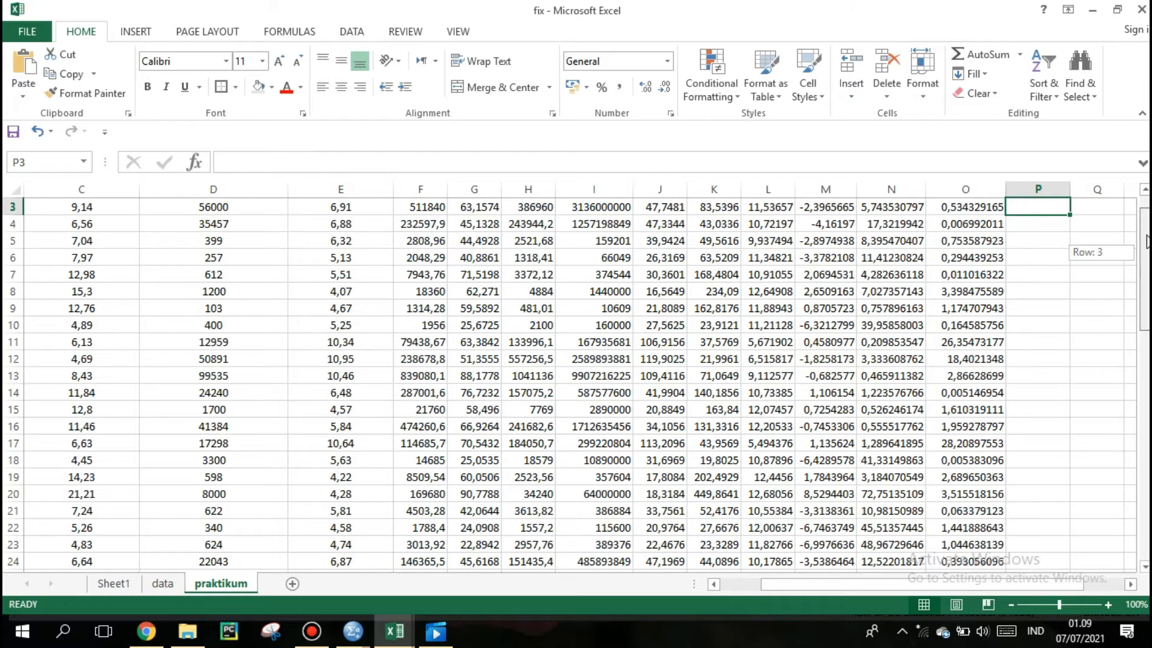
Step: Fill the (Y-Ybar)^2 formula from P2 down through the PAPUA row, P35
{"action": "scroll", "coordinate": [1044, 226], "scroll_direction": "up", "scroll_amount": 1}
{"action": "left_click", "coordinate": [1045, 226]}
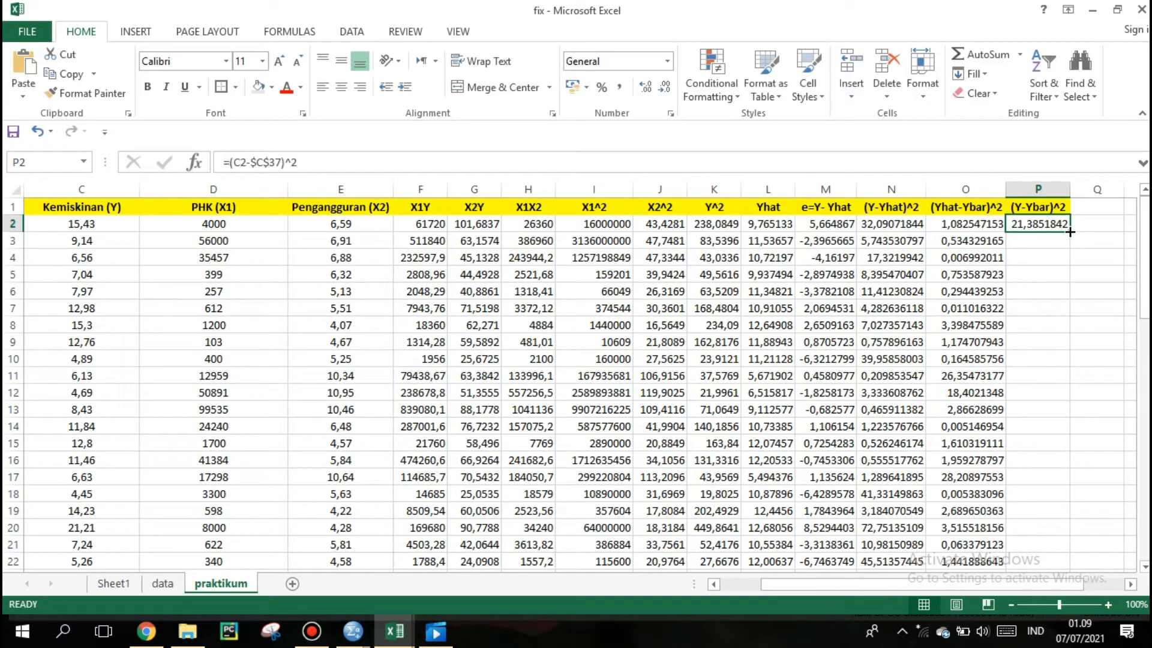
{"action": "left_click_drag", "start_coordinate": [1070, 231], "coordinate": [1056, 498]}
{"action": "left_click_drag", "start_coordinate": [1145, 391], "coordinate": [1143, 423]}
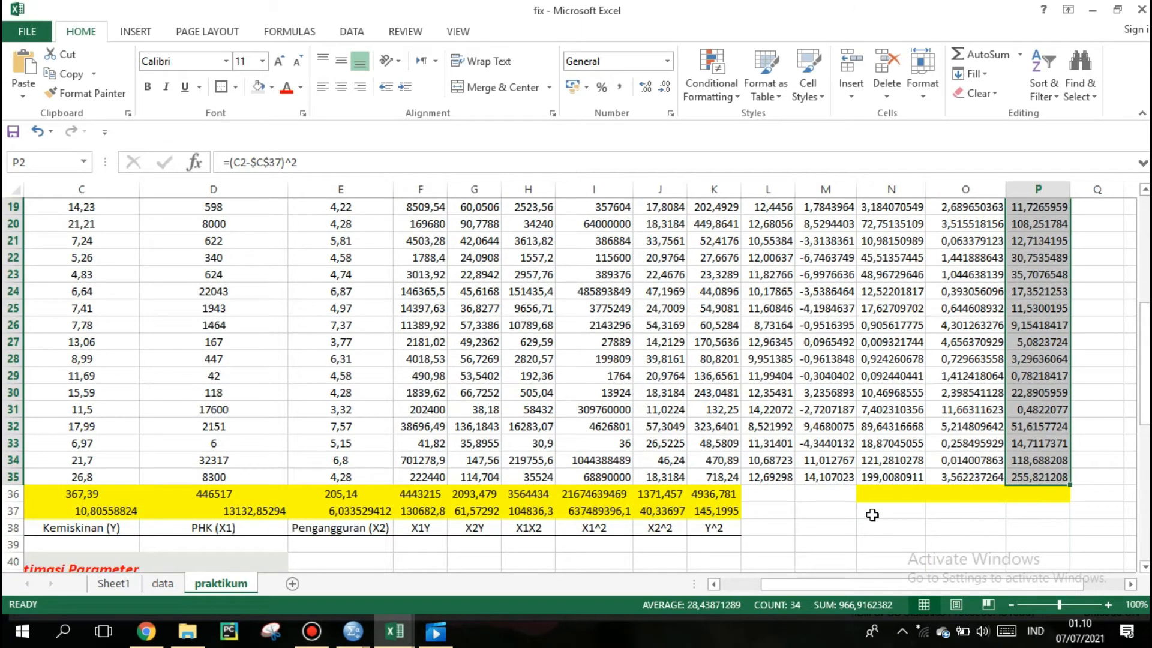
Step: Enter =SUM(N2:N35) in N36 of the Jumlah row to total the (Y-Yhat)^2 column
{"action": "left_click", "coordinate": [872, 514]}
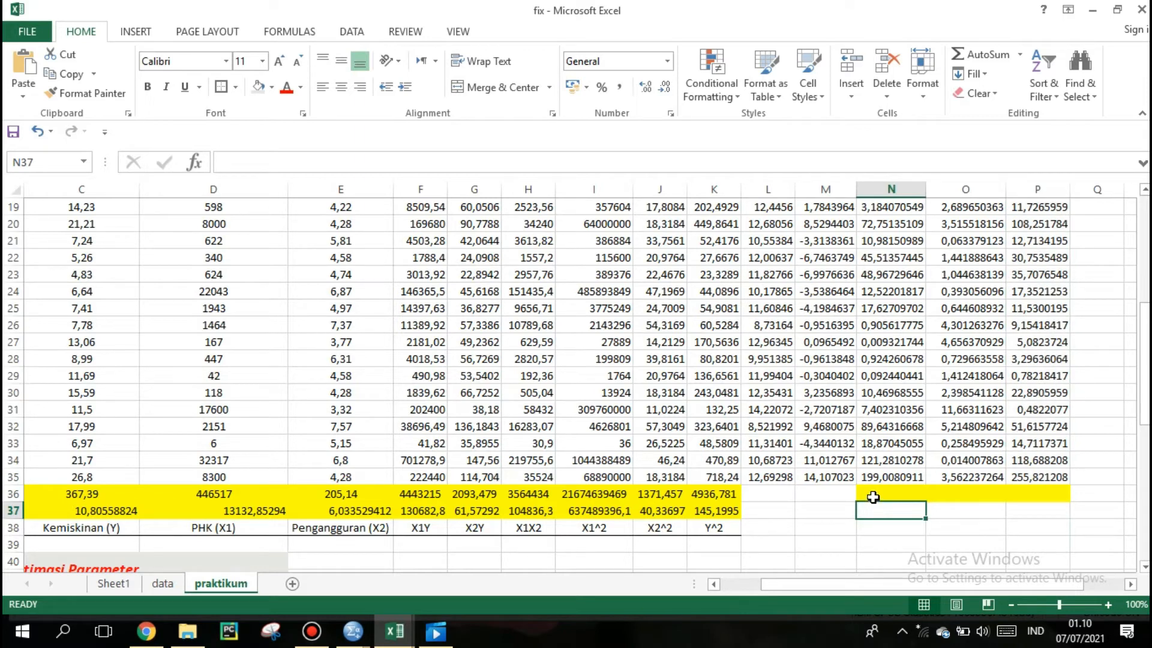
{"action": "left_click", "coordinate": [706, 496]}
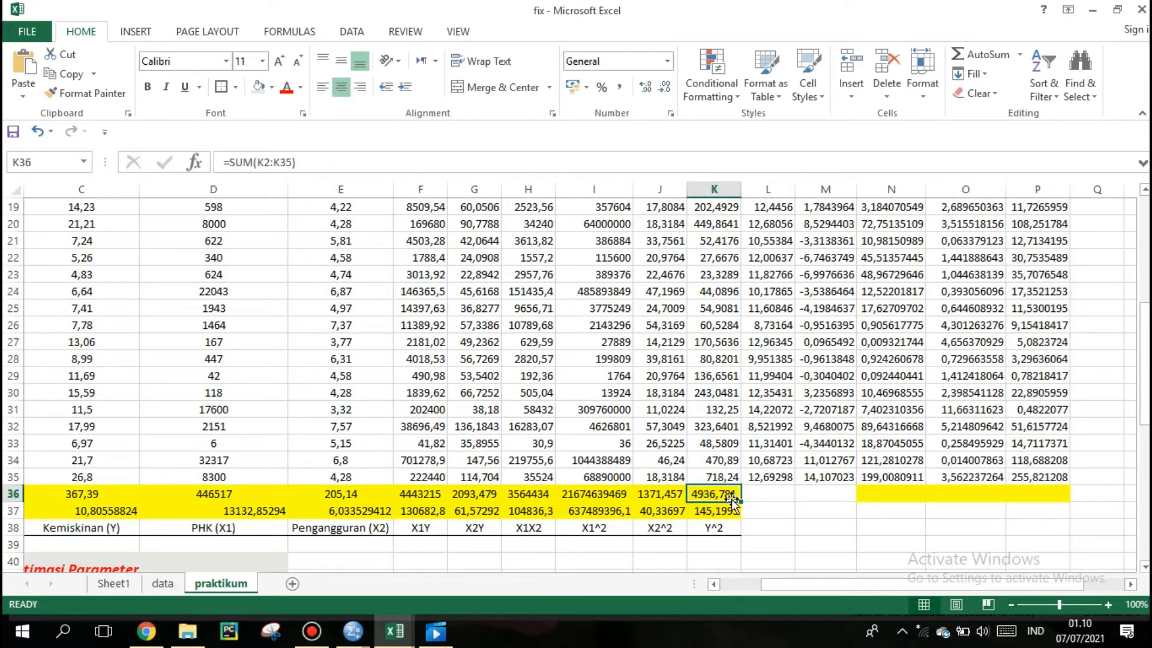
{"action": "left_click", "coordinate": [893, 492]}
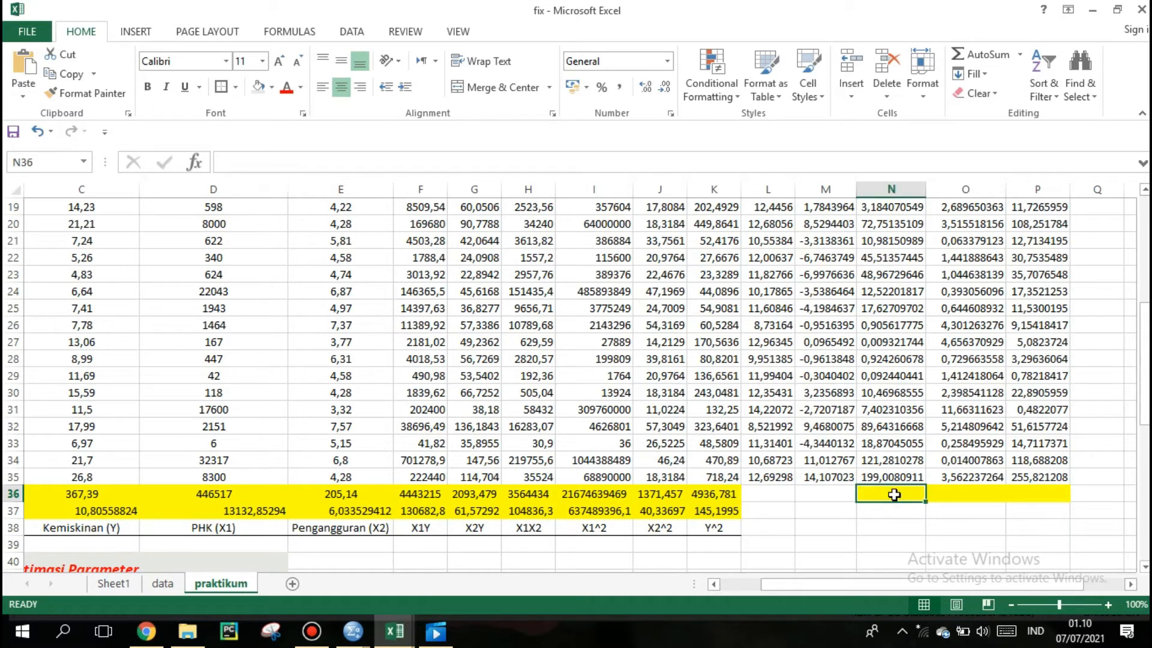
{"action": "type", "text": "=s"}
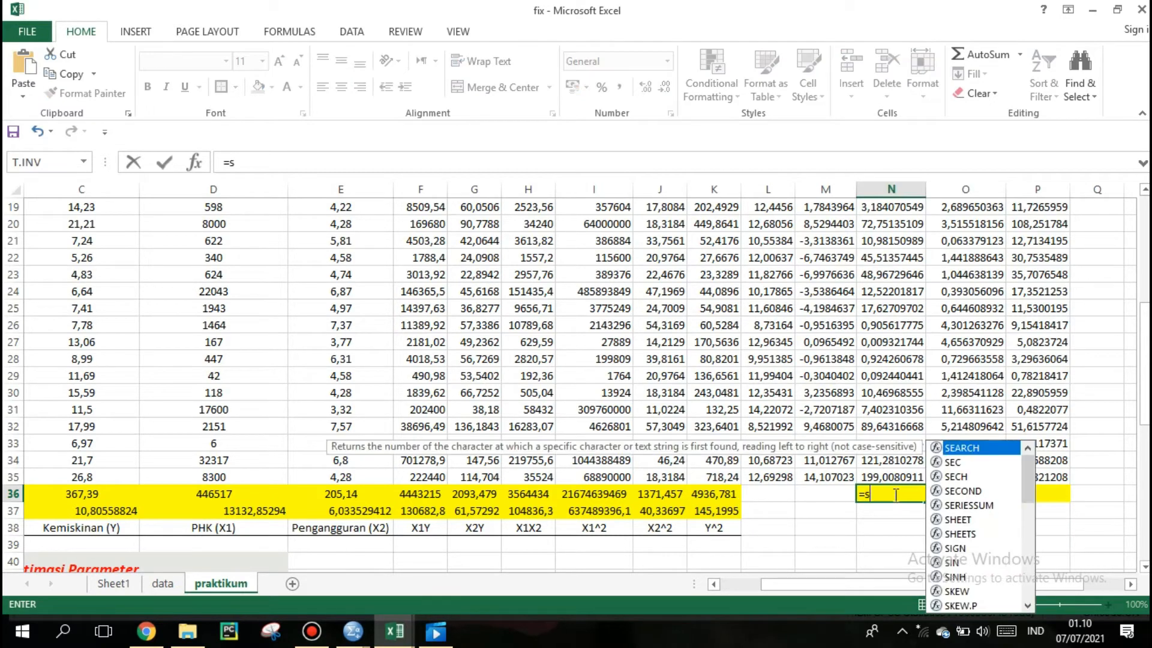
{"action": "type", "text": "u"}
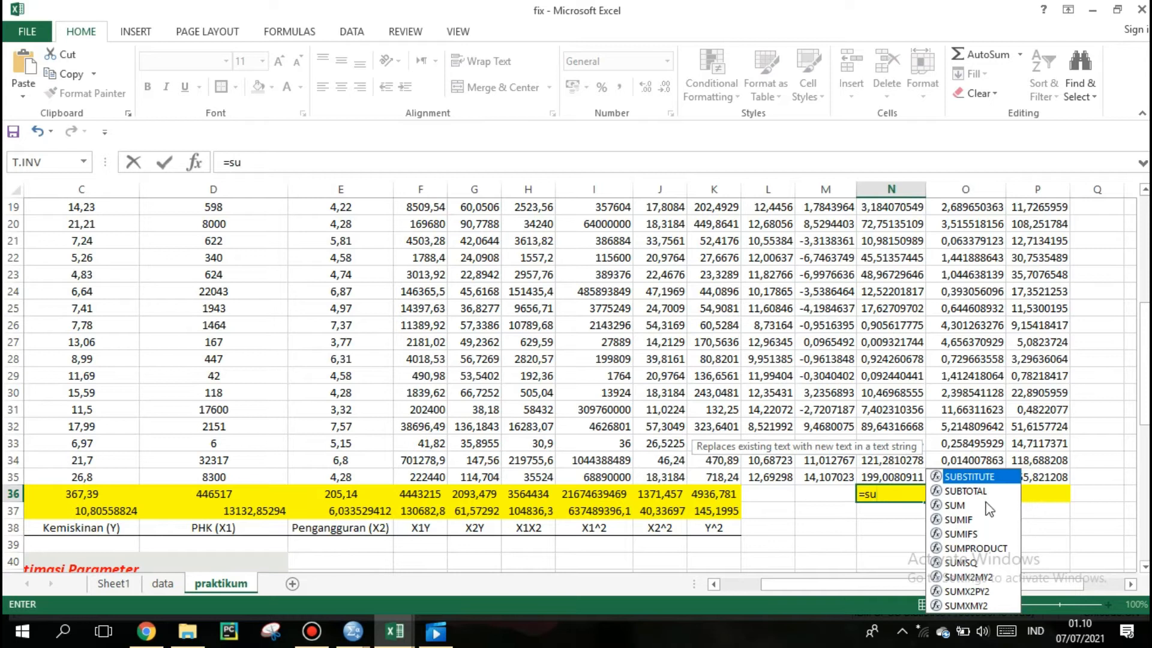
{"action": "double_click", "coordinate": [986, 509]}
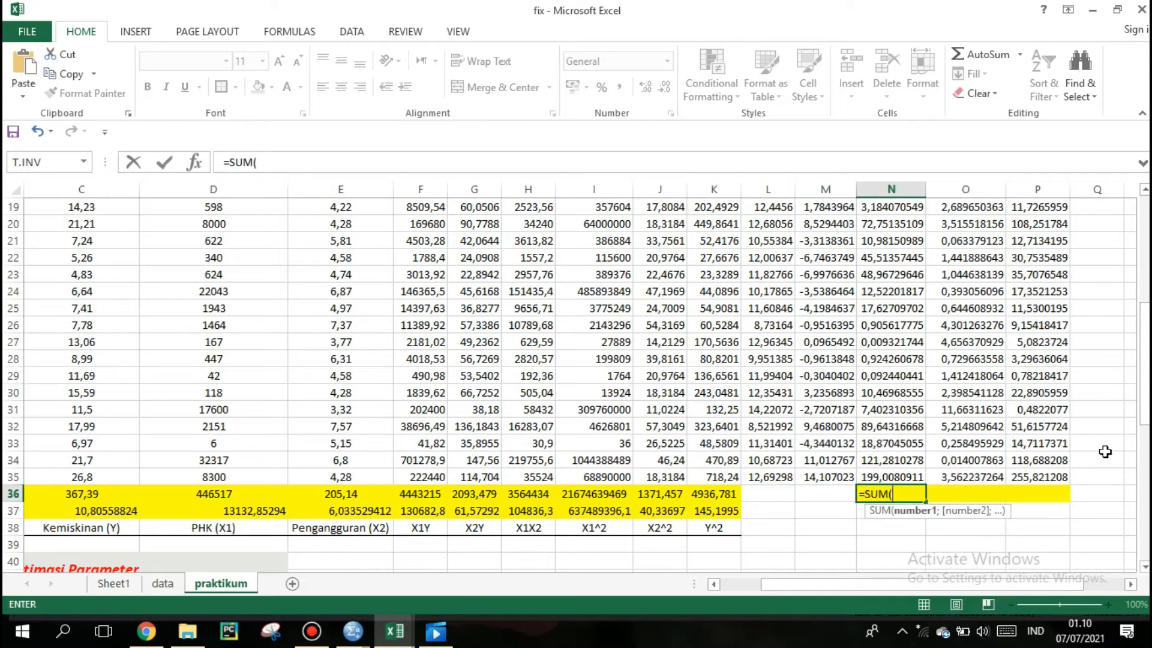
{"action": "scroll", "coordinate": [914, 223], "scroll_direction": "up", "scroll_amount": 1}
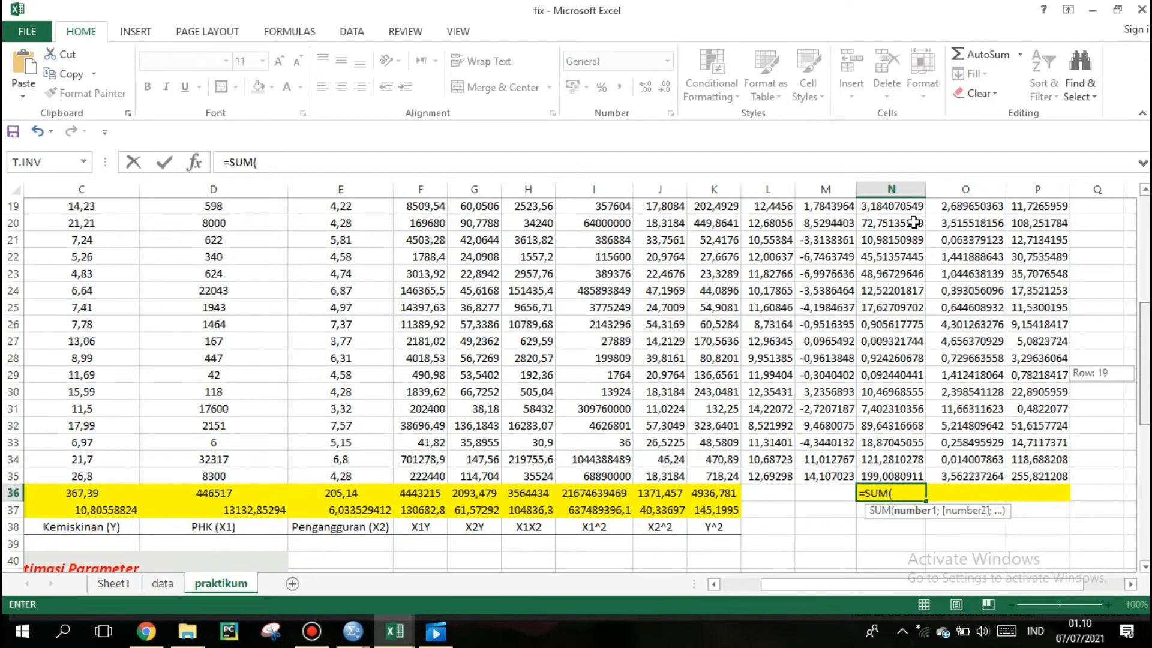
{"action": "scroll", "coordinate": [914, 222], "scroll_direction": "up", "scroll_amount": 6}
{"action": "left_click_drag", "start_coordinate": [914, 224], "coordinate": [888, 505]}
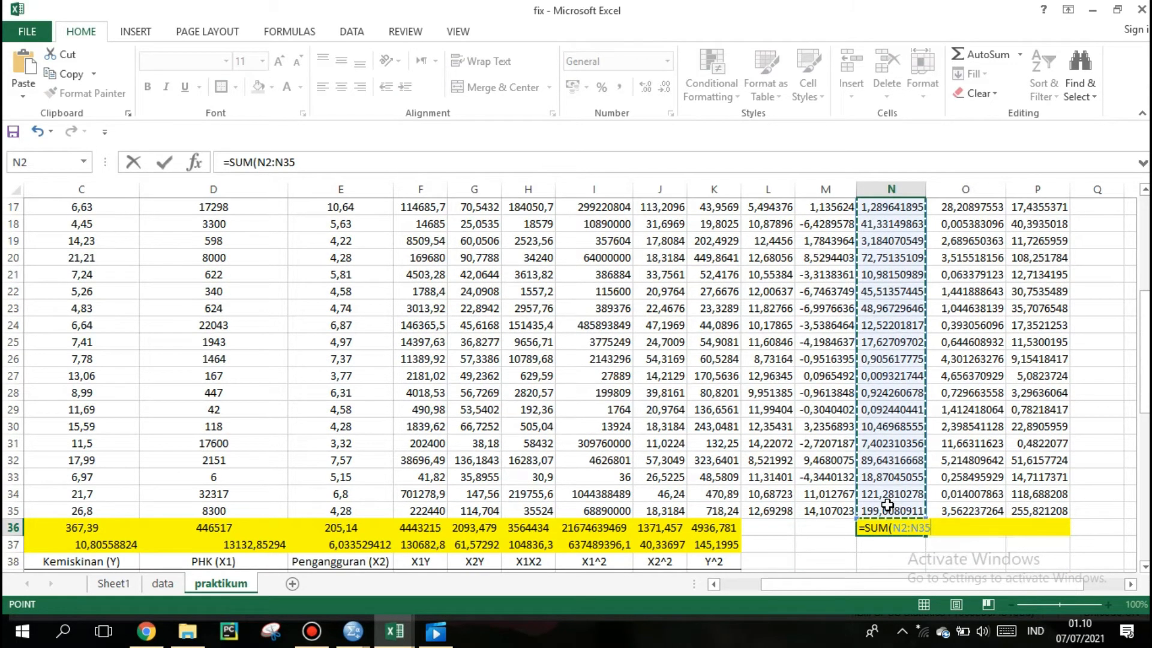
{"action": "key", "text": "Return"}
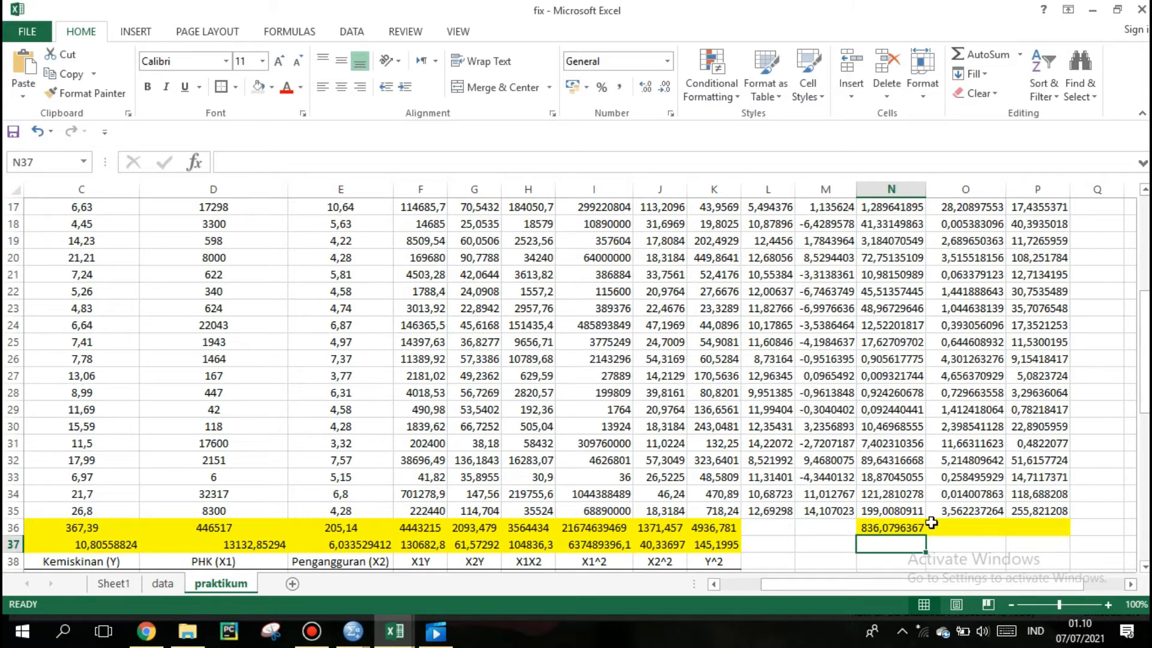
Step: Copy the sum formula from N36 across to O36 and P36 to total the other two squared deviation columns
{"action": "left_click", "coordinate": [904, 525]}
{"action": "left_click_drag", "start_coordinate": [925, 534], "coordinate": [1051, 534]}
{"action": "left_click_drag", "start_coordinate": [1145, 399], "coordinate": [1145, 438]}
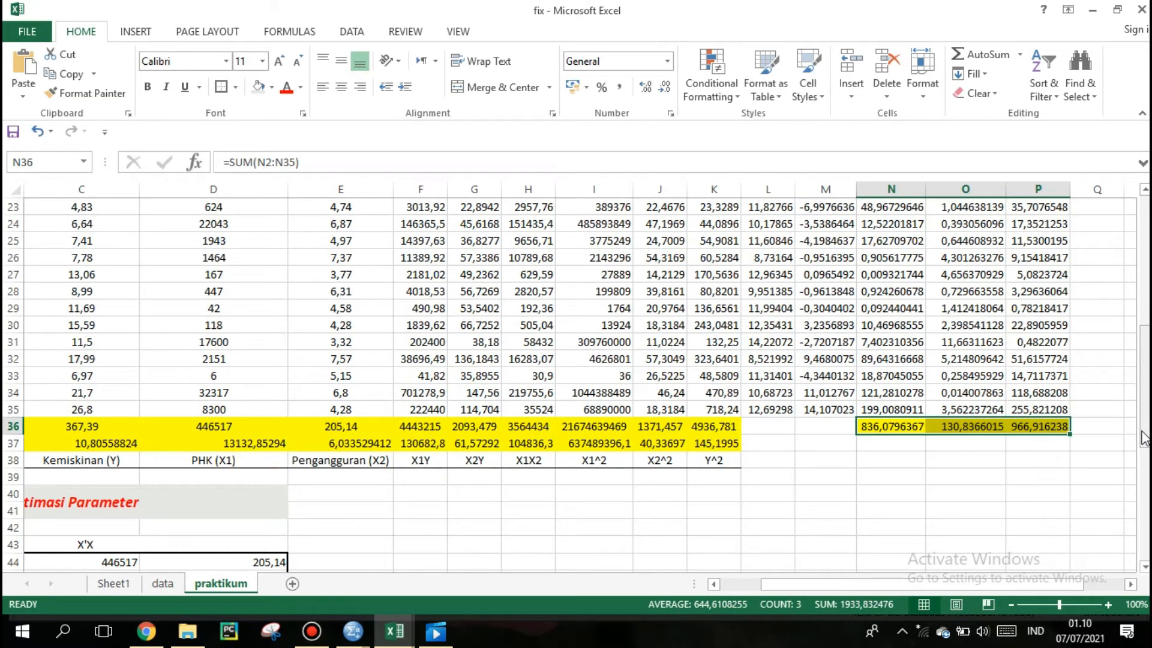
Step: Fill cells N37:P37 below the squared deviation totals with yellow
{"action": "left_click", "coordinate": [908, 447]}
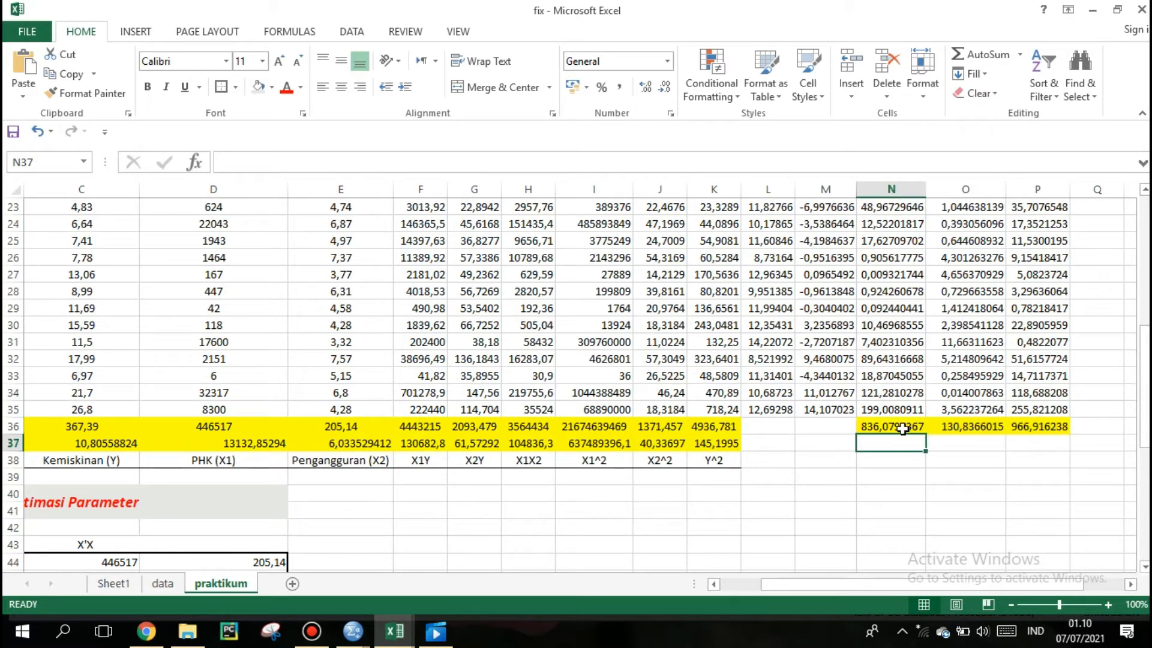
{"action": "left_click_drag", "start_coordinate": [909, 442], "coordinate": [1015, 442]}
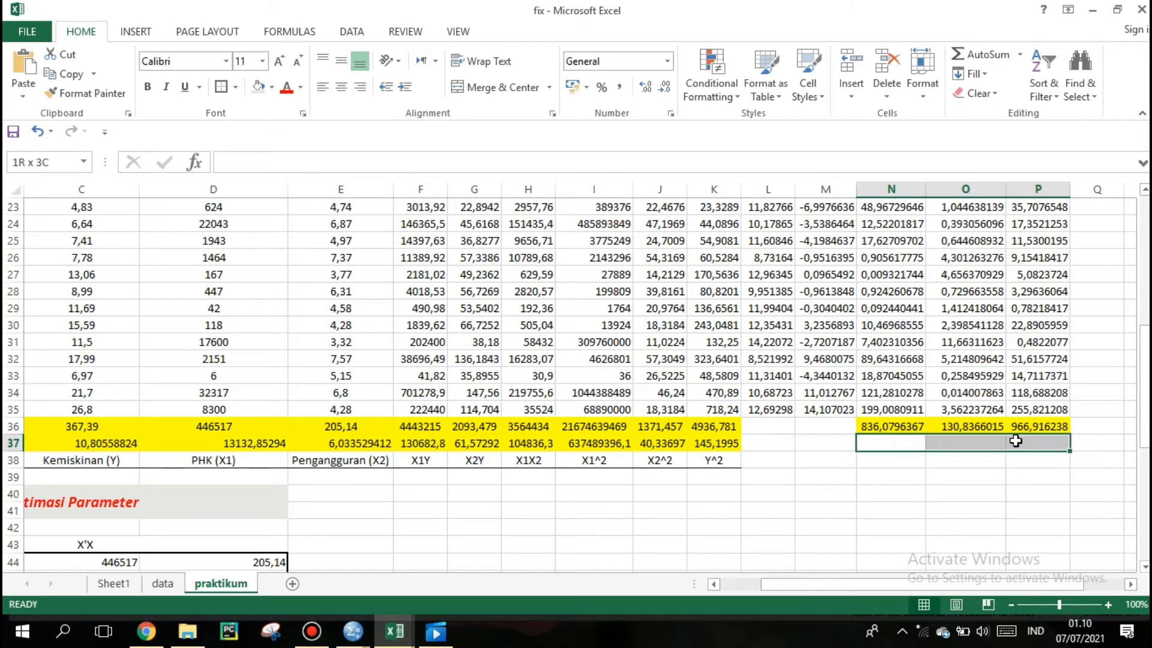
{"action": "left_click", "coordinate": [272, 87]}
{"action": "left_click", "coordinate": [297, 221]}
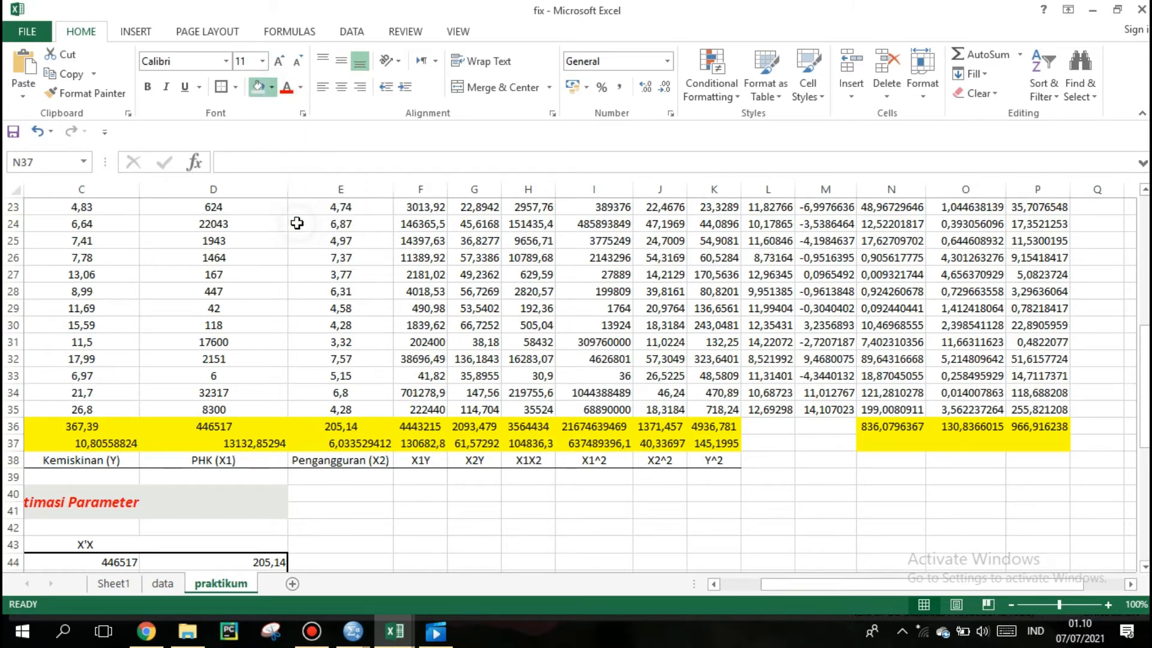
{"action": "left_click", "coordinate": [852, 453]}
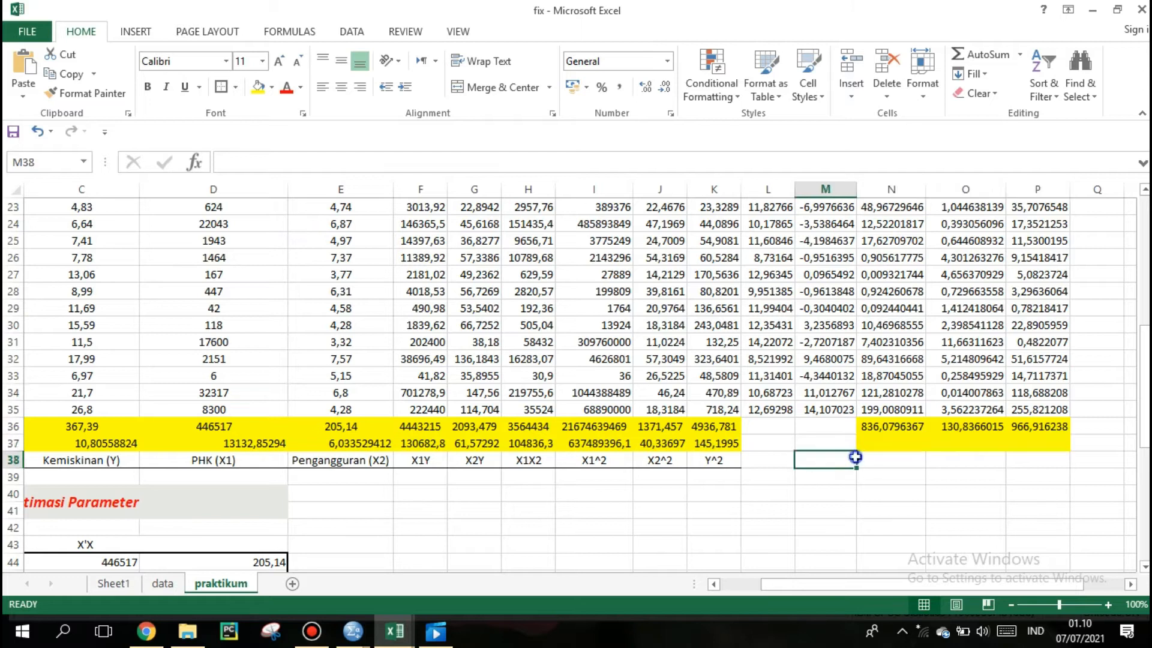
Step: Label the three totals in row 37 as SSE in N37, SSR in O37 and SST in P37
{"action": "left_click", "coordinate": [883, 441]}
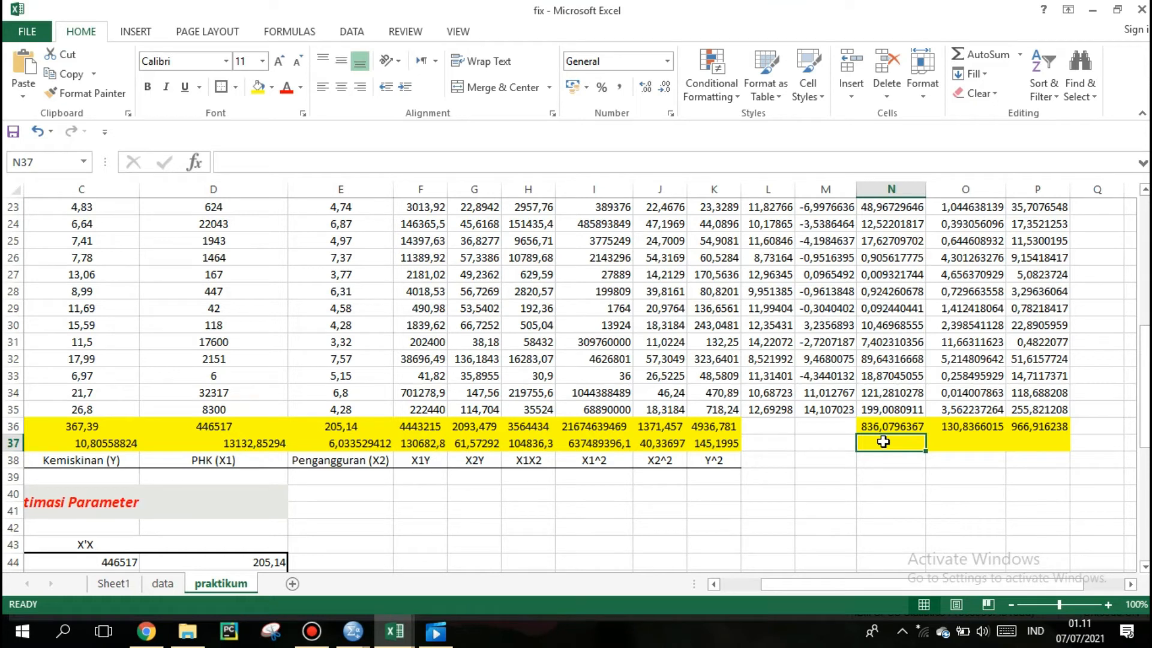
{"action": "type", "text": "s"}
{"action": "key", "text": "BackSpace"}
{"action": "type", "text": "SSE"}
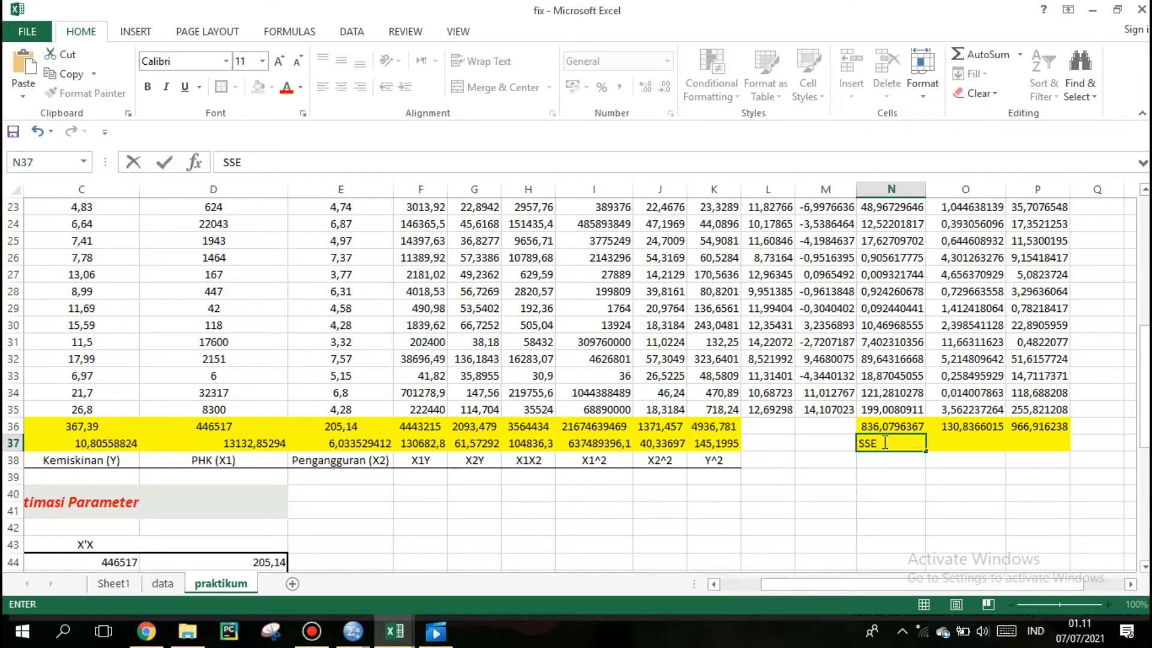
{"action": "key", "text": "Tab"}
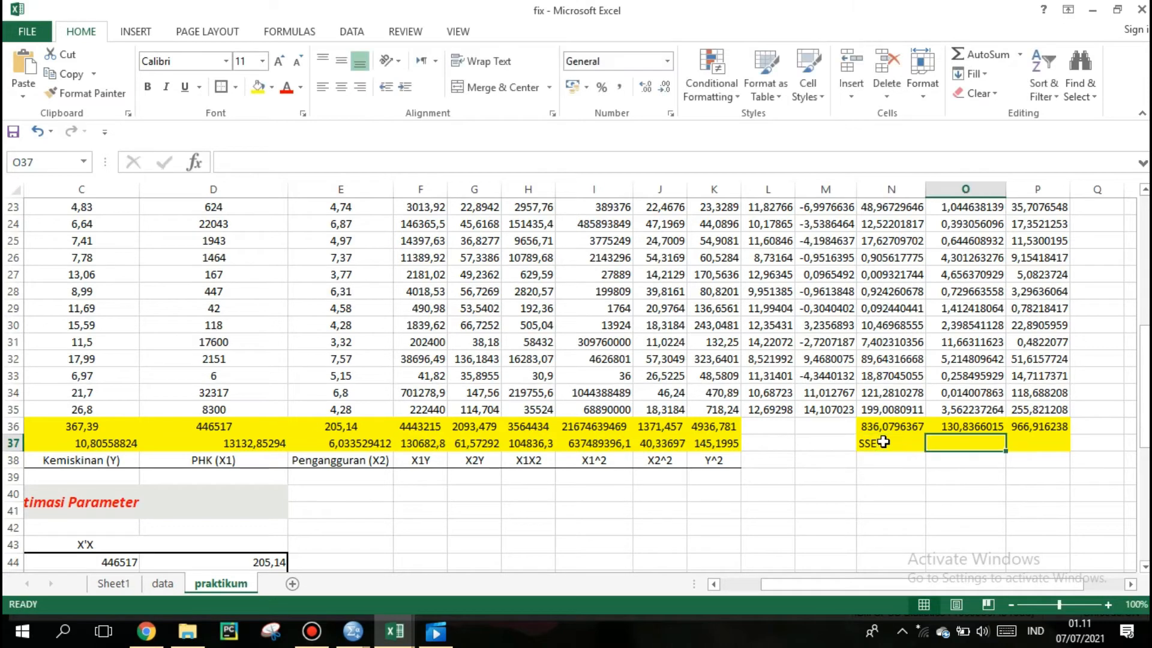
{"action": "type", "text": "SS"}
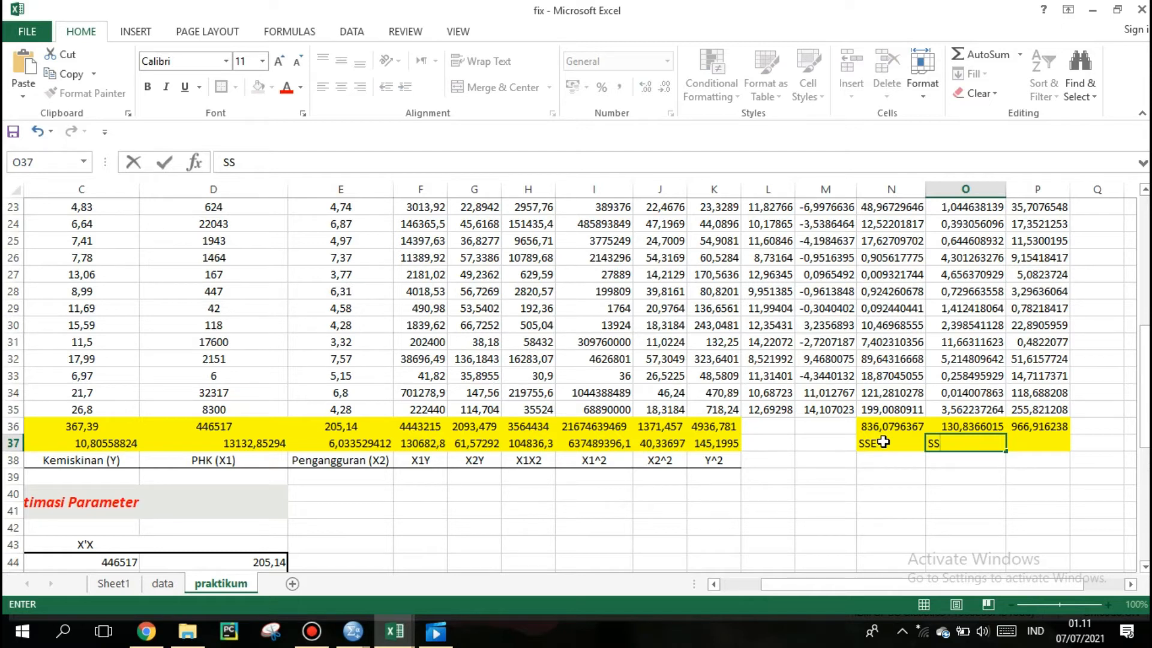
{"action": "type", "text": "R"}
{"action": "key", "text": "Tab"}
{"action": "type", "text": "SST"}
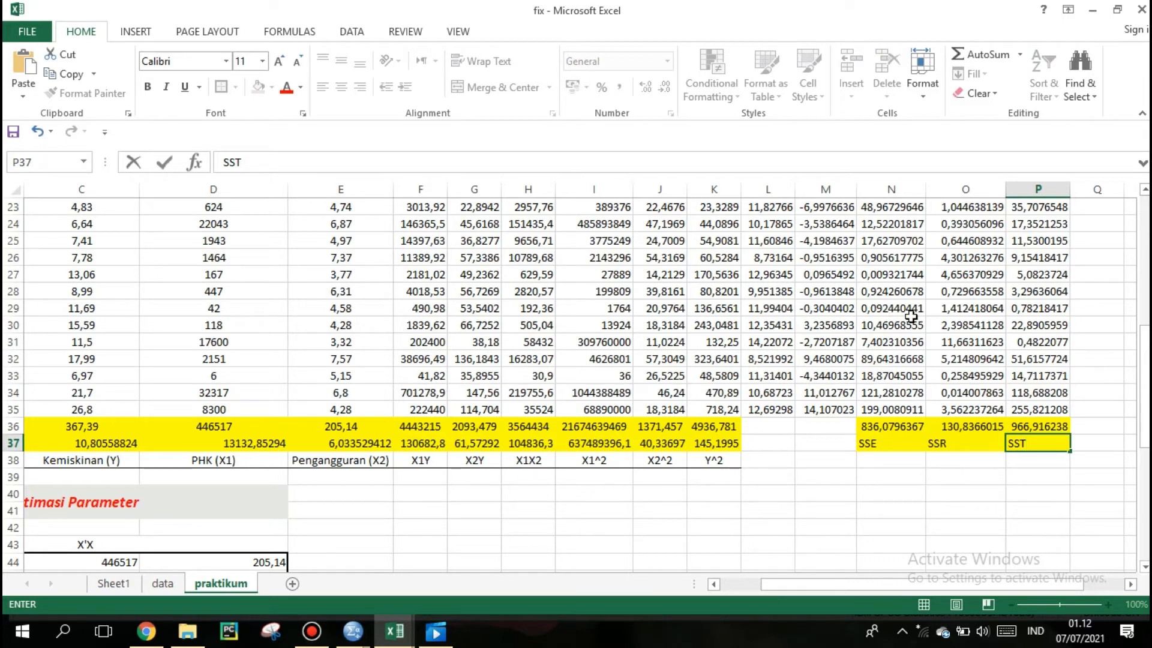
{"action": "left_click", "coordinate": [900, 340]}
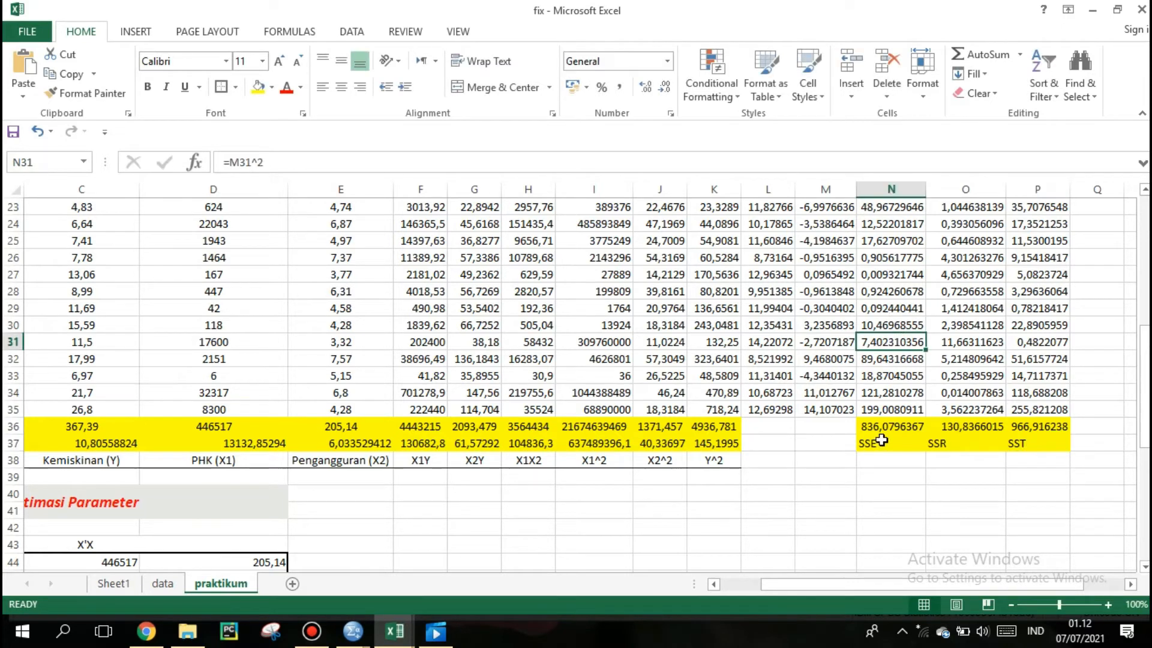
{"action": "left_click", "coordinate": [878, 444]}
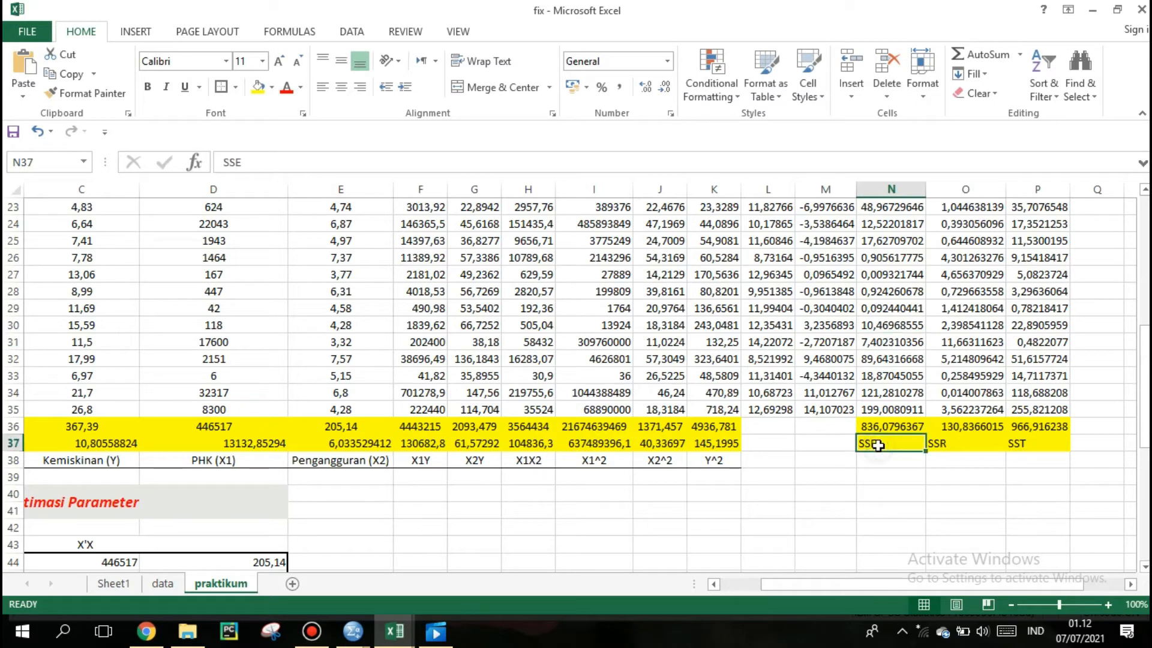
{"action": "left_click", "coordinate": [964, 442]}
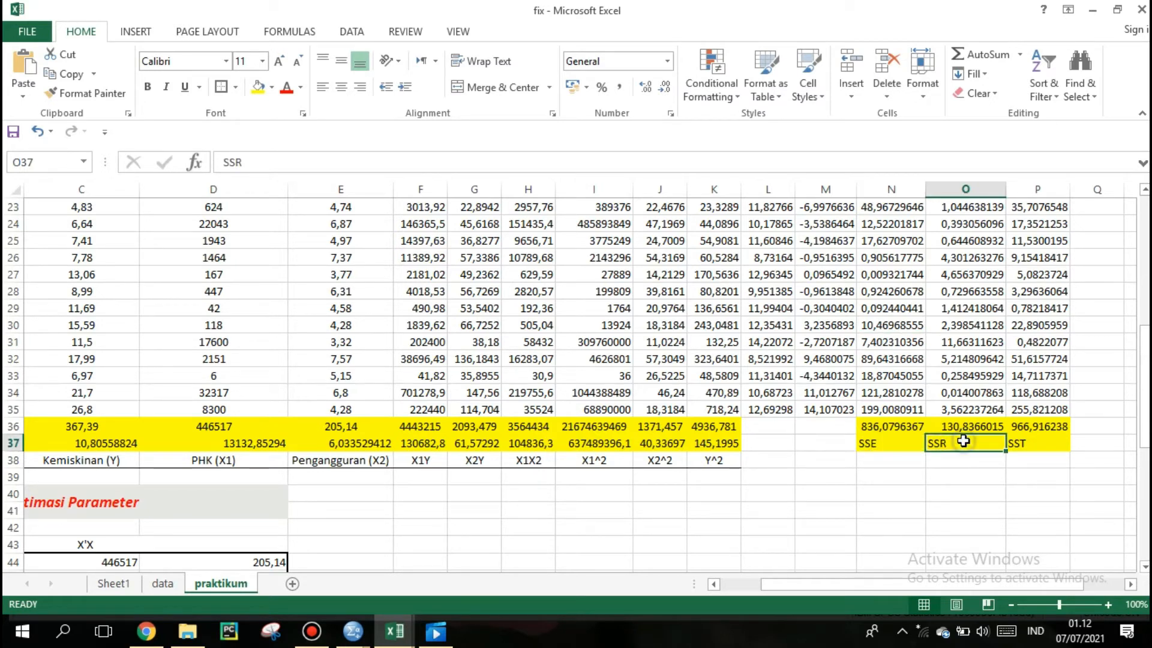
{"action": "left_click", "coordinate": [1038, 427]}
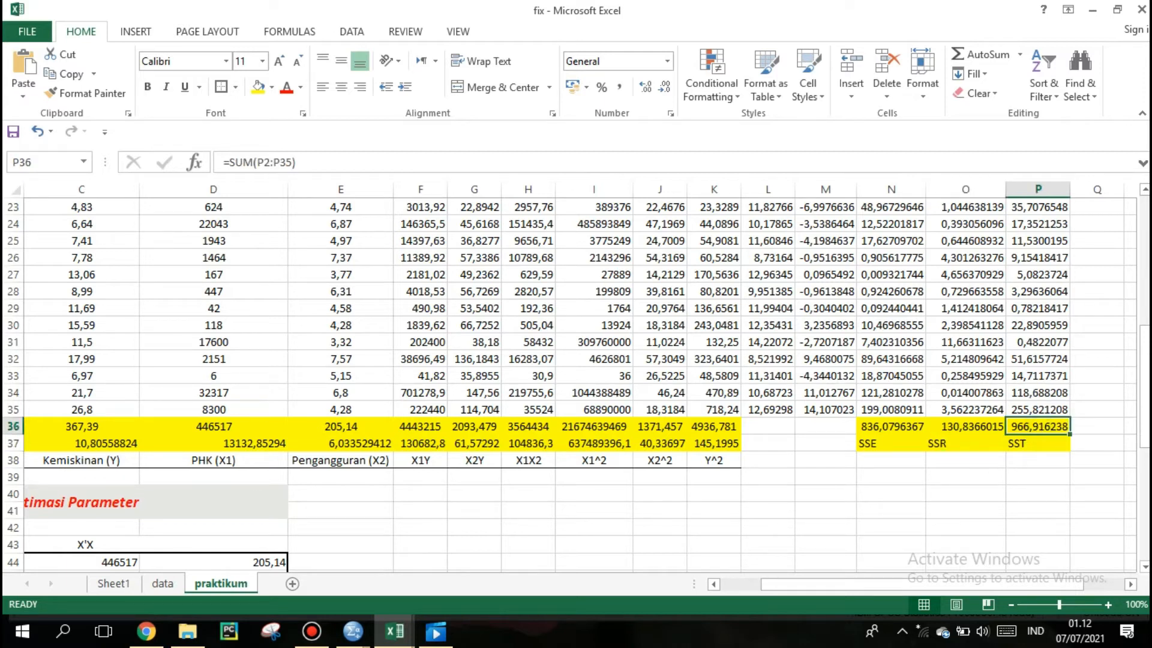
Step: Remove the border from the empty cell C62 below the persamaan model regresi linear box
{"action": "left_click_drag", "start_coordinate": [1145, 396], "coordinate": [1144, 446]}
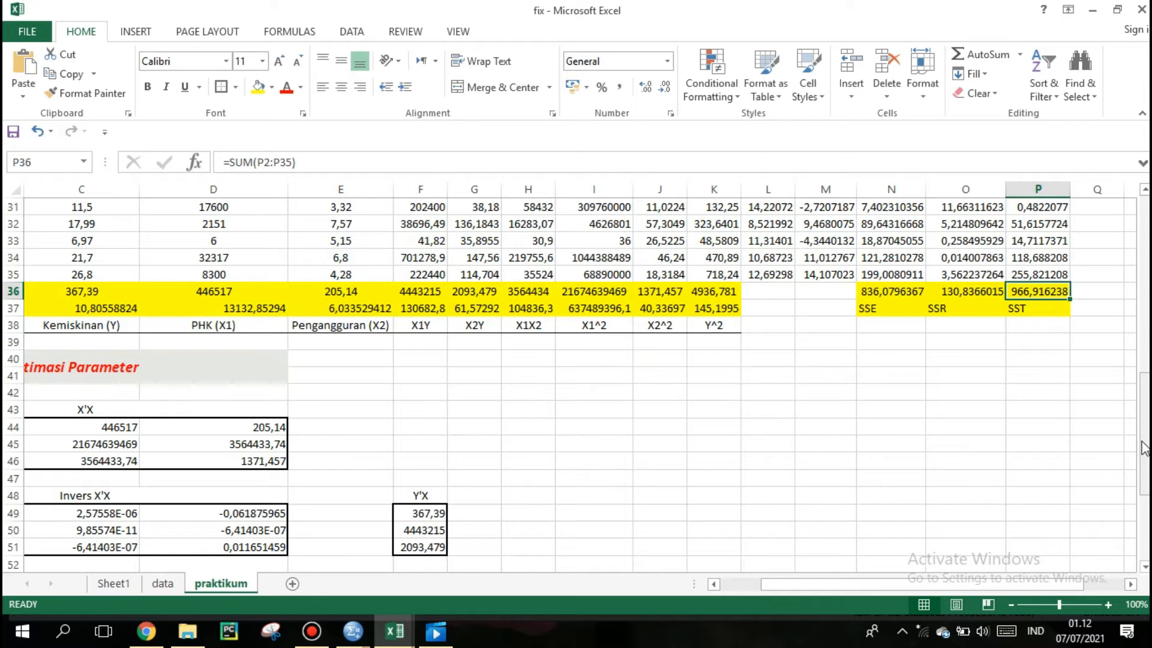
{"action": "left_click_drag", "start_coordinate": [1144, 447], "coordinate": [1122, 532]}
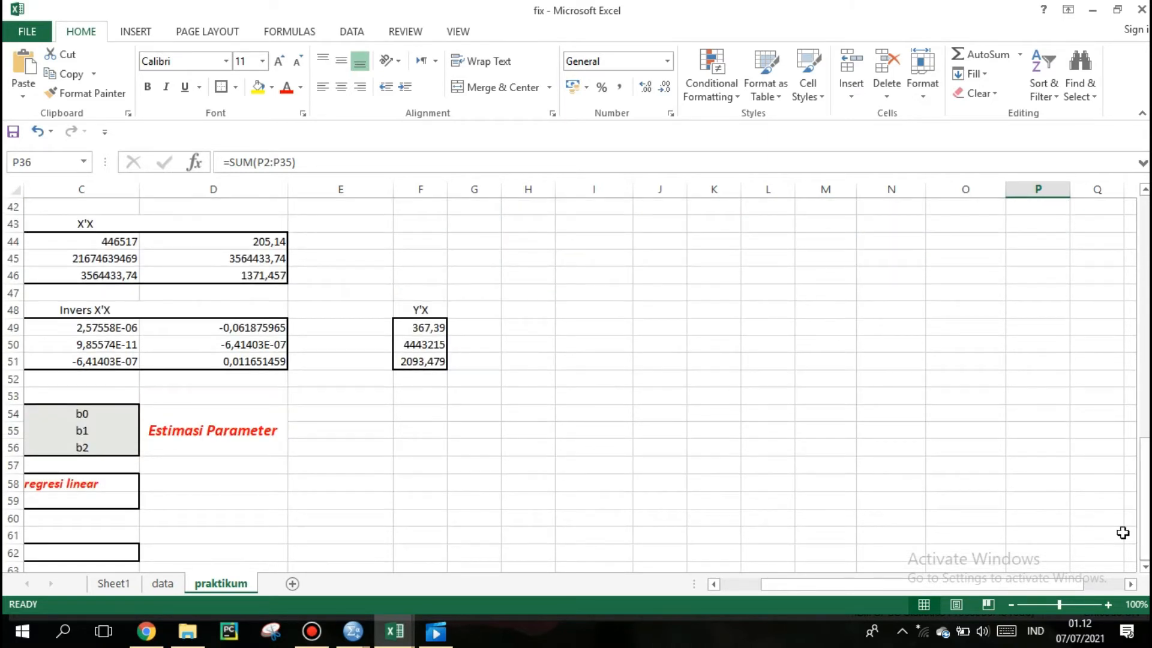
{"action": "left_click_drag", "start_coordinate": [970, 586], "coordinate": [968, 585]}
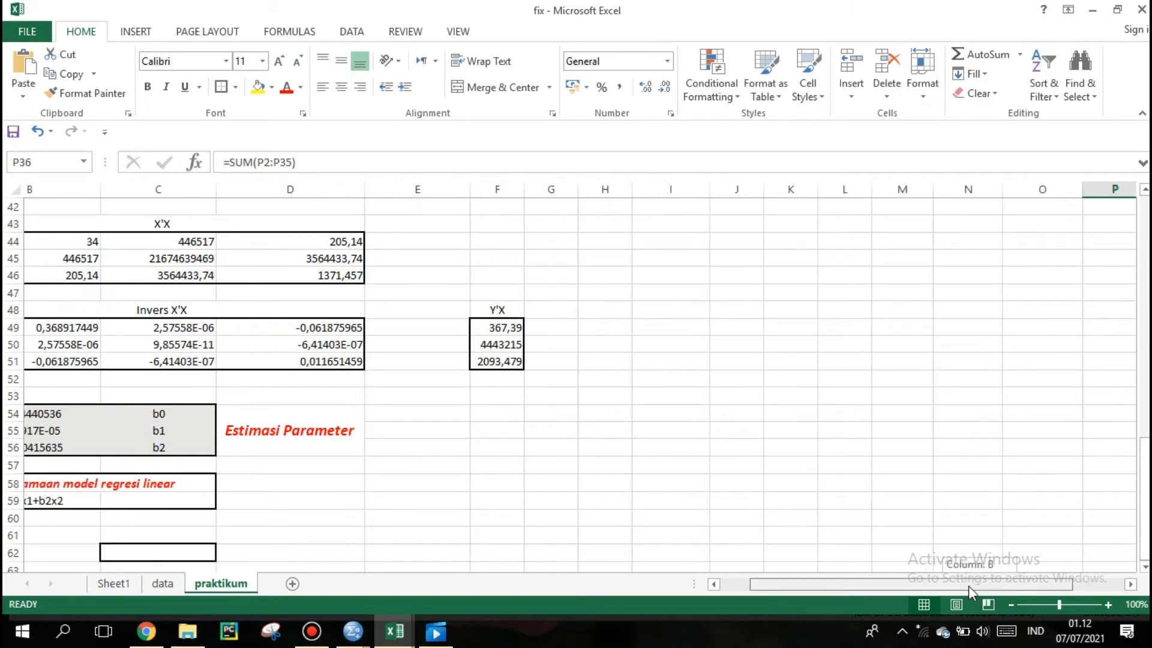
{"action": "left_click_drag", "start_coordinate": [889, 589], "coordinate": [1143, 531]}
{"action": "left_click", "coordinate": [367, 536]}
{"action": "key", "text": "Down"}
{"action": "key", "text": "Down"}
{"action": "key", "text": "Down"}
{"action": "key", "text": "Down"}
{"action": "key", "text": "Down"}
{"action": "key", "text": "Down"}
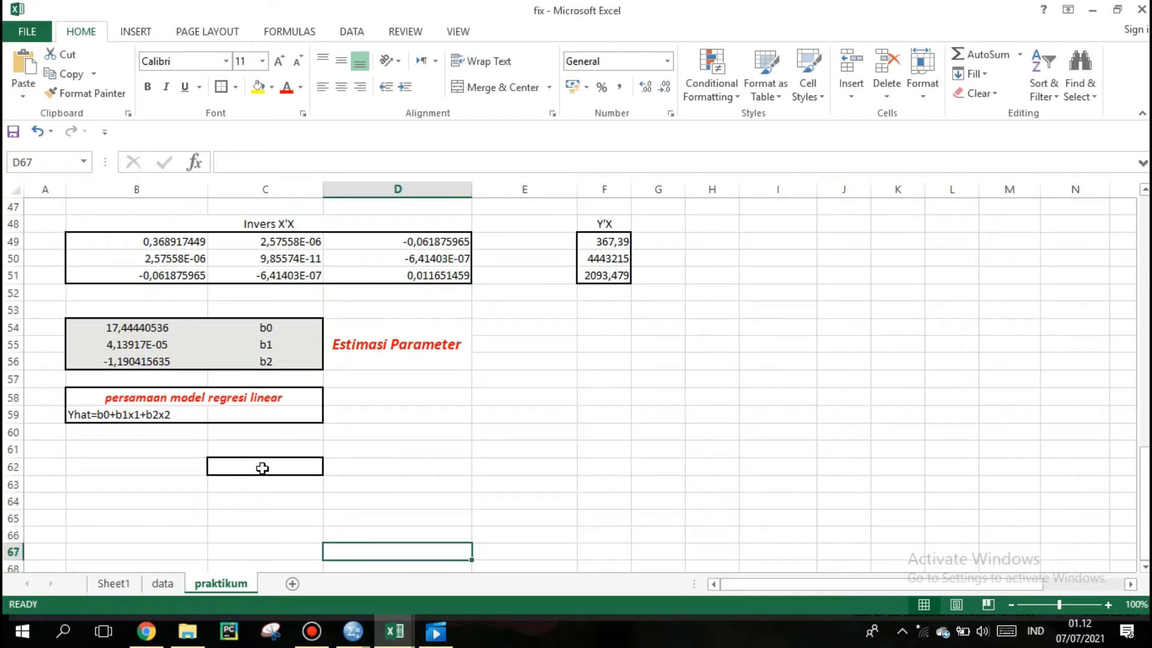
{"action": "left_click", "coordinate": [262, 467]}
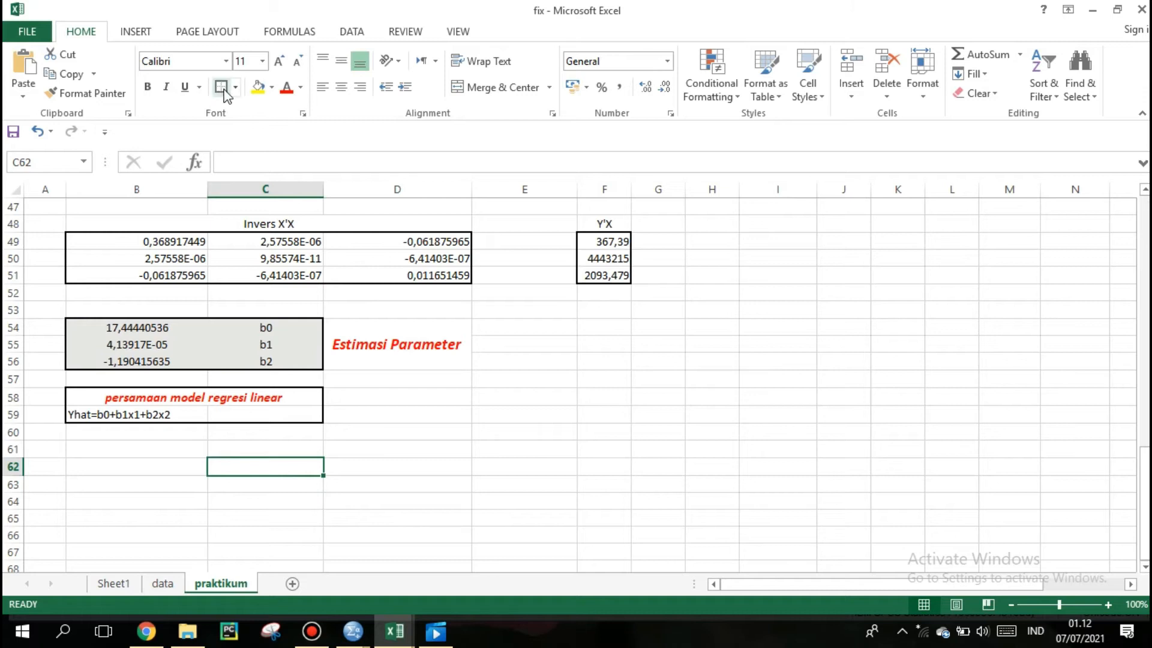
{"action": "left_click", "coordinate": [273, 502]}
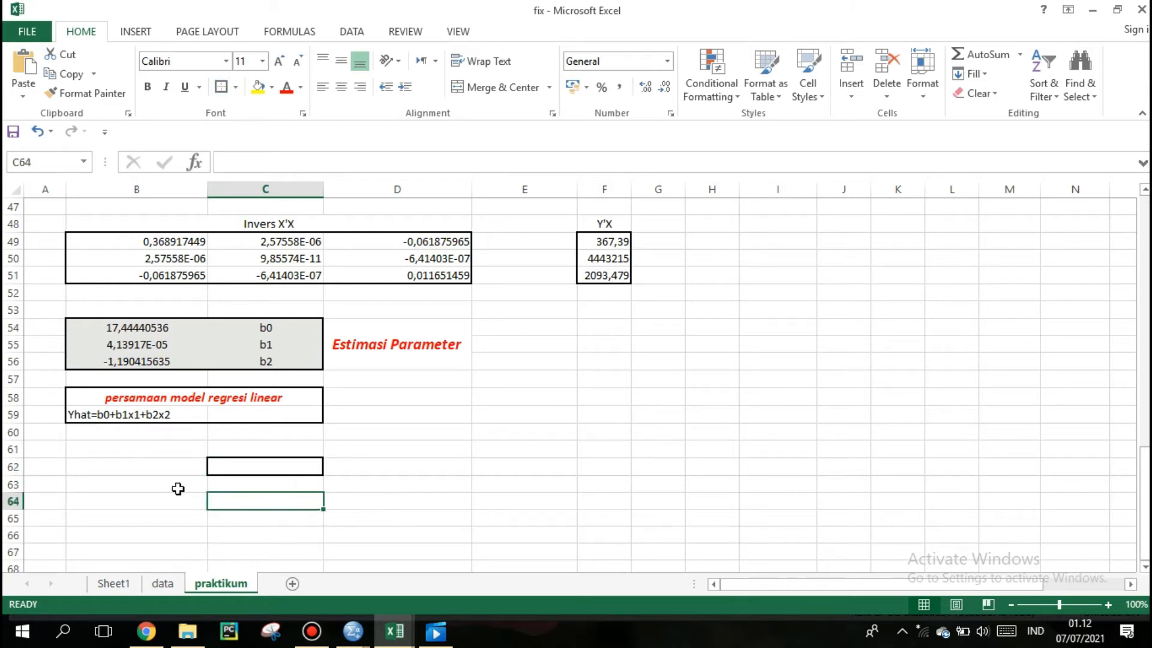
{"action": "left_click", "coordinate": [226, 473]}
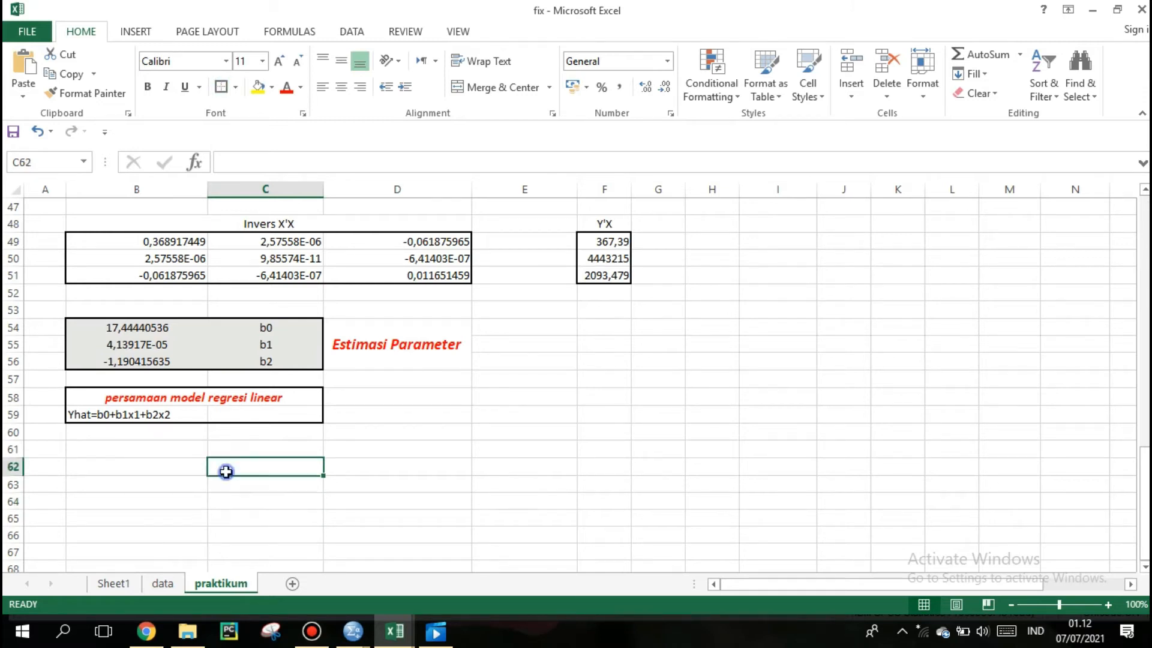
{"action": "left_click", "coordinate": [235, 87]}
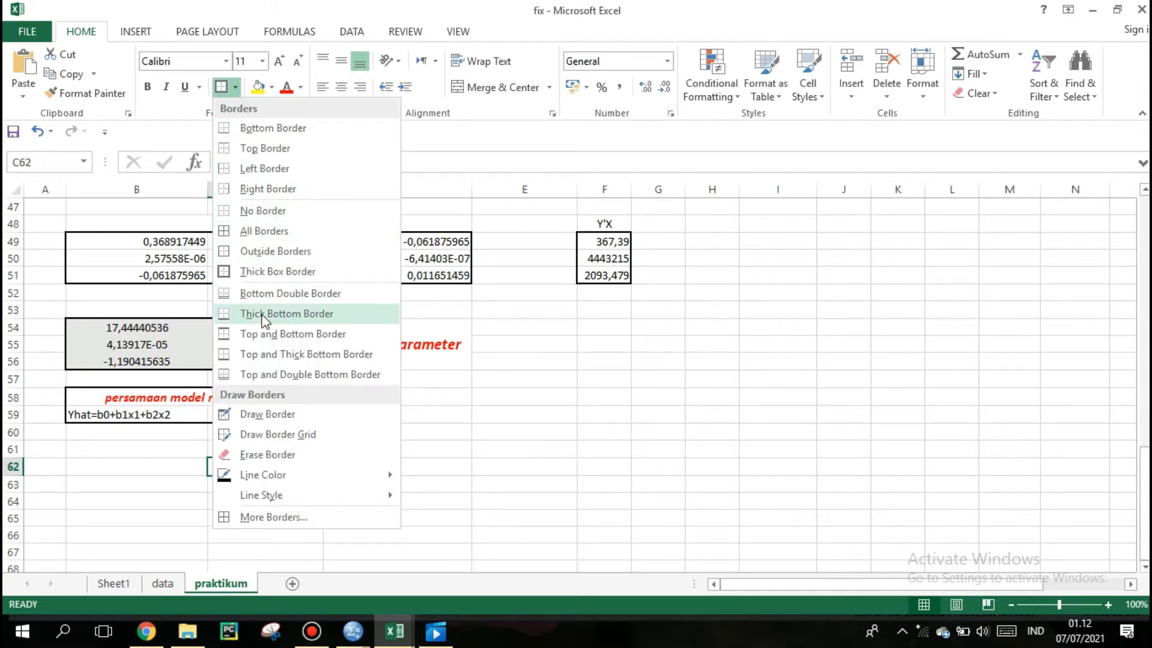
{"action": "left_click", "coordinate": [257, 211]}
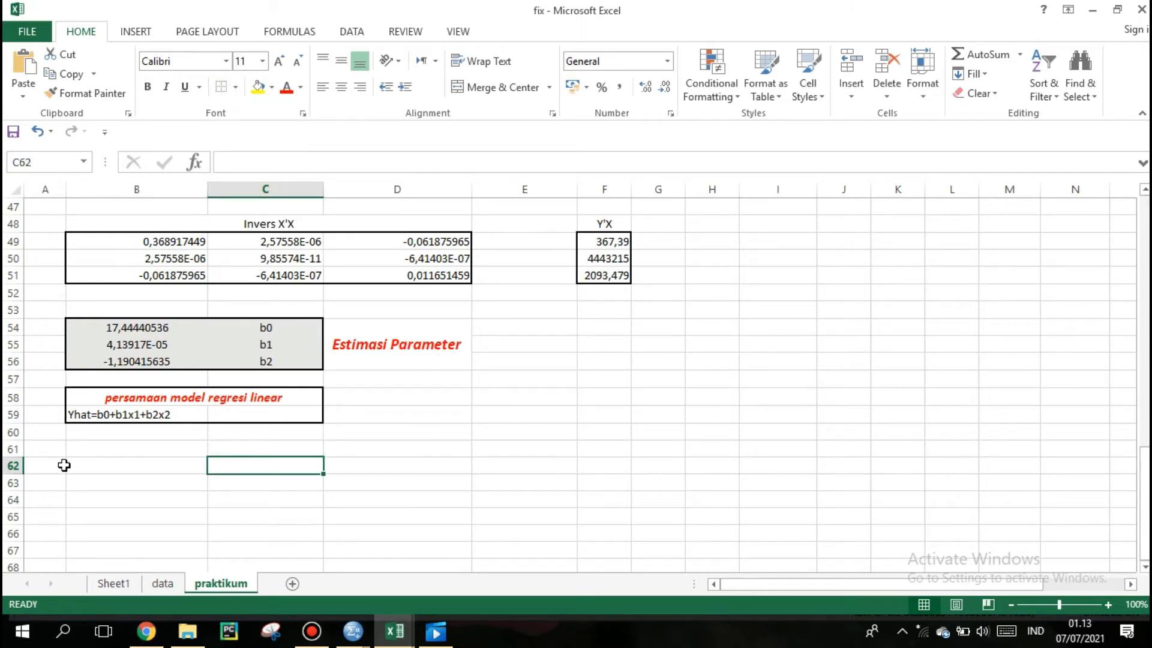
Step: Merge and center A62:D63 and start its heading with the text "Uji Signifikansi Secara Seren"
{"action": "left_click_drag", "start_coordinate": [51, 465], "coordinate": [336, 483]}
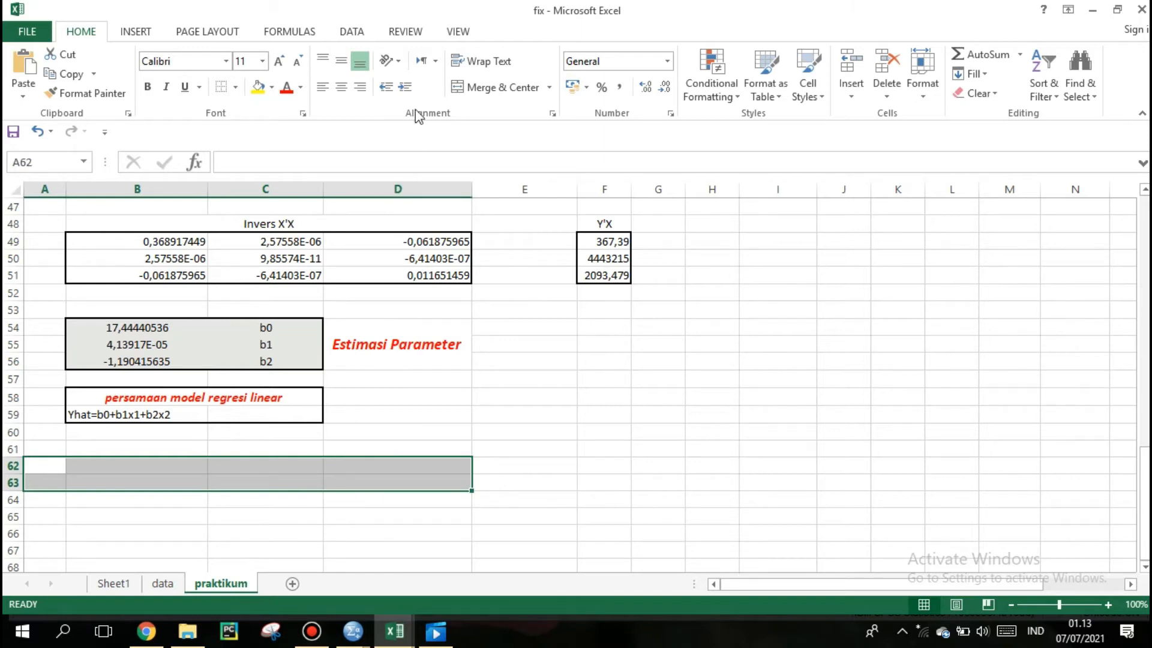
{"action": "left_click", "coordinate": [483, 90]}
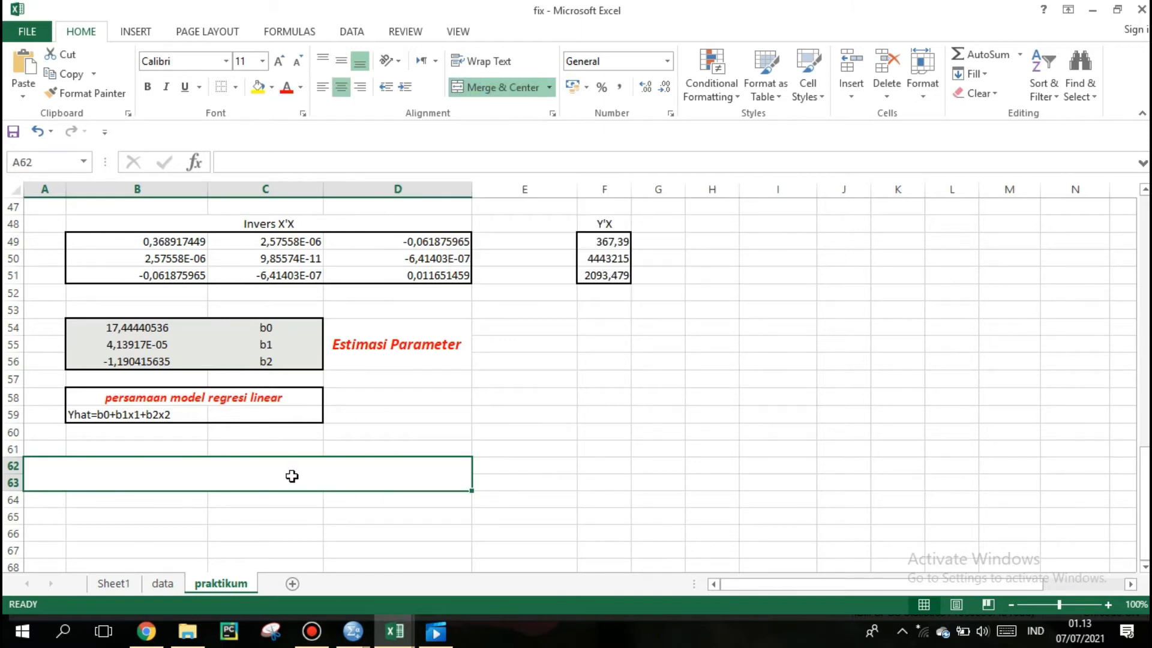
{"action": "type", "text": "u"}
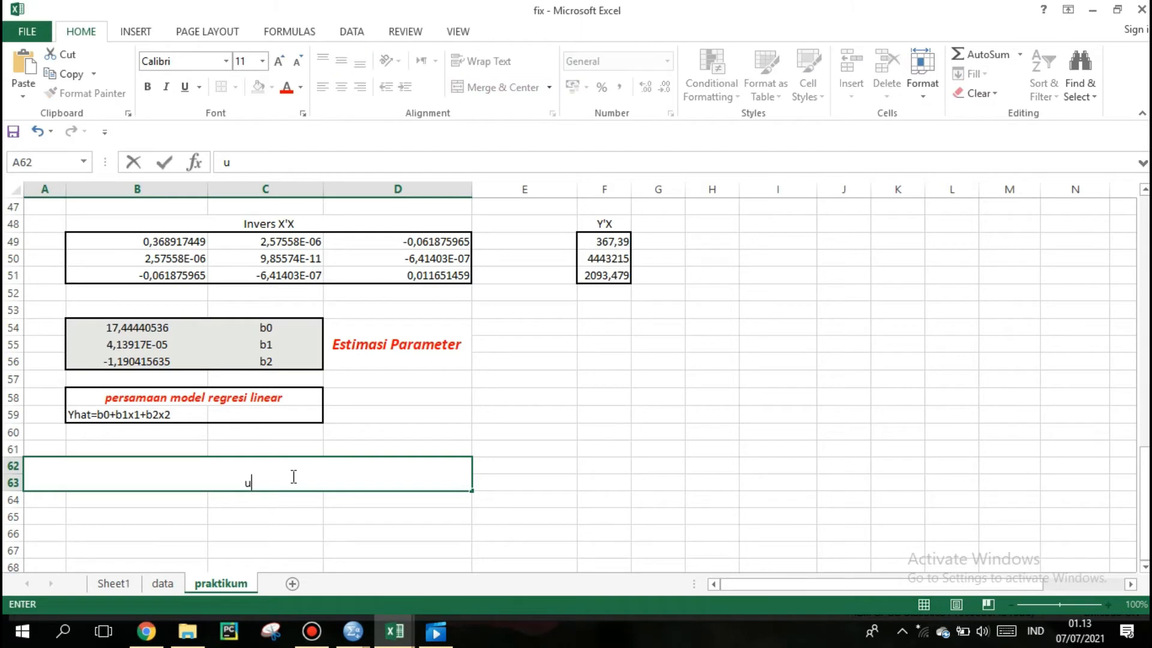
{"action": "key", "text": "BackSpace"}
{"action": "type", "text": "Uji Signif"}
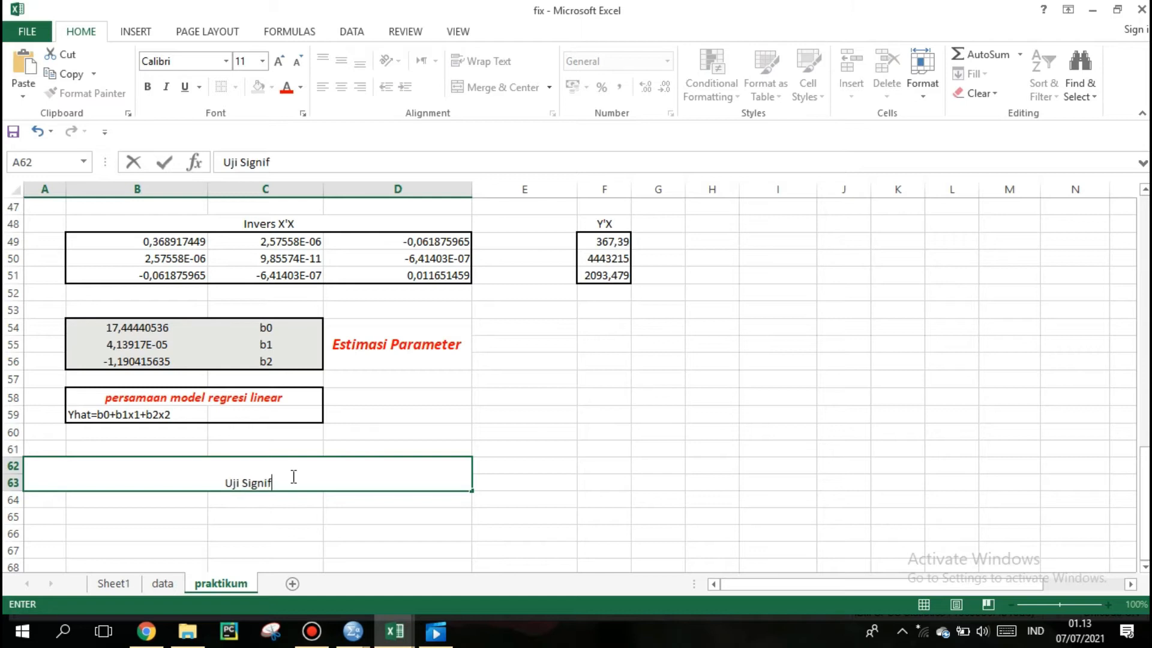
{"action": "type", "text": "ij"}
{"action": "key", "text": "BackSpace"}
{"action": "type", "text": "kansi Seca"}
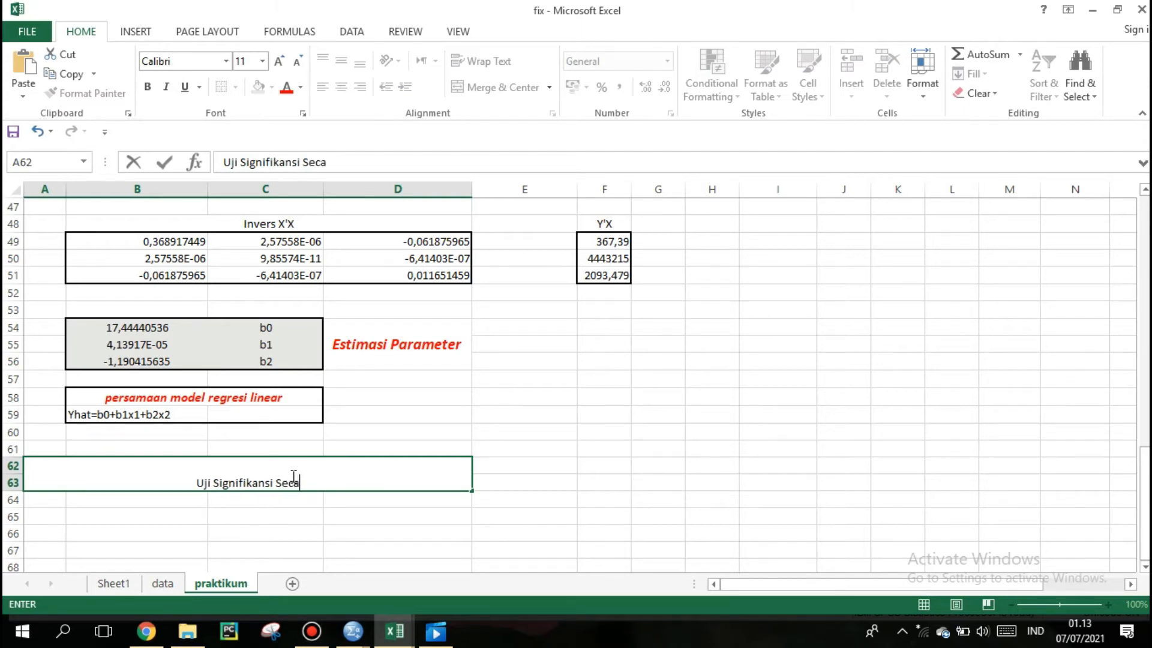
{"action": "type", "text": "r"}
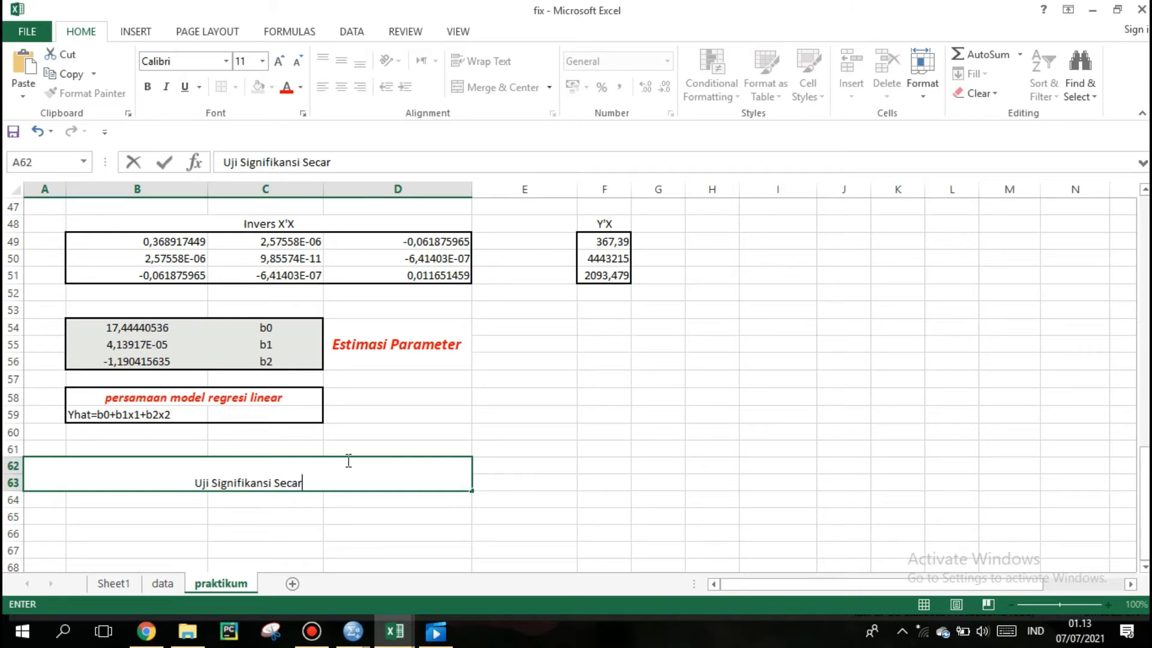
{"action": "type", "text": "a Seren"}
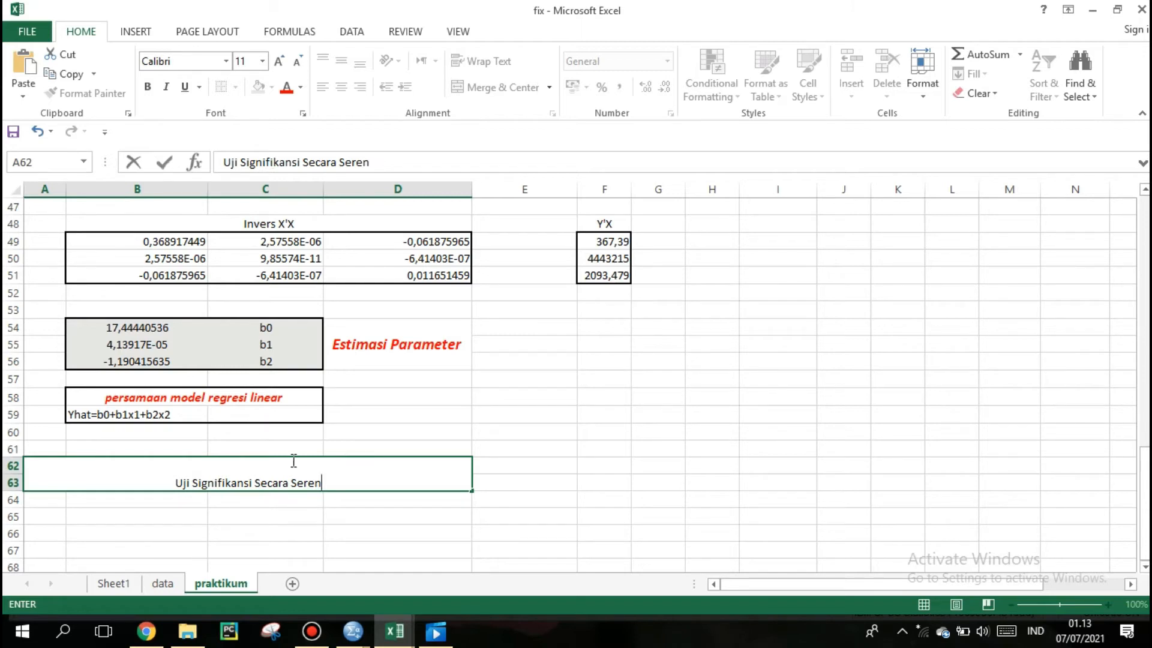
Step: Complete the heading in A62 so it reads "Uji Signifikansi Parameter Secara Serentak"
{"action": "left_click", "coordinate": [260, 480]}
{"action": "type", "text": "P"}
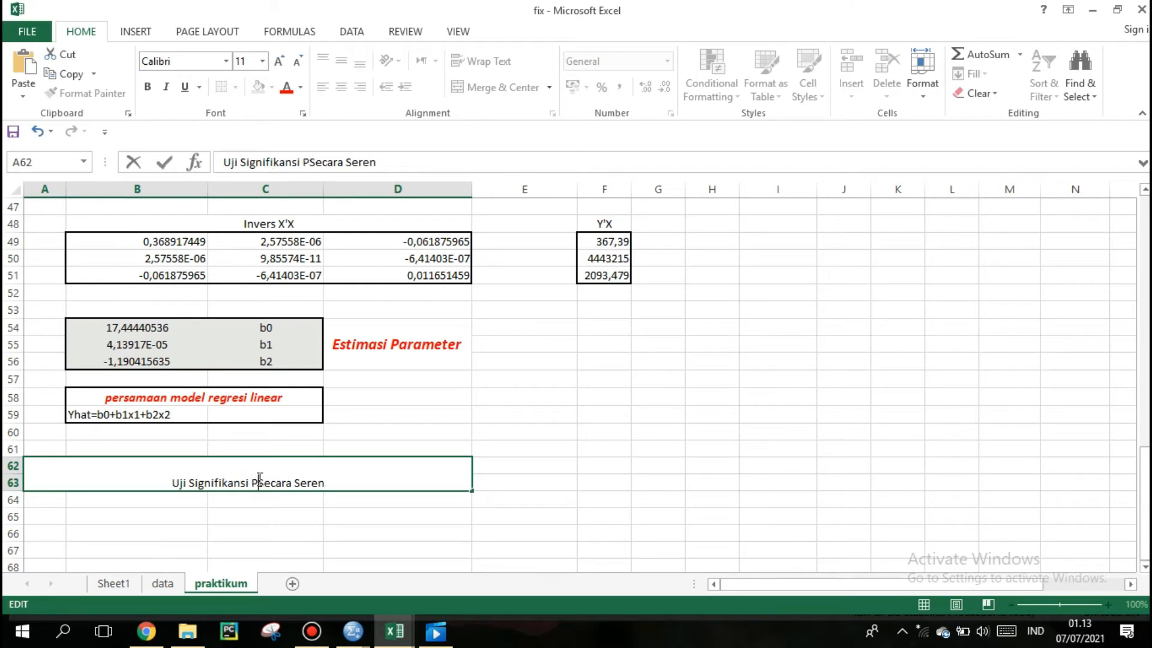
{"action": "type", "text": "ara"}
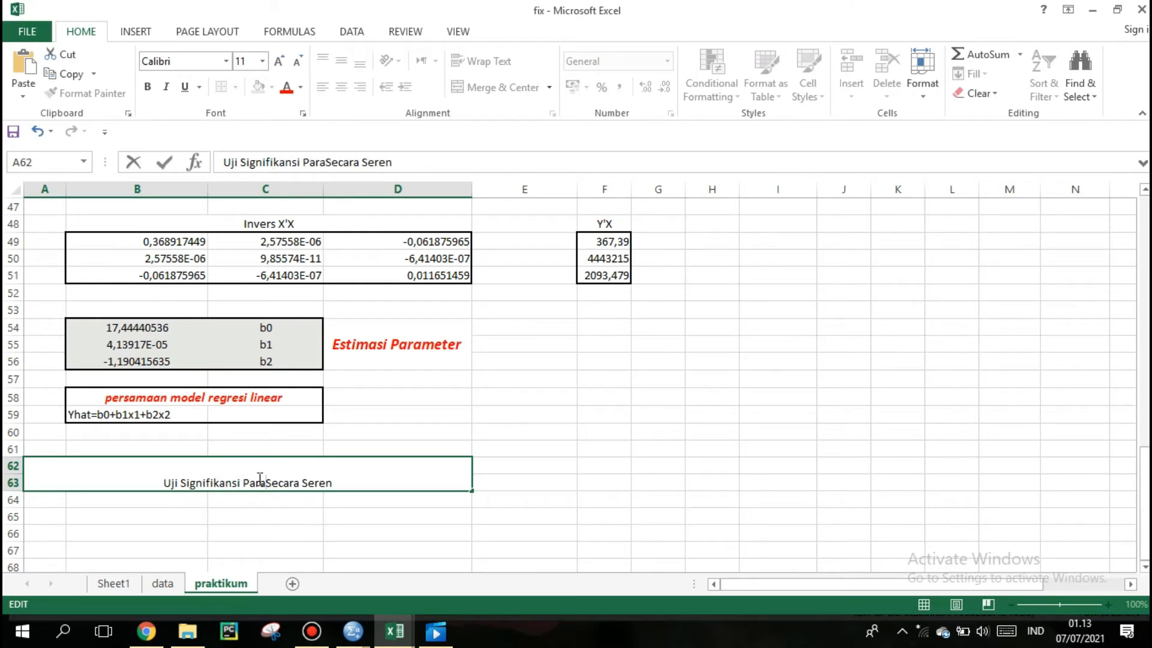
{"action": "type", "text": "m"}
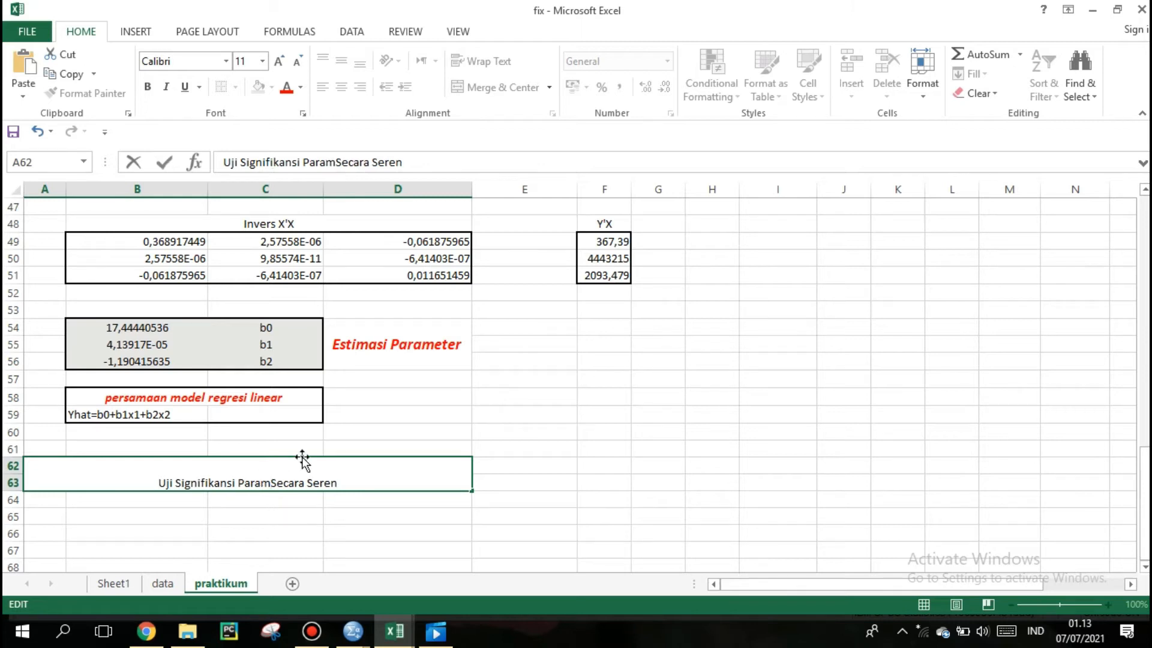
{"action": "type", "text": "eter"}
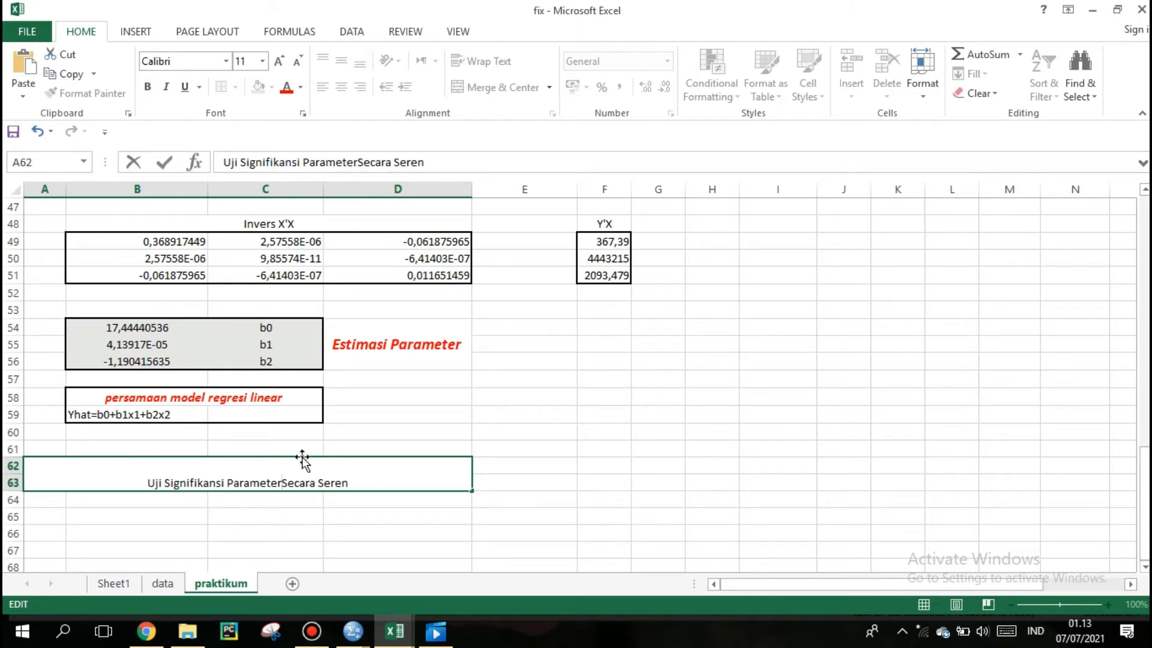
{"action": "left_click", "coordinate": [360, 486]}
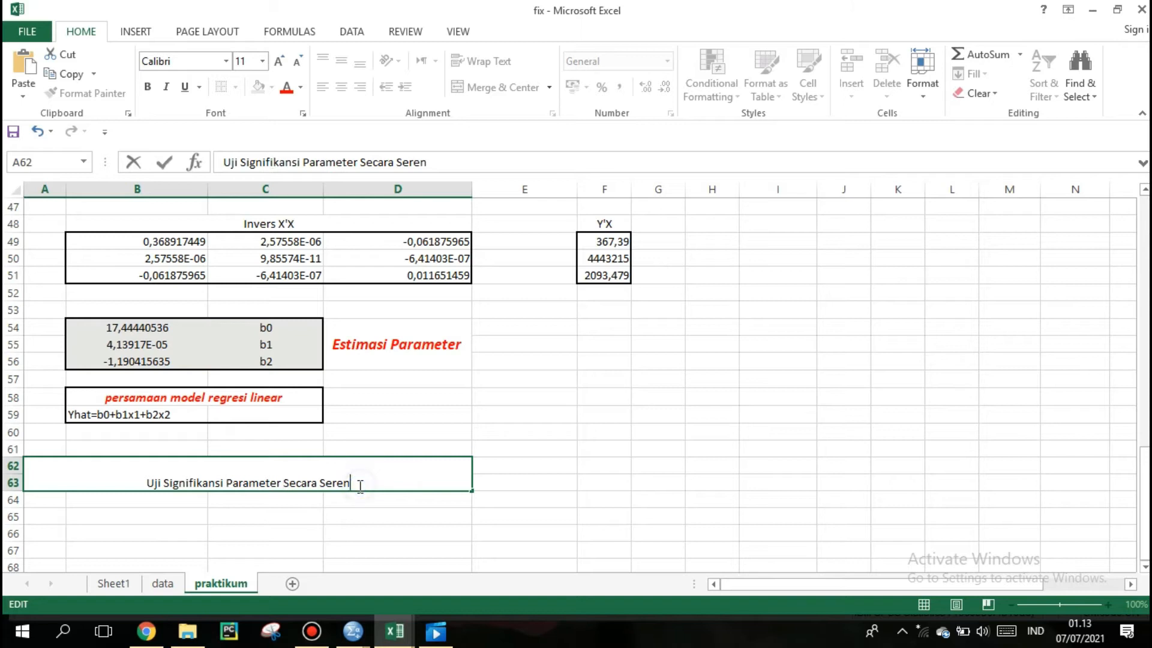
{"action": "type", "text": "tak"}
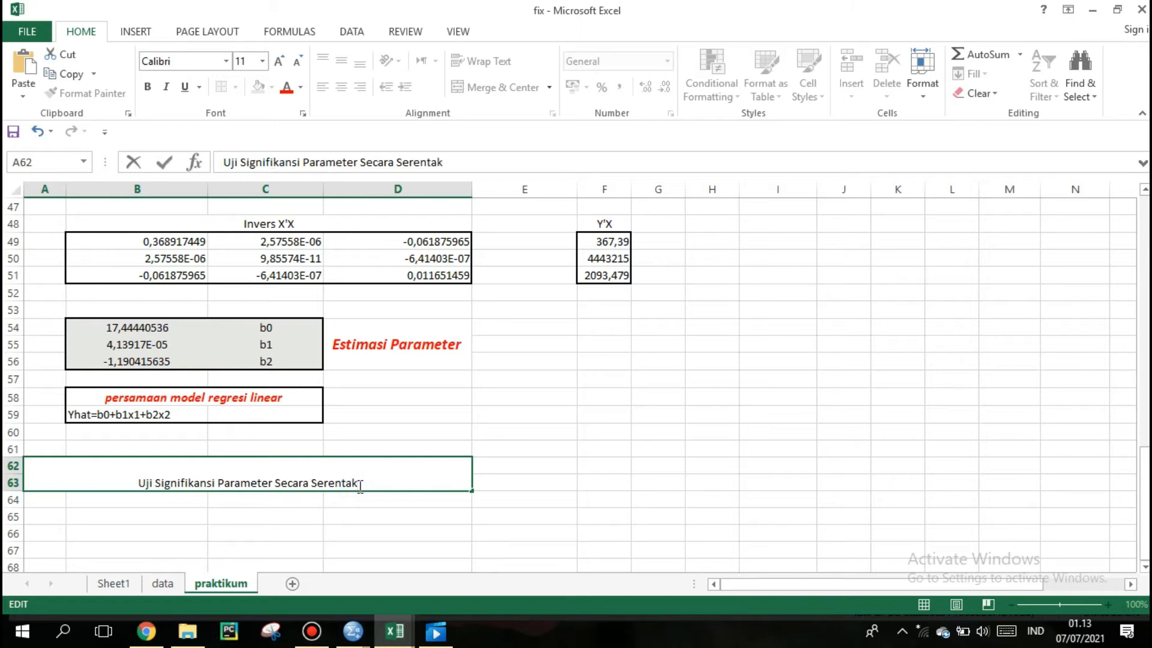
{"action": "left_click", "coordinate": [525, 467]}
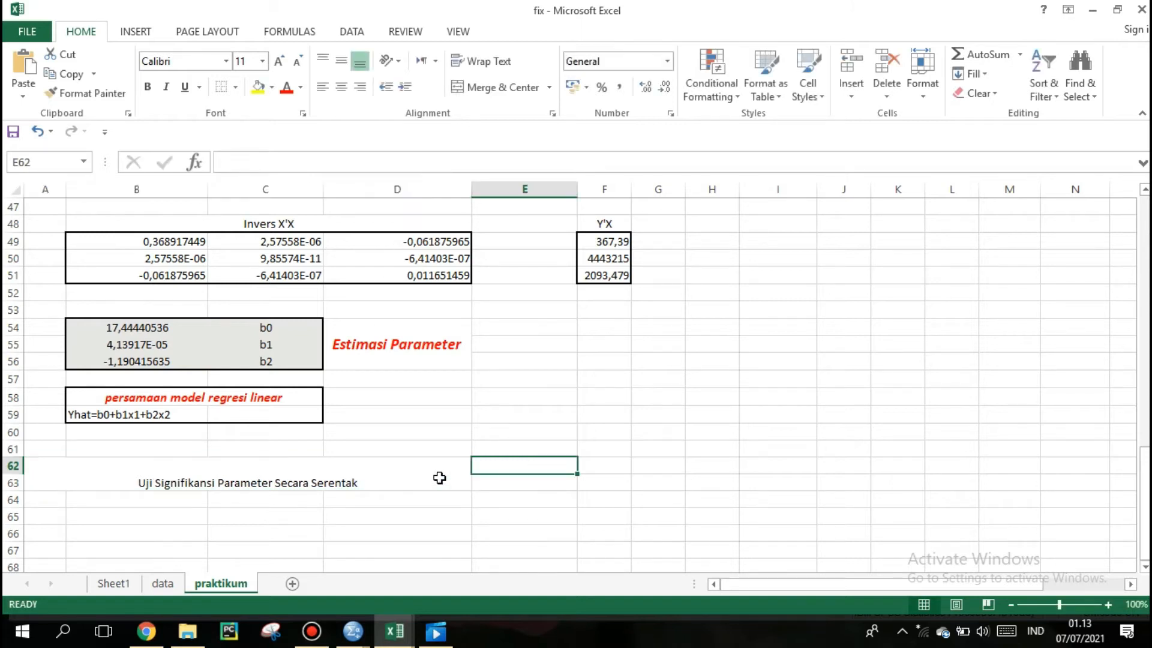
Step: Middle-align the heading in A62 vertically and format it as 14-point, bold, italic, red text
{"action": "left_click", "coordinate": [439, 478]}
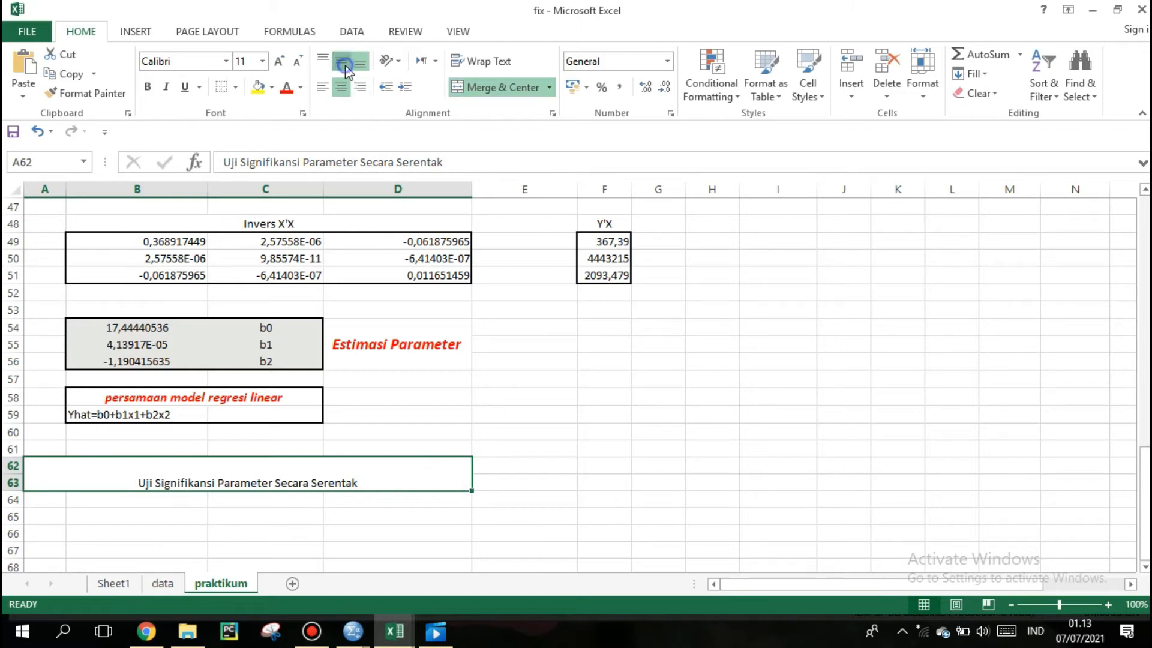
{"action": "left_click", "coordinate": [345, 66]}
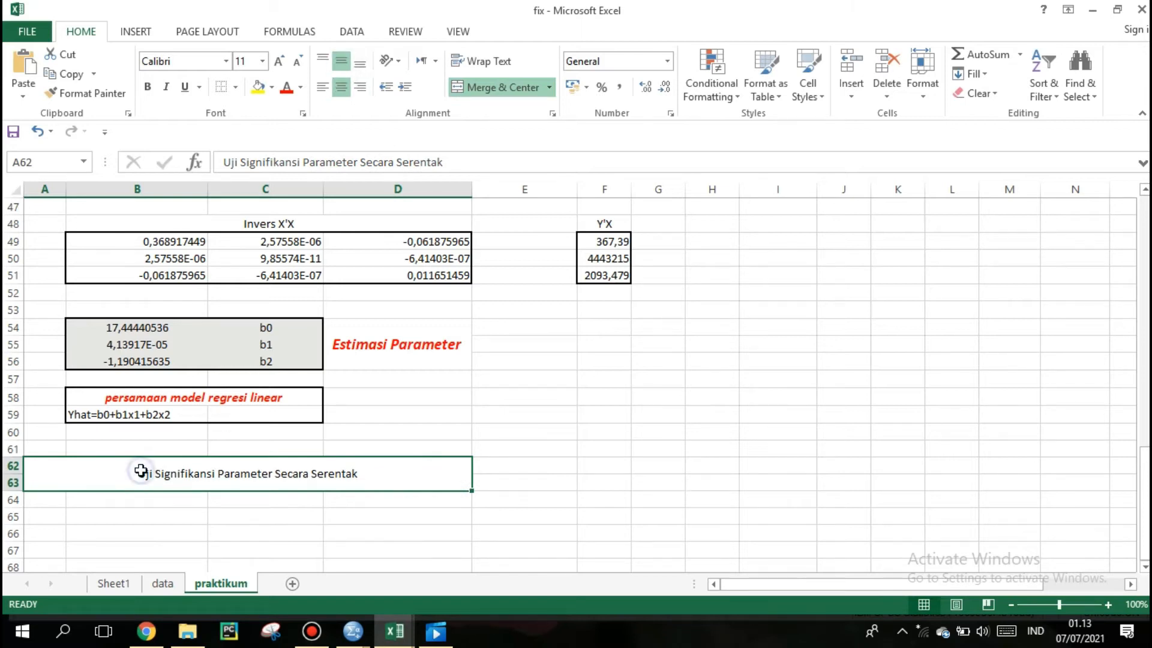
{"action": "left_click", "coordinate": [278, 62]}
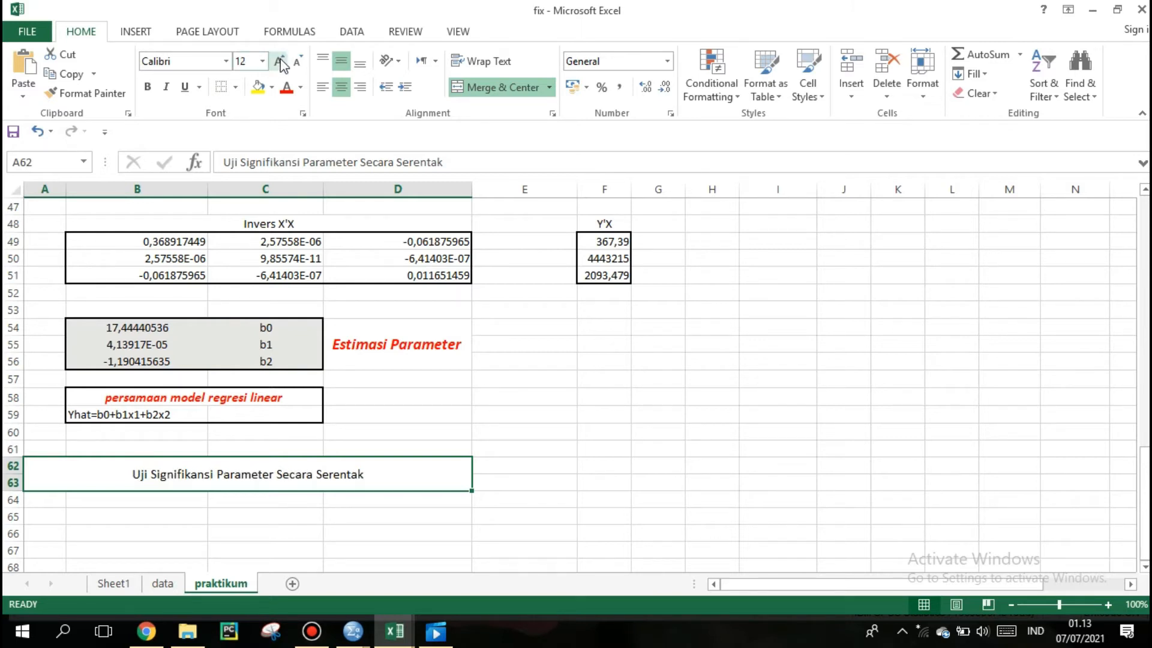
{"action": "left_click", "coordinate": [277, 62]}
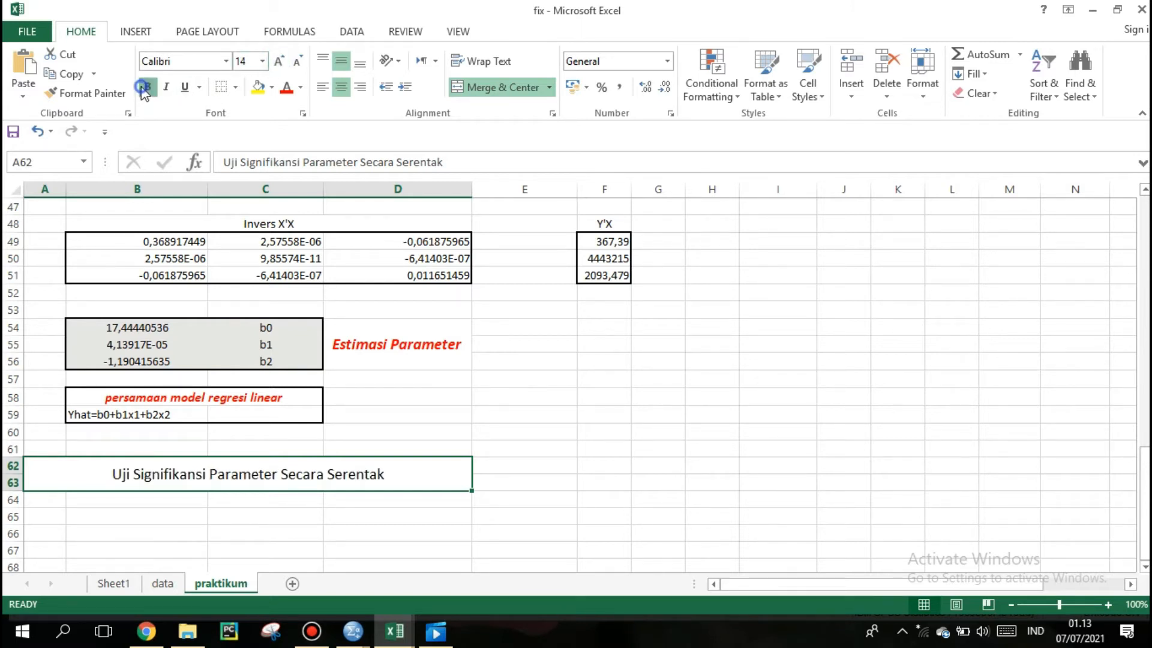
{"action": "left_click", "coordinate": [151, 88]}
{"action": "left_click", "coordinate": [167, 89]}
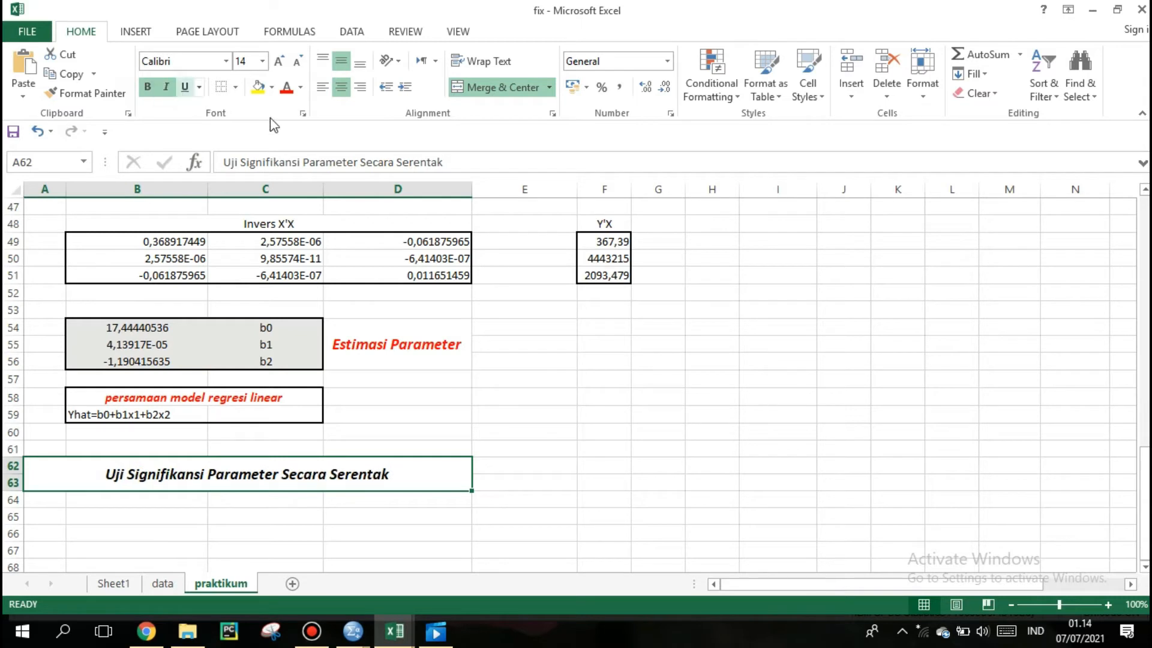
{"action": "left_click", "coordinate": [290, 96]}
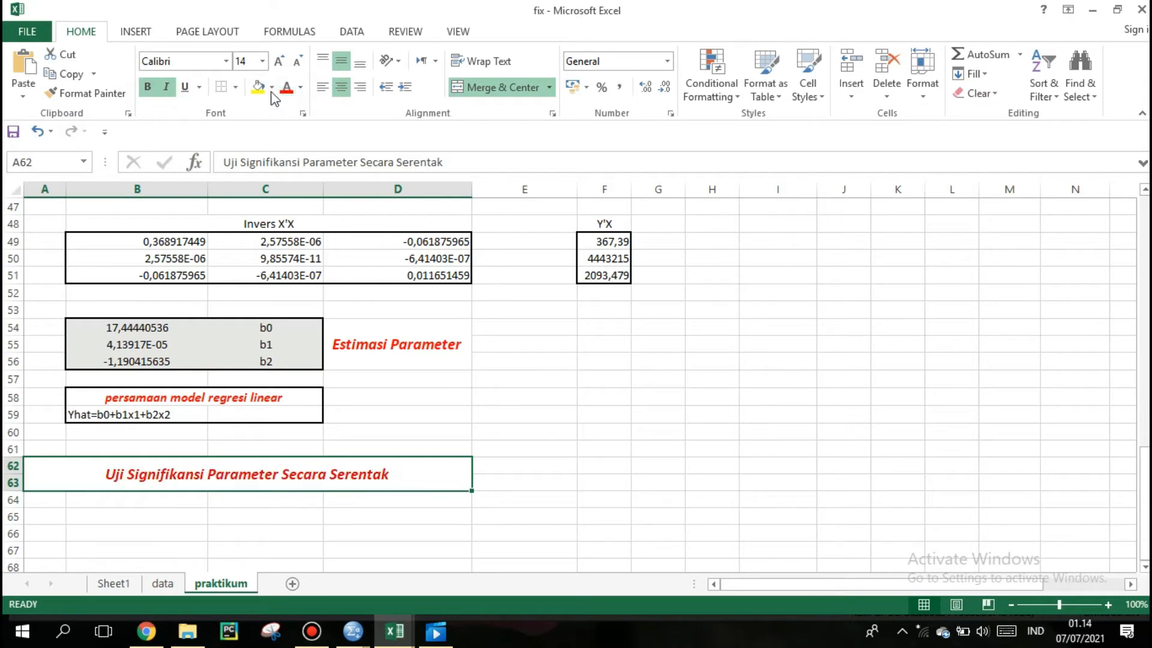
Step: Fill the merged heading cell A62:D63 with the light gray theme color
{"action": "left_click", "coordinate": [271, 87]}
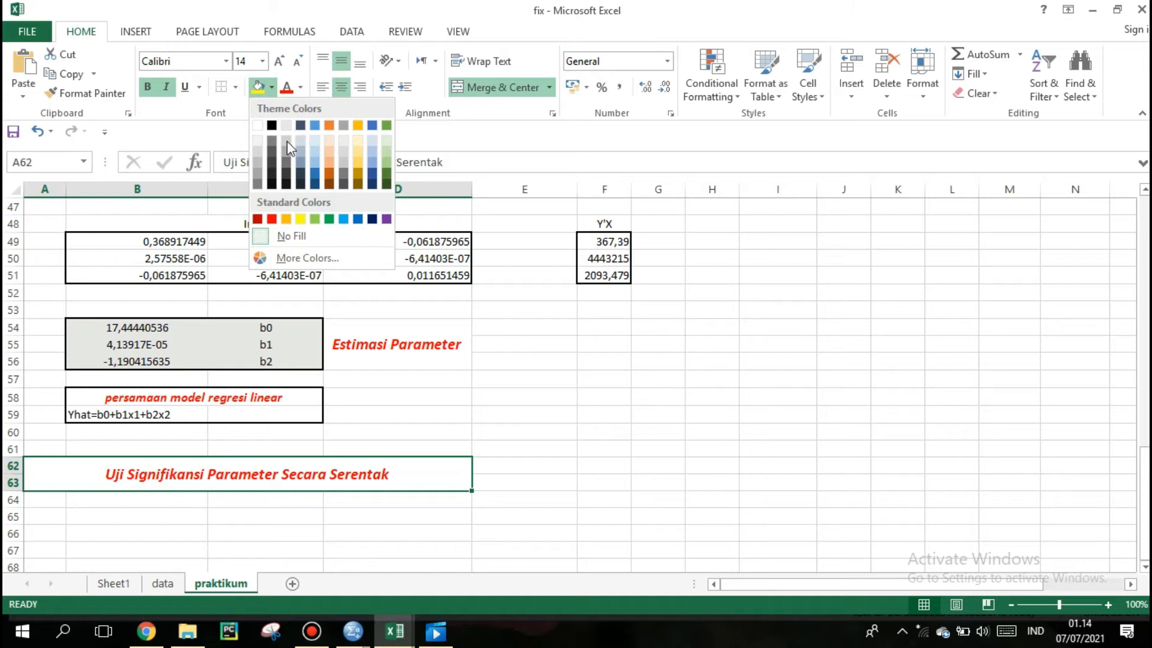
{"action": "left_click", "coordinate": [286, 126]}
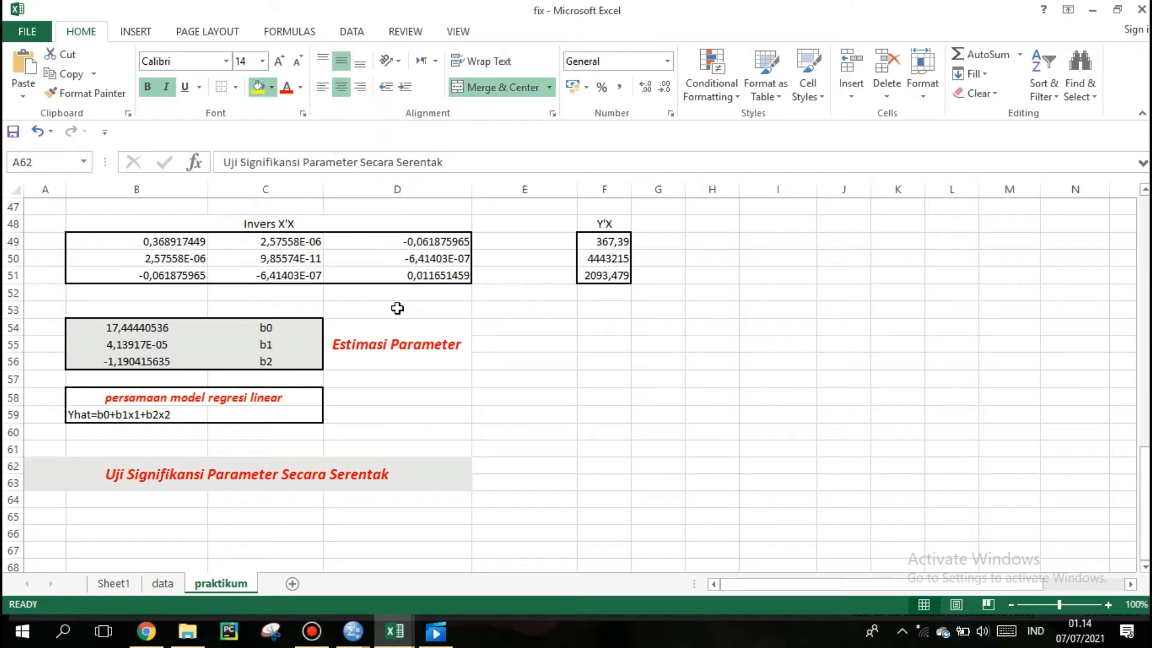
{"action": "left_click", "coordinate": [424, 434]}
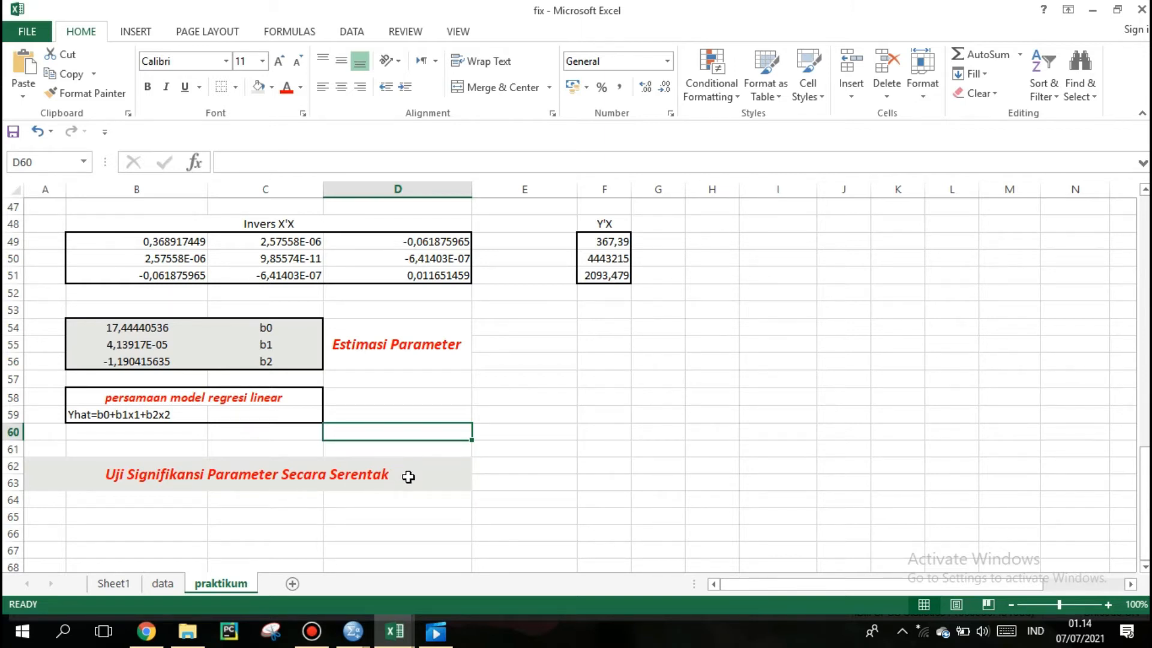
{"action": "left_click", "coordinate": [553, 453]}
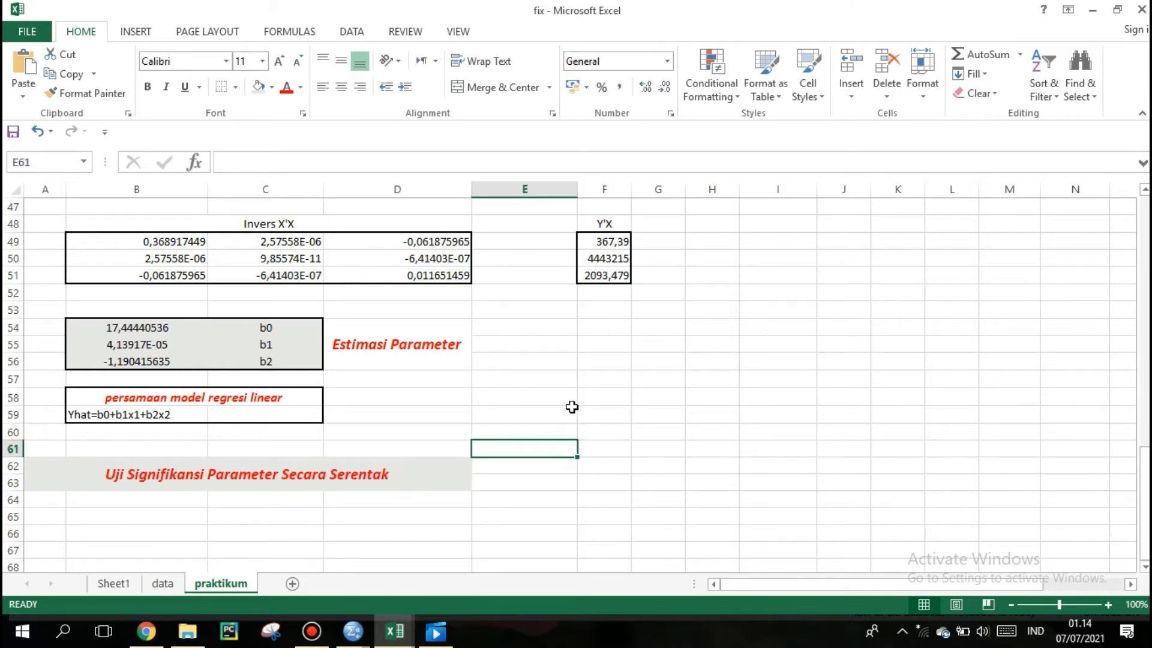
Step: Put a thick box border around the empty range B66:F69 below the significance test heading
{"action": "left_click", "coordinate": [405, 548]}
{"action": "key", "text": "Down"}
{"action": "key", "text": "Down"}
{"action": "key", "text": "Down"}
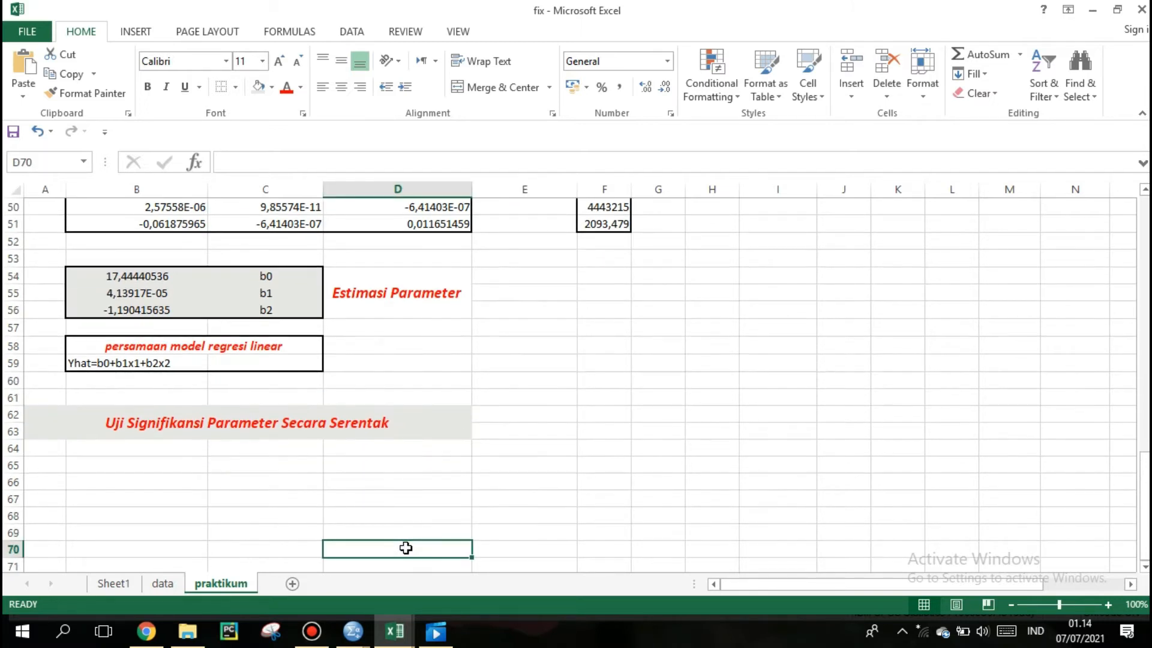
{"action": "key", "text": "Down"}
{"action": "key", "text": "Down"}
{"action": "key", "text": "Down"}
{"action": "key", "text": "Down"}
{"action": "key", "text": "Down"}
{"action": "key", "text": "Down"}
{"action": "key", "text": "Down"}
{"action": "key", "text": "Down"}
{"action": "key", "text": "Down"}
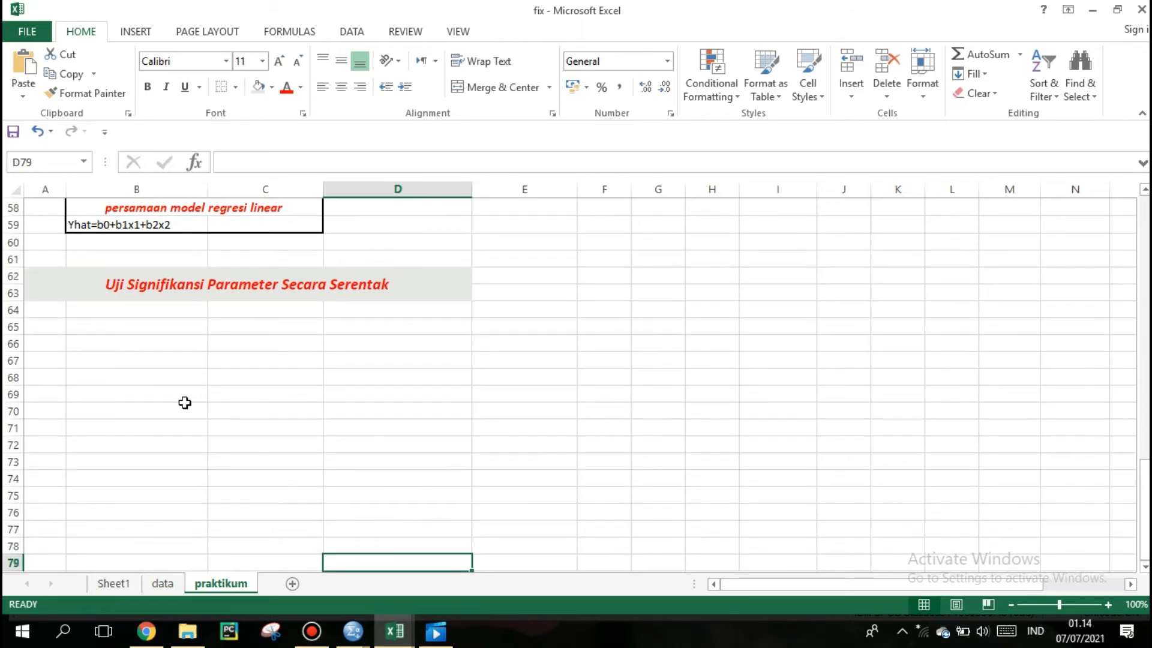
{"action": "left_click", "coordinate": [129, 344]}
{"action": "left_click_drag", "start_coordinate": [129, 344], "coordinate": [596, 390]}
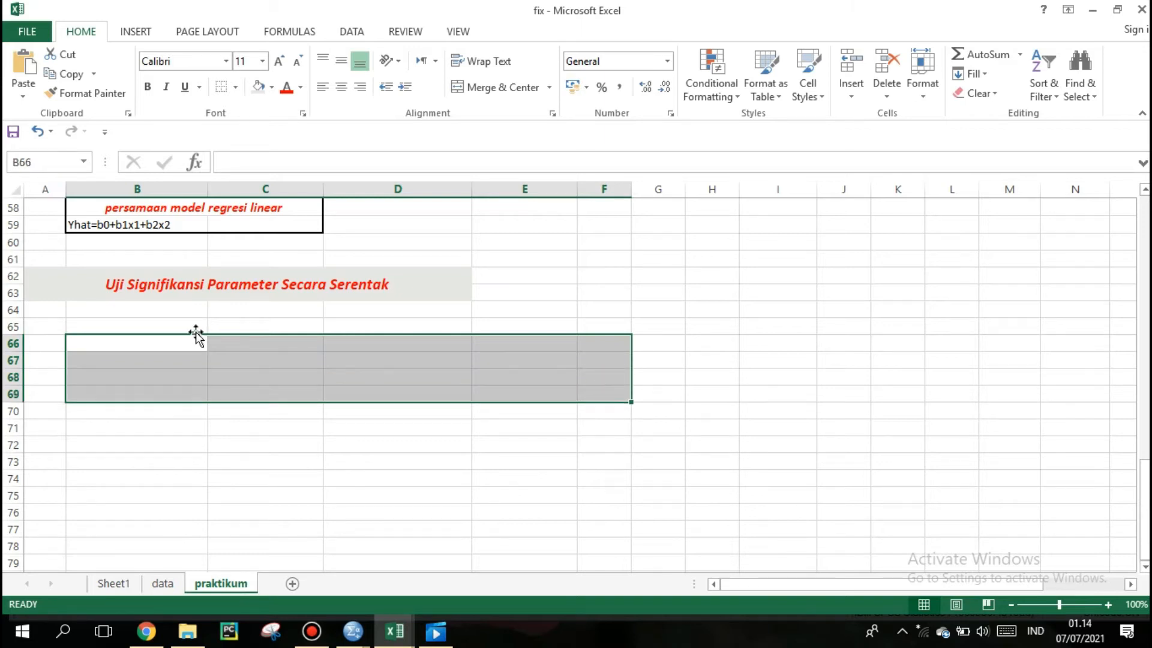
{"action": "left_click", "coordinate": [236, 87]}
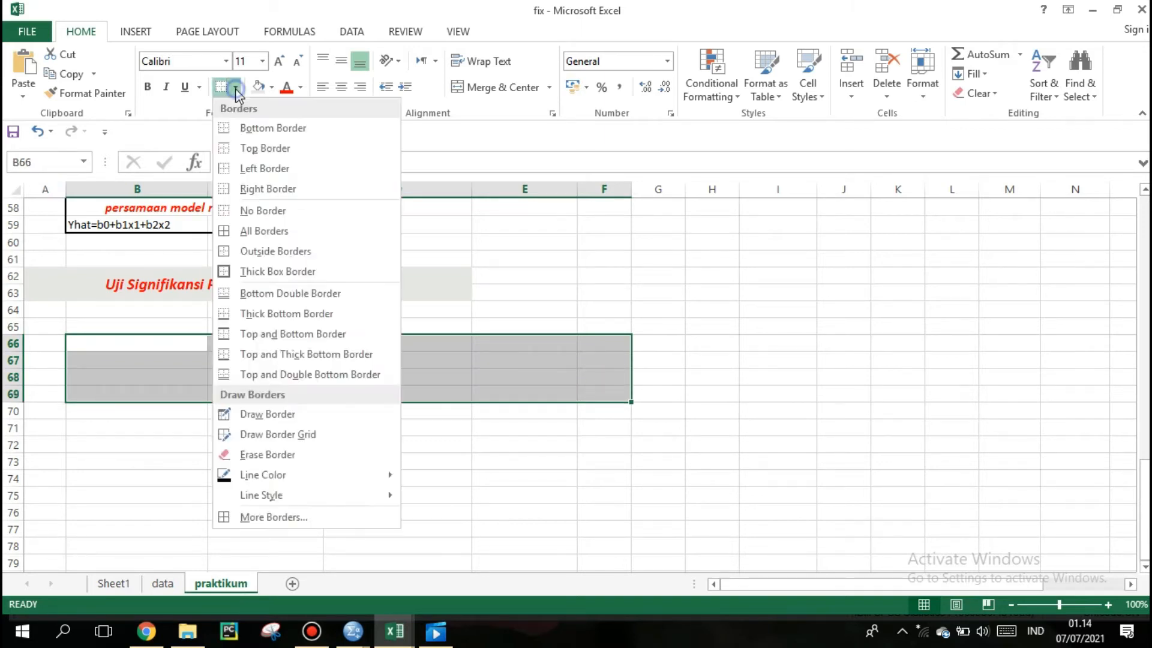
{"action": "left_click", "coordinate": [251, 271]}
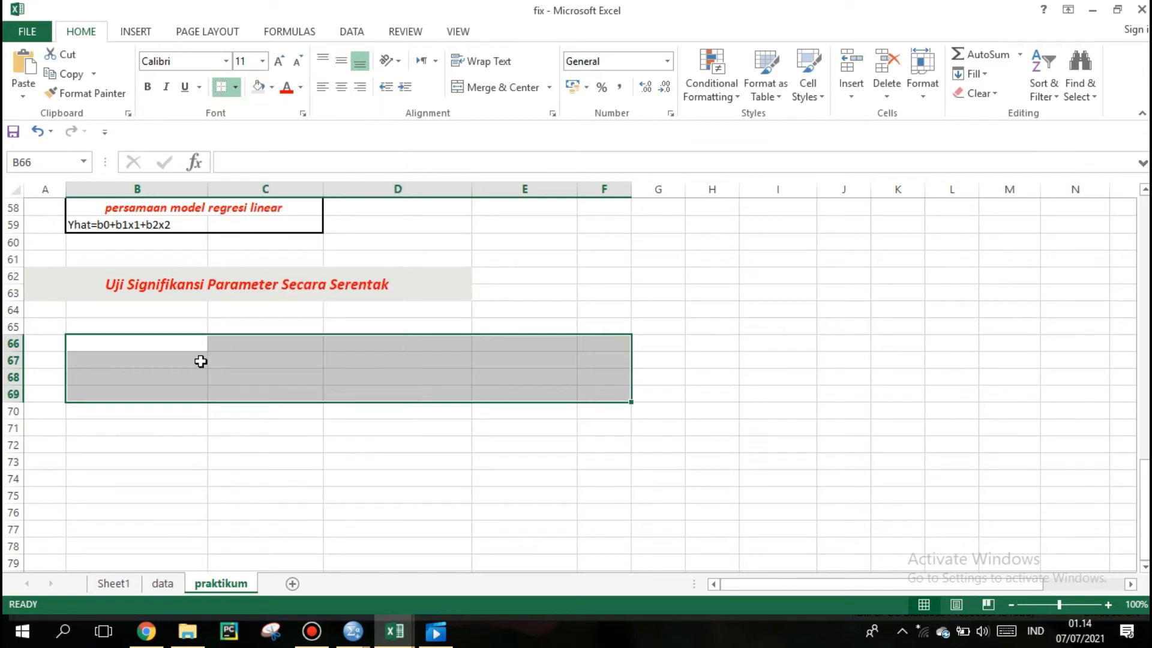
Step: Merge and center B65:F65 above the bordered box and enter the title ANOVA in it
{"action": "left_click_drag", "start_coordinate": [191, 324], "coordinate": [472, 322]}
{"action": "left_click", "coordinate": [303, 324]}
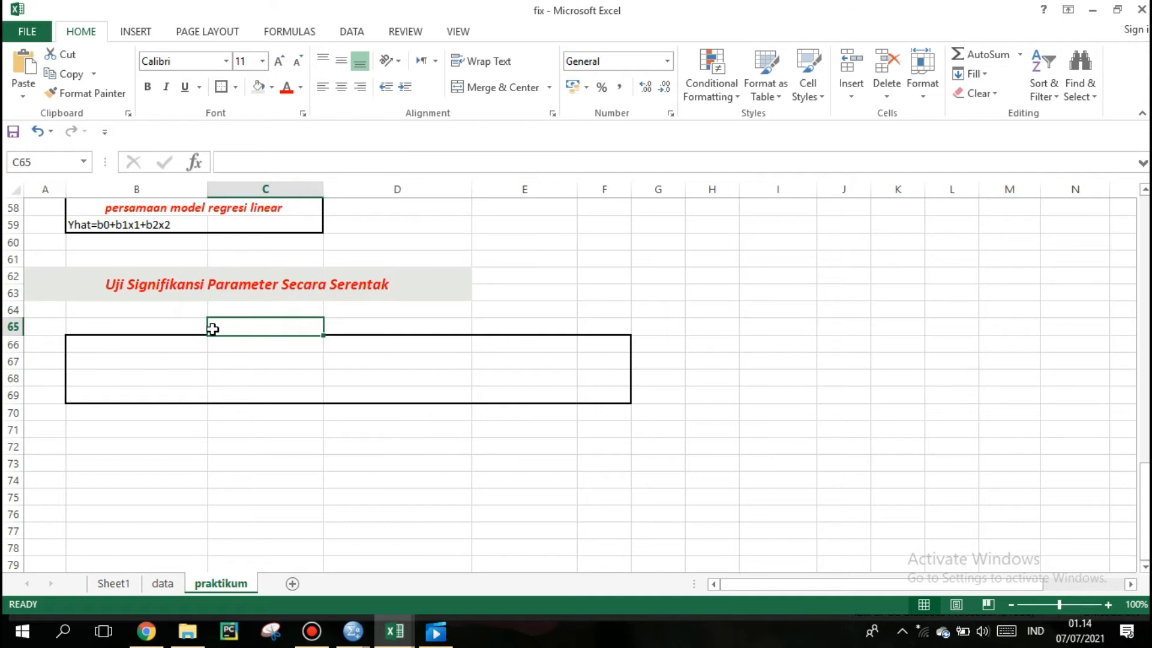
{"action": "left_click", "coordinate": [190, 326]}
{"action": "left_click_drag", "start_coordinate": [192, 326], "coordinate": [596, 326]}
{"action": "left_click", "coordinate": [515, 87]}
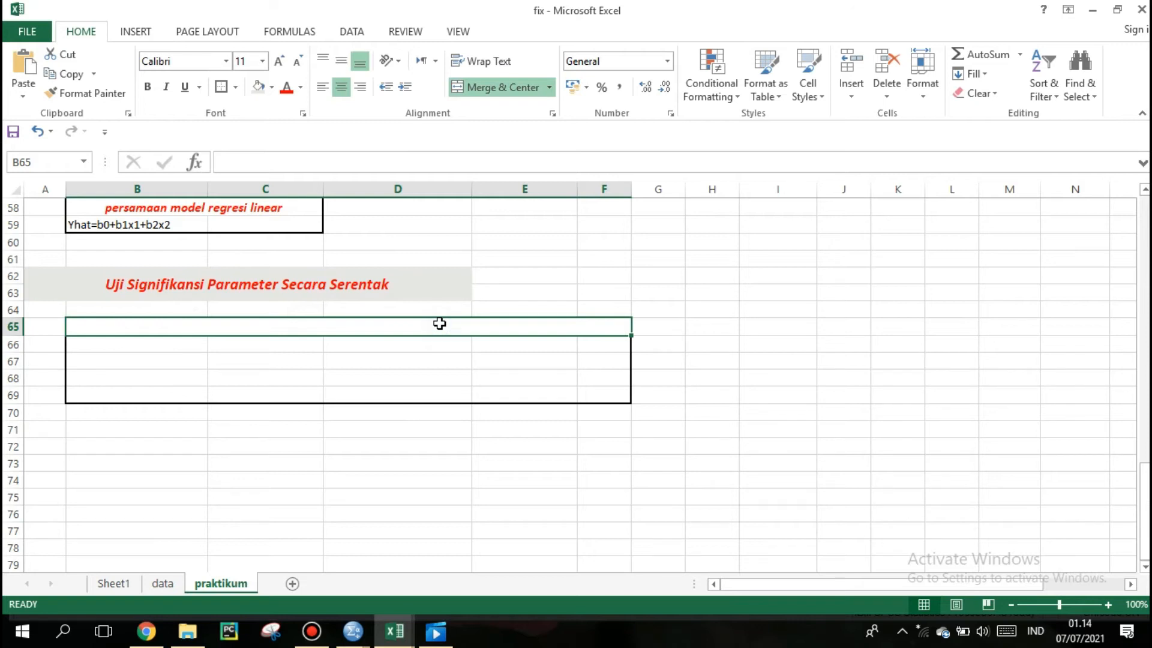
{"action": "type", "text": "A"}
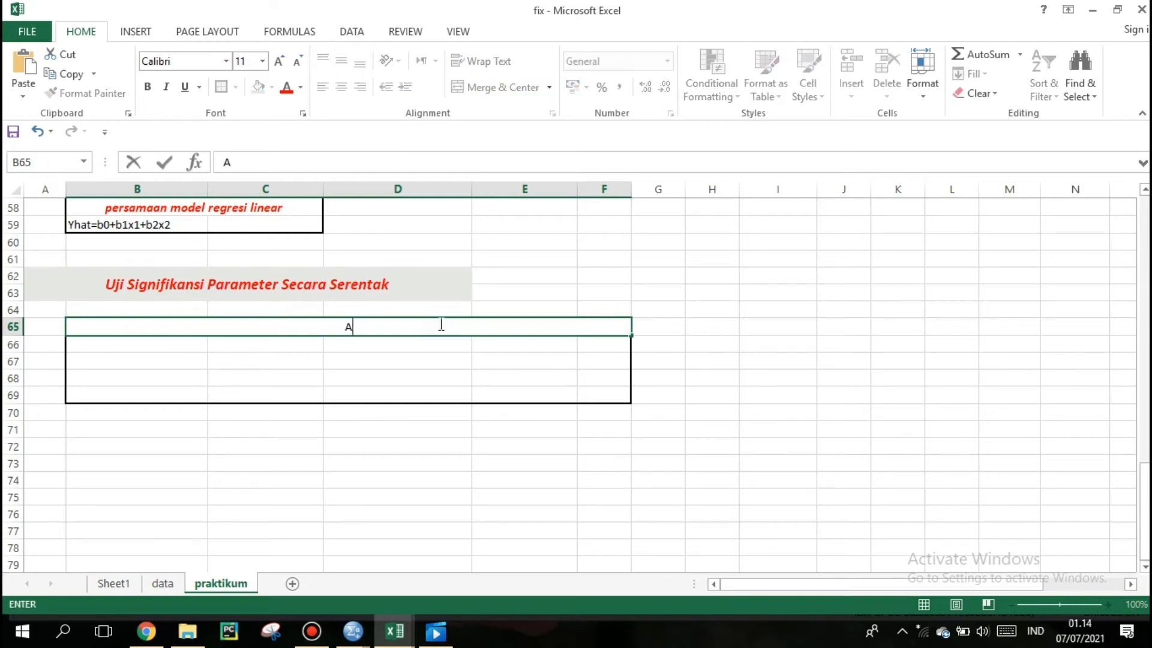
{"action": "type", "text": "NOVA"}
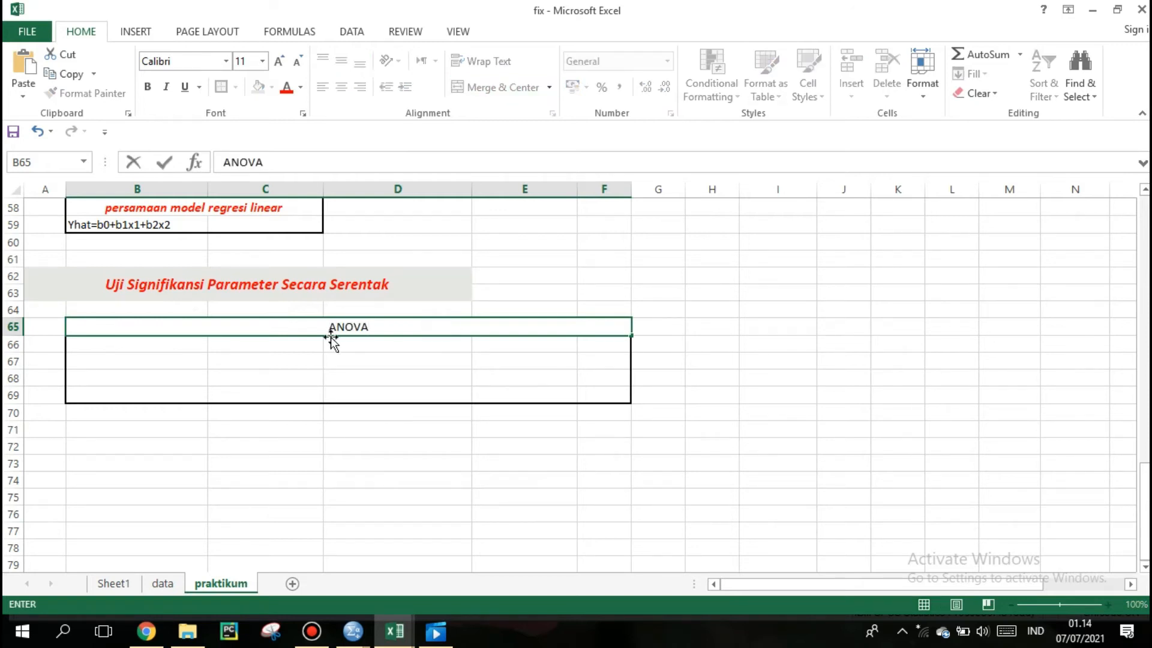
{"action": "key", "text": "Return"}
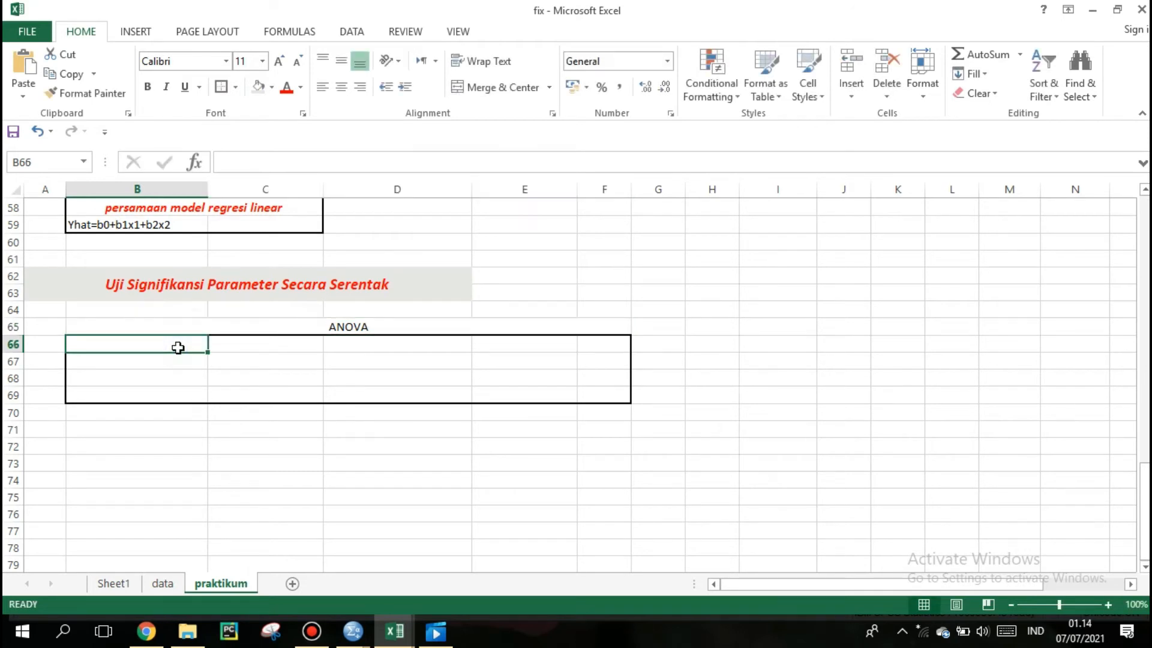
Step: Enter the ANOVA column headers Sumber, SS, DB, MS and F hitung in cells B66 to F66
{"action": "type", "text": "S"}
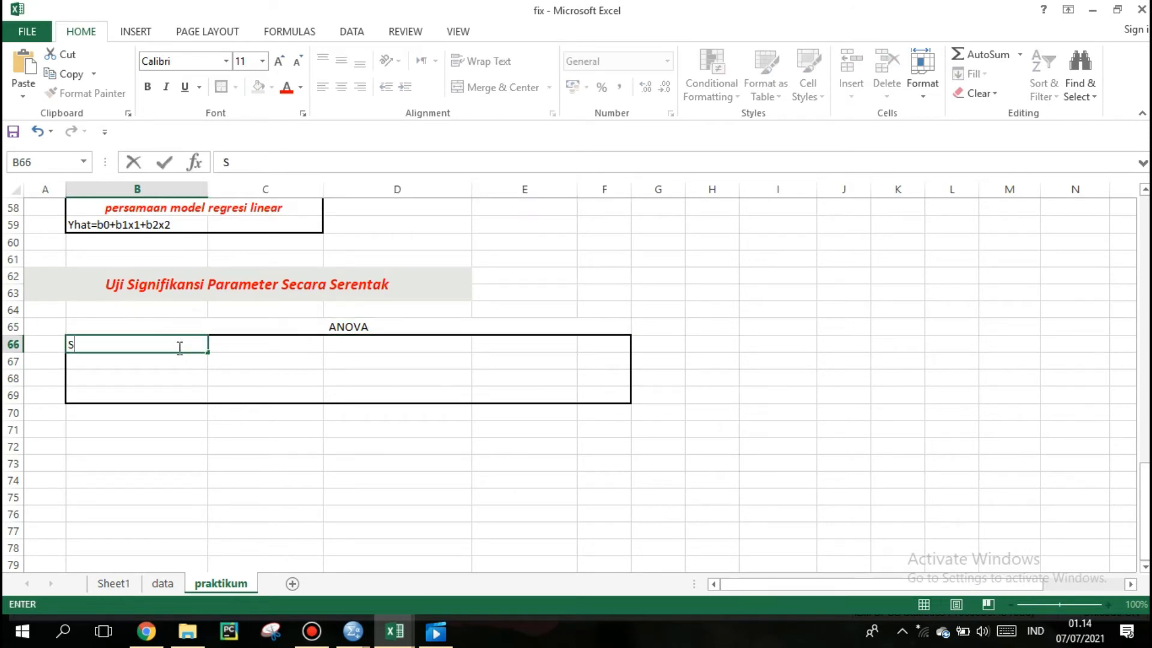
{"action": "type", "text": "umber"}
{"action": "left_click", "coordinate": [255, 342]}
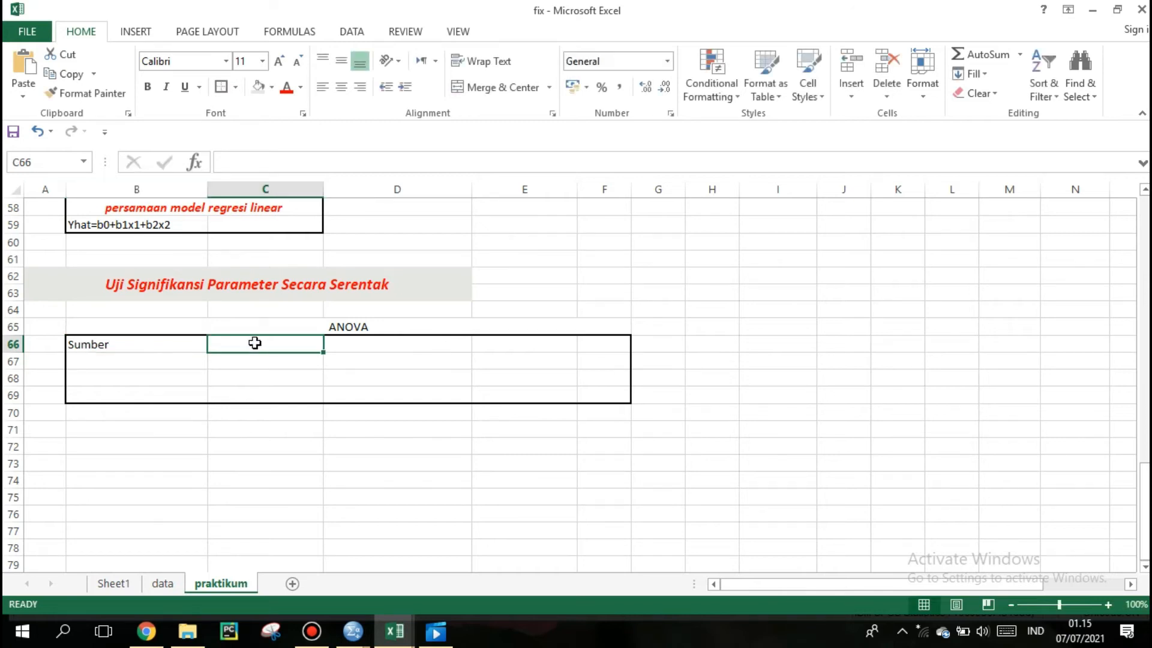
{"action": "type", "text": "SS"}
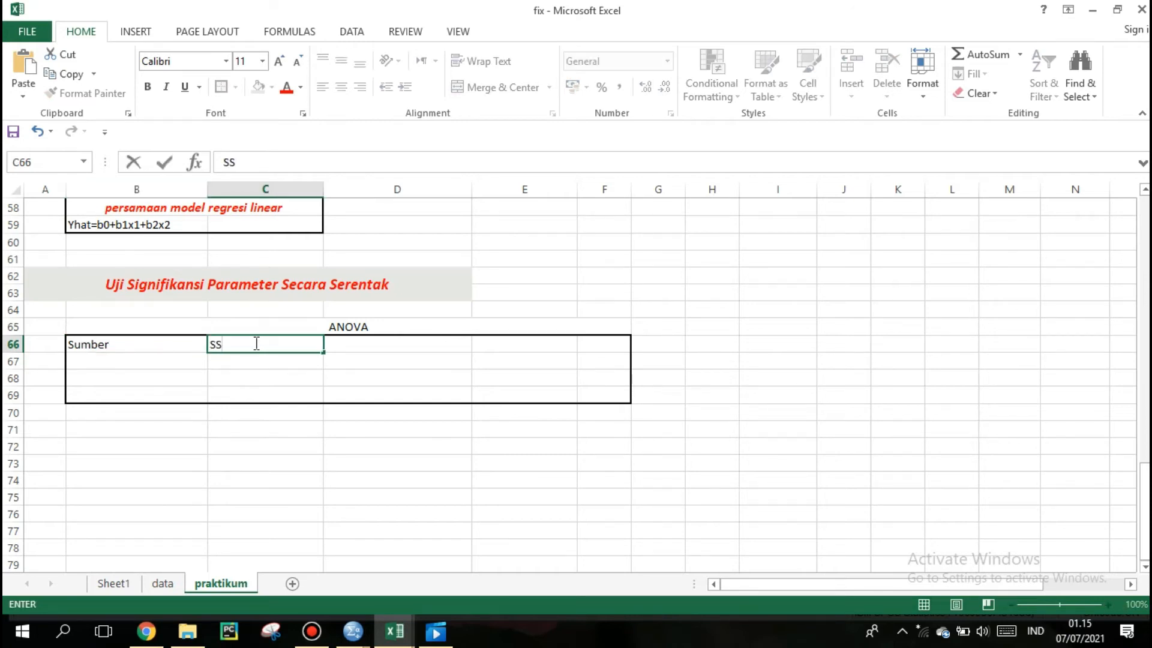
{"action": "left_click", "coordinate": [381, 342]}
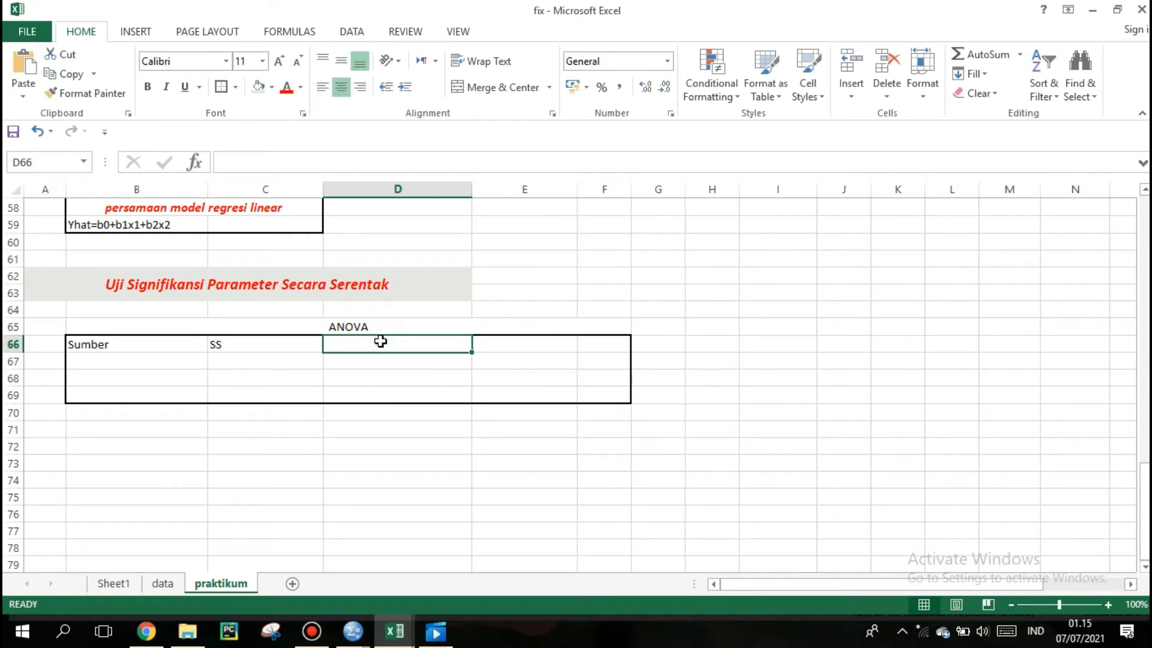
{"action": "type", "text": "D"}
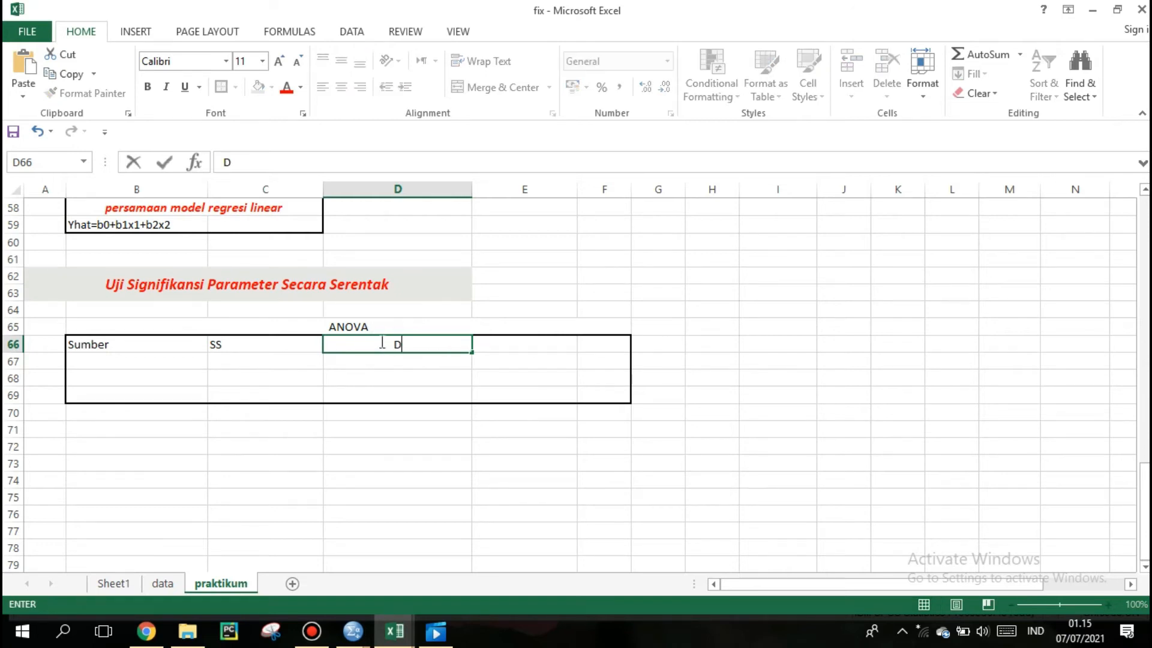
{"action": "type", "text": "B"}
{"action": "left_click", "coordinate": [509, 343]}
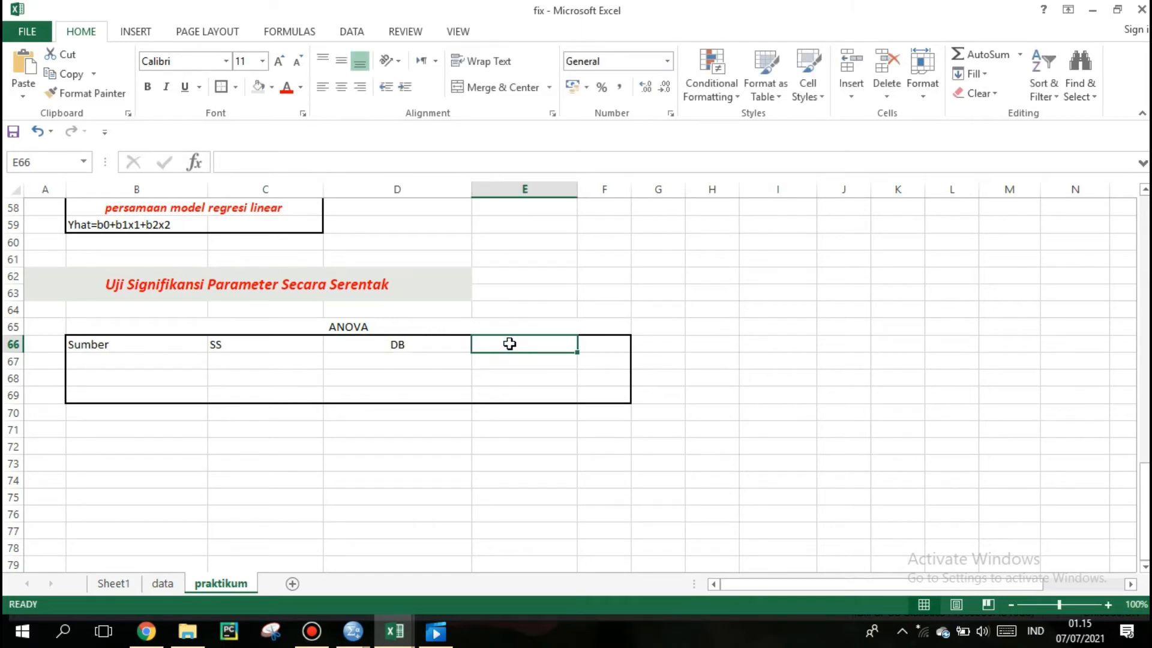
{"action": "double_click", "coordinate": [510, 343]}
{"action": "type", "text": "MS"}
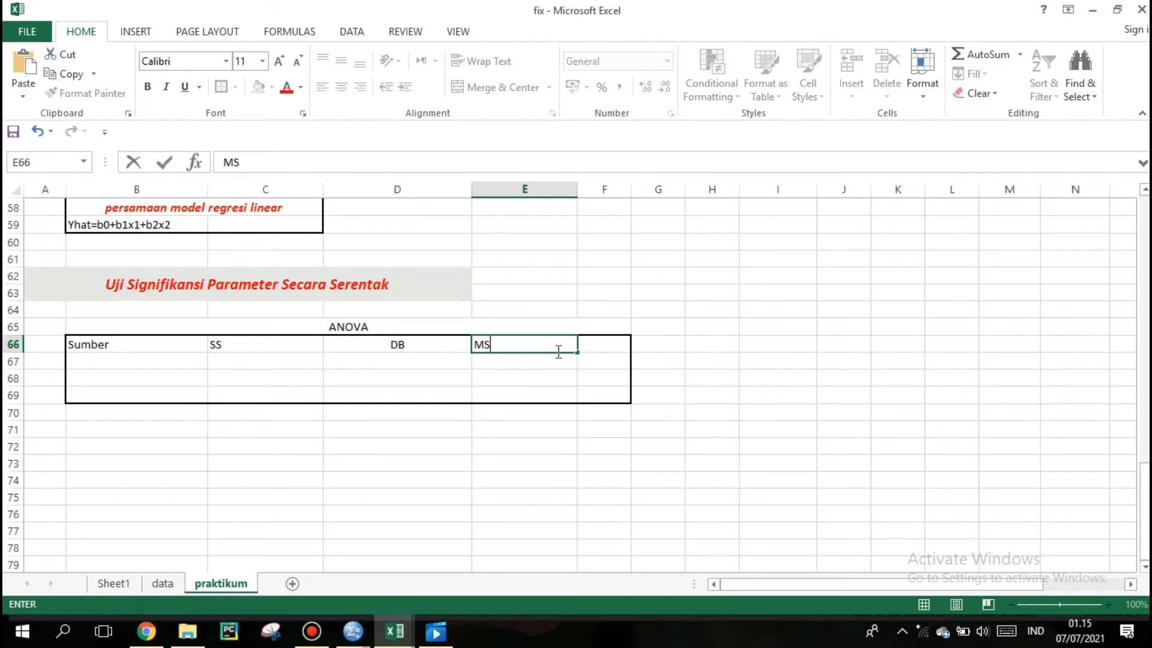
{"action": "left_click", "coordinate": [611, 349]}
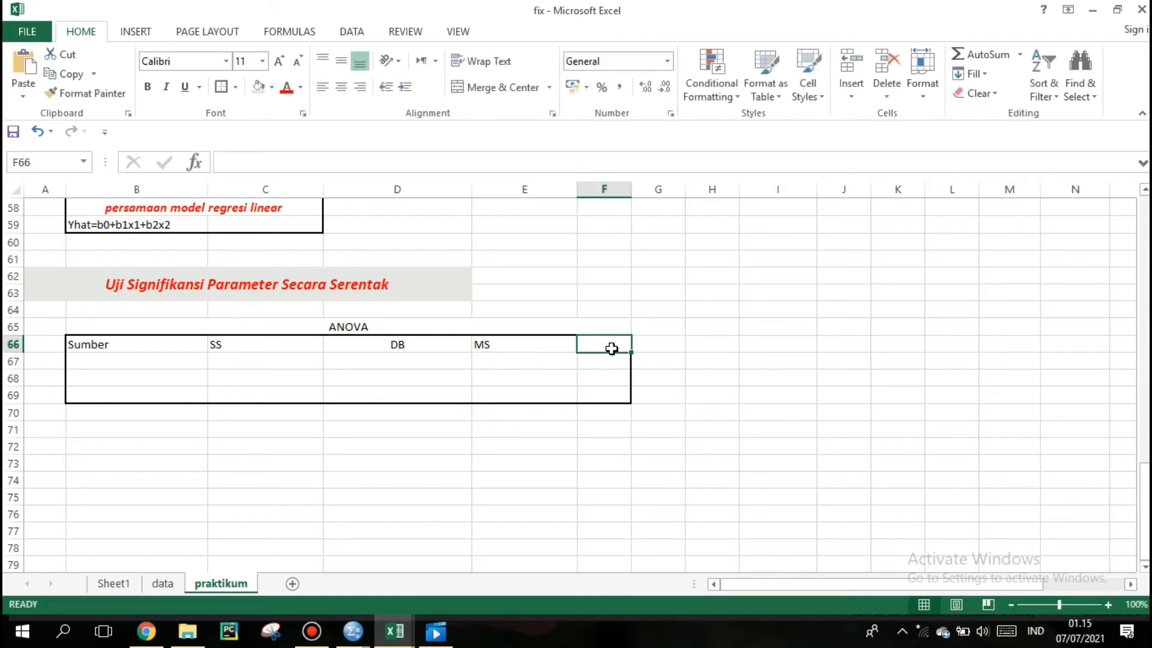
{"action": "type", "text": "F"}
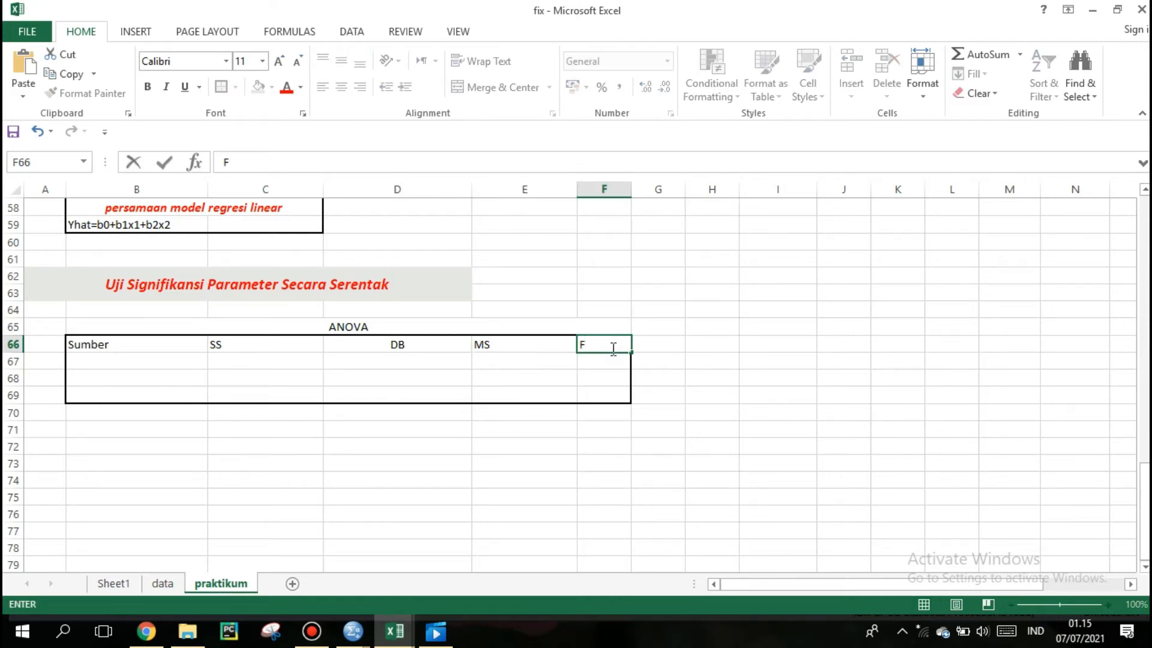
{"action": "type", "text": " hitung"}
{"action": "left_click", "coordinate": [658, 376]}
Step: Clear the borders of B66:F69 and put a thick box border around the wider range B66:G69
{"action": "left_click_drag", "start_coordinate": [186, 350], "coordinate": [586, 388]}
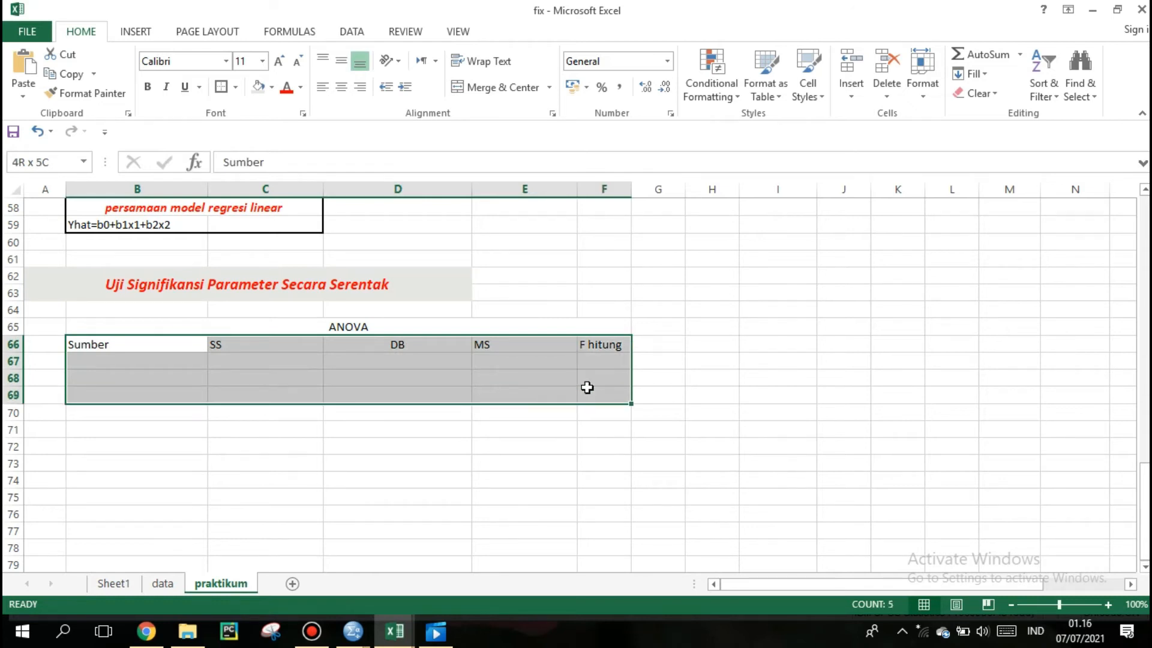
{"action": "left_click", "coordinate": [235, 87]}
{"action": "left_click", "coordinate": [267, 210]}
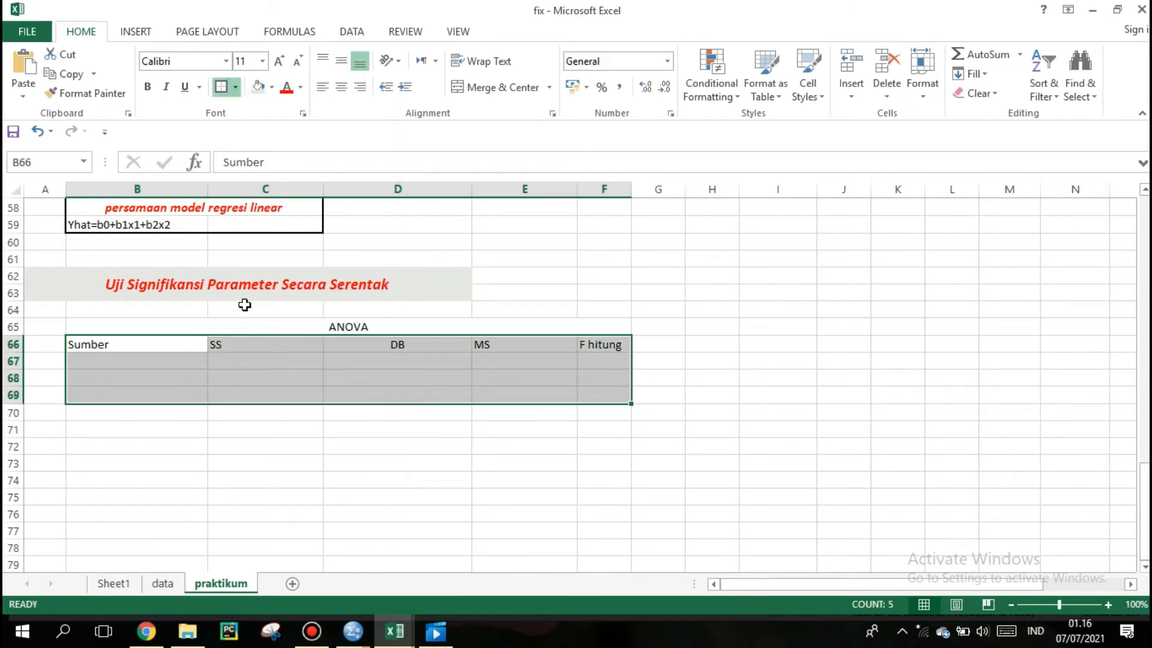
{"action": "left_click_drag", "start_coordinate": [177, 344], "coordinate": [653, 391]}
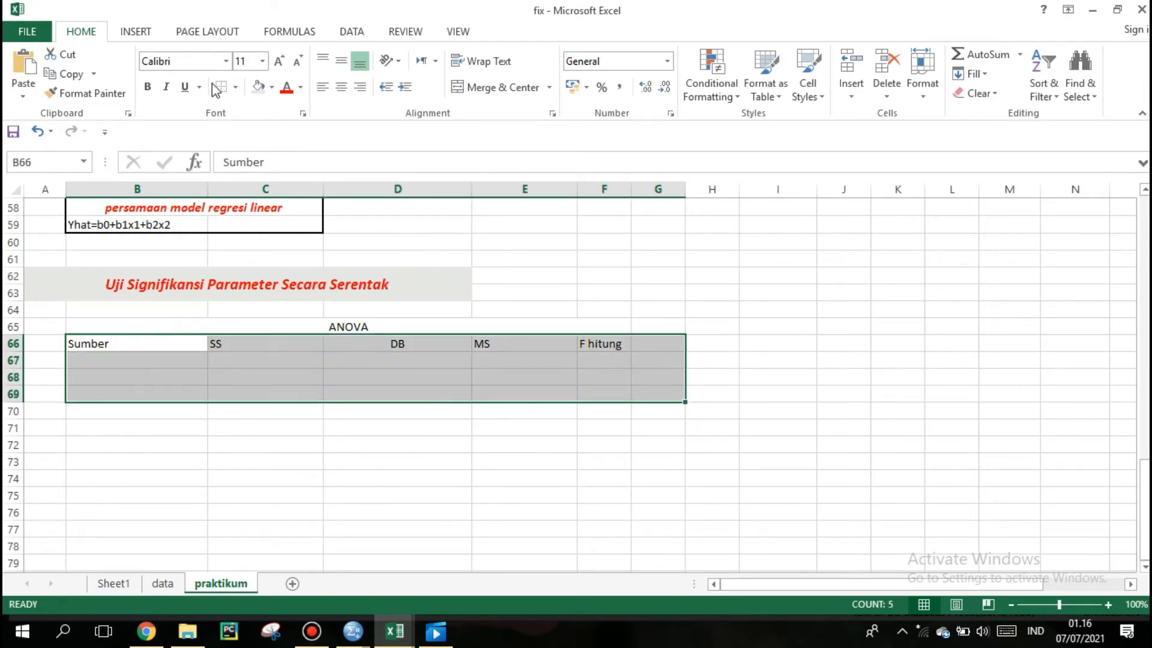
{"action": "left_click", "coordinate": [235, 87]}
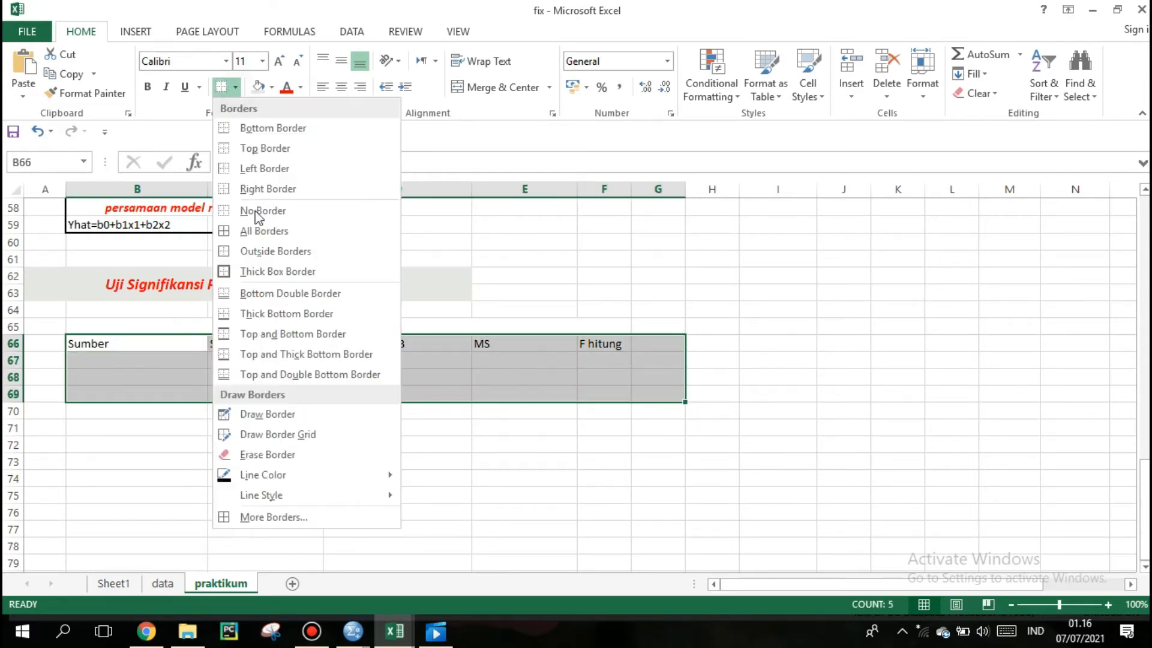
{"action": "left_click", "coordinate": [259, 272]}
{"action": "left_click", "coordinate": [258, 259]}
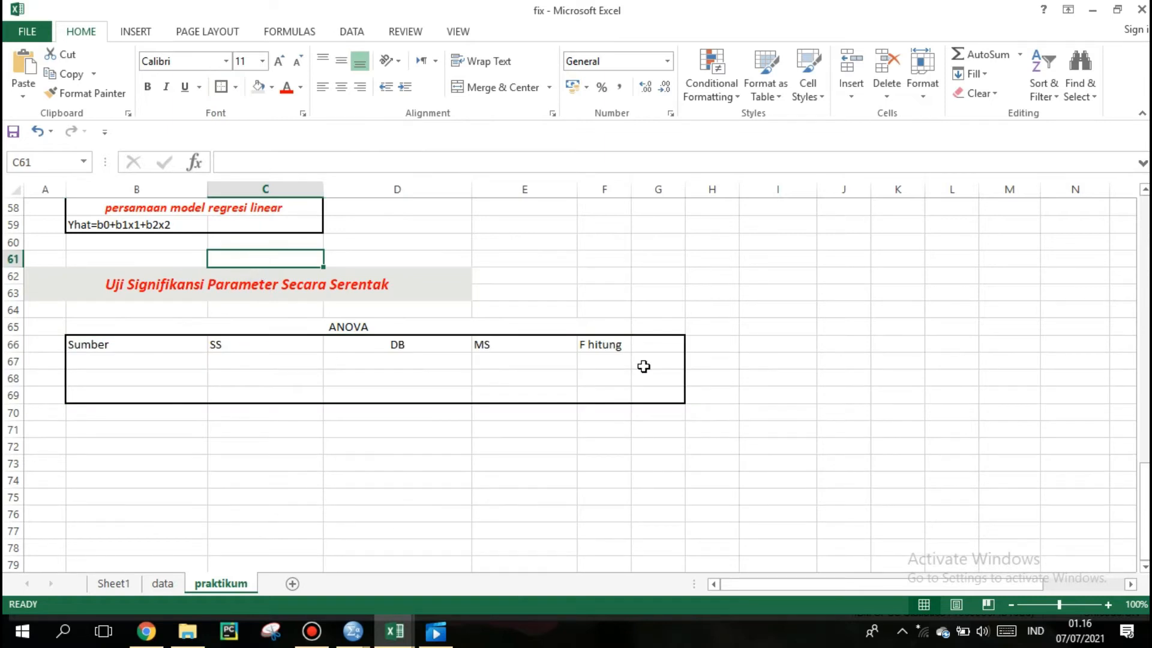
Step: Enter the header P-Value in G66 and resize the table columns, making F and G wider and C narrower
{"action": "left_click", "coordinate": [651, 344]}
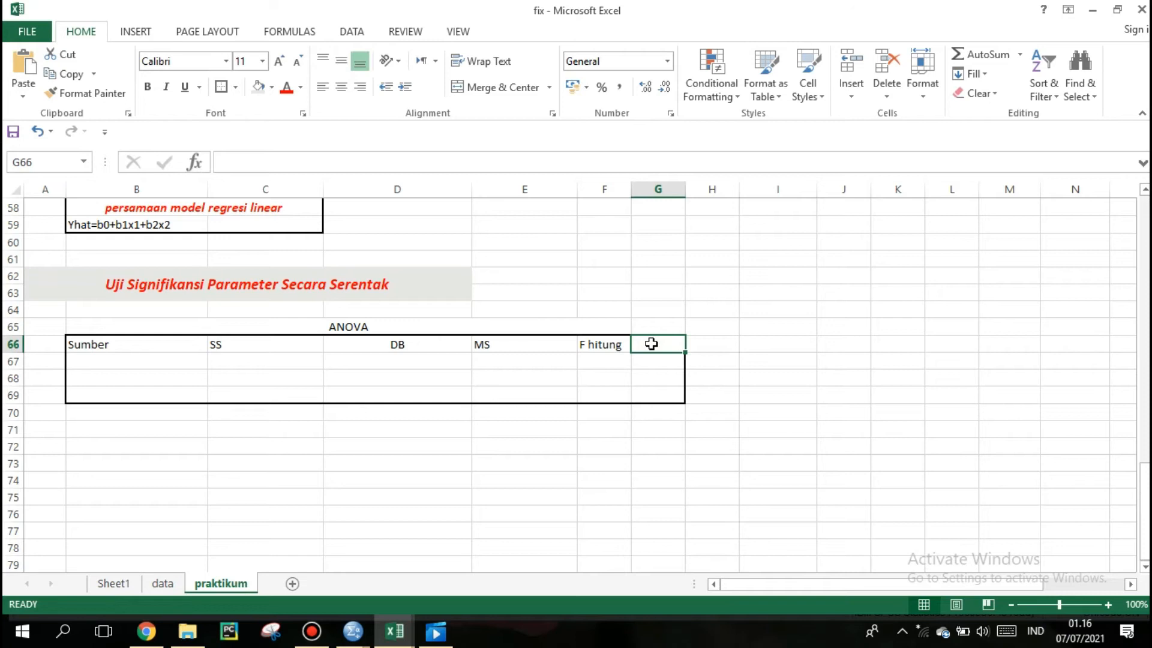
{"action": "double_click", "coordinate": [652, 344]}
{"action": "type", "text": "P"}
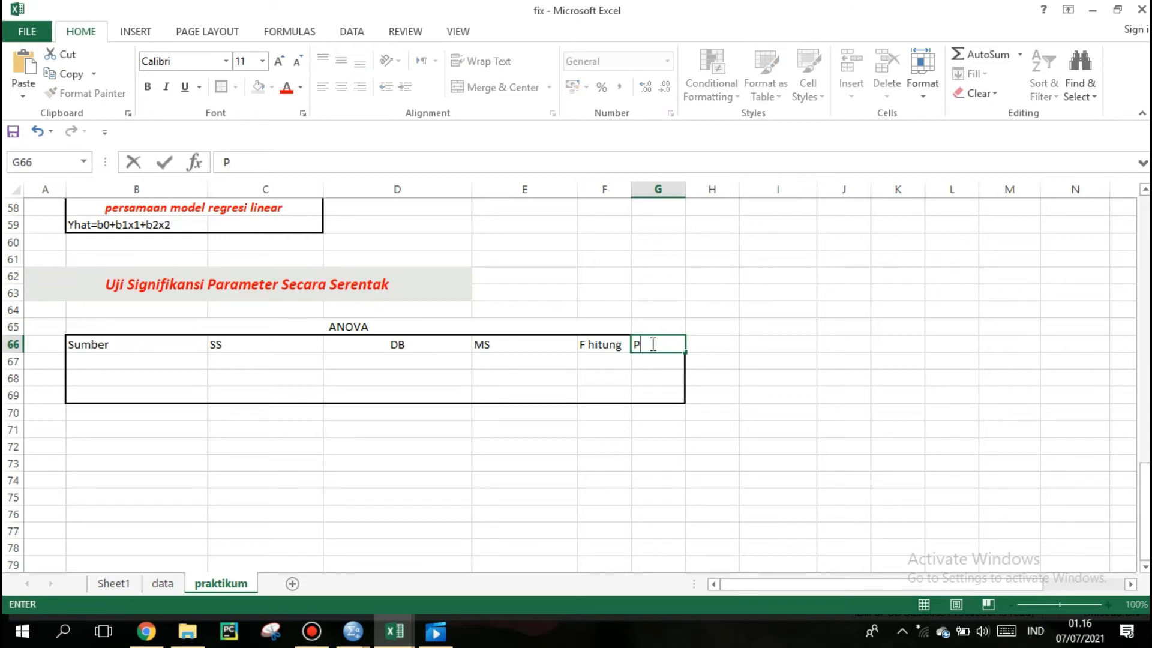
{"action": "type", "text": "-Value"}
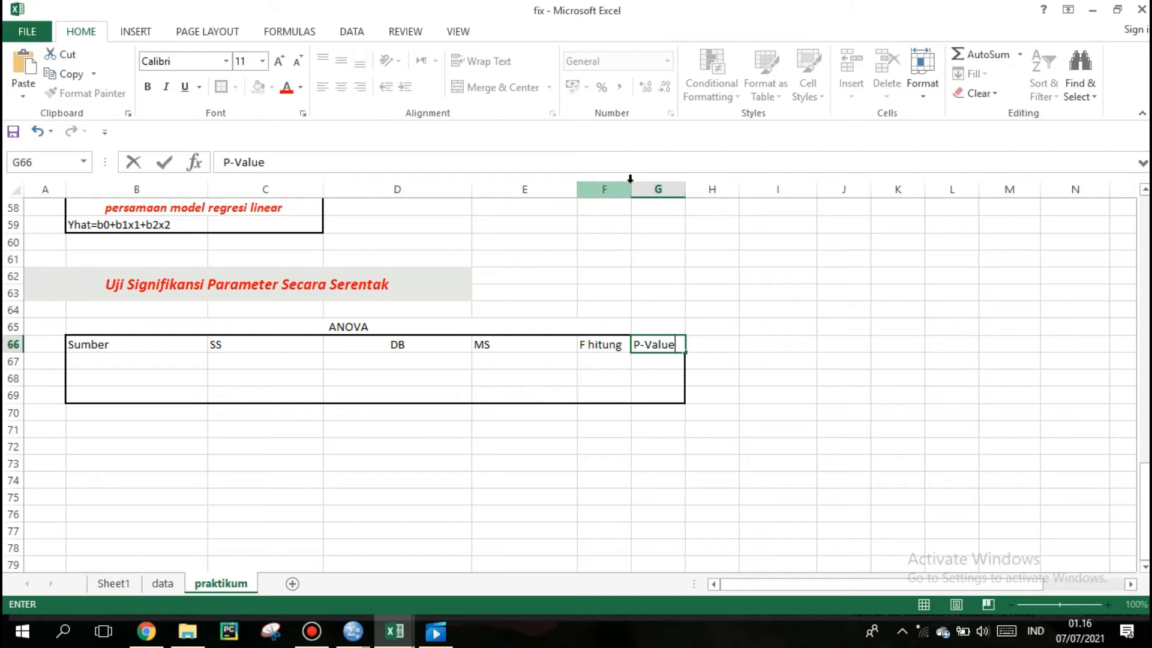
{"action": "left_click", "coordinate": [632, 277]}
{"action": "left_click_drag", "start_coordinate": [630, 187], "coordinate": [767, 186]}
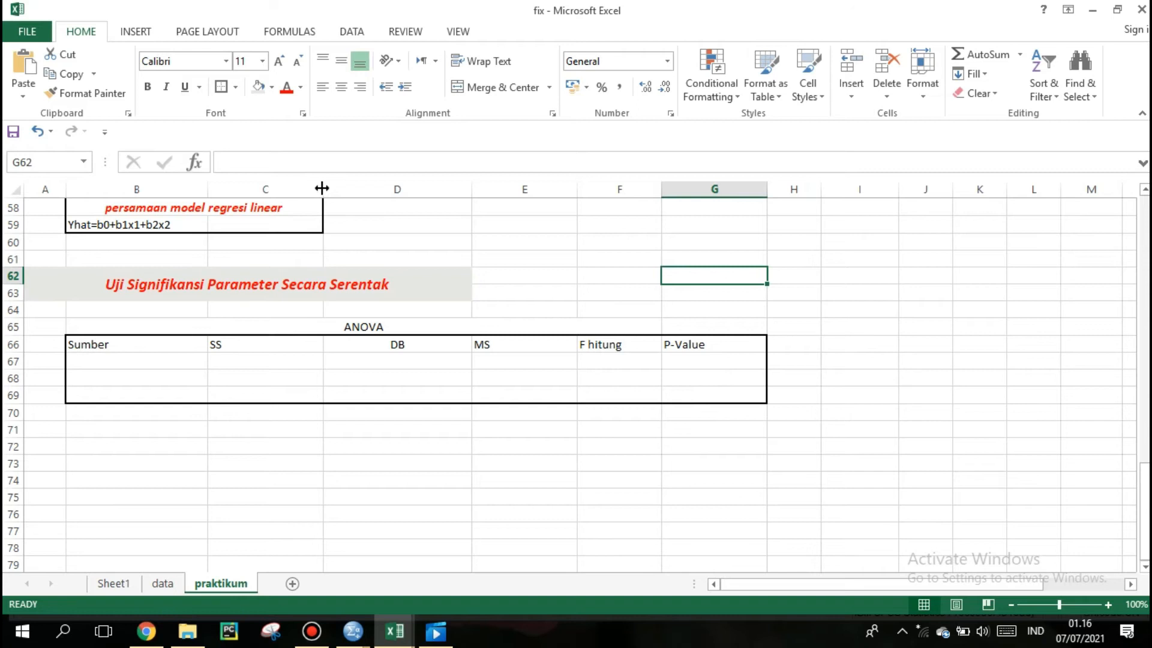
{"action": "left_click_drag", "start_coordinate": [322, 188], "coordinate": [288, 188]}
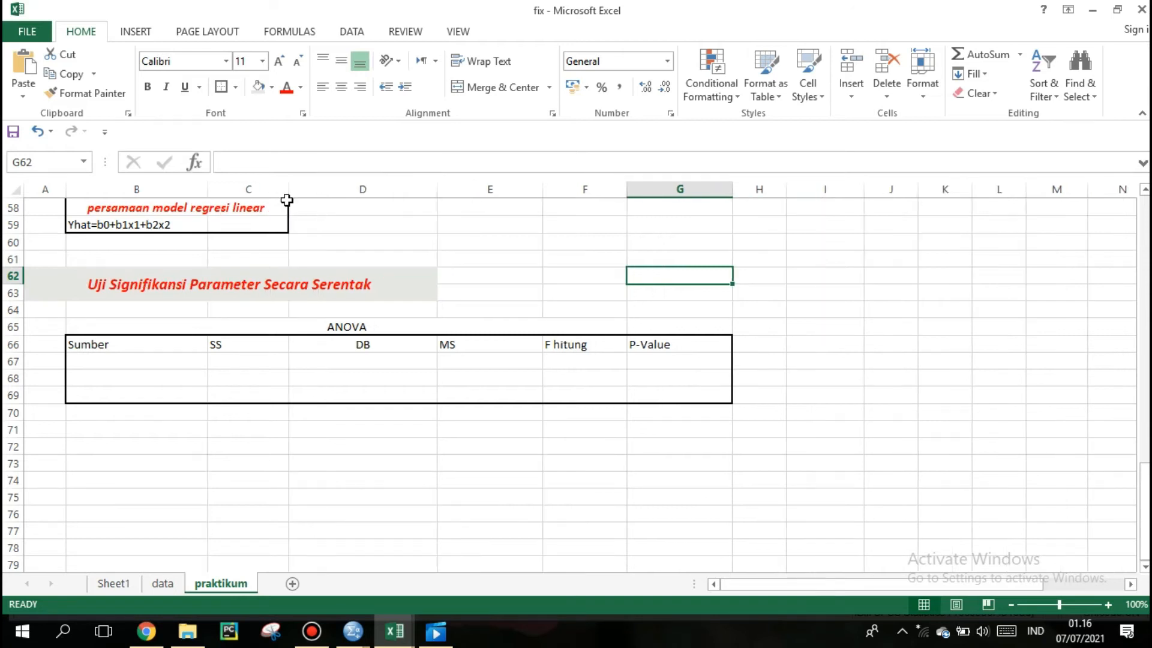
Step: Enter the row labels regresi, eror and total under Sumber in cells B67 to B69
{"action": "left_click", "coordinate": [169, 361]}
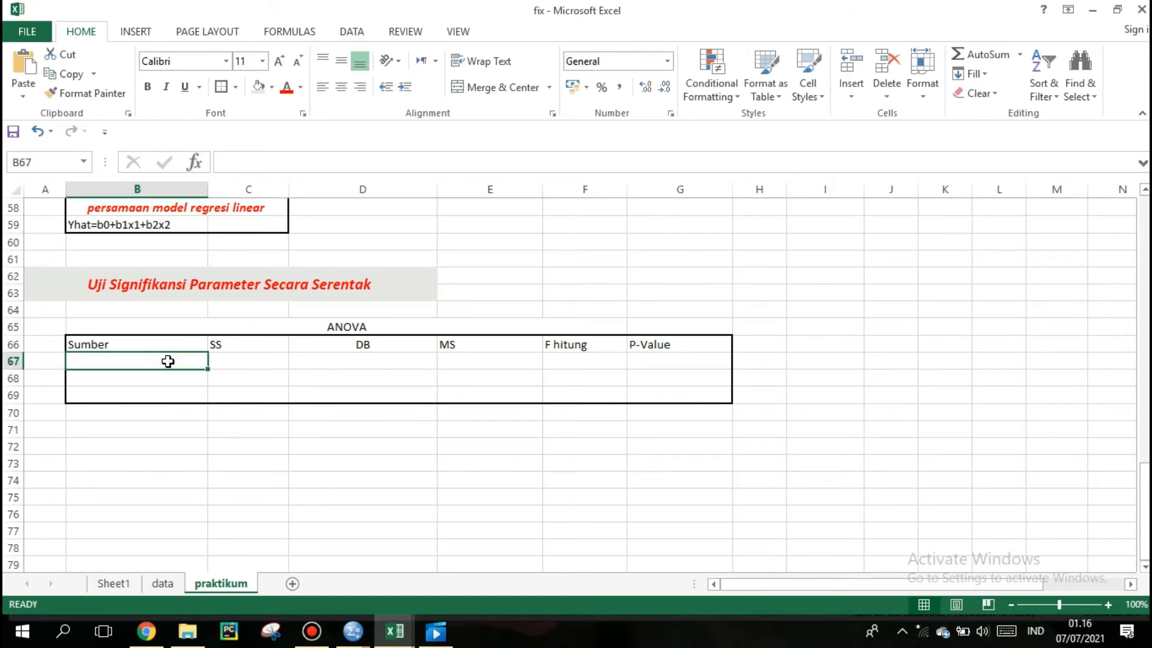
{"action": "type", "text": "regresi"}
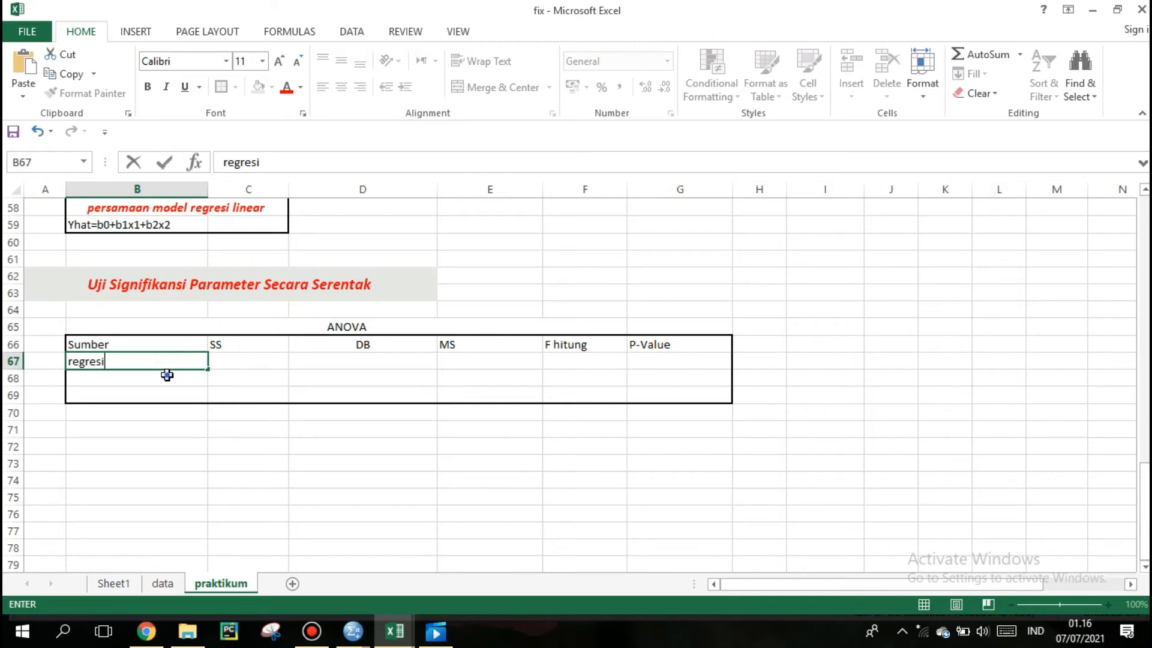
{"action": "key", "text": "Return"}
{"action": "type", "text": "eror"}
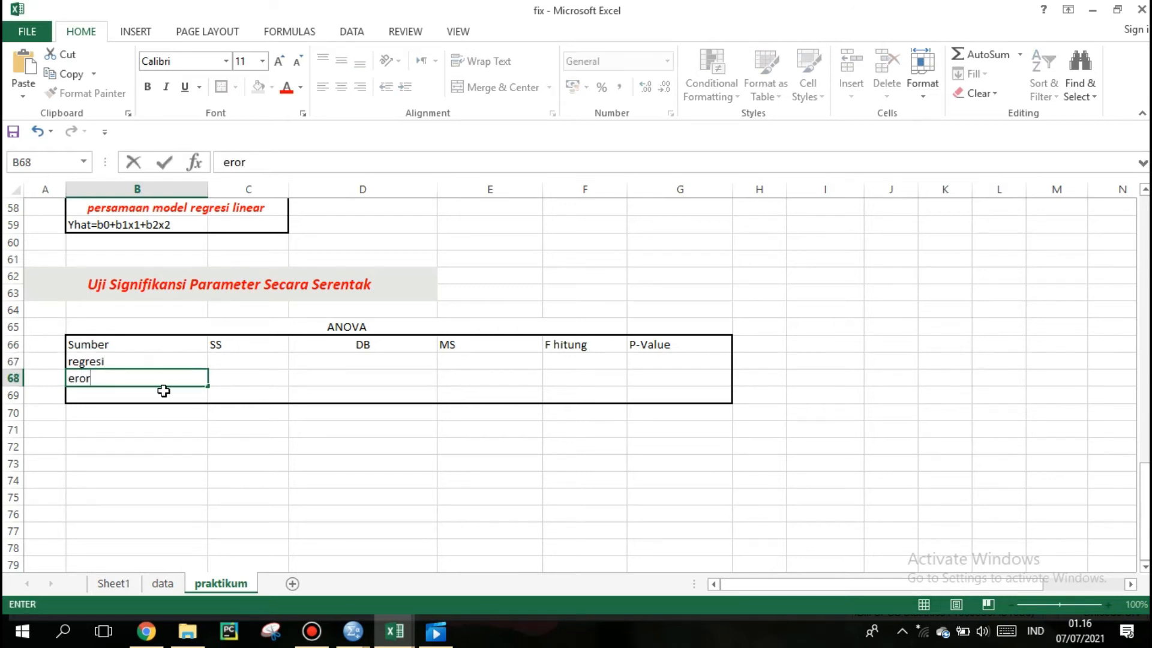
{"action": "left_click", "coordinate": [163, 393]}
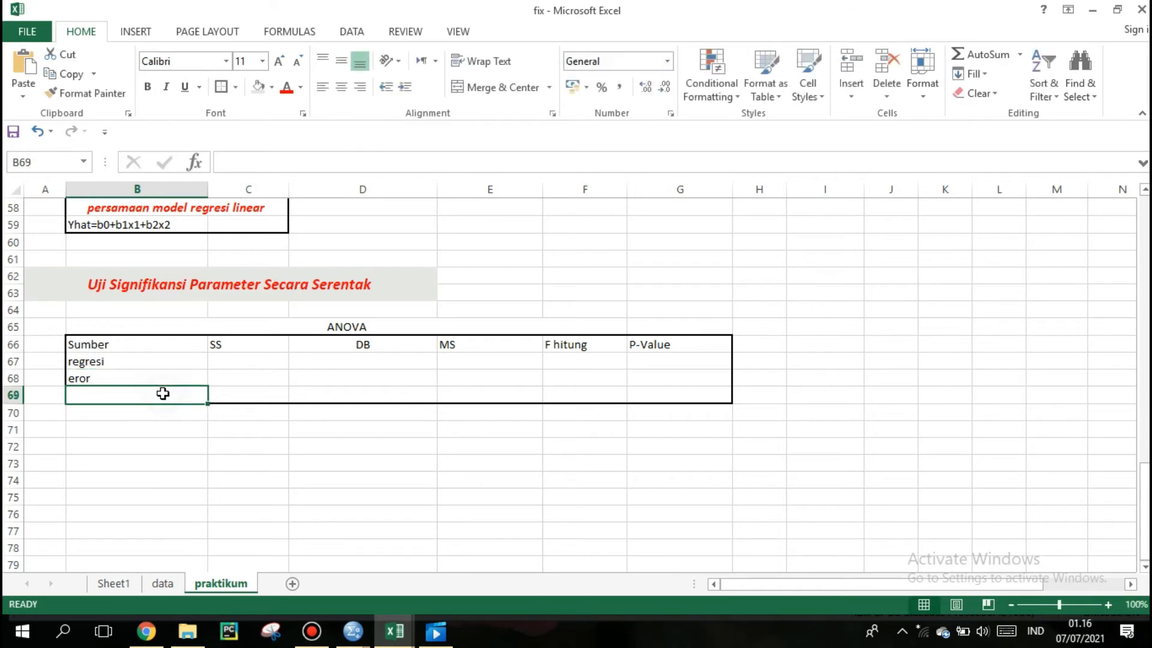
{"action": "type", "text": "to"}
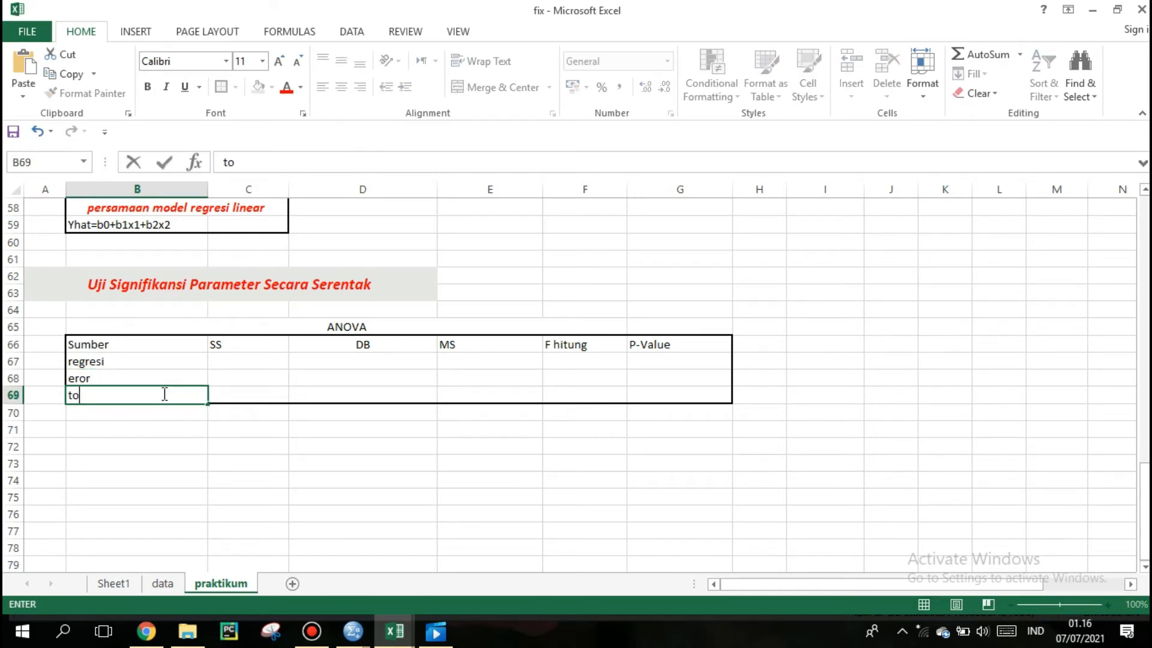
{"action": "type", "text": "tal"}
Step: Fill the regresi SS cell C67 with a reference to the SSR sum in O36
{"action": "left_click", "coordinate": [240, 363]}
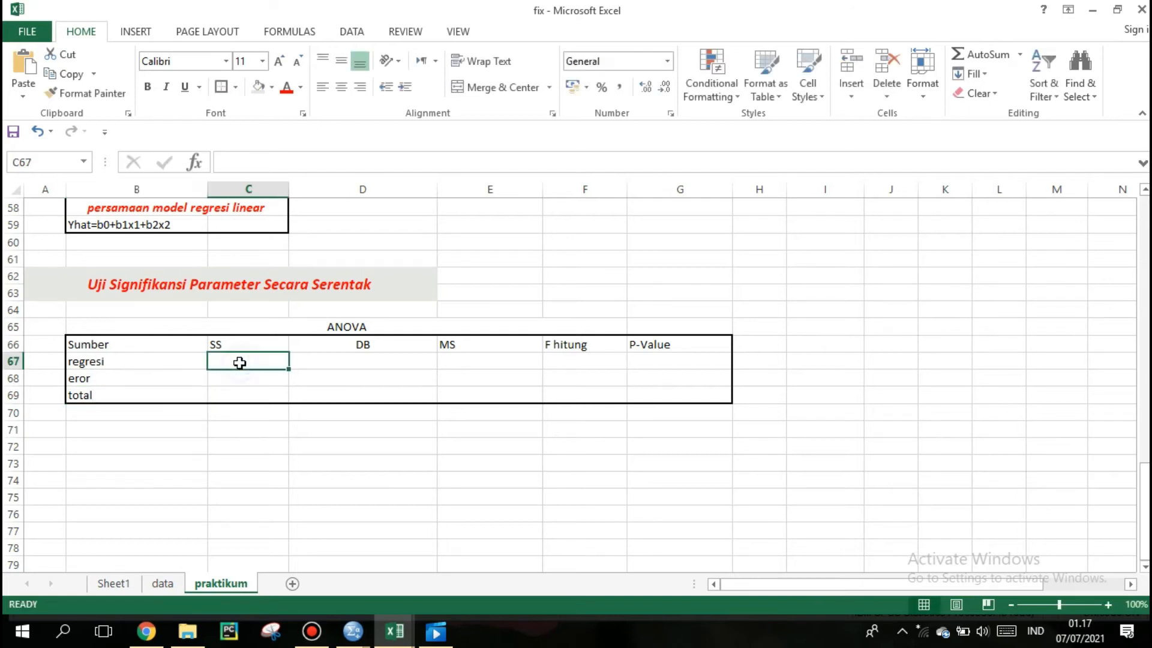
{"action": "type", "text": "="}
{"action": "left_click_drag", "start_coordinate": [1143, 473], "coordinate": [1135, 348]}
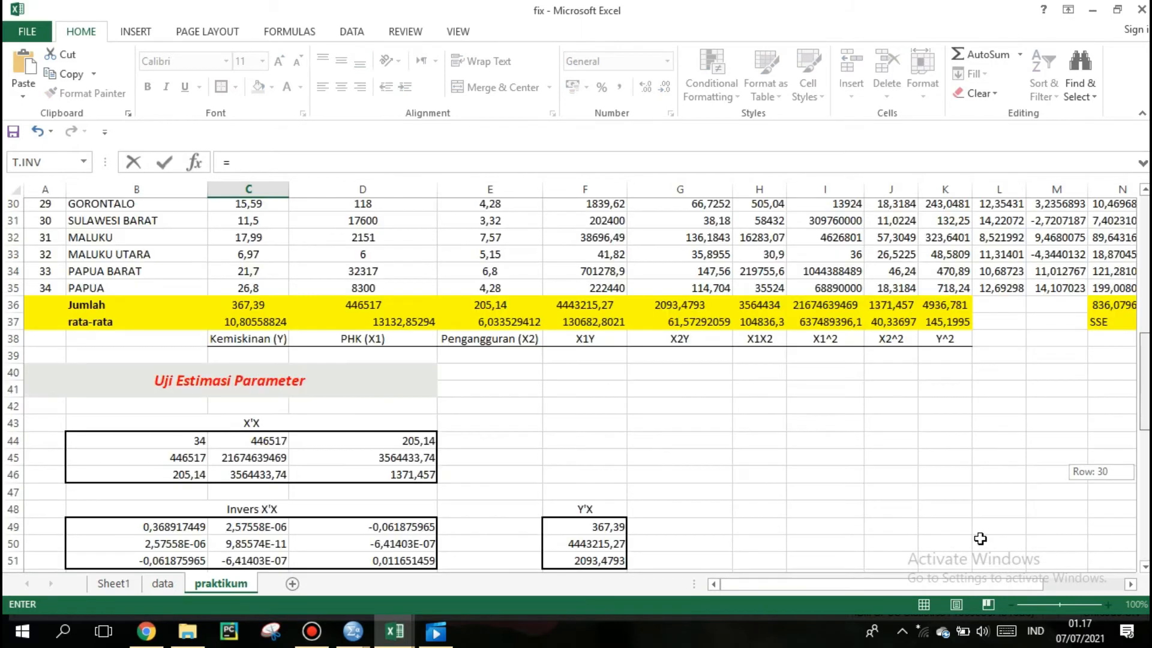
{"action": "left_click_drag", "start_coordinate": [962, 584], "coordinate": [1023, 587]}
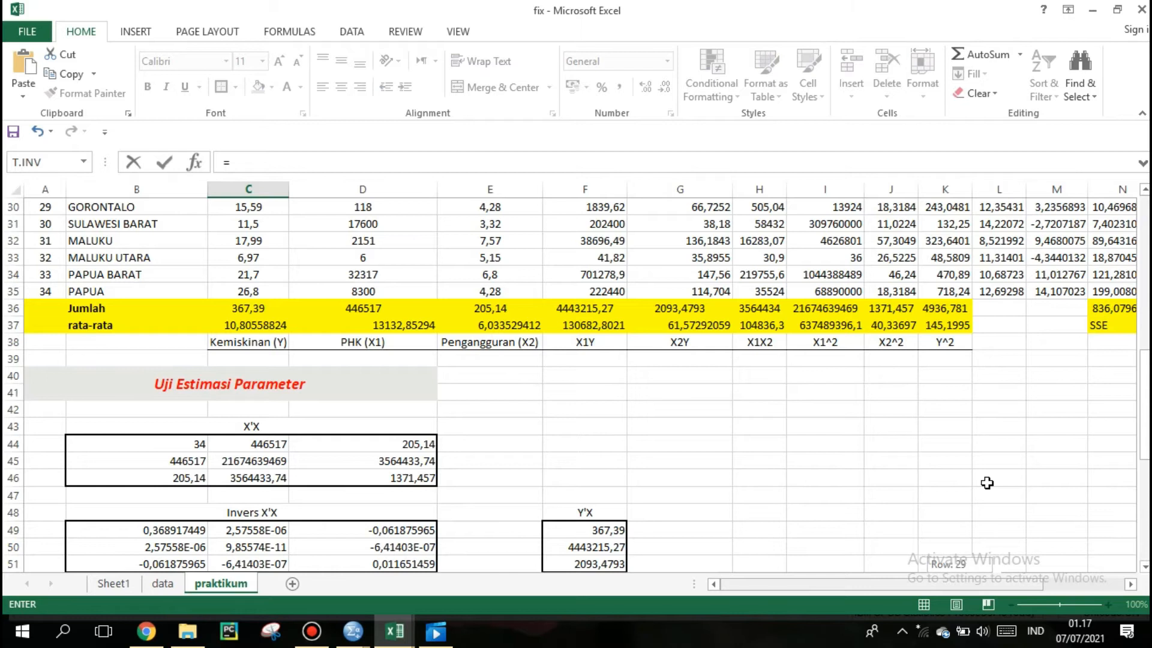
{"action": "left_click", "coordinate": [949, 309]}
{"action": "key", "text": "Return"}
Step: Fill the eror SS cell C68 with a reference to the SSE sum in N36
{"action": "mouse_move", "coordinate": [876, 579]}
{"action": "left_mouse_down"}
{"action": "mouse_move", "coordinate": [376, 571]}
{"action": "mouse_move", "coordinate": [147, 553]}
{"action": "left_mouse_up"}
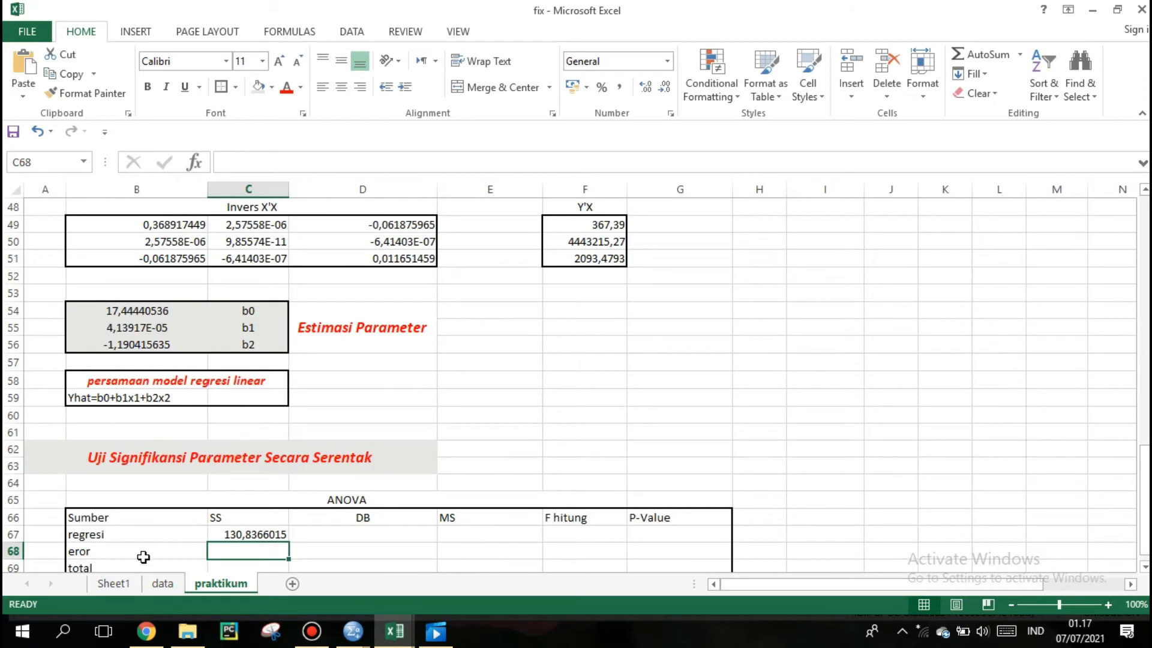
{"action": "left_click", "coordinate": [113, 558]}
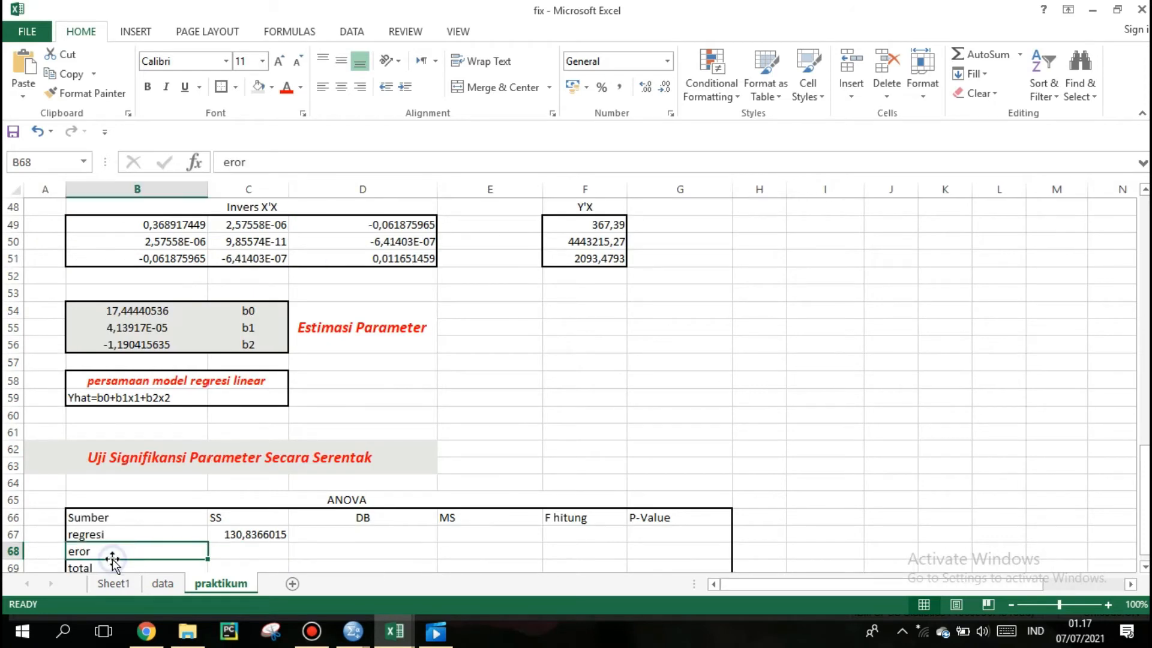
{"action": "left_click", "coordinate": [226, 546]}
{"action": "type", "text": "="}
{"action": "left_click_drag", "start_coordinate": [995, 591], "coordinate": [1056, 591]}
{"action": "left_click_drag", "start_coordinate": [1145, 513], "coordinate": [1146, 412]}
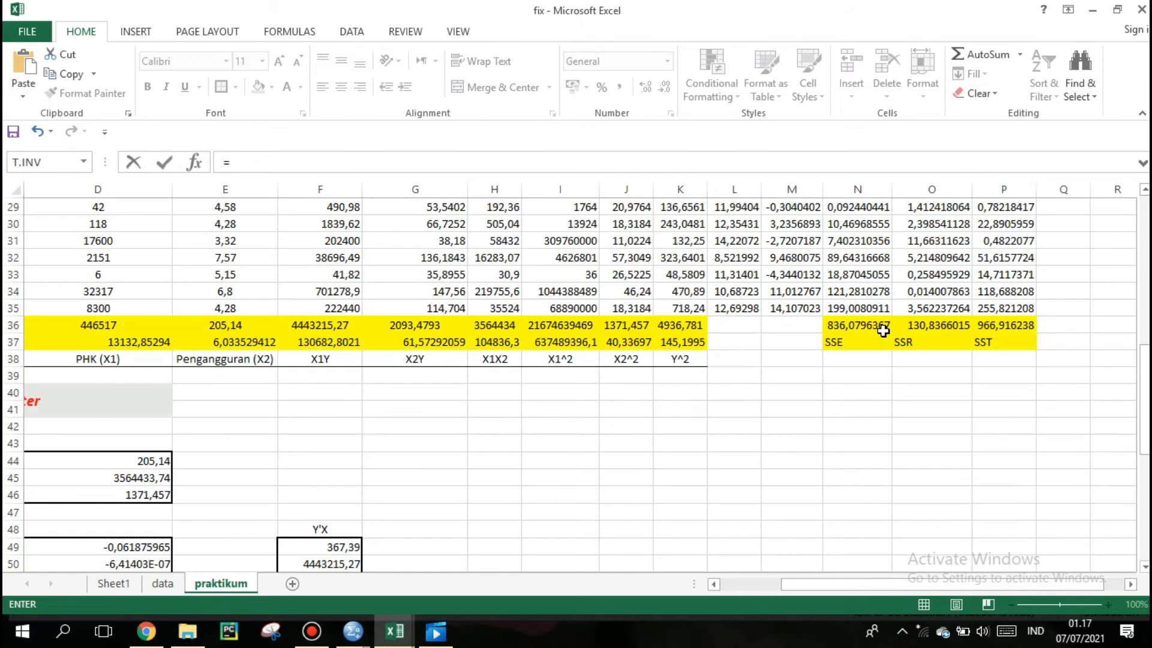
{"action": "left_click", "coordinate": [878, 331]}
{"action": "key", "text": "Return"}
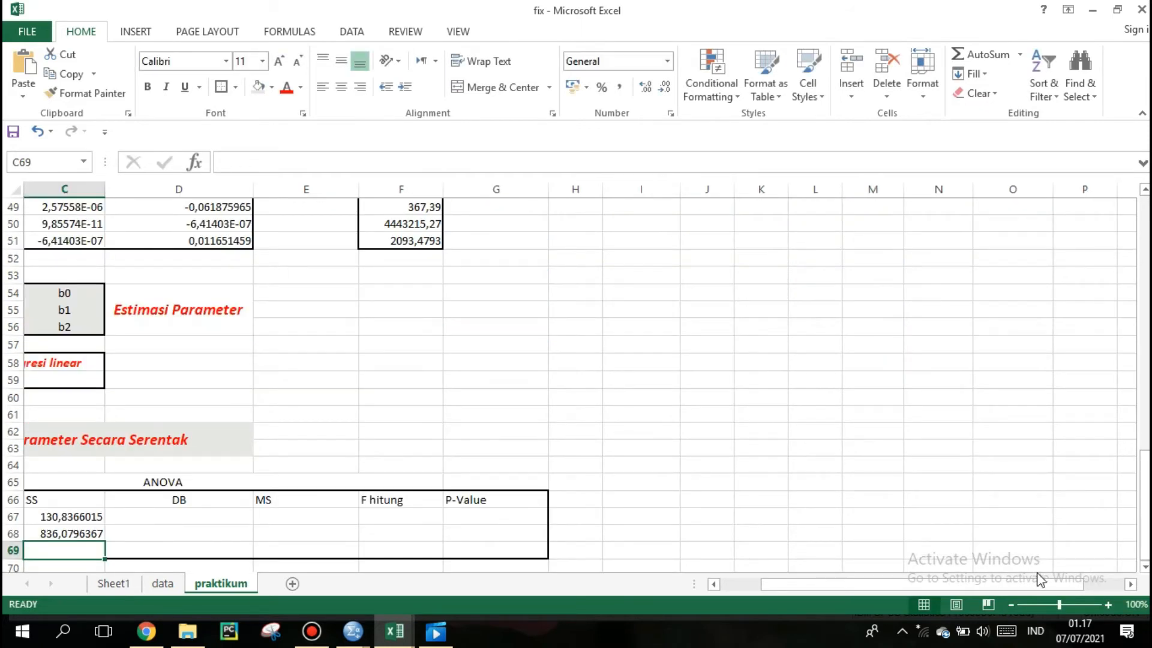
Step: Fill the total SS cell C69 with a reference to the SST sum in P36
{"action": "left_click_drag", "start_coordinate": [982, 589], "coordinate": [958, 592]}
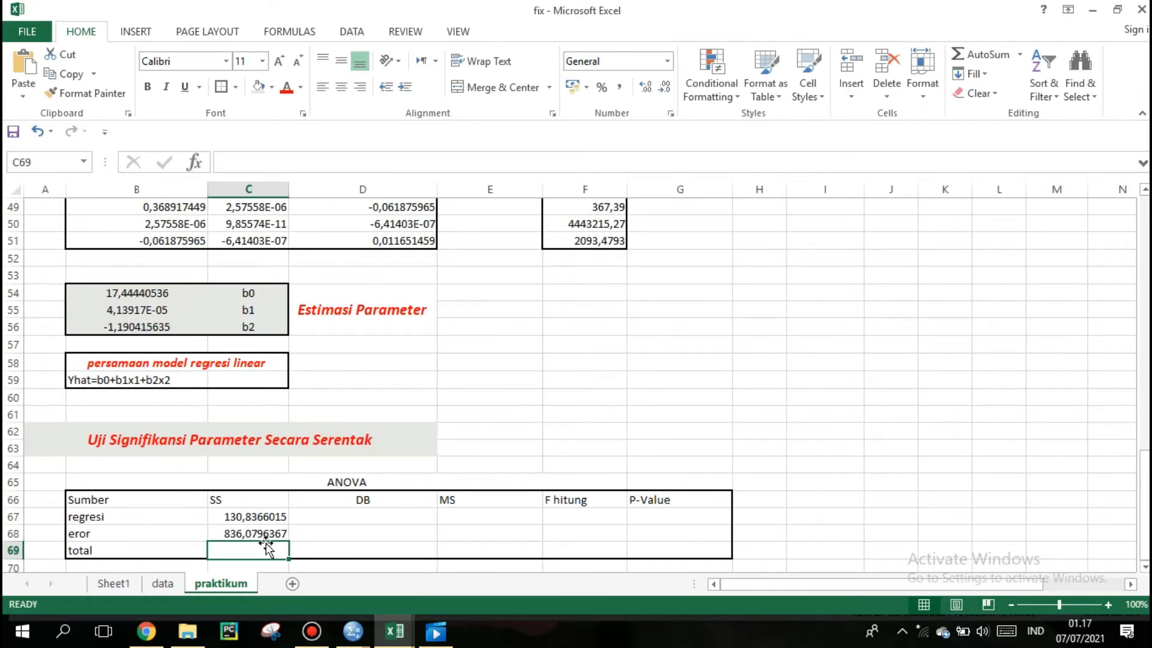
{"action": "type", "text": "="}
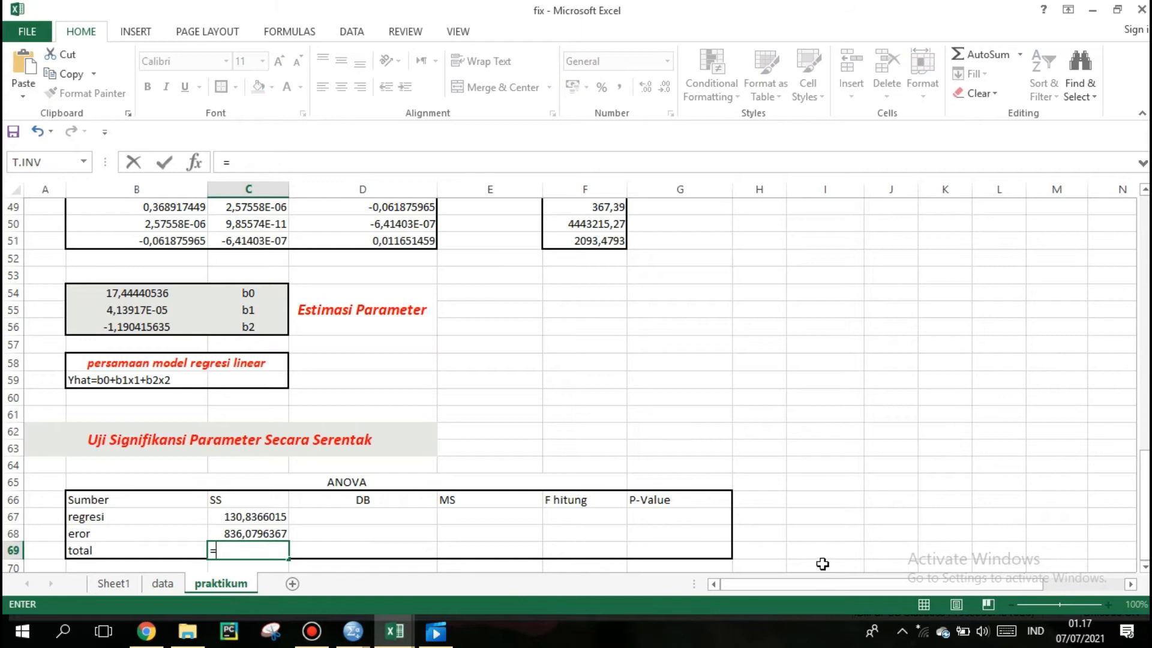
{"action": "left_click_drag", "start_coordinate": [827, 583], "coordinate": [1005, 584]}
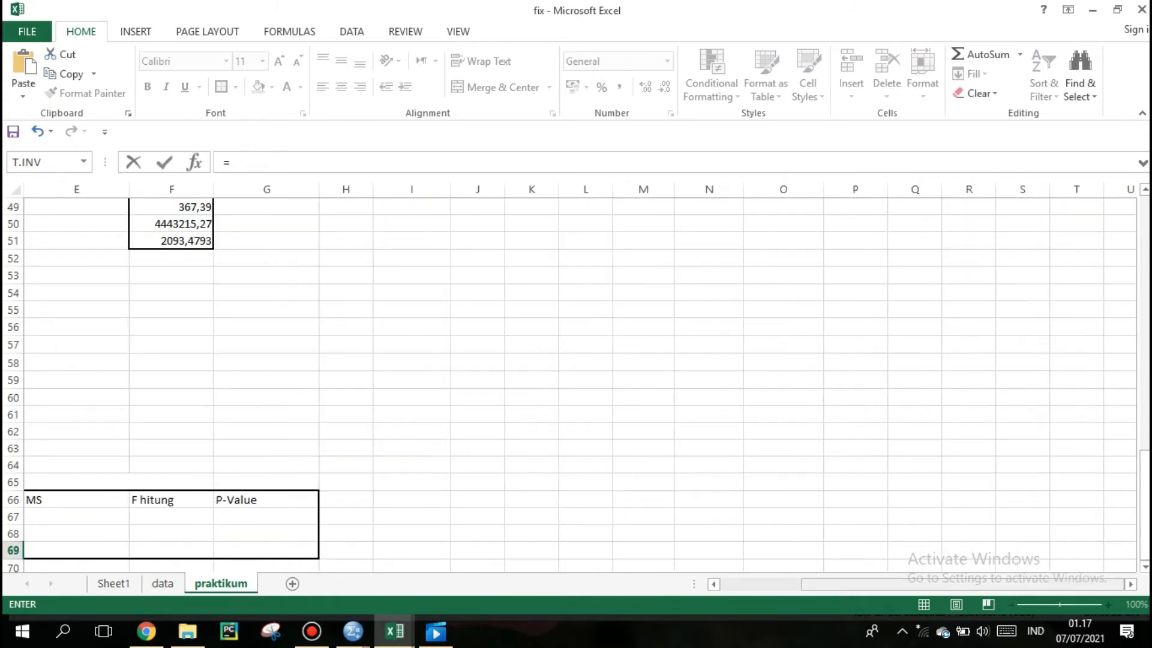
{"action": "scroll", "coordinate": [833, 503], "scroll_direction": "up", "scroll_amount": 10}
{"action": "left_click", "coordinate": [837, 495]}
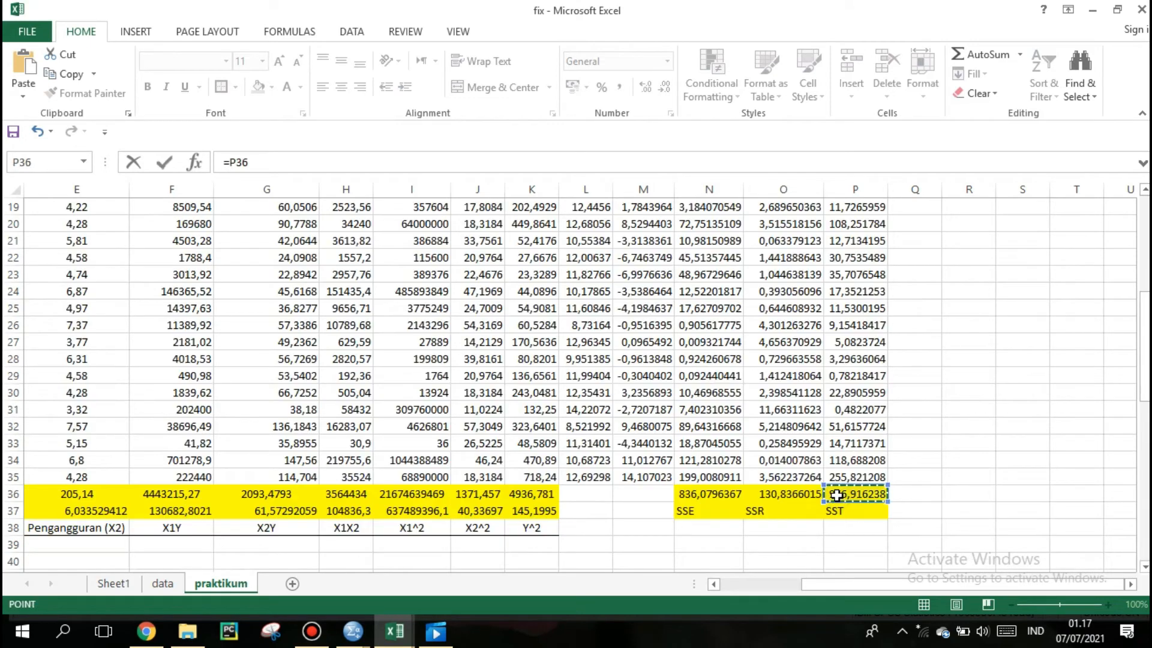
{"action": "key", "text": "Return"}
Step: Switch to the SPSS Data Editor and compare its RES_1 residuals with the worksheet's e=Y- Yhat column, then minimize SPSS
{"action": "left_click_drag", "start_coordinate": [924, 581], "coordinate": [1074, 587]}
{"action": "left_click_drag", "start_coordinate": [1145, 540], "coordinate": [1147, 248]}
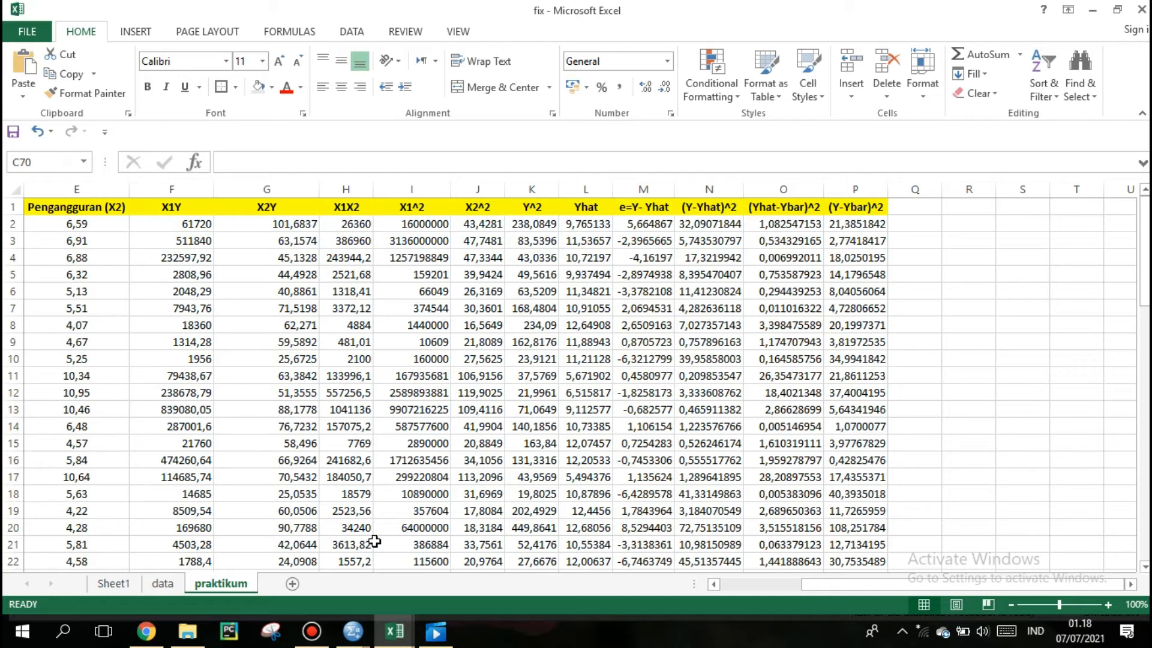
{"action": "mouse_move", "coordinate": [357, 625]}
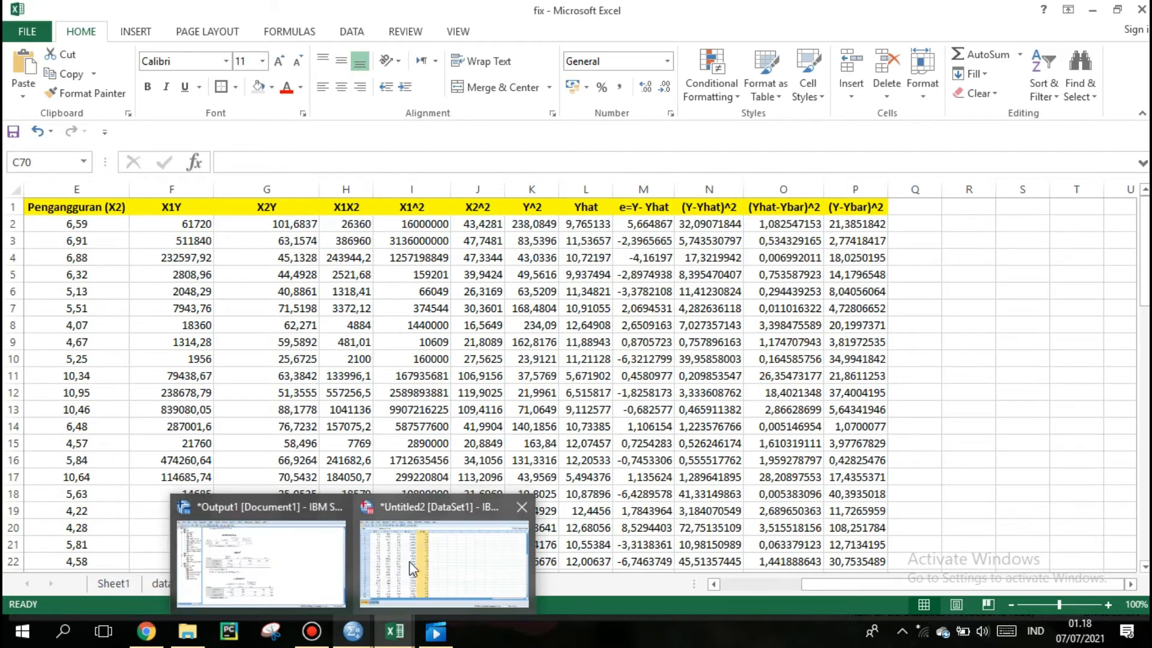
{"action": "left_click", "coordinate": [444, 546]}
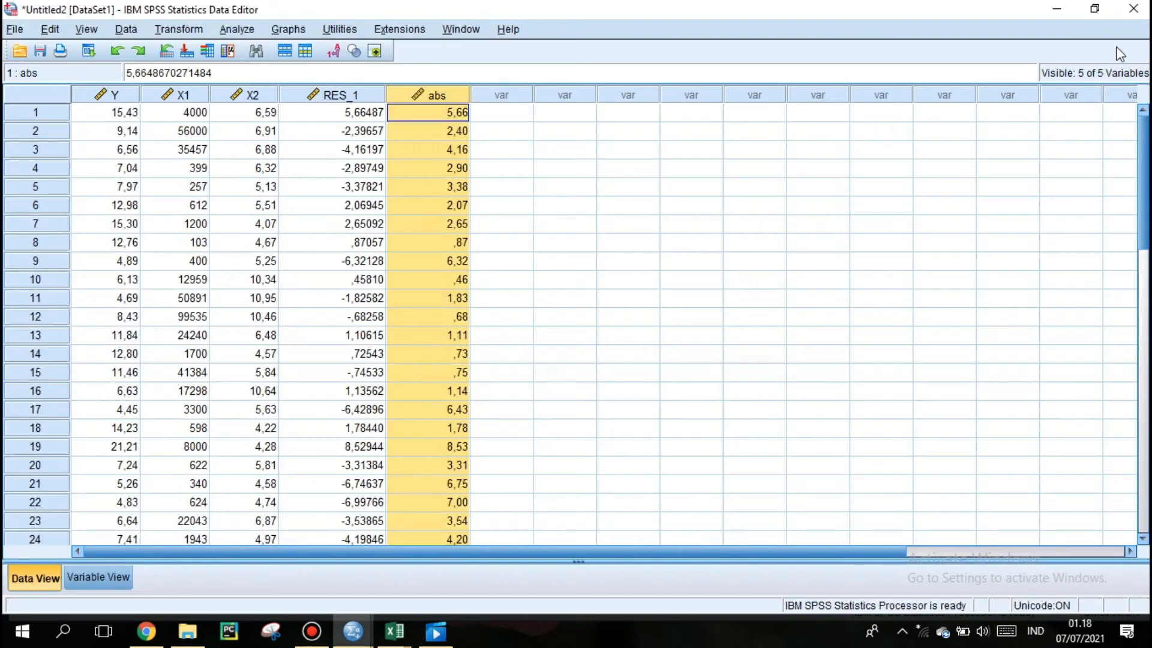
{"action": "left_click", "coordinate": [1095, 9]}
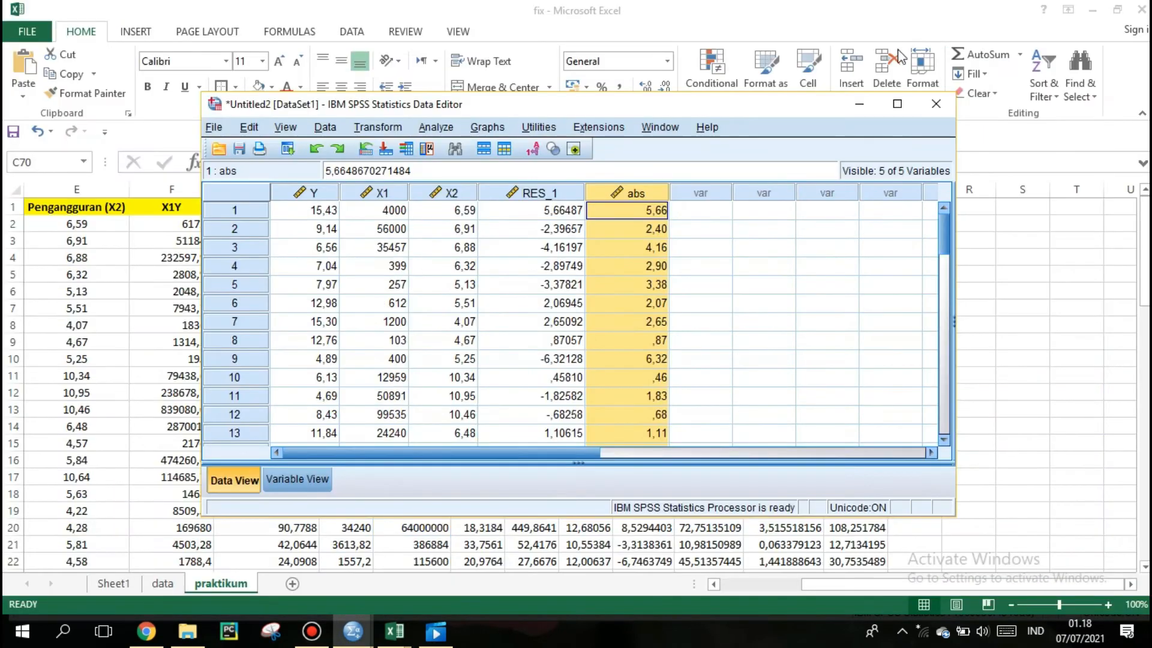
{"action": "left_click_drag", "start_coordinate": [810, 109], "coordinate": [498, 132]}
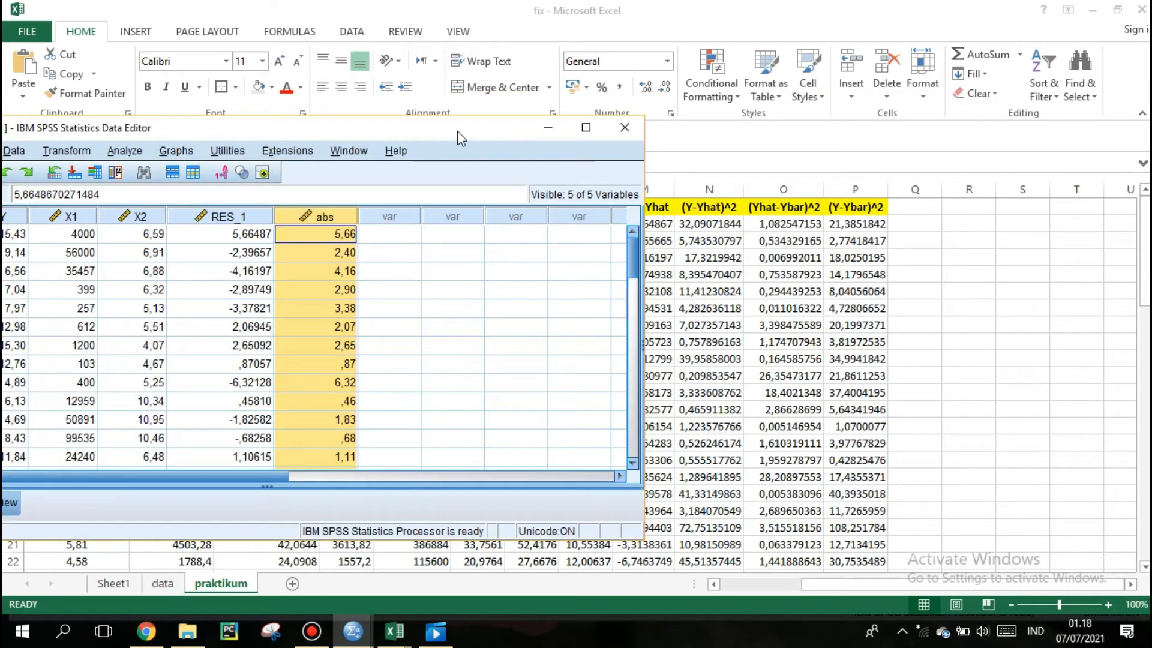
{"action": "mouse_move", "coordinate": [455, 130]}
{"action": "left_mouse_down"}
{"action": "mouse_move", "coordinate": [412, 131]}
{"action": "mouse_move", "coordinate": [455, 132]}
{"action": "left_mouse_up"}
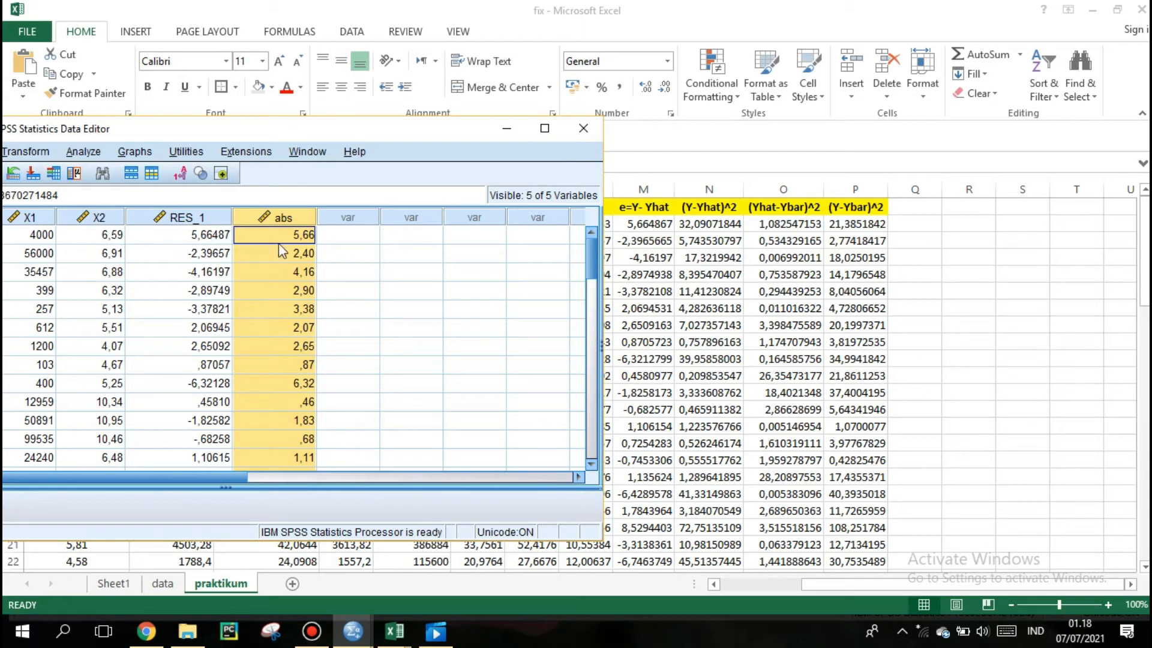
{"action": "left_click", "coordinate": [211, 234]}
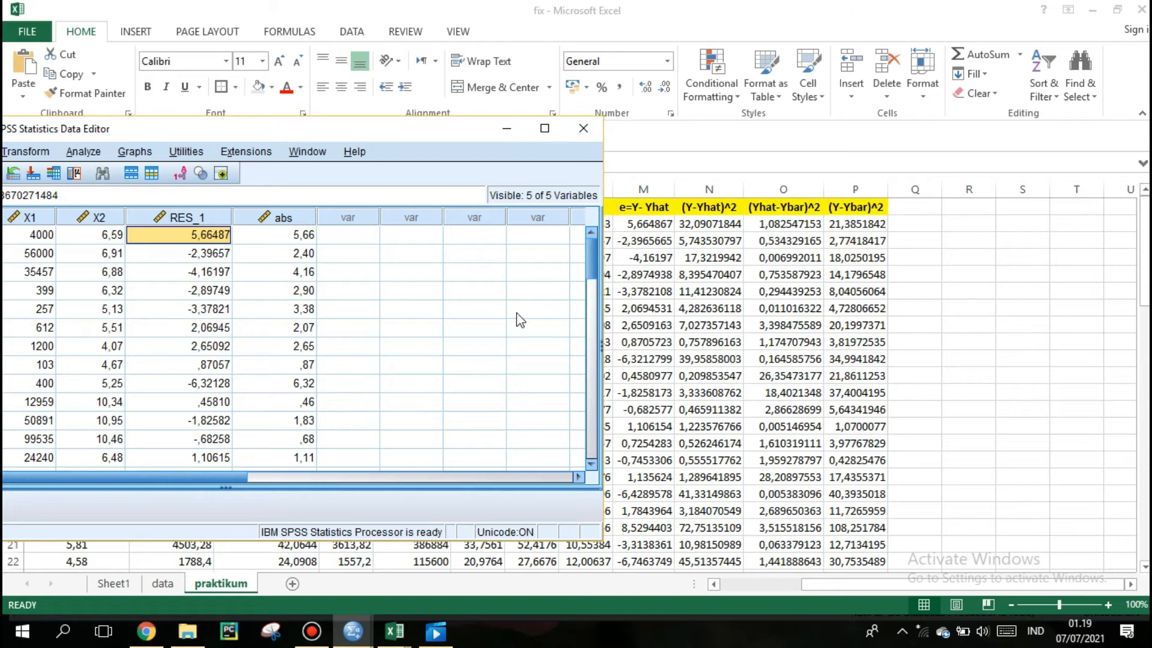
{"action": "left_click", "coordinate": [507, 129]}
Step: Enter 2 as the DB value for the regresi row in D67 of the ANOVA table
{"action": "left_click_drag", "start_coordinate": [1146, 271], "coordinate": [1146, 271]}
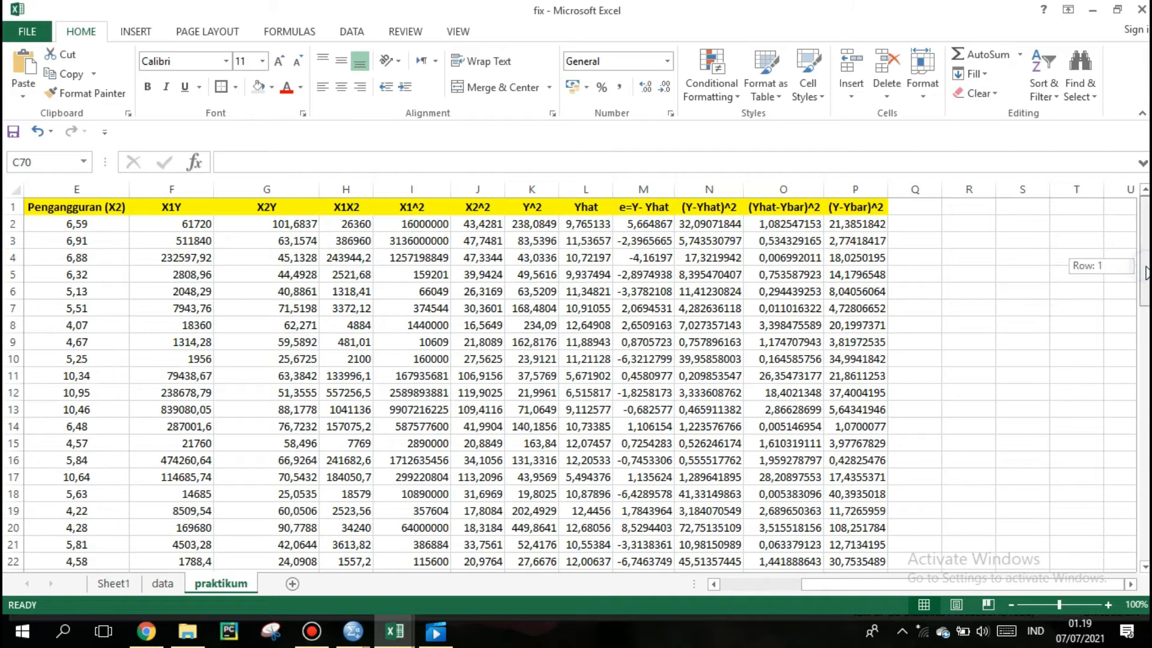
{"action": "left_click_drag", "start_coordinate": [1132, 500], "coordinate": [1132, 504]}
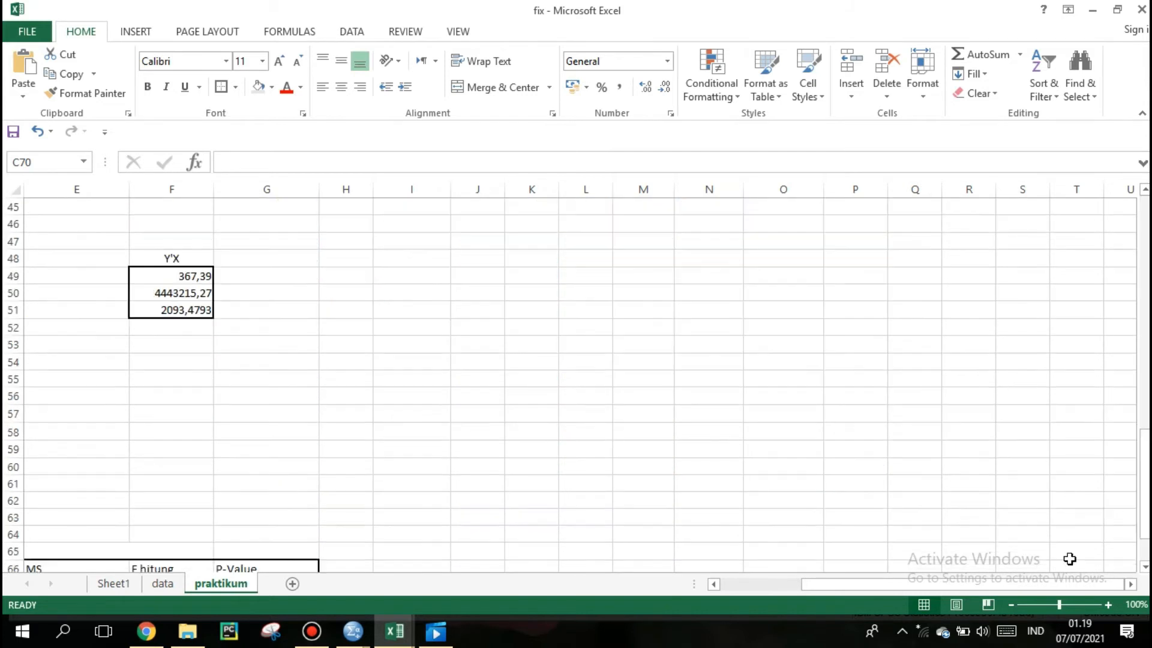
{"action": "left_click_drag", "start_coordinate": [1048, 585], "coordinate": [920, 591]}
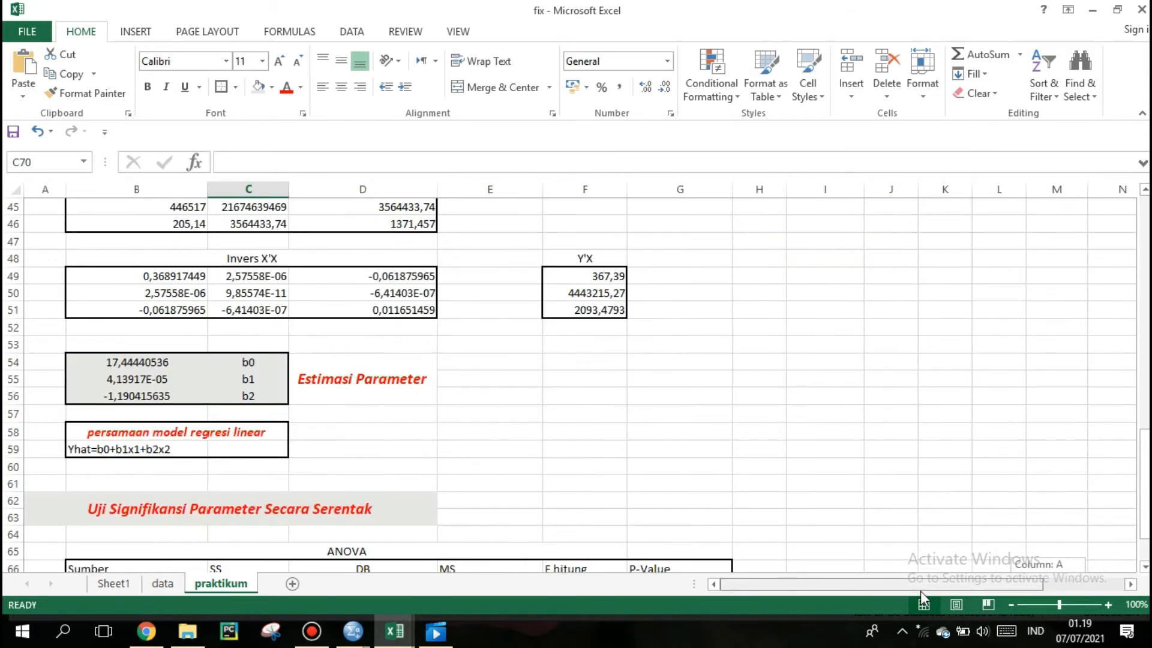
{"action": "left_click_drag", "start_coordinate": [1143, 516], "coordinate": [1147, 570]}
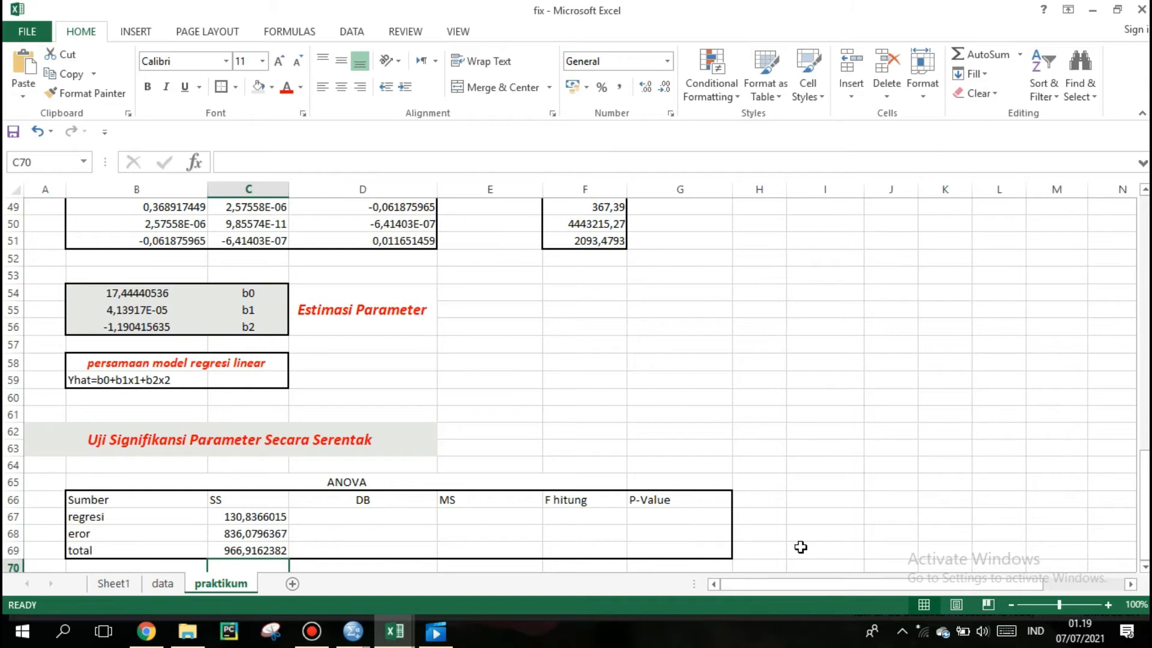
{"action": "left_click", "coordinate": [408, 519]}
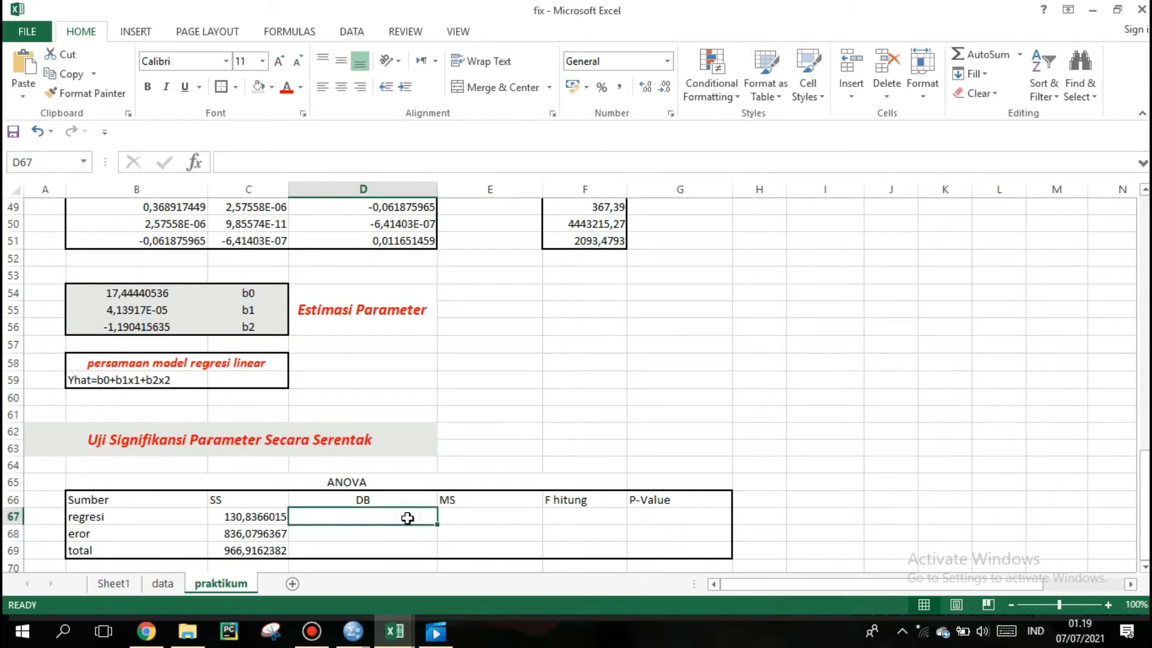
{"action": "type", "text": "2"}
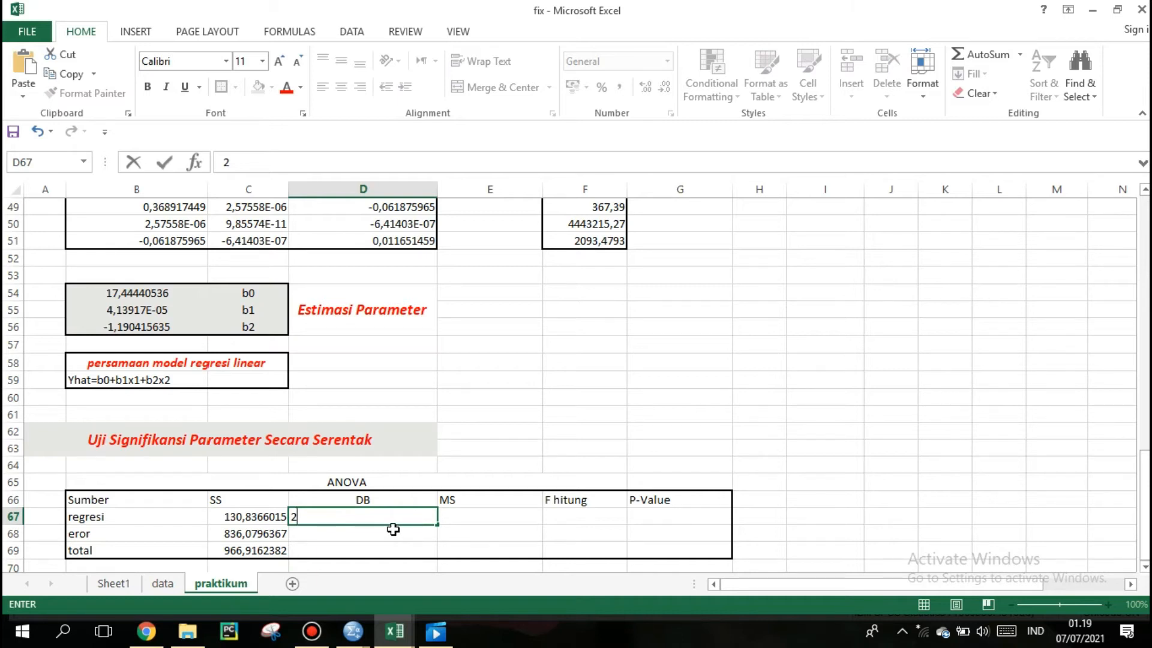
Step: Calculate the DB values for eror in D68 with =34-3 and for total in D69 with =34-1
{"action": "left_click", "coordinate": [389, 531]}
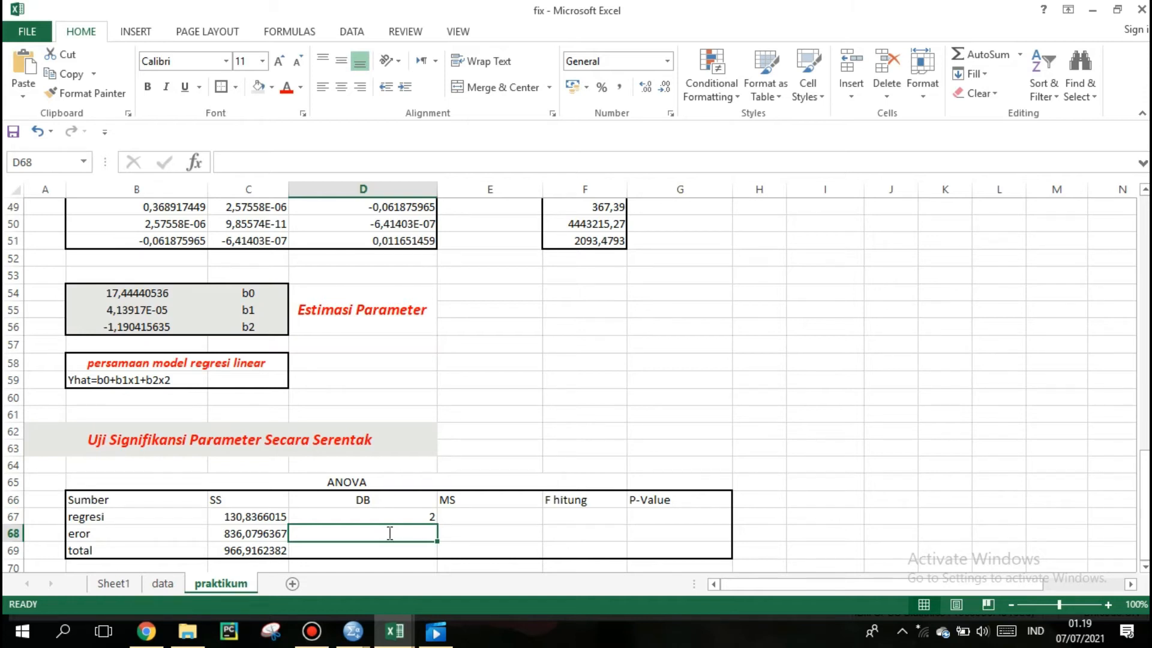
{"action": "type", "text": "="}
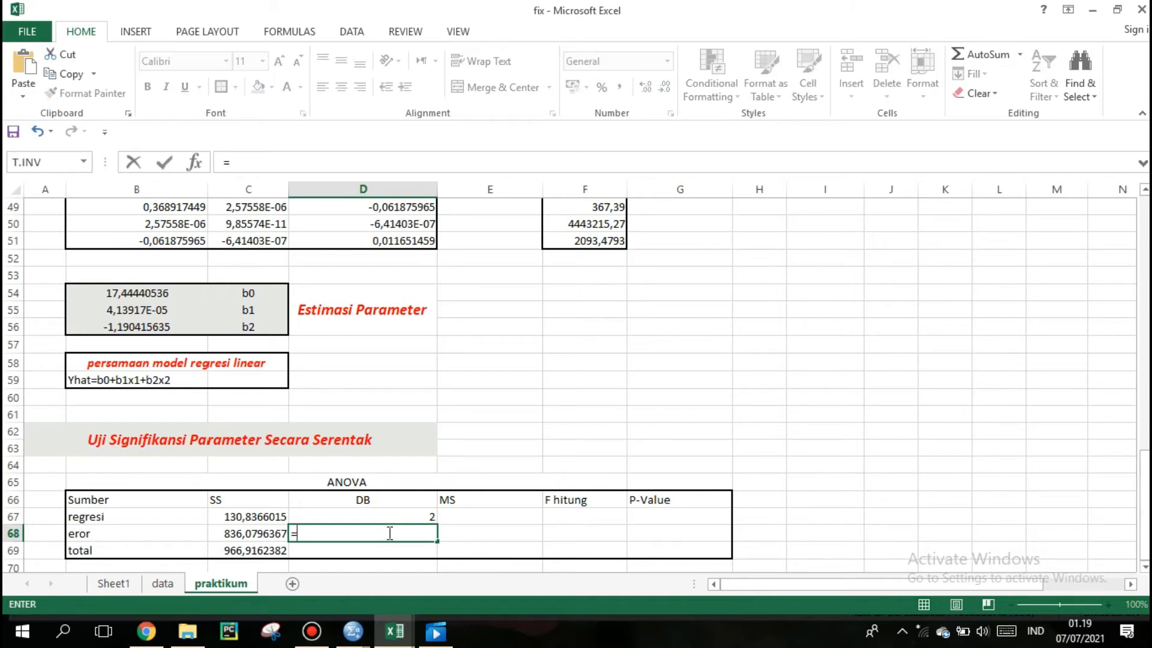
{"action": "type", "text": "34-"}
{"action": "type", "text": "3"}
{"action": "key", "text": "Return"}
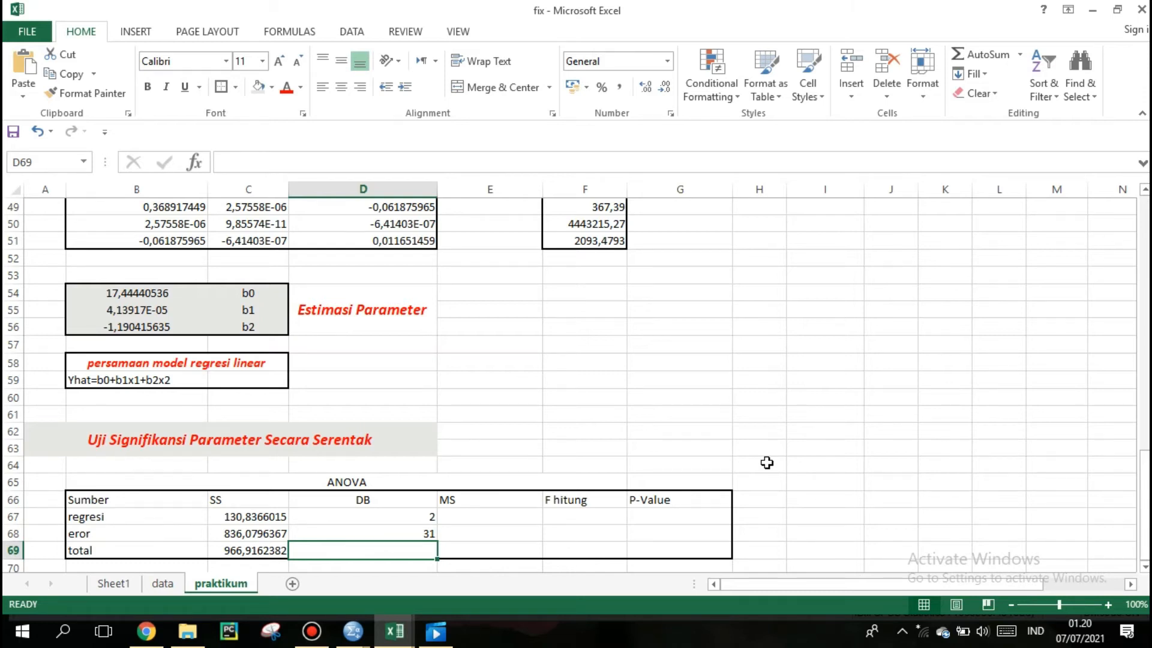
{"action": "type", "text": "="}
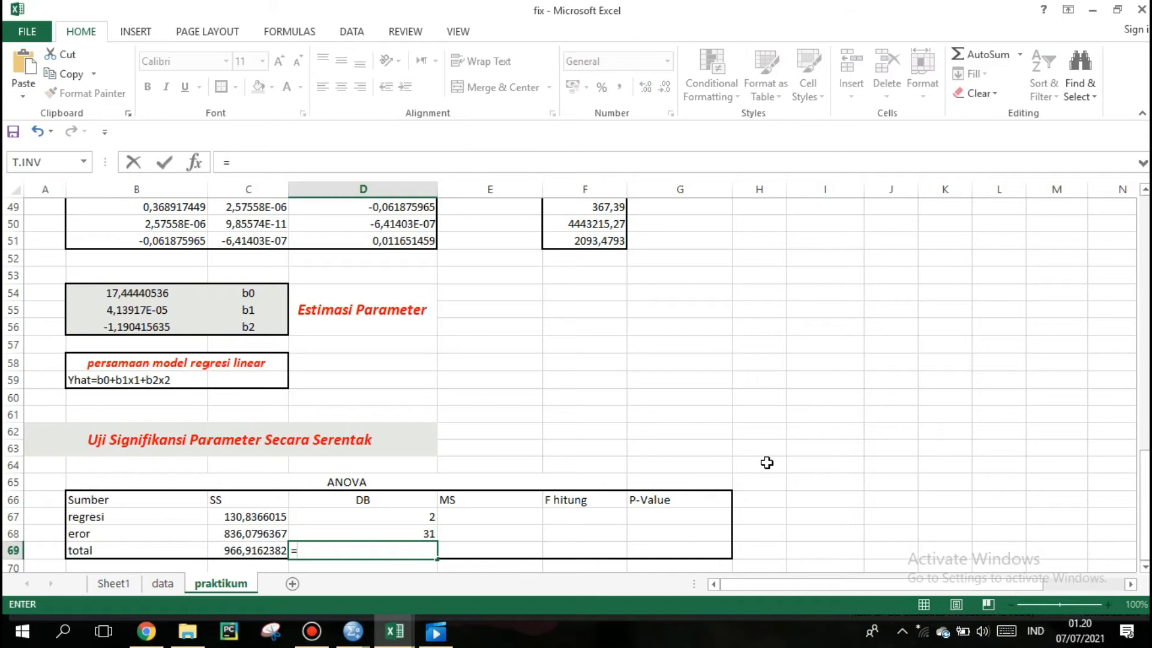
{"action": "type", "text": "34-1"}
{"action": "key", "text": "Return"}
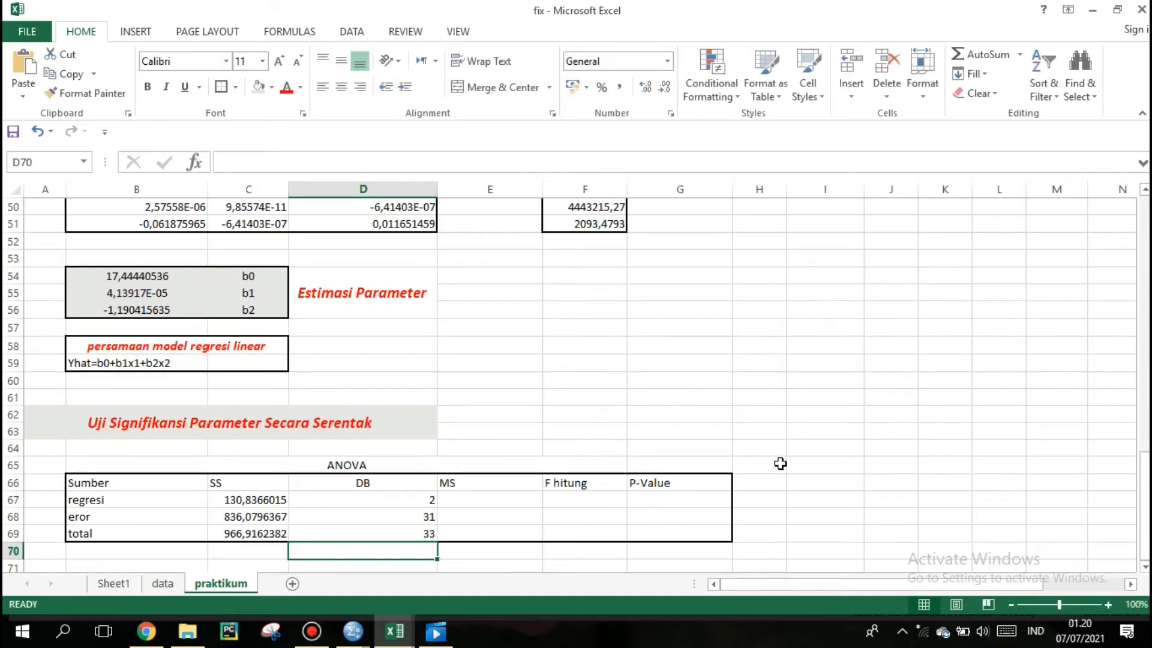
Step: Calculate the regresi MS in E67 by dividing its SS by its DB with =C67/D67
{"action": "left_click", "coordinate": [472, 503]}
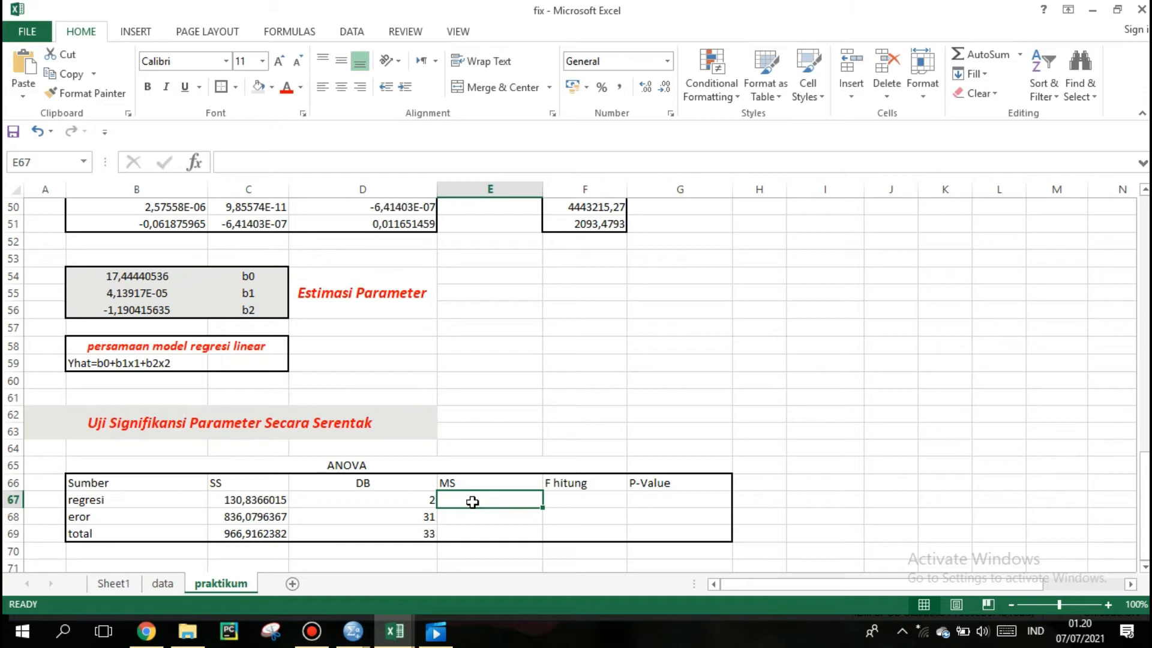
{"action": "double_click", "coordinate": [473, 502]}
{"action": "type", "text": "="}
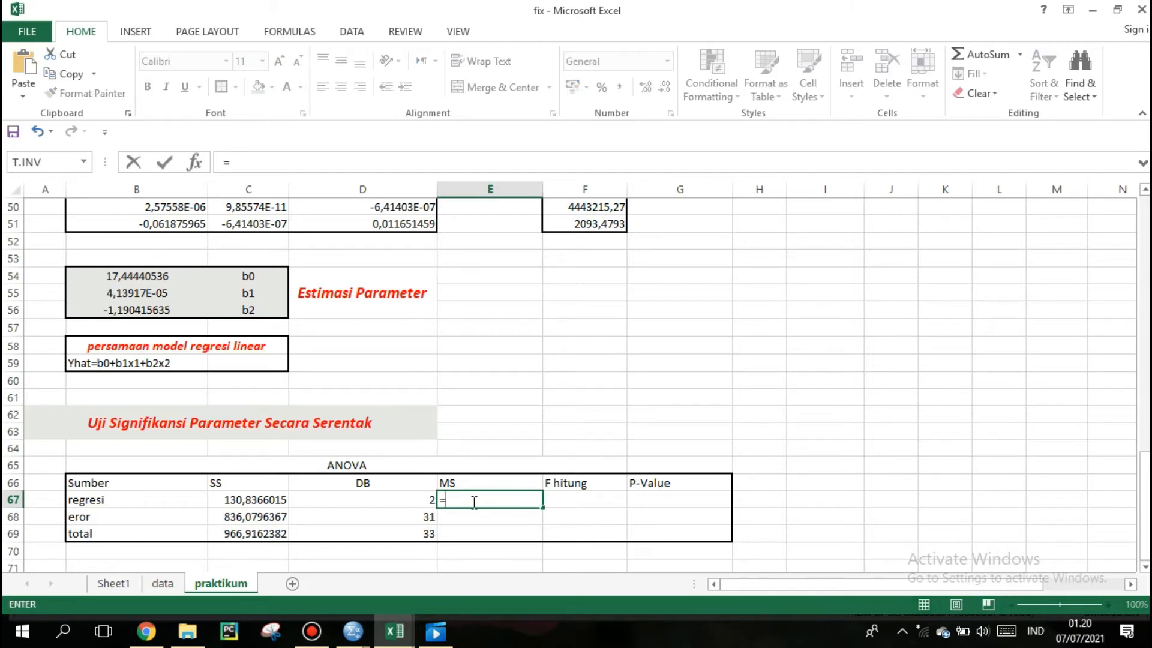
{"action": "left_click", "coordinate": [249, 502]}
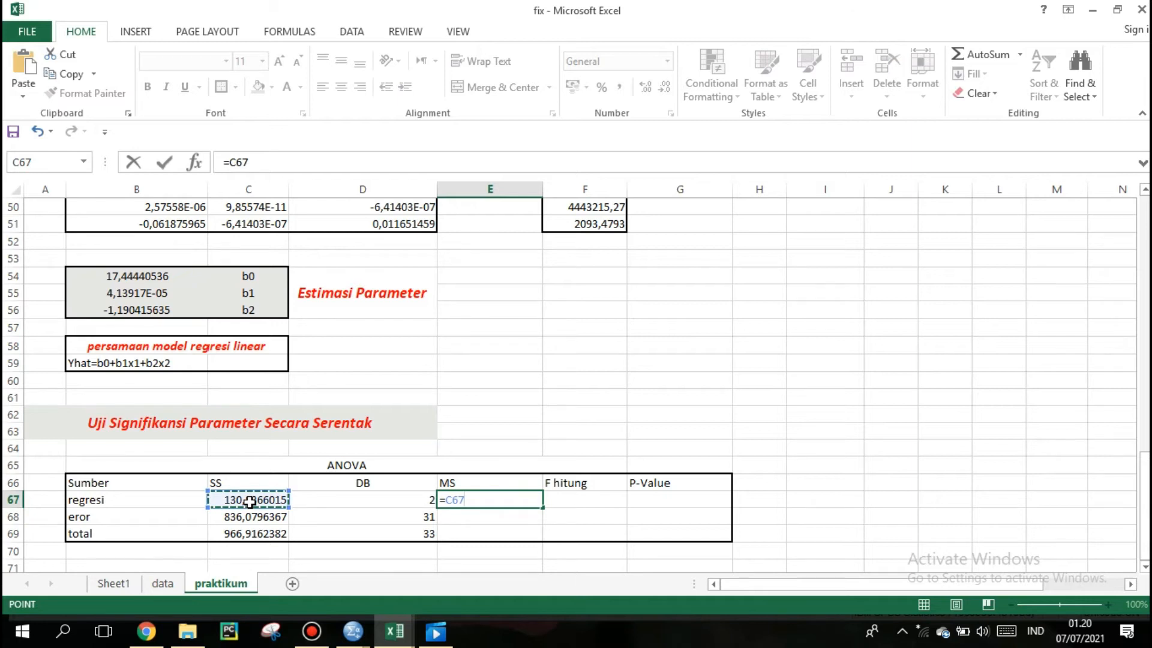
{"action": "type", "text": "/"}
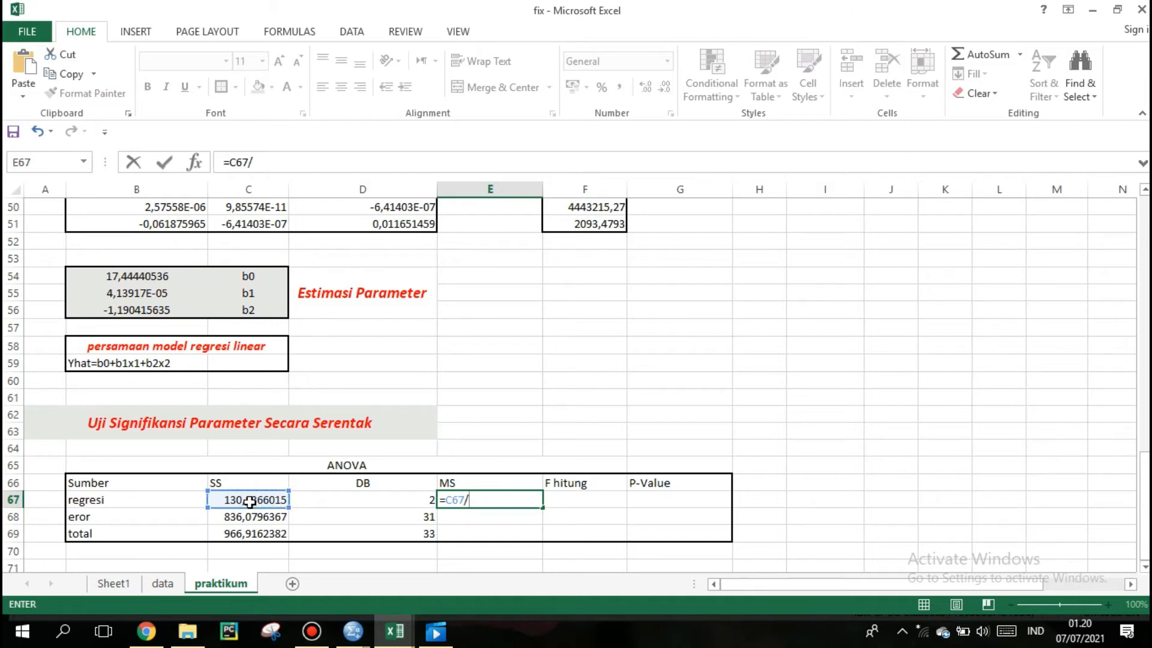
{"action": "left_click", "coordinate": [323, 500]}
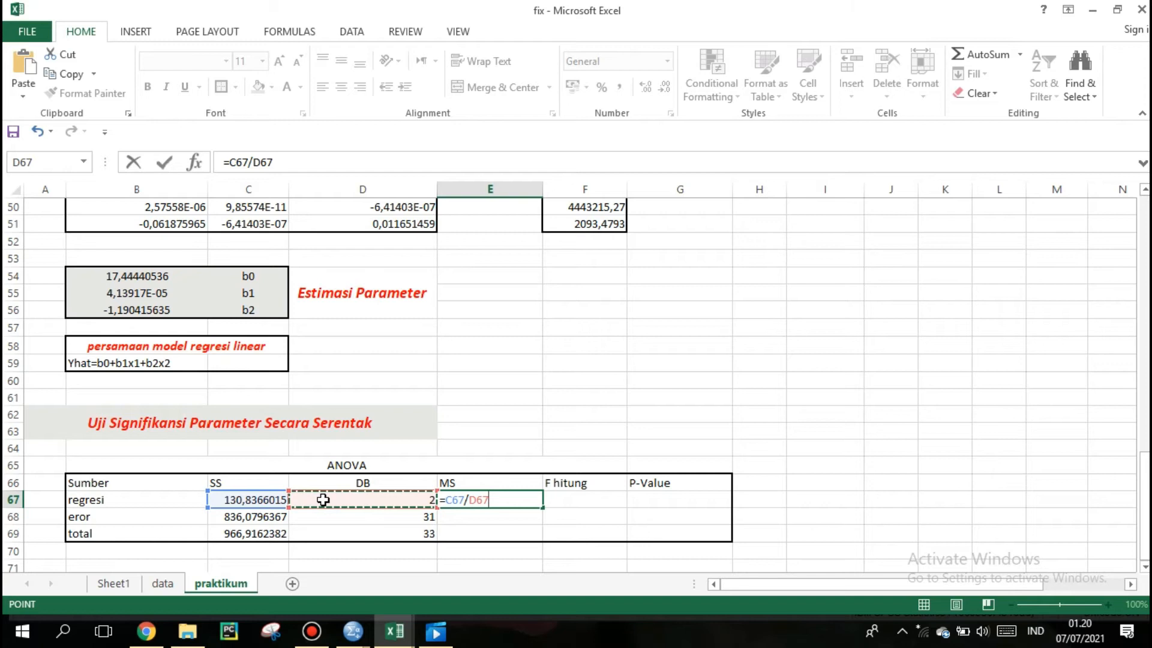
{"action": "key", "text": "Return"}
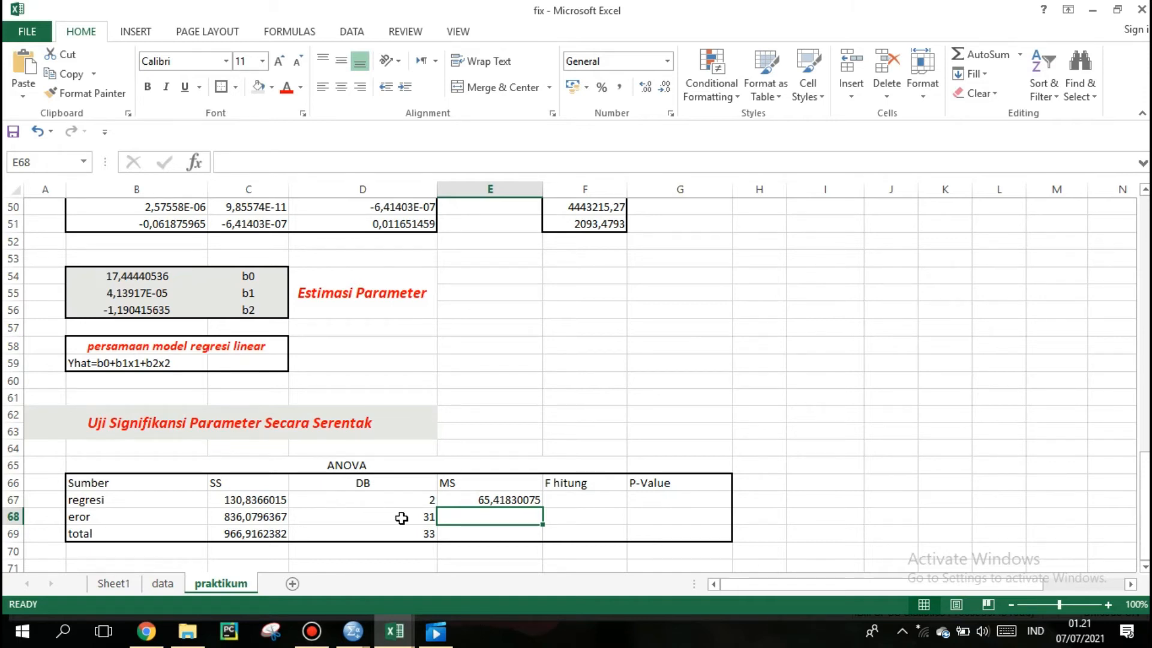
Step: Calculate the eror MS in E68 by dividing its SS by its DB with =C68/D68
{"action": "left_click", "coordinate": [268, 517]}
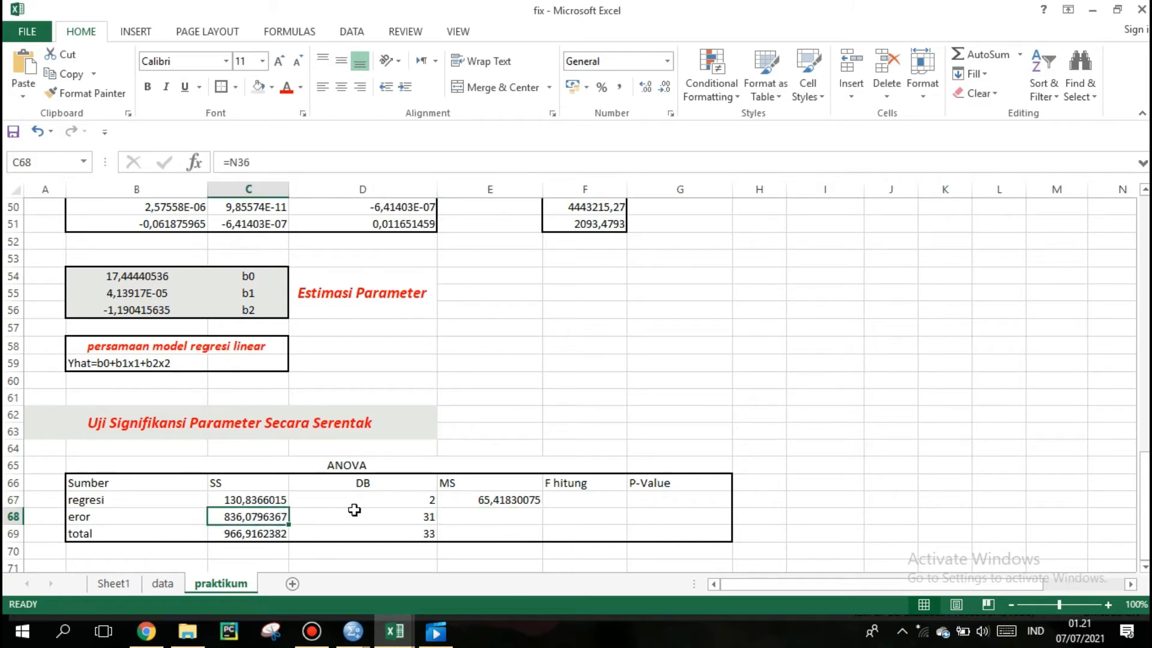
{"action": "left_click", "coordinate": [468, 513]}
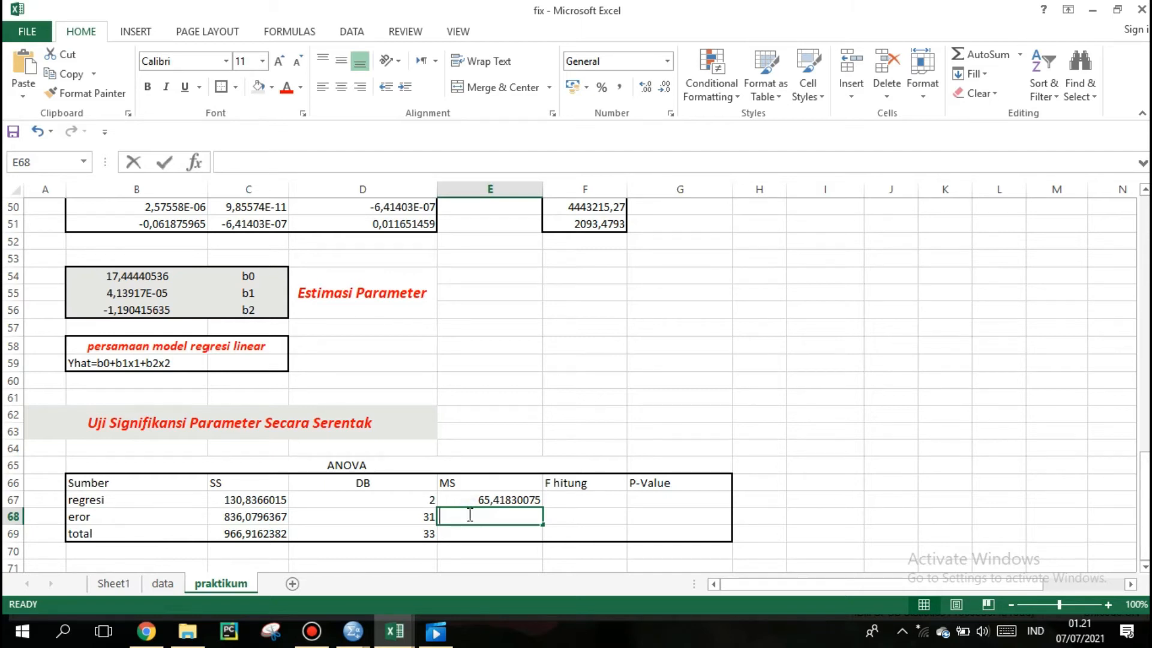
{"action": "type", "text": "="}
{"action": "left_click", "coordinate": [273, 517]}
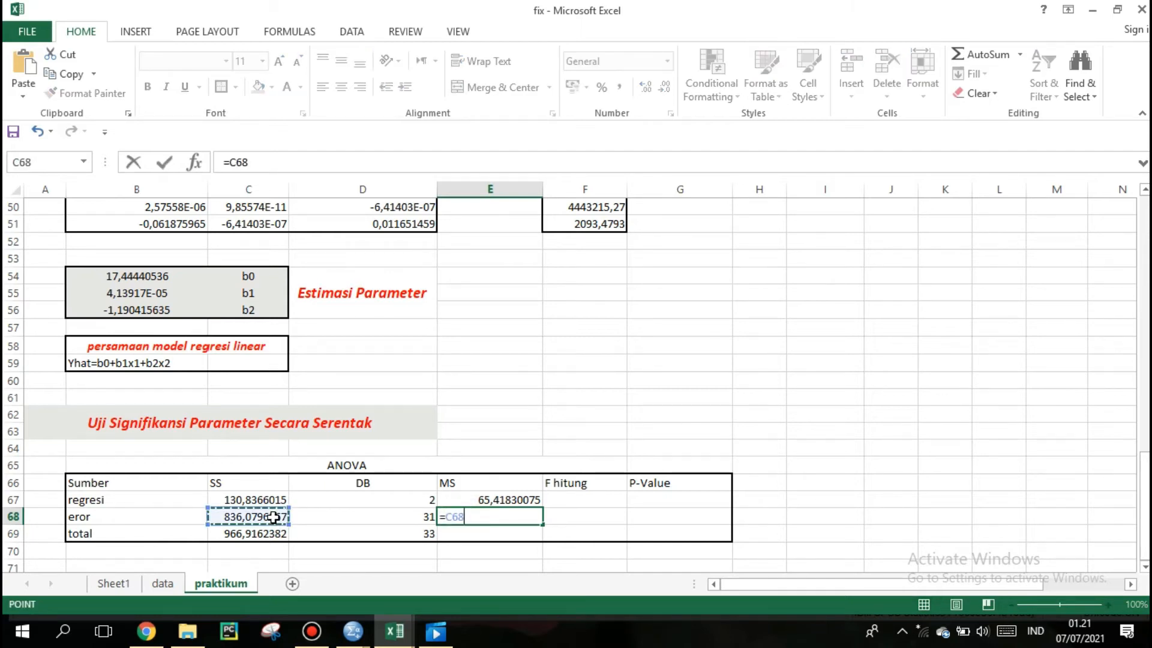
{"action": "type", "text": "/"}
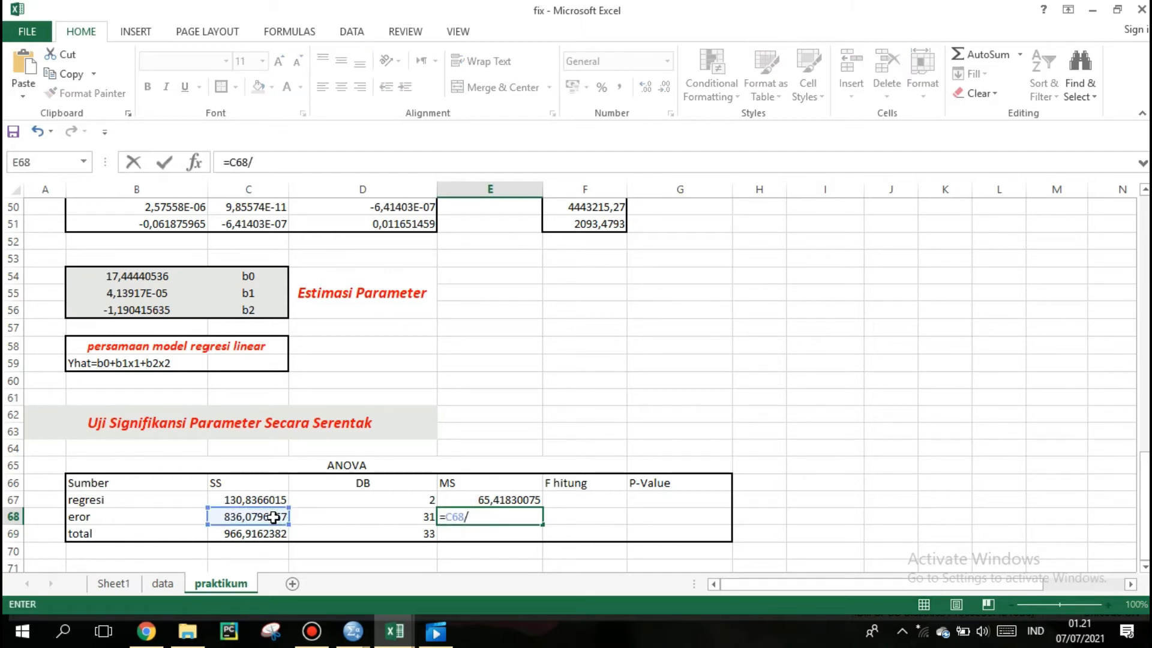
{"action": "left_click", "coordinate": [341, 517]}
{"action": "key", "text": "Return"}
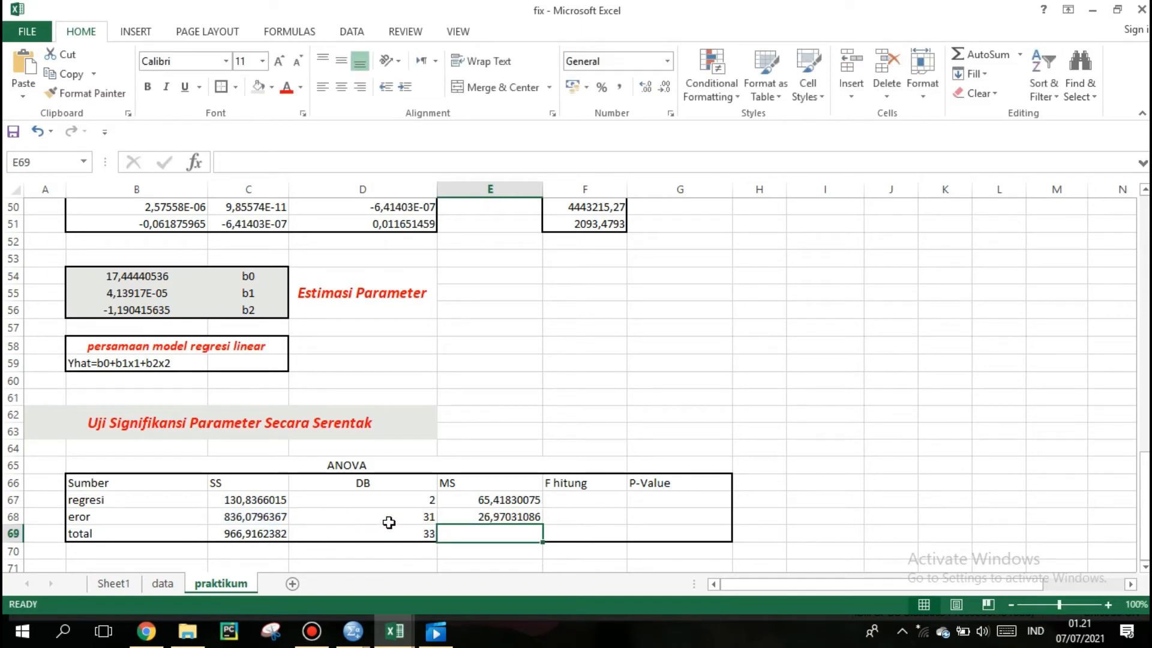
Step: Calculate F hitung for the regresi row in F67 by dividing the regresi MS by the eror MS with =E67/E68
{"action": "left_click", "coordinate": [567, 499]}
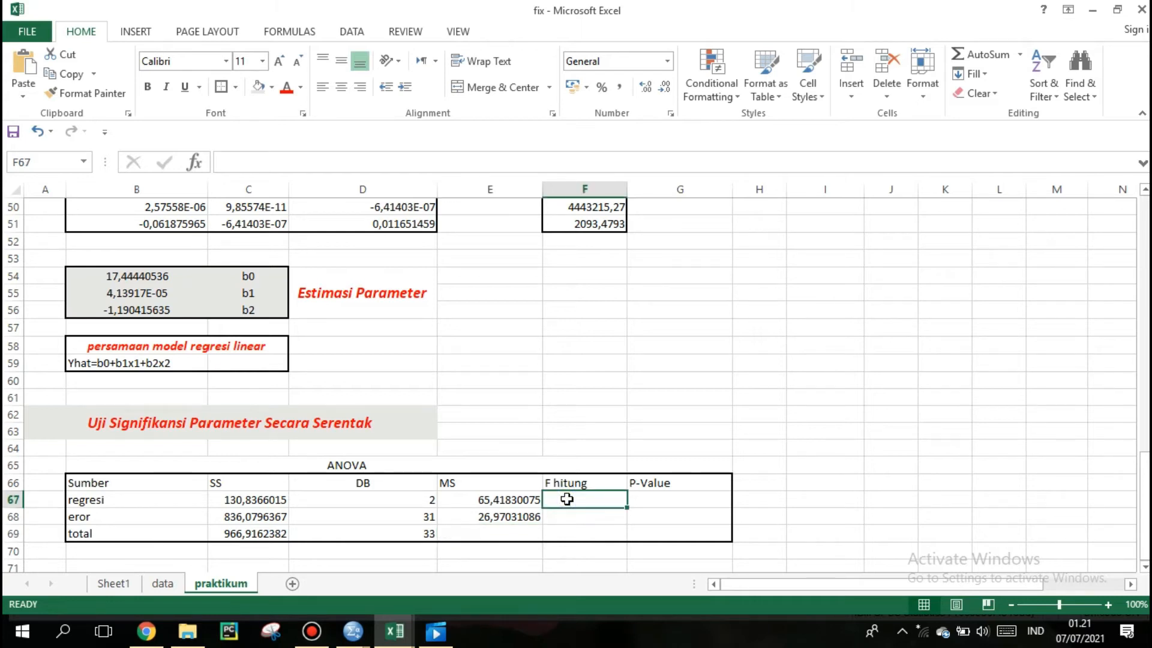
{"action": "type", "text": "="}
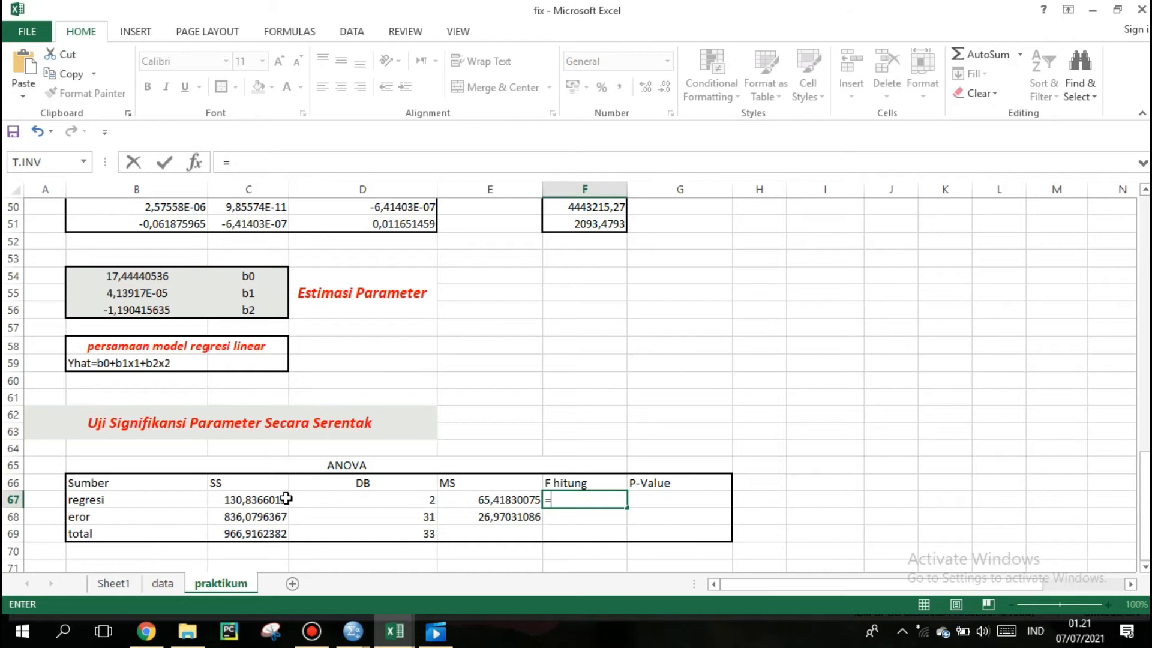
{"action": "left_click", "coordinate": [470, 501]}
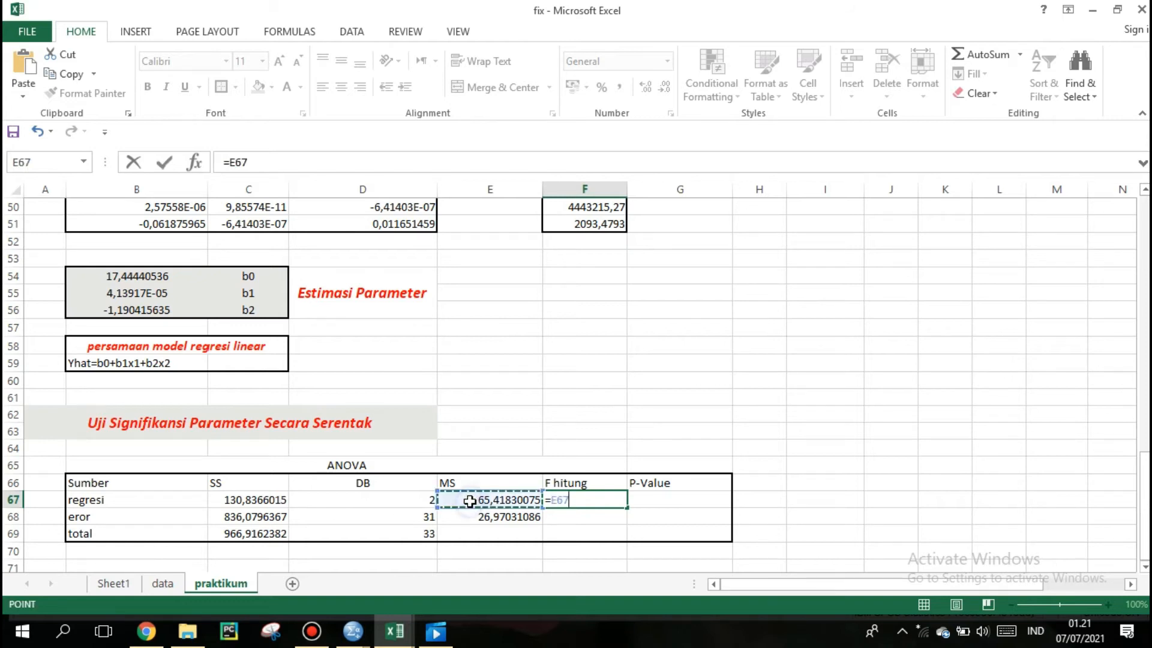
{"action": "type", "text": "/"}
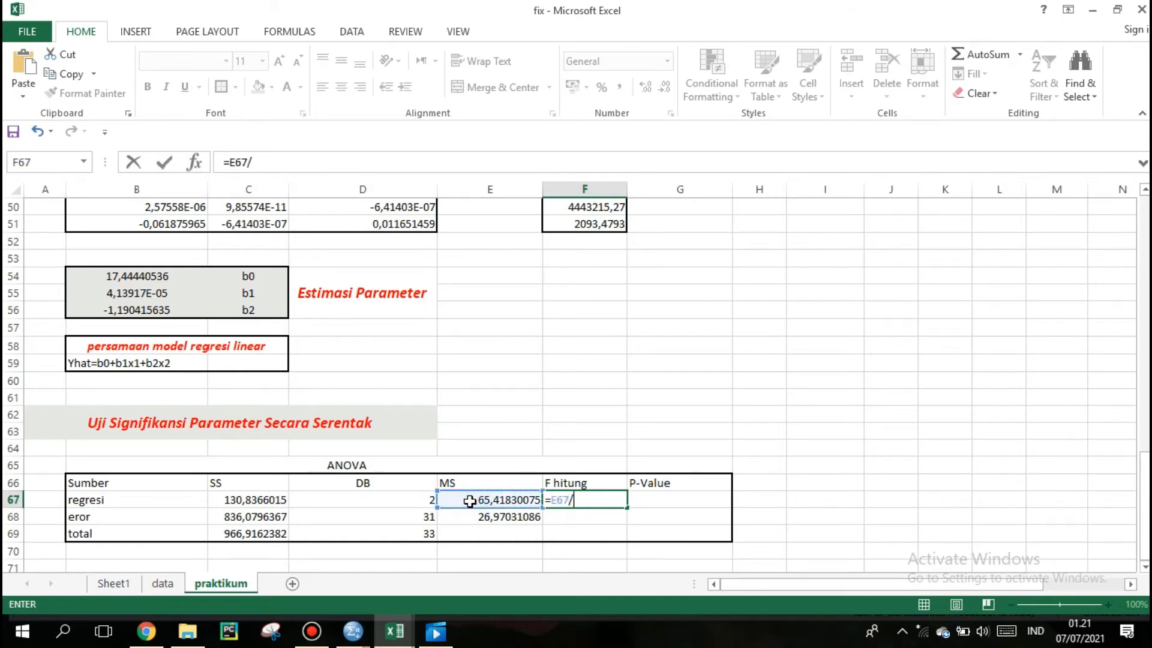
{"action": "left_click", "coordinate": [472, 520]}
{"action": "key", "text": "Return"}
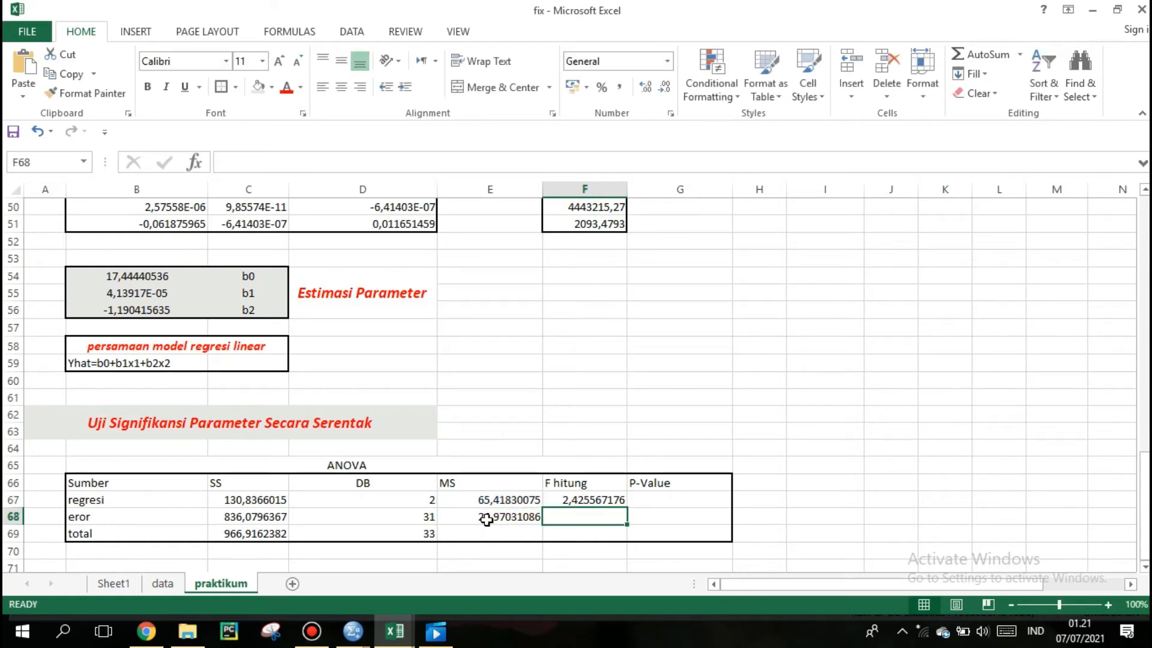
Step: Calculate the regresi P-Value in G67 with the FDIST function, using F67 as x and D67 and D68 as the degrees of freedom
{"action": "left_click", "coordinate": [640, 499]}
{"action": "type", "text": "="}
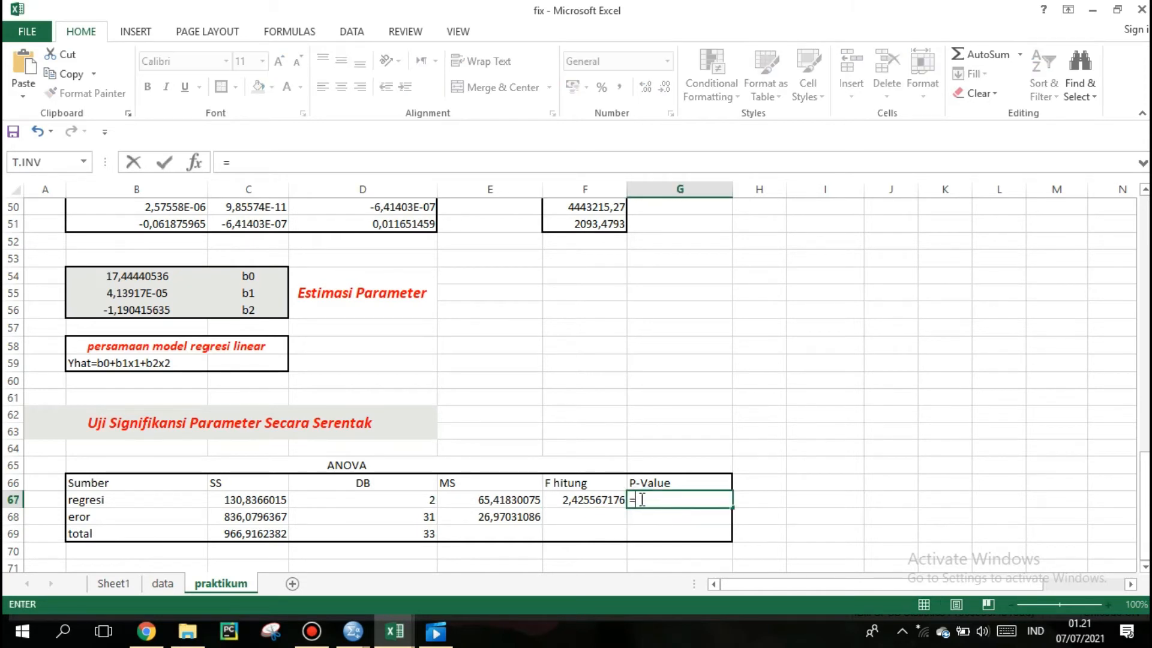
{"action": "type", "text": "F"}
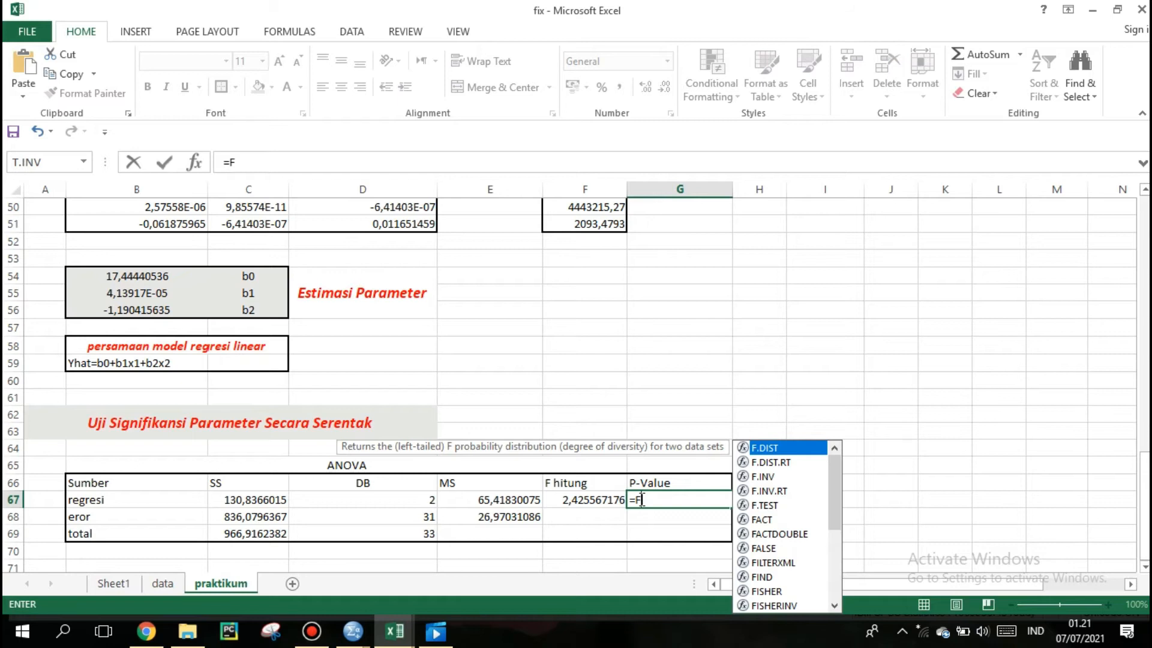
{"action": "type", "text": "D"}
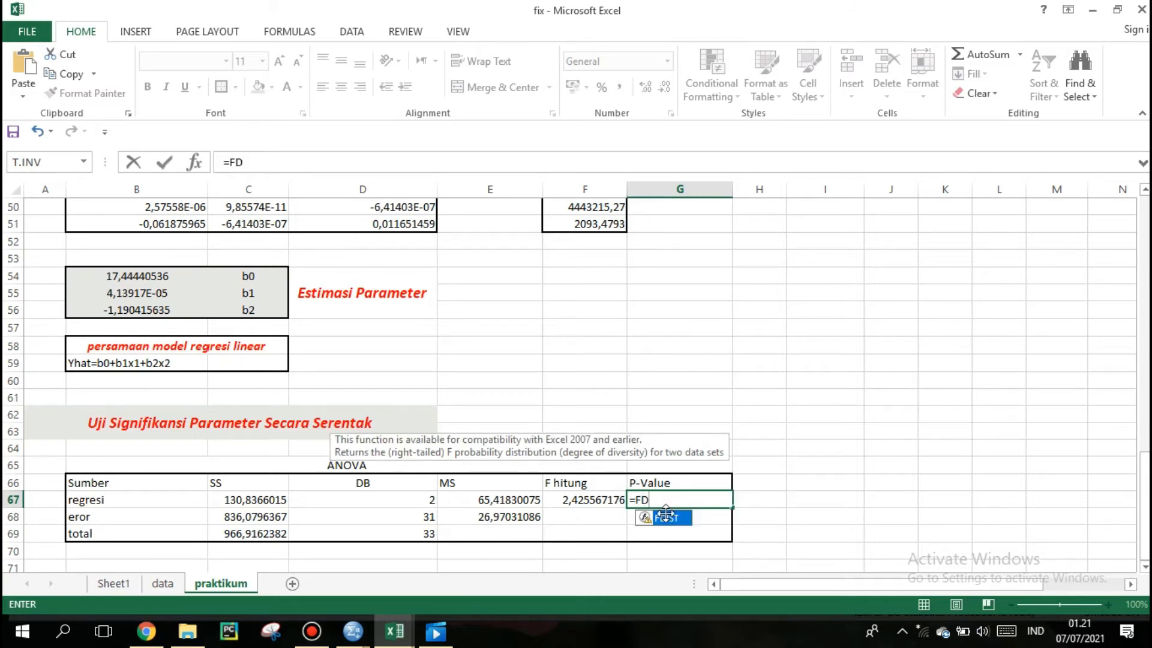
{"action": "double_click", "coordinate": [666, 516]}
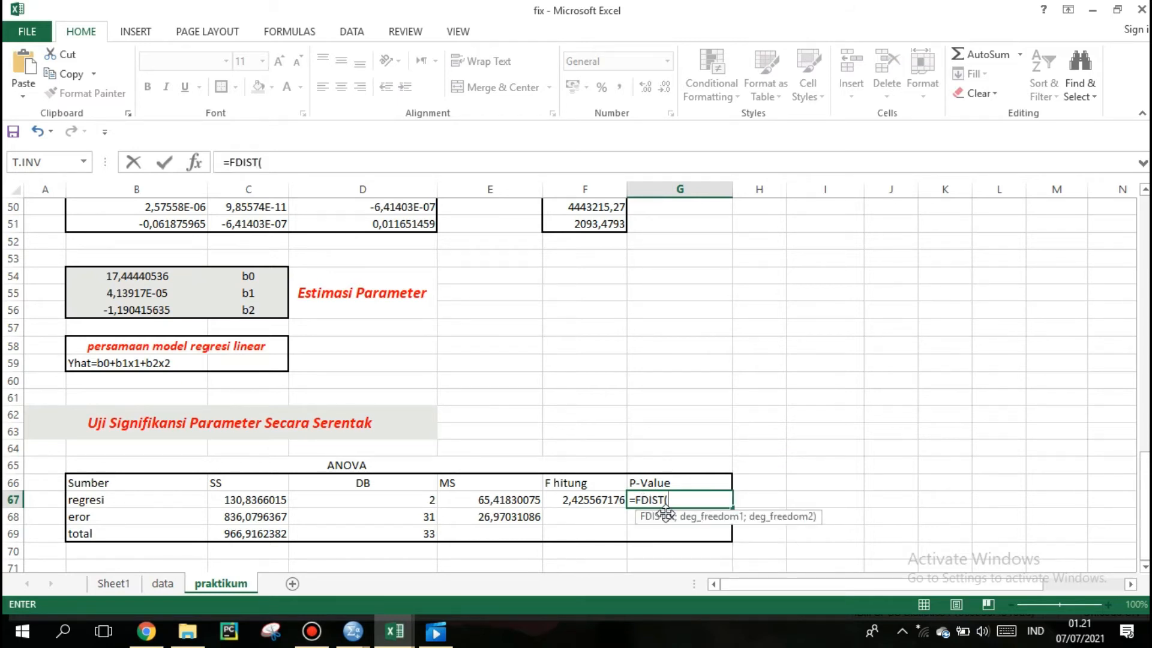
{"action": "left_click", "coordinate": [594, 498]}
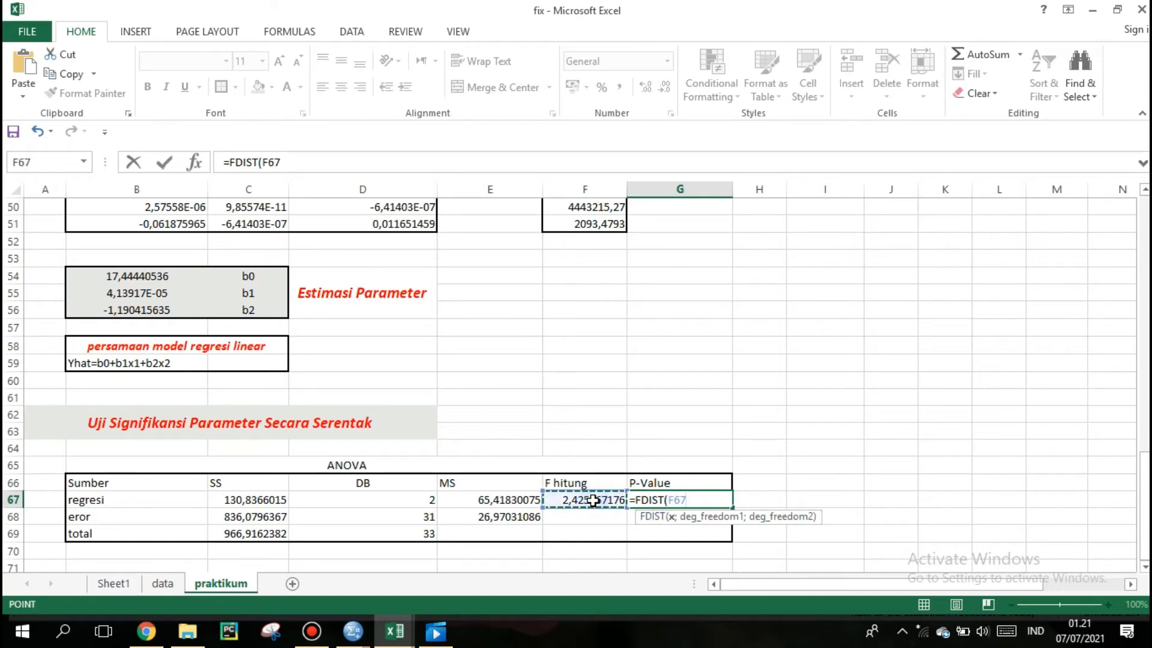
{"action": "type", "text": ";"}
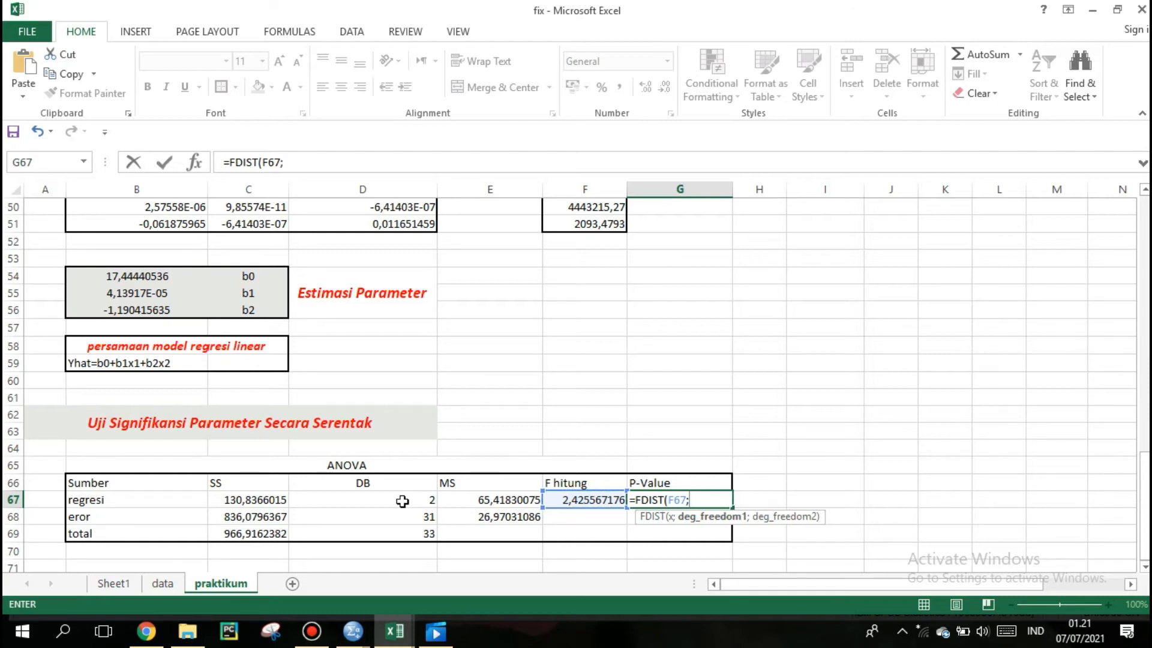
{"action": "left_click", "coordinate": [369, 502]}
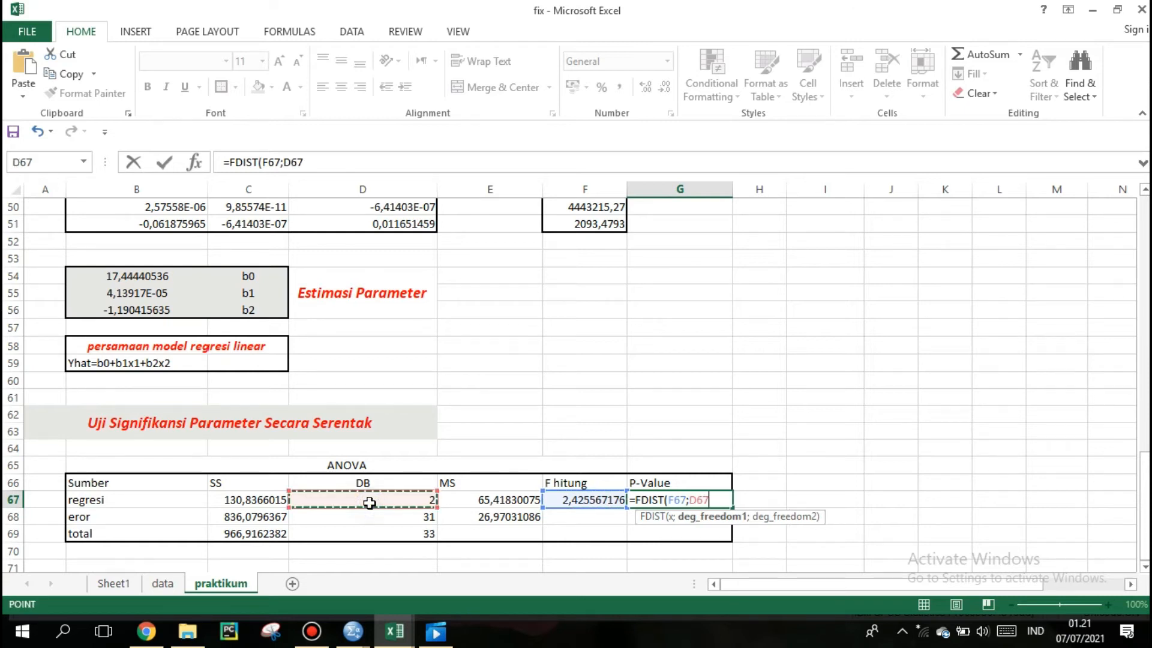
{"action": "type", "text": ";"}
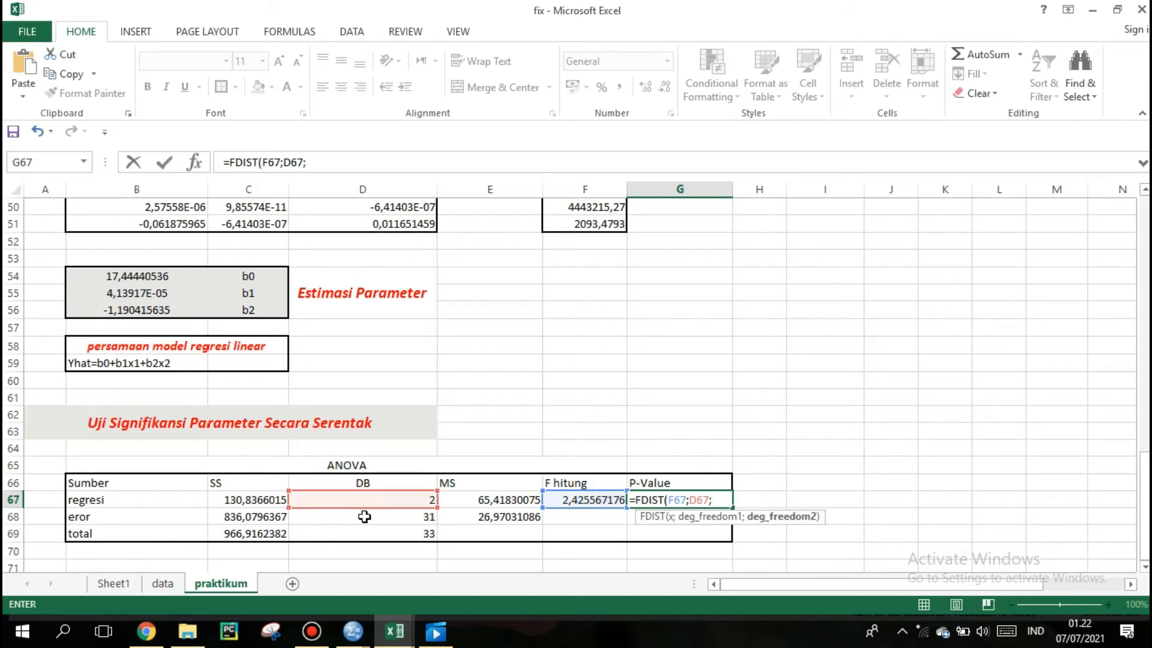
{"action": "left_click", "coordinate": [364, 518]}
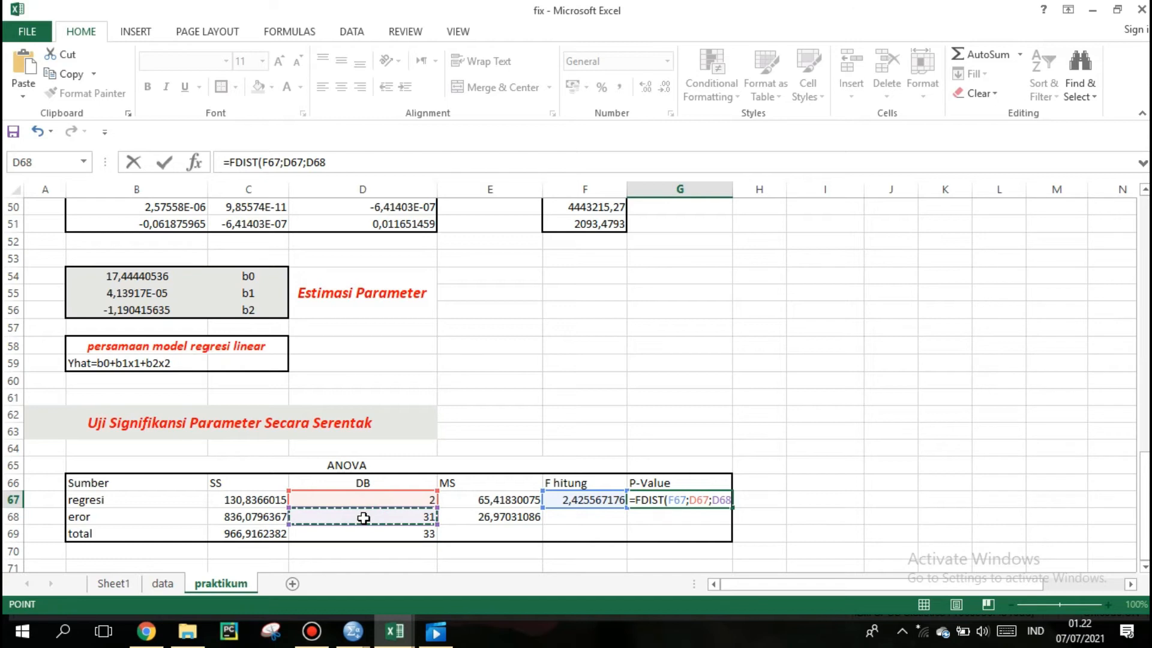
{"action": "key", "text": "Return"}
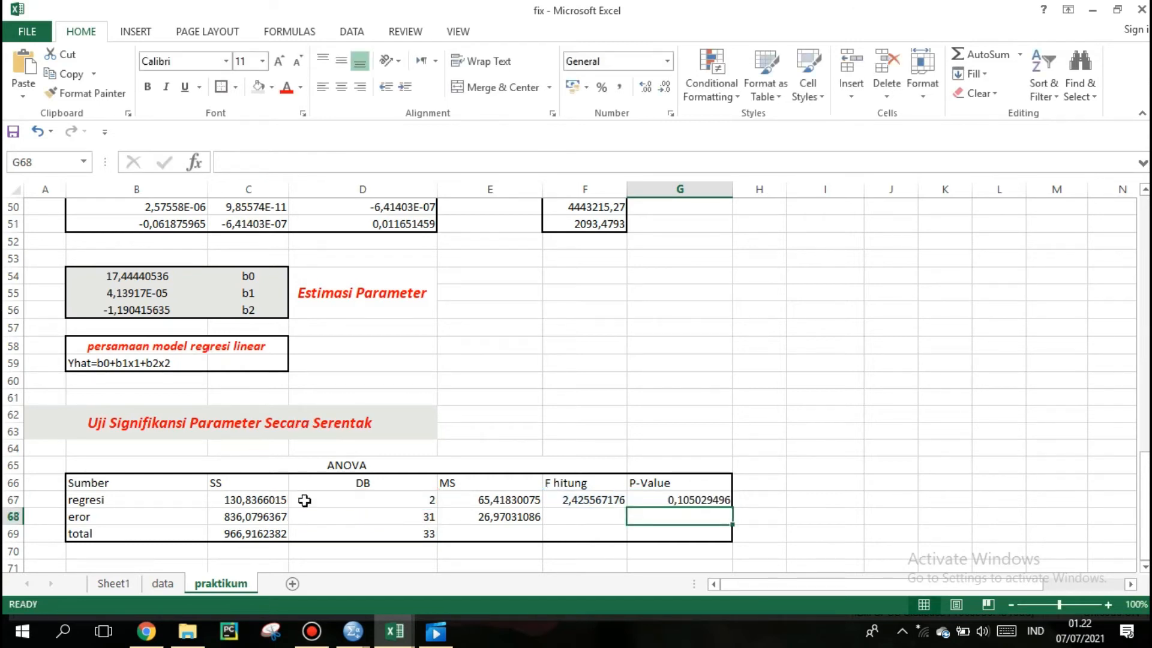
Step: Merge and center the empty range A72:D73 below the ANOVA table for a new section heading
{"action": "left_click", "coordinate": [767, 477]}
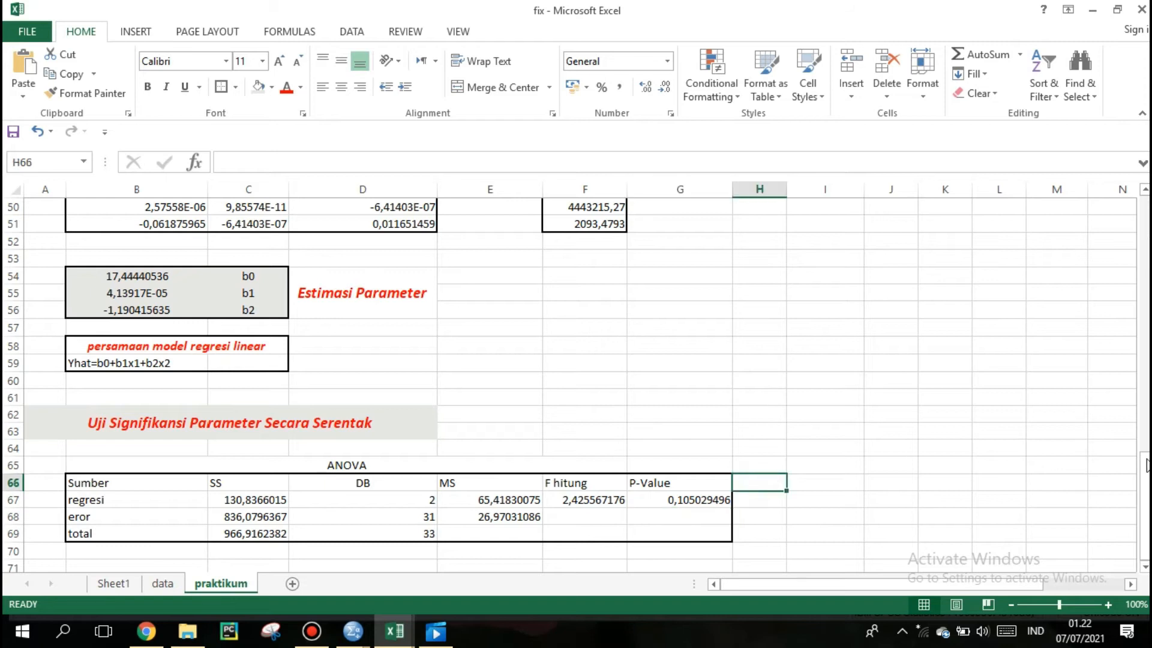
{"action": "left_click", "coordinate": [469, 552]}
{"action": "key", "text": "Down"}
{"action": "key", "text": "Down"}
{"action": "key", "text": "Down"}
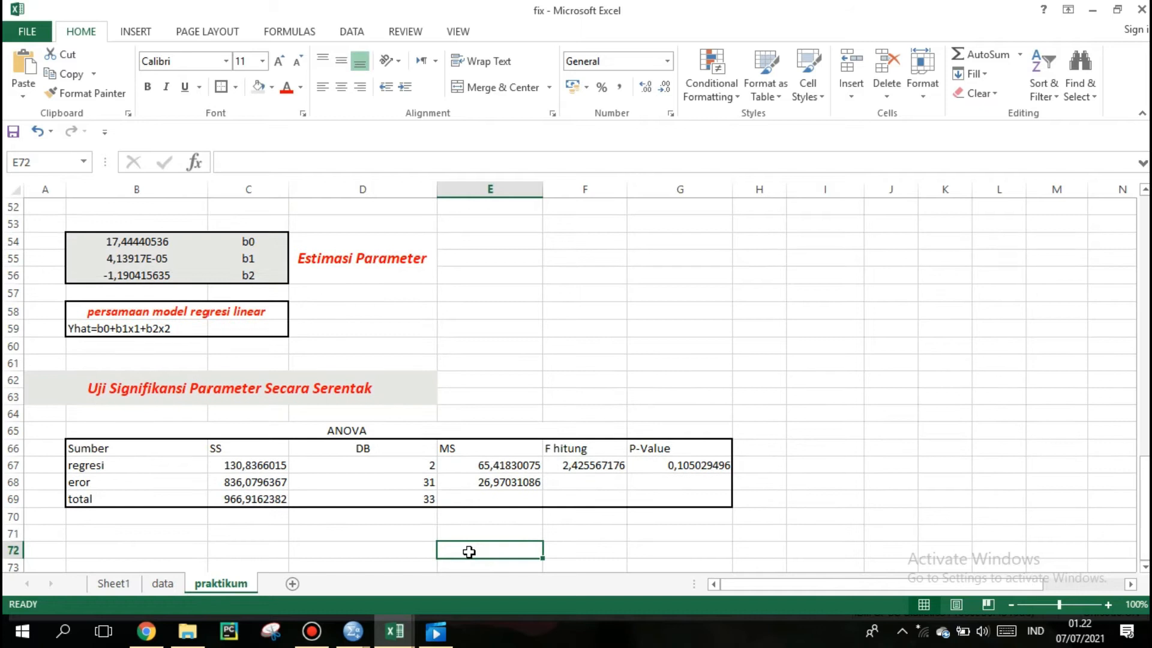
{"action": "key", "text": "Down"}
{"action": "key", "text": "Down"}
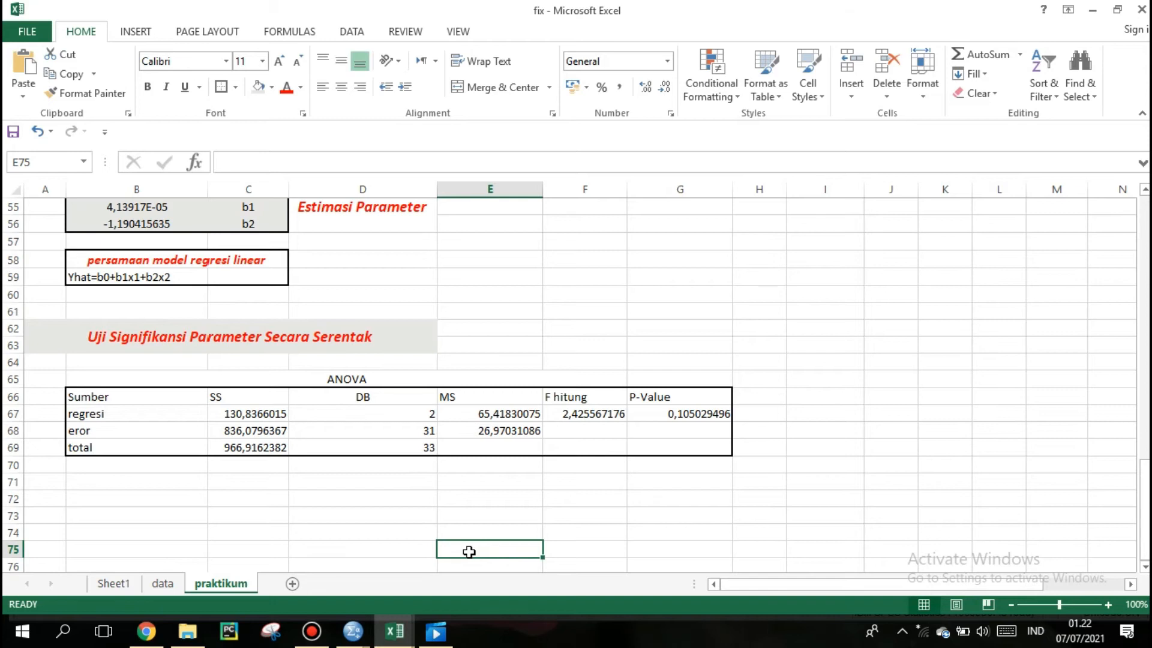
{"action": "key", "text": "Down"}
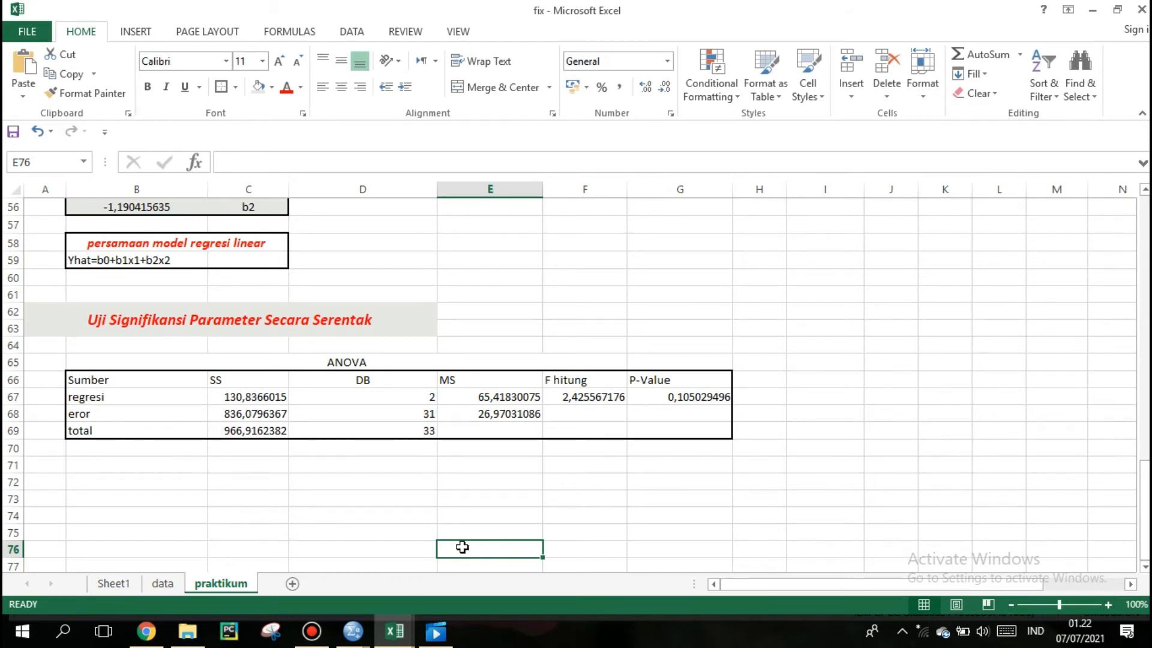
{"action": "left_click_drag", "start_coordinate": [52, 486], "coordinate": [308, 503]}
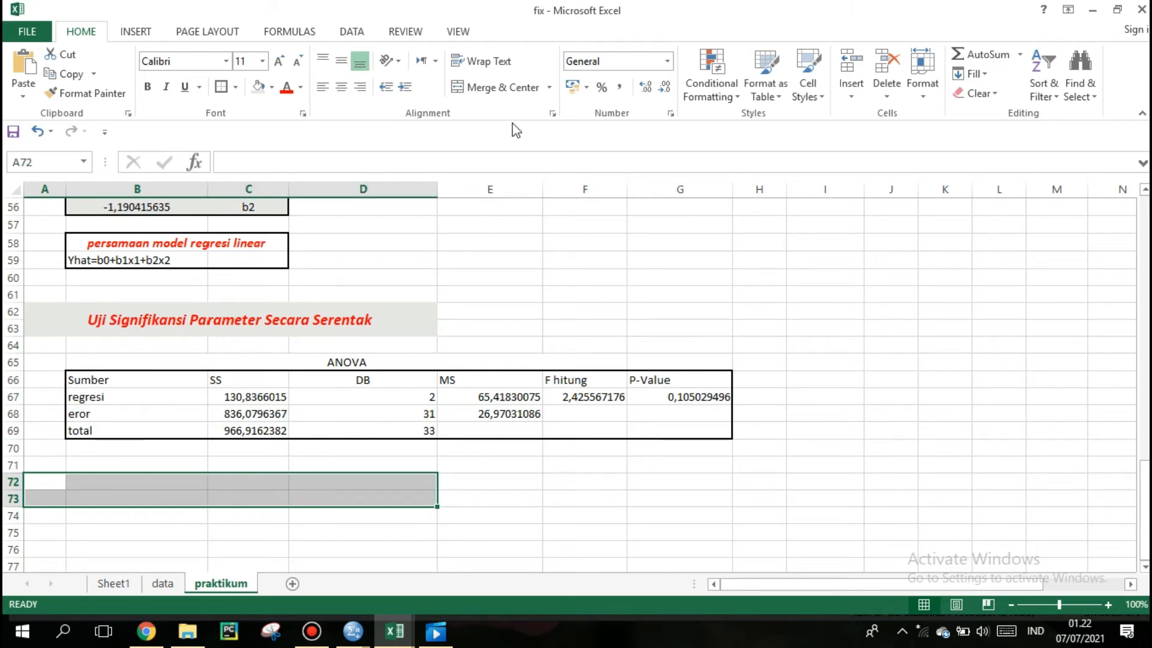
{"action": "left_click", "coordinate": [511, 91]}
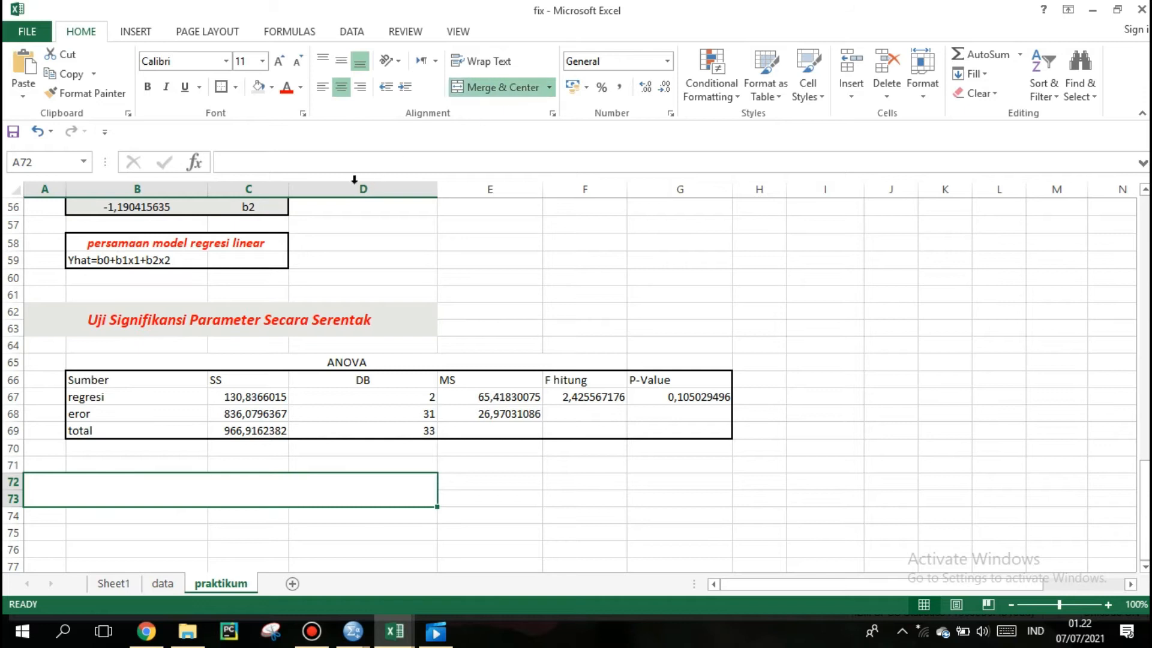
Step: Copy the words "Uji Signifikansi Parameter Secara" from the section heading in A62
{"action": "left_click", "coordinate": [320, 318]}
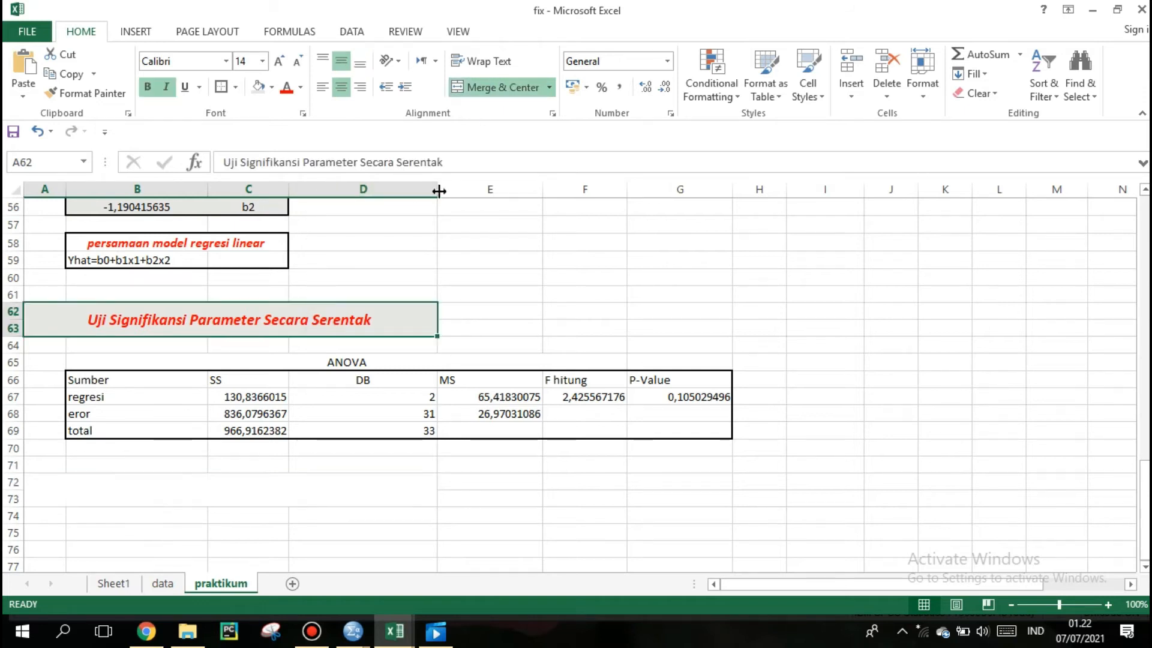
{"action": "left_click", "coordinate": [451, 162]}
{"action": "left_click_drag", "start_coordinate": [451, 162], "coordinate": [221, 162]}
{"action": "key", "text": "ctrl+c"}
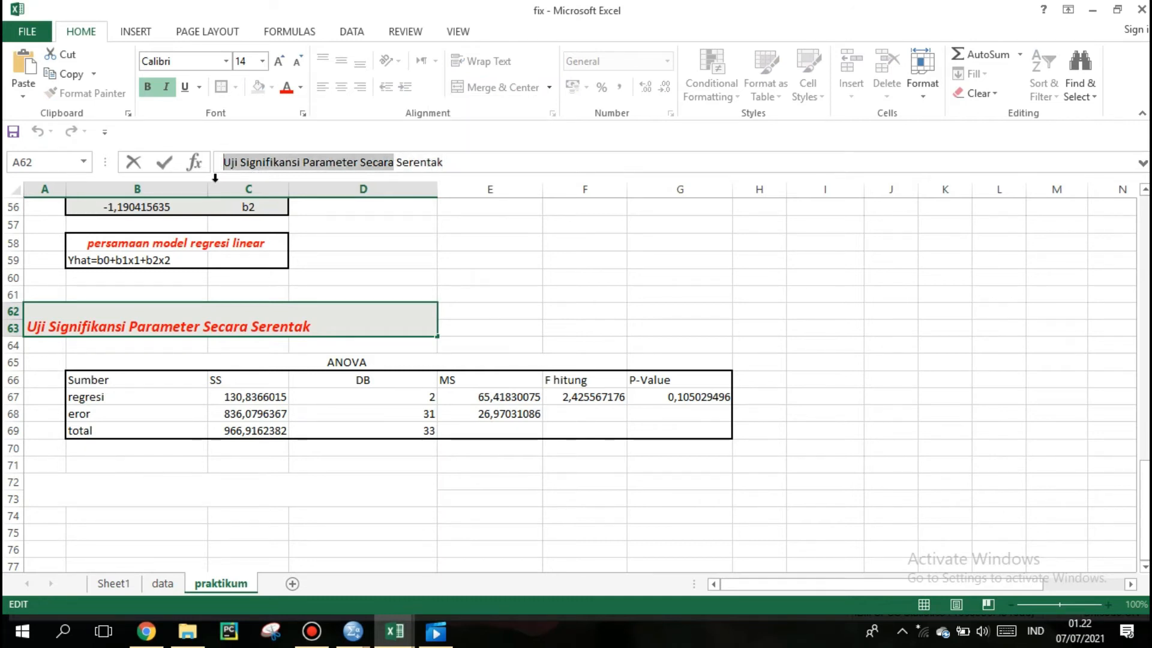
Step: Enter the heading "Uji Signifikansi Parameter Secara Parsial" in merged cell A72, pasting the copied words and adding "Parsial"
{"action": "left_click", "coordinate": [154, 485]}
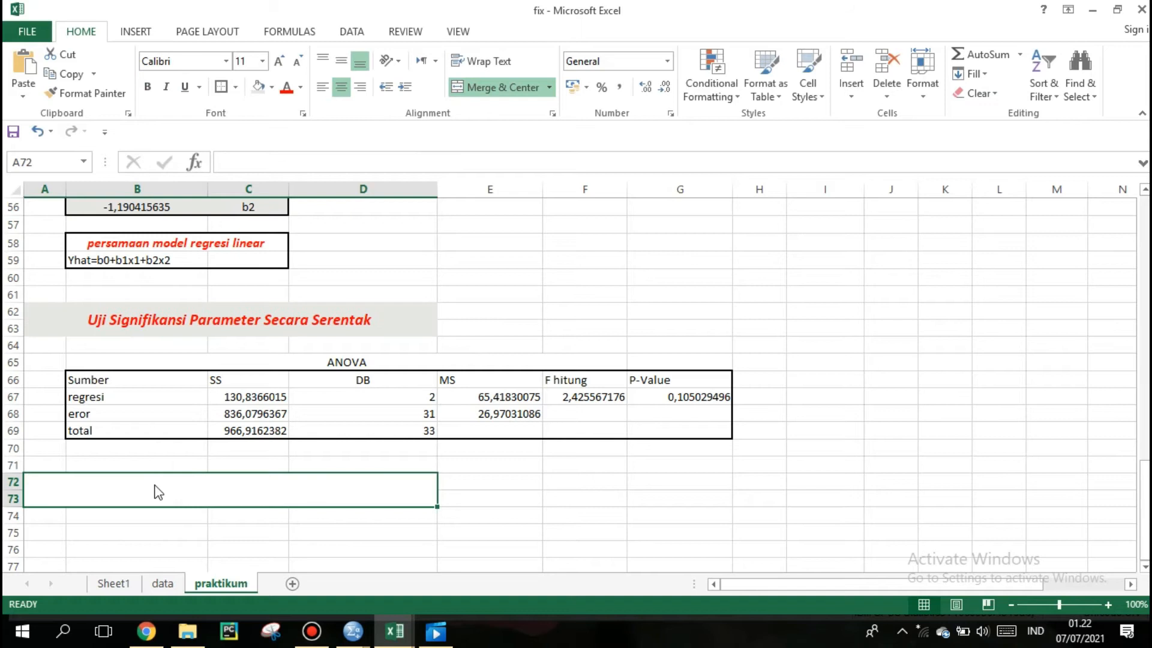
{"action": "key", "text": "ctrl+v"}
{"action": "left_click", "coordinate": [613, 359]}
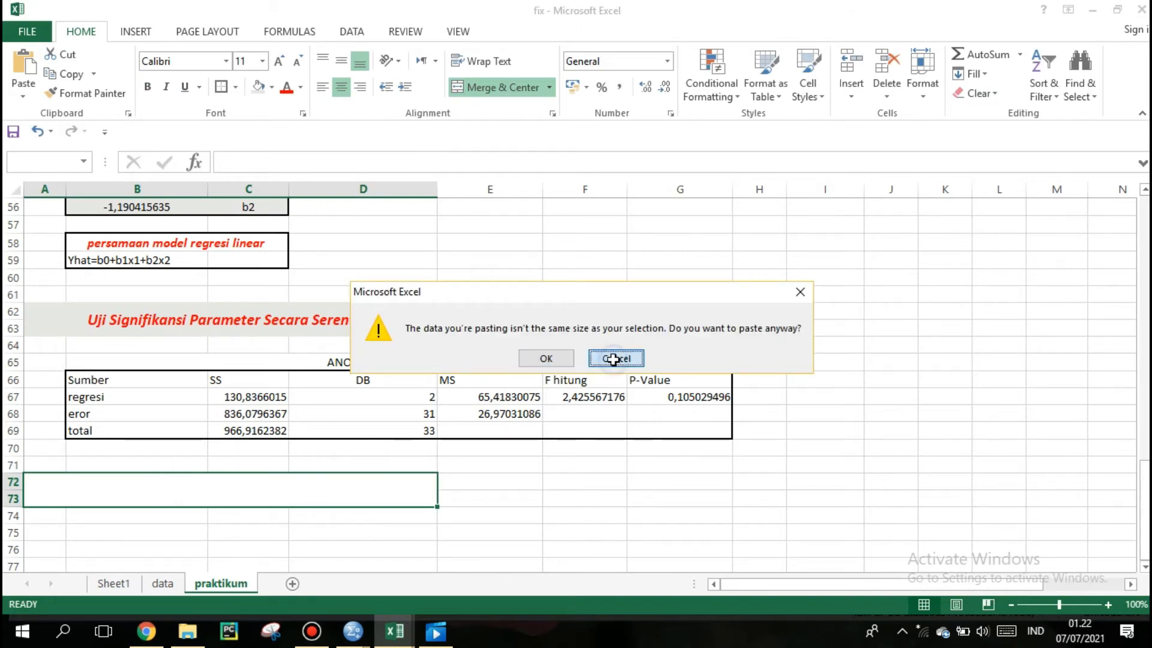
{"action": "left_click", "coordinate": [560, 163]}
{"action": "key", "text": "ctrl+v"}
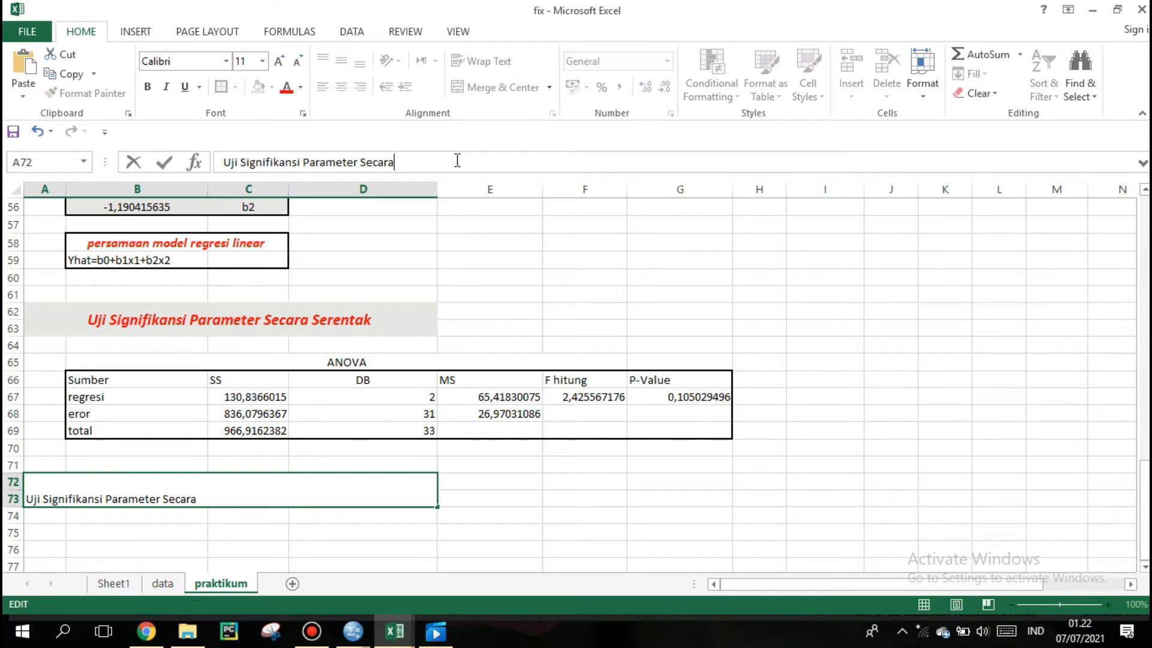
{"action": "type", "text": "p"}
{"action": "key", "text": "BackSpace"}
{"action": "type", "text": "Parsiall"}
{"action": "key", "text": "BackSpace"}
{"action": "left_click", "coordinate": [457, 479]}
{"action": "left_click", "coordinate": [414, 492]}
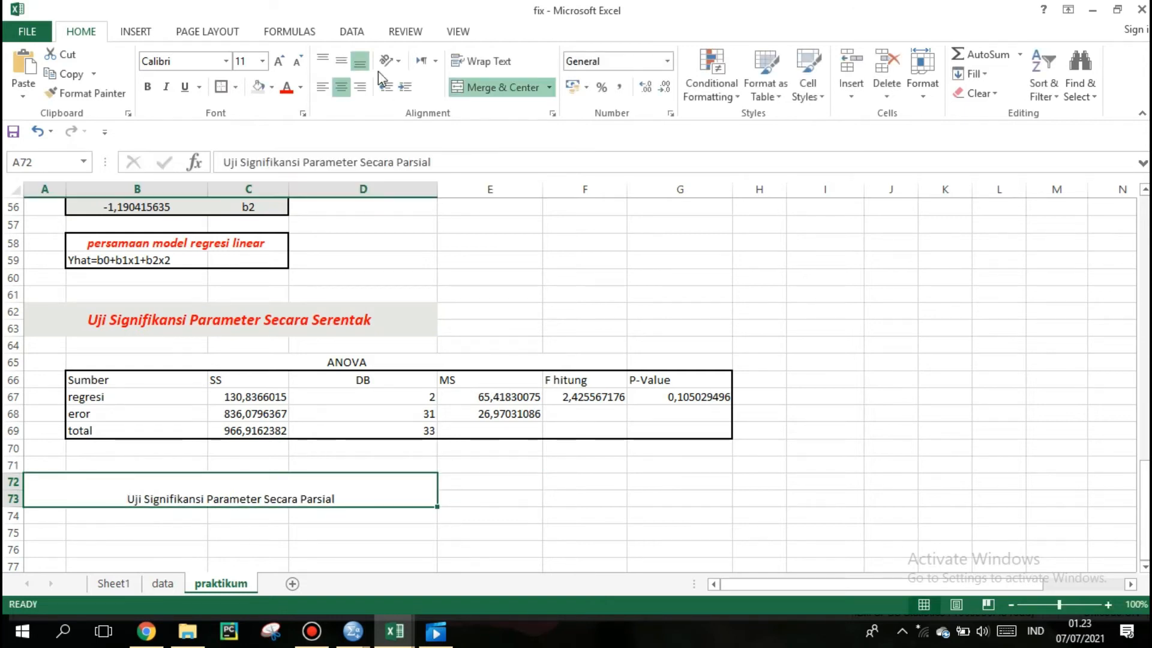
Step: Format the A72 heading with middle alignment, 14-point bold italic text, a light grey fill and red font colour
{"action": "left_click", "coordinate": [341, 60]}
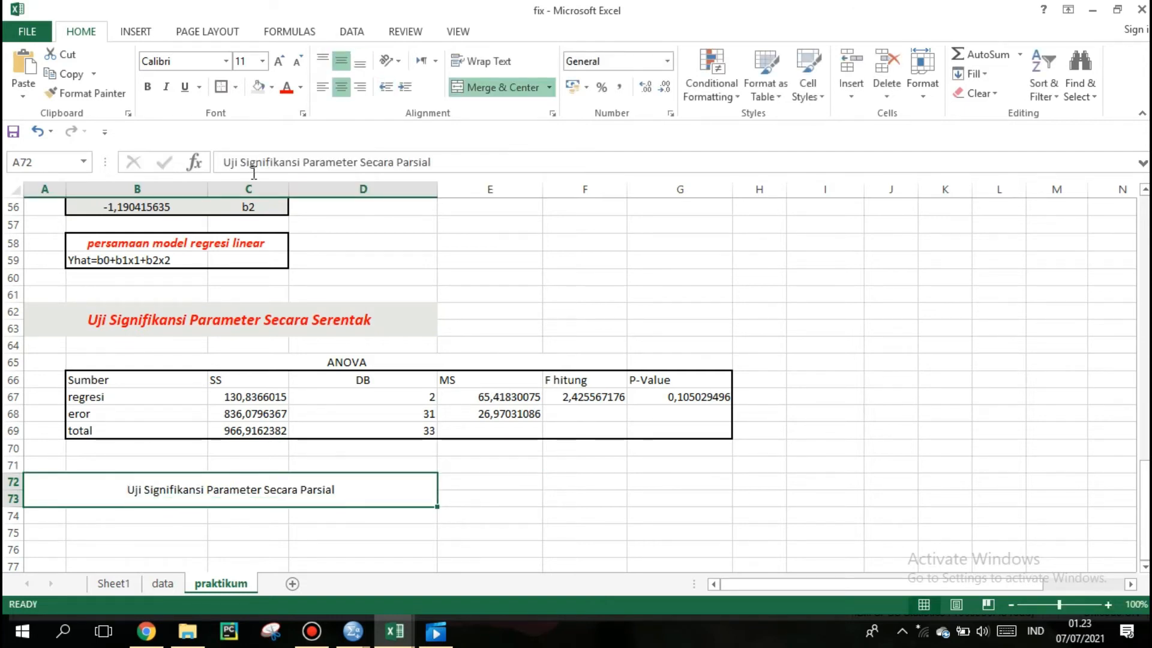
{"action": "left_click", "coordinate": [280, 60]}
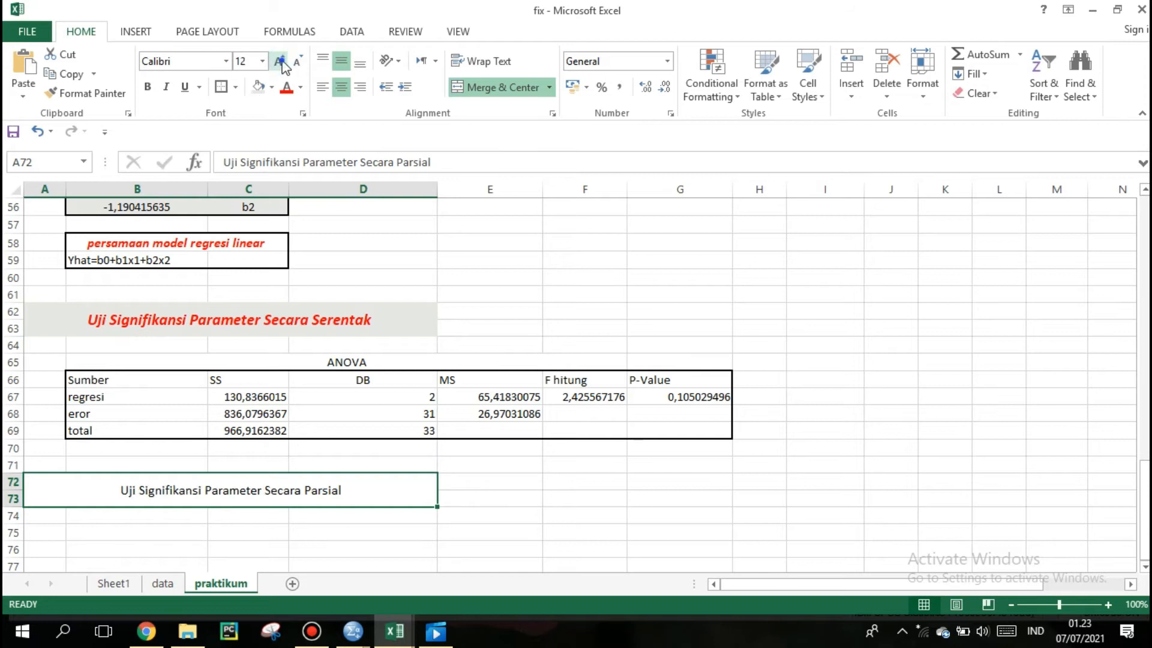
{"action": "left_click", "coordinate": [282, 61]}
{"action": "left_click", "coordinate": [147, 86]}
{"action": "left_click", "coordinate": [166, 87]}
{"action": "left_click", "coordinate": [259, 86]}
{"action": "left_click", "coordinate": [287, 87]}
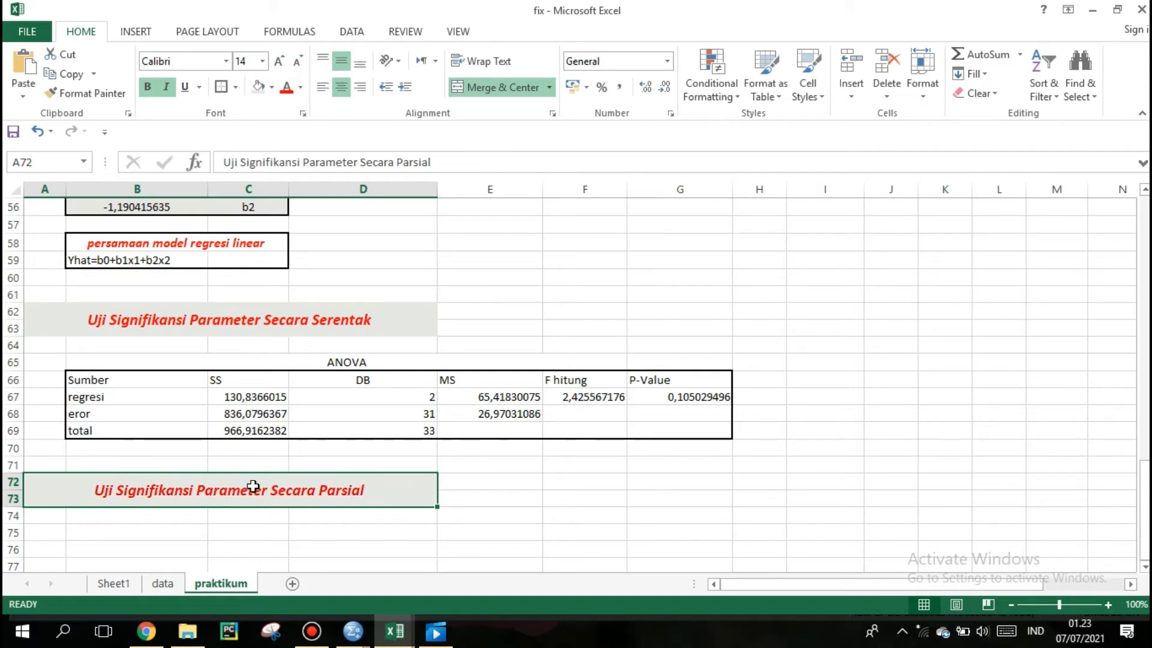
Step: Enter the label X1 in B76 below the Uji Signifikansi Parameter Secara Parsial heading
{"action": "left_click", "coordinate": [1145, 495]}
{"action": "left_click", "coordinate": [102, 536]}
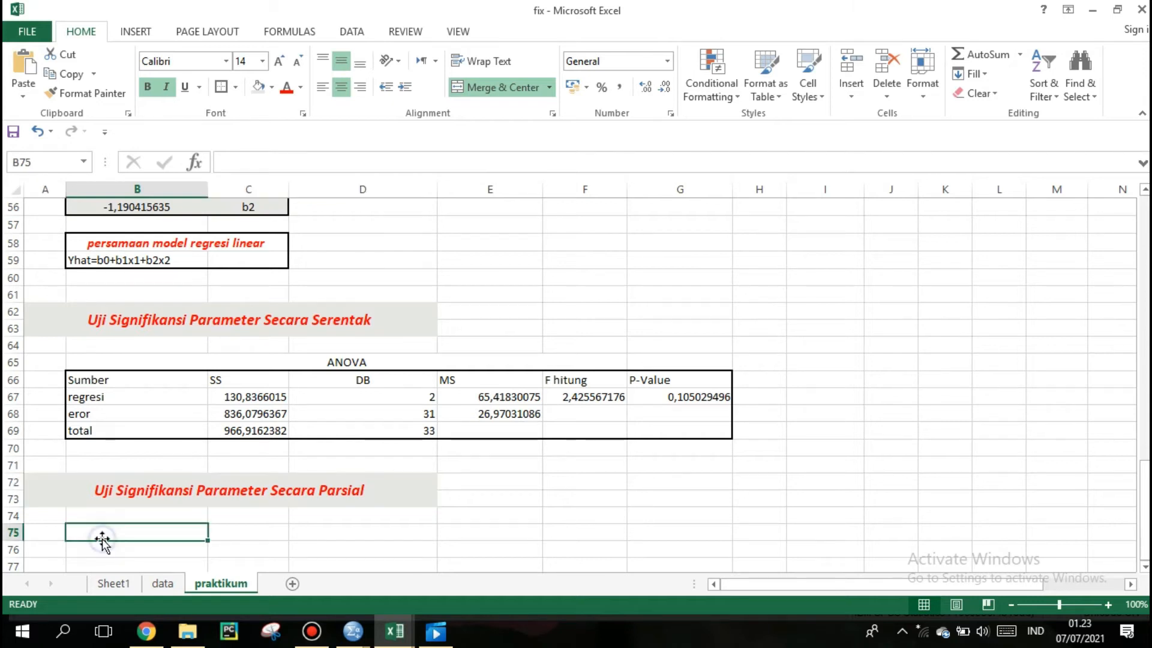
{"action": "key", "text": "Return"}
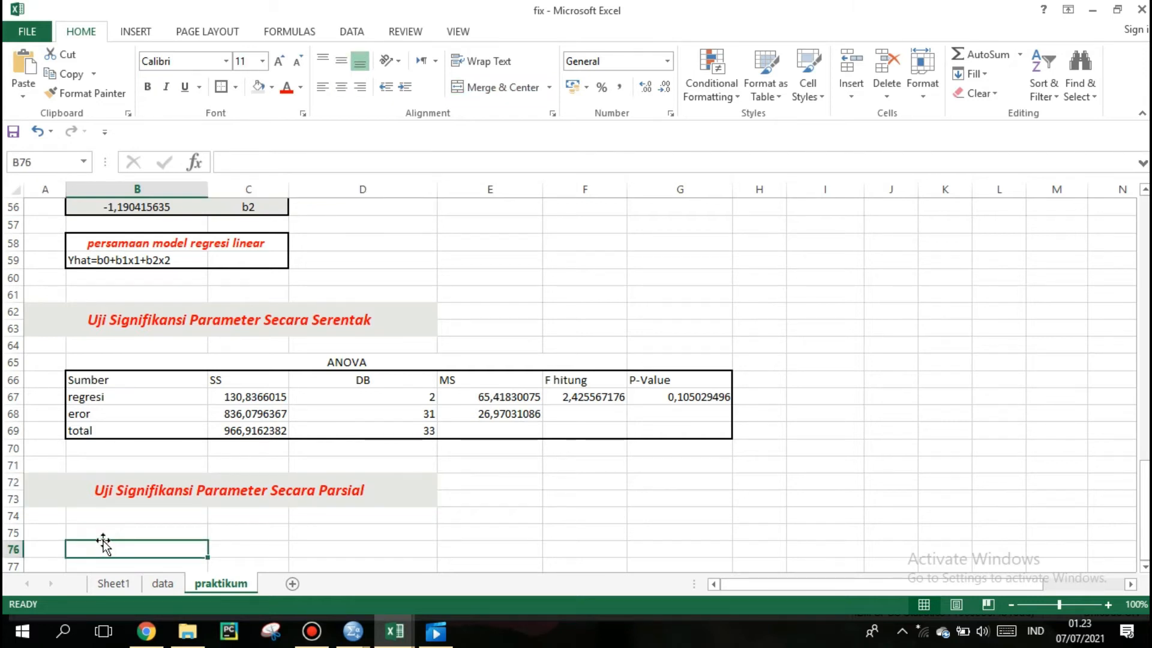
{"action": "left_click", "coordinate": [102, 533]}
{"action": "key", "text": "Return"}
{"action": "key", "text": "Return"}
{"action": "key", "text": "Return"}
{"action": "key", "text": "Return"}
{"action": "key", "text": "Return"}
{"action": "key", "text": "Return"}
{"action": "key", "text": "Return"}
{"action": "key", "text": "Return"}
{"action": "key", "text": "Return"}
{"action": "key", "text": "Return"}
{"action": "key", "text": "Return"}
{"action": "key", "text": "Return"}
{"action": "key", "text": "Return"}
{"action": "key", "text": "Return"}
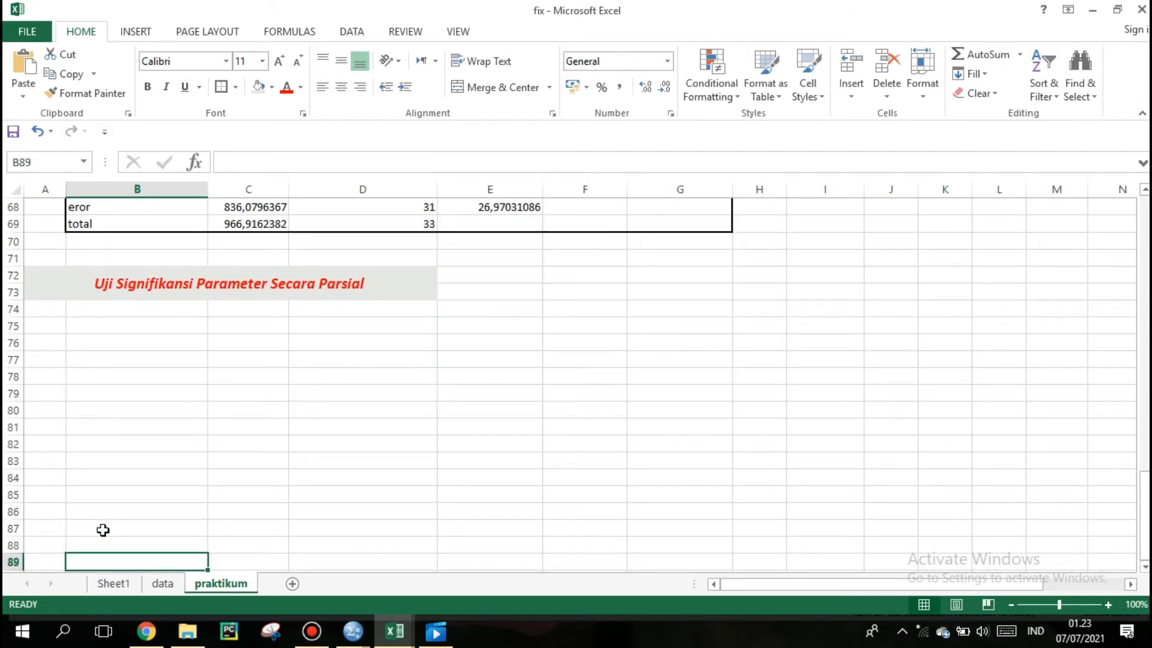
{"action": "left_click", "coordinate": [248, 345]}
{"action": "type", "text": "S"}
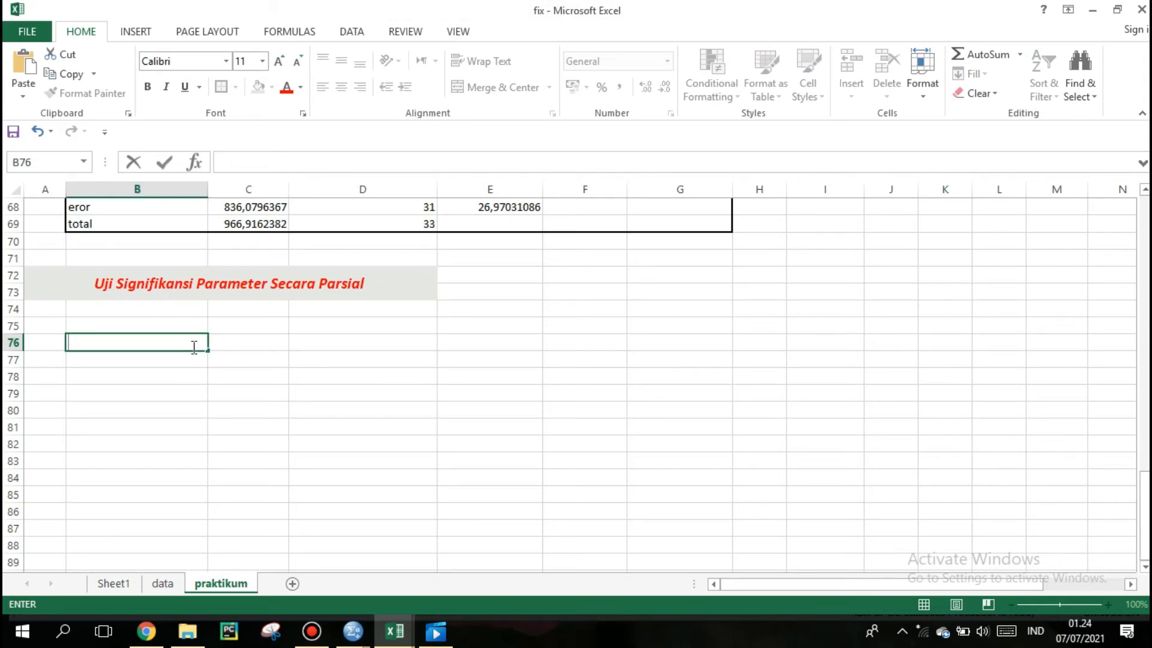
{"action": "type", "text": "X1"}
{"action": "left_click", "coordinate": [264, 349]}
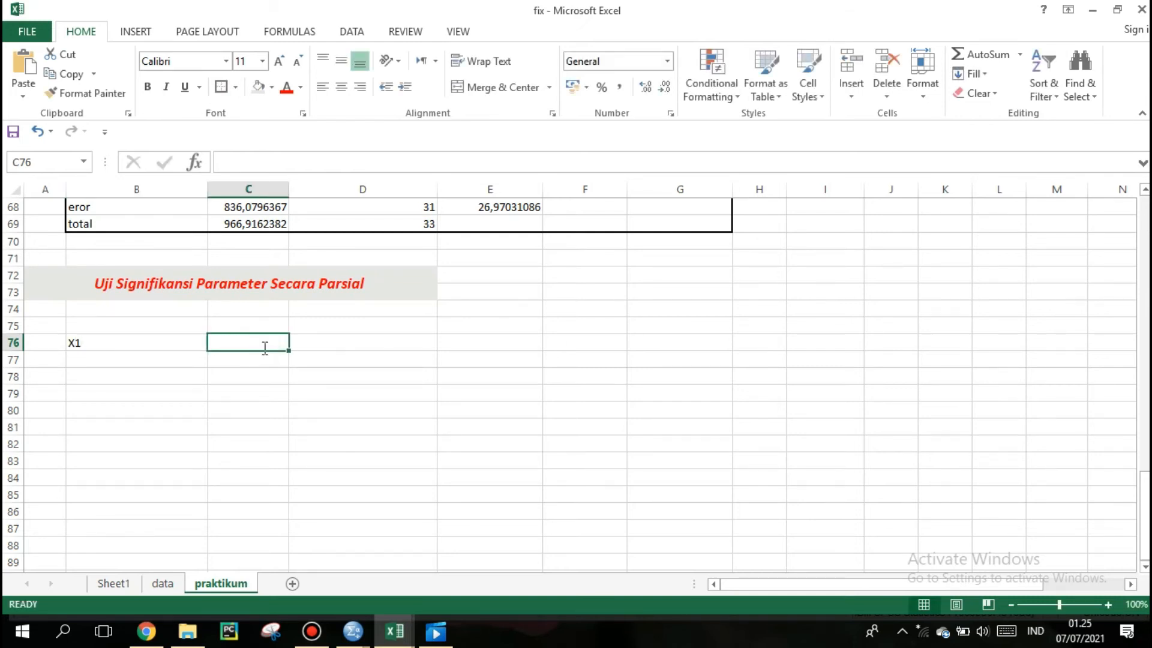
Step: Enter the labels S in C76 and C11 in C77 beside the X1 label
{"action": "type", "text": "S"}
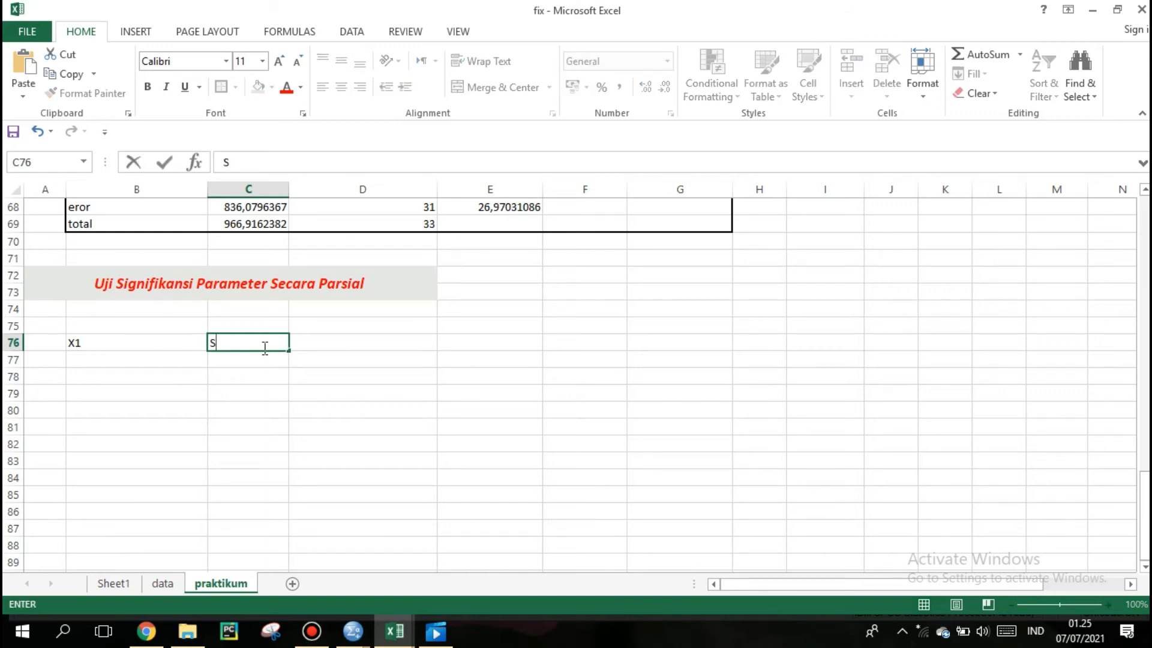
{"action": "key", "text": "Return"}
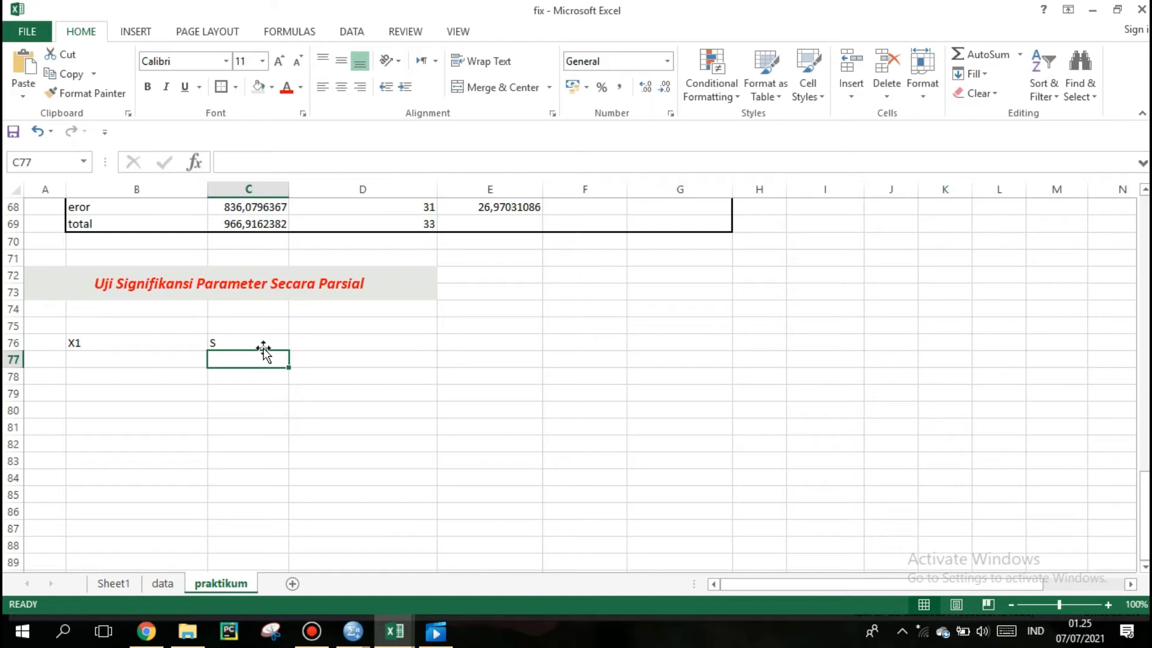
{"action": "type", "text": "="}
{"action": "type", "text": "C"}
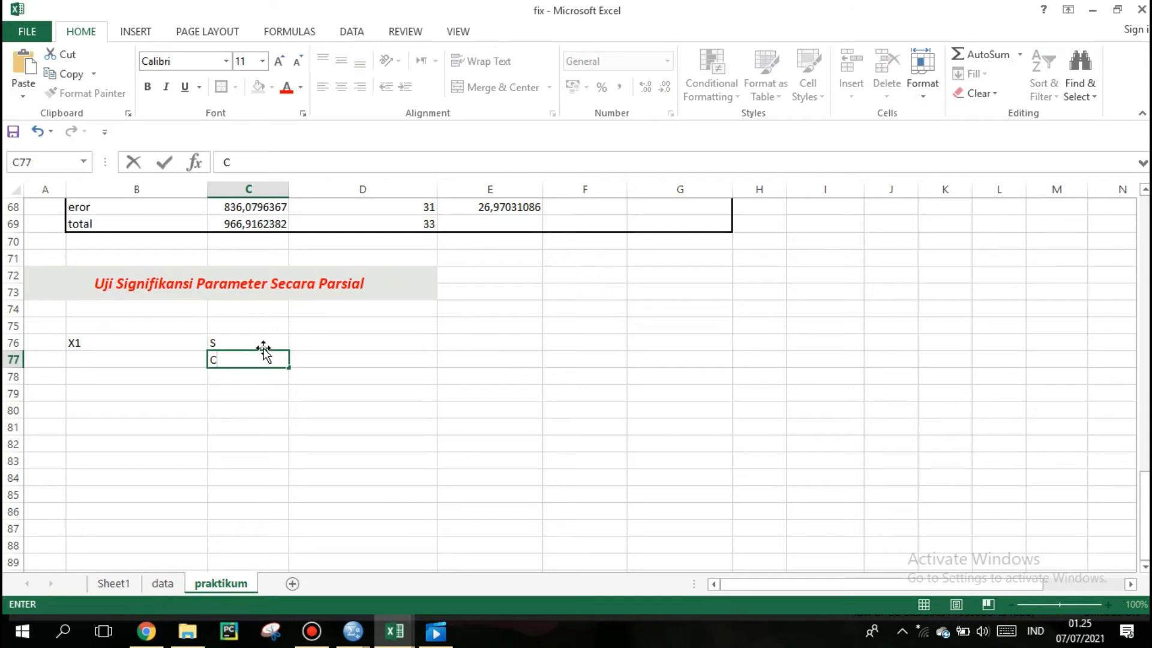
{"action": "type", "text": "11"}
Step: Enter the labels b1 in C78 and T hitung in C79 to complete the X1 block
{"action": "left_click", "coordinate": [255, 376]}
{"action": "type", "text": "B"}
{"action": "key", "text": "BackSpace"}
{"action": "type", "text": "b1"}
{"action": "key", "text": "ctrl+Return"}
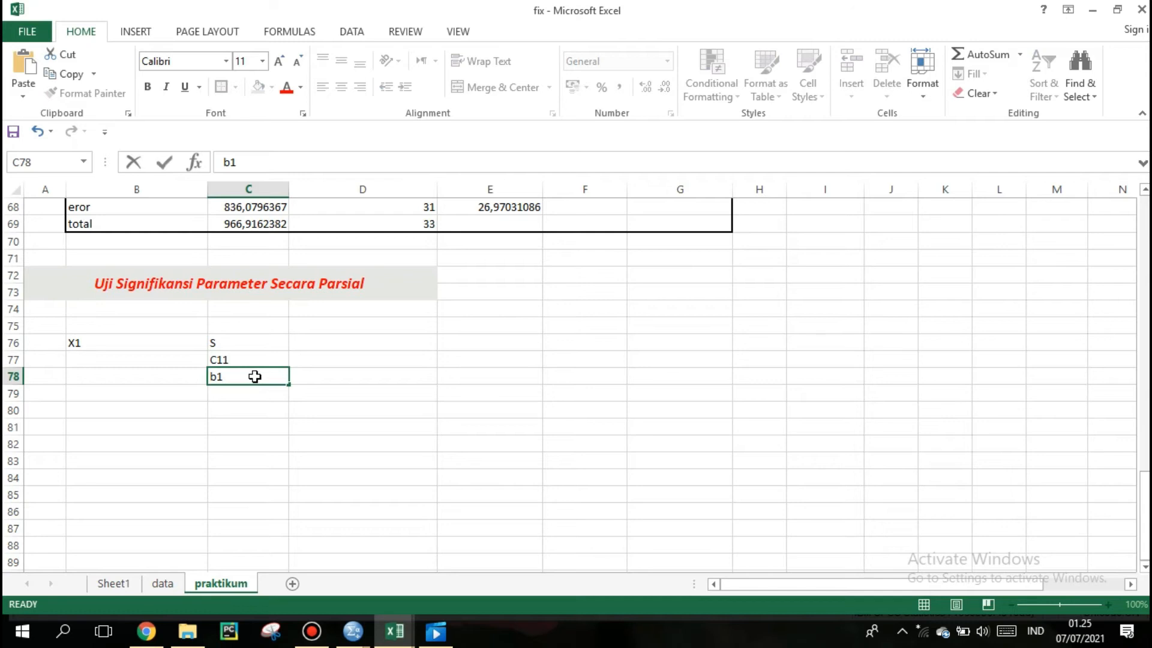
{"action": "key", "text": "Return"}
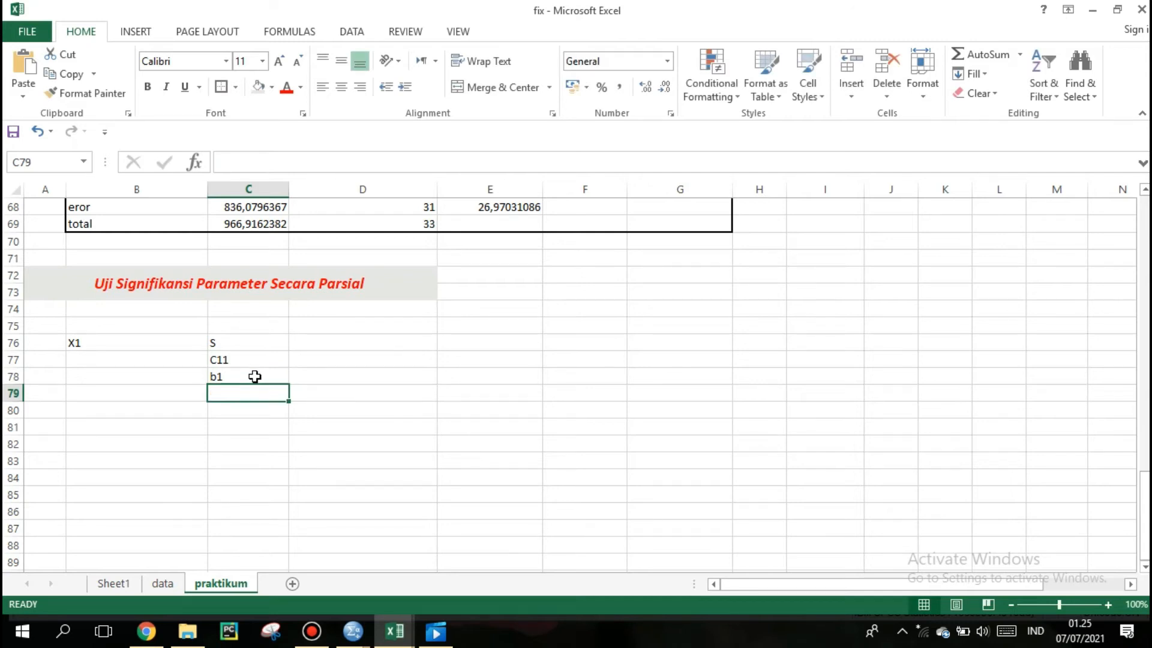
{"action": "type", "text": "T"}
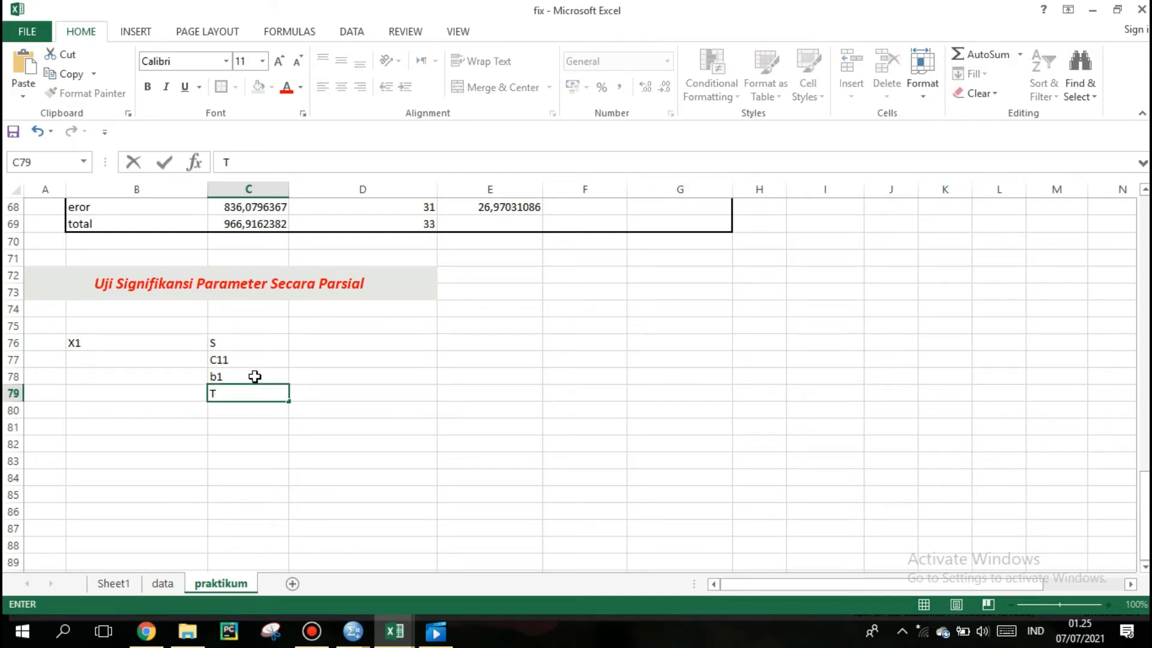
{"action": "type", "text": " hitung"}
Step: Enter the label X2 in B80 below the X1 block
{"action": "left_click", "coordinate": [135, 409]}
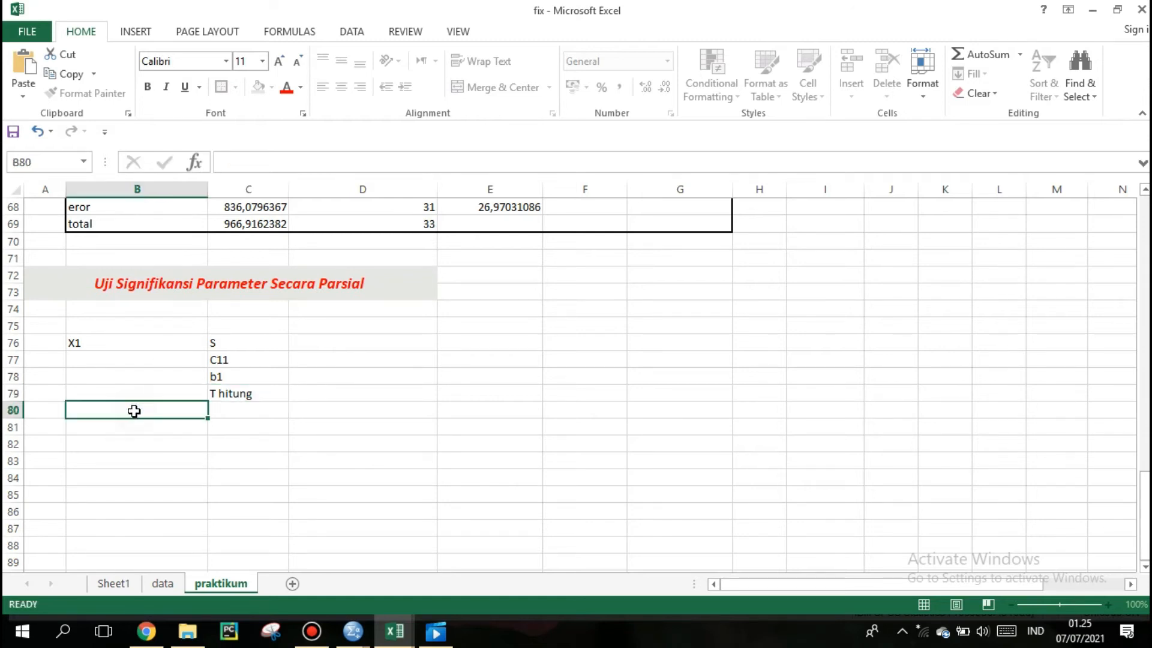
{"action": "type", "text": "X1"}
{"action": "key", "text": "BackSpace"}
{"action": "key", "text": "BackSpace"}
{"action": "type", "text": "X1"}
{"action": "key", "text": "BackSpace"}
{"action": "type", "text": "2"}
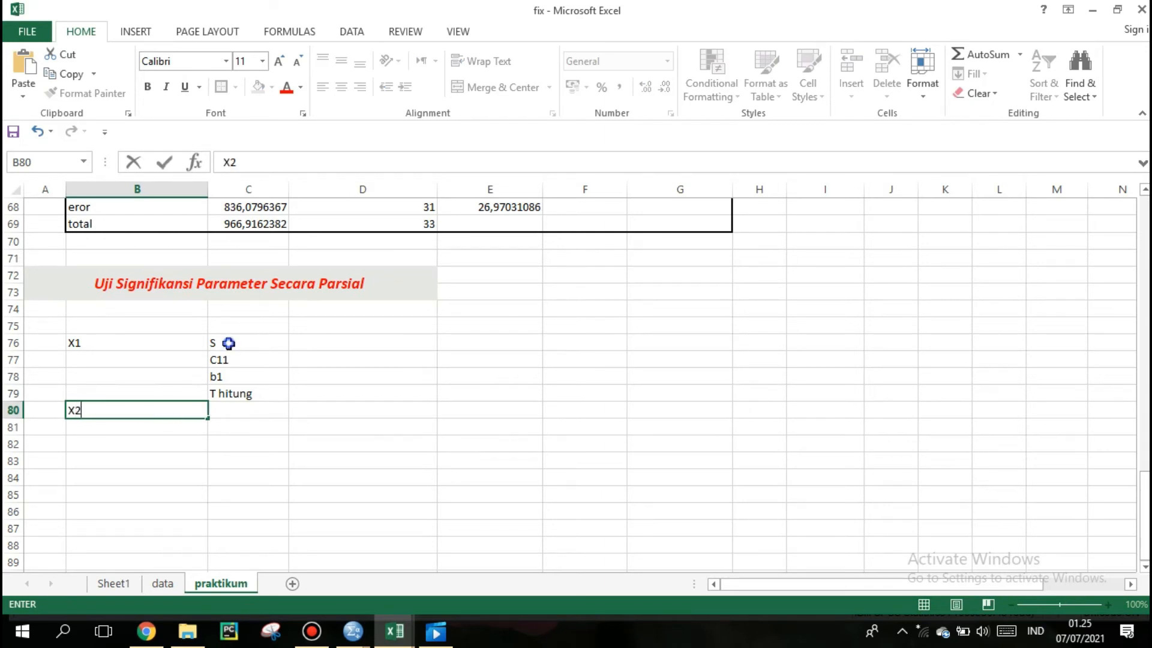
Step: Copy the X1 block's labels from C76:C79 into C80:C83 beside X2
{"action": "left_click_drag", "start_coordinate": [231, 342], "coordinate": [249, 393]}
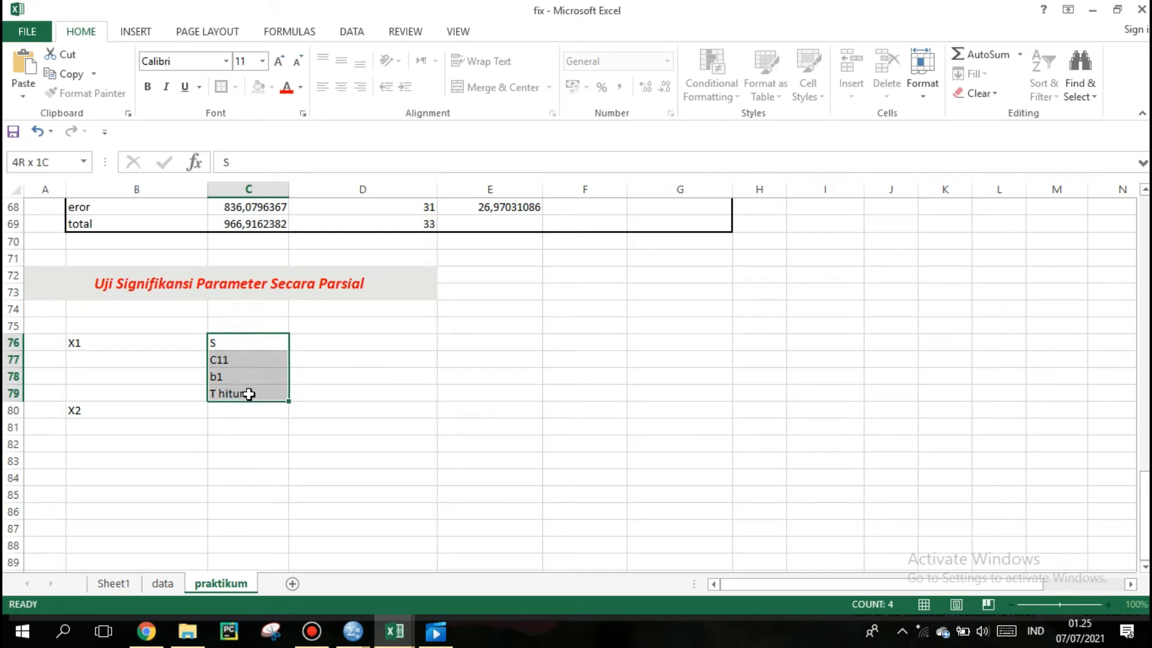
{"action": "left_click_drag", "start_coordinate": [249, 393], "coordinate": [249, 393]}
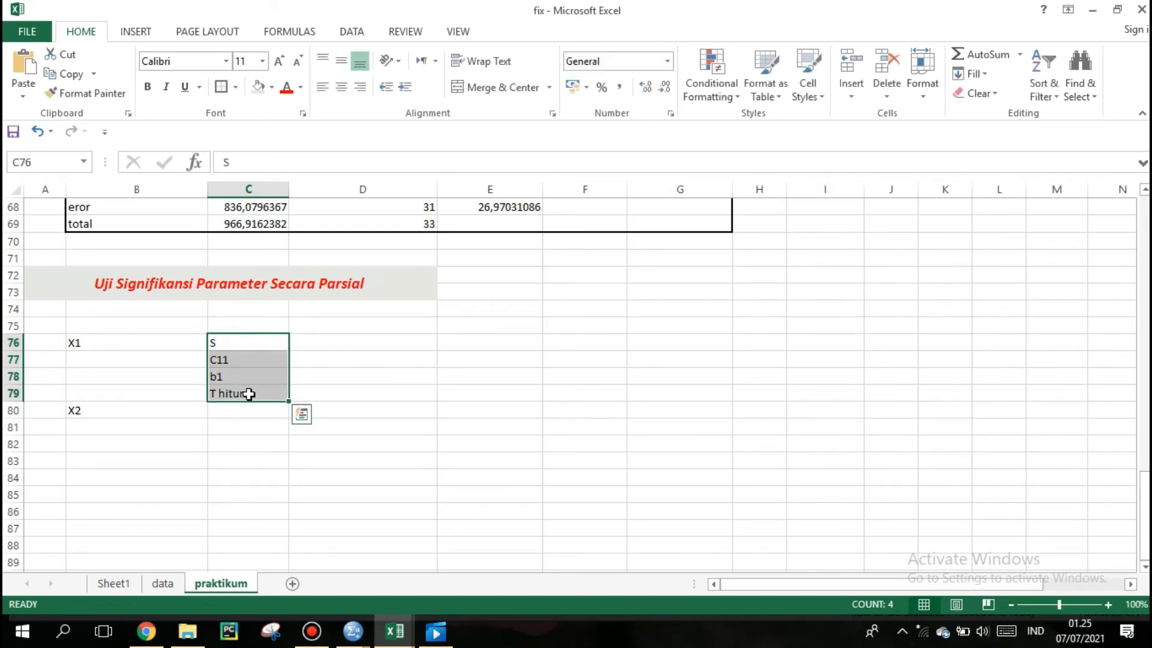
{"action": "key", "text": "ctrl+c"}
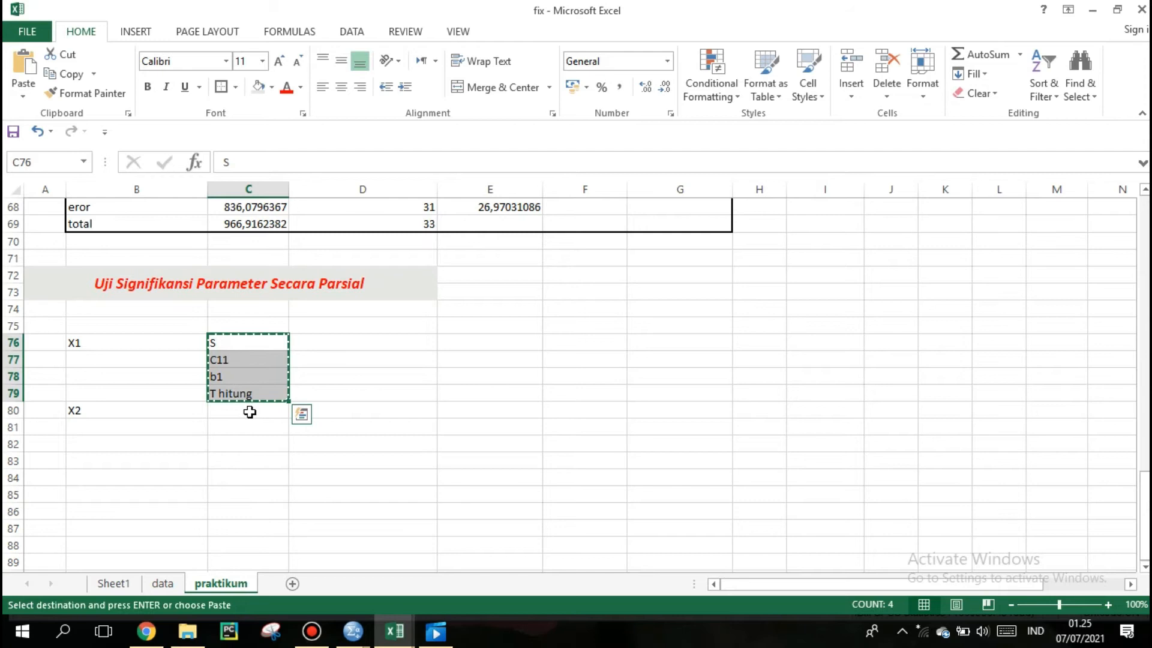
{"action": "left_click", "coordinate": [250, 411]}
{"action": "key", "text": "ctrl+v"}
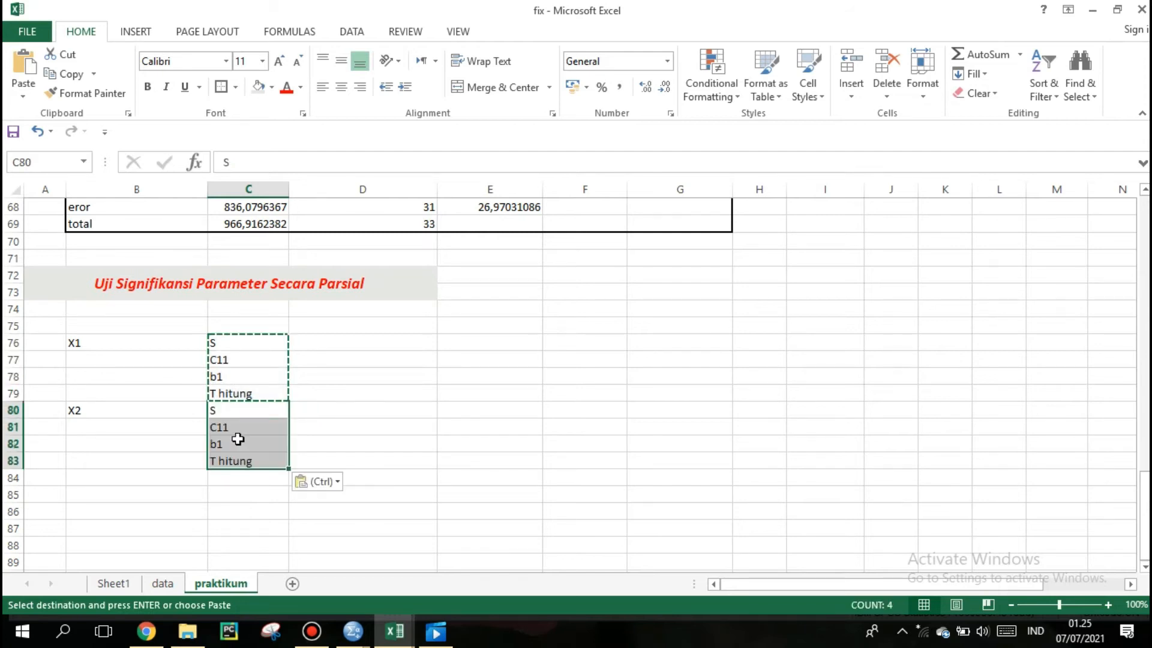
Step: Adapt the copied X2 labels, changing C82 to b2 and C81 to C22
{"action": "left_click", "coordinate": [238, 442]}
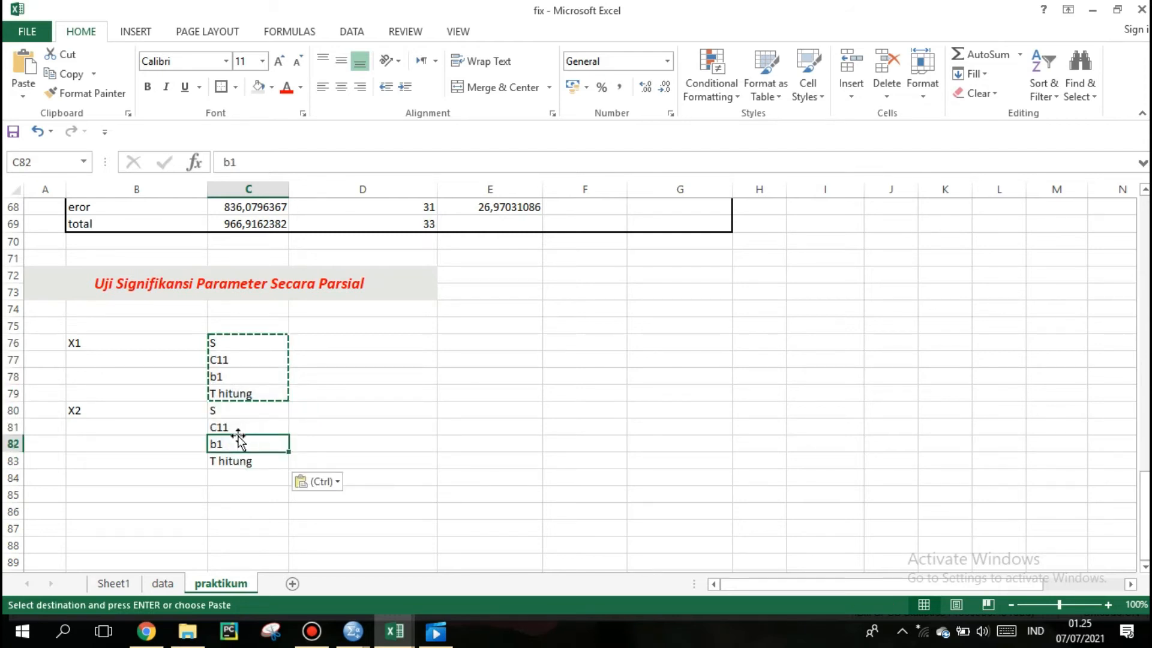
{"action": "left_click", "coordinate": [352, 162]}
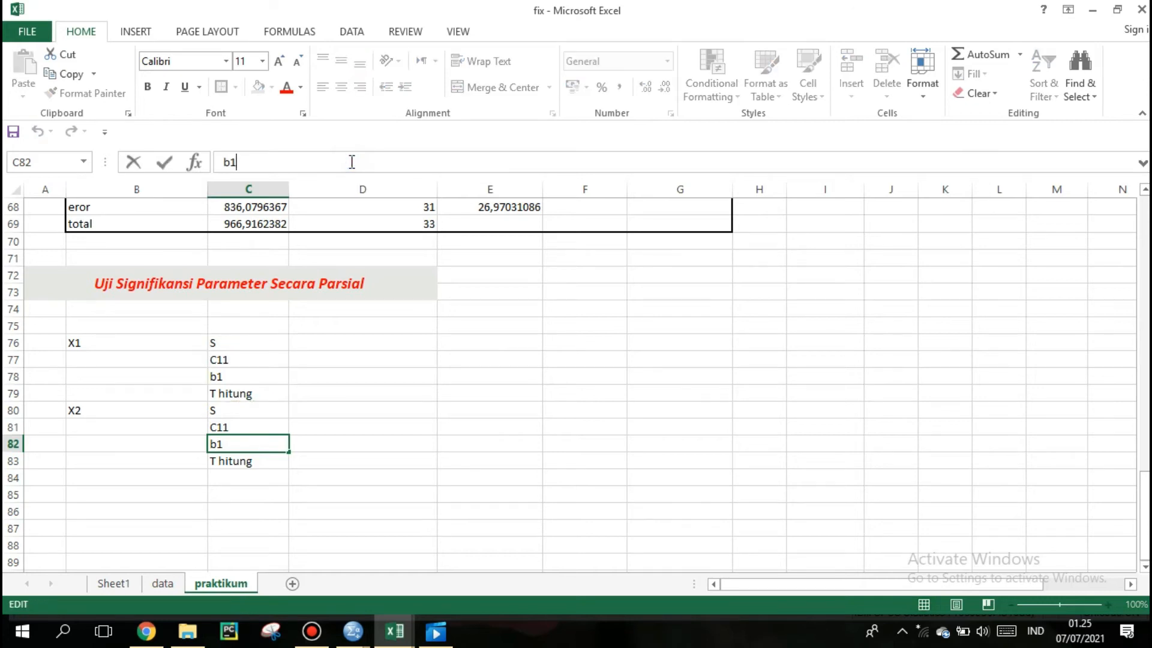
{"action": "key", "text": "BackSpace"}
{"action": "type", "text": "2"}
{"action": "left_click", "coordinate": [275, 426]}
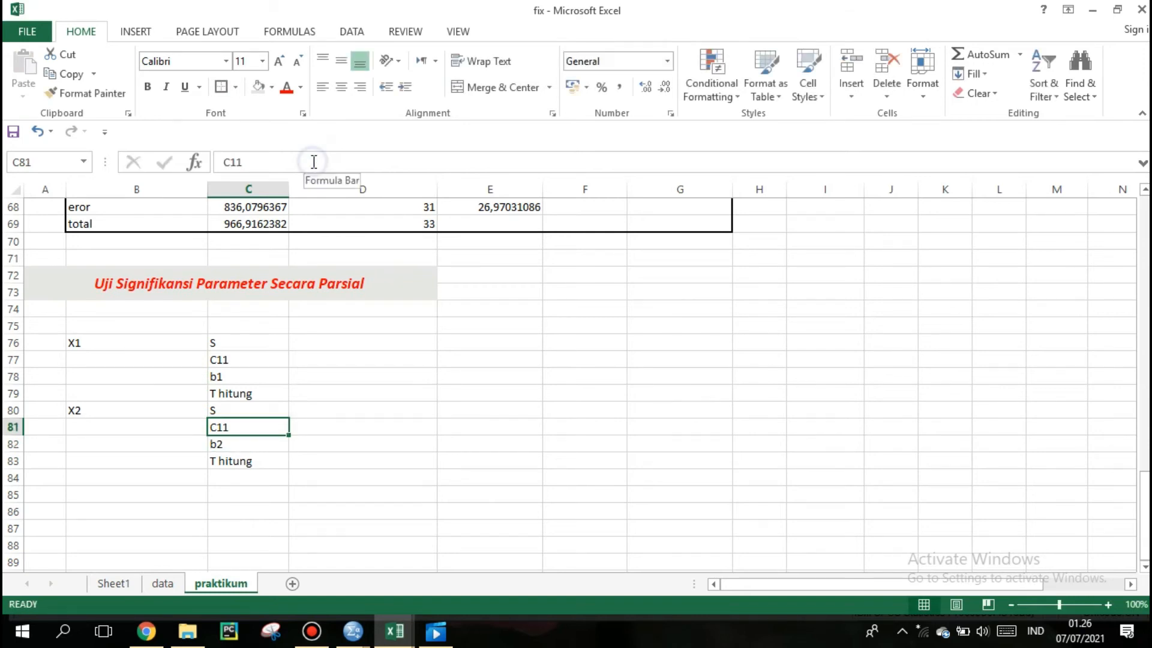
{"action": "left_click", "coordinate": [314, 162]}
{"action": "key", "text": "BackSpace"}
{"action": "key", "text": "BackSpace"}
{"action": "type", "text": "22"}
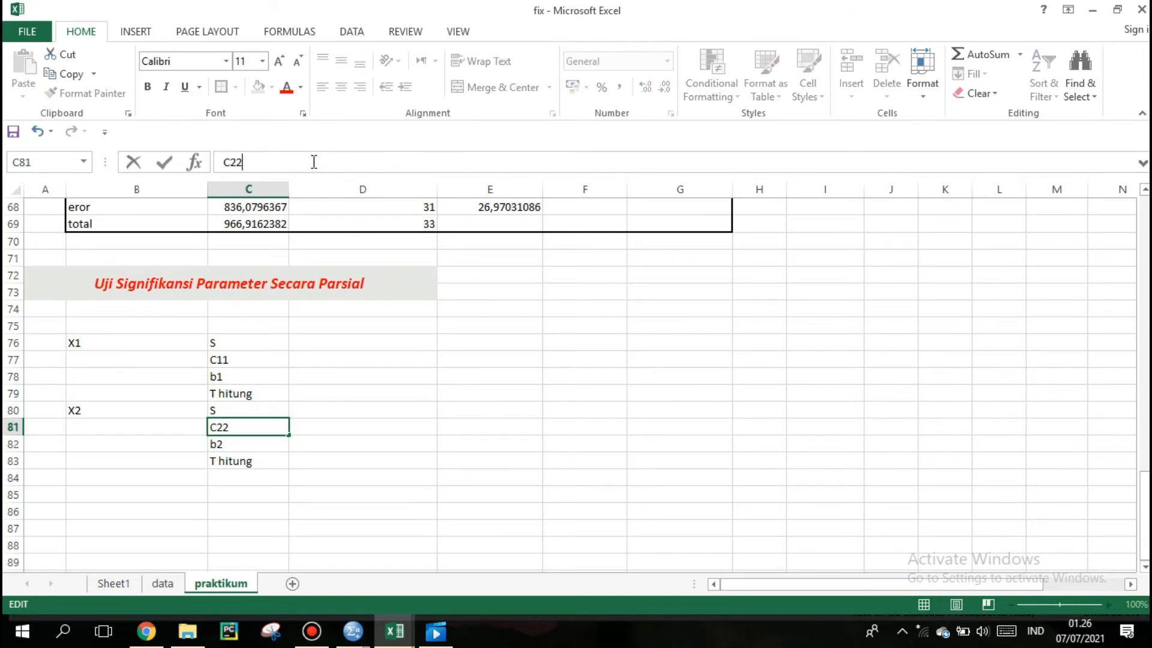
Step: Enter the label Konstanta in B84 below the X2 block
{"action": "left_click", "coordinate": [147, 480]}
{"action": "type", "text": "k"}
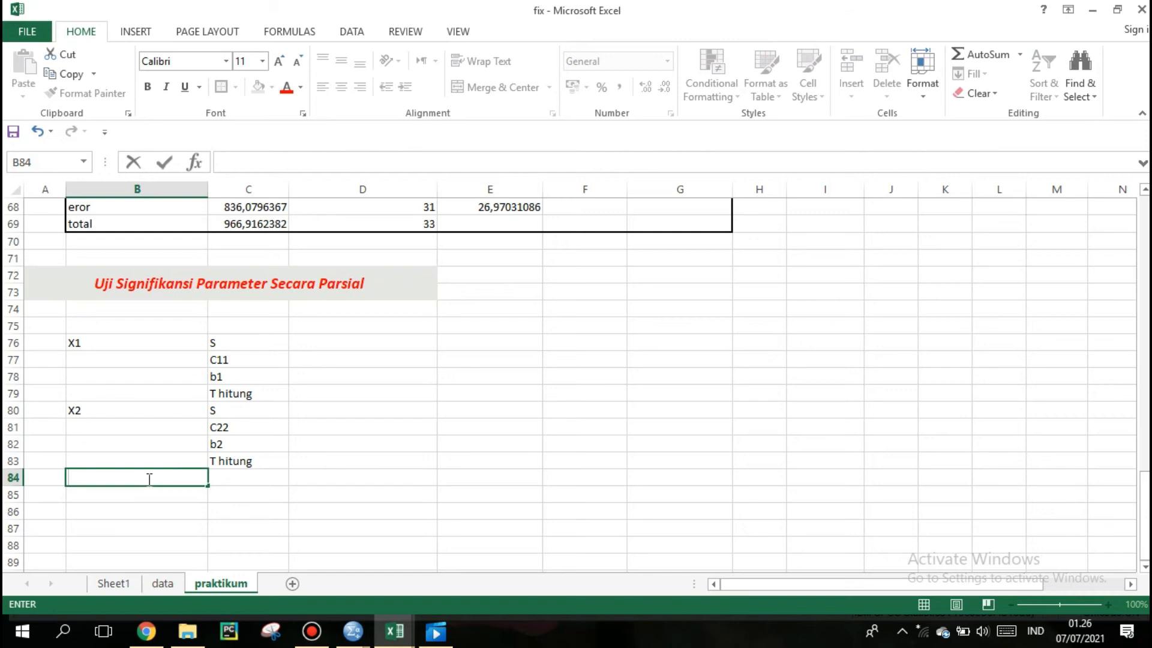
{"action": "key", "text": "BackSpace"}
{"action": "type", "text": "Konstanta"}
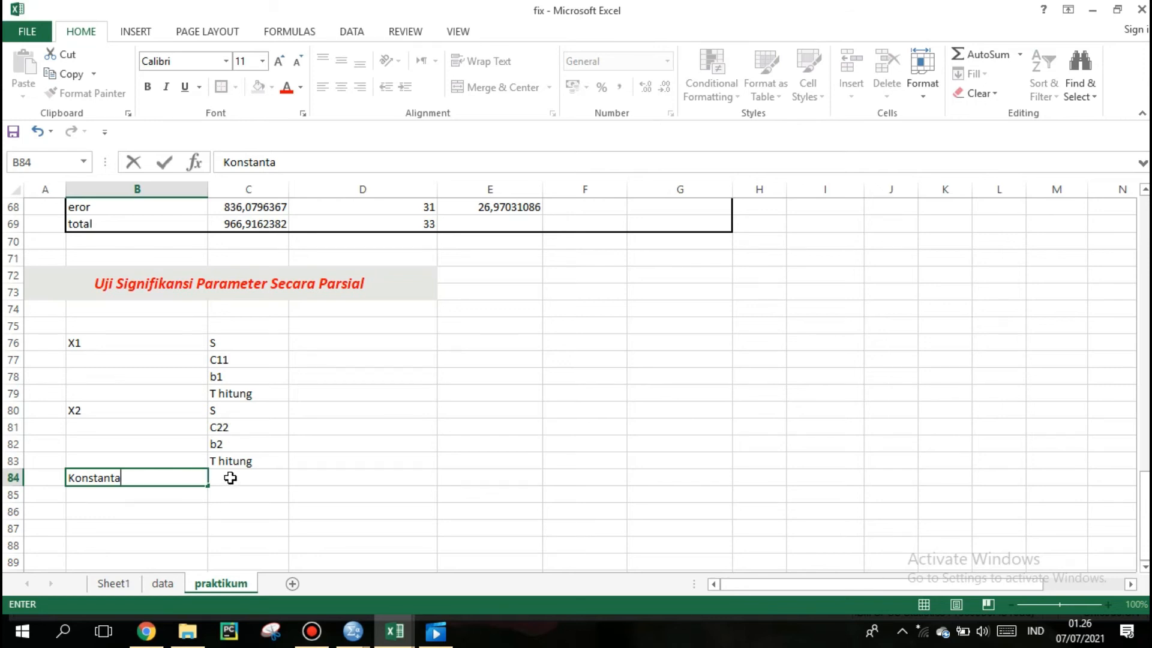
{"action": "left_click", "coordinate": [230, 478]}
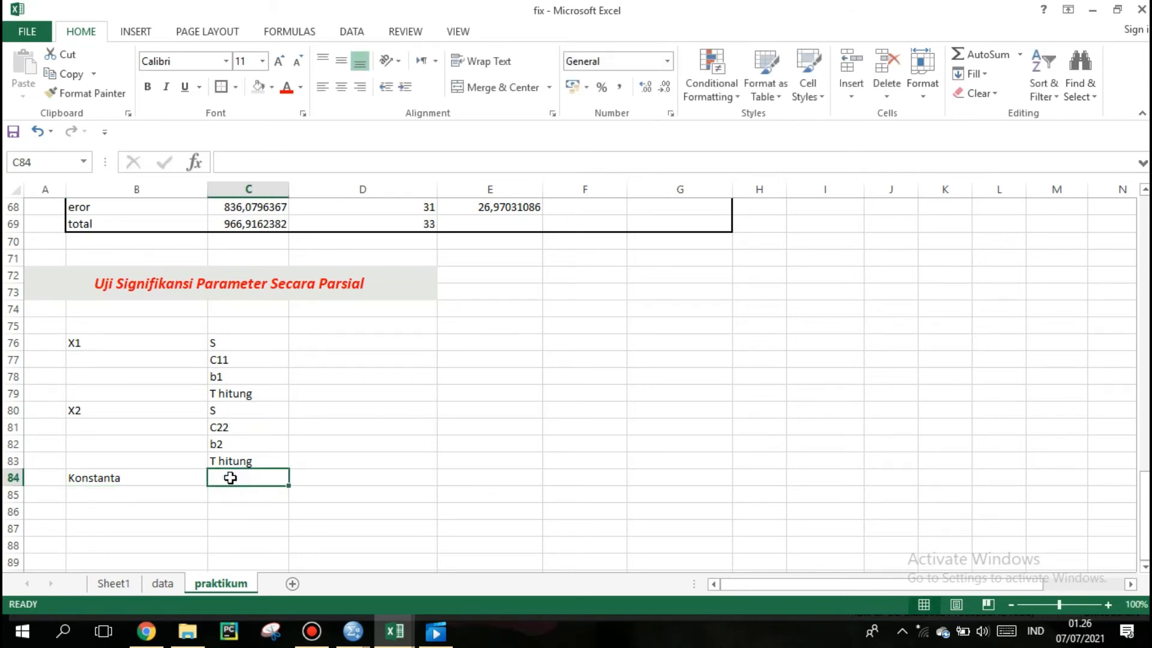
{"action": "left_click", "coordinate": [343, 161]}
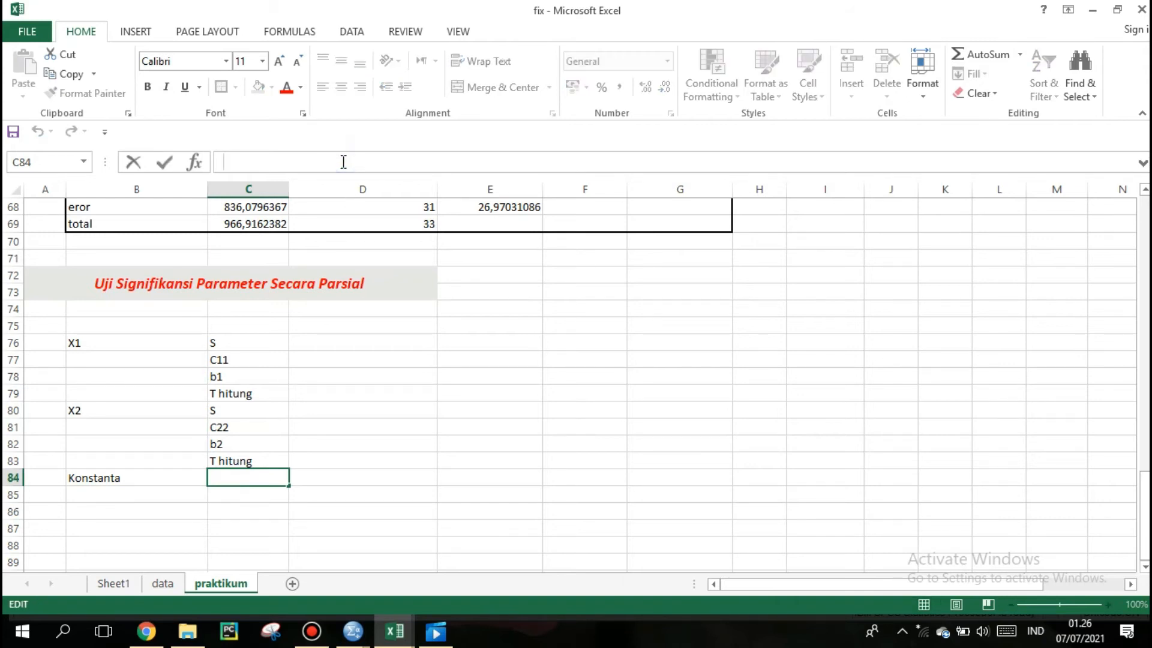
{"action": "left_click_drag", "start_coordinate": [216, 407], "coordinate": [237, 459]}
{"action": "key", "text": "ctrl+c"}
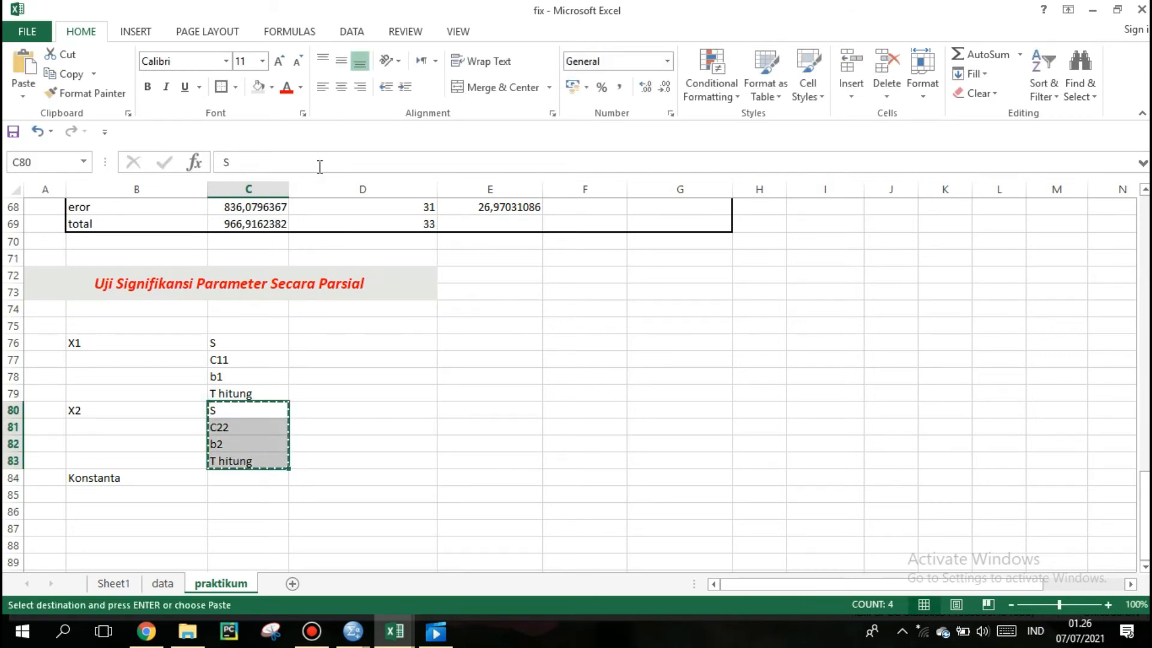
{"action": "left_click", "coordinate": [254, 478]}
{"action": "double_click", "coordinate": [255, 480]}
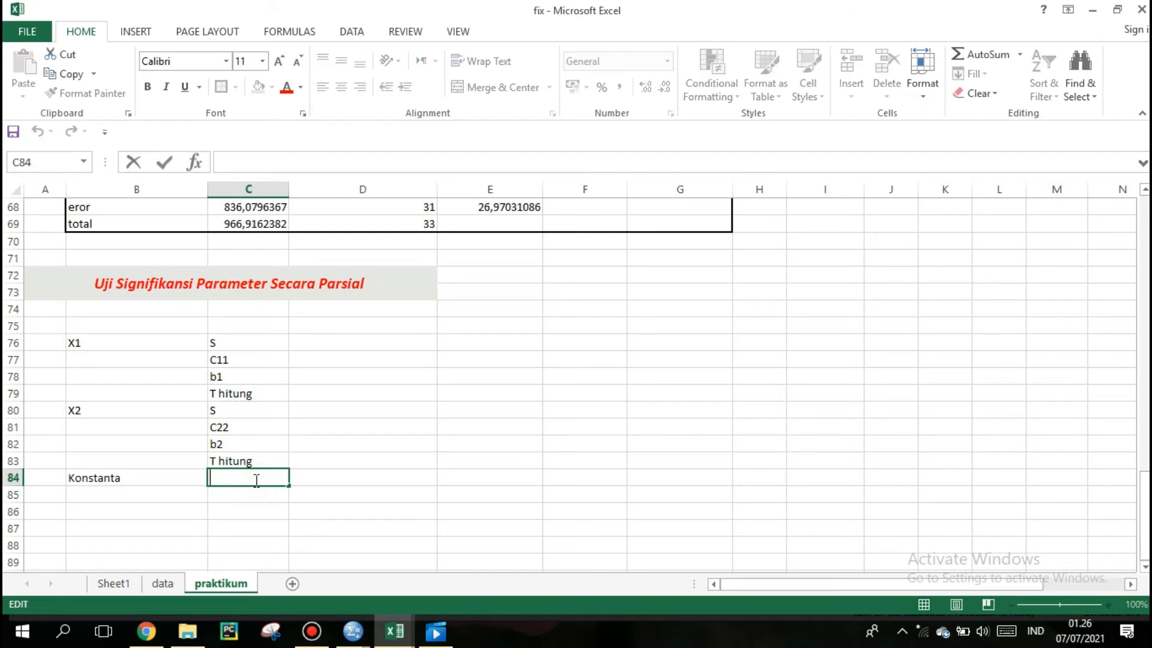
{"action": "left_click", "coordinate": [372, 490]}
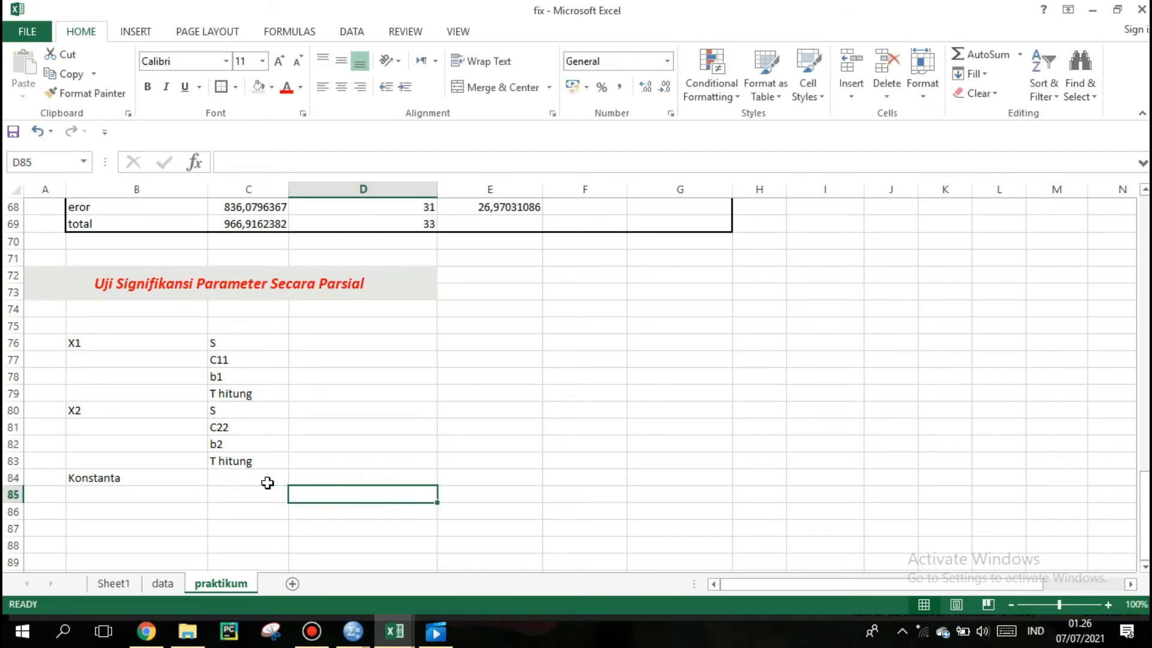
Step: Enter the labels S in C84 and C00 in C85 beside Konstanta
{"action": "left_click", "coordinate": [266, 480]}
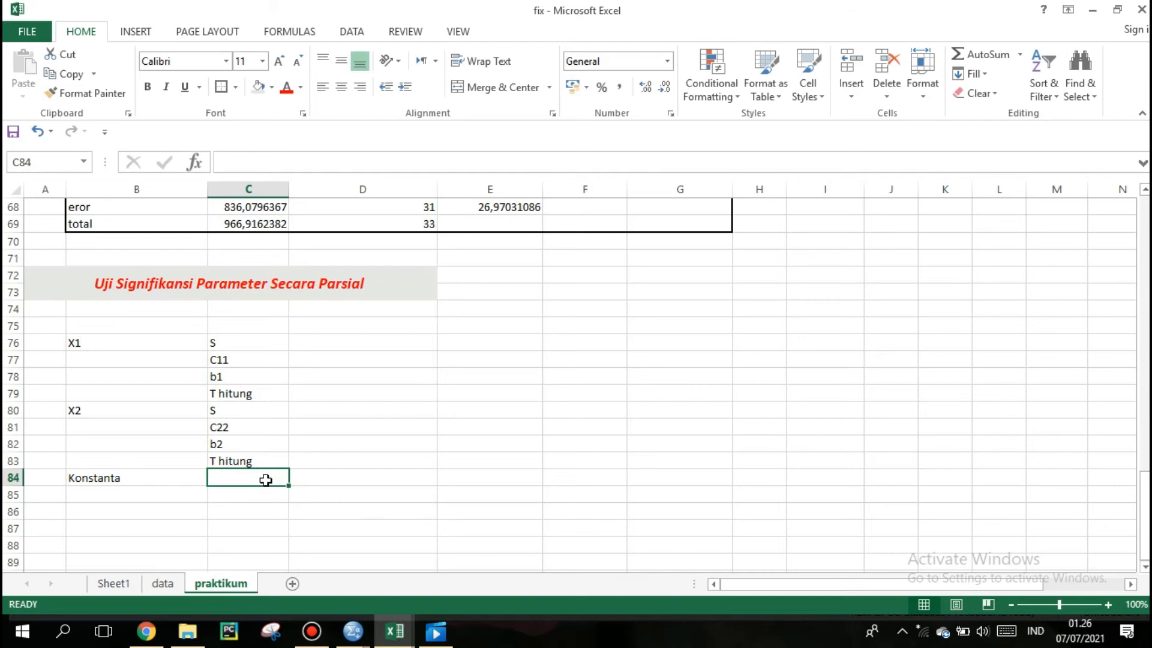
{"action": "type", "text": "S"}
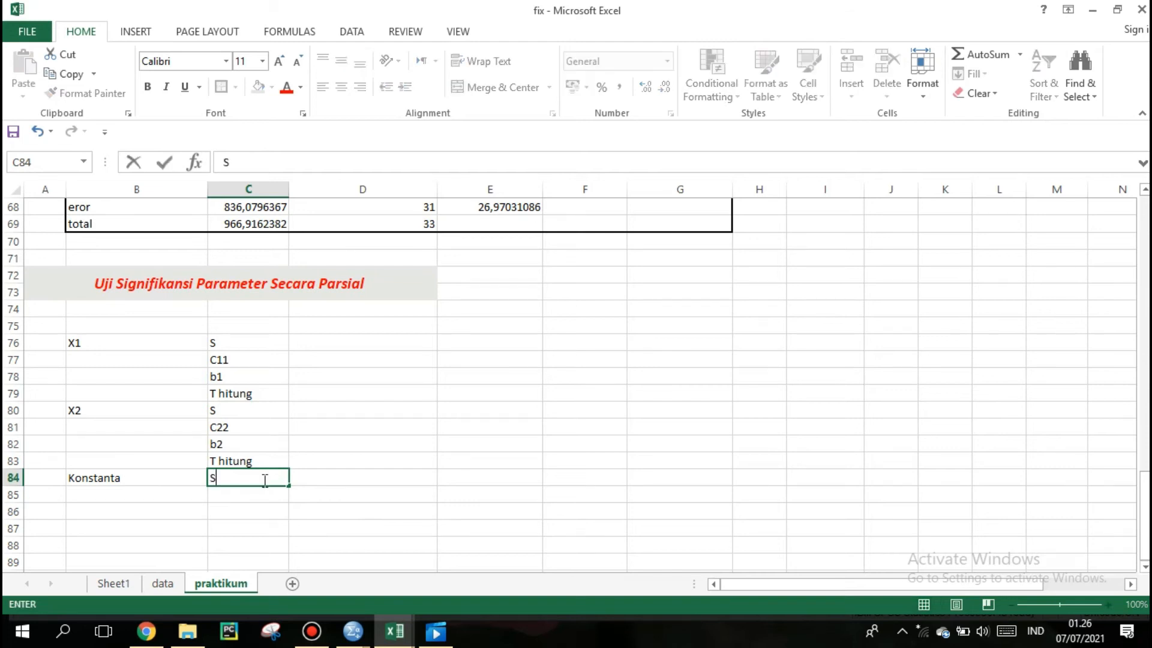
{"action": "key", "text": "Return"}
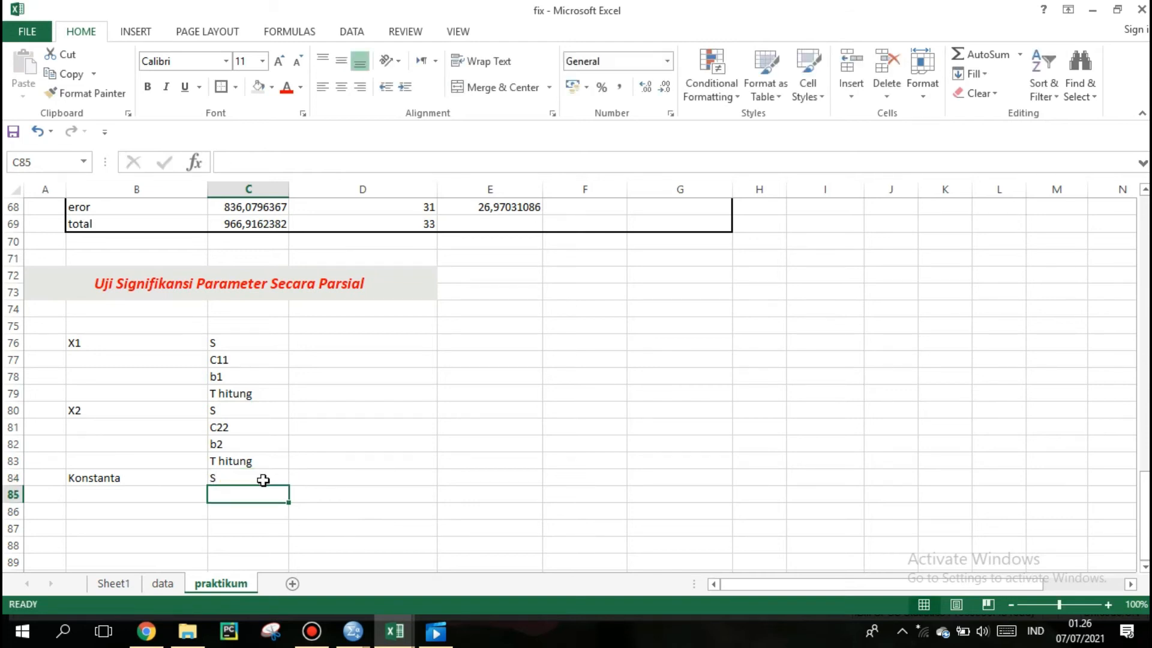
{"action": "type", "text": "c"}
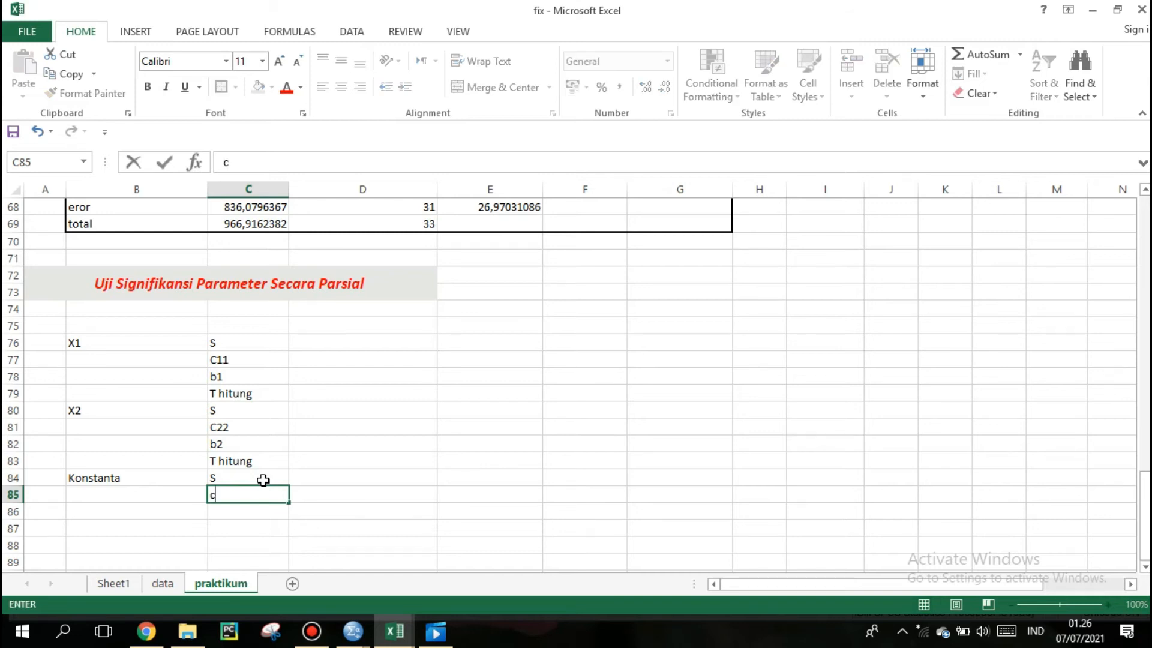
{"action": "key", "text": "BackSpace"}
{"action": "type", "text": "C00"}
{"action": "key", "text": "Return"}
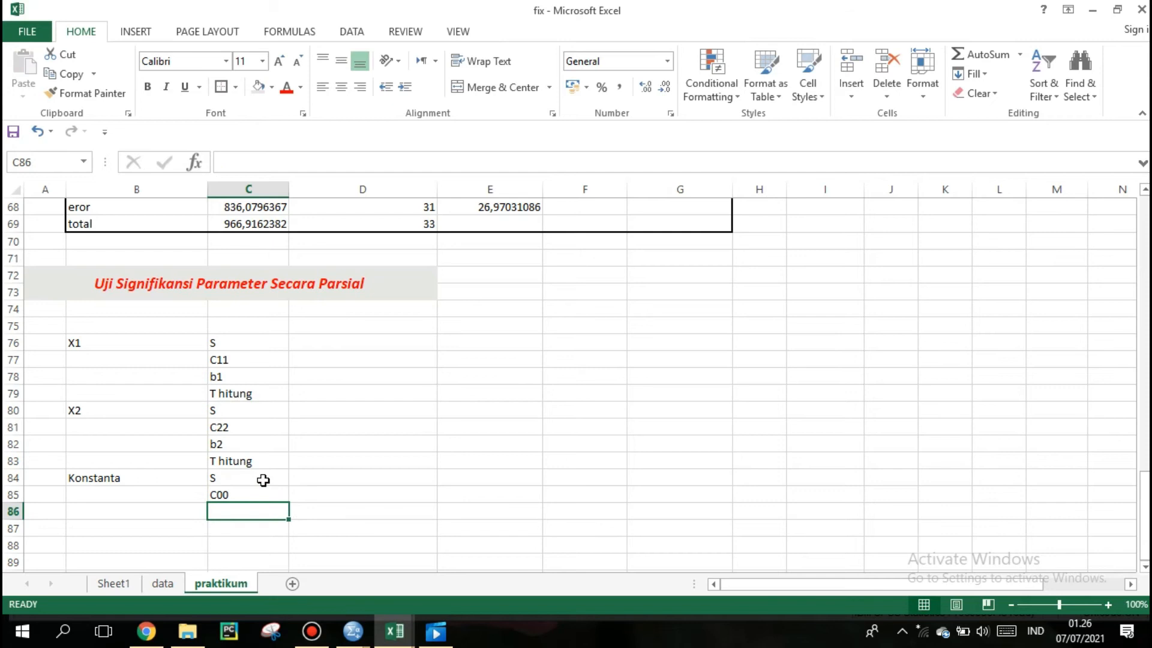
Step: Enter the labels b0 in C86 and T hitung in C87 to complete the Konstanta block
{"action": "key", "text": "Tab"}
{"action": "type", "text": "B"}
{"action": "key", "text": "BackSpace"}
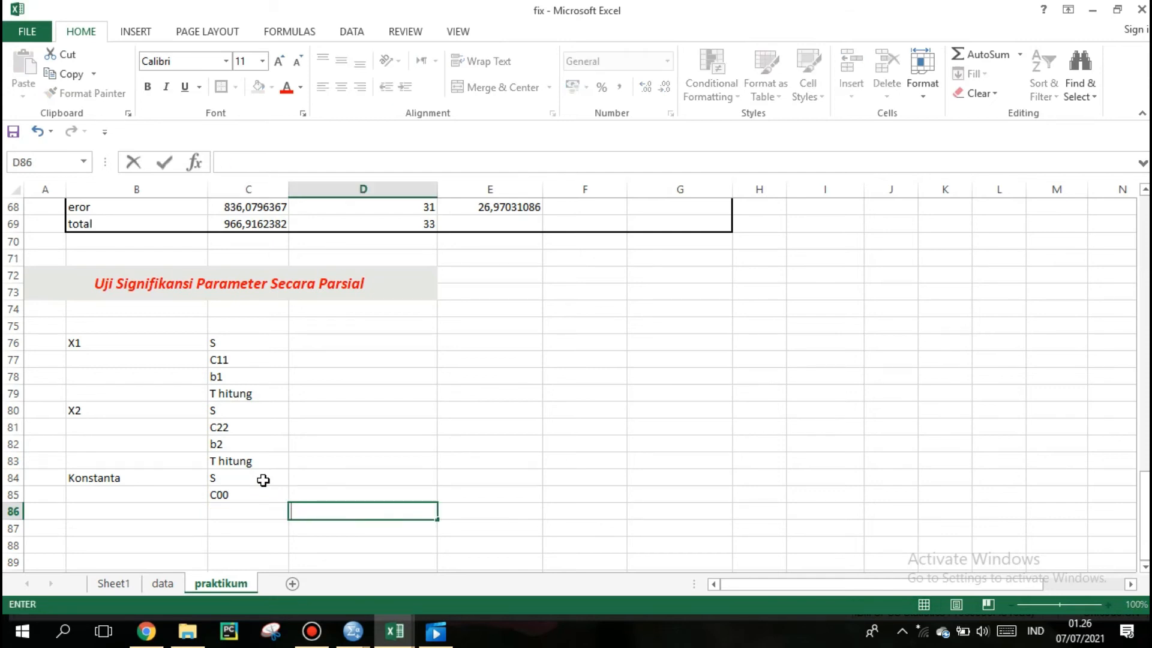
{"action": "key", "text": "Left"}
{"action": "type", "text": "B"}
{"action": "key", "text": "BackSpace"}
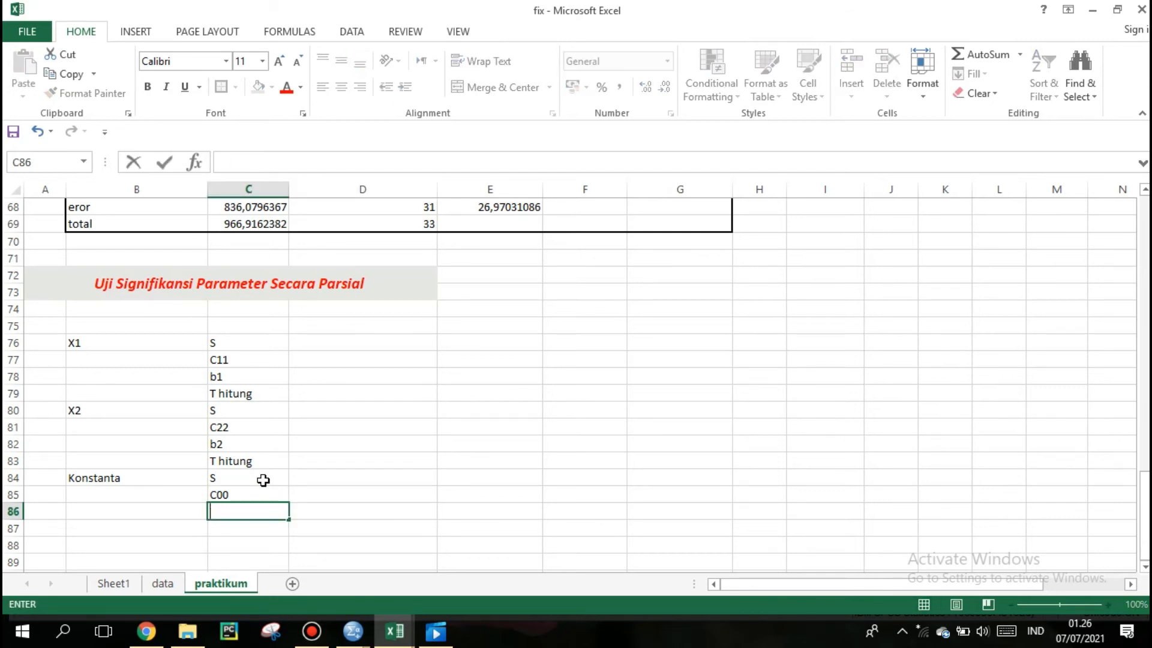
{"action": "type", "text": "b0"}
{"action": "key", "text": "Return"}
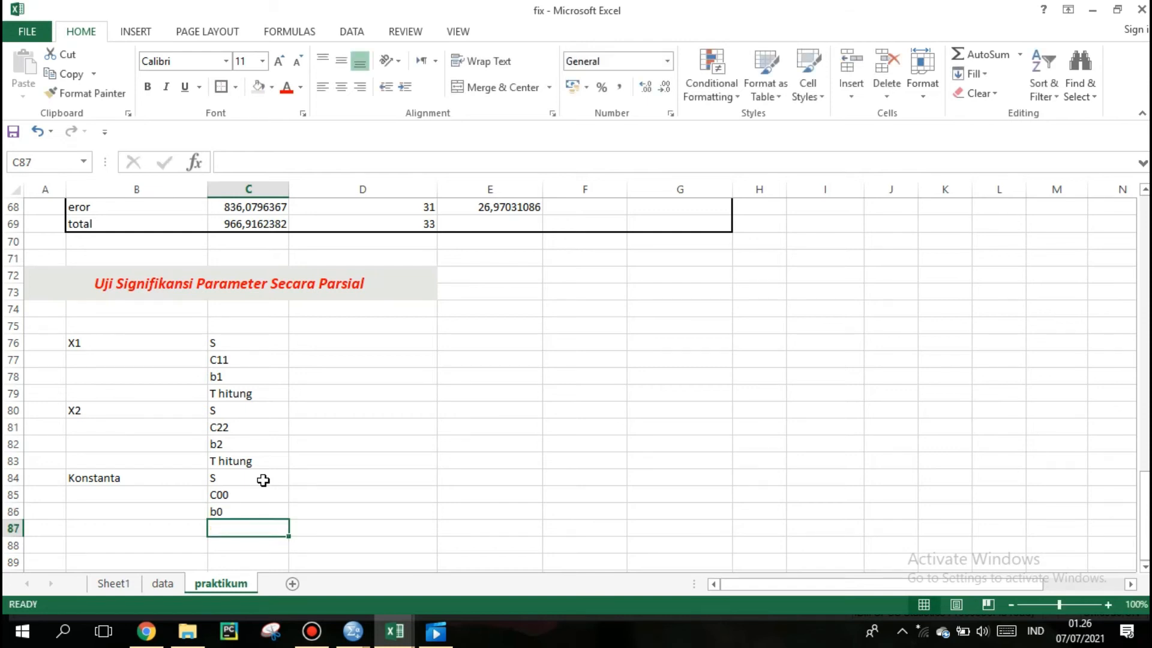
{"action": "type", "text": "T"}
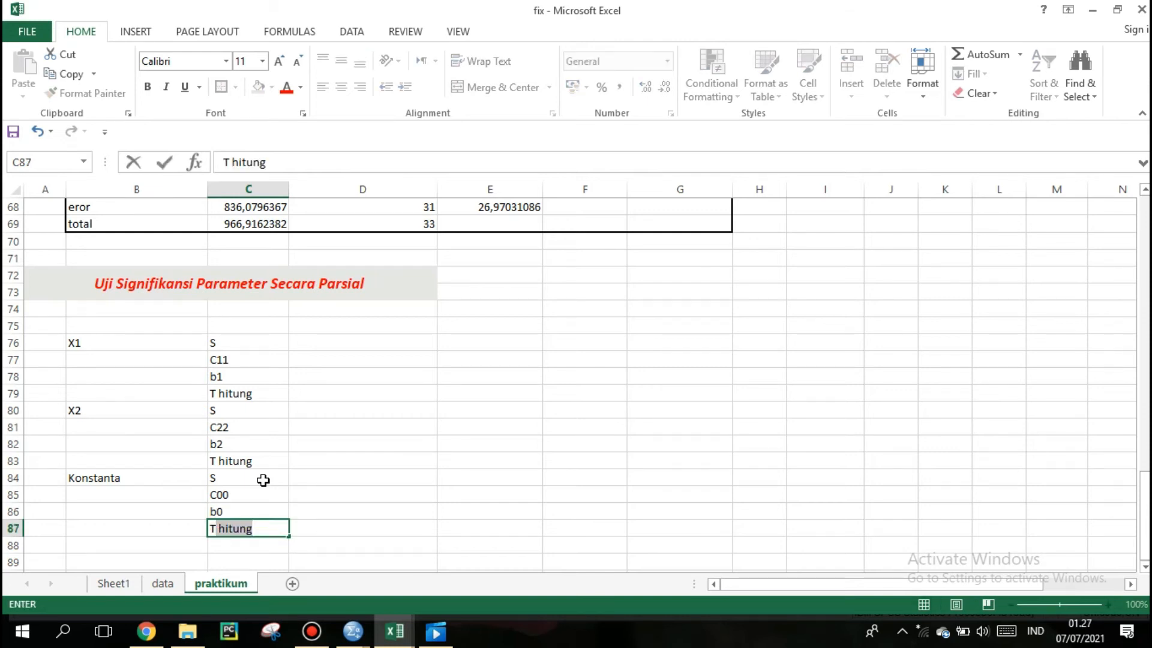
{"action": "key", "text": "Return"}
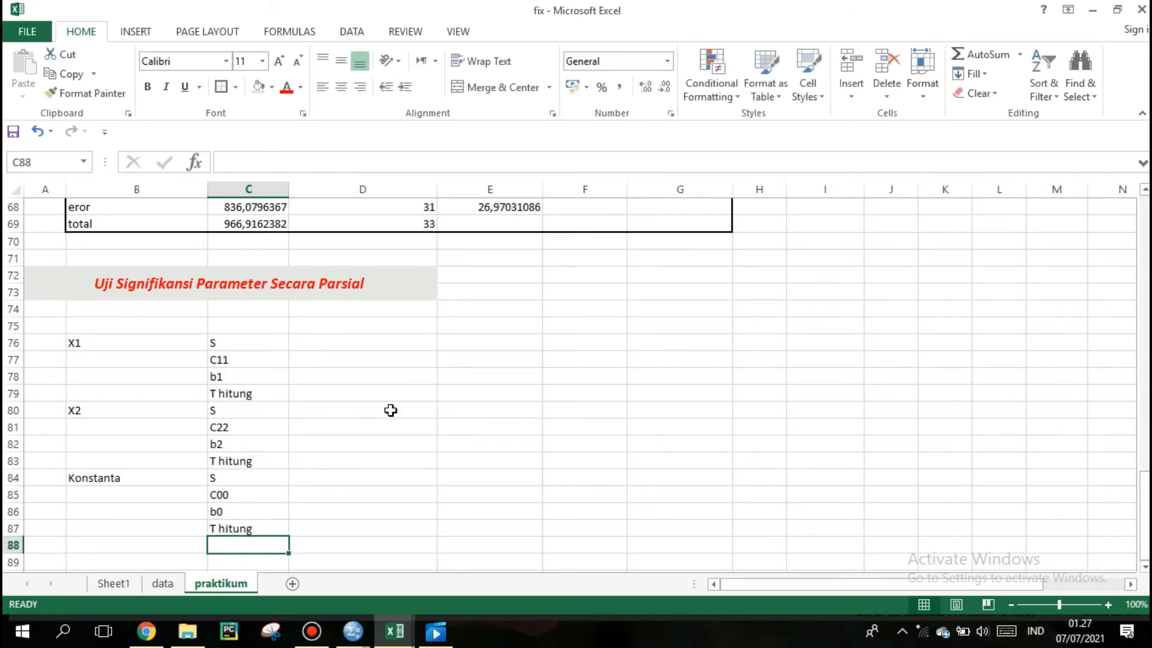
Step: Enter the labels SE koef in E77 and P-Value in E79 for the X1 block
{"action": "left_click", "coordinate": [463, 359]}
{"action": "type", "text": "s"}
{"action": "key", "text": "BackSpace"}
{"action": "type", "text": "SE koef"}
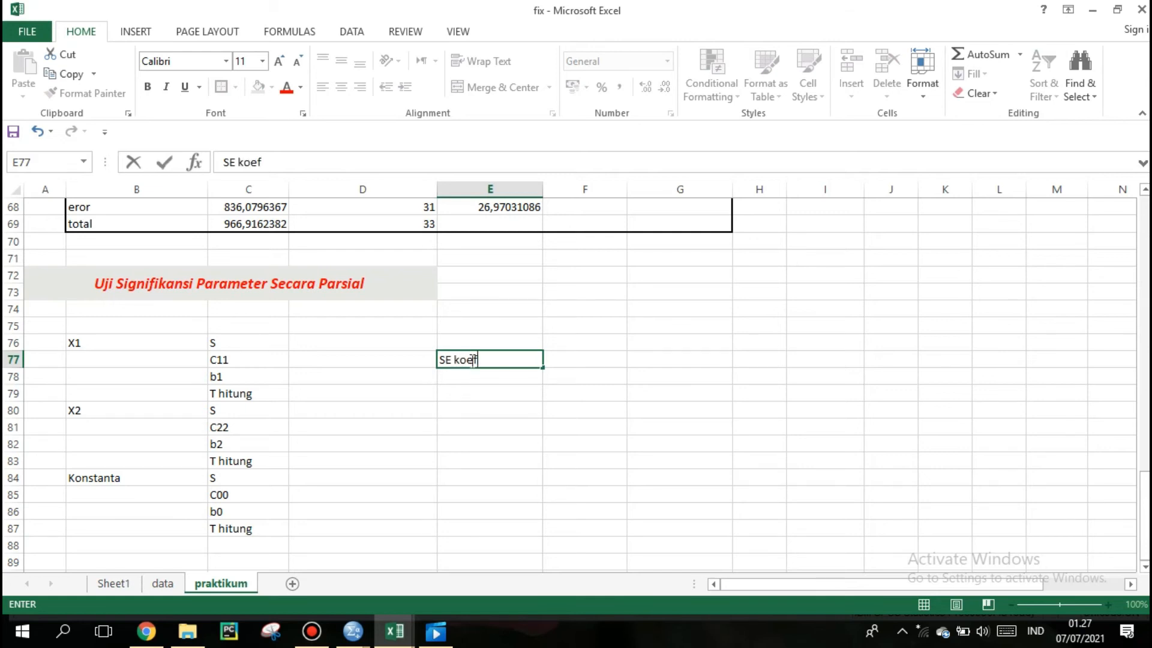
{"action": "left_click", "coordinate": [478, 397]}
{"action": "type", "text": "P"}
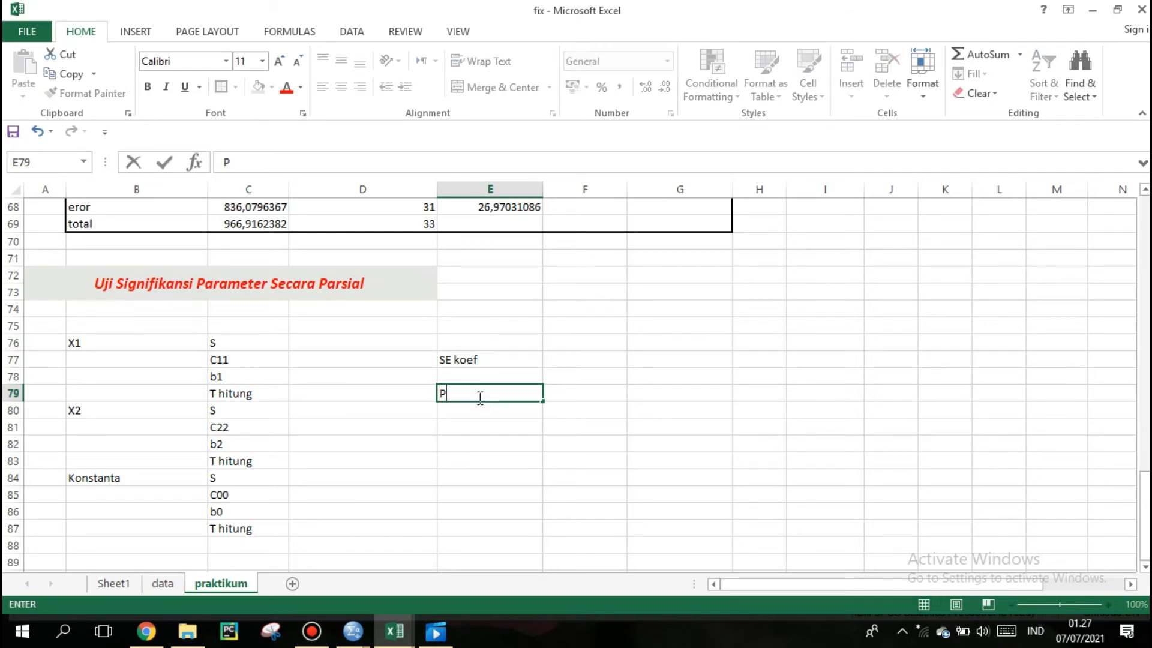
{"action": "type", "text": "-Value"}
Step: Copy the SE koef and P-Value labels from E77:E79 to E81:E83 for X2 and E85:E87 for Konstanta
{"action": "left_click", "coordinate": [446, 359]}
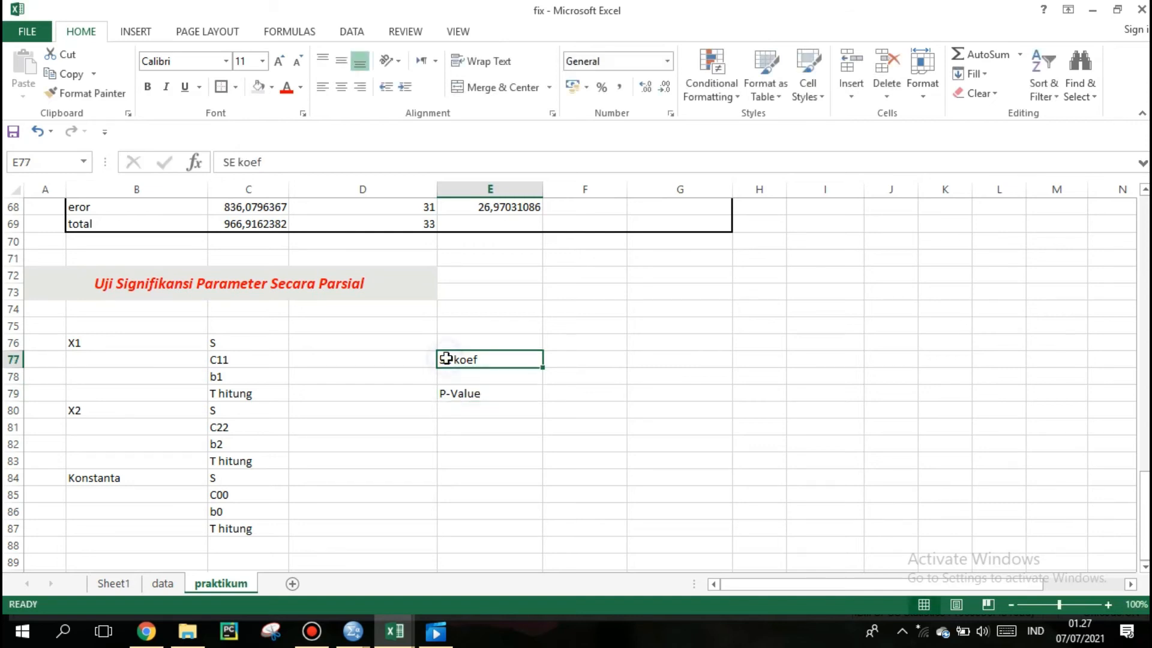
{"action": "key", "text": "ctrl+c"}
{"action": "left_click_drag", "start_coordinate": [490, 361], "coordinate": [486, 396]}
{"action": "key", "text": "ctrl+c"}
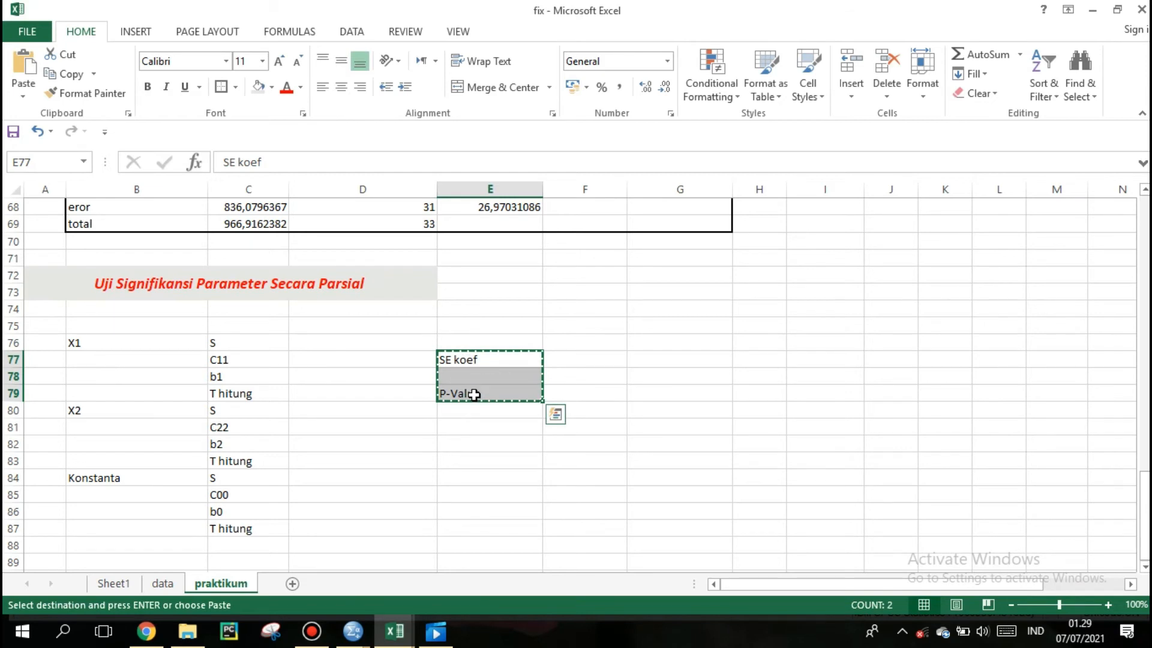
{"action": "left_click", "coordinate": [460, 427]}
{"action": "left_click_drag", "start_coordinate": [462, 441], "coordinate": [467, 459]}
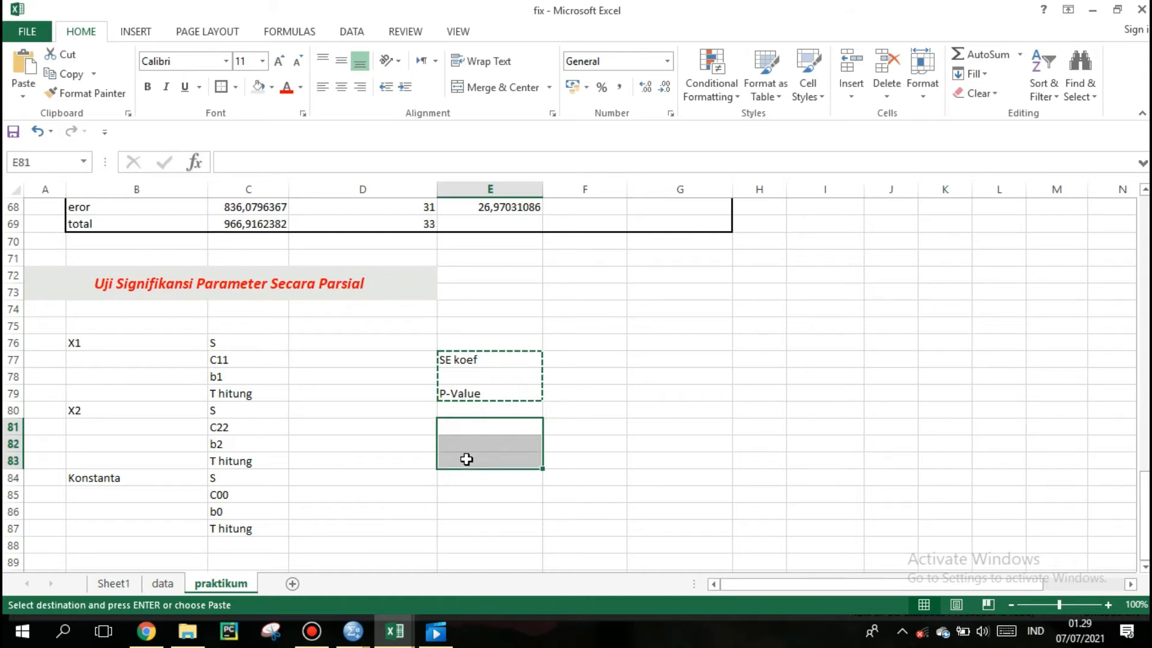
{"action": "key", "text": "ctrl+v"}
{"action": "left_click", "coordinate": [466, 494]}
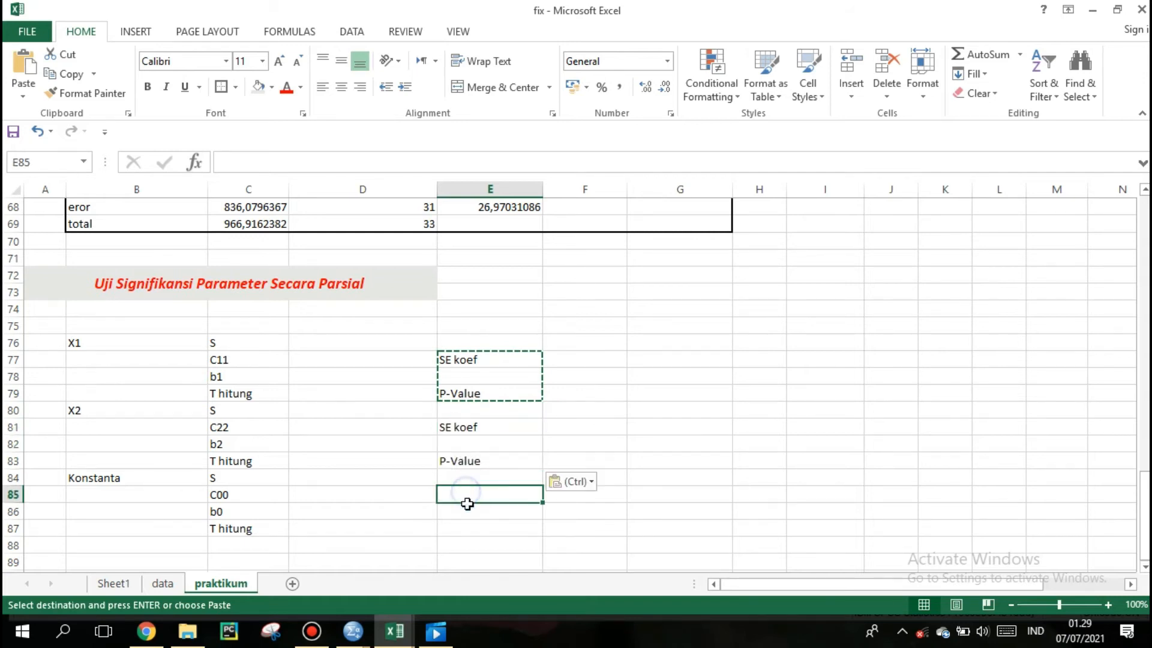
{"action": "left_click_drag", "start_coordinate": [467, 504], "coordinate": [468, 522]}
{"action": "key", "text": "ctrl+v"}
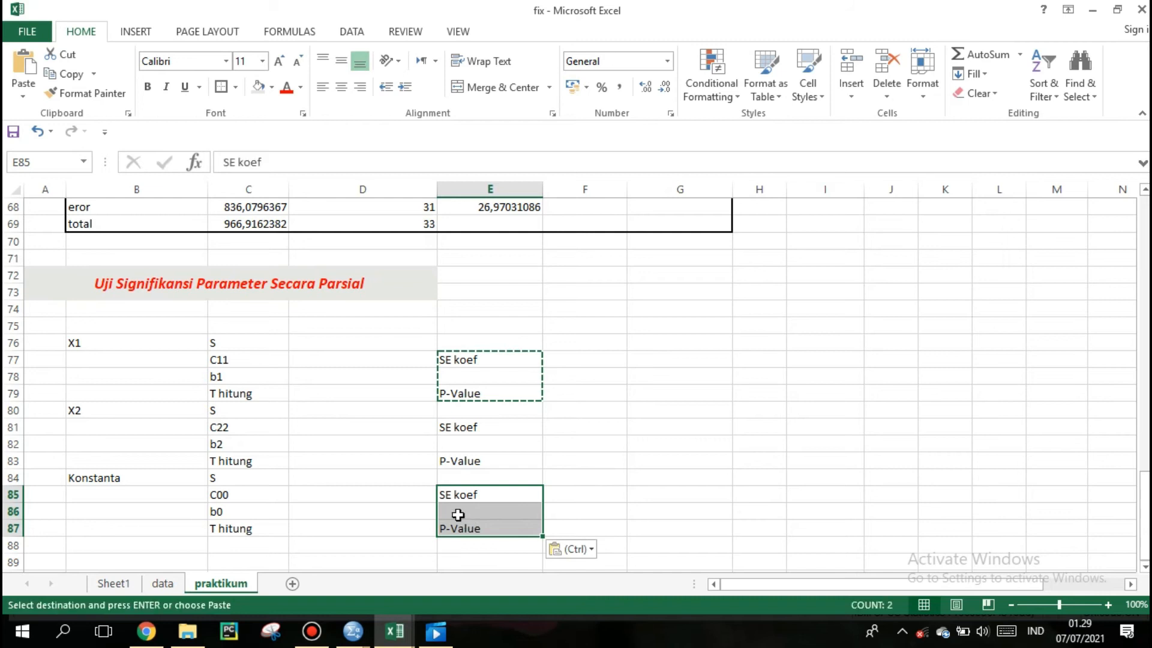
{"action": "left_click", "coordinate": [317, 343]}
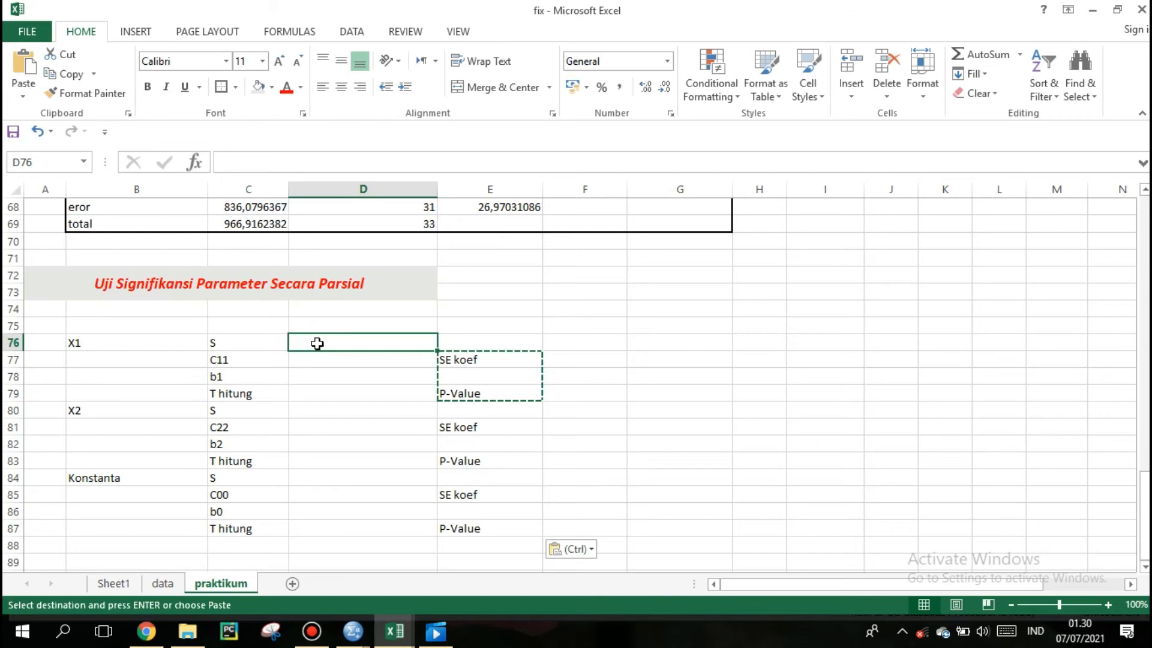
{"action": "key", "text": "ctrl+v"}
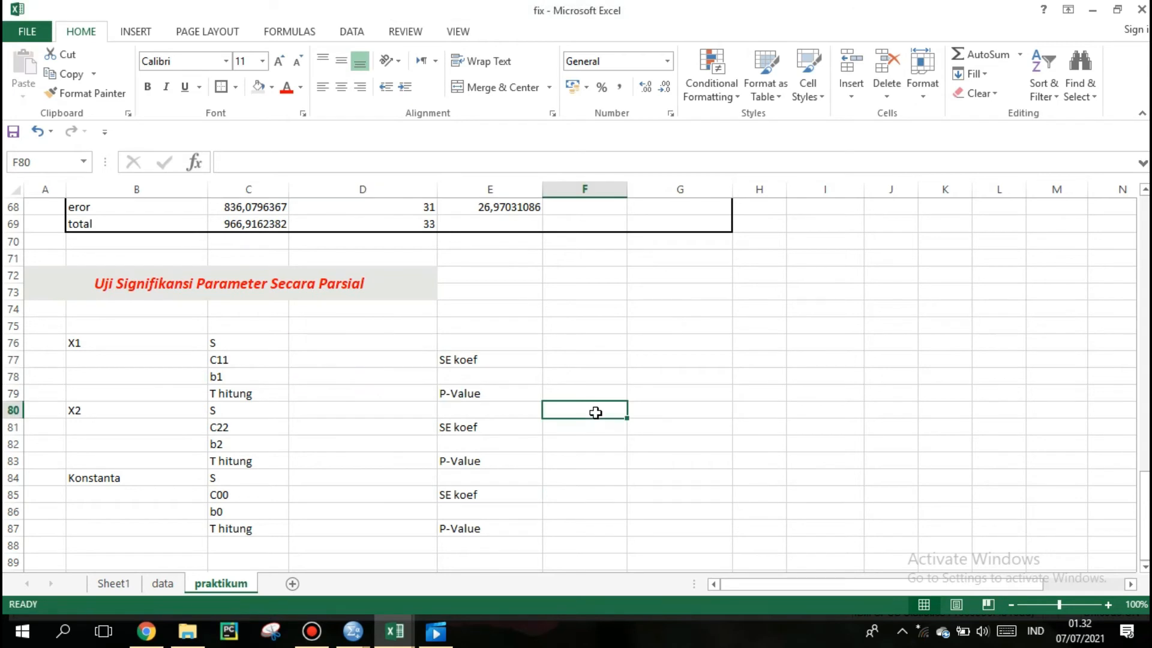
Step: Enter n with the value 34 in L38:M38 and k with the value 2 in L39:M39
{"action": "left_click_drag", "start_coordinate": [761, 582], "coordinate": [1112, 336]}
{"action": "left_click", "coordinate": [598, 408]}
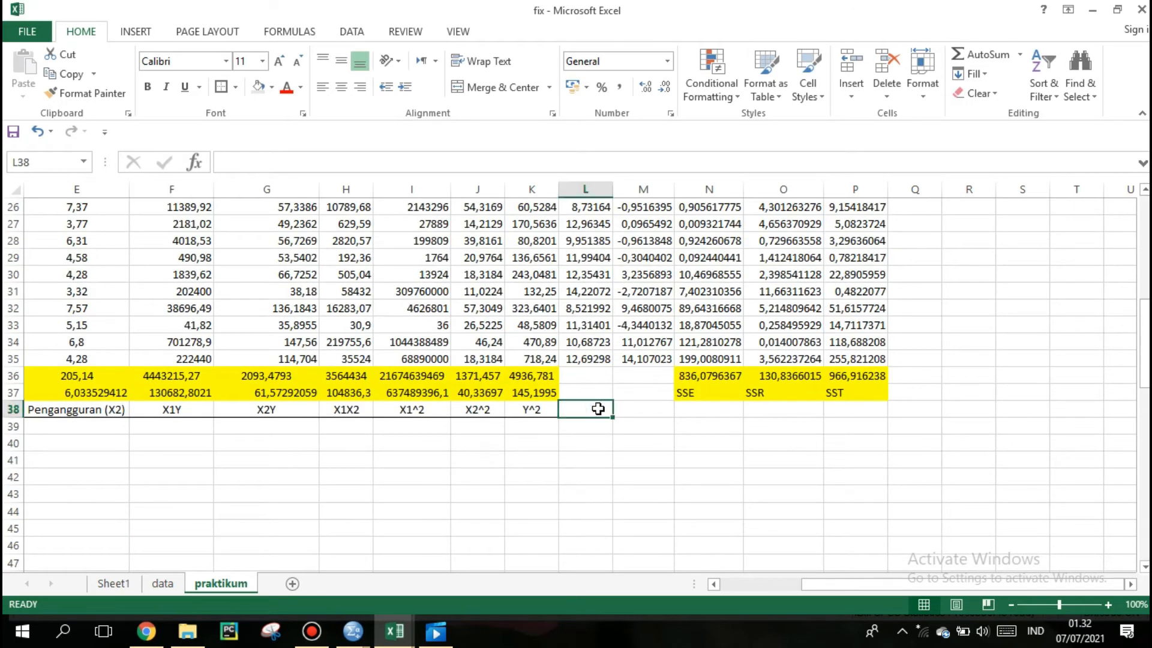
{"action": "type", "text": "n"}
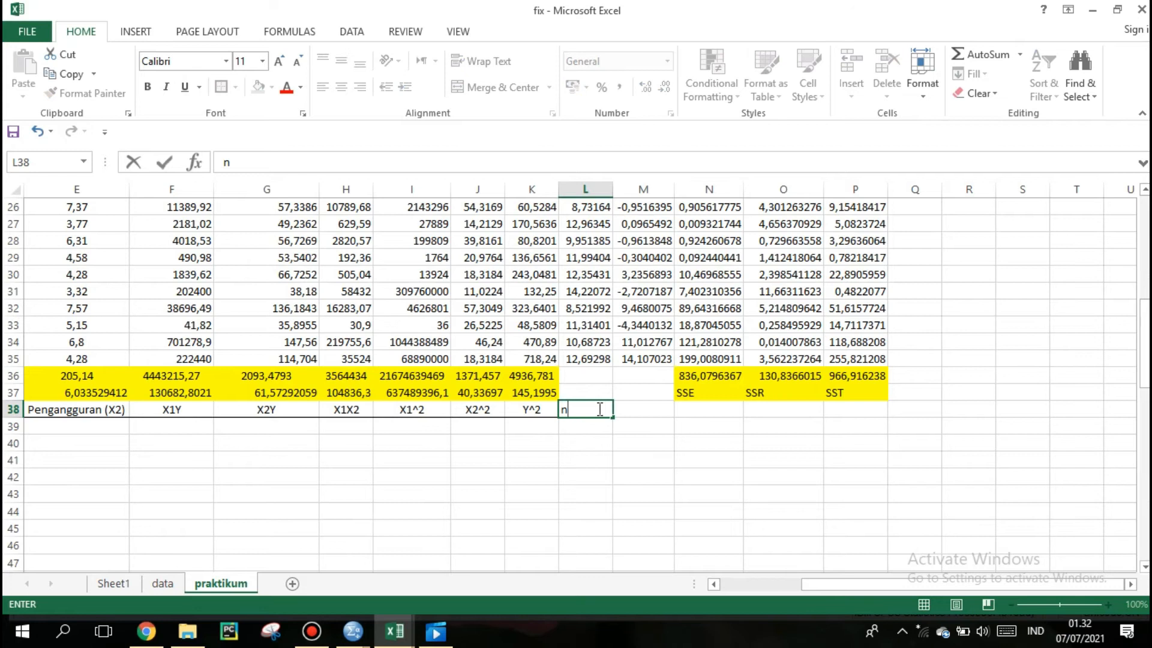
{"action": "key", "text": "Tab"}
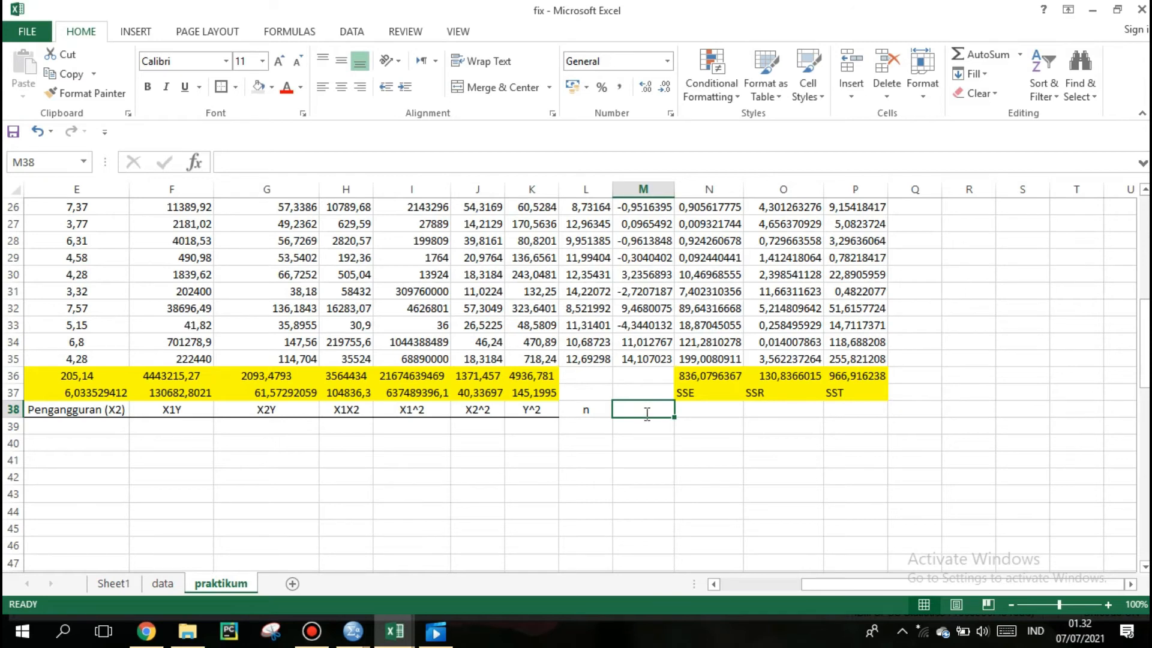
{"action": "type", "text": "34"}
{"action": "left_click", "coordinate": [599, 429]}
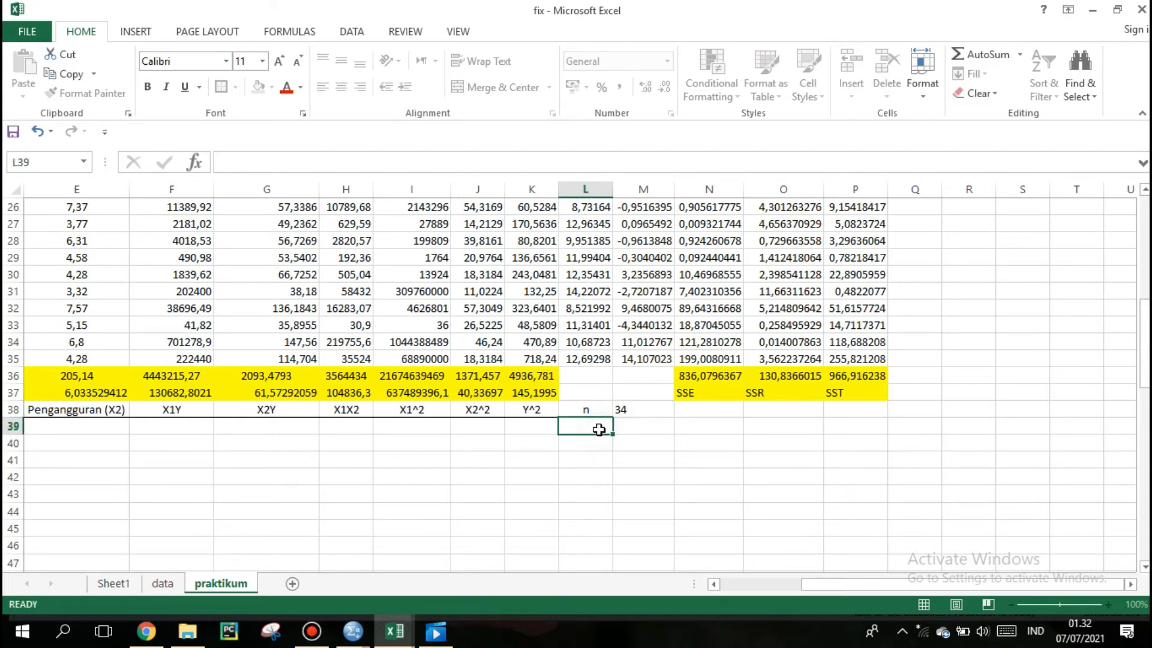
{"action": "type", "text": "k"}
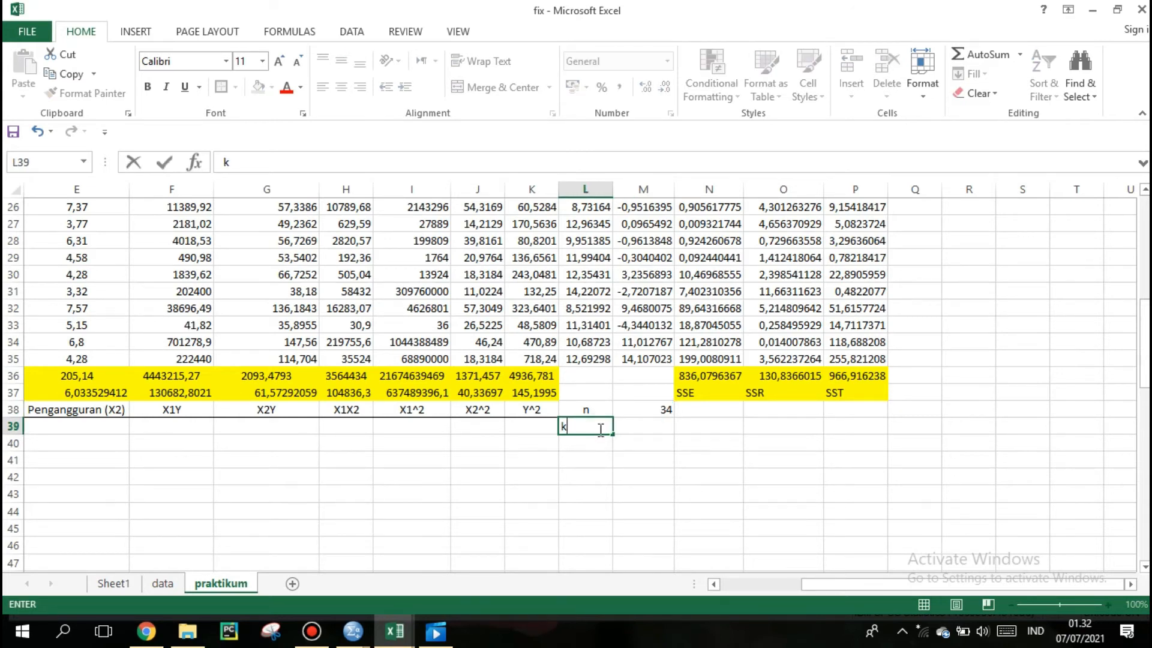
{"action": "left_click", "coordinate": [620, 438]}
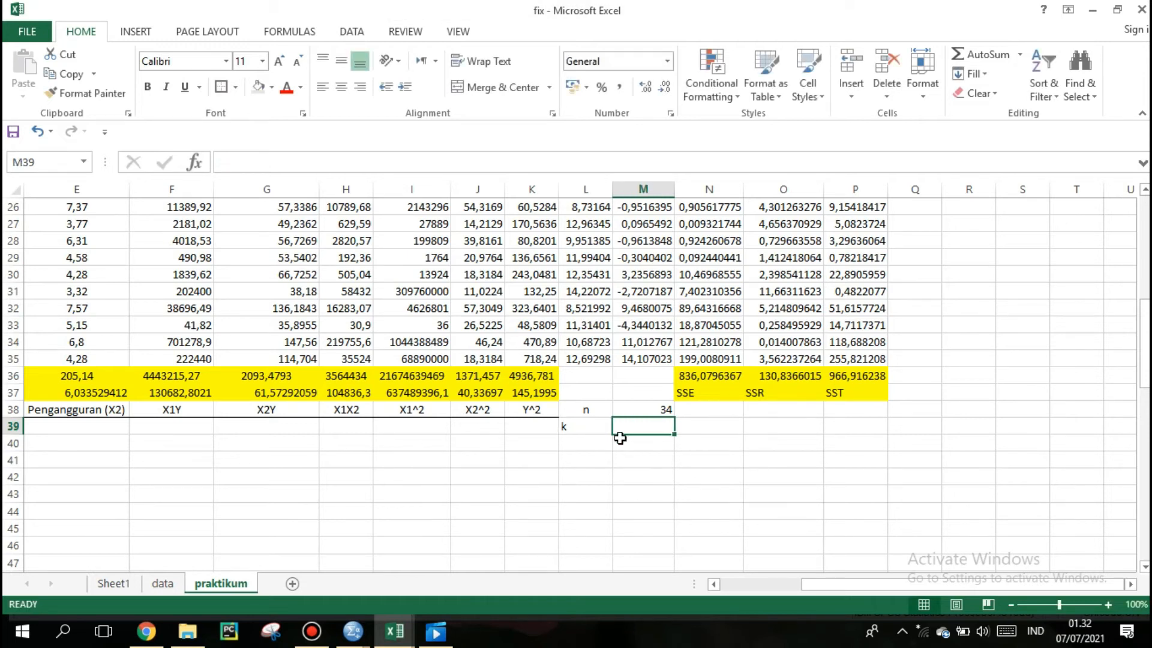
{"action": "type", "text": "2"}
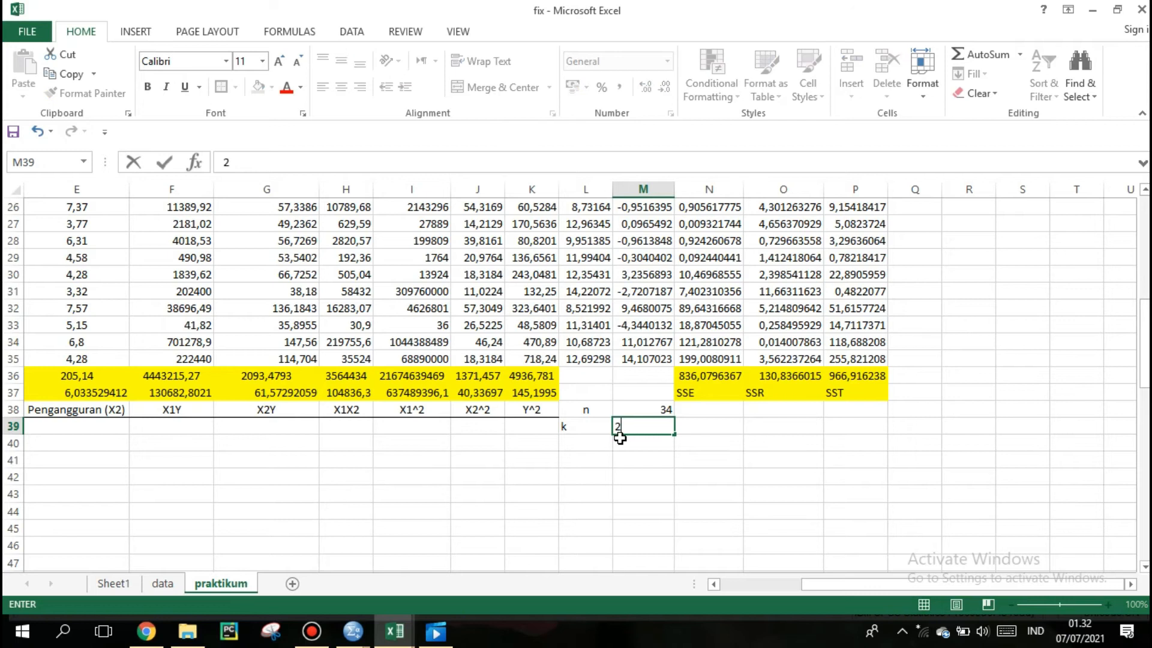
{"action": "left_click", "coordinate": [712, 415]}
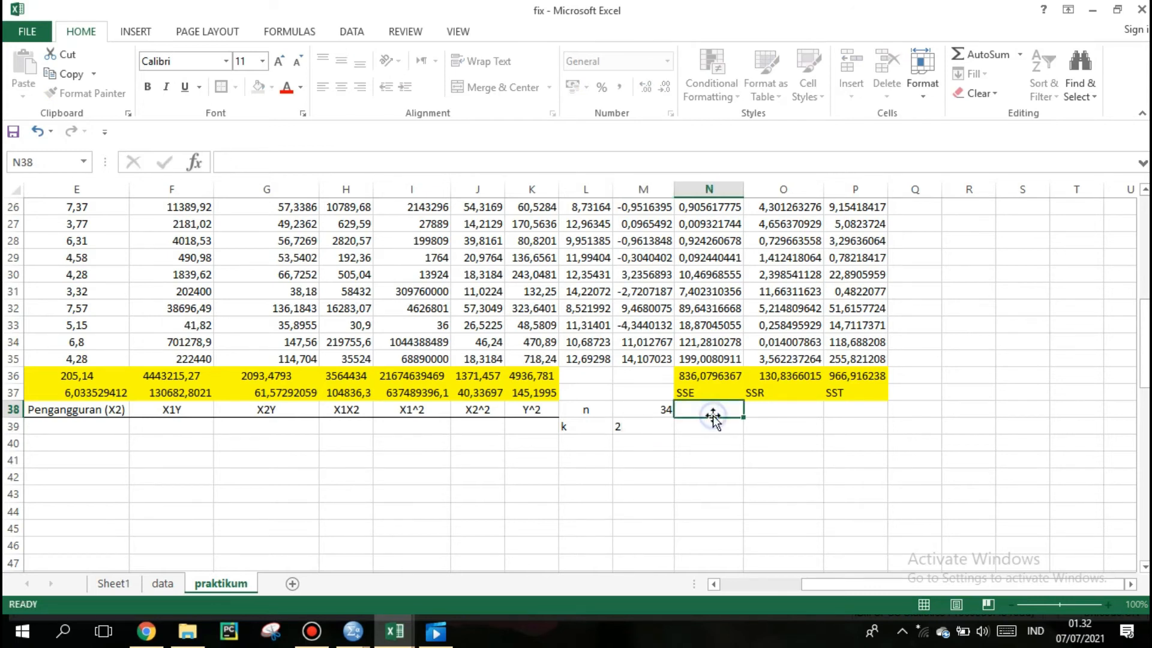
{"action": "left_click", "coordinate": [586, 428]}
{"action": "left_click_drag", "start_coordinate": [586, 427], "coordinate": [636, 428]}
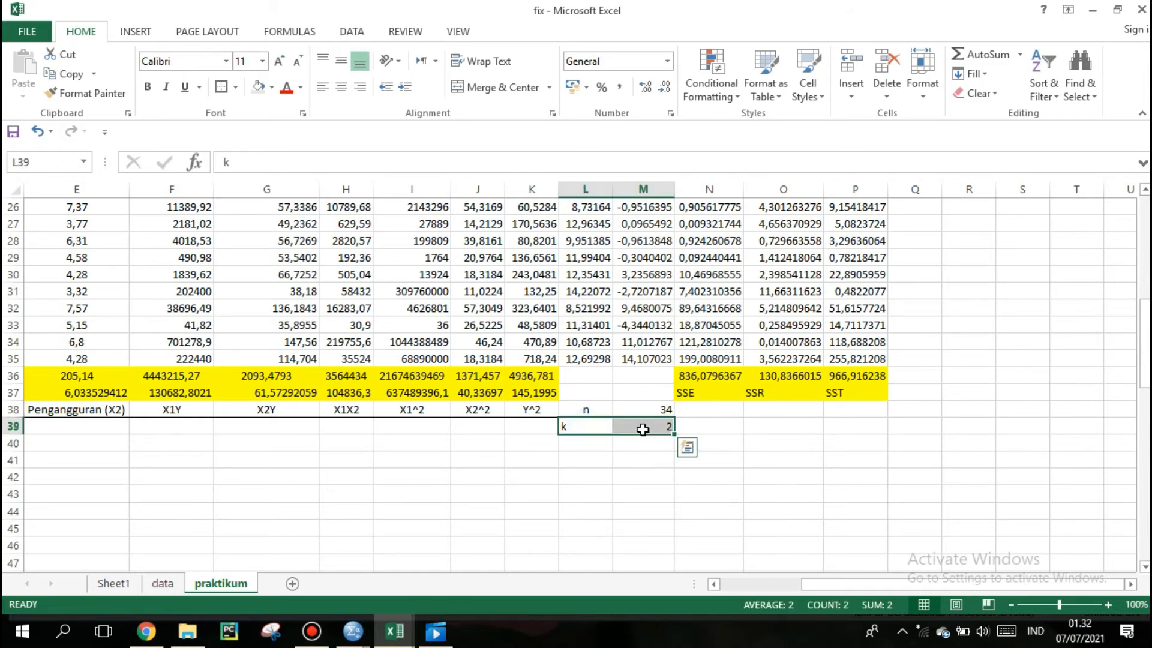
{"action": "left_click", "coordinate": [583, 407]}
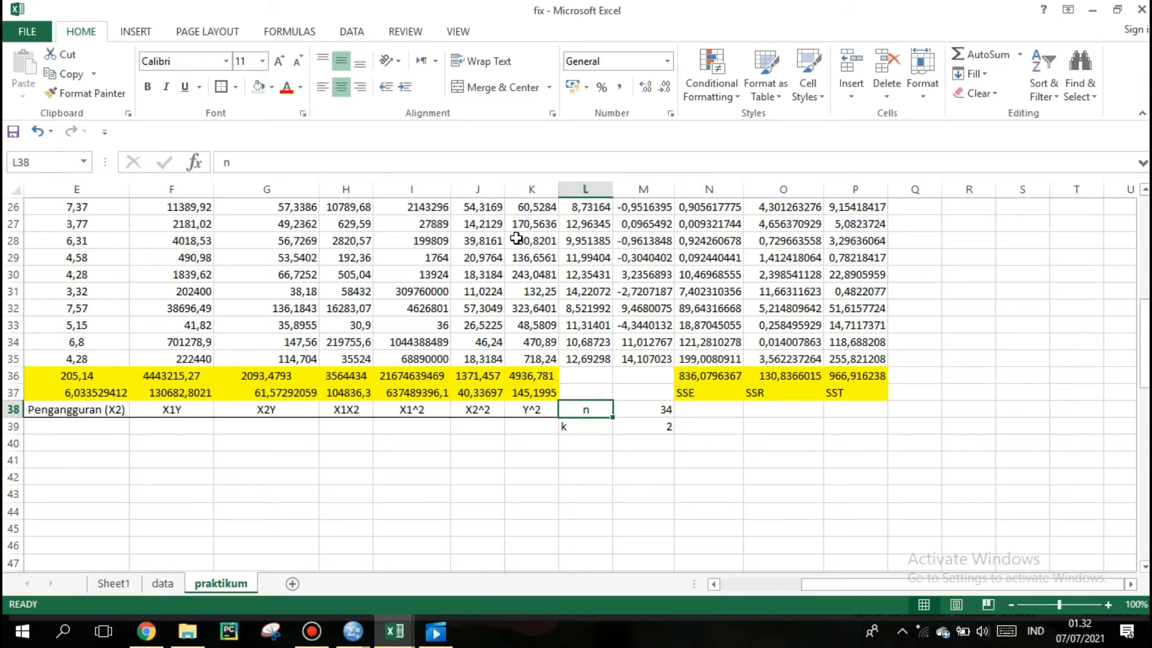
{"action": "left_click", "coordinate": [323, 86]}
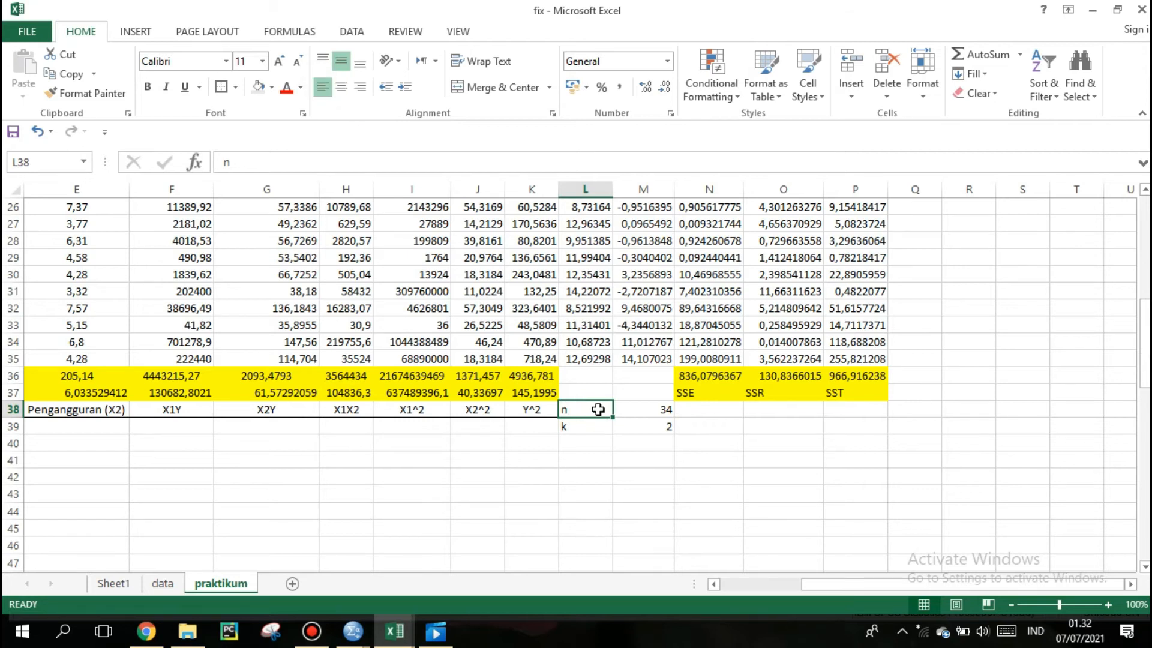
{"action": "left_click_drag", "start_coordinate": [599, 410], "coordinate": [653, 428]}
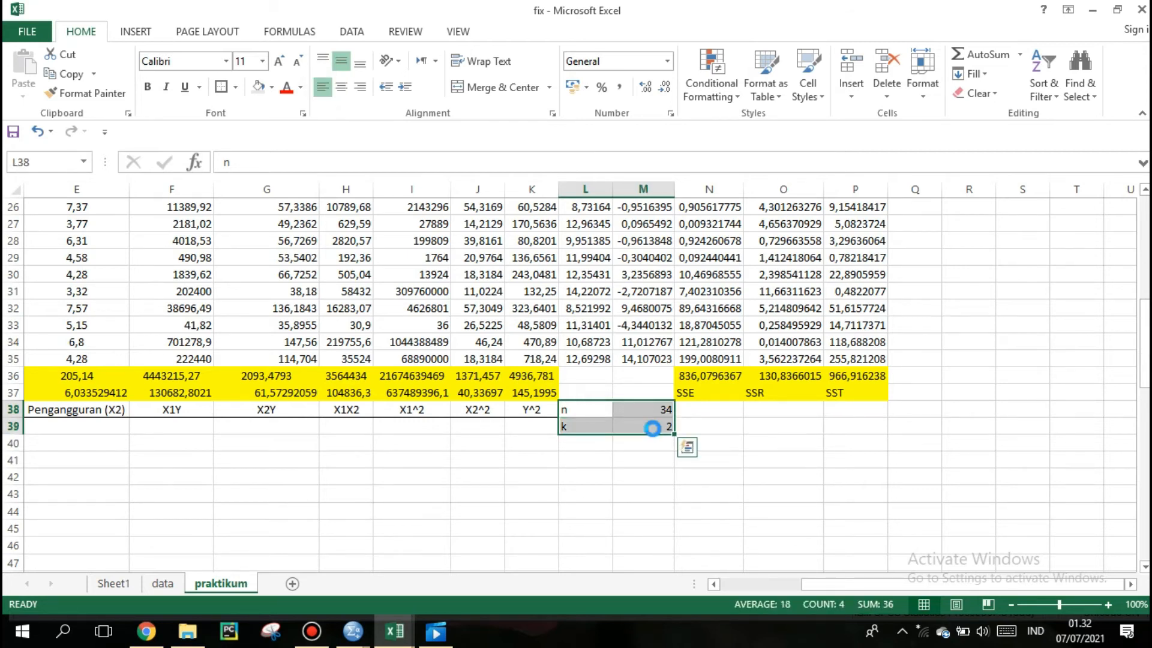
{"action": "key", "text": "ctrl+c"}
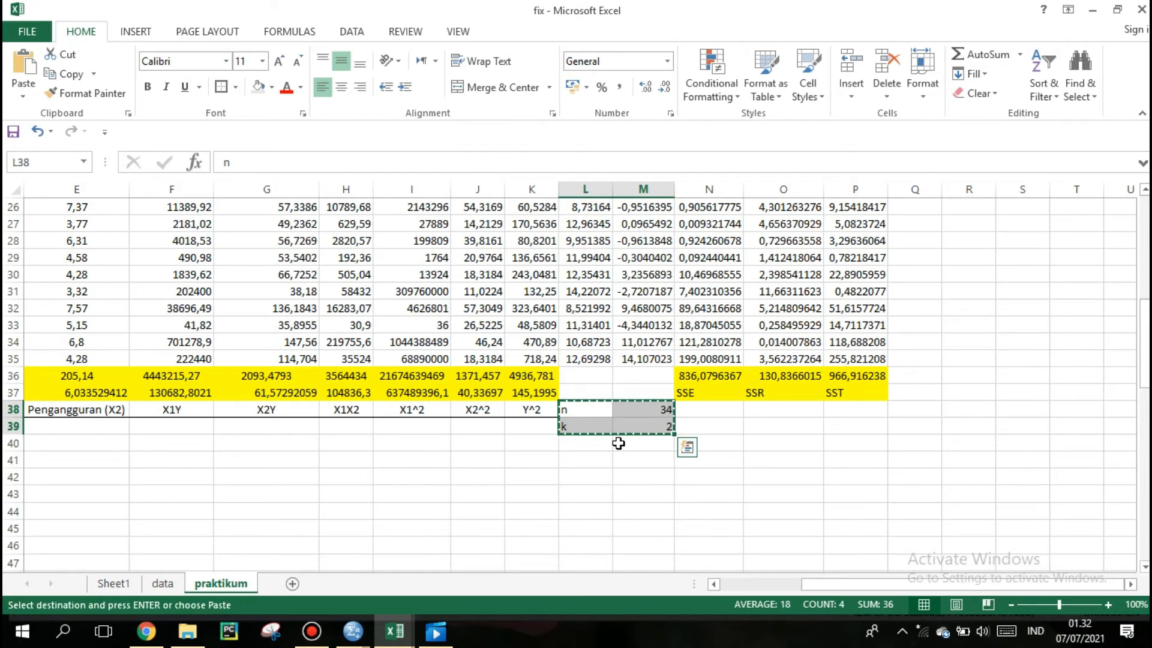
{"action": "left_click", "coordinate": [592, 444]}
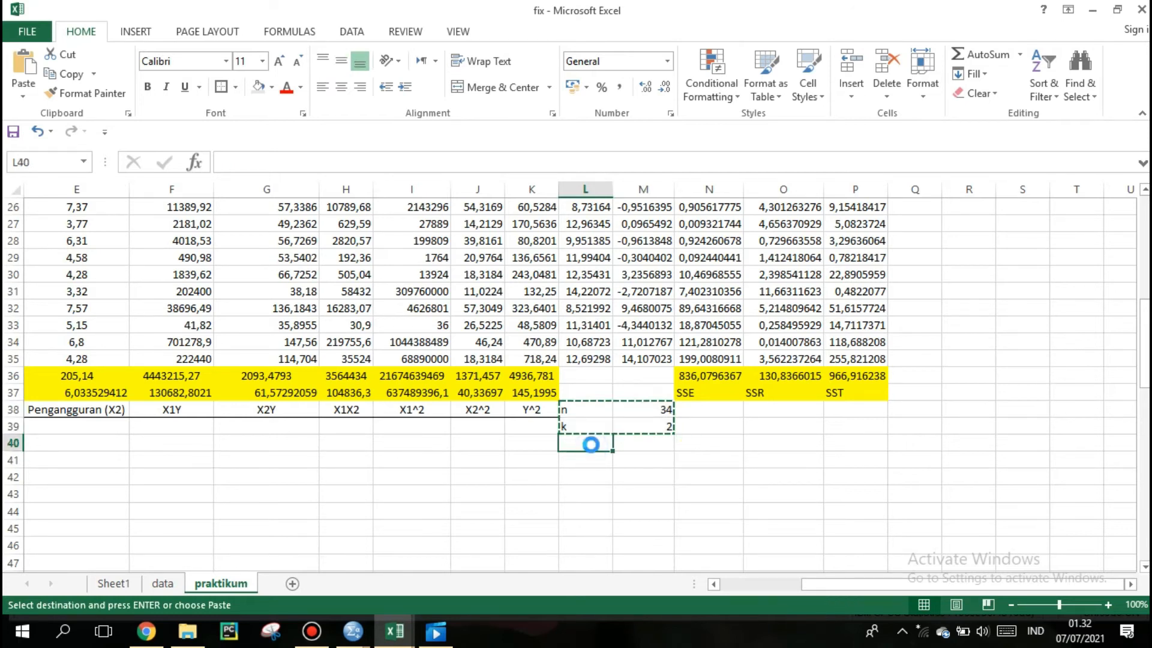
{"action": "left_click", "coordinate": [627, 446]}
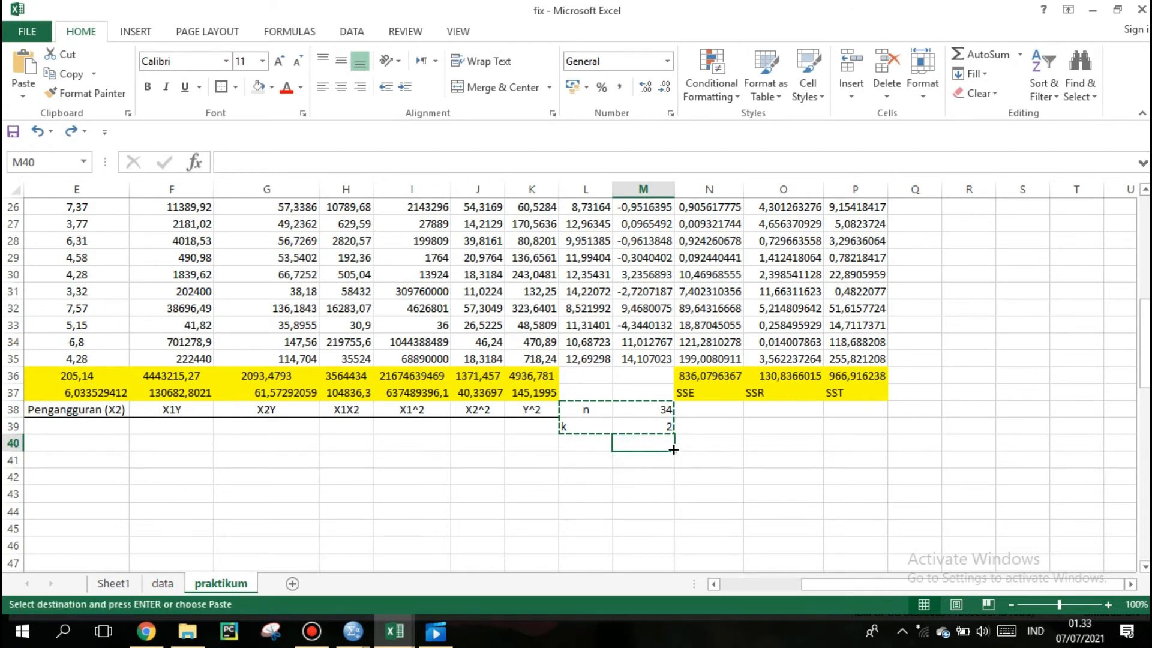
{"action": "left_click", "coordinate": [701, 444]}
{"action": "key", "text": "Escape"}
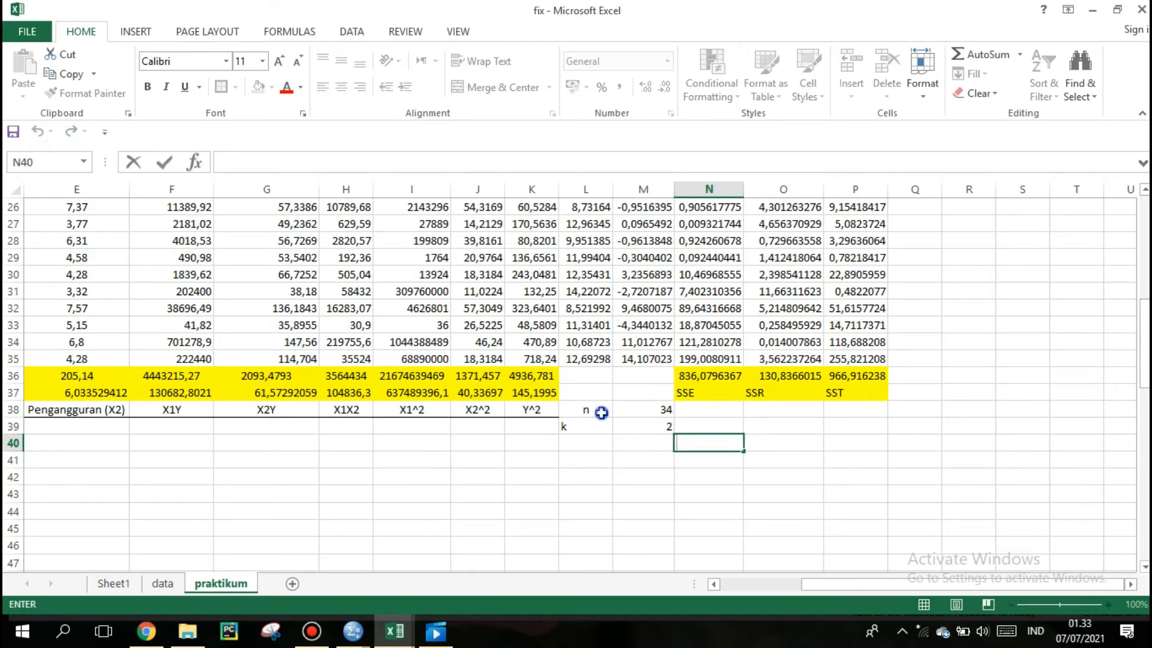
Step: Align the n label in L38 to the top and left of its cell
{"action": "left_click", "coordinate": [597, 412]}
{"action": "left_click", "coordinate": [322, 62]}
{"action": "left_click", "coordinate": [322, 88]}
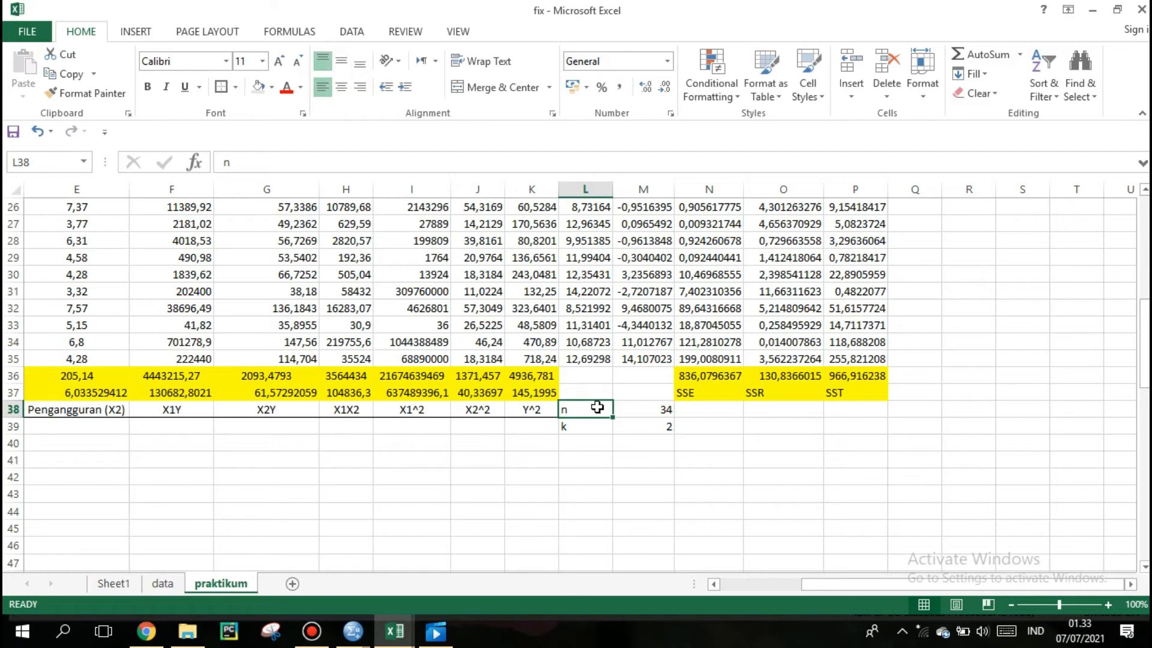
Step: Copy the n and k block from L38:M39 to O41:P42 and delete the original cells
{"action": "left_click_drag", "start_coordinate": [598, 408], "coordinate": [650, 426]}
{"action": "key", "text": "ctrl+c"}
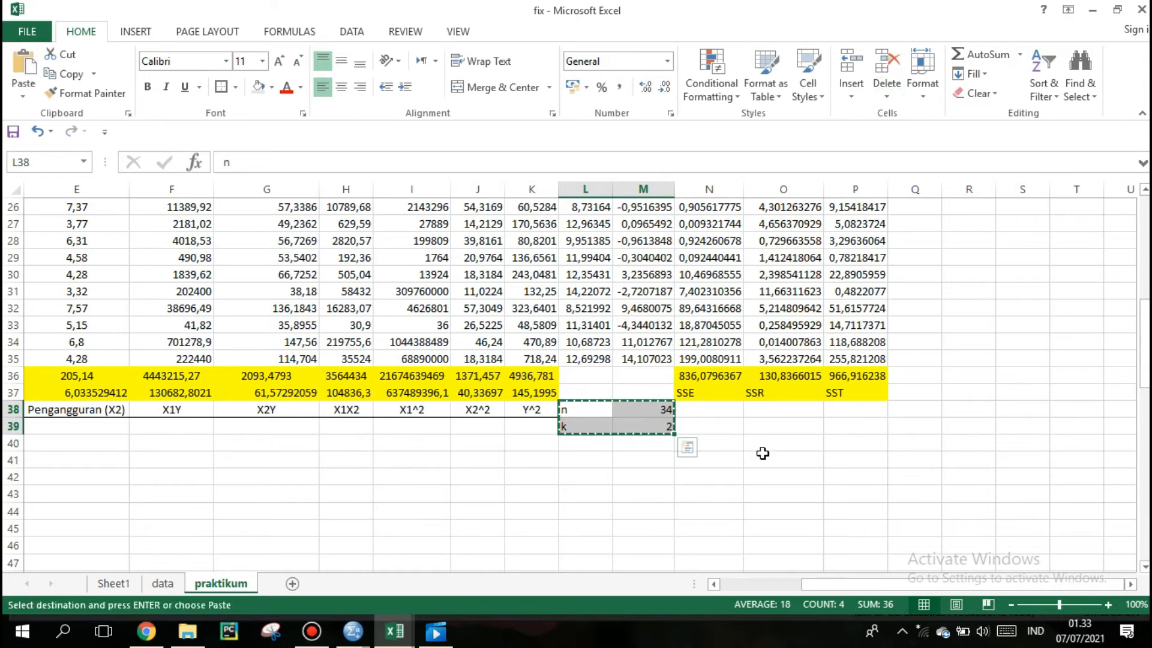
{"action": "left_click", "coordinate": [780, 460]}
{"action": "left_click_drag", "start_coordinate": [800, 483], "coordinate": [830, 480]}
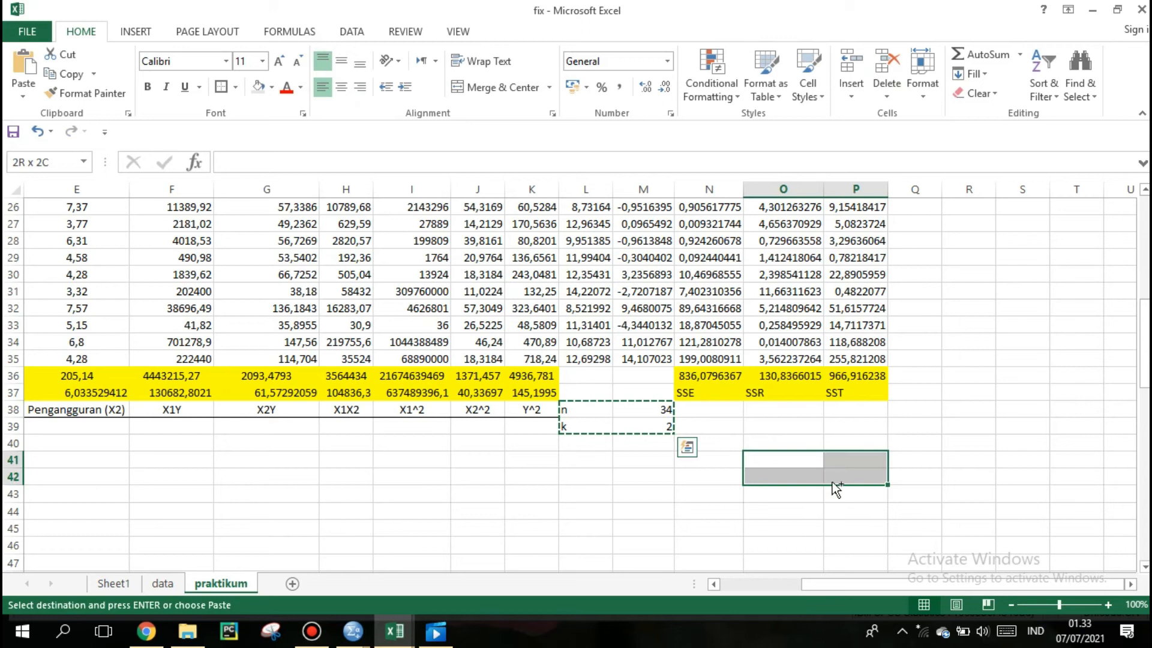
{"action": "key", "text": "ctrl+v"}
{"action": "left_click", "coordinate": [658, 413]}
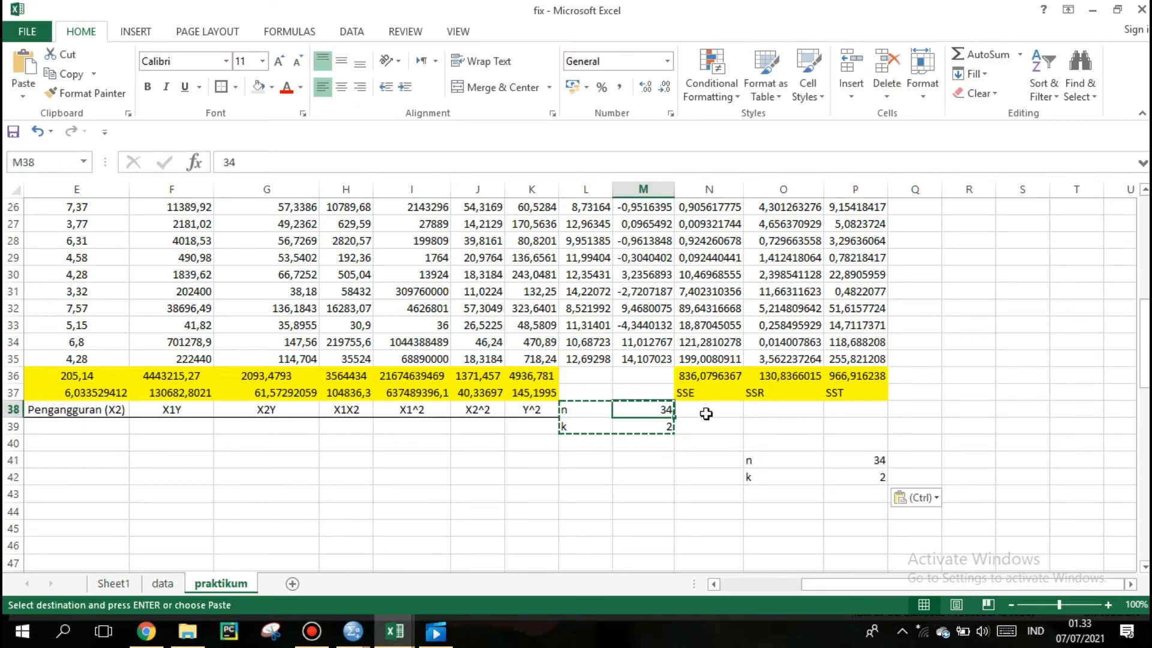
{"action": "double_click", "coordinate": [707, 414]}
{"action": "left_click_drag", "start_coordinate": [597, 410], "coordinate": [645, 427]}
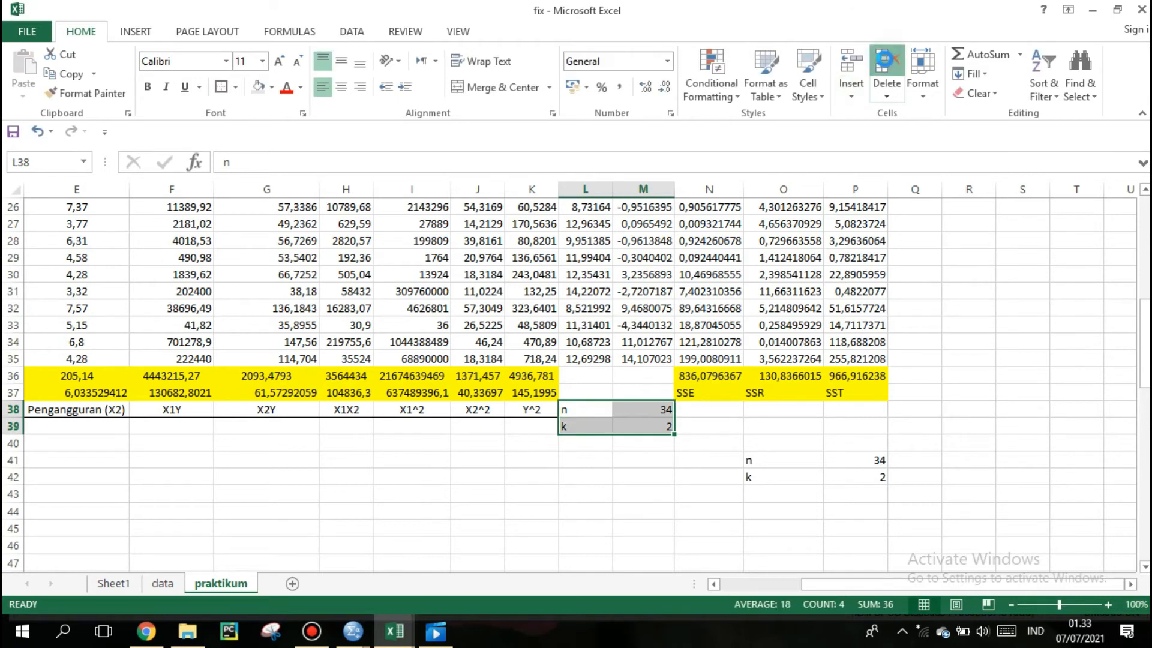
{"action": "left_click", "coordinate": [887, 67]}
Step: Copy the n and k block from O41:P42 to L39:M40 and delete the cells O41:P42
{"action": "left_click_drag", "start_coordinate": [773, 459], "coordinate": [833, 481]}
{"action": "key", "text": "ctrl+c"}
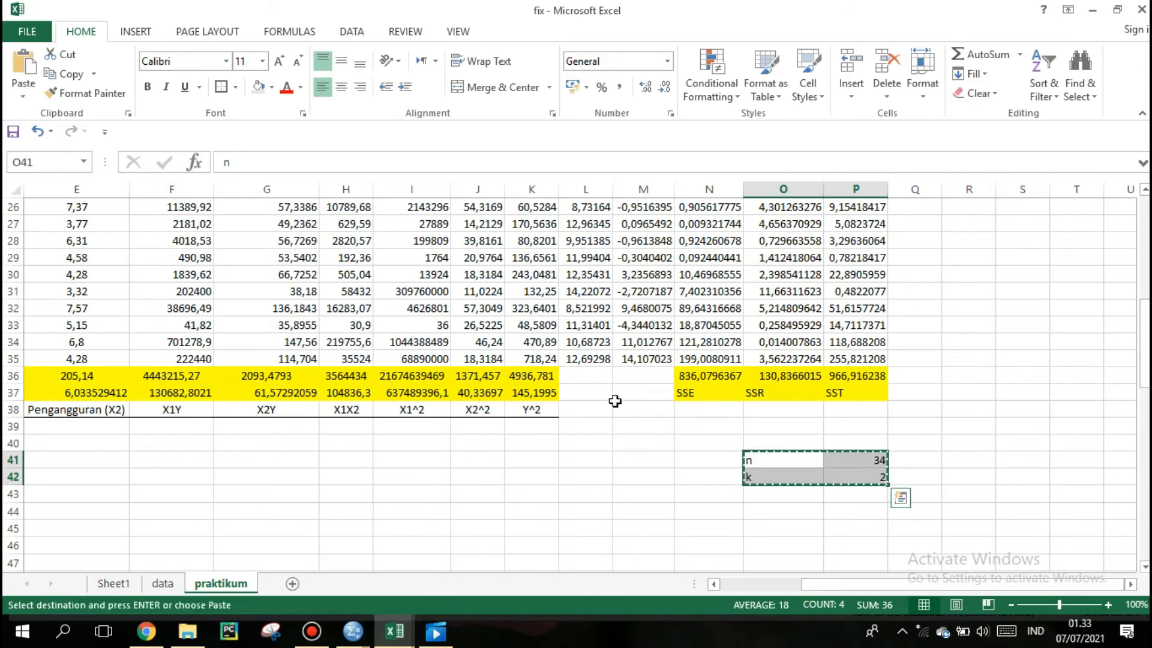
{"action": "left_click_drag", "start_coordinate": [594, 425], "coordinate": [643, 458]}
{"action": "key", "text": "ctrl+v"}
{"action": "left_click_drag", "start_coordinate": [761, 459], "coordinate": [846, 474]}
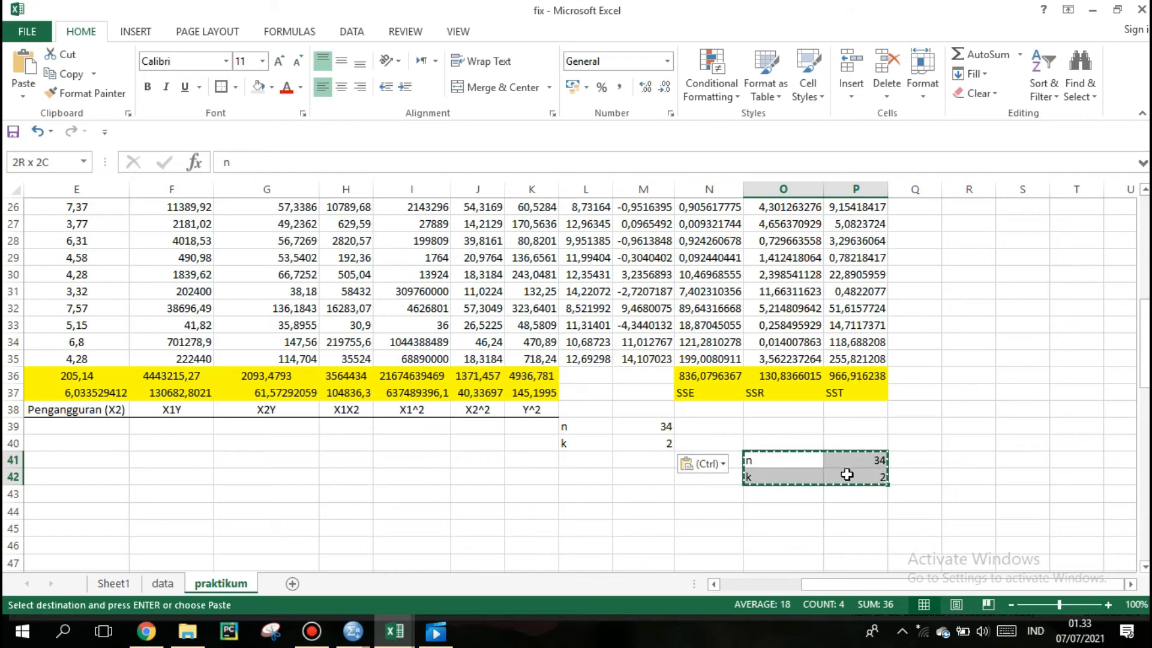
{"action": "left_click", "coordinate": [876, 73]}
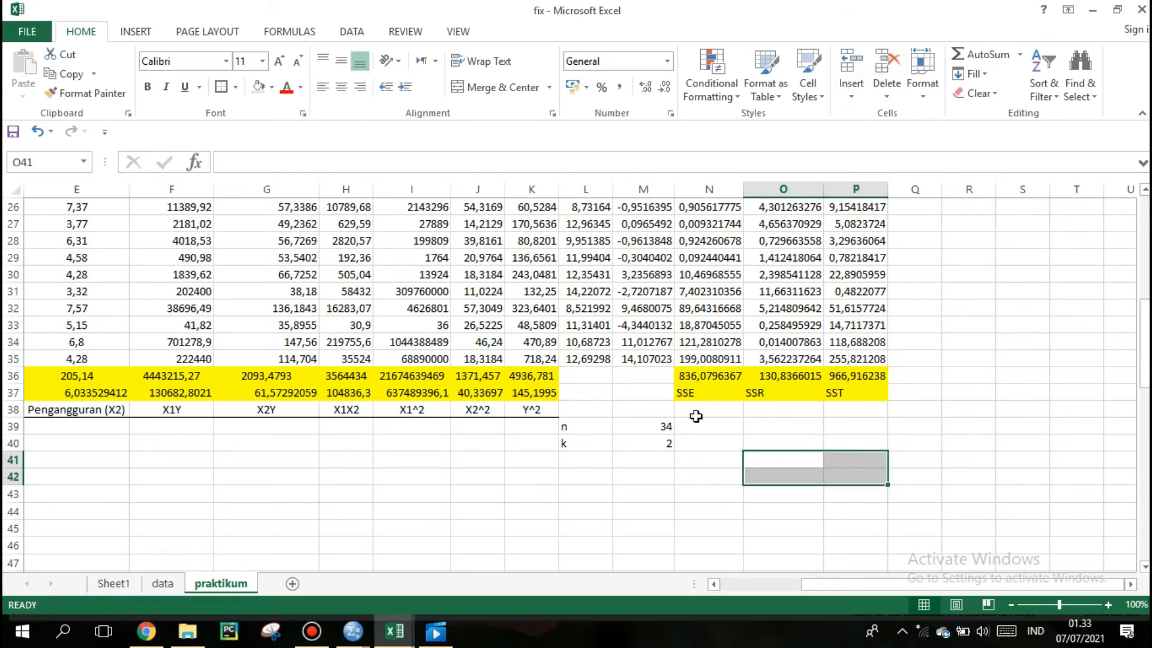
Step: Enter the label S^2 in M38 above the n and k values
{"action": "left_click", "coordinate": [650, 410]}
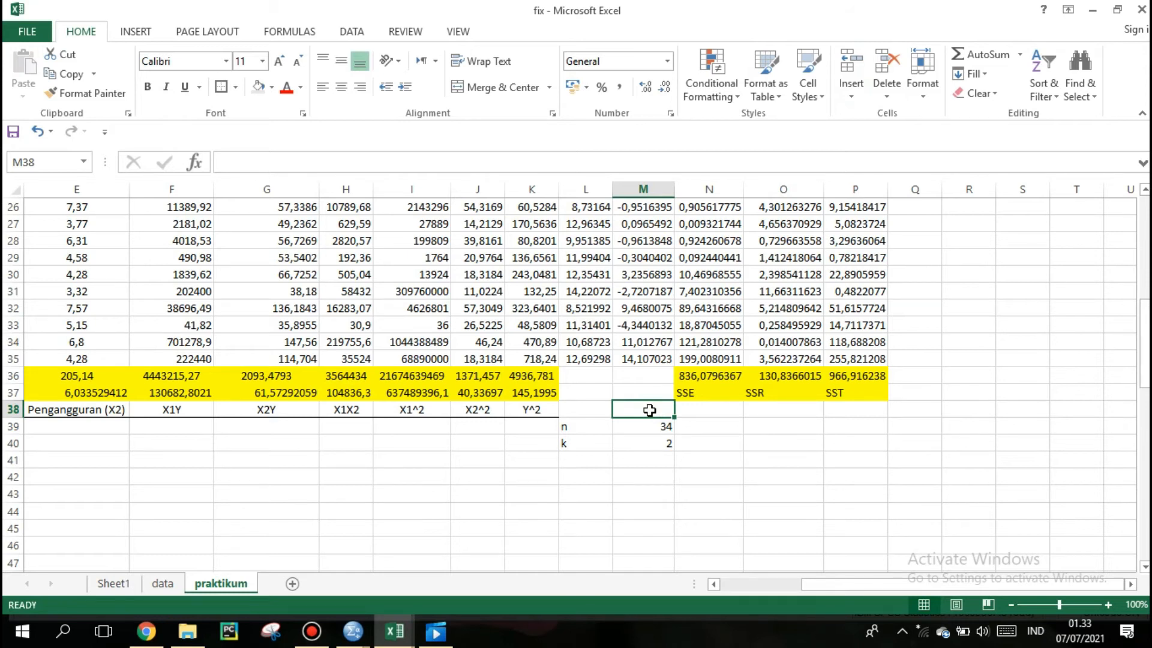
{"action": "type", "text": "S"}
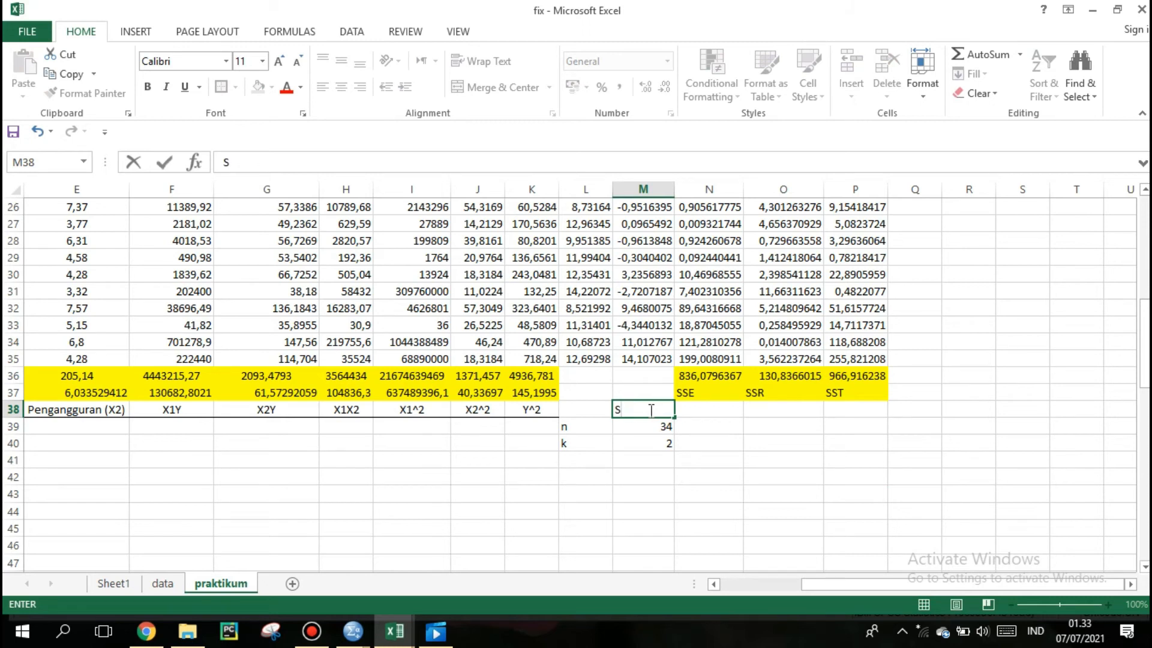
{"action": "type", "text": "^2"}
Step: Begin the S^2 formula in N38 below the SSE label
{"action": "left_click", "coordinate": [699, 410]}
{"action": "type", "text": "="}
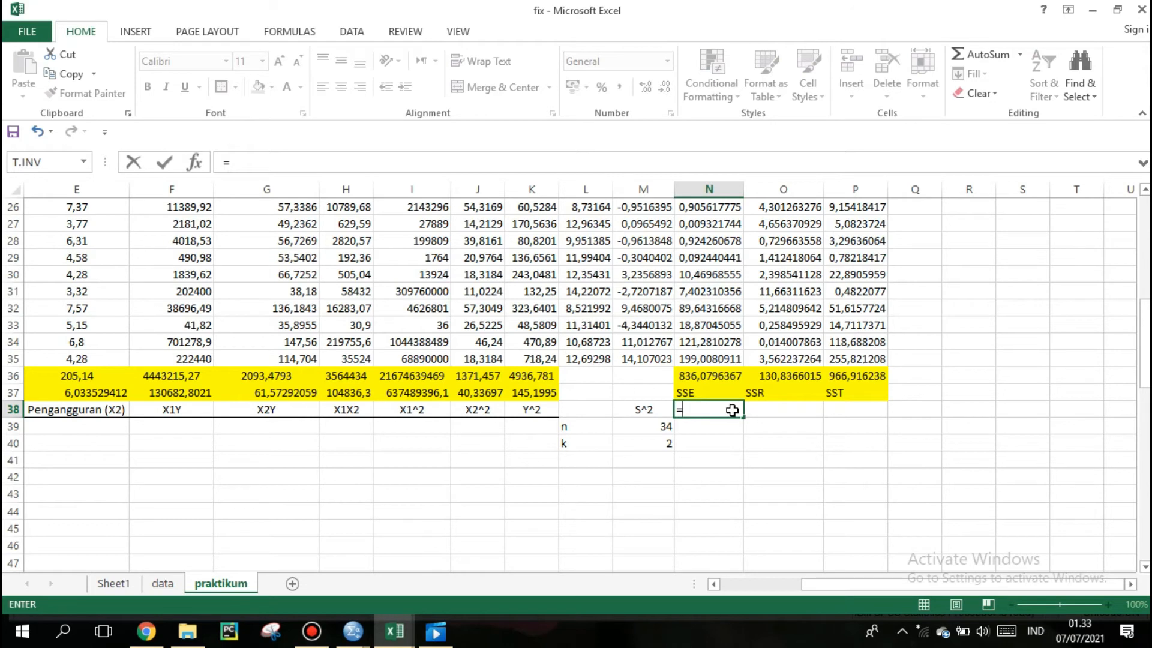
{"action": "key", "text": "Escape"}
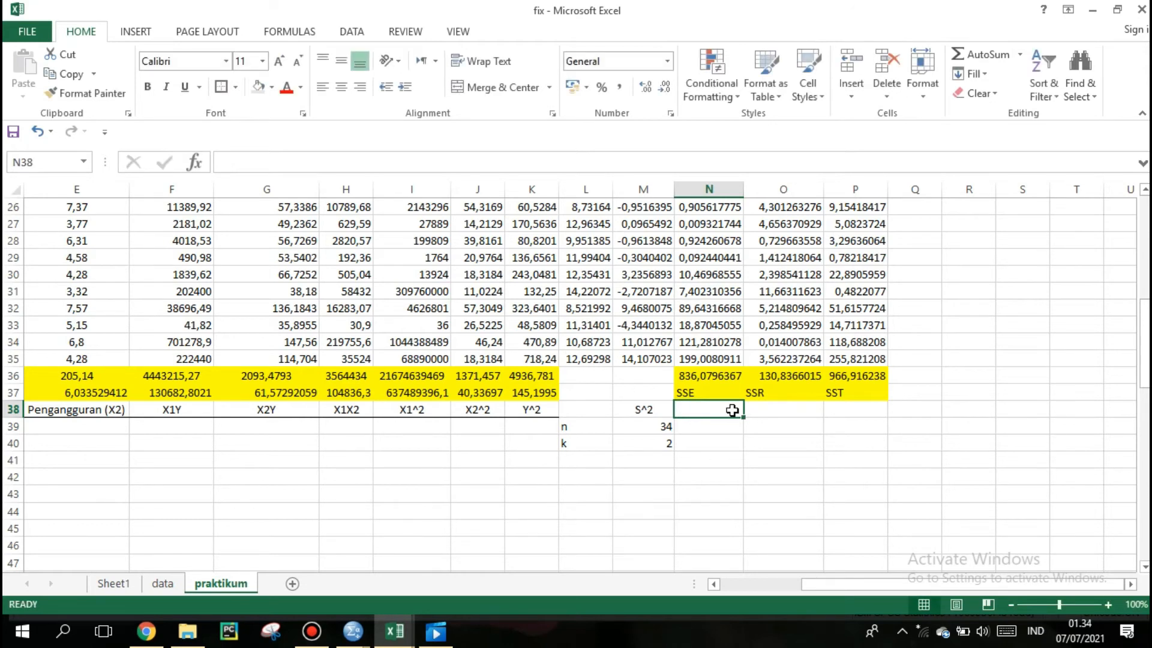
{"action": "type", "text": "="}
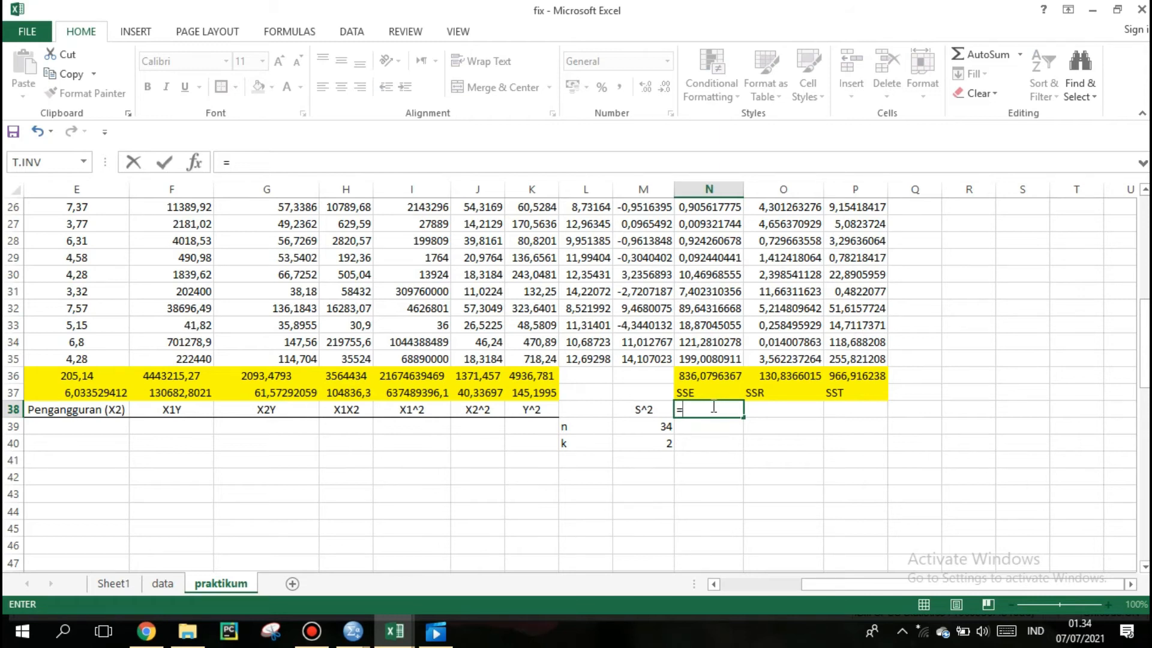
Step: Calculate S^2 in N38 by dividing SSE by n minus k minus 1, using =N36/(M39-M40-1)
{"action": "left_click", "coordinate": [708, 374]}
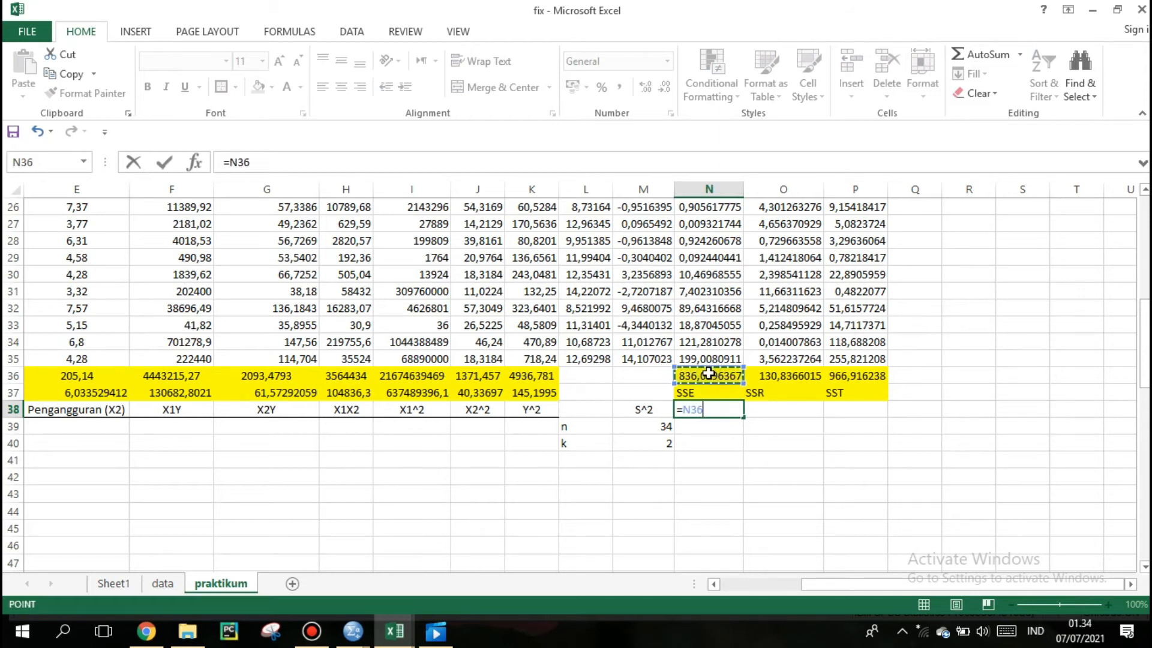
{"action": "type", "text": "/("}
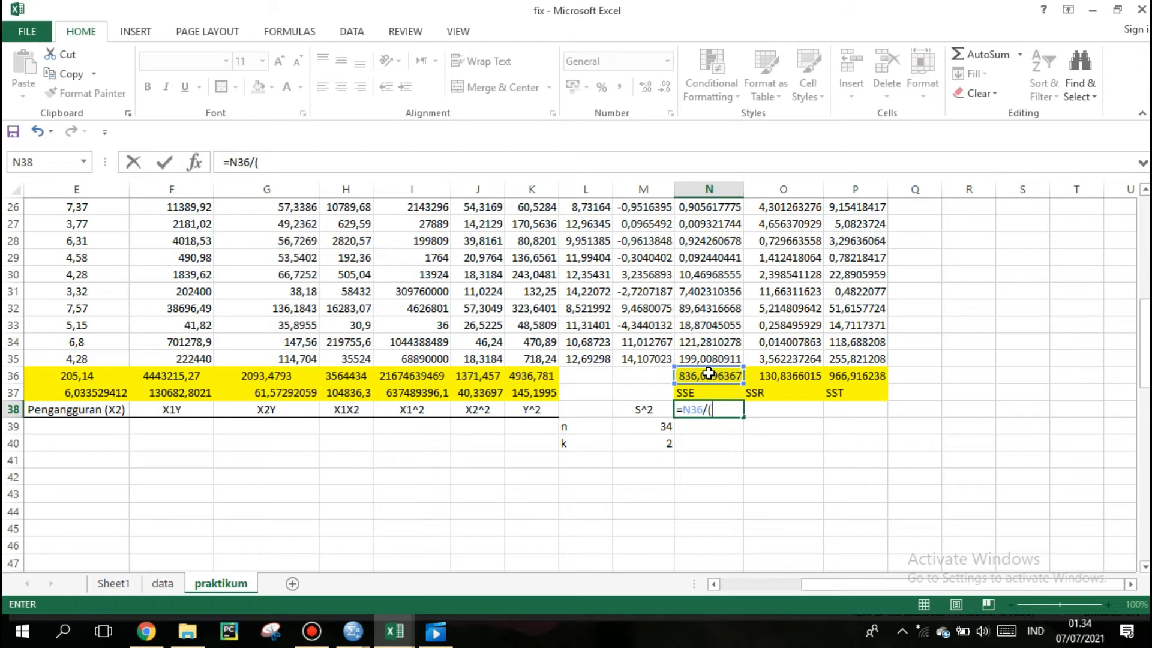
{"action": "left_click", "coordinate": [661, 425]}
{"action": "type", "text": "-"}
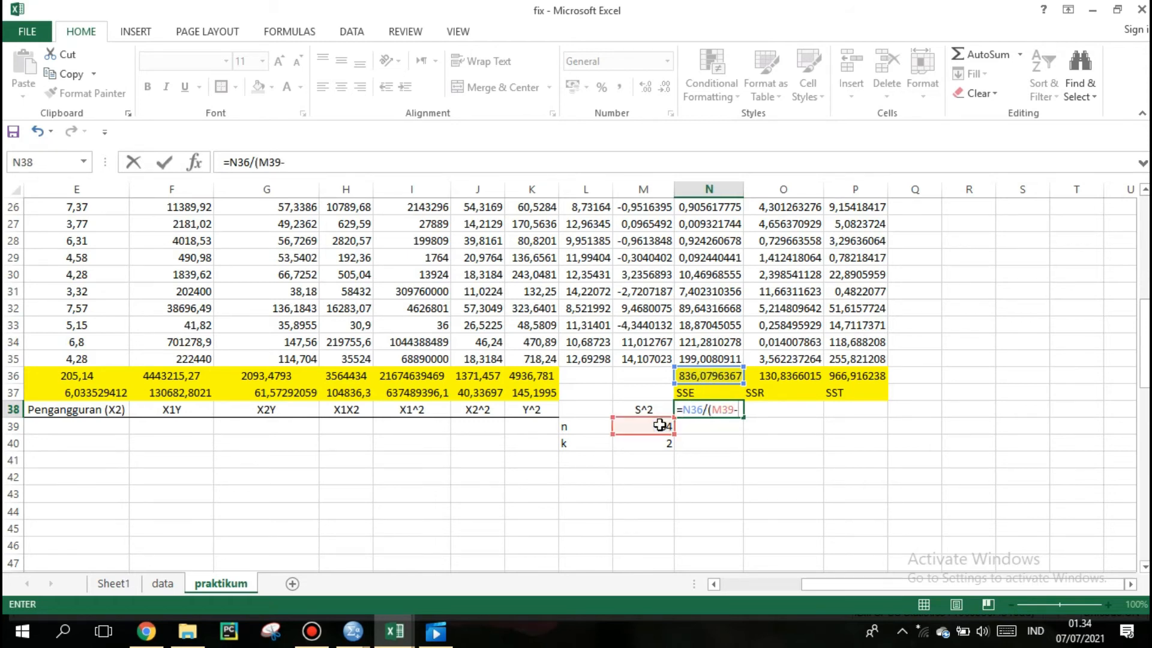
{"action": "left_click", "coordinate": [656, 446]}
{"action": "type", "text": "-1"}
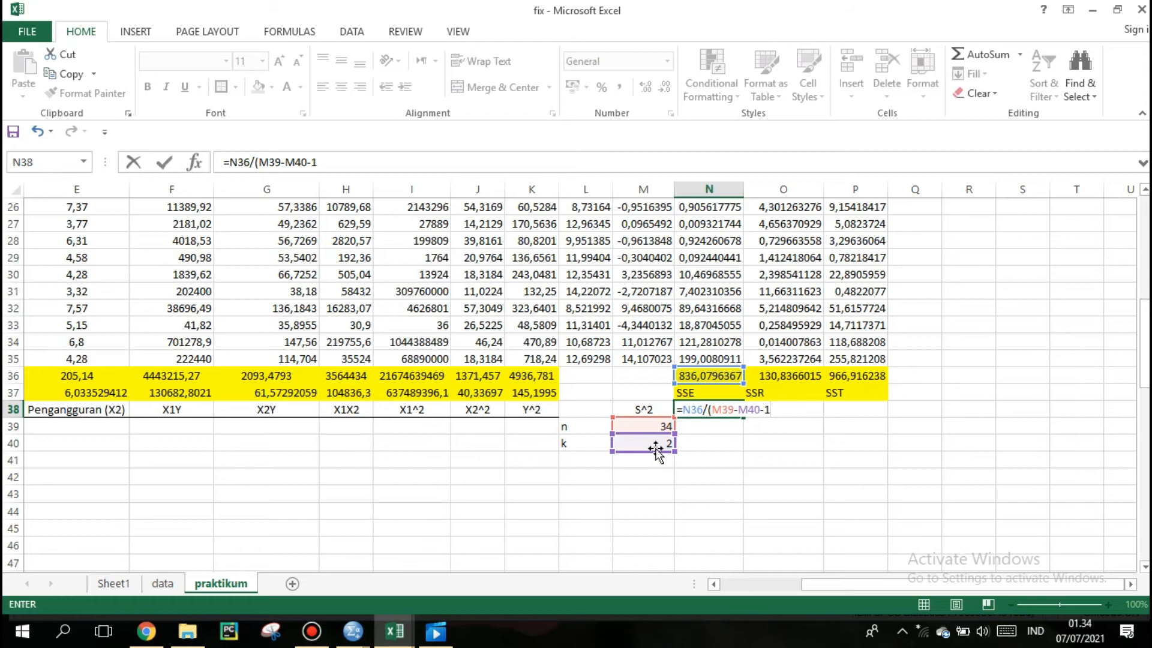
{"action": "type", "text": ")"}
{"action": "key", "text": "Return"}
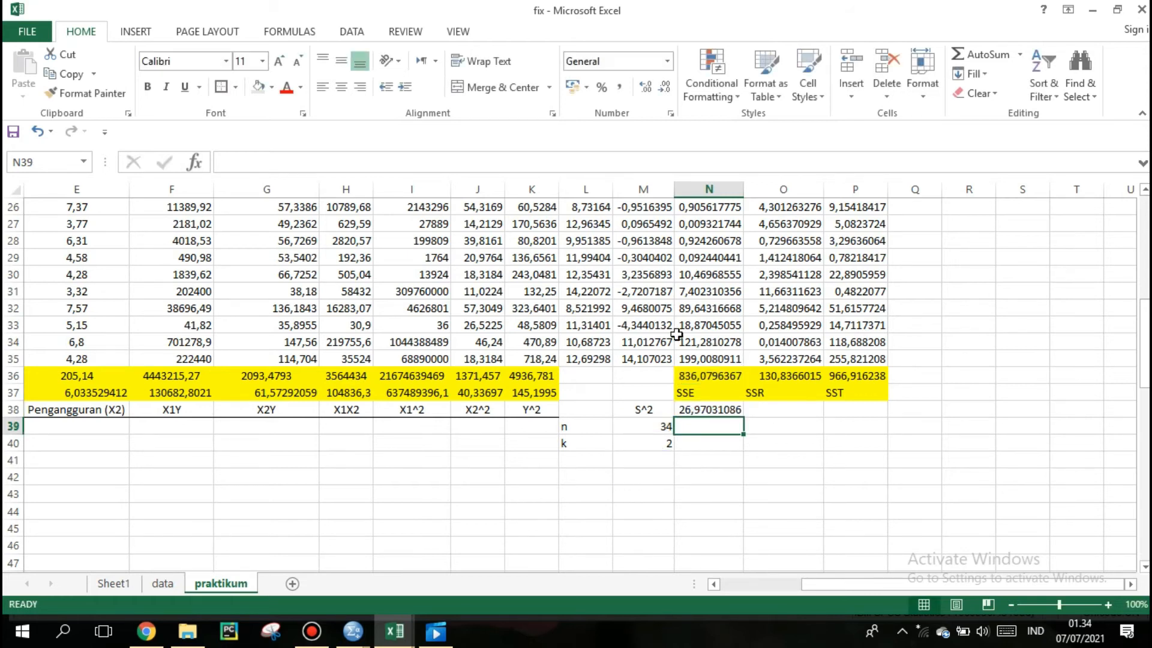
Step: Compare the S^2 result in N38 with the error mean square in cell E68 of the ANOVA table
{"action": "left_click", "coordinate": [701, 411]}
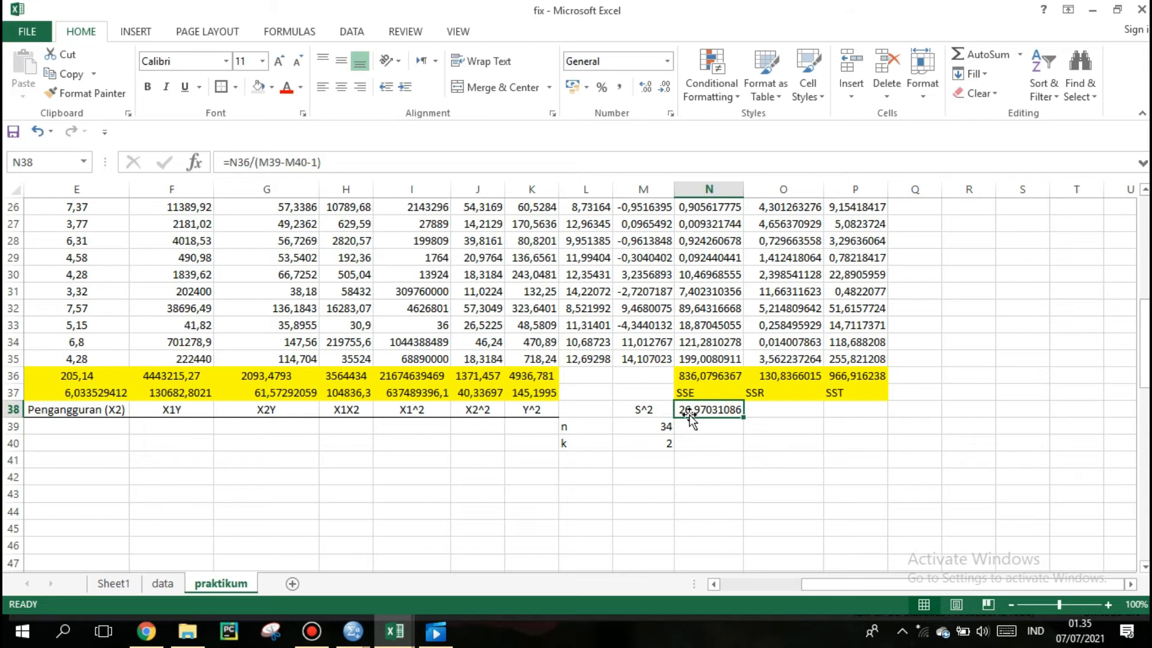
{"action": "left_click_drag", "start_coordinate": [902, 584], "coordinate": [636, 523]}
{"action": "left_click_drag", "start_coordinate": [1145, 343], "coordinate": [964, 438]}
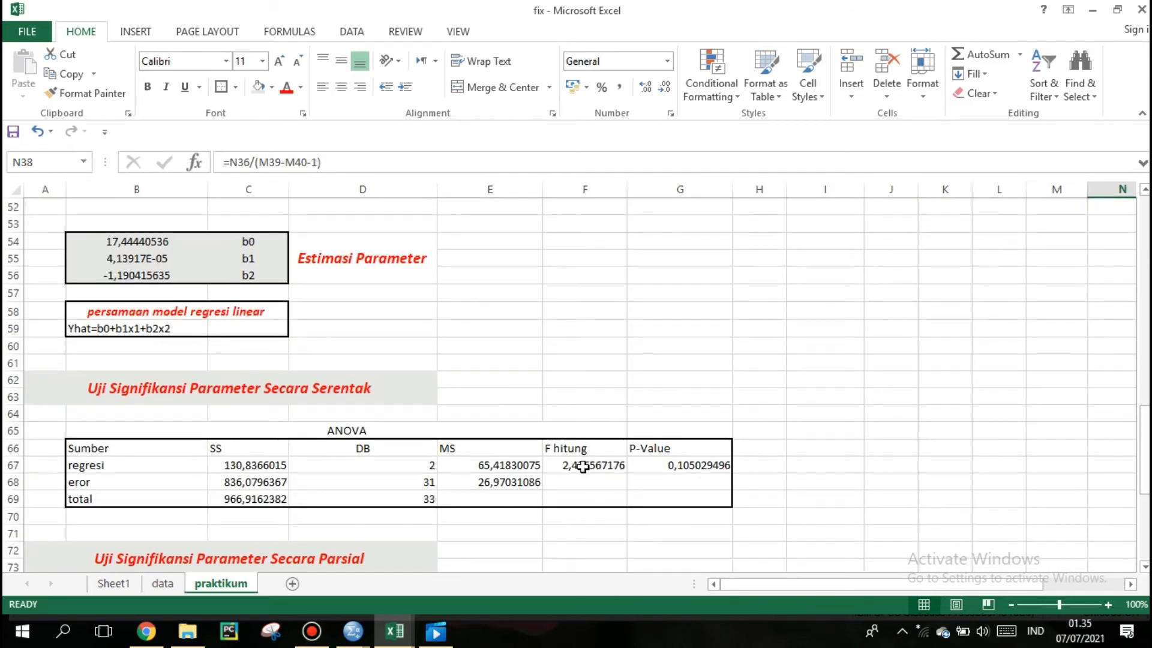
{"action": "left_click", "coordinate": [509, 483]}
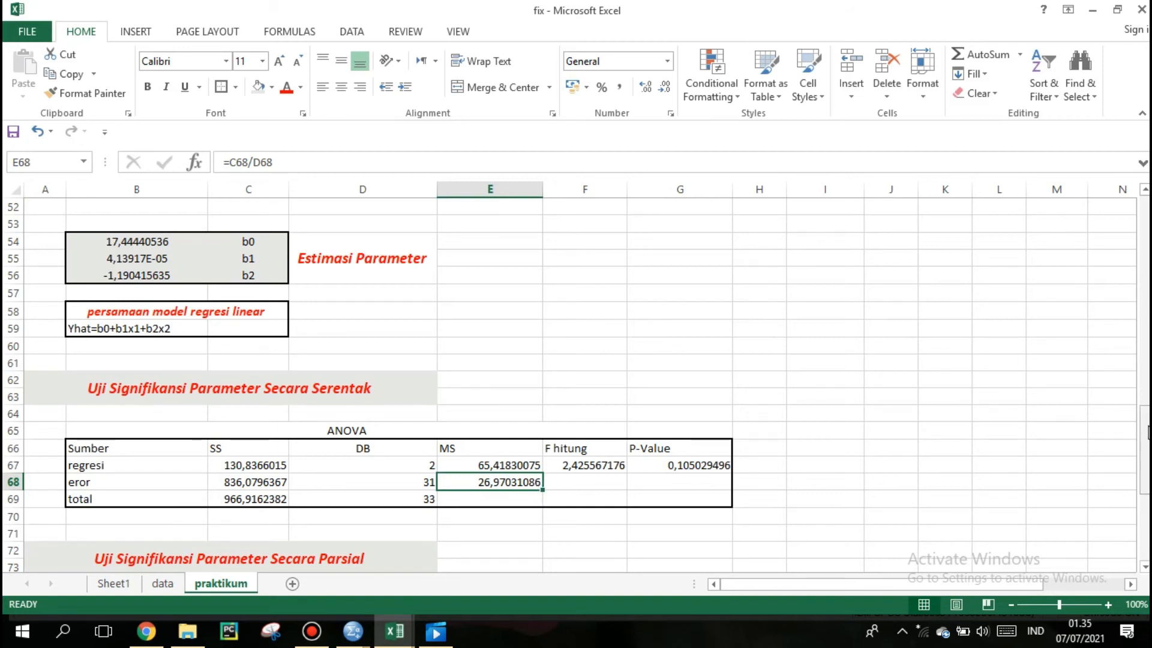
Step: Calculate S for X1 in D76 of the partial test section as the square root of S^2 in N38
{"action": "left_click_drag", "start_coordinate": [1147, 427], "coordinate": [1147, 517]}
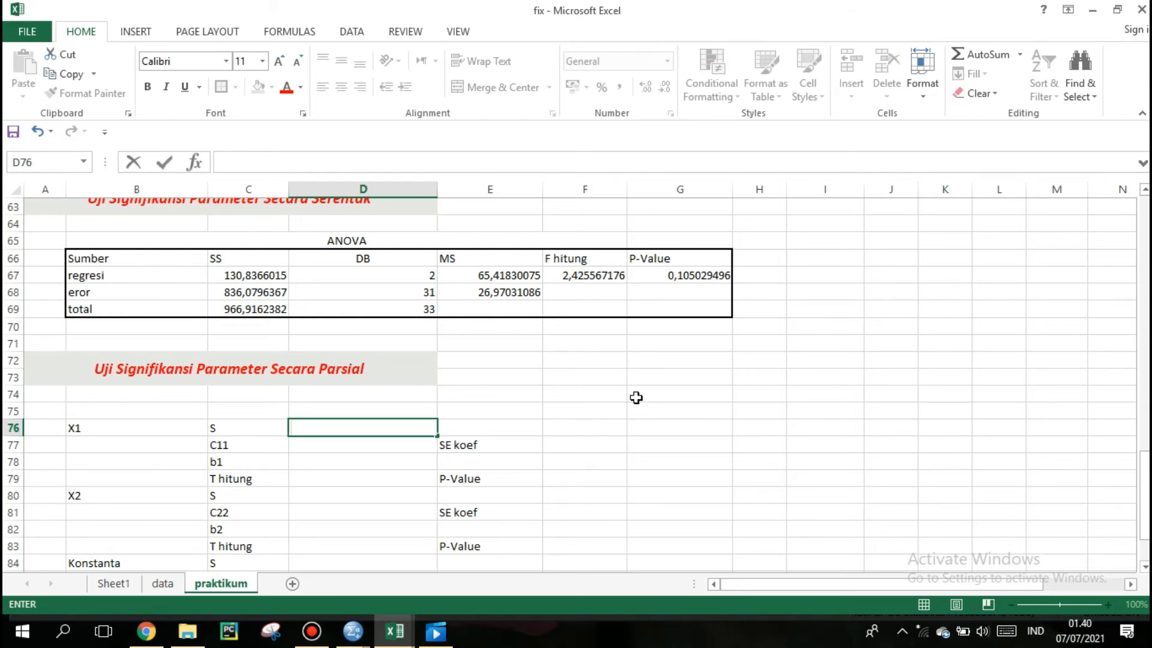
{"action": "type", "text": "="}
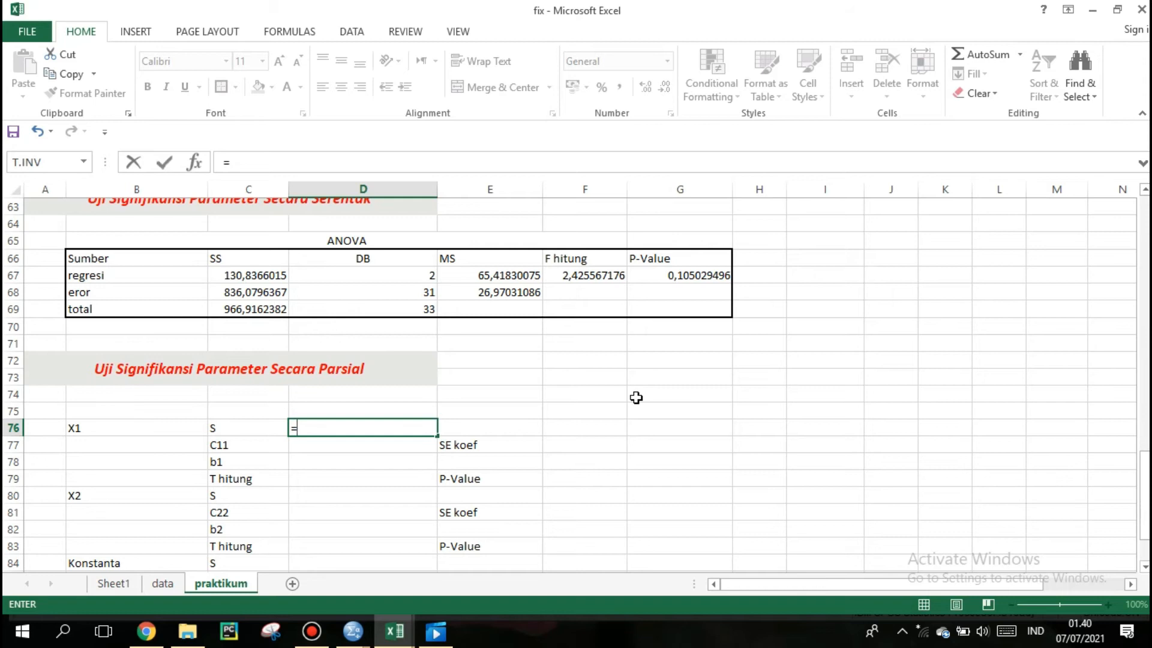
{"action": "type", "text": "SQ"}
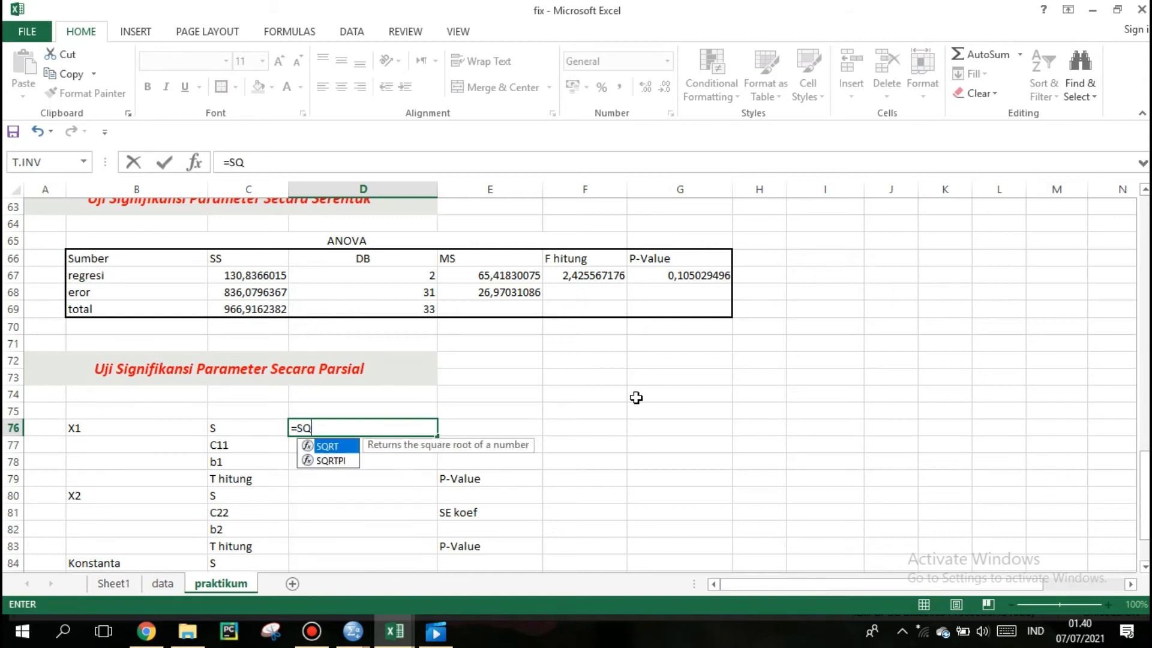
{"action": "double_click", "coordinate": [352, 448]}
{"action": "left_click_drag", "start_coordinate": [1001, 593], "coordinate": [1082, 593]}
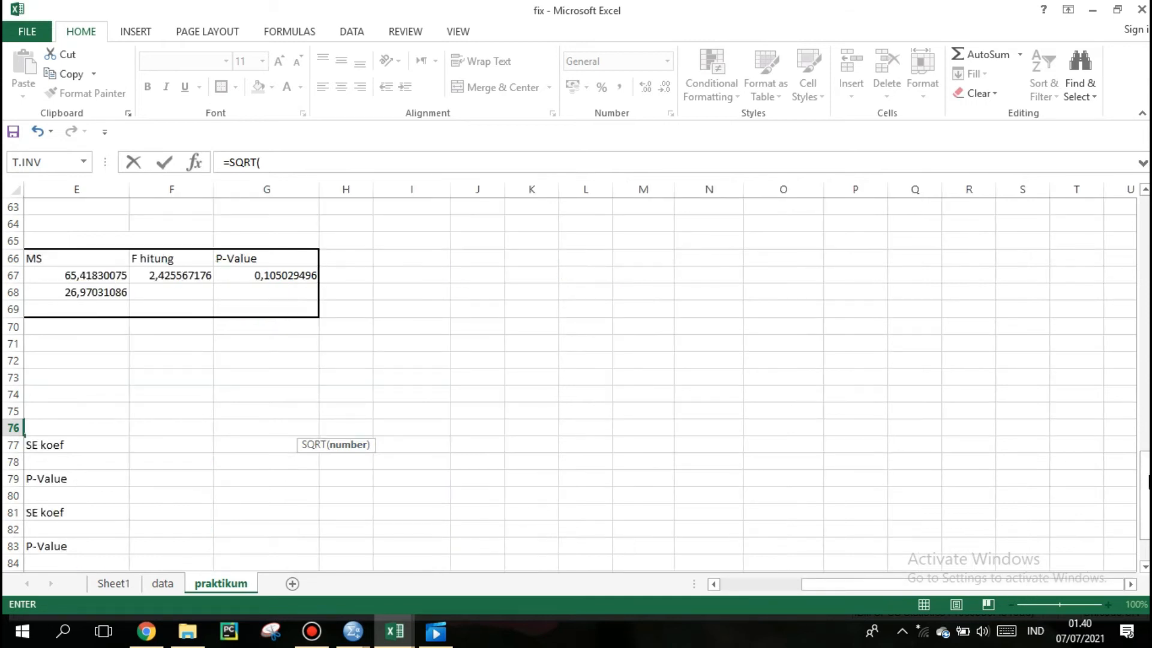
{"action": "left_click_drag", "start_coordinate": [1146, 480], "coordinate": [1134, 307]}
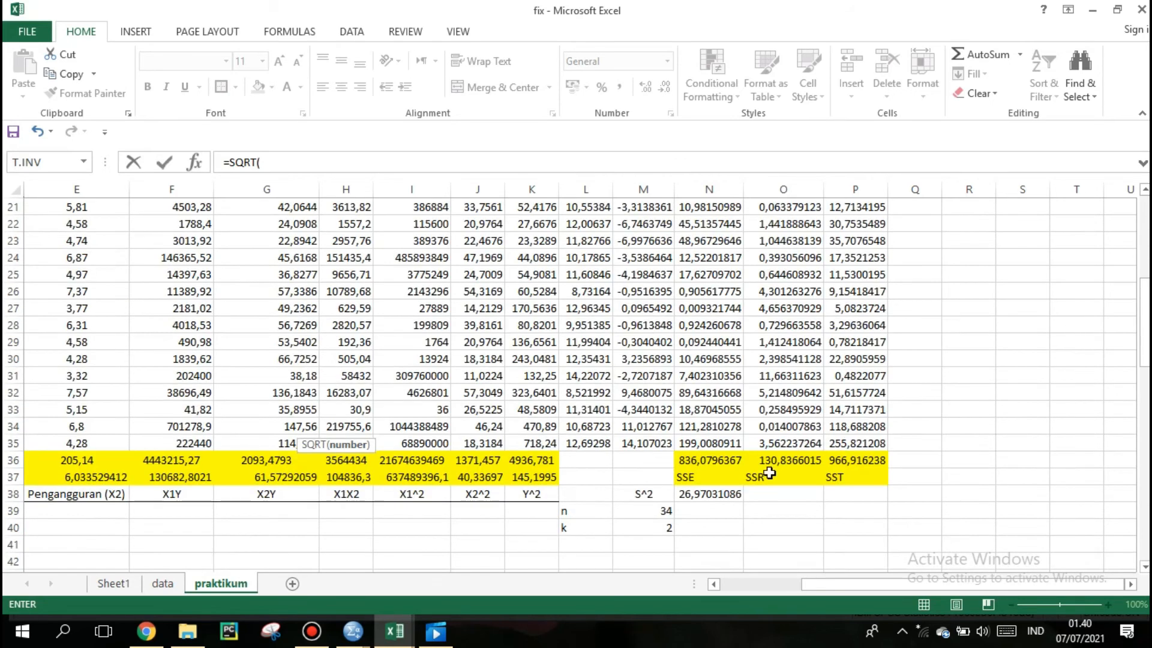
{"action": "left_click", "coordinate": [721, 496]}
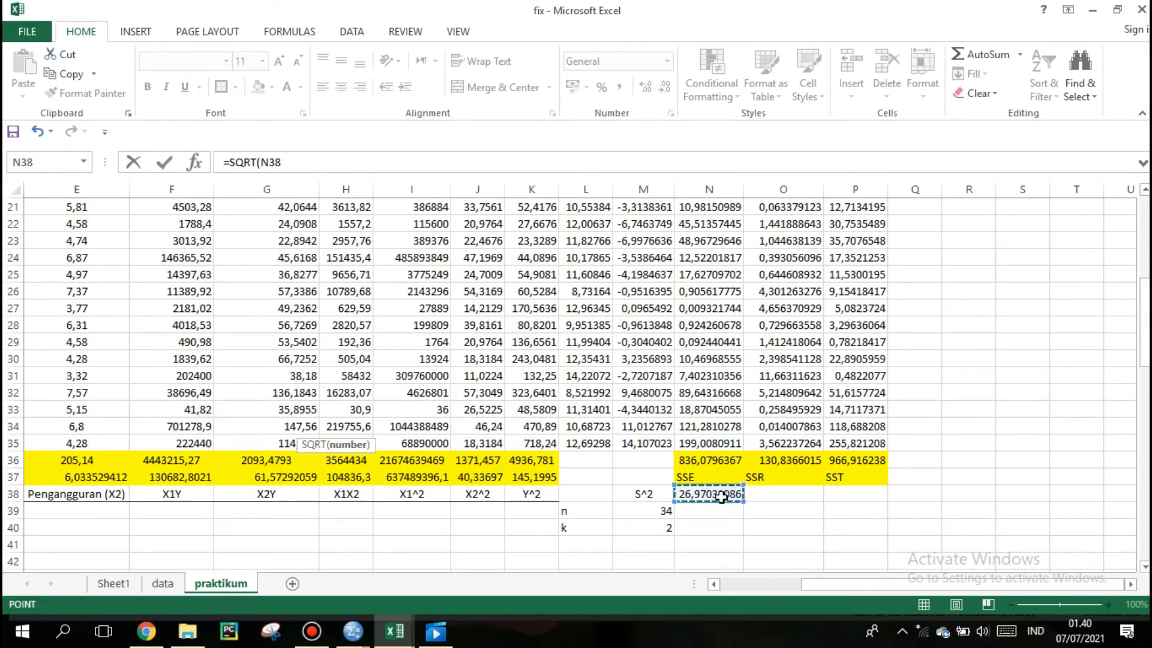
{"action": "key", "text": "Return"}
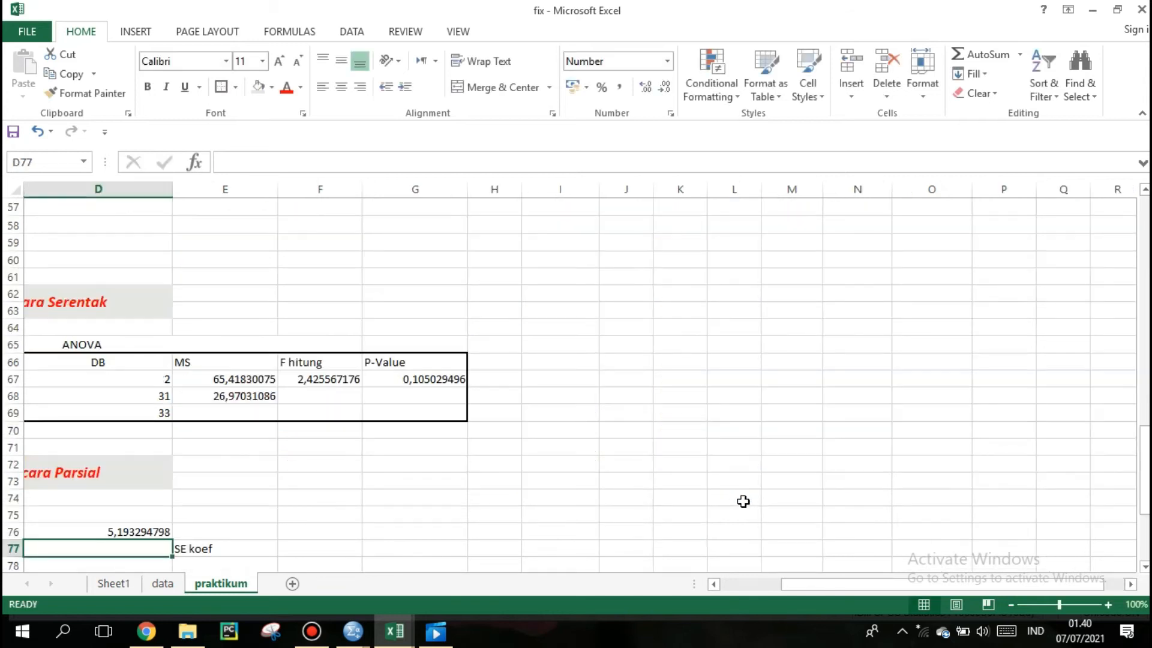
Step: Fill the C11 value for X1 in D77 with a reference to the inverse matrix's middle diagonal element in C50
{"action": "left_click_drag", "start_coordinate": [874, 581], "coordinate": [827, 586]}
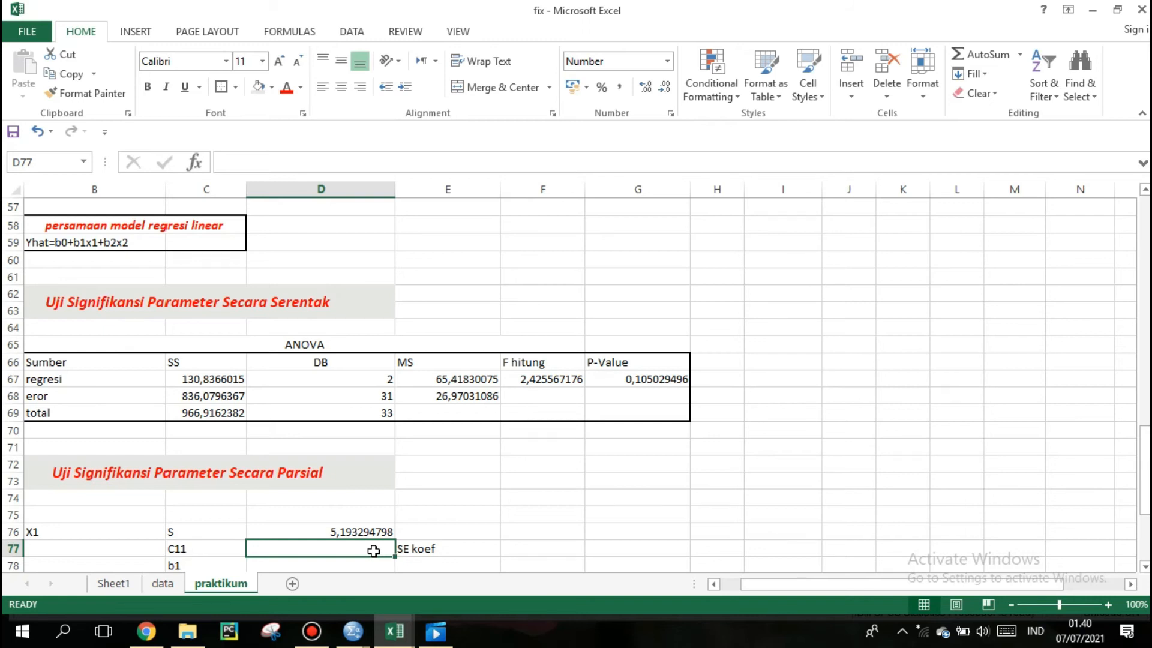
{"action": "type", "text": "="}
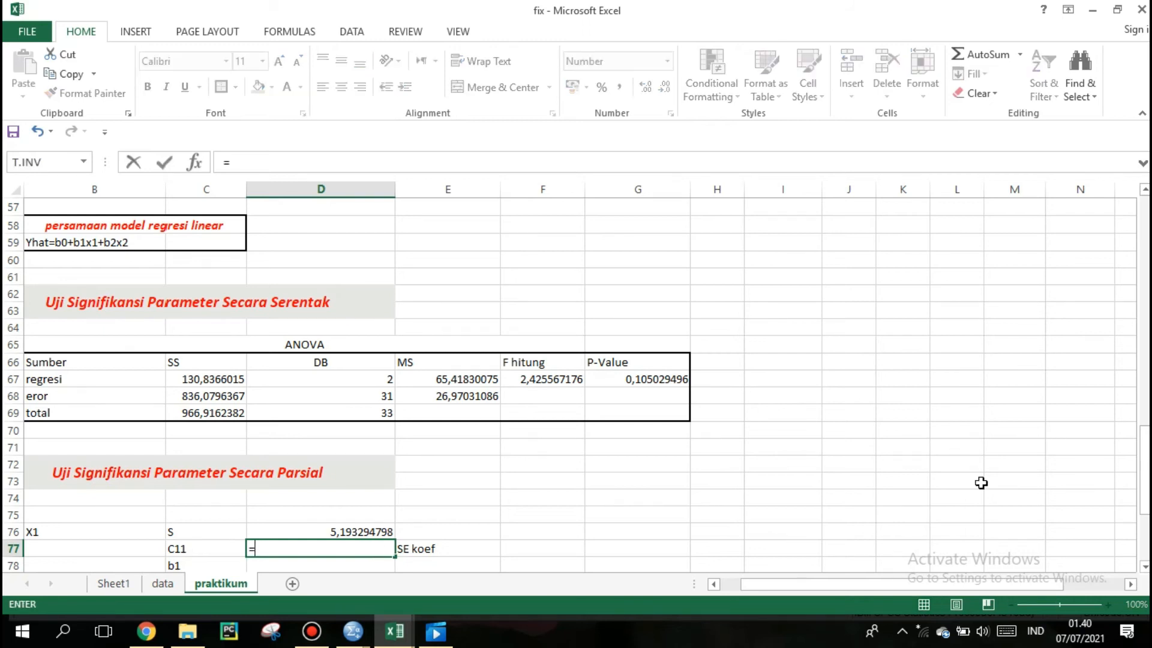
{"action": "left_click_drag", "start_coordinate": [1145, 462], "coordinate": [1144, 408]}
{"action": "left_click", "coordinate": [238, 310]}
{"action": "key", "text": "Return"}
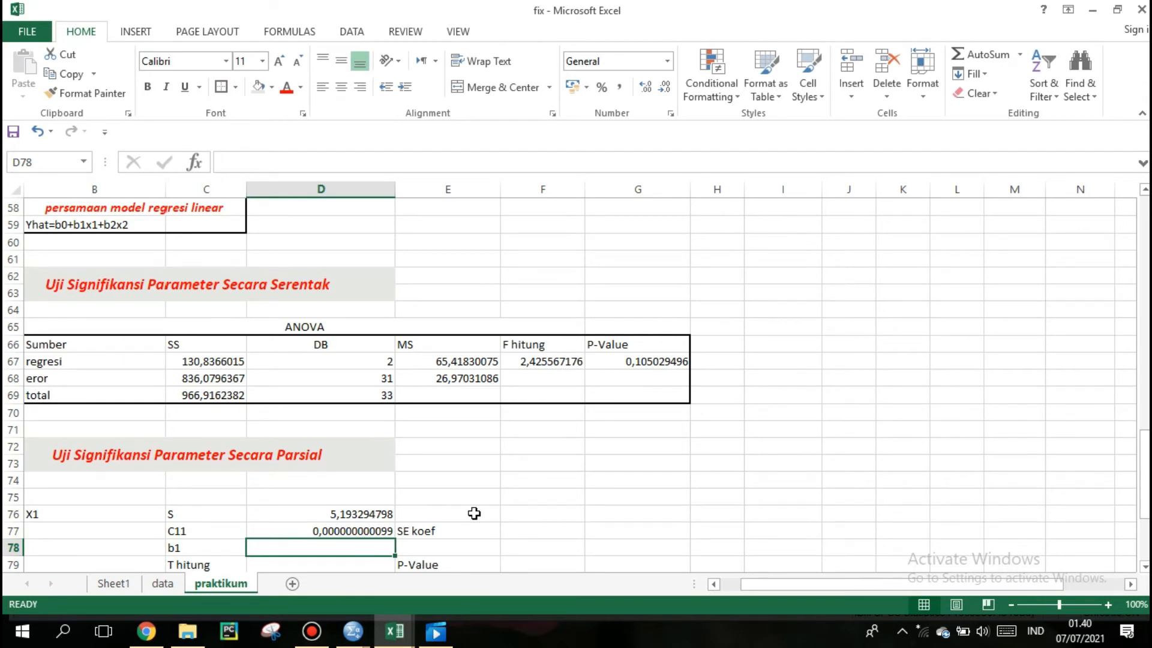
Step: Fill the b1 value for X1 in D78 with a reference to the b1 parameter estimate in B55
{"action": "type", "text": "="}
{"action": "left_click_drag", "start_coordinate": [1146, 472], "coordinate": [1145, 414]}
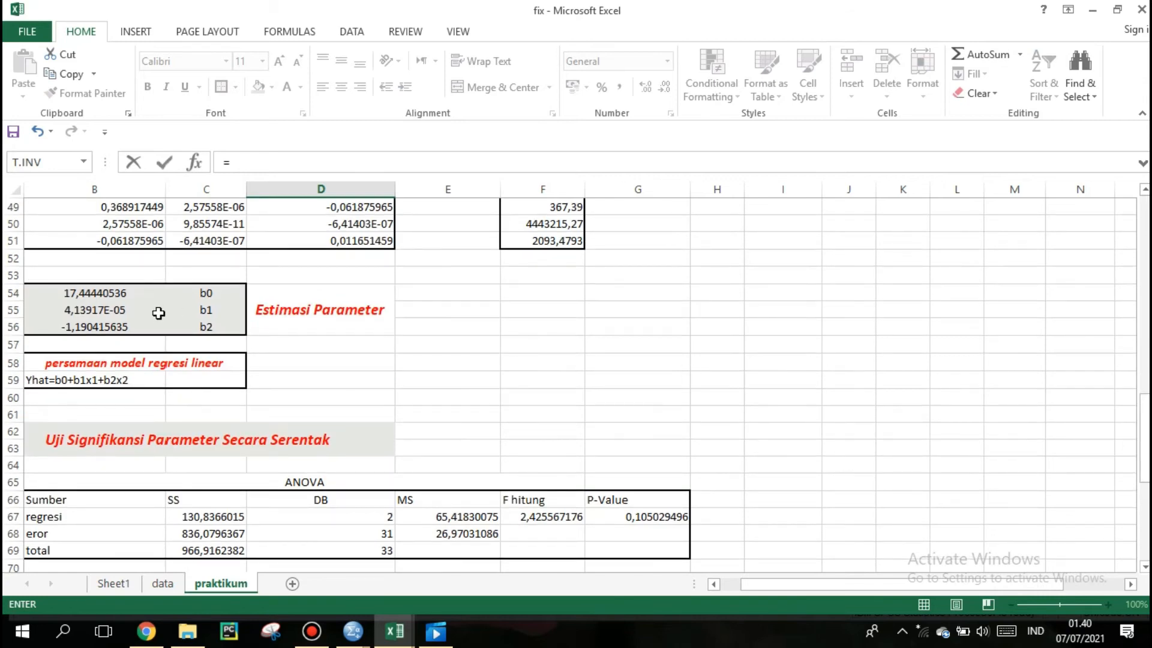
{"action": "left_click", "coordinate": [132, 317]}
{"action": "key", "text": "Return"}
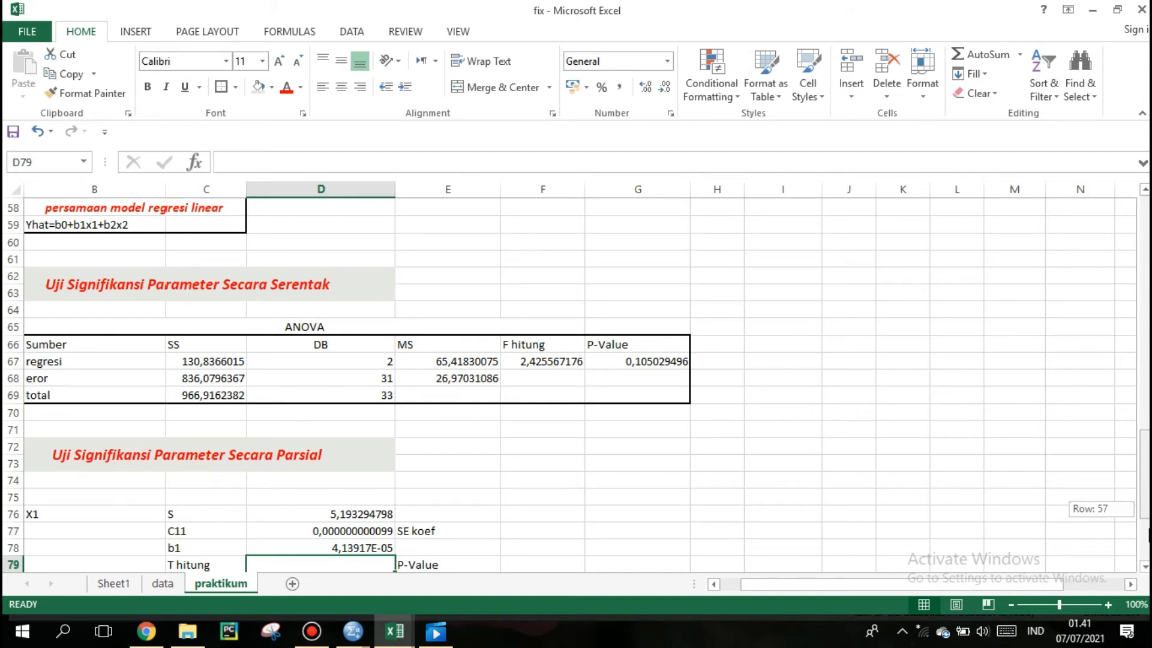
Step: Calculate the SE koef for X1 in F77 as S times the square root of C11, using =D76*SQRT(D77)
{"action": "scroll", "coordinate": [550, 430], "scroll_direction": "down", "scroll_amount": 2}
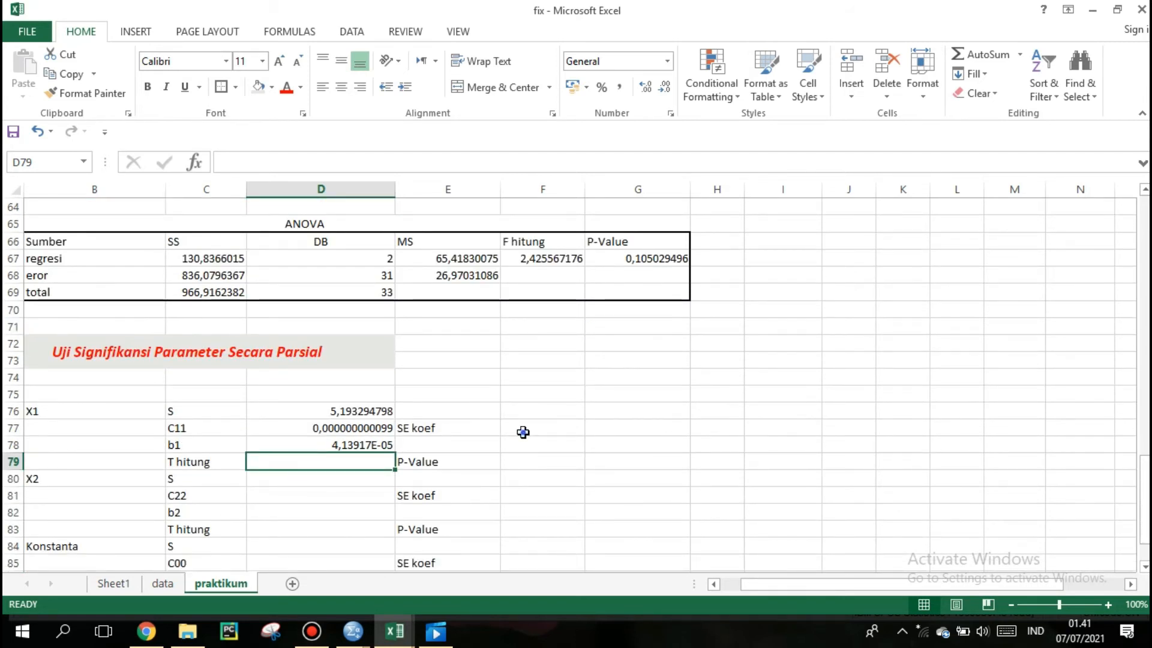
{"action": "left_click", "coordinate": [524, 432]}
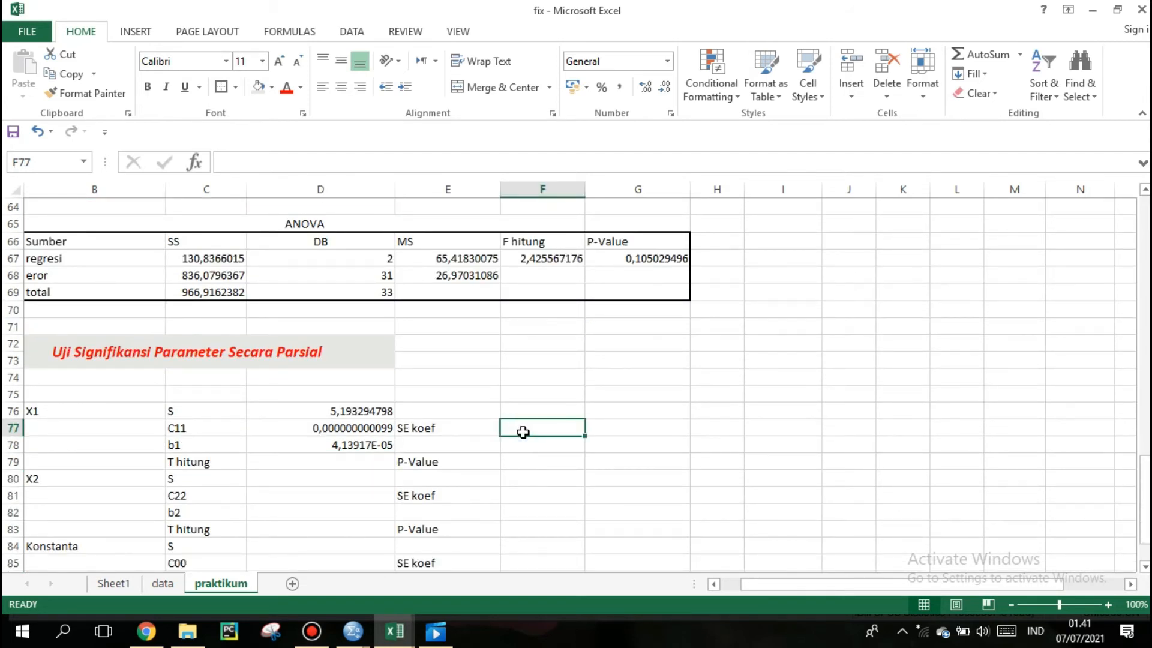
{"action": "double_click", "coordinate": [525, 432]}
{"action": "type", "text": "="}
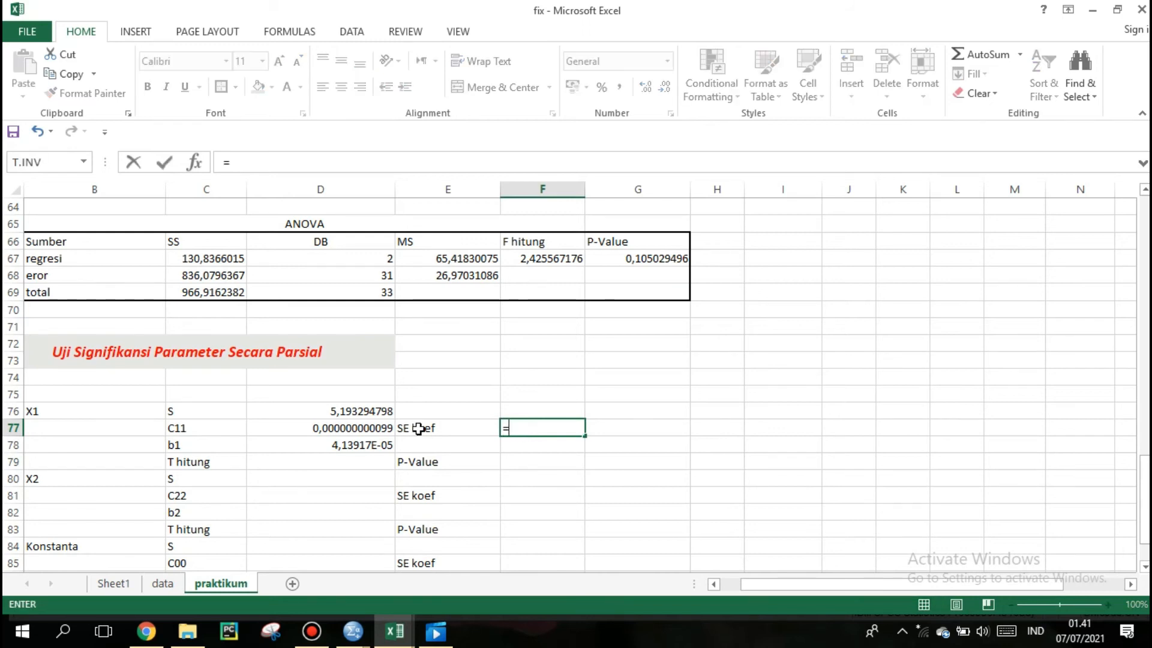
{"action": "left_click", "coordinate": [363, 411]}
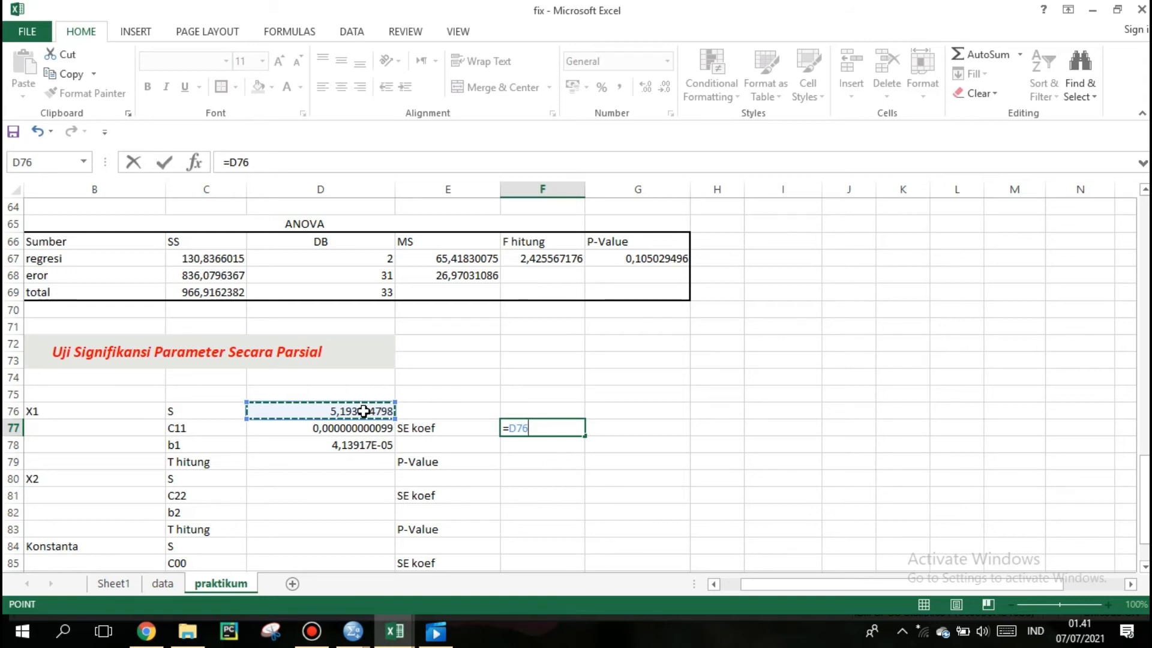
{"action": "type", "text": "*"}
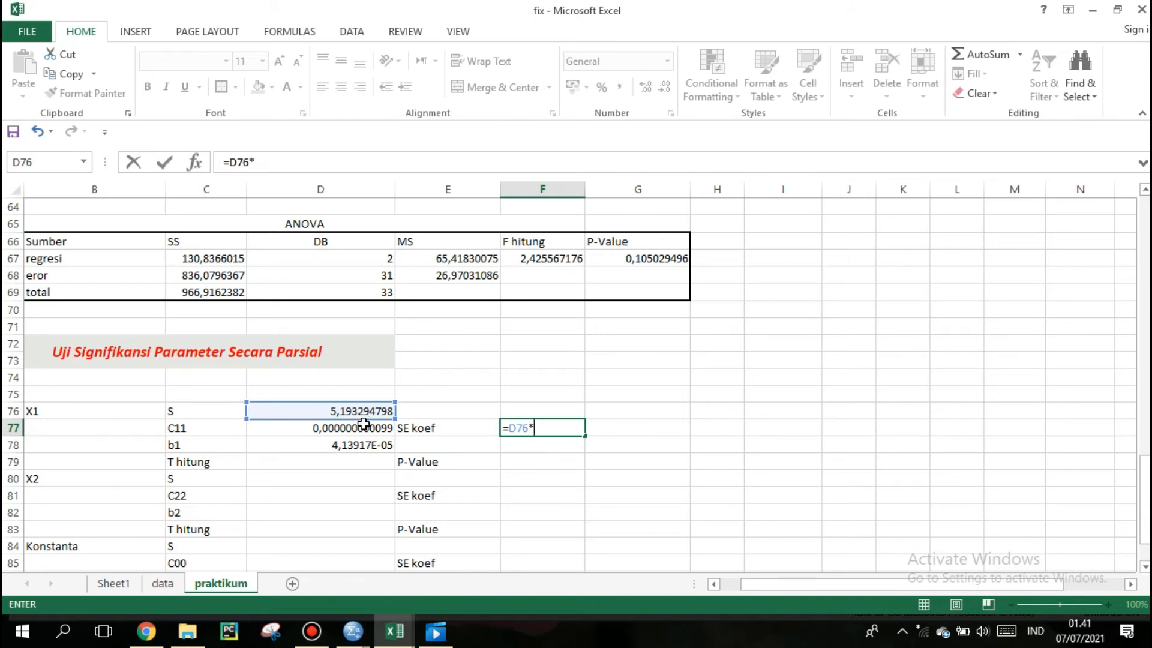
{"action": "left_click", "coordinate": [364, 425]}
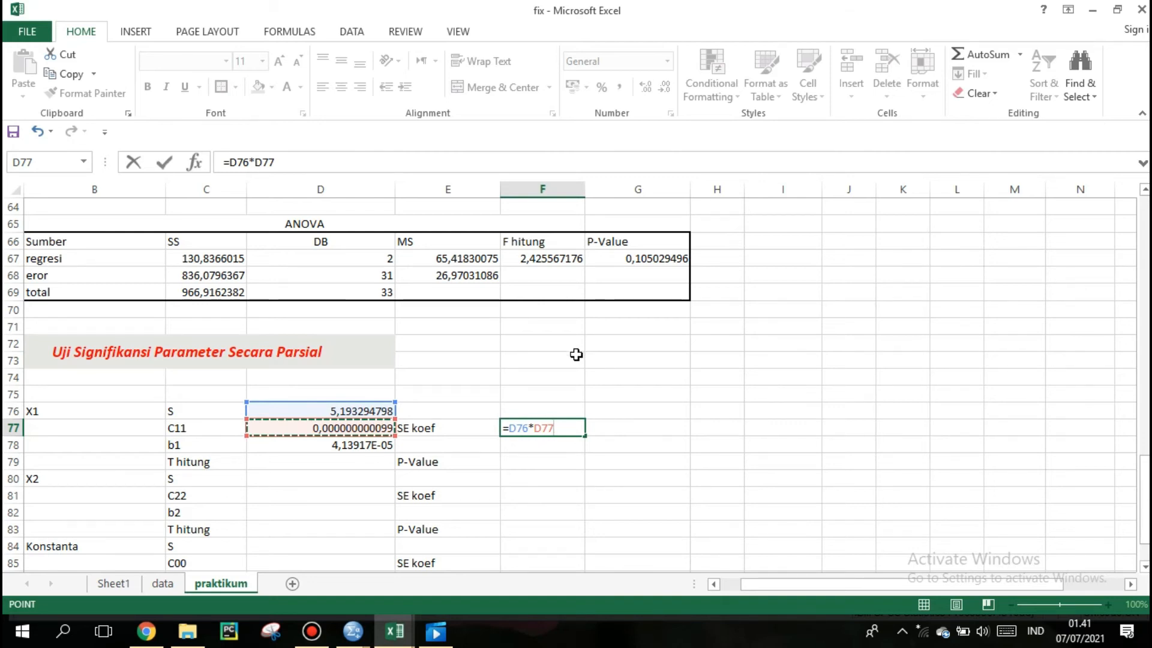
{"action": "left_click", "coordinate": [368, 158]}
{"action": "key", "text": "BackSpace"}
{"action": "key", "text": "BackSpace"}
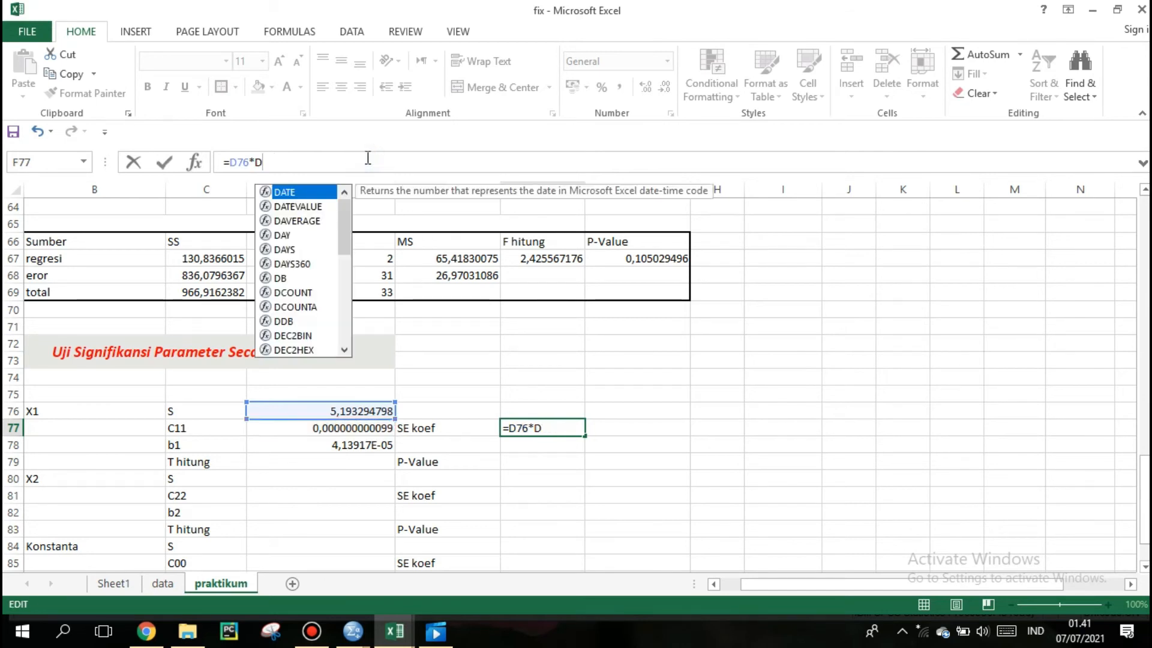
{"action": "key", "text": "BackSpace"}
{"action": "type", "text": "SQ"}
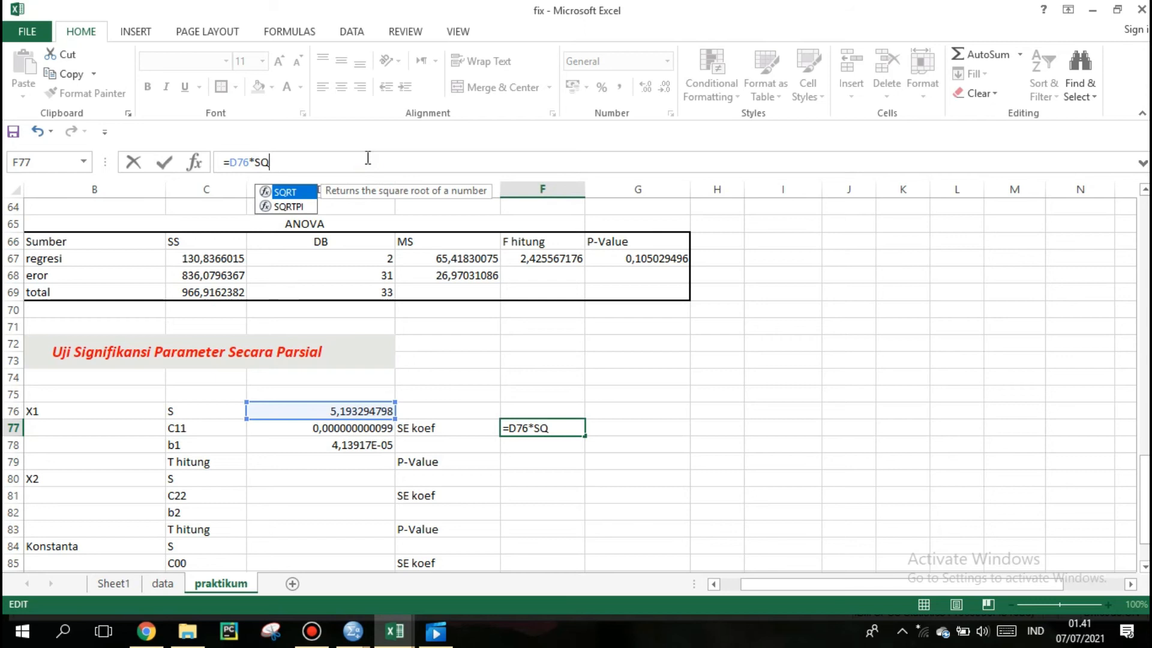
{"action": "double_click", "coordinate": [309, 195]}
{"action": "left_click", "coordinate": [355, 432]}
{"action": "key", "text": "Return"}
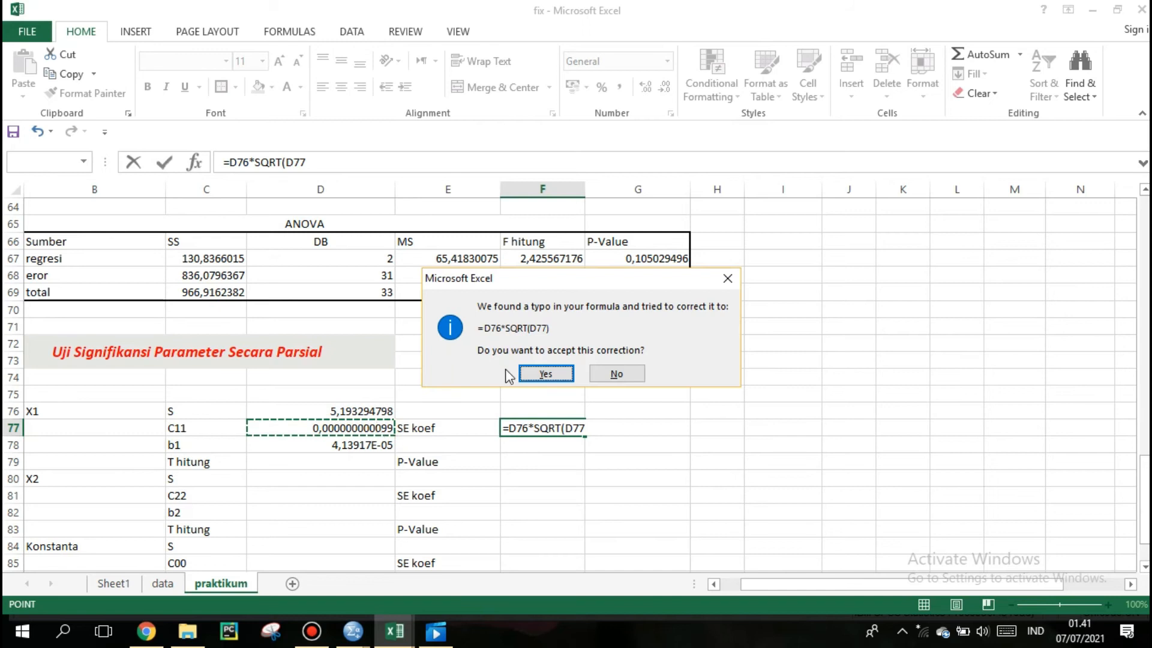
{"action": "left_click", "coordinate": [539, 374]}
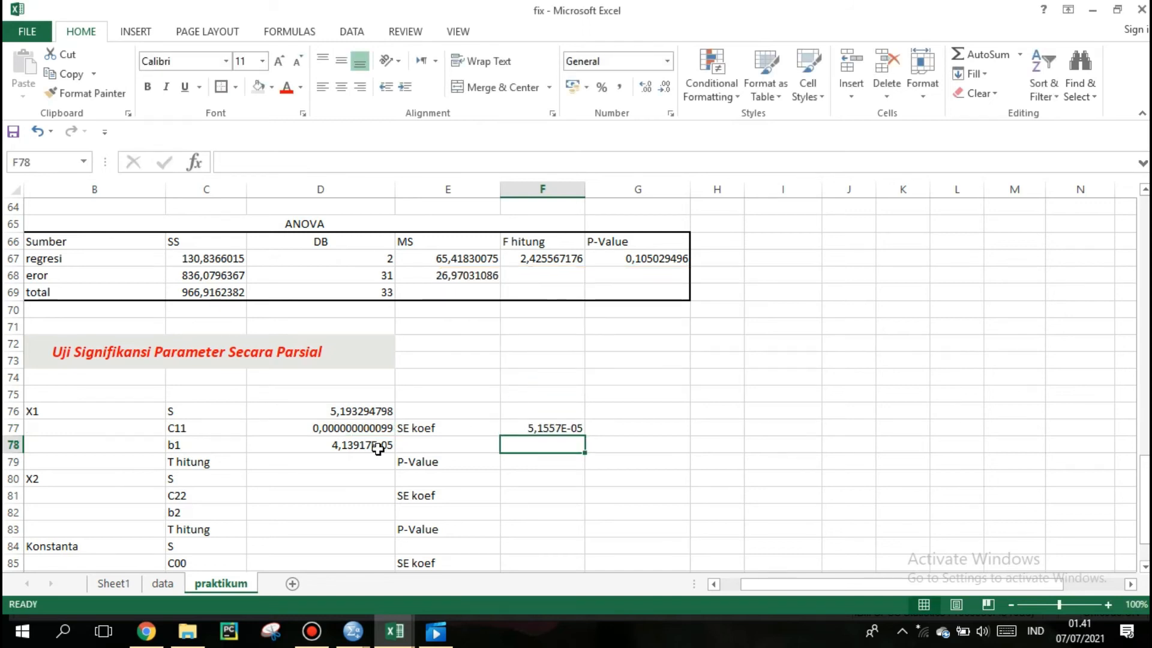
Step: Calculate T hitung for X1 in D79 as b1 divided by the SE koef, using =D78/F77
{"action": "left_click", "coordinate": [320, 460]}
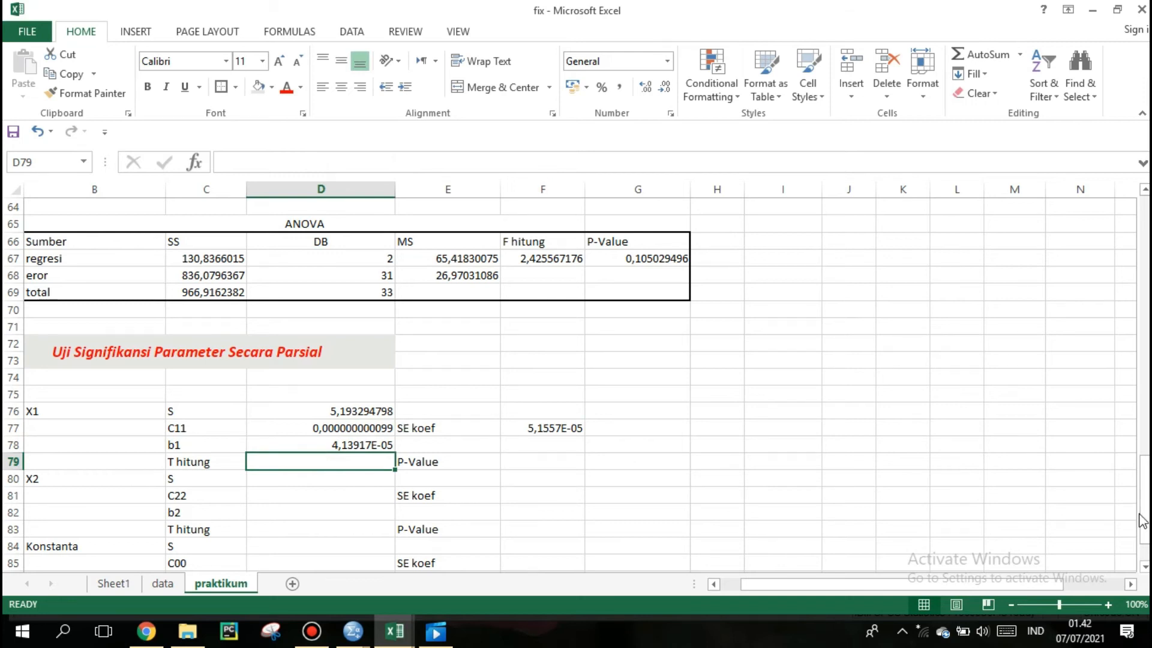
{"action": "left_click_drag", "start_coordinate": [1140, 517], "coordinate": [1139, 523]}
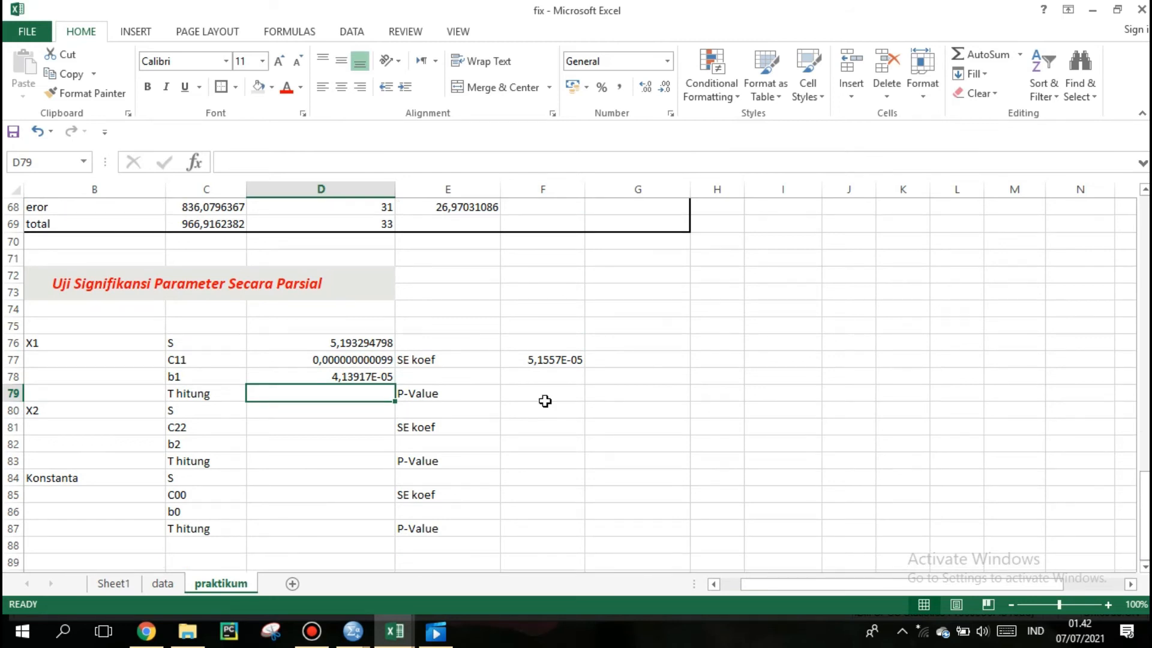
{"action": "type", "text": "="}
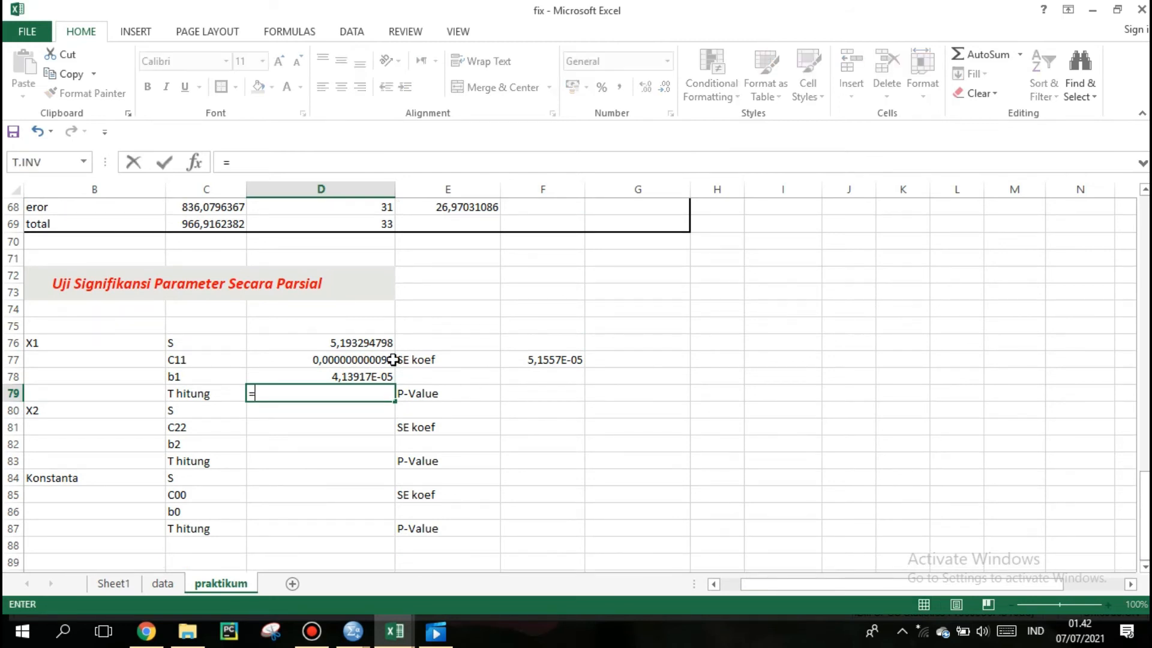
{"action": "left_click", "coordinate": [330, 378]}
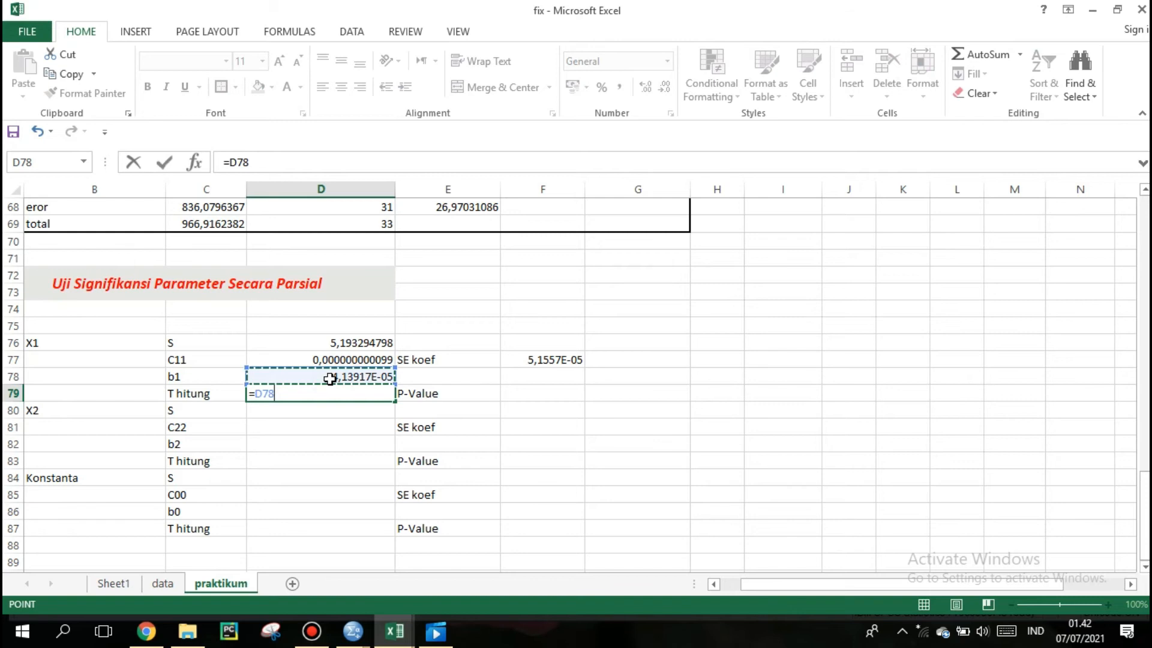
{"action": "type", "text": "/"}
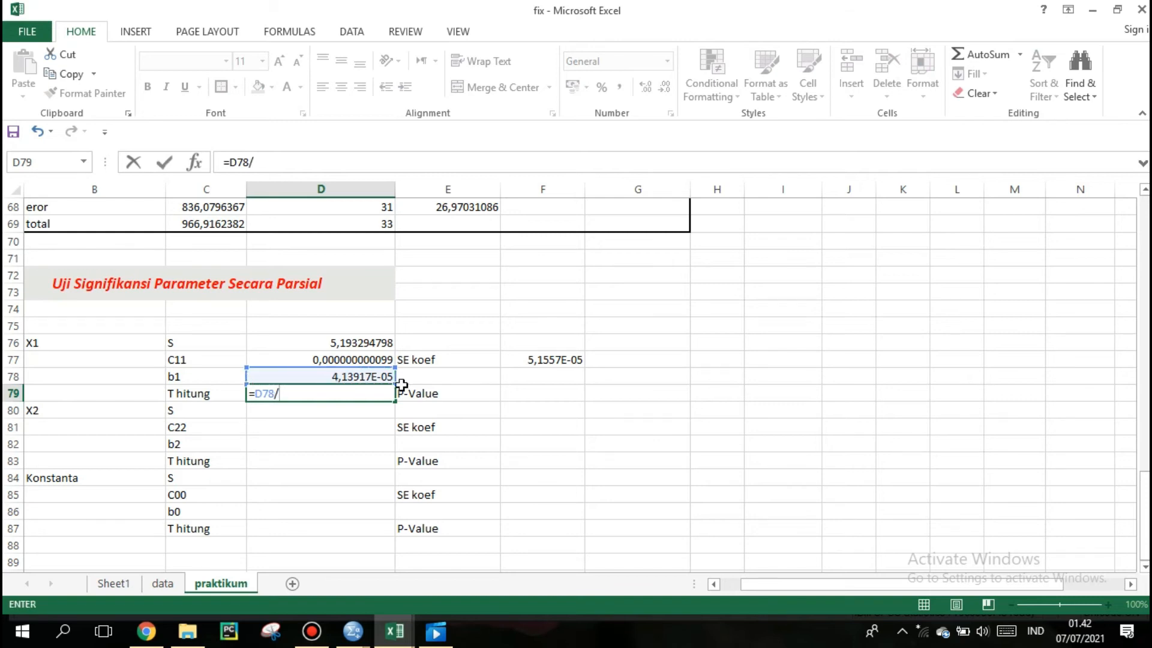
{"action": "left_click", "coordinate": [548, 360]}
{"action": "key", "text": "Return"}
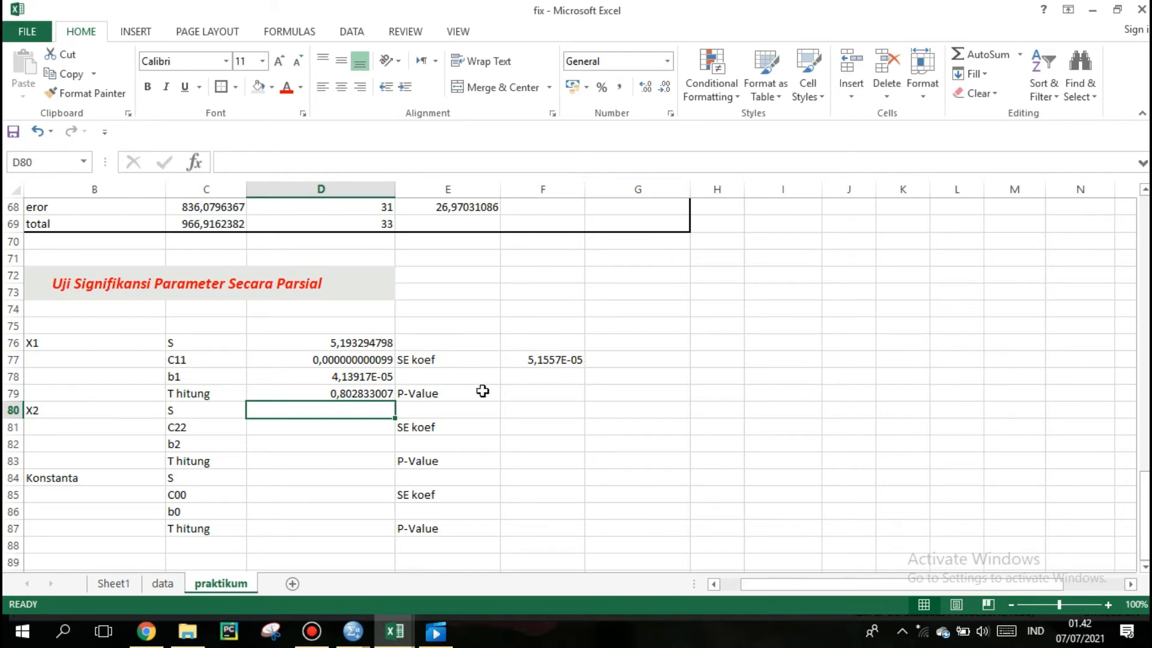
Step: Calculate the two-tailed P-Value for X1 in F79 from T hitung with 31 degrees of freedom, using =TDIST(D79;31;2)
{"action": "left_click", "coordinate": [533, 395]}
{"action": "type", "text": "="}
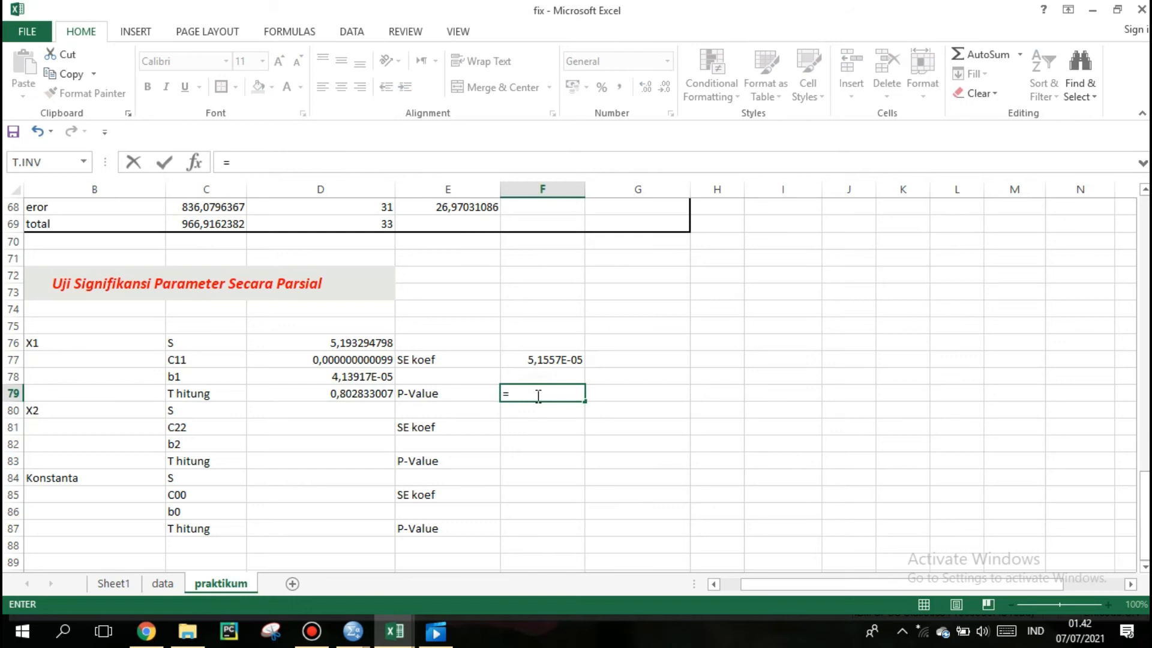
{"action": "type", "text": "T"}
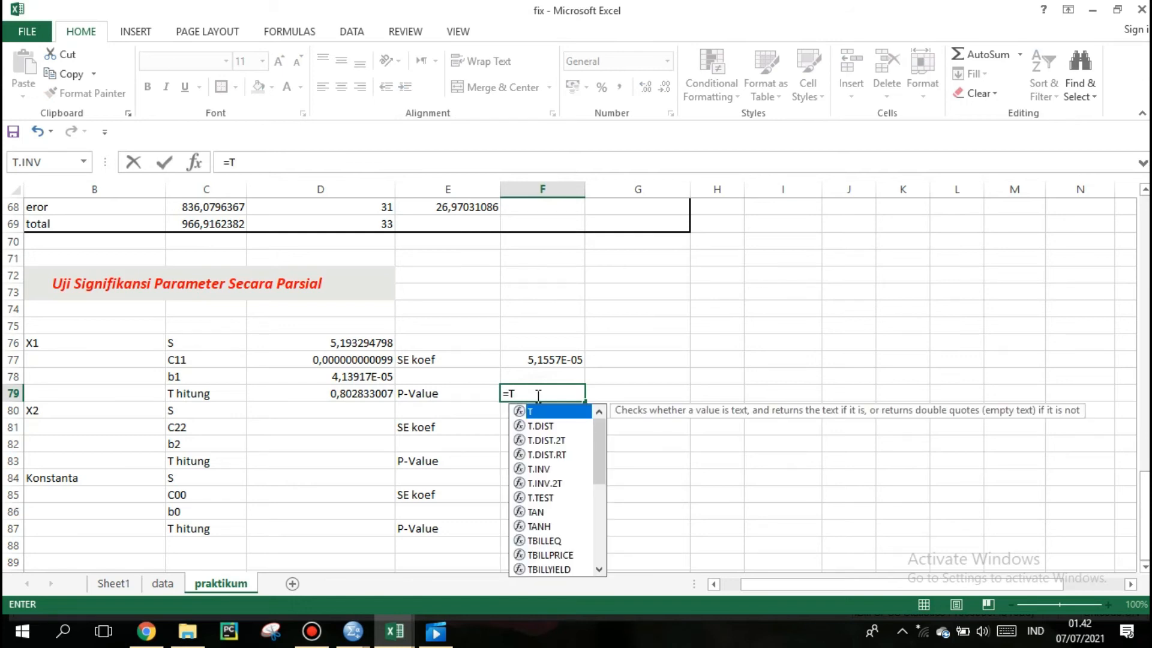
{"action": "type", "text": "D"}
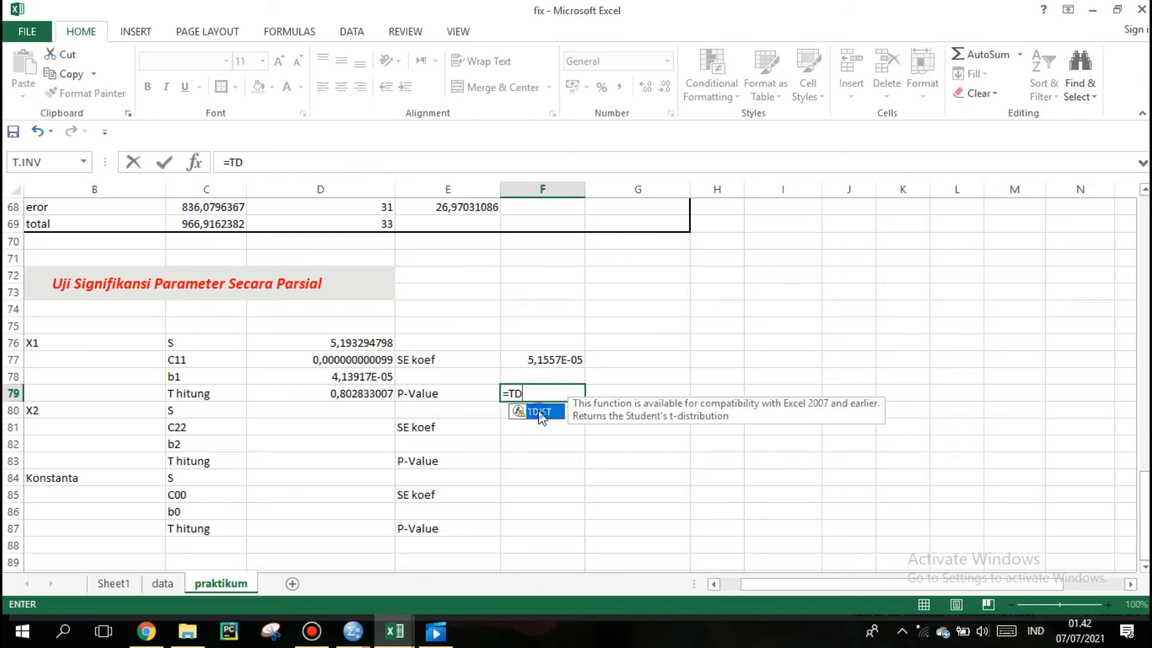
{"action": "double_click", "coordinate": [540, 412]}
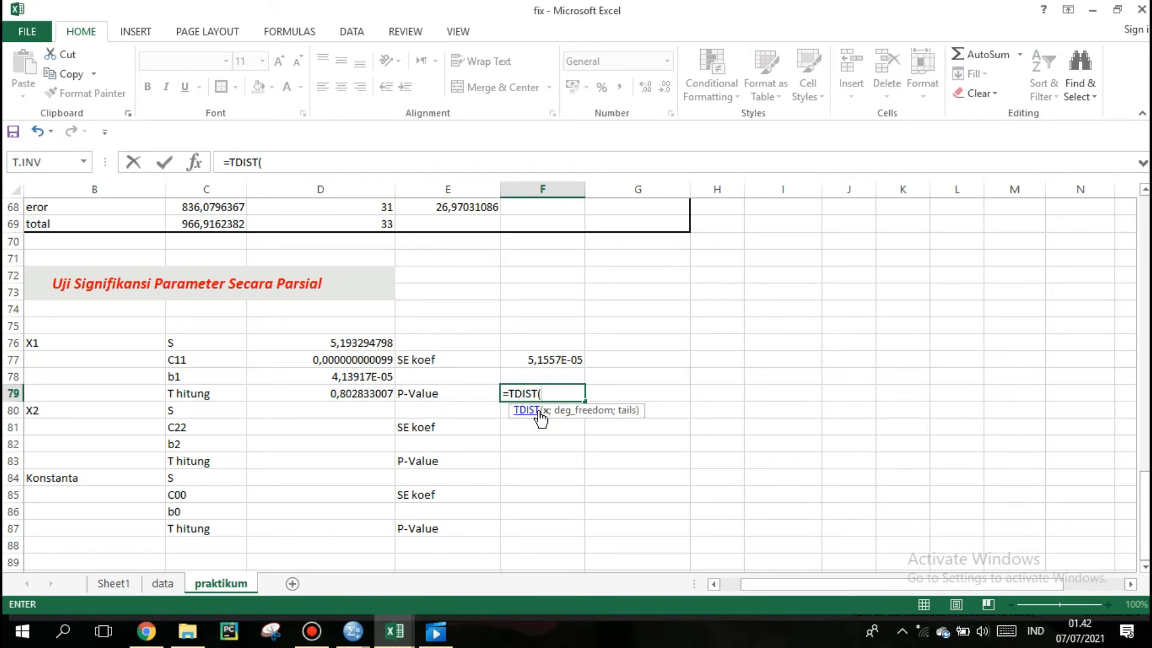
{"action": "left_click", "coordinate": [304, 394]}
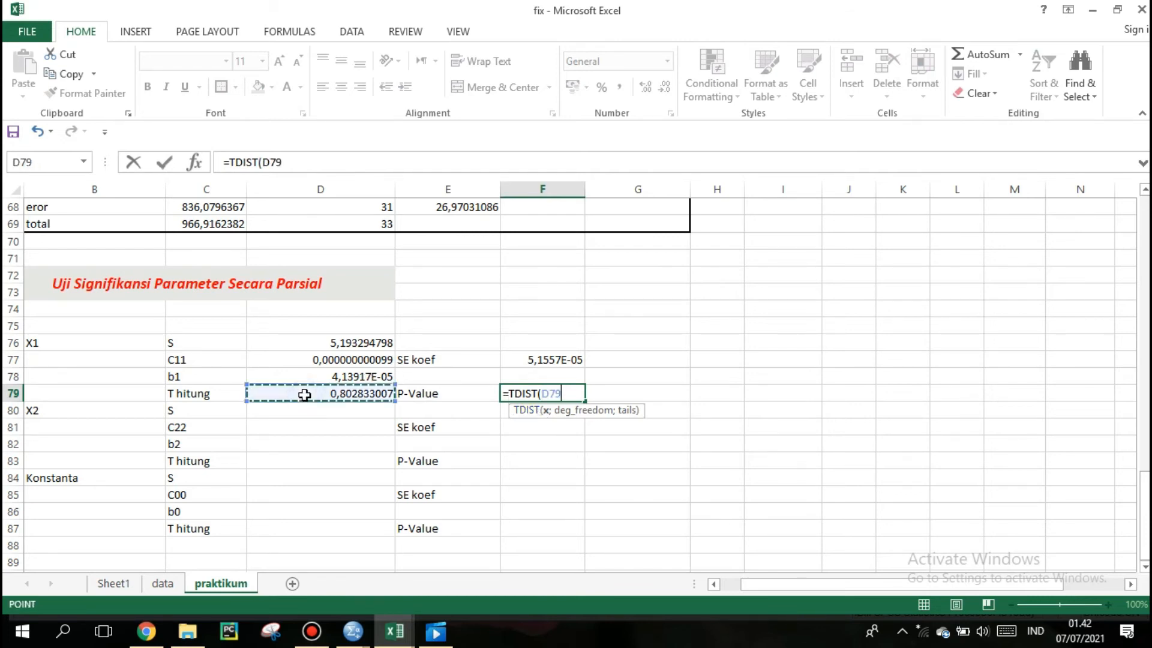
{"action": "type", "text": ";"}
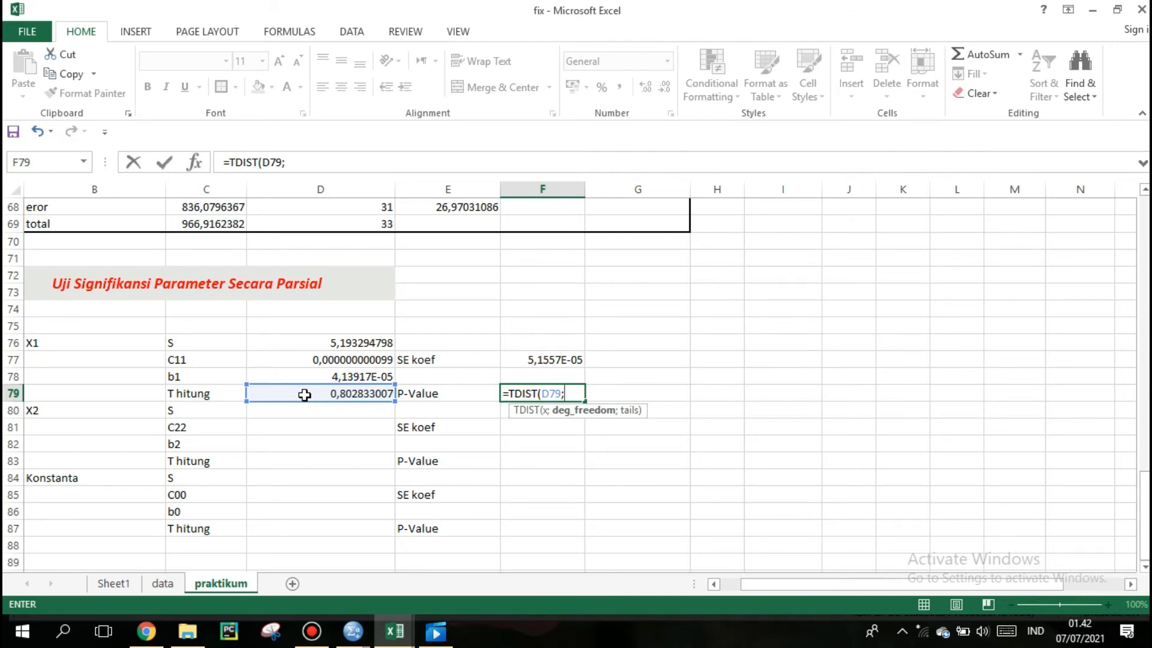
{"action": "type", "text": "31;2"}
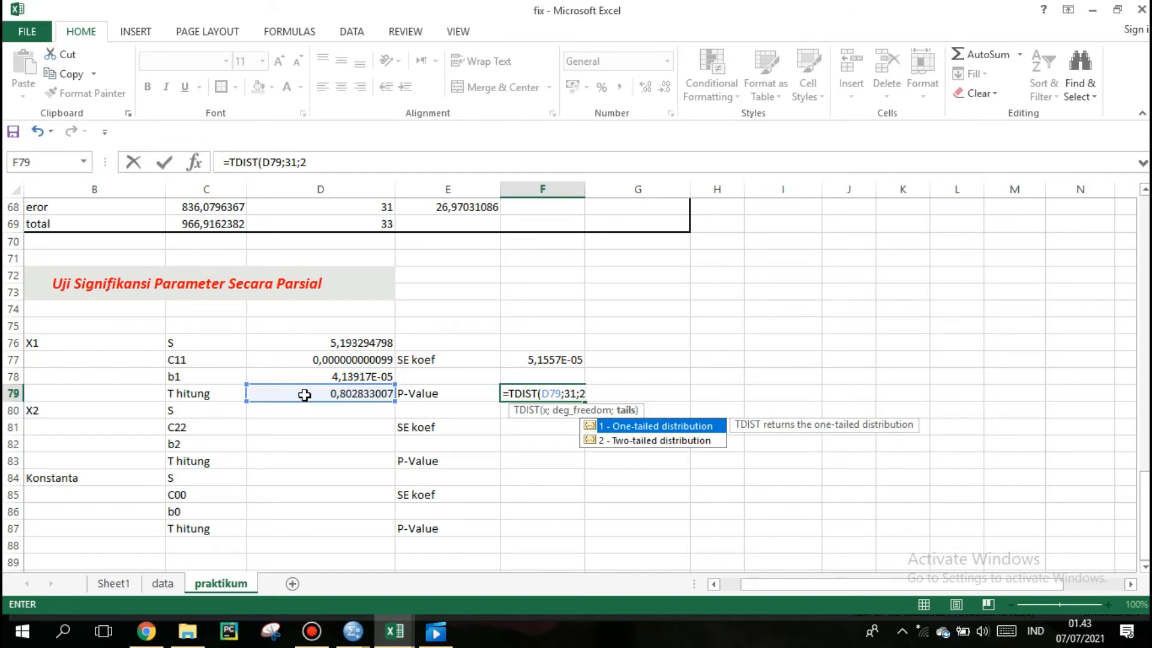
{"action": "key", "text": "Return"}
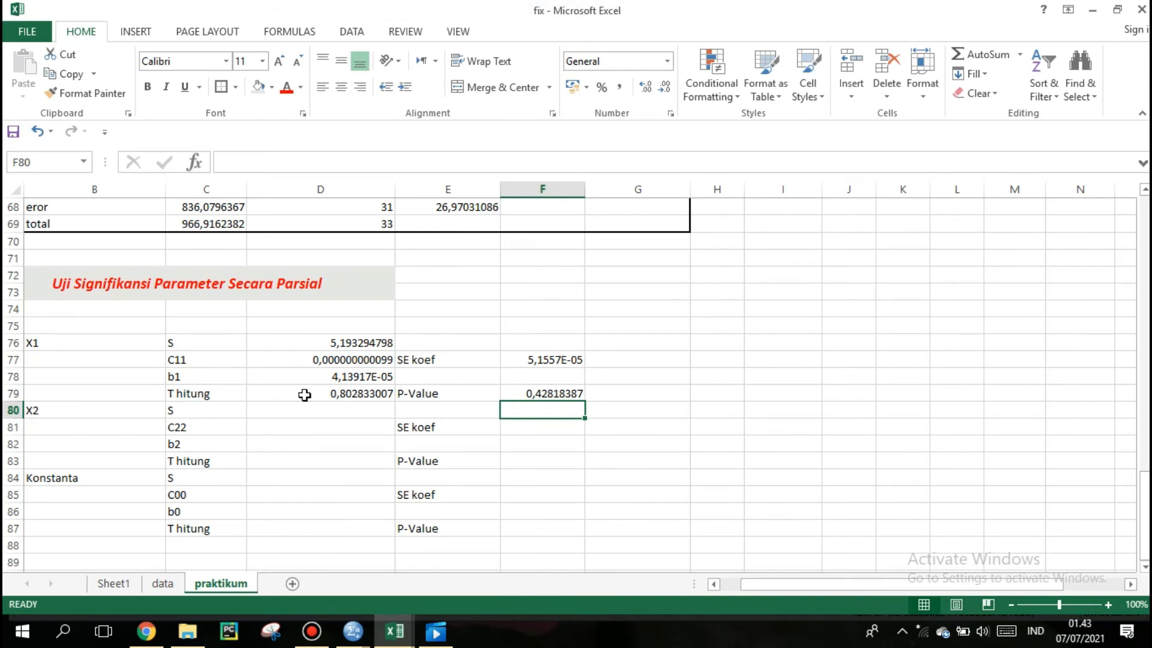
Step: Merge and center the X1, X2 and Konstanta labels in column B, each across its own four rows between rows 76 and 87
{"action": "left_click", "coordinate": [99, 343]}
{"action": "left_click_drag", "start_coordinate": [99, 344], "coordinate": [120, 388]}
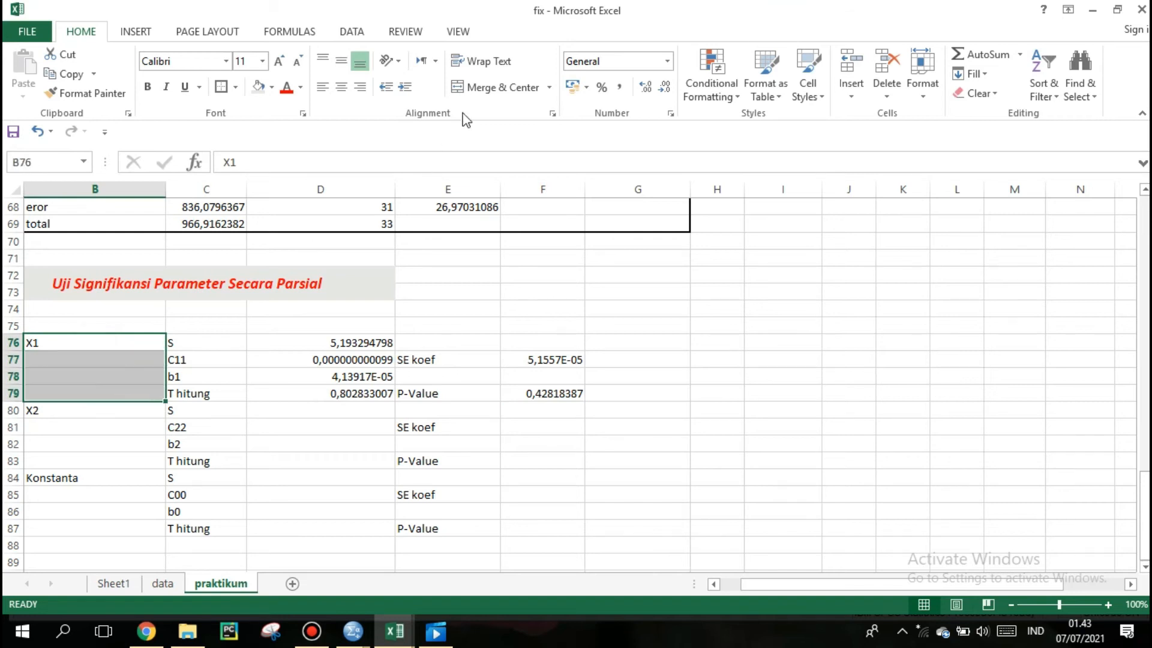
{"action": "left_click", "coordinate": [480, 87]}
{"action": "left_click", "coordinate": [98, 412]}
{"action": "left_click_drag", "start_coordinate": [99, 413], "coordinate": [129, 528]}
{"action": "left_click", "coordinate": [480, 87]}
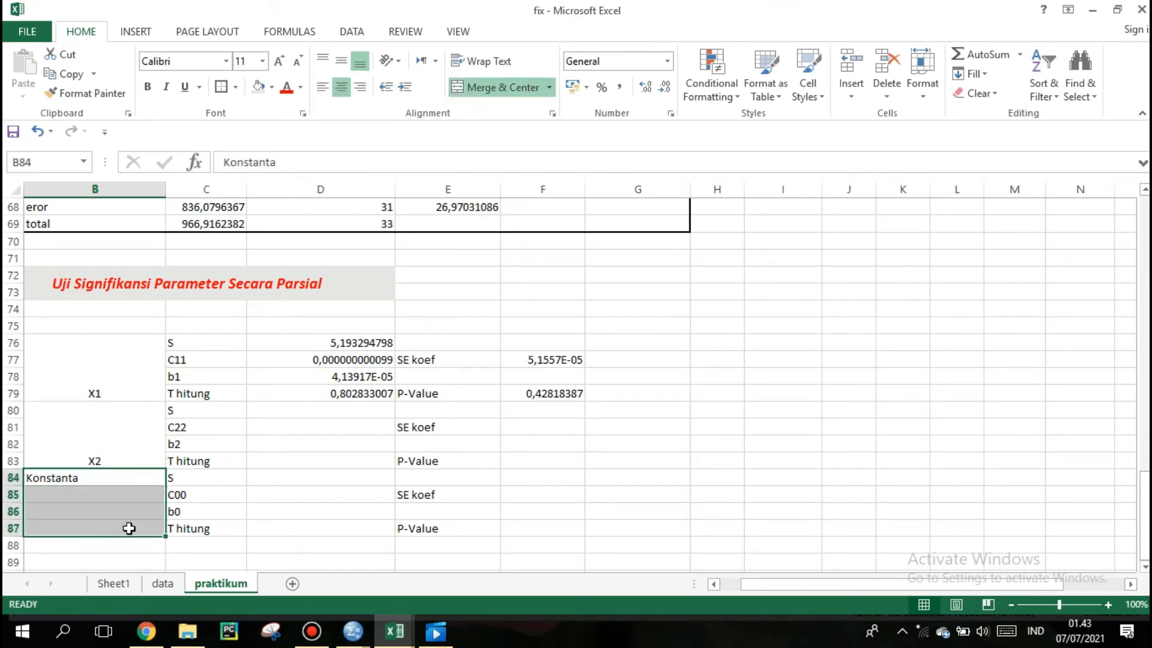
{"action": "left_click", "coordinate": [480, 87]}
Step: Middle-align the merged X1, X2 and Konstanta labels vertically in B76:B87
{"action": "left_click_drag", "start_coordinate": [140, 373], "coordinate": [126, 523]}
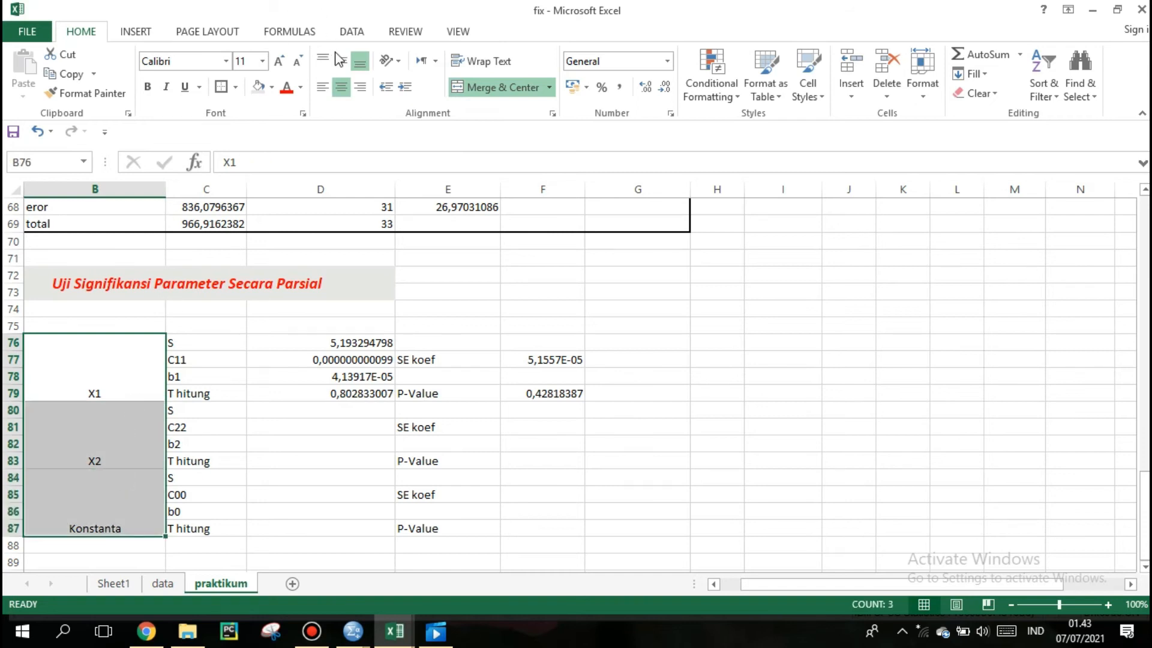
{"action": "left_click", "coordinate": [341, 60]}
{"action": "left_click", "coordinate": [300, 424]}
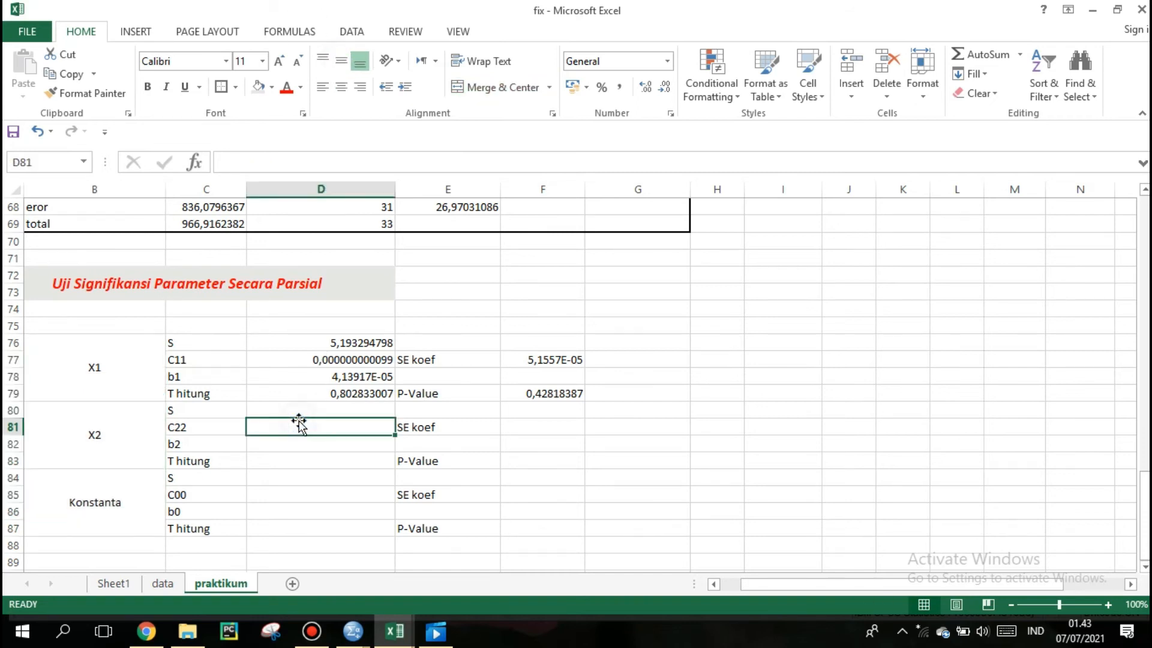
Step: Fill the S value for X2 in D80 with a reference to X1's S value in D76
{"action": "left_click", "coordinate": [300, 411]}
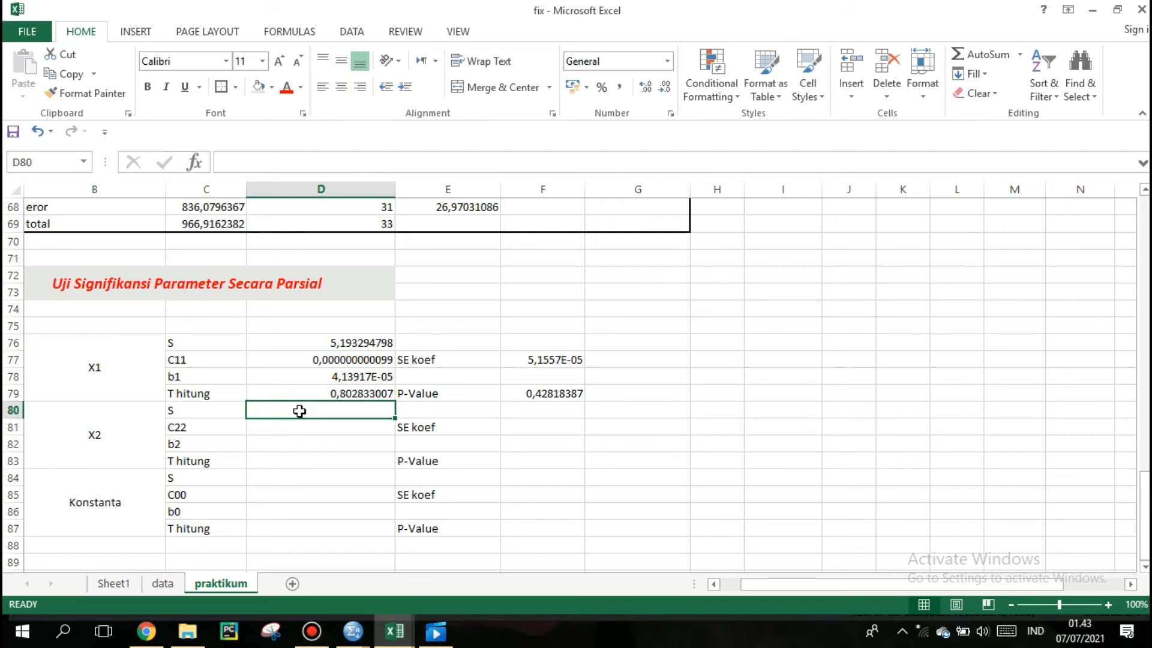
{"action": "type", "text": "="}
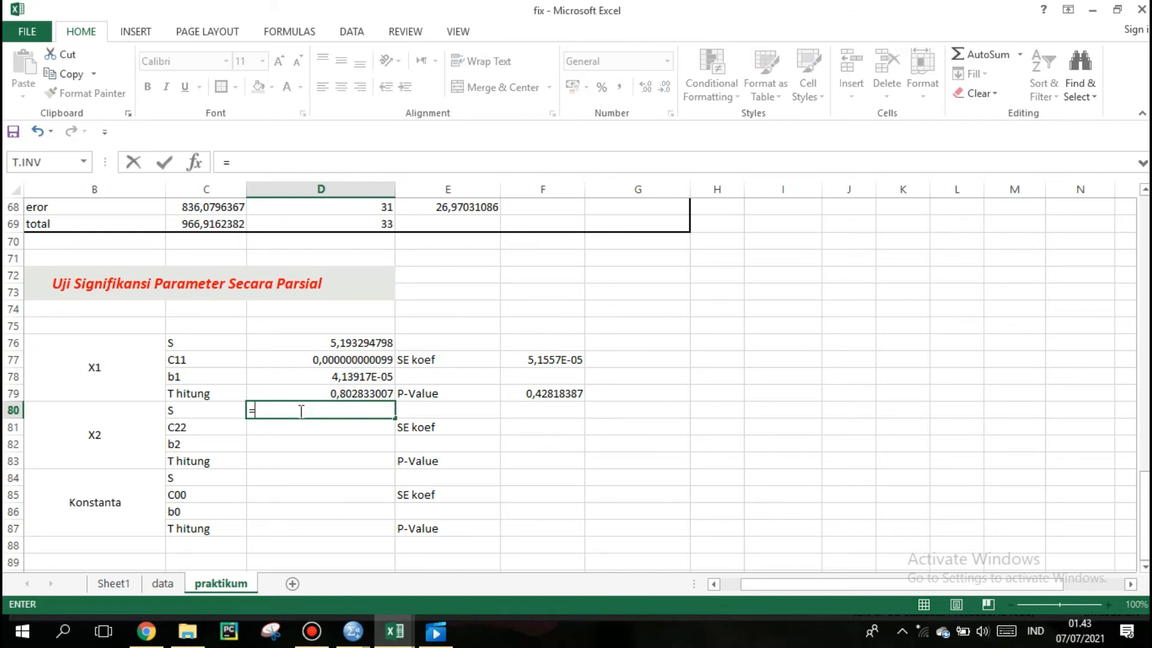
{"action": "left_click", "coordinate": [326, 344]}
{"action": "key", "text": "Return"}
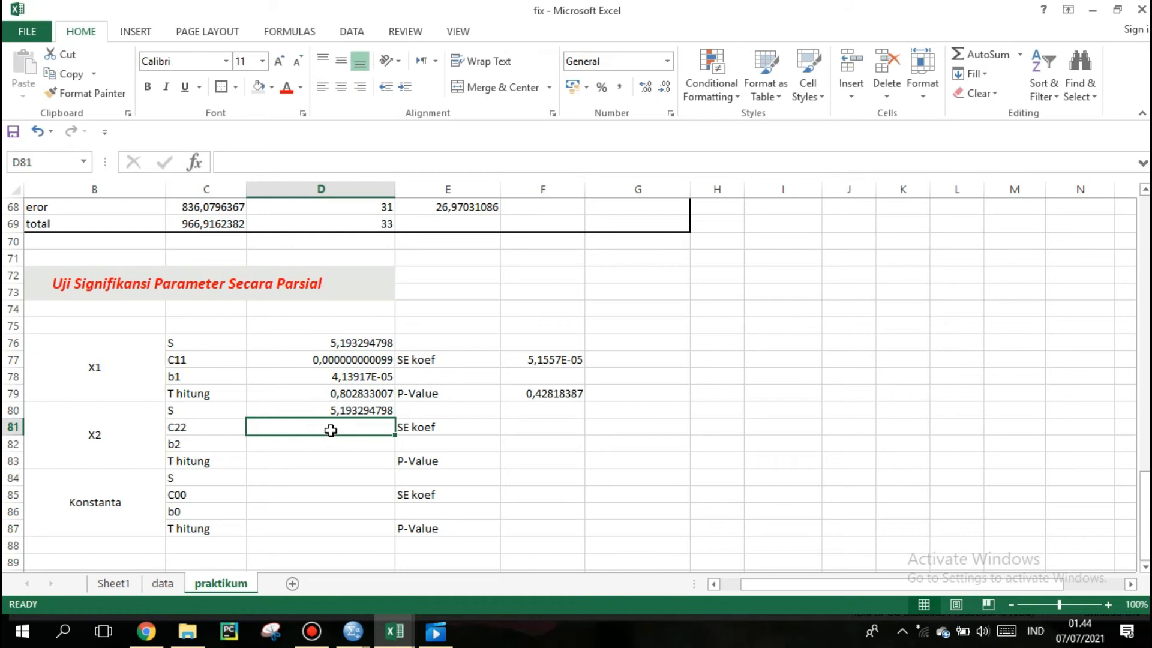
Step: Fill the C22 value for X2 in D81 with a reference to the inverse matrix's last diagonal element in D51
{"action": "type", "text": "="}
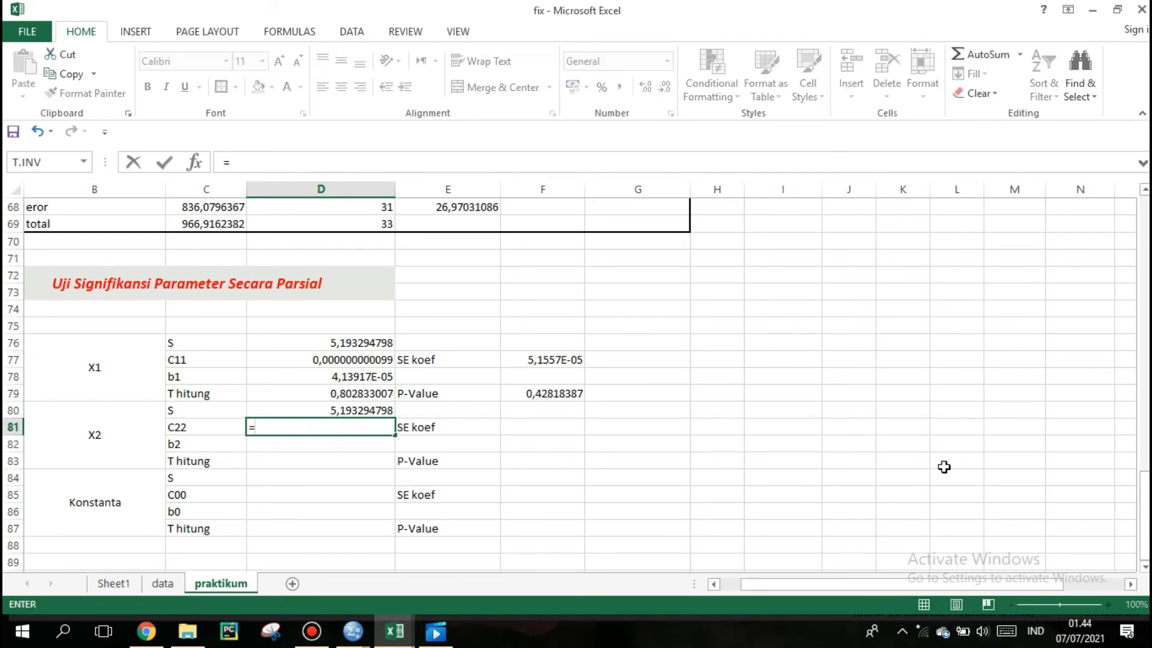
{"action": "left_click_drag", "start_coordinate": [1144, 484], "coordinate": [1146, 416]}
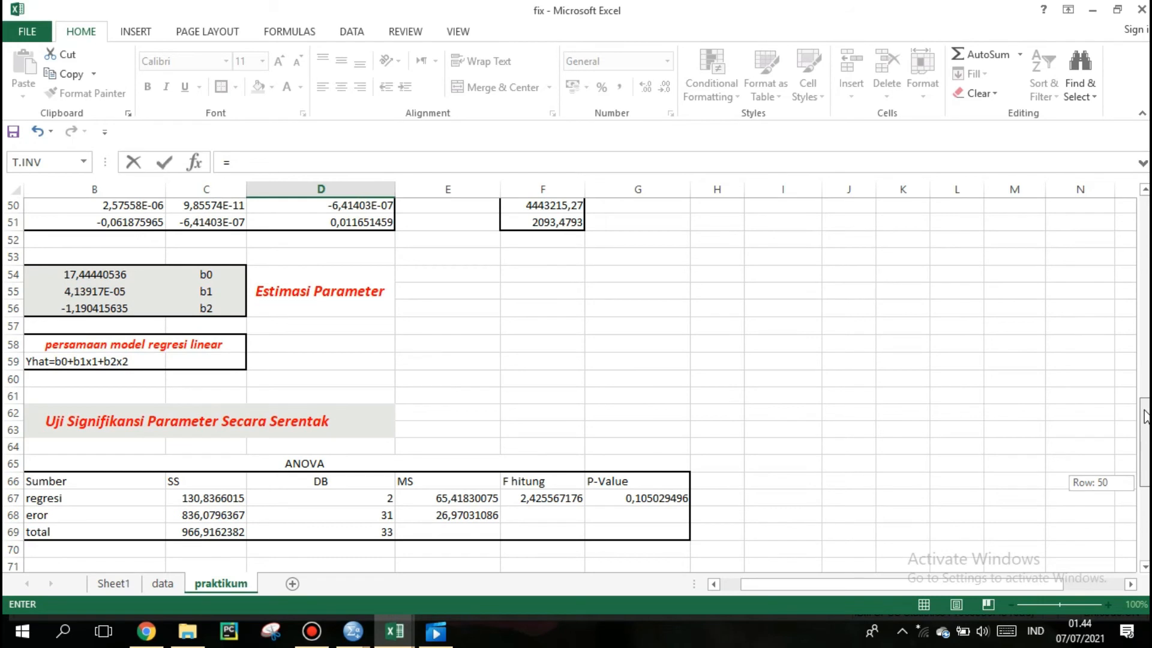
{"action": "left_click_drag", "start_coordinate": [1144, 415], "coordinate": [1144, 409]}
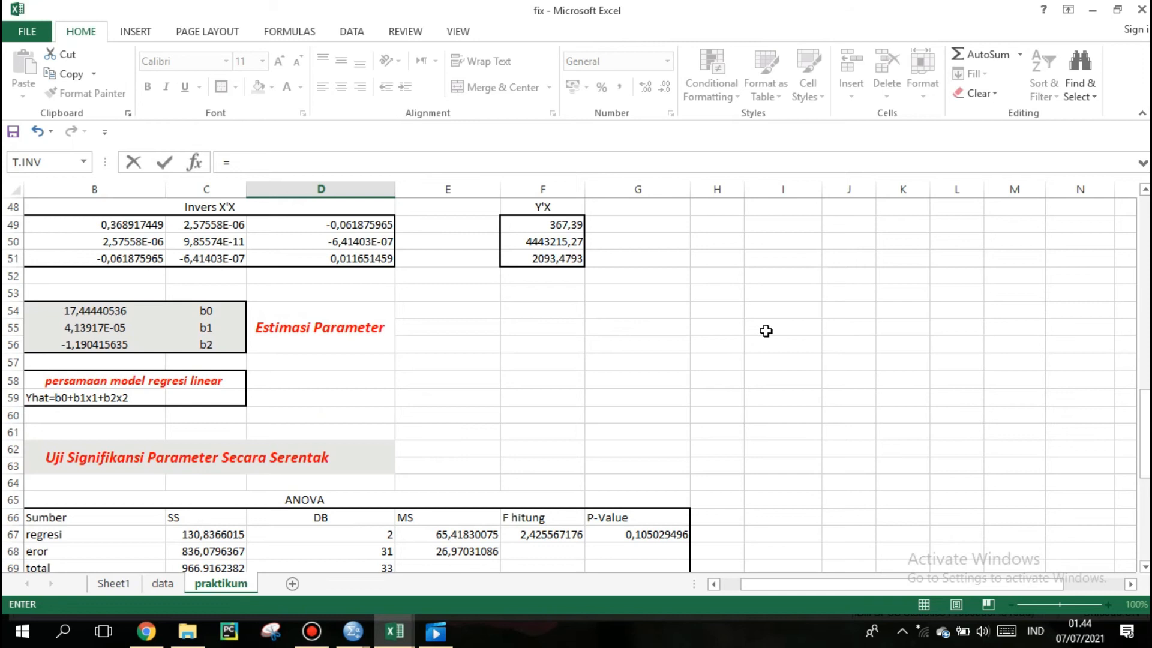
{"action": "left_click", "coordinate": [388, 261]}
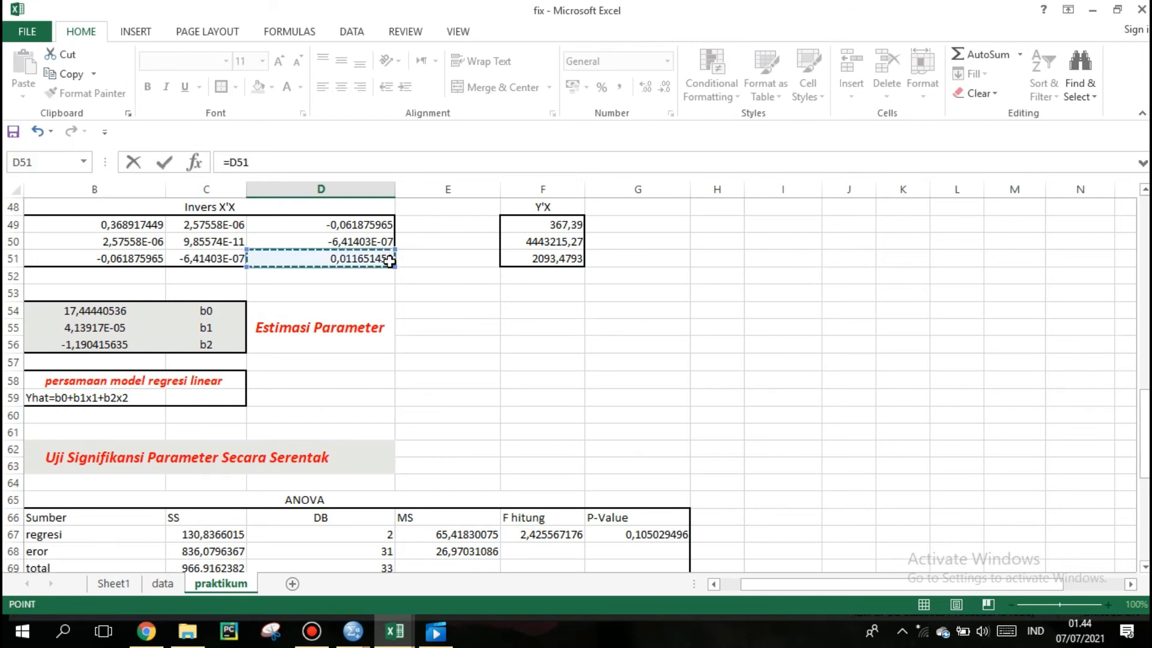
{"action": "key", "text": "Escape"}
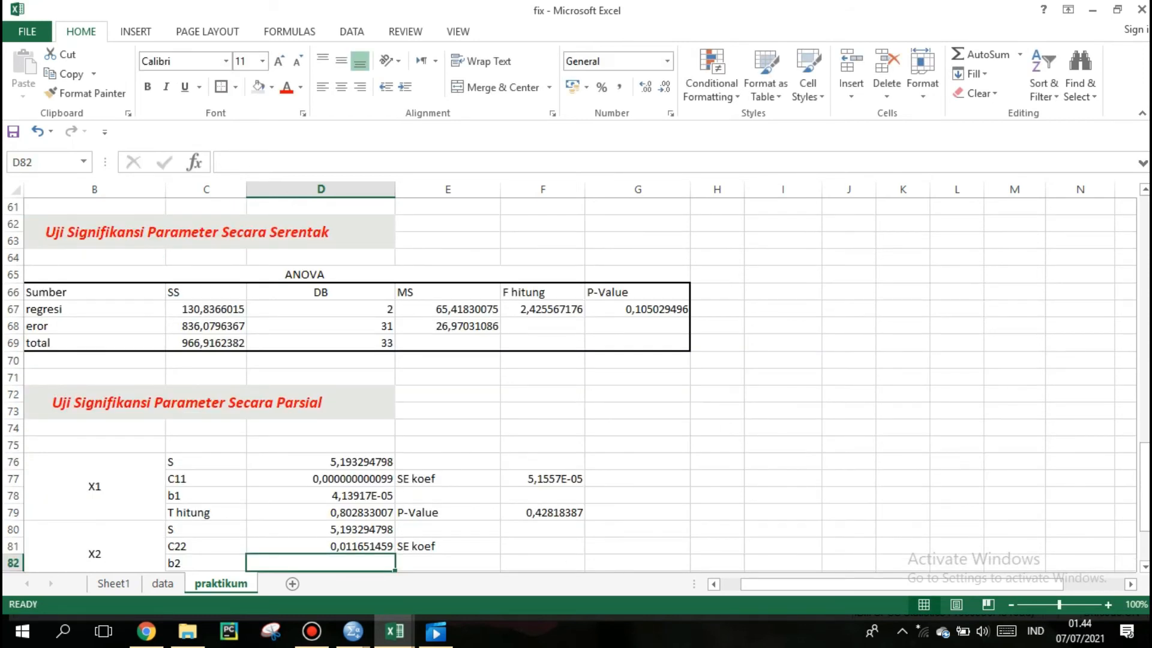
Step: Fill the b2 value for X2 in D82 with a reference to the b2 parameter estimate in B56
{"action": "left_click_drag", "start_coordinate": [1147, 475], "coordinate": [1147, 483]}
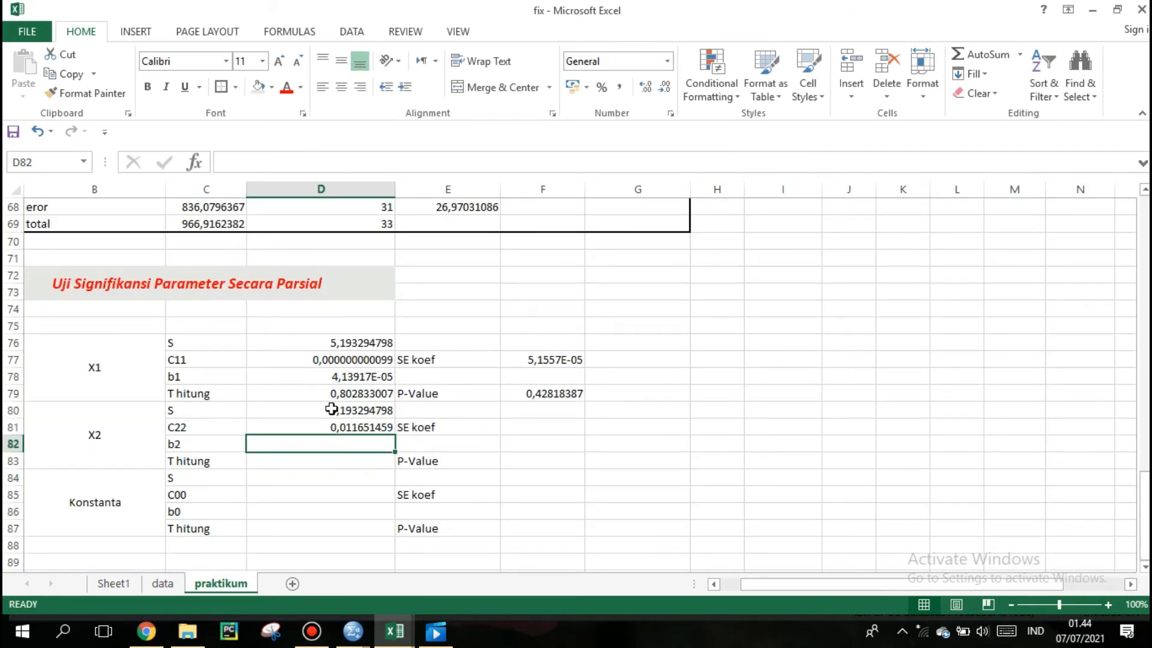
{"action": "type", "text": "="}
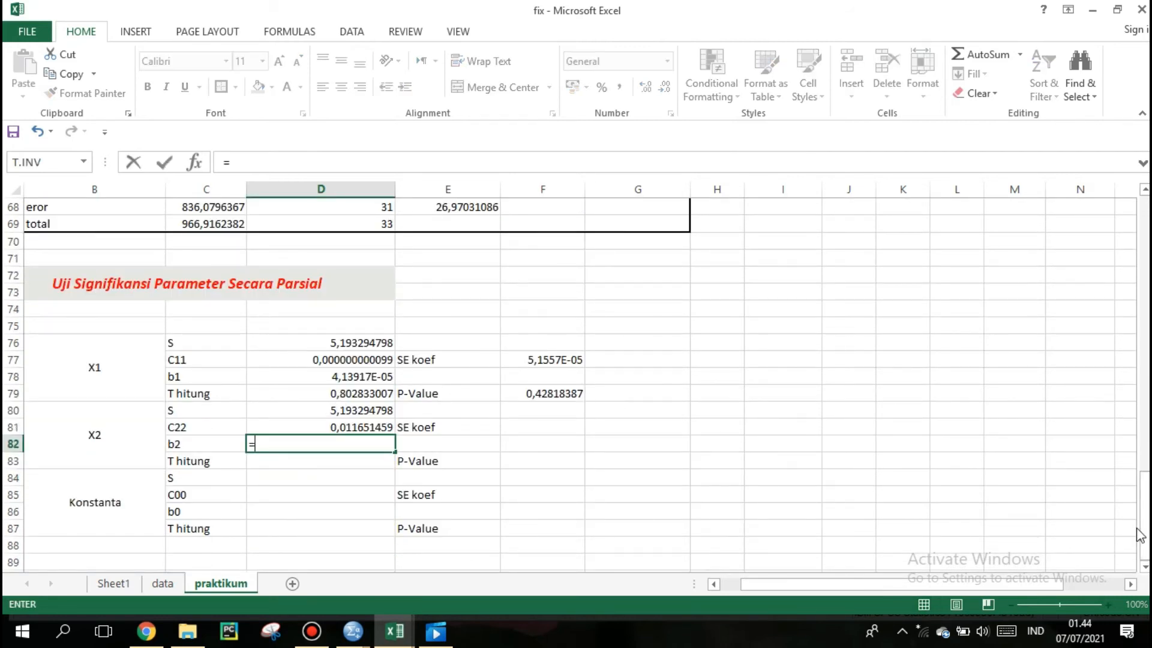
{"action": "left_click_drag", "start_coordinate": [1143, 528], "coordinate": [1109, 422]}
{"action": "left_click", "coordinate": [105, 292]}
{"action": "key", "text": "Escape"}
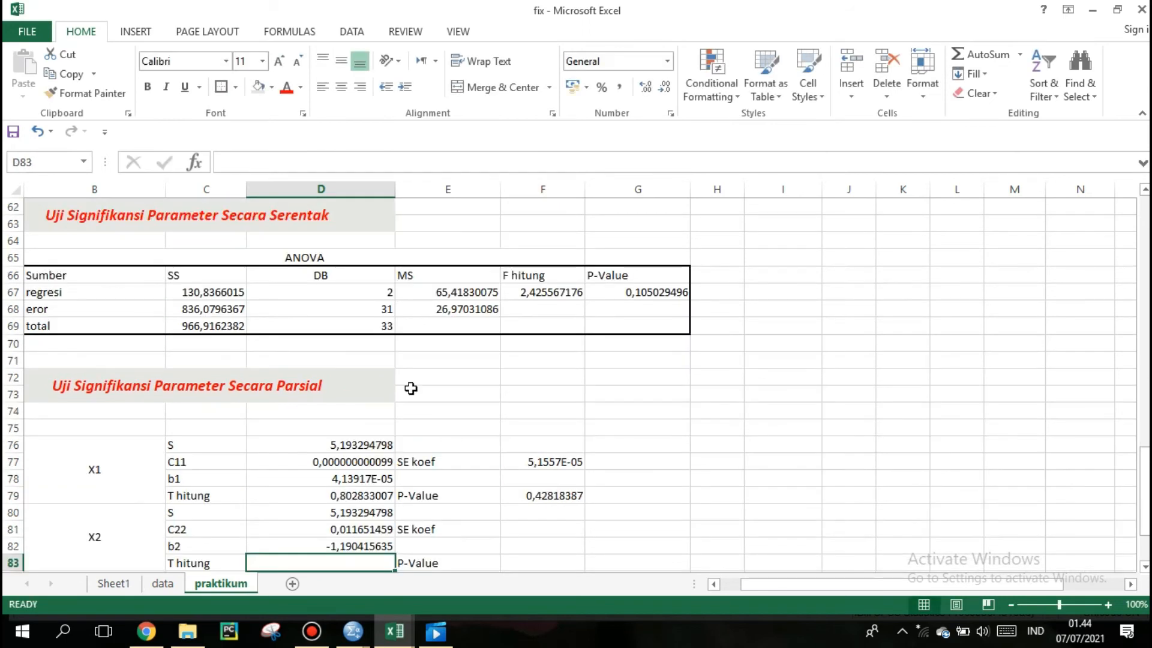
Step: Calculate the SE koef for X2 in F81 with the formula =D80*SQRT(D81)
{"action": "left_click_drag", "start_coordinate": [1144, 480], "coordinate": [1143, 495]}
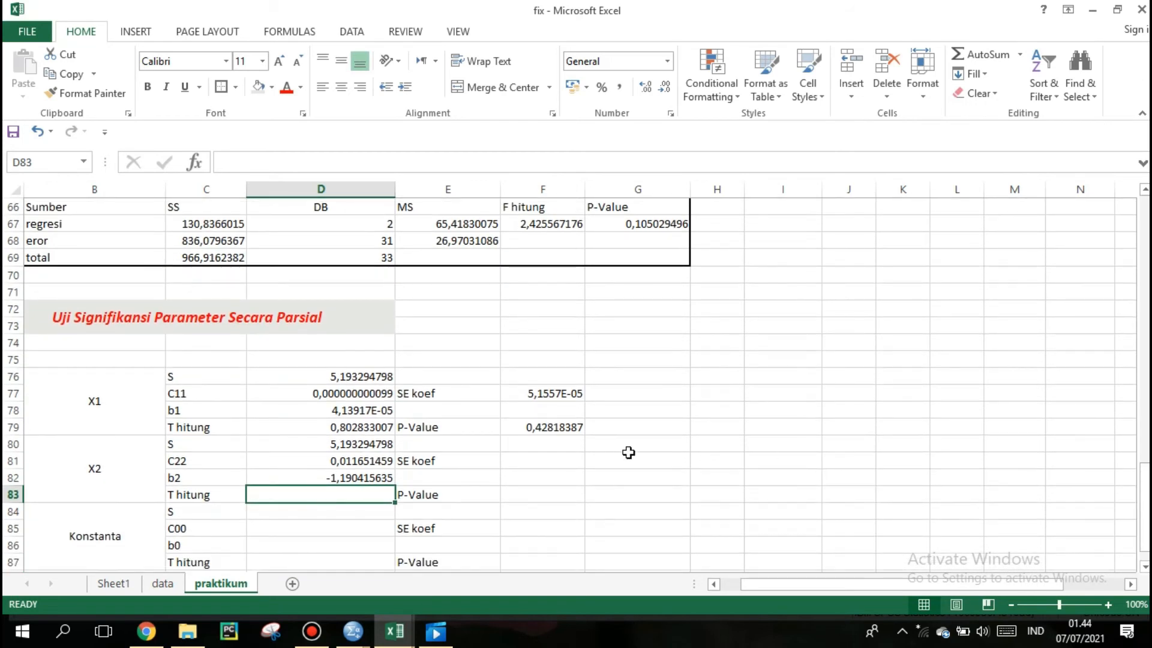
{"action": "left_click", "coordinate": [527, 463]}
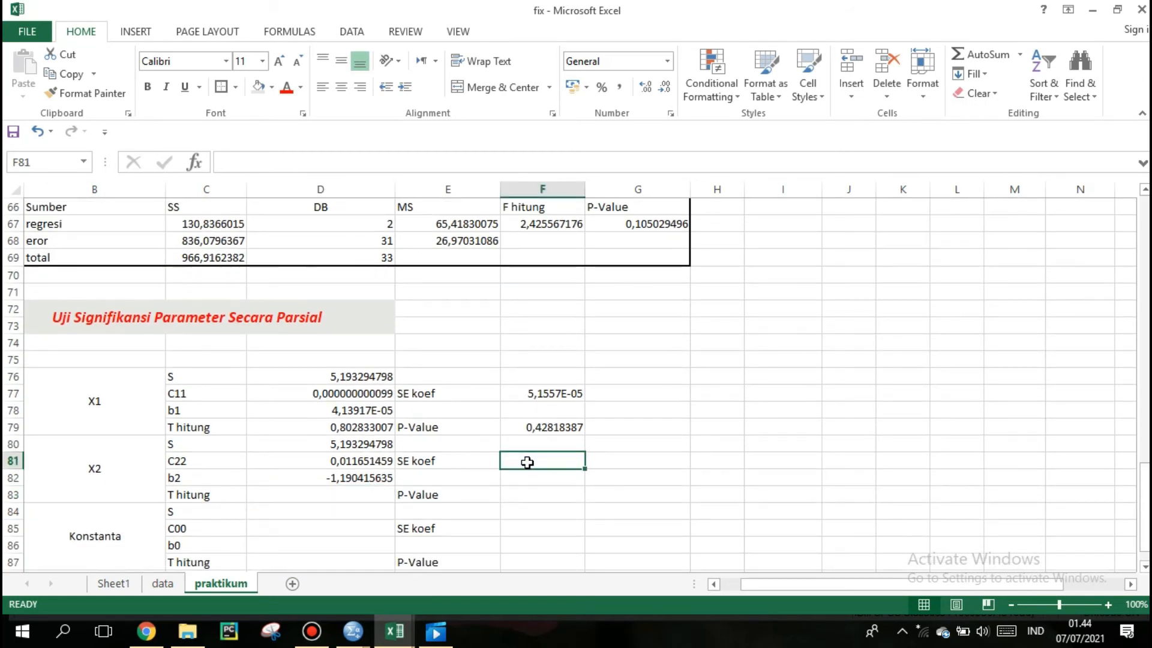
{"action": "type", "text": "="}
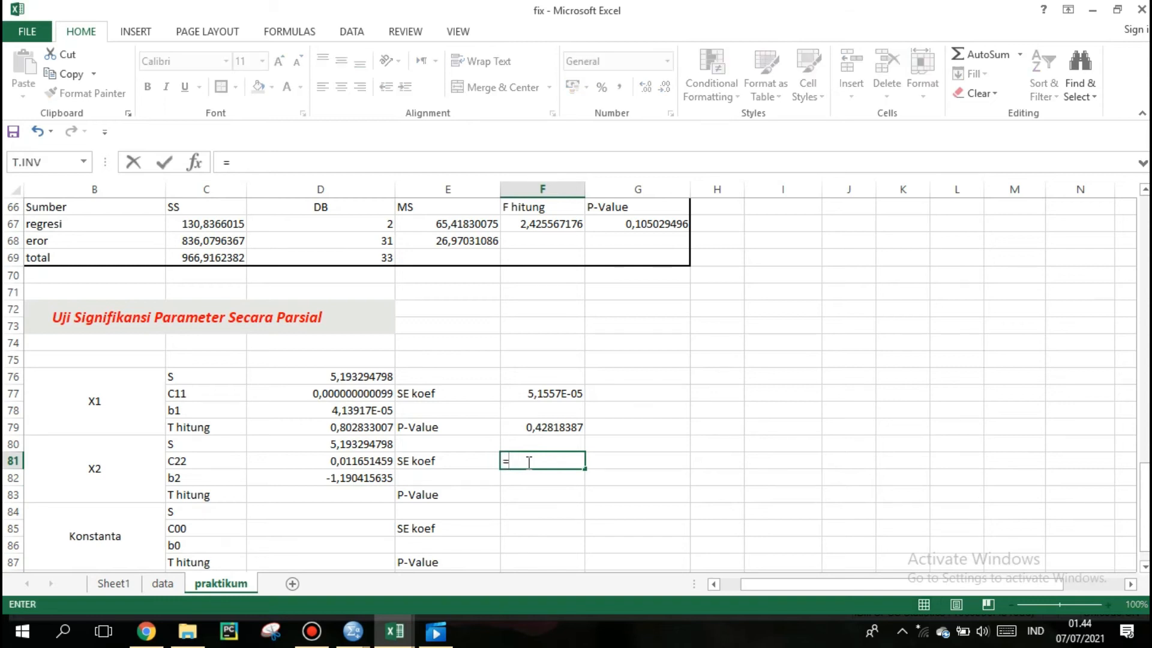
{"action": "left_click", "coordinate": [360, 442]}
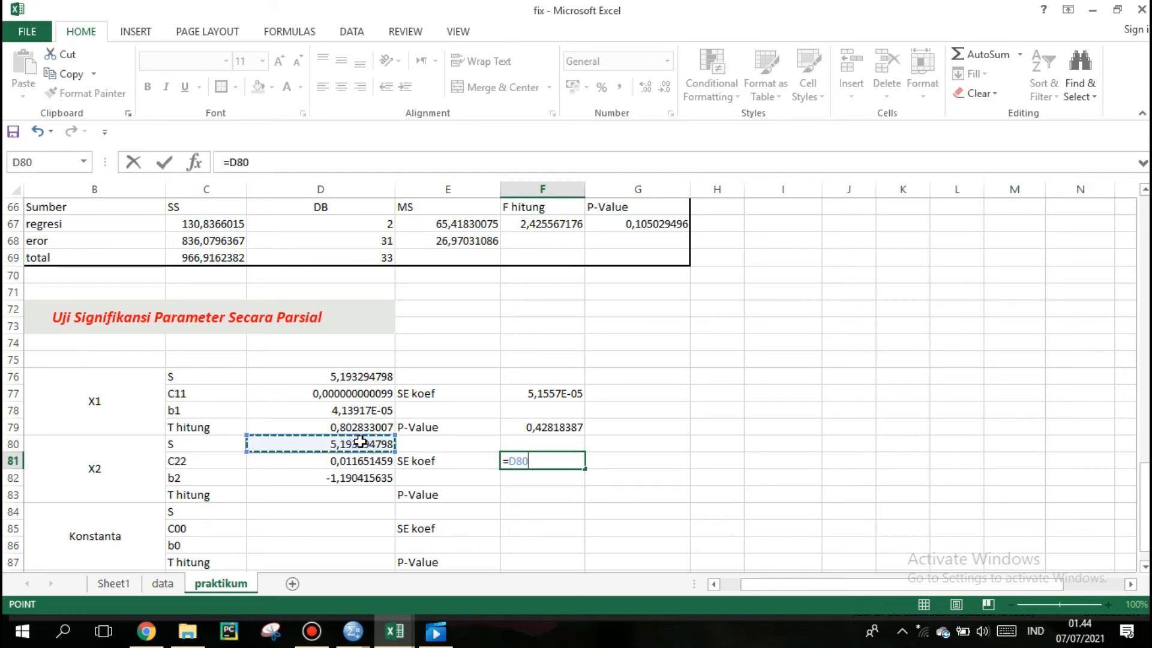
{"action": "type", "text": "*SQ"}
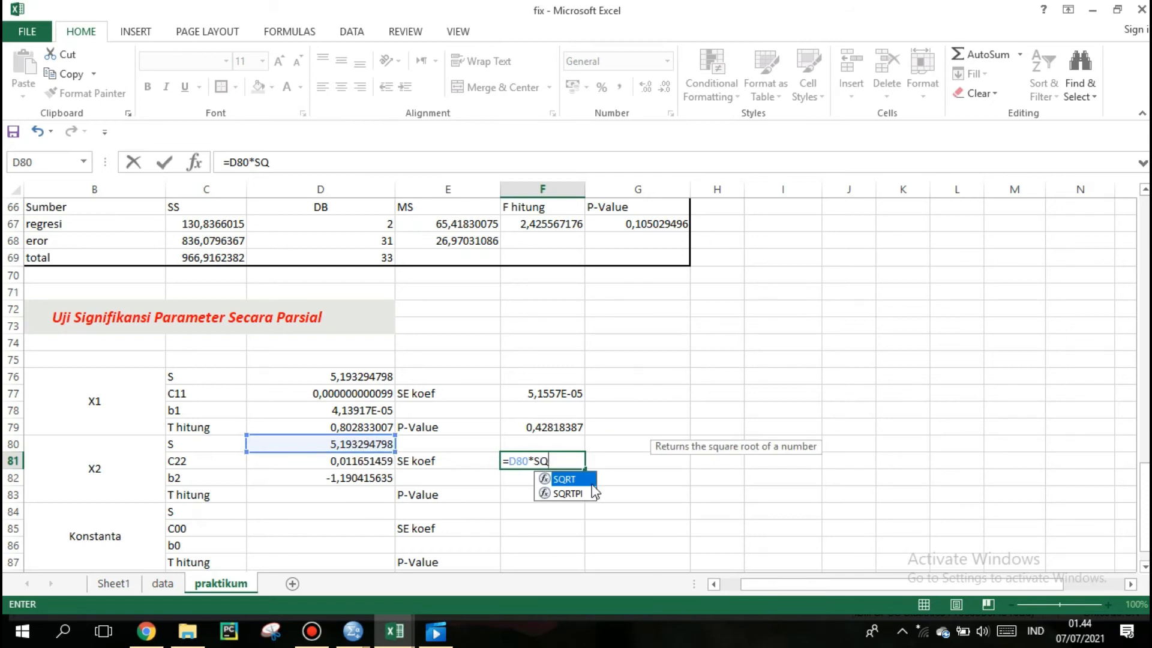
{"action": "double_click", "coordinate": [586, 485]}
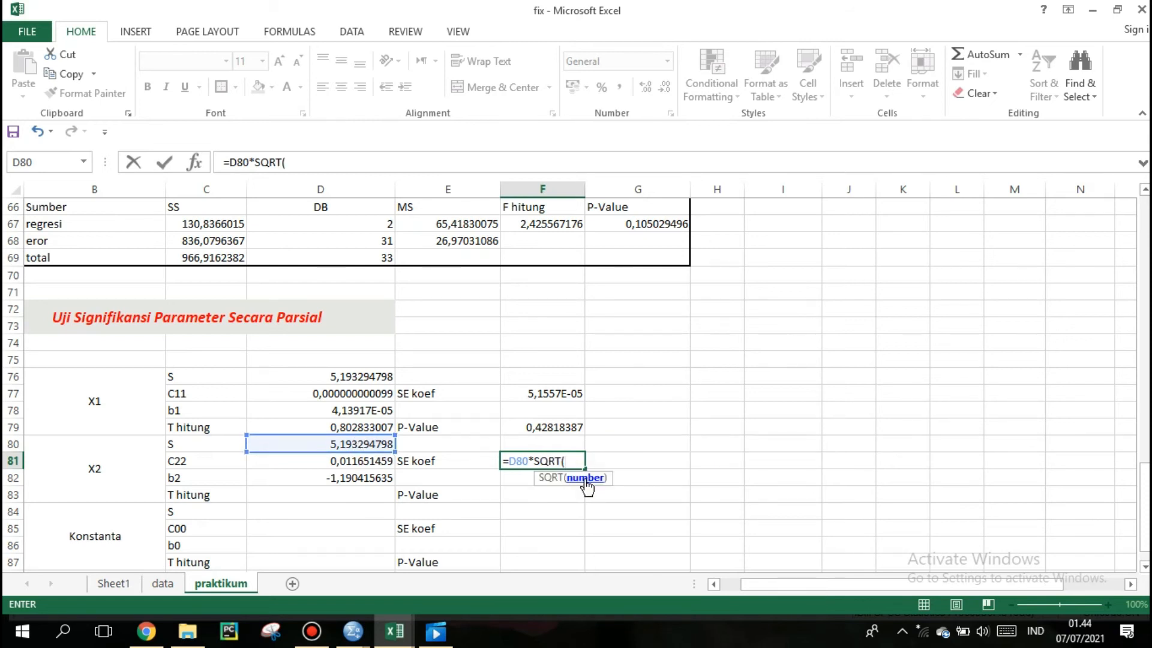
{"action": "left_click", "coordinate": [362, 462]}
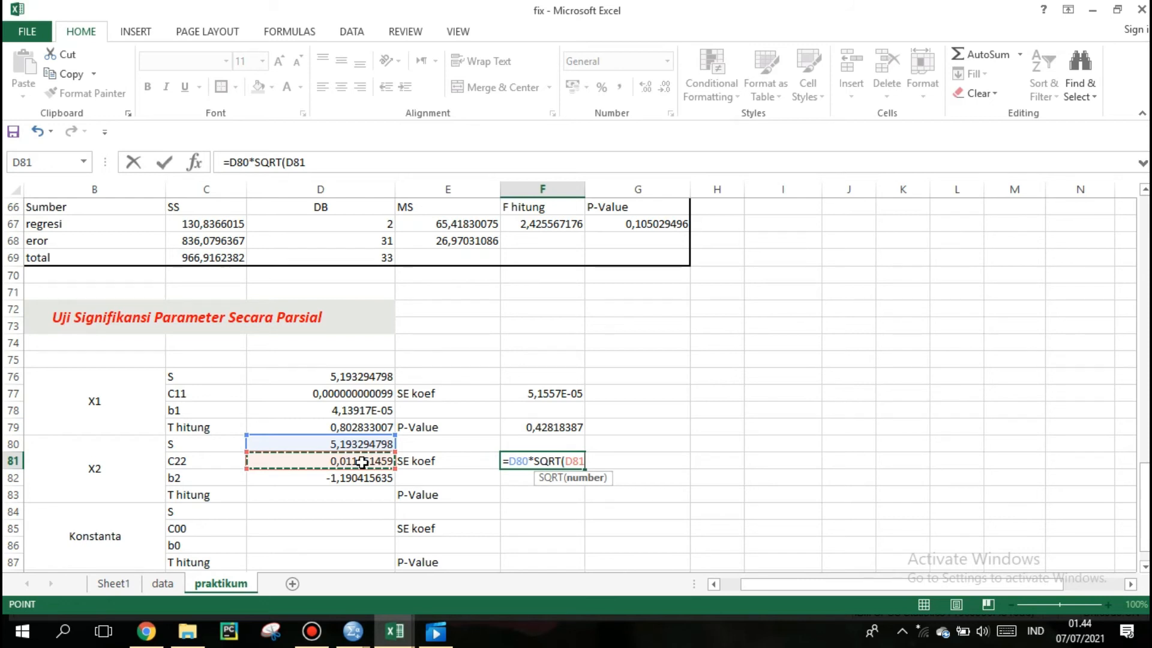
{"action": "key", "text": "Return"}
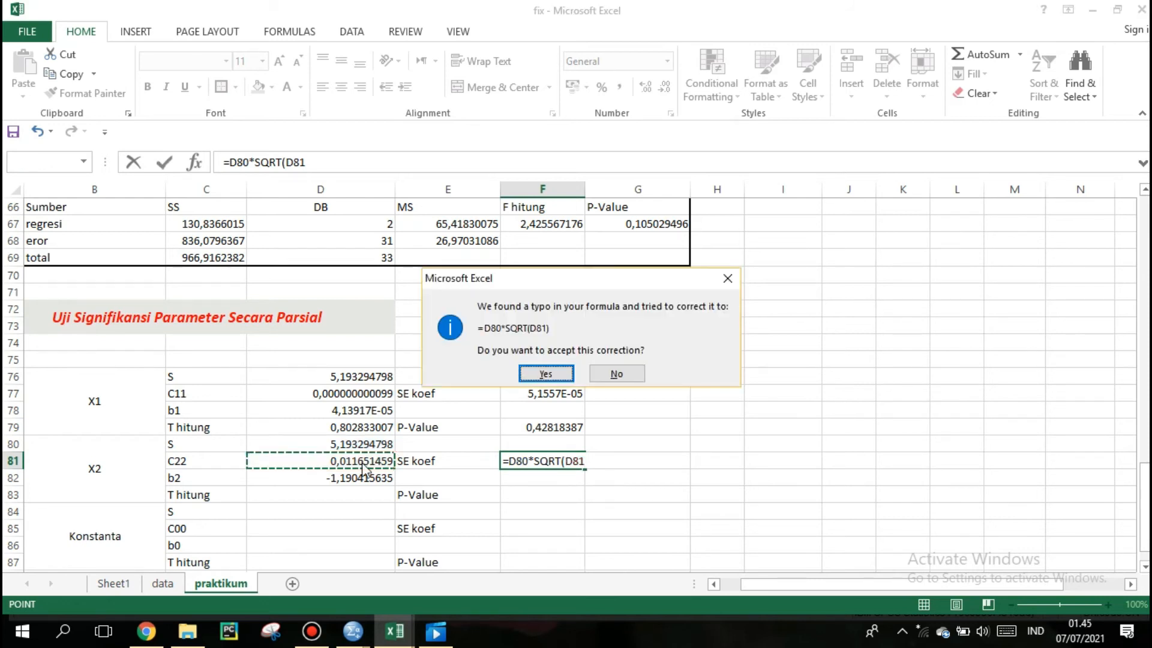
{"action": "left_click", "coordinate": [539, 372]}
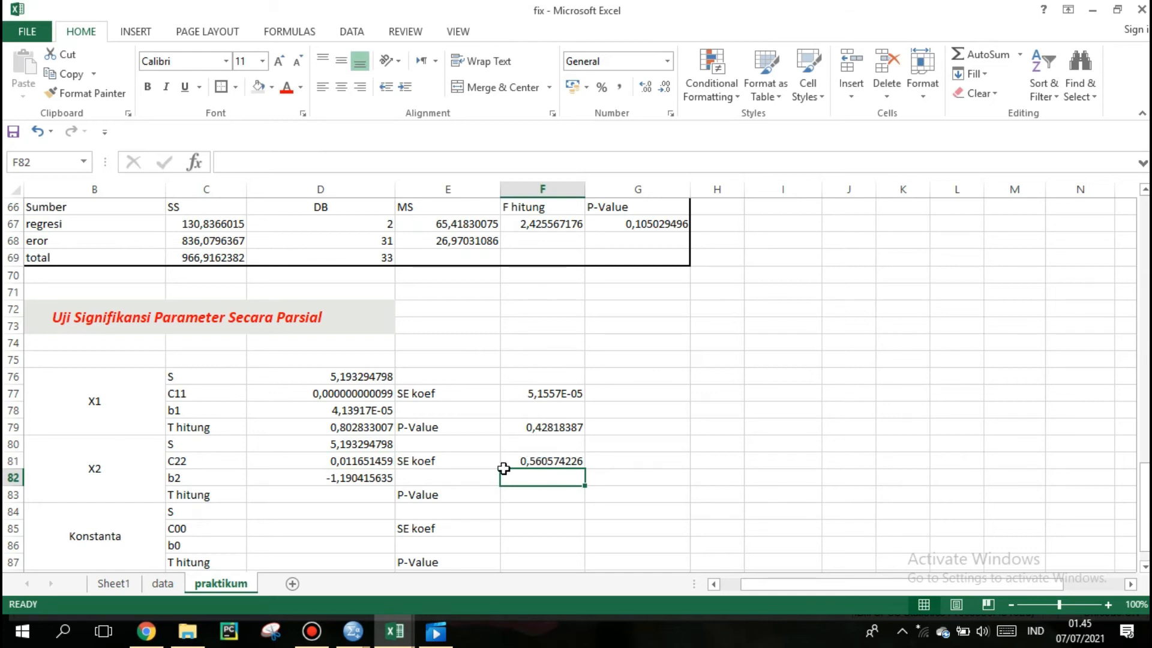
Step: Calculate T hitung for X2 in D83 by dividing b2 by its SE koef, using =D82/F81
{"action": "left_click", "coordinate": [326, 499]}
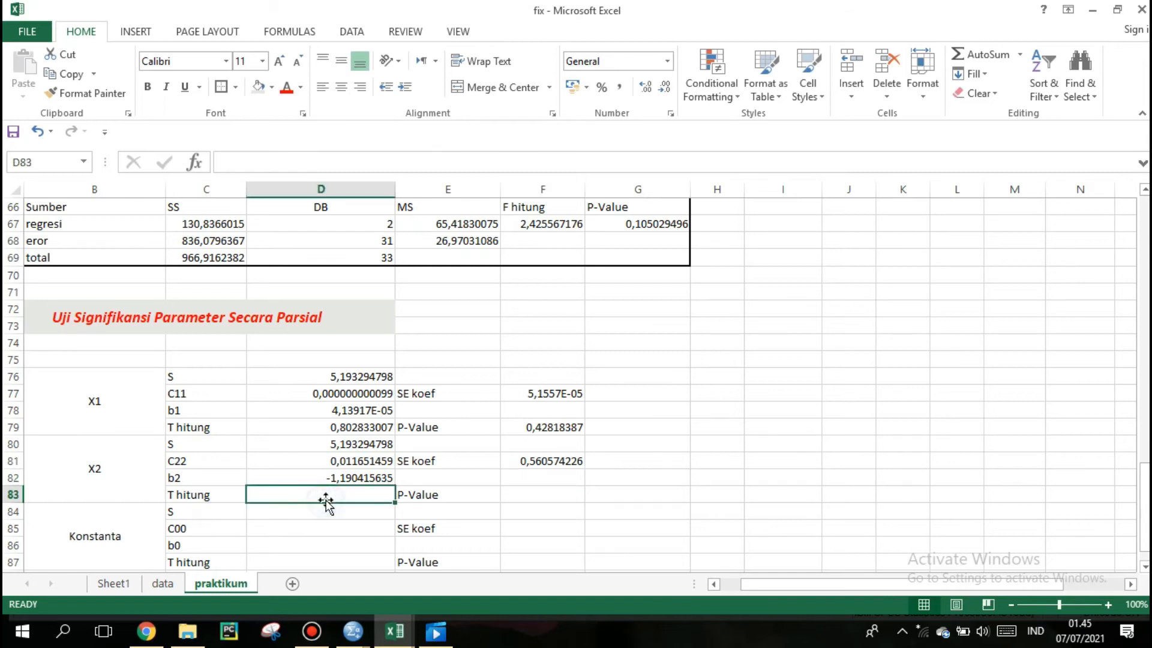
{"action": "type", "text": "="}
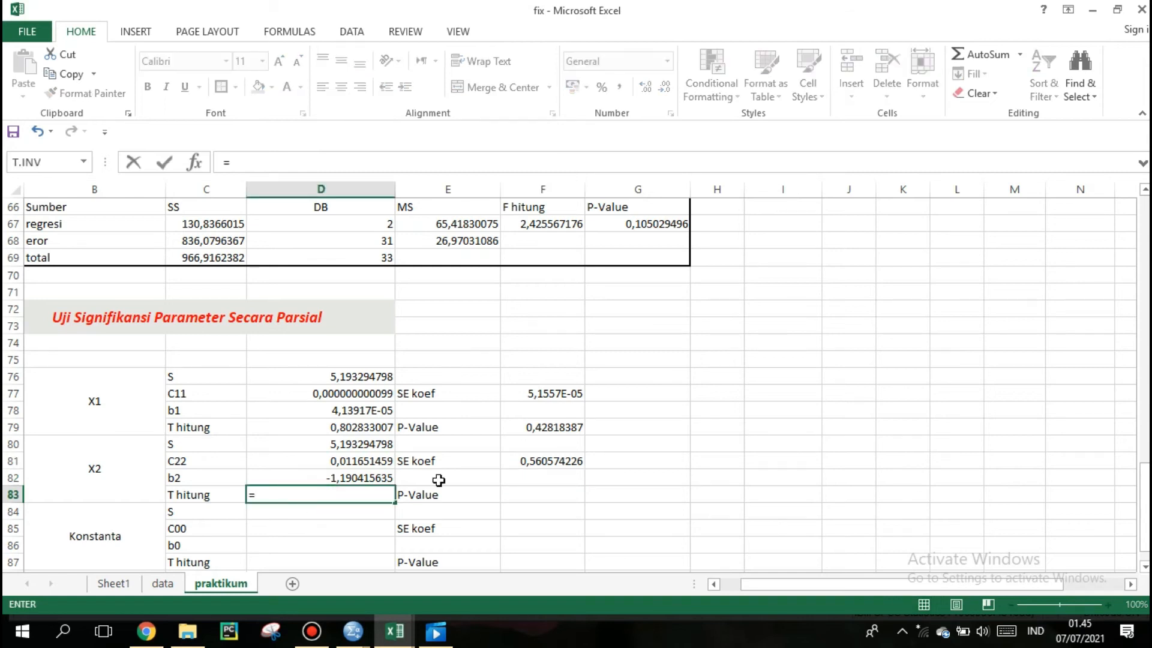
{"action": "left_click", "coordinate": [360, 478]}
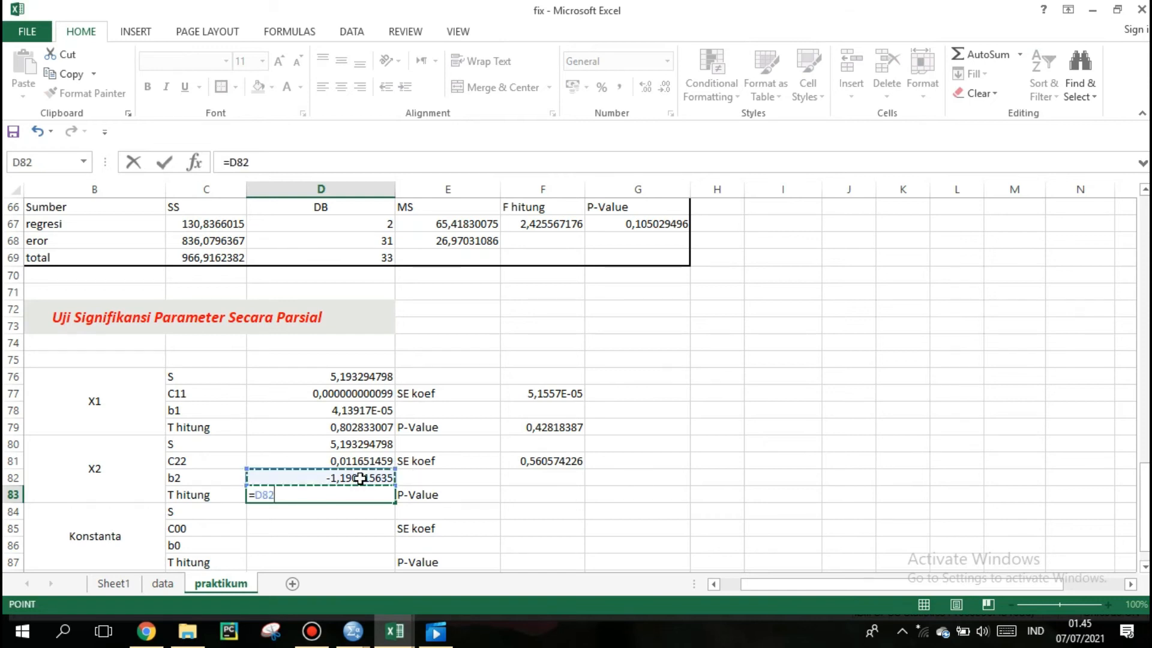
{"action": "type", "text": "/"}
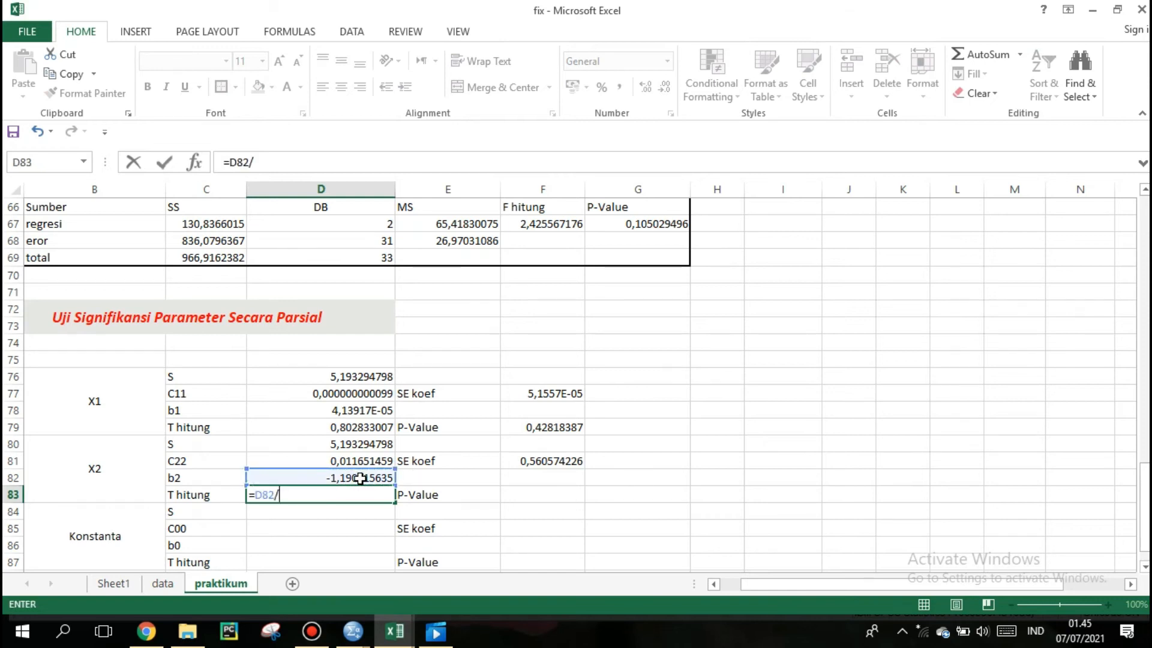
{"action": "left_click", "coordinate": [519, 464]}
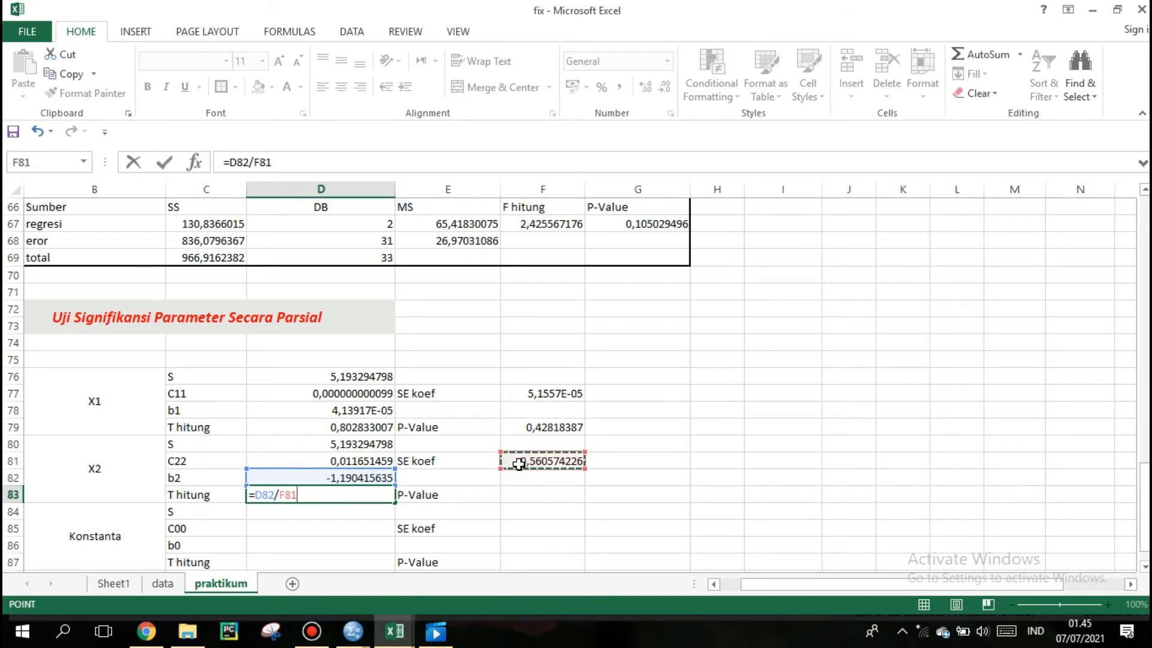
{"action": "key", "text": "Return"}
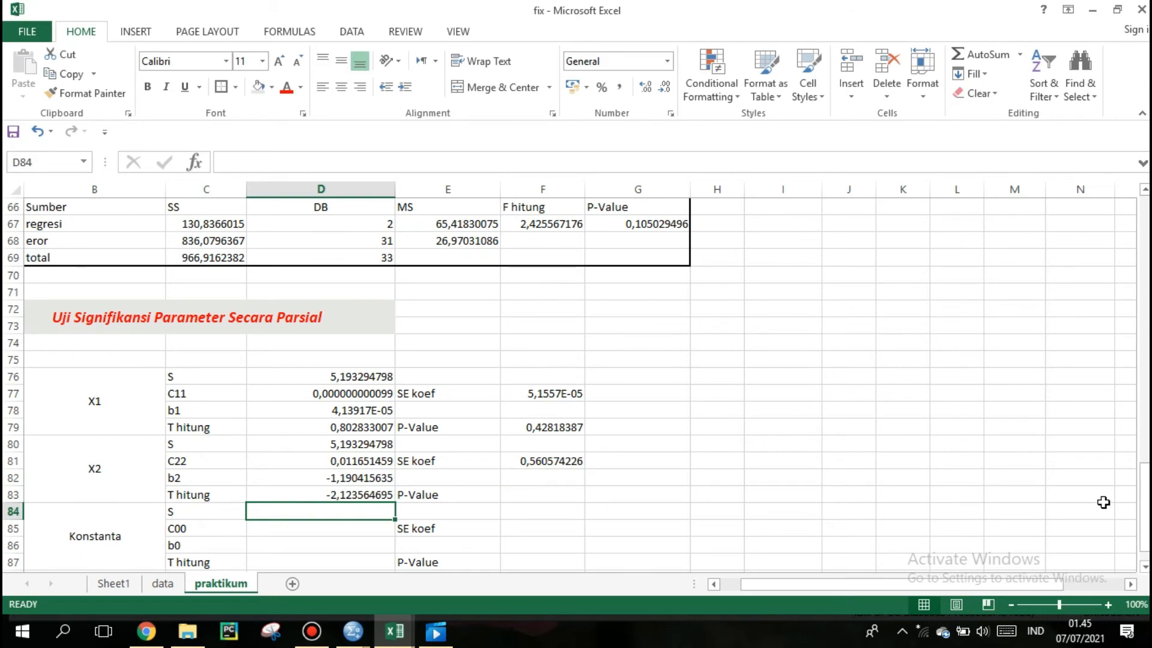
{"action": "left_click_drag", "start_coordinate": [1145, 517], "coordinate": [1145, 524]}
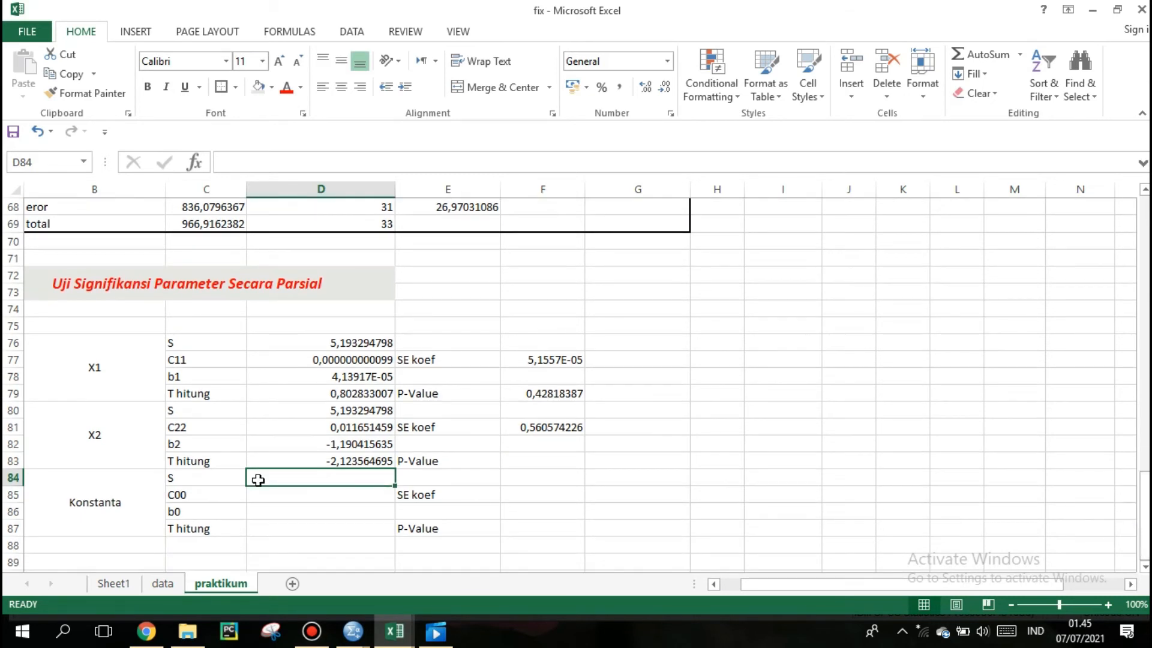
{"action": "left_click", "coordinate": [9, 461]}
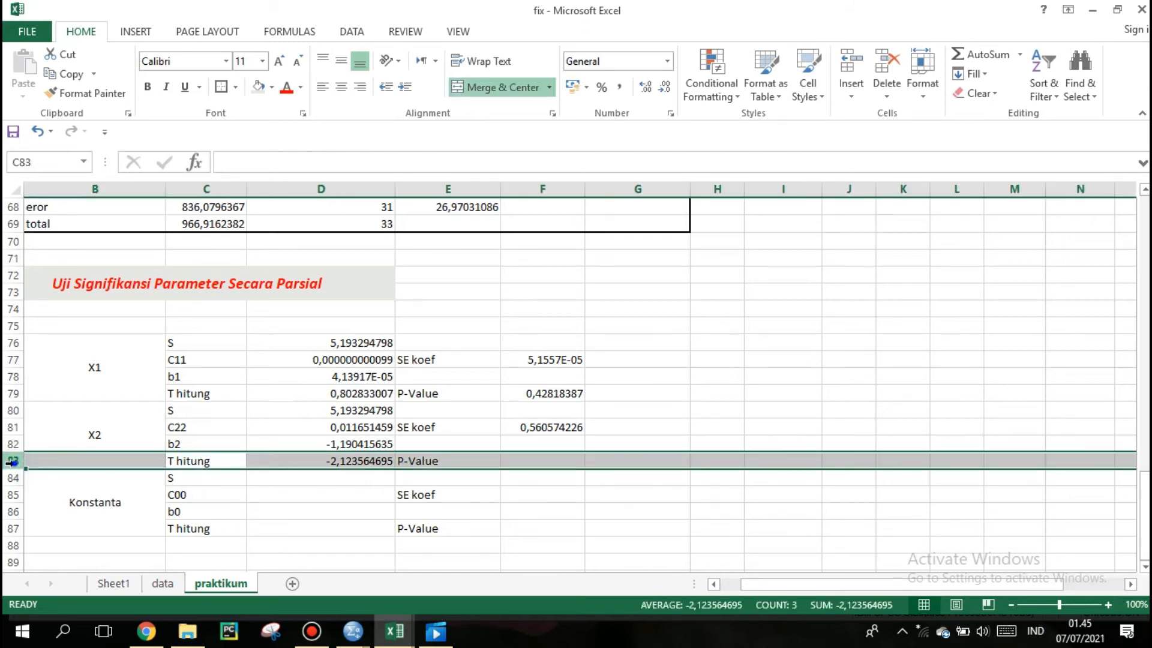
{"action": "right_click", "coordinate": [15, 463]}
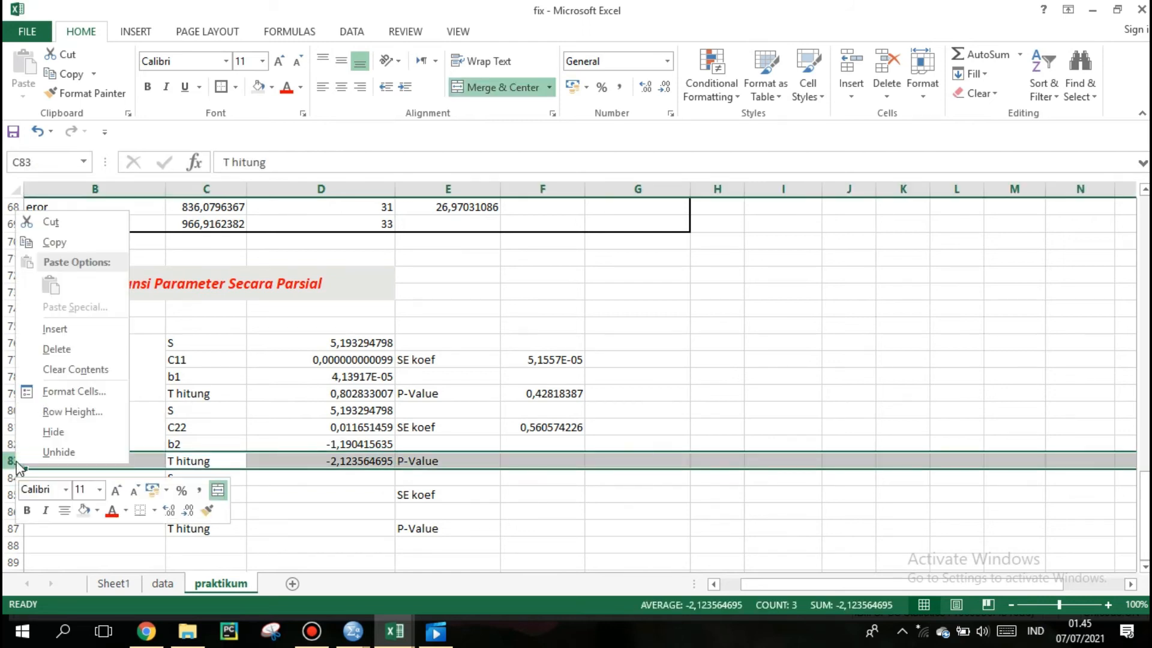
{"action": "left_click", "coordinate": [62, 334]}
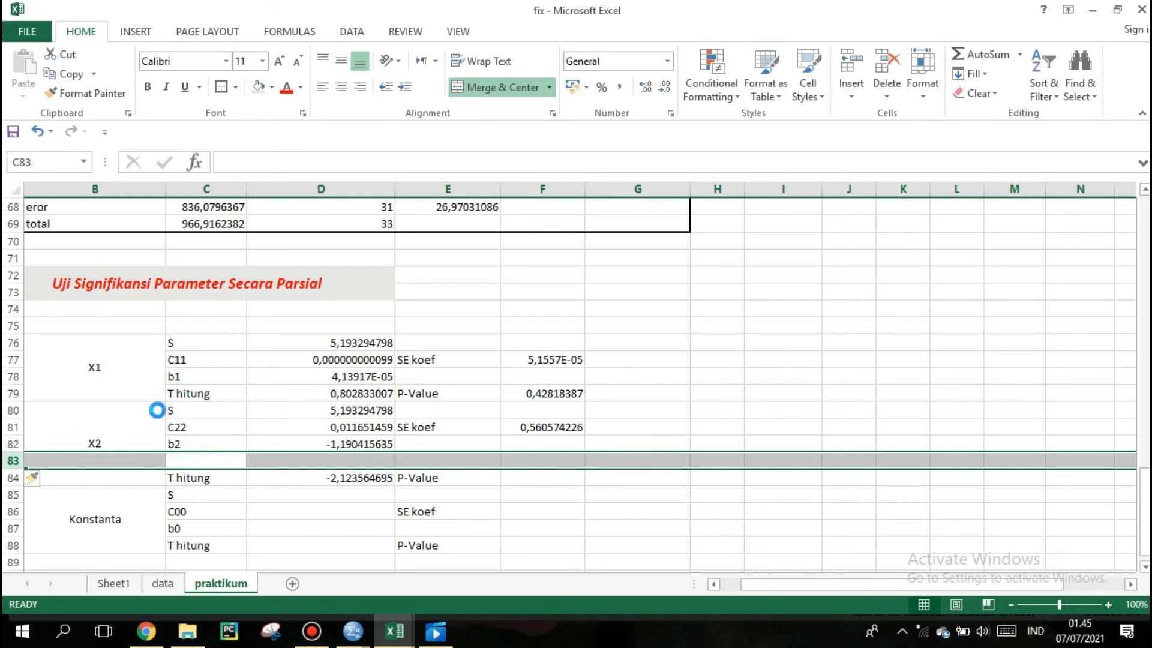
{"action": "key", "text": "ctrl+z"}
Step: Insert an empty row above Konstanta's S row 84 and re-merge and center the X2 label across B80:B84
{"action": "left_click", "coordinate": [13, 478]}
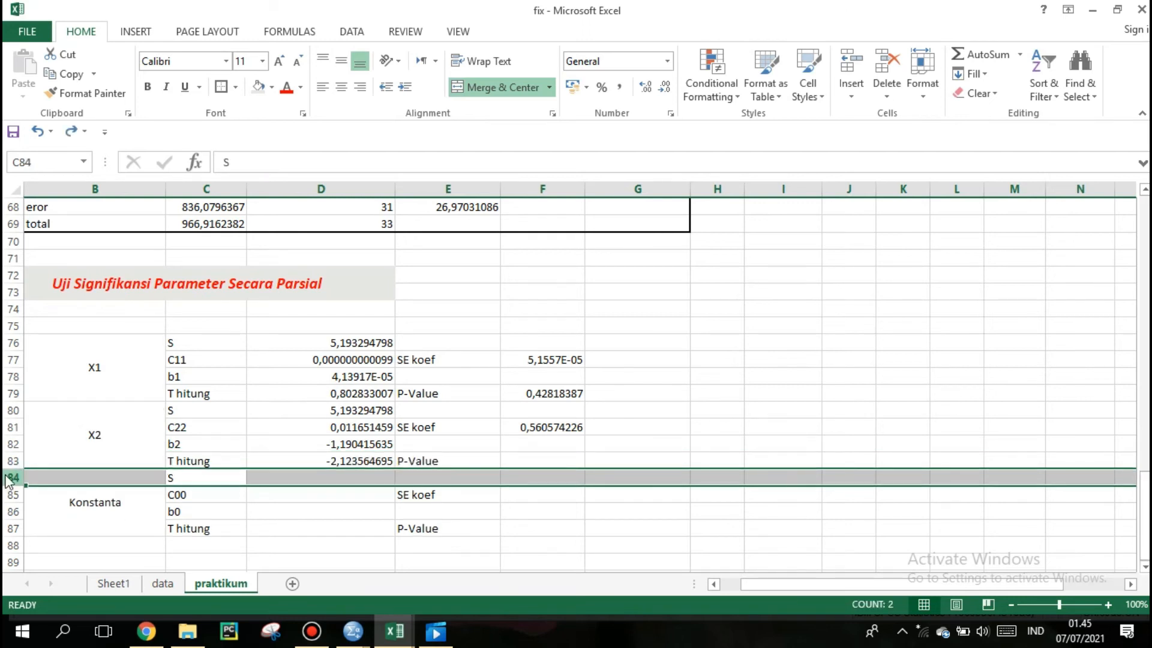
{"action": "right_click", "coordinate": [15, 475]}
{"action": "left_click", "coordinate": [48, 340]}
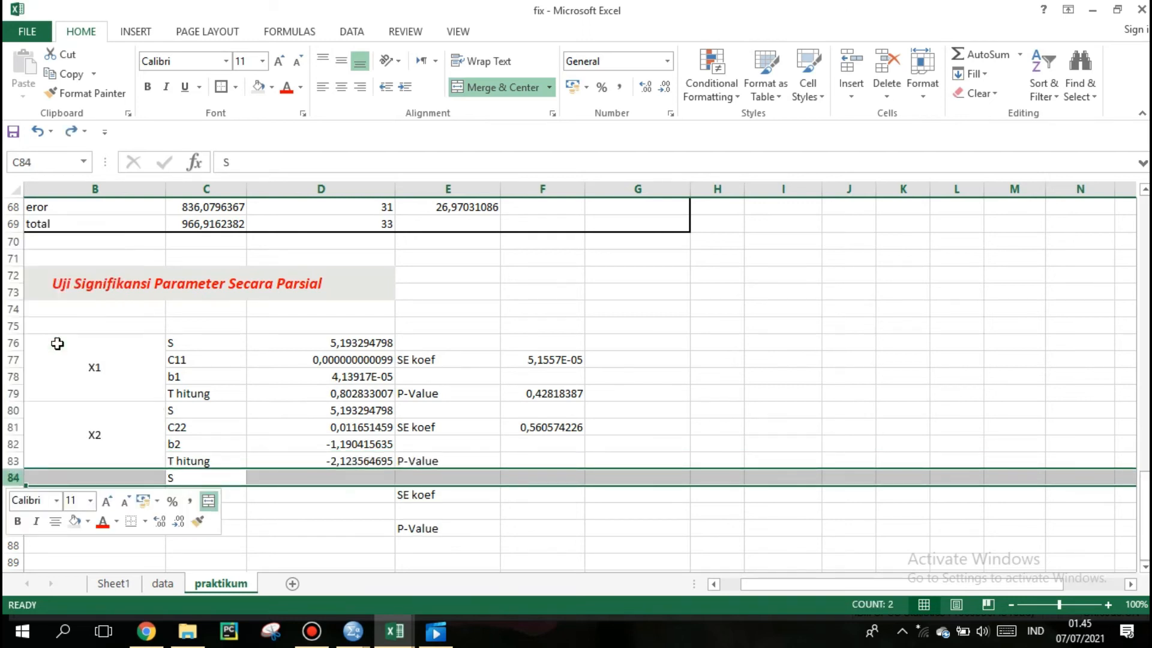
{"action": "left_click_drag", "start_coordinate": [152, 432], "coordinate": [150, 478]}
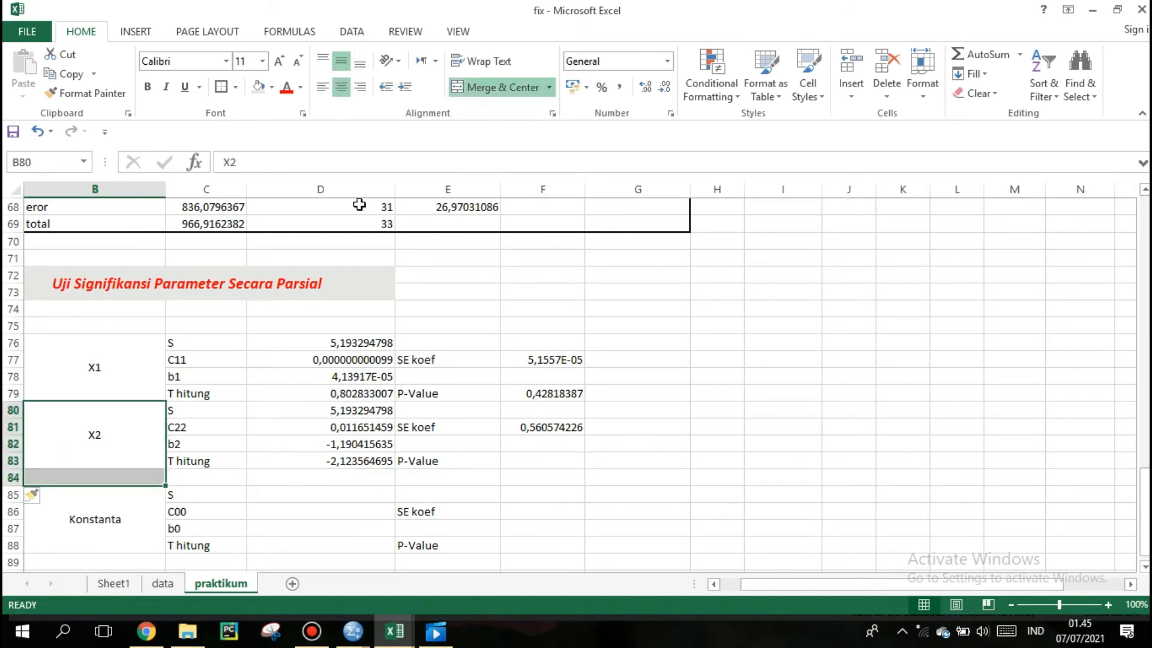
{"action": "left_click", "coordinate": [474, 87]}
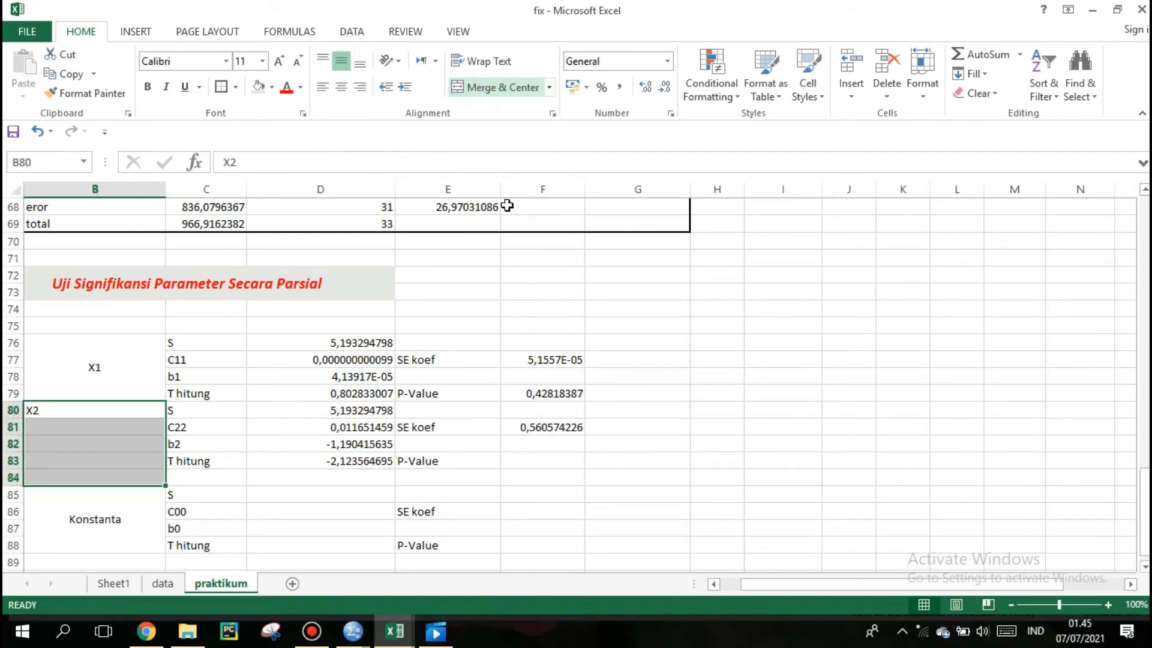
{"action": "left_click", "coordinate": [494, 87]}
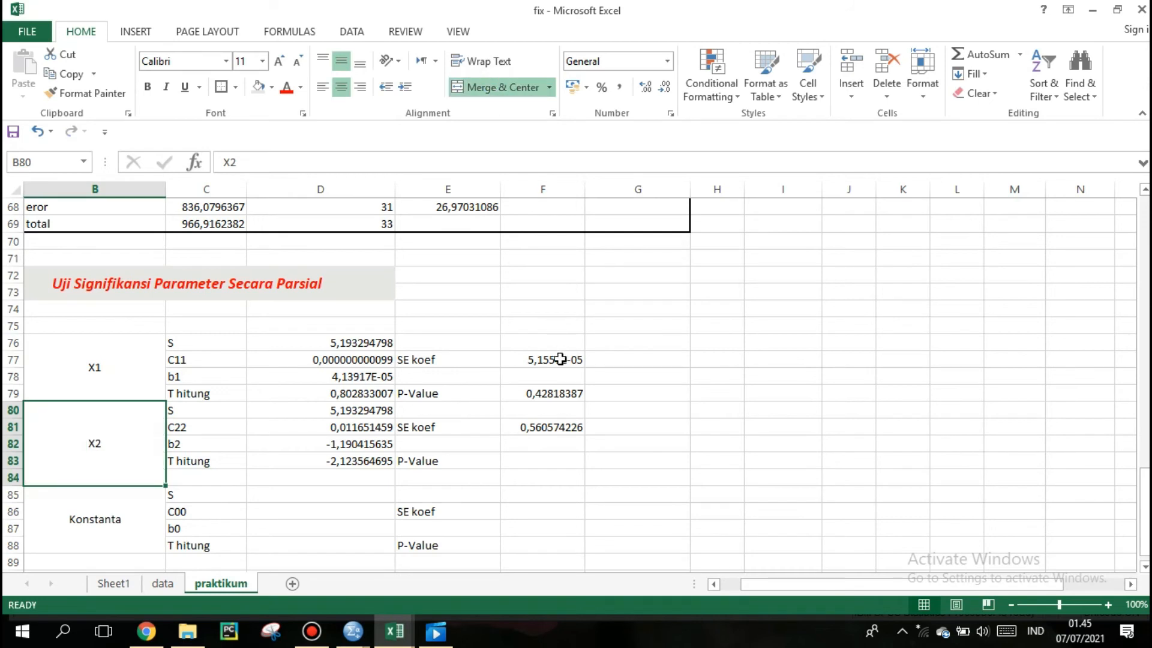
Step: Calculate the absolute value of X2's T hitung in D84 with the ABS function on D83
{"action": "left_click", "coordinate": [381, 477]}
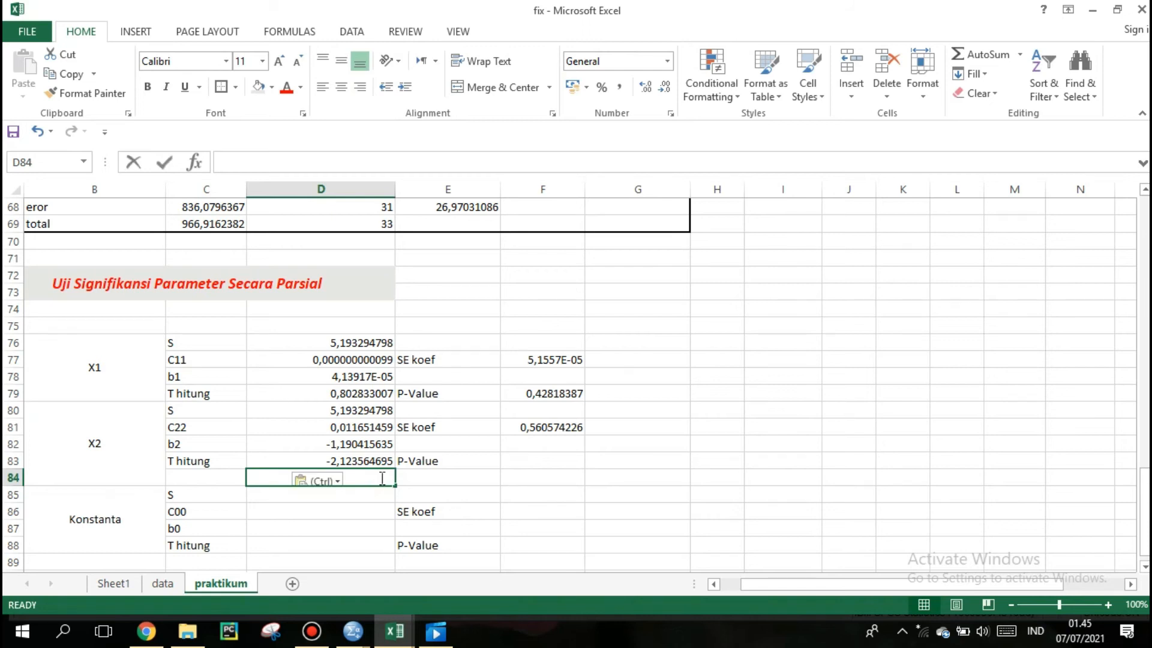
{"action": "type", "text": "="}
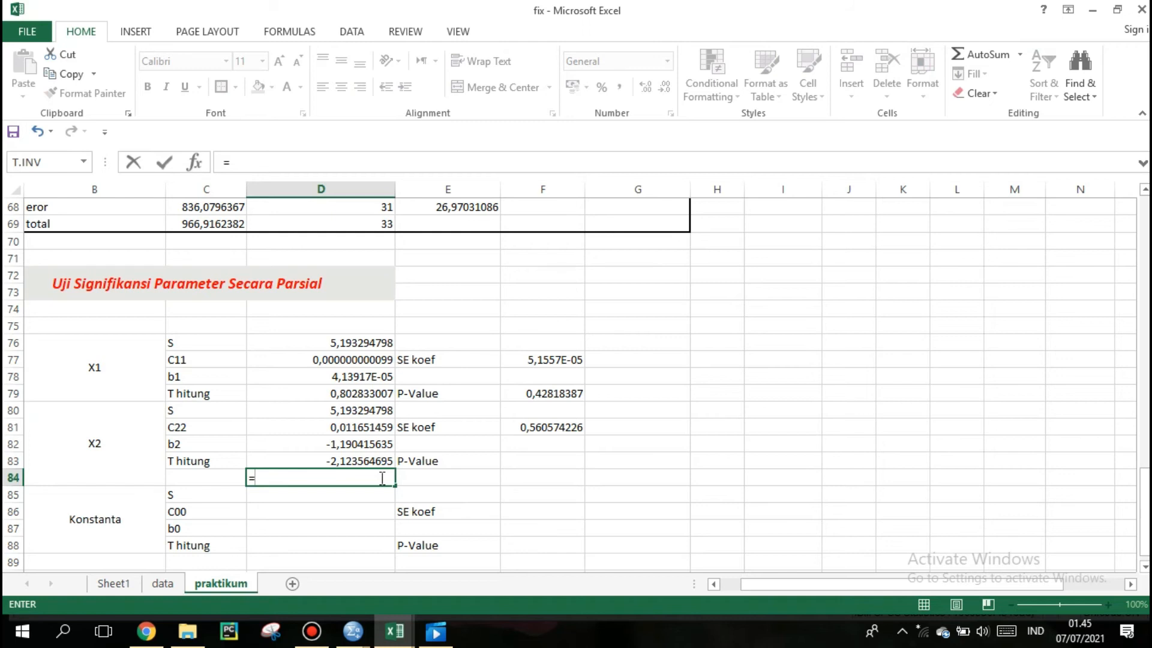
{"action": "type", "text": "ABS"}
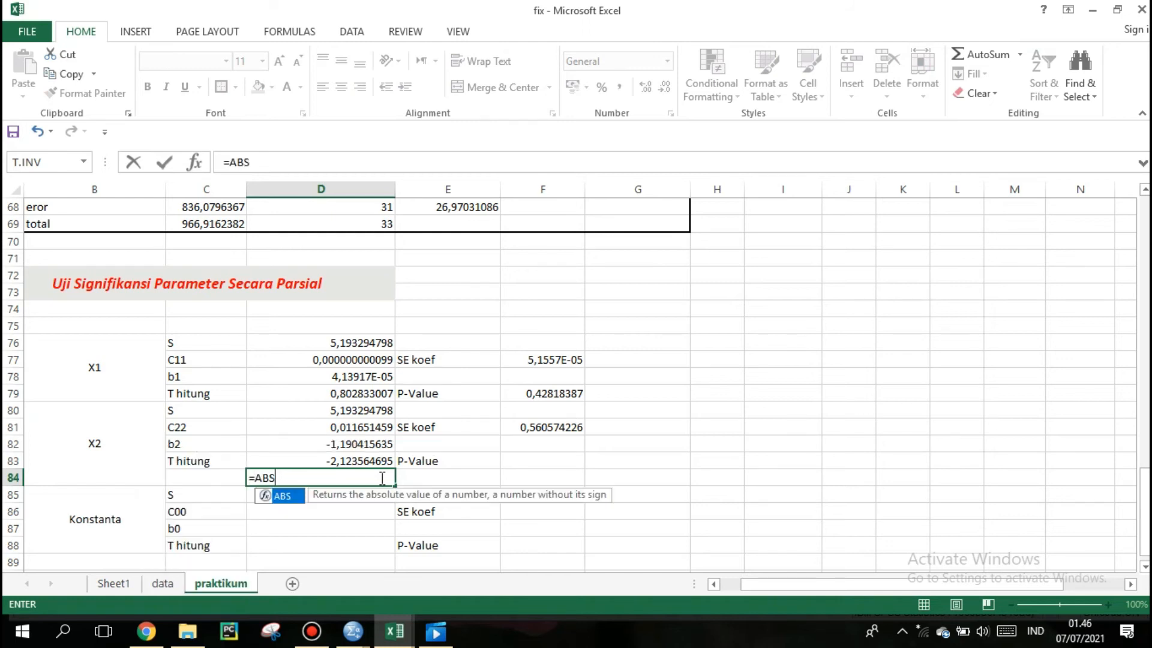
{"action": "double_click", "coordinate": [284, 497]}
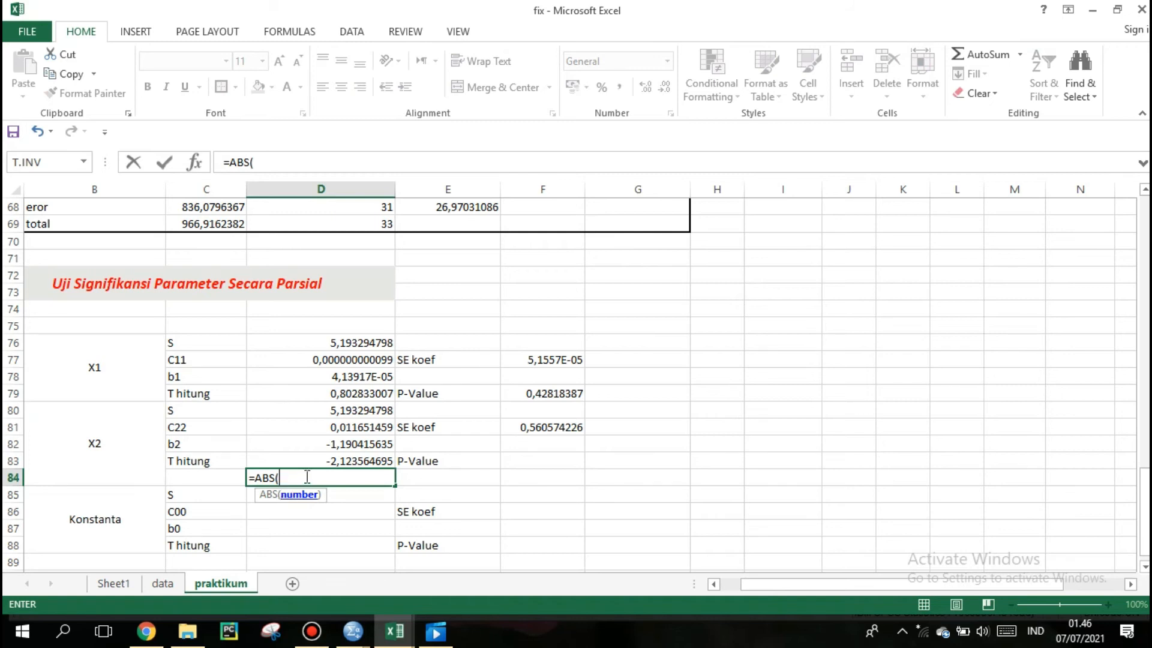
{"action": "left_click", "coordinate": [323, 460]}
{"action": "key", "text": "Return"}
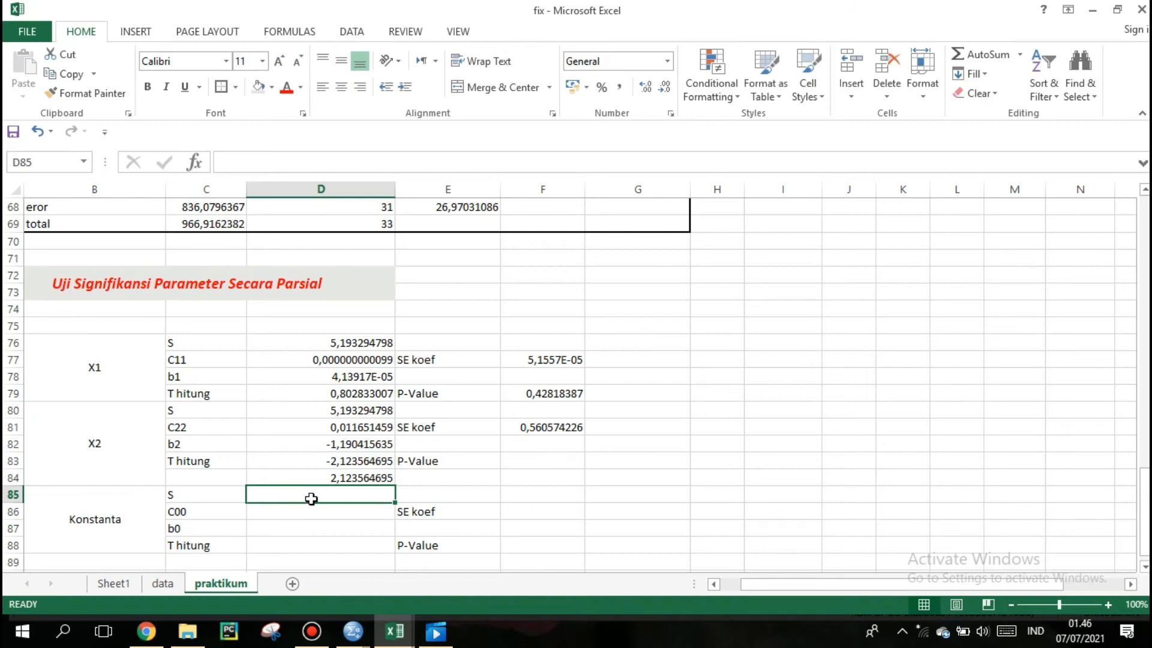
Step: Fill the S value for Konstanta in D85 with a reference to X2's S value in D80
{"action": "left_click_drag", "start_coordinate": [1145, 500], "coordinate": [1146, 508]}
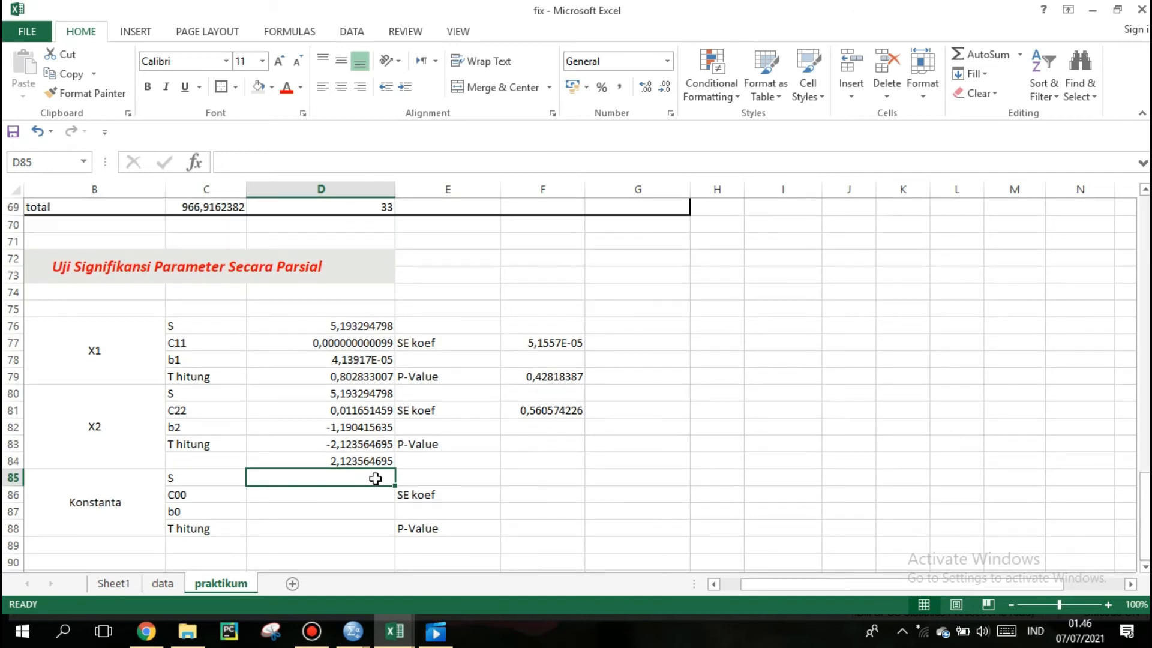
{"action": "type", "text": "="}
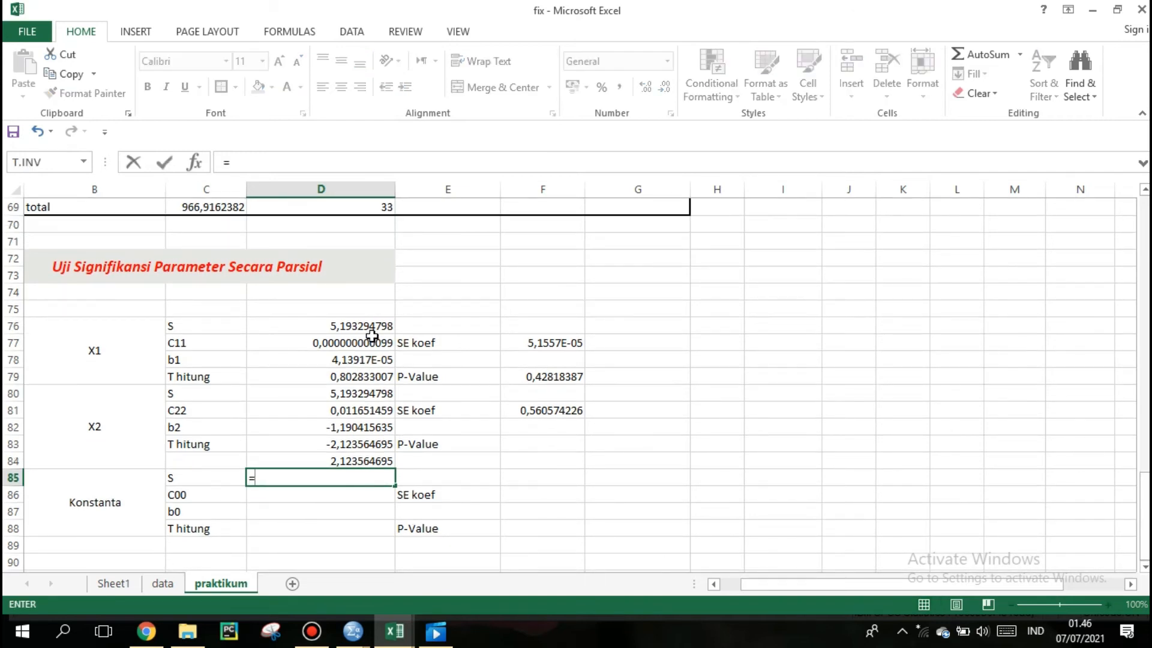
{"action": "left_click", "coordinate": [350, 395]}
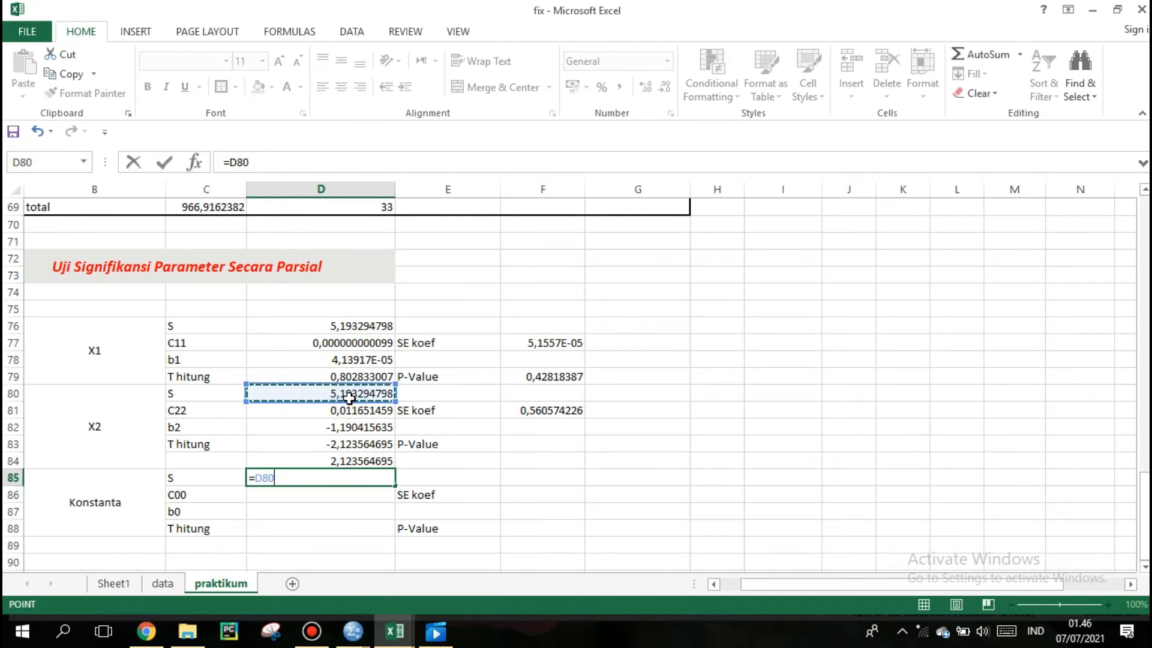
{"action": "key", "text": "Return"}
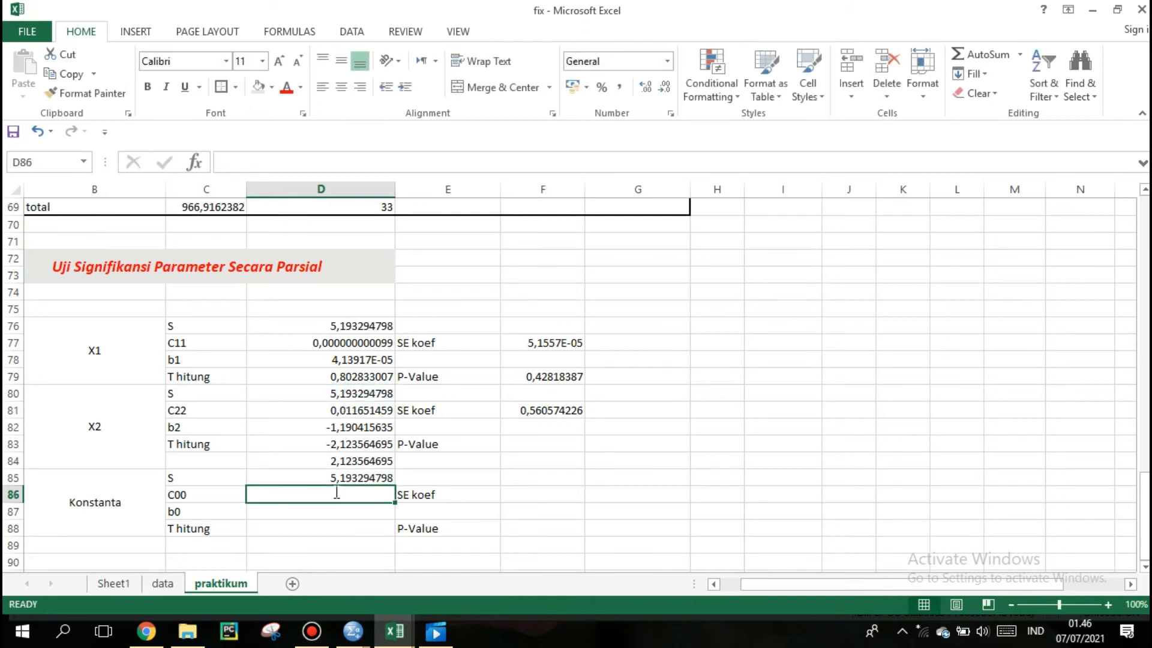
Step: Fill Konstanta's C00 value in D86 with a reference to the Invers X'X entry in B49
{"action": "type", "text": "="}
{"action": "scroll", "coordinate": [649, 417], "scroll_direction": "up", "scroll_amount": 3}
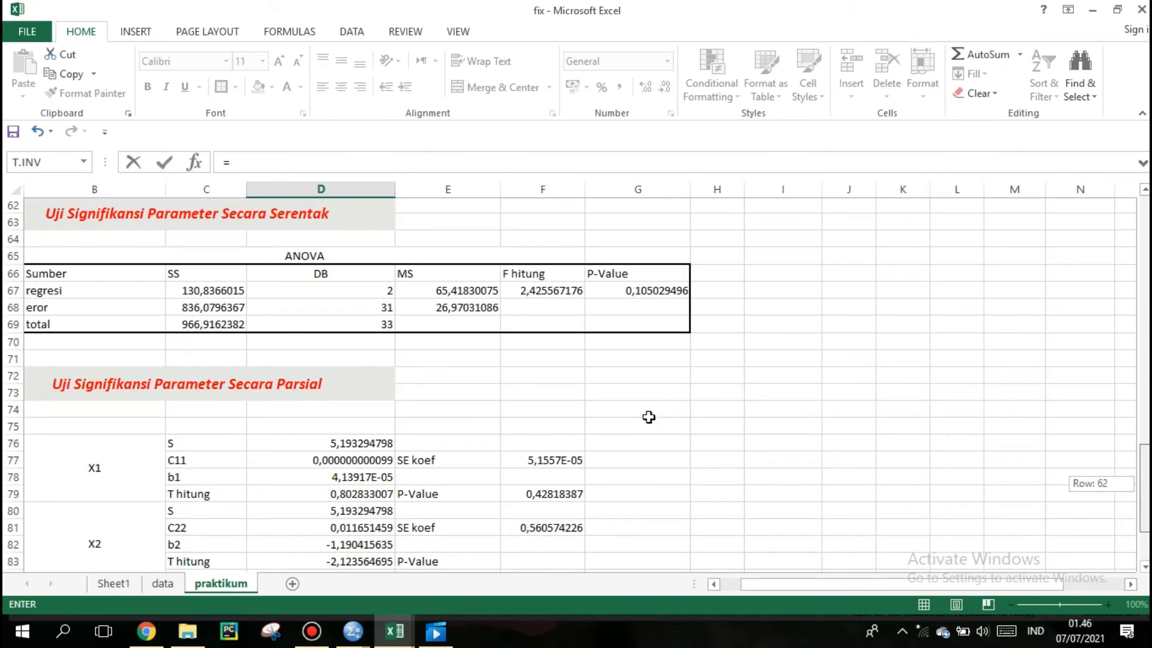
{"action": "scroll", "coordinate": [648, 417], "scroll_direction": "up", "scroll_amount": 9}
{"action": "left_click", "coordinate": [126, 431]}
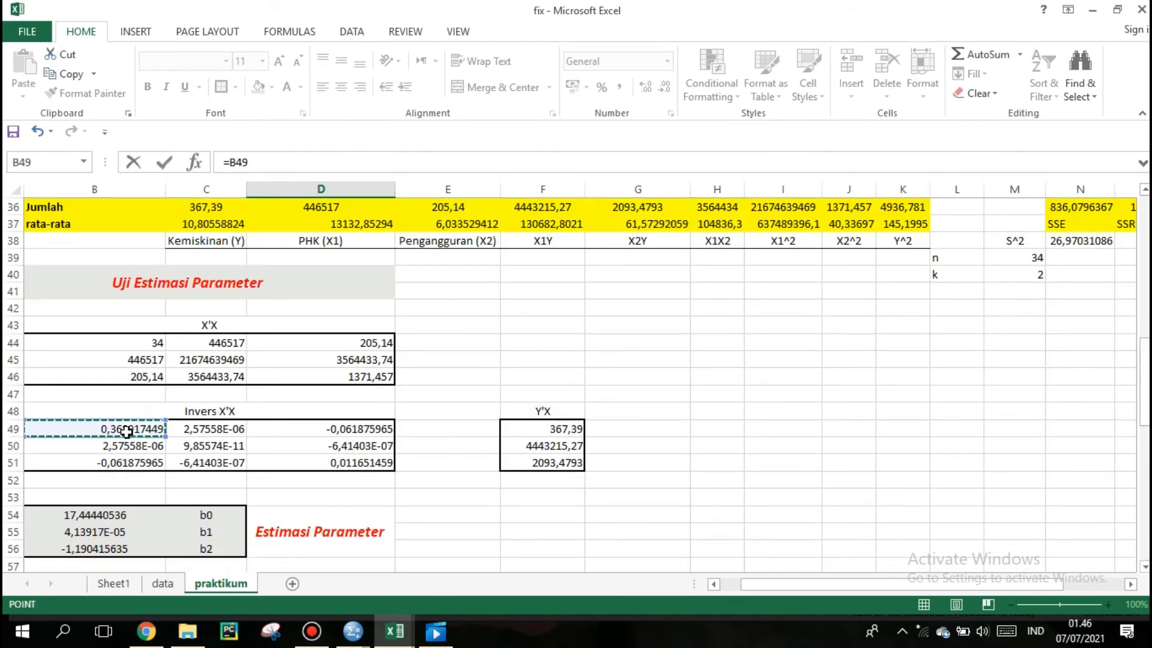
{"action": "key", "text": "Return"}
{"action": "key", "text": "Down"}
{"action": "key", "text": "Down"}
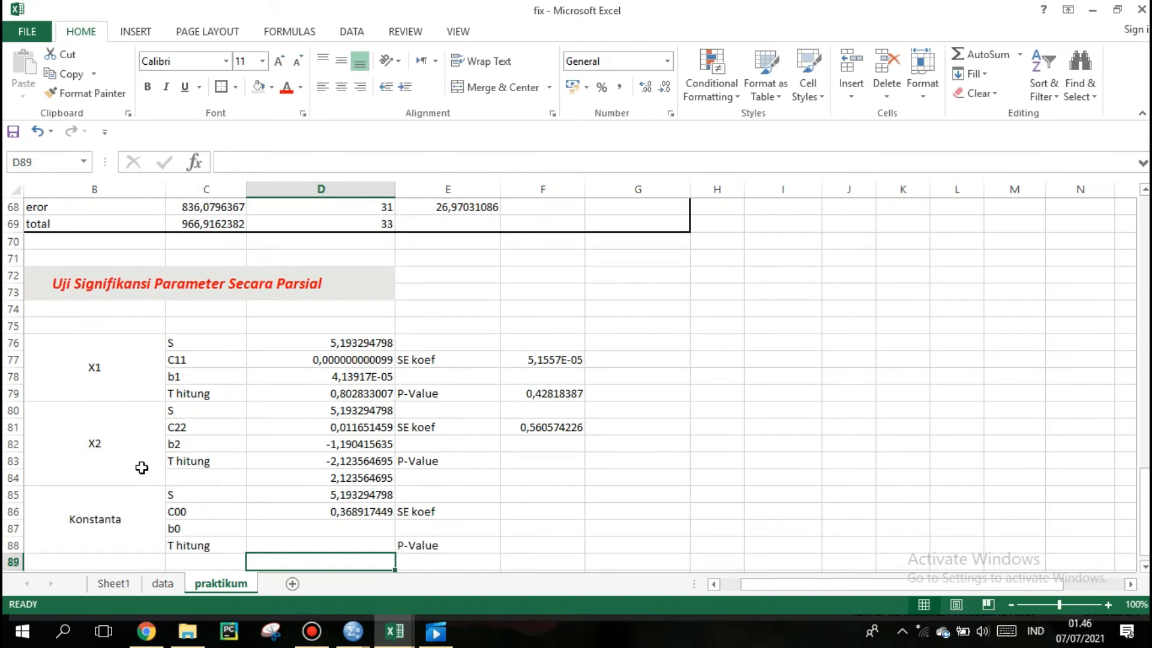
Step: Fill Konstanta's b0 value in D87 with a reference to the b0 estimate in B54
{"action": "left_click", "coordinate": [284, 490]}
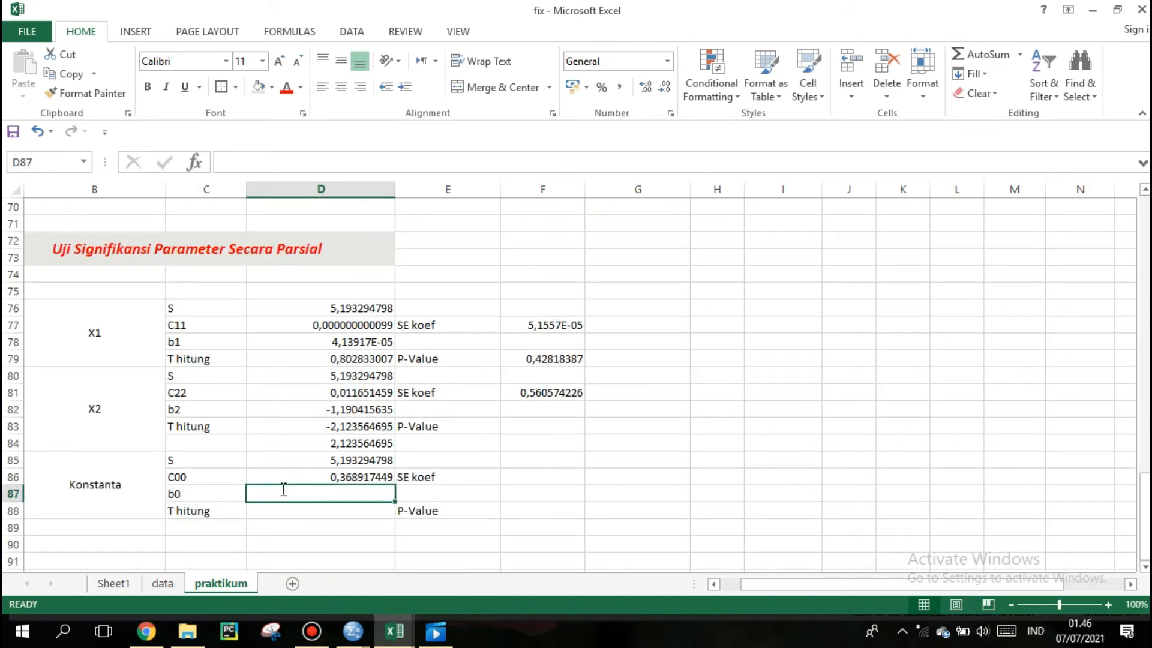
{"action": "type", "text": "="}
{"action": "left_click_drag", "start_coordinate": [1143, 534], "coordinate": [1143, 449]}
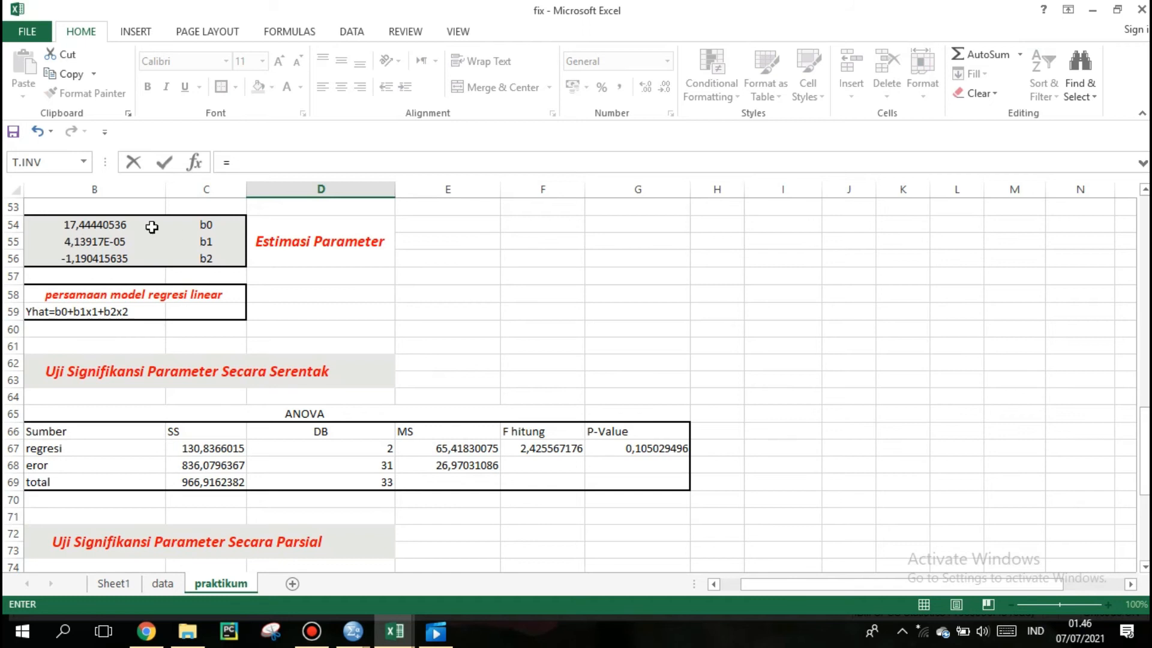
{"action": "left_click", "coordinate": [123, 225]}
{"action": "key", "text": "Escape"}
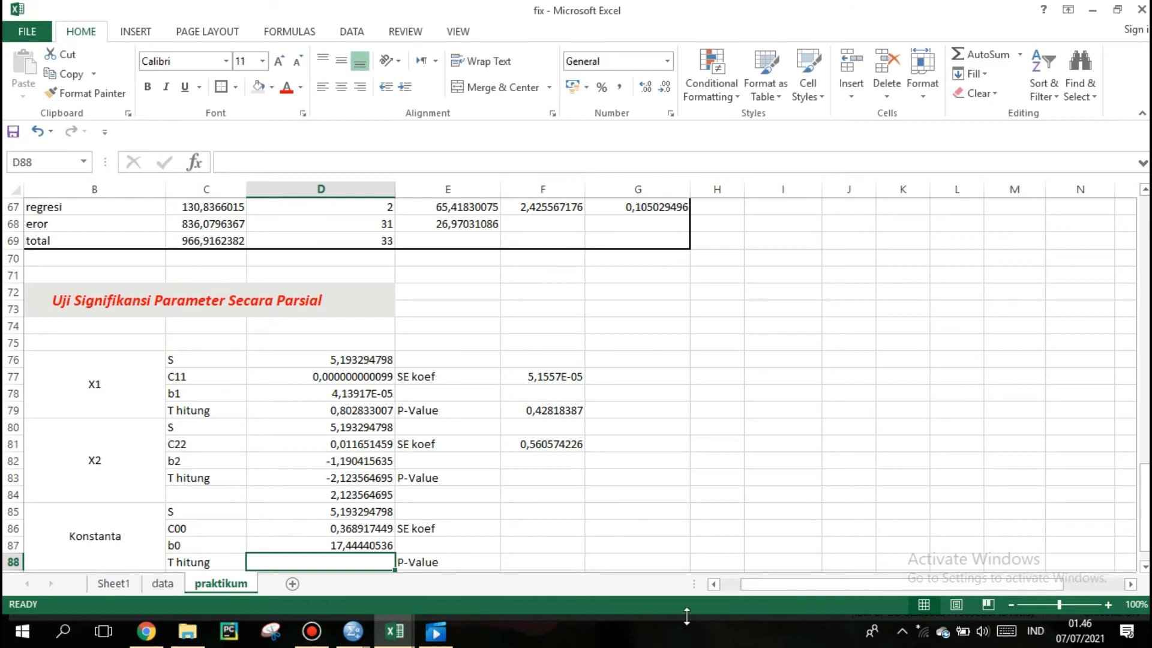
Step: Calculate Konstanta's SE koef in F86 with =D85*SQRT(D86), accepting the formula correction
{"action": "left_click_drag", "start_coordinate": [1144, 505], "coordinate": [1144, 517]}
{"action": "left_click", "coordinate": [550, 498]}
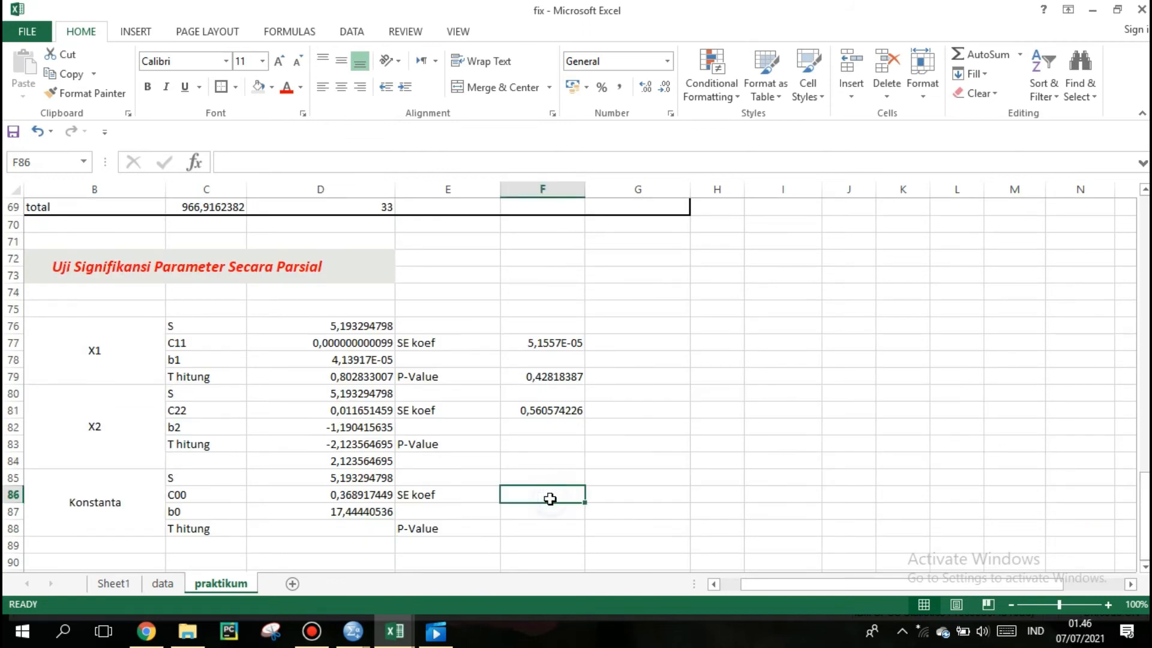
{"action": "type", "text": "="}
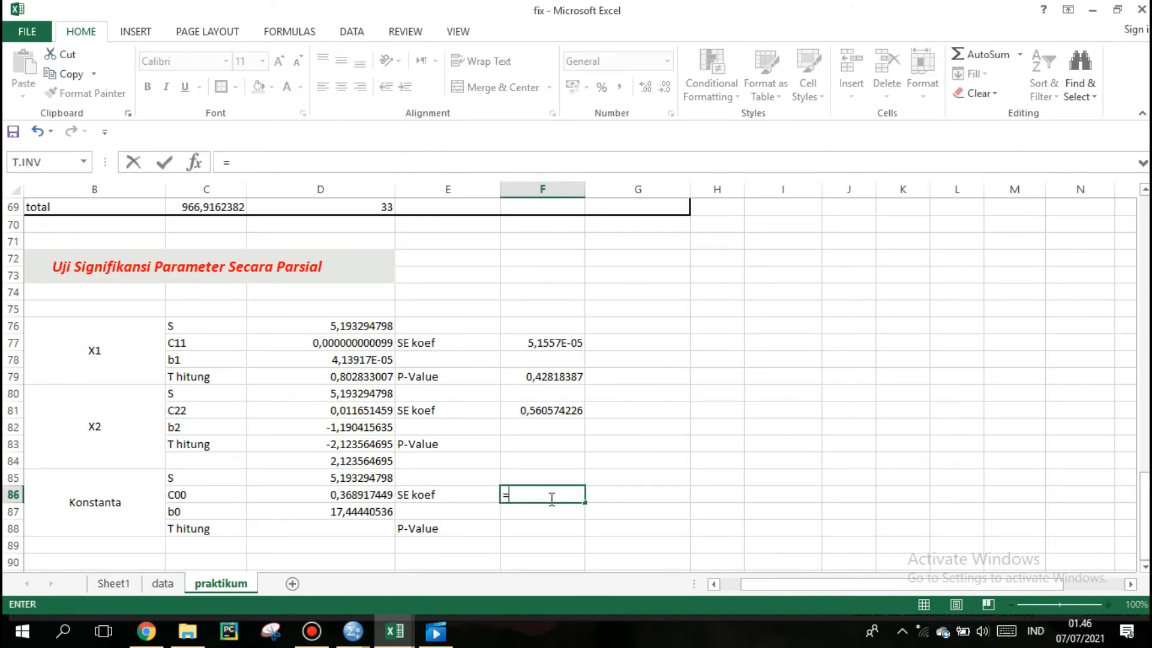
{"action": "left_click", "coordinate": [380, 479]}
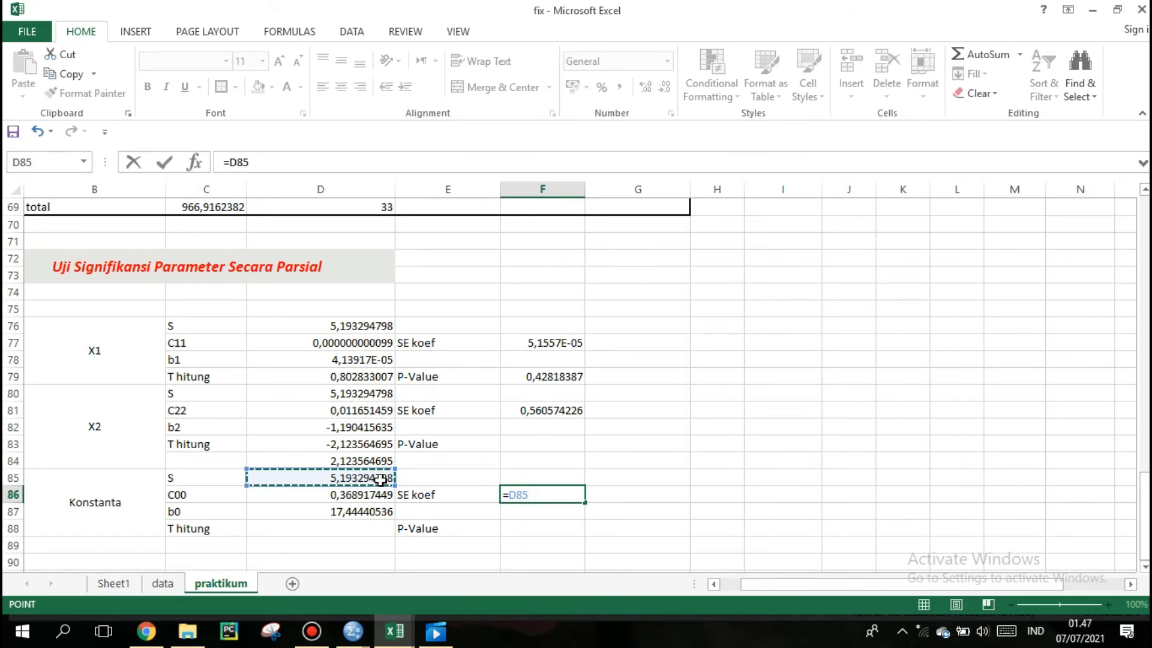
{"action": "type", "text": "*"}
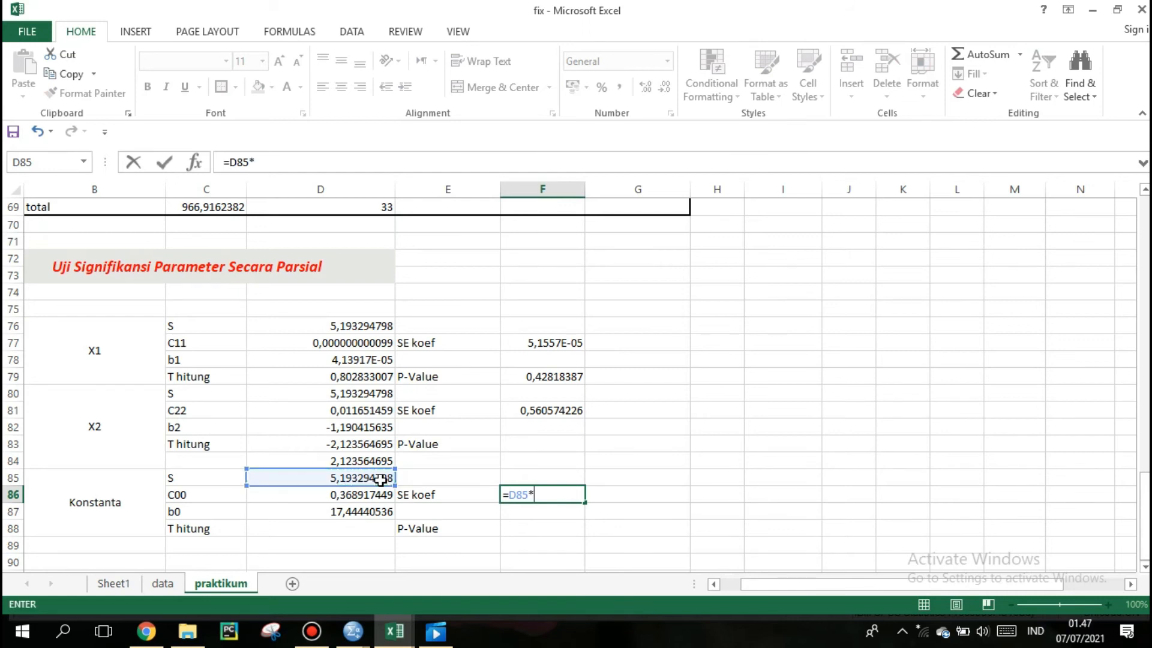
{"action": "type", "text": "SQ"}
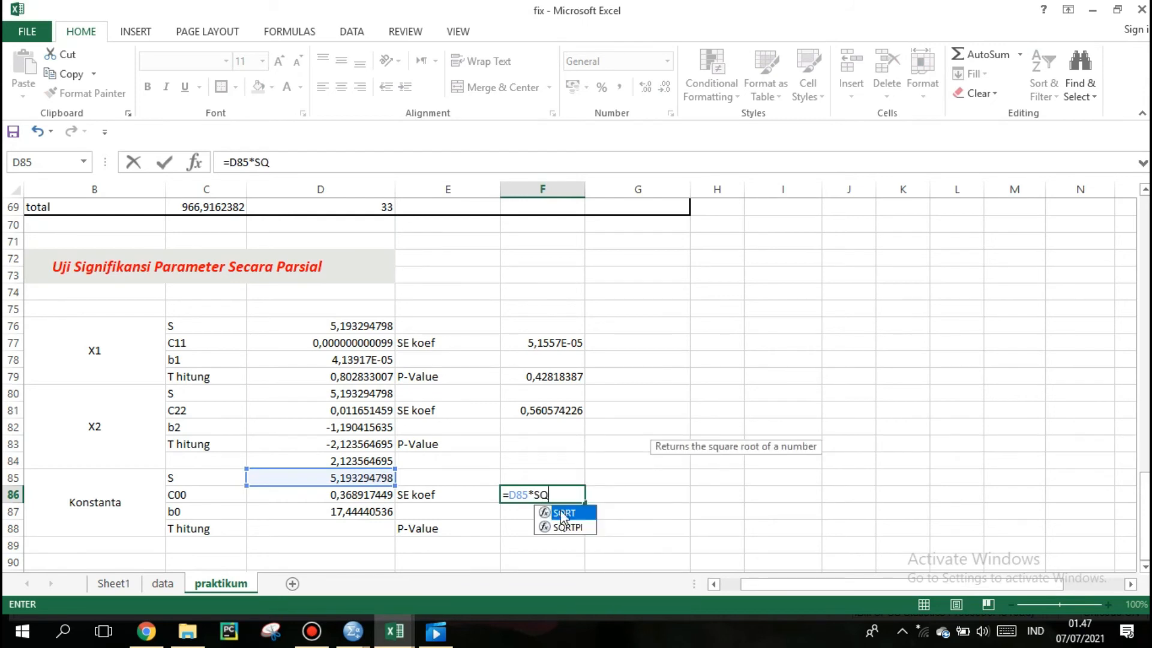
{"action": "double_click", "coordinate": [562, 514]}
{"action": "left_click", "coordinate": [379, 496]}
{"action": "key", "text": "Return"}
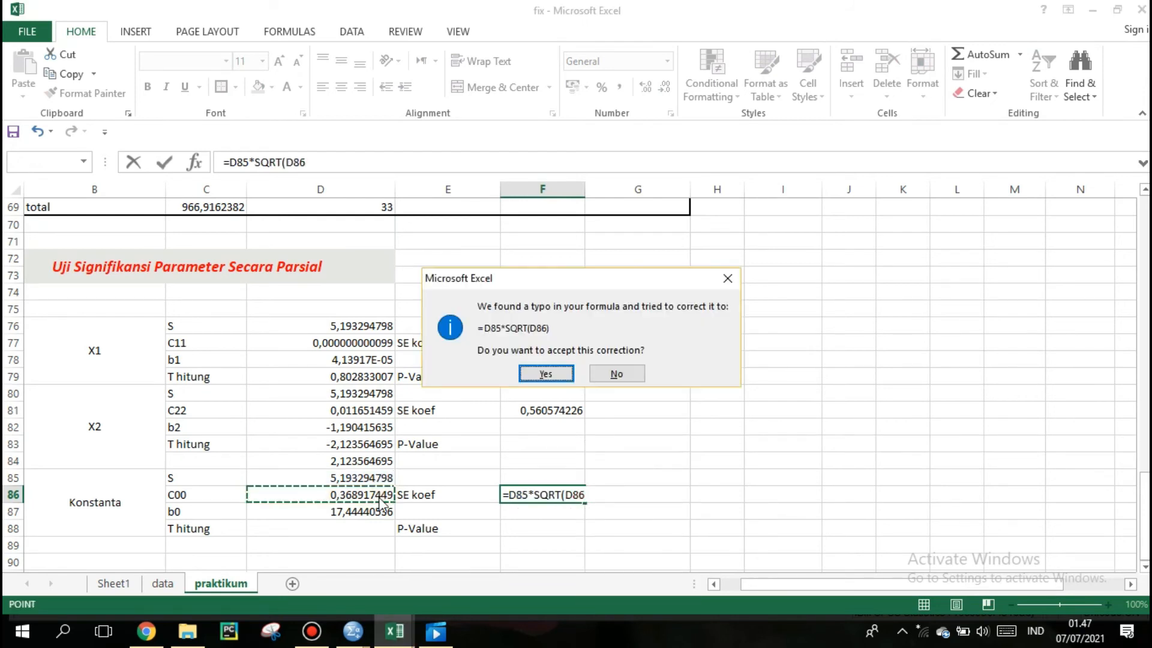
{"action": "left_click", "coordinate": [568, 374]}
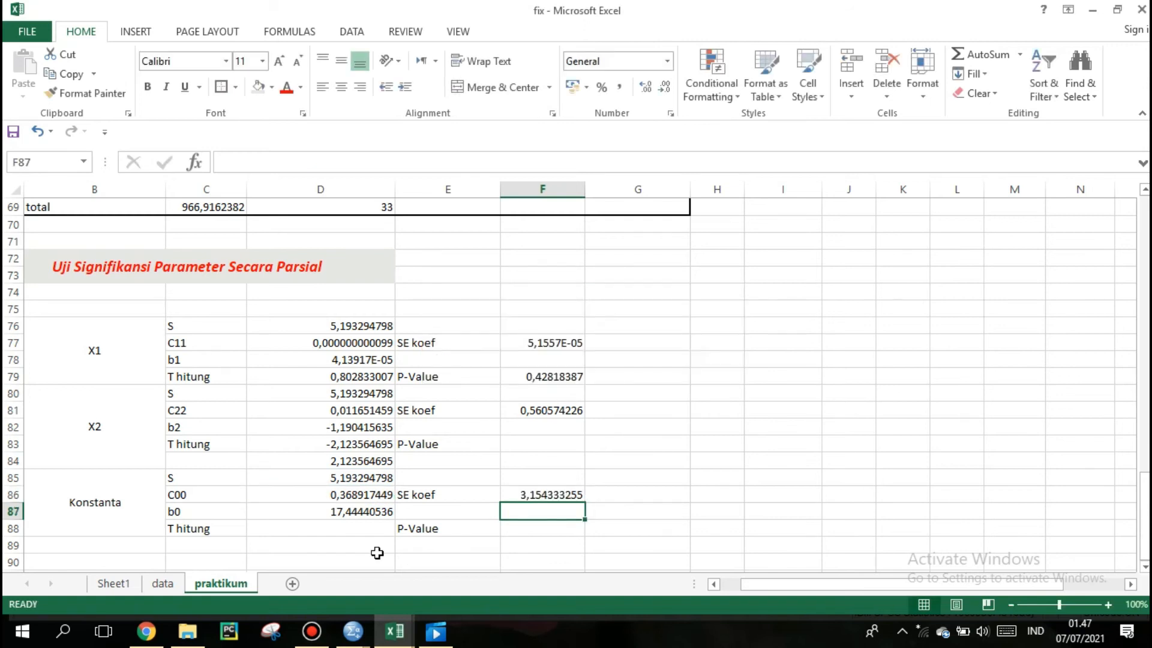
Step: Calculate Konstanta's T hitung in D88 by dividing b0 by its SE koef, using =D87/F86
{"action": "left_click", "coordinate": [349, 530]}
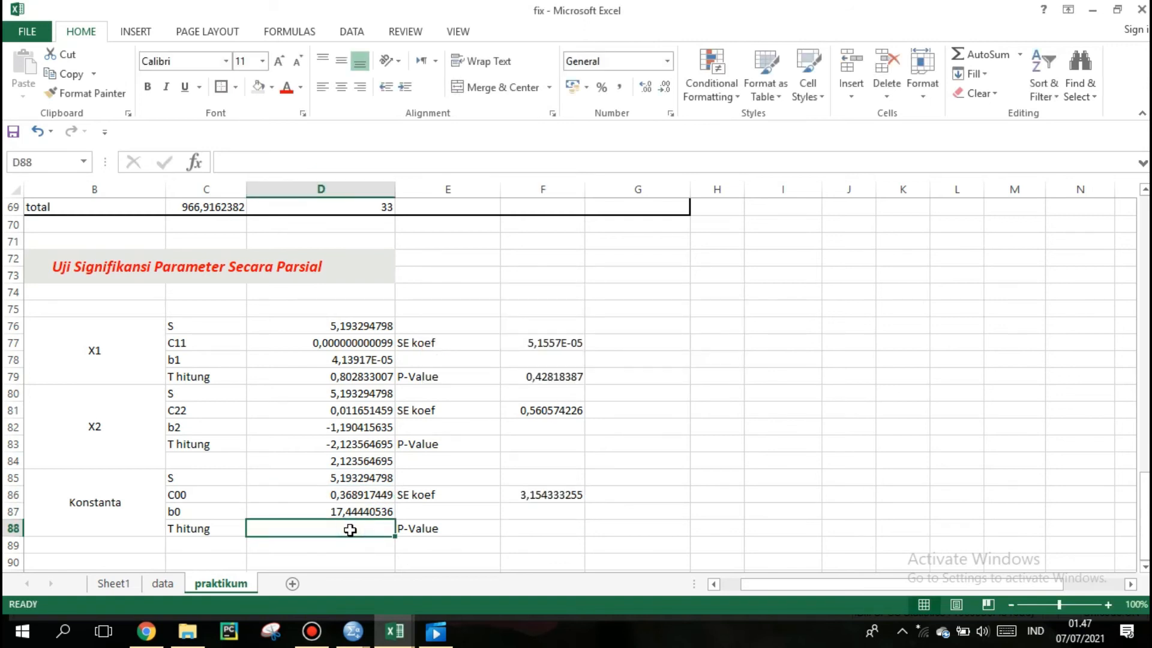
{"action": "type", "text": "="}
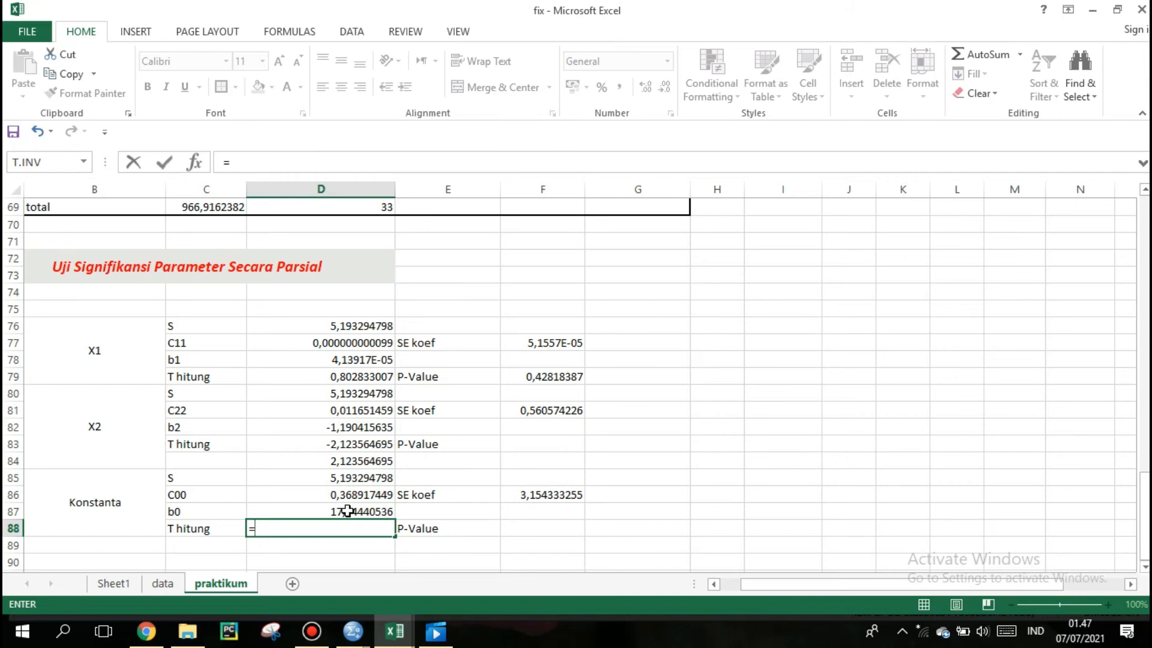
{"action": "left_click", "coordinate": [348, 510]}
{"action": "type", "text": "/"}
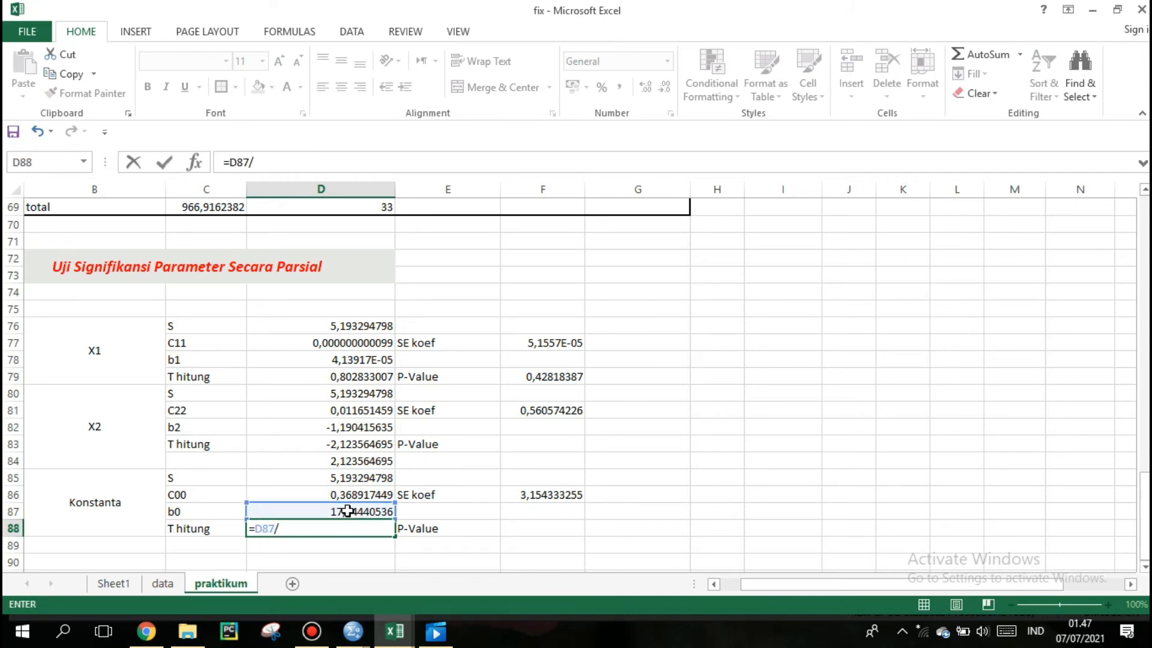
{"action": "left_click", "coordinate": [508, 494]}
{"action": "key", "text": "Return"}
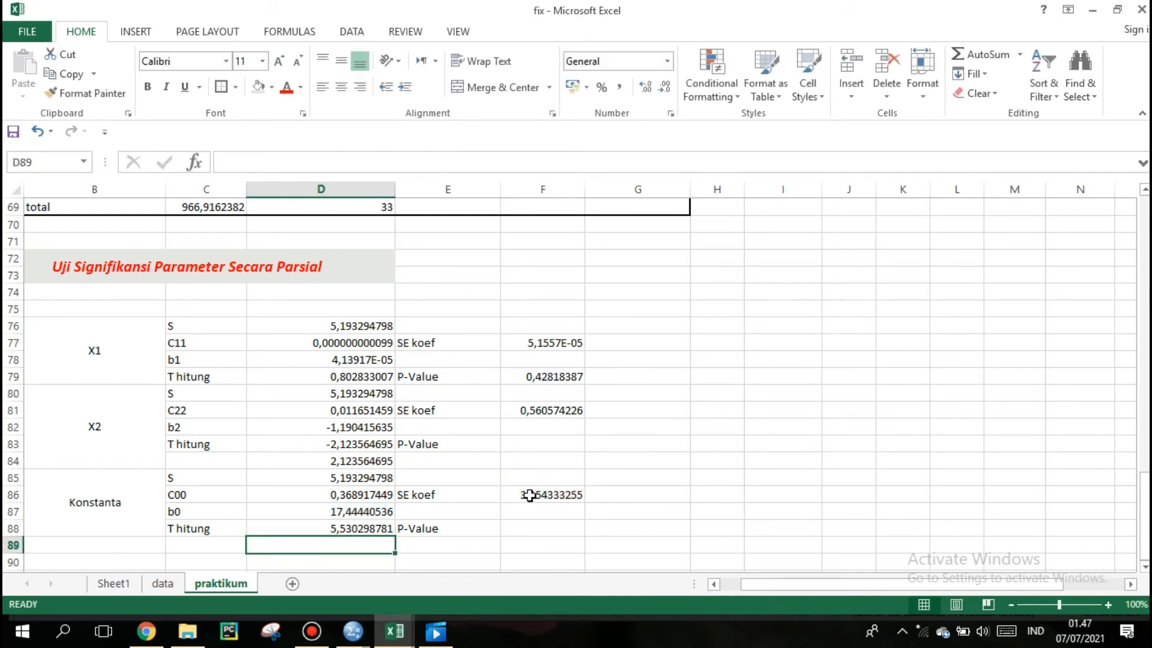
Step: Clear Konstanta's T hitung formula in D88 and its SE koef formula in F86
{"action": "left_click", "coordinate": [328, 529]}
{"action": "double_click", "coordinate": [329, 529]}
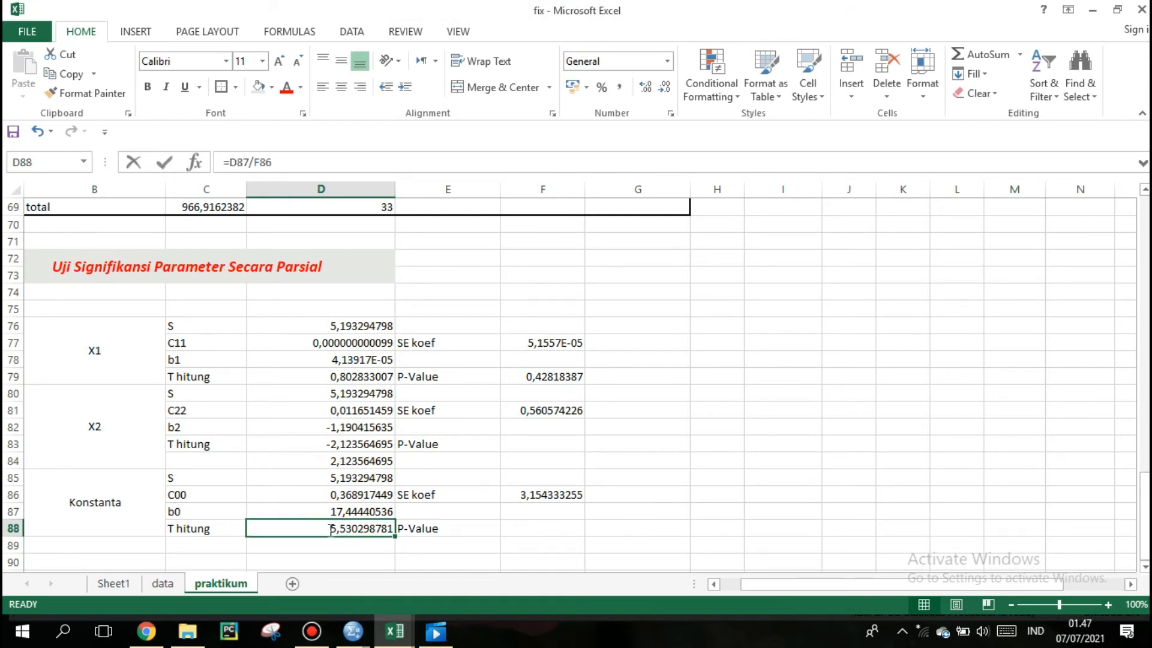
{"action": "key", "text": "Escape"}
{"action": "left_click", "coordinate": [544, 491]}
{"action": "double_click", "coordinate": [544, 490]}
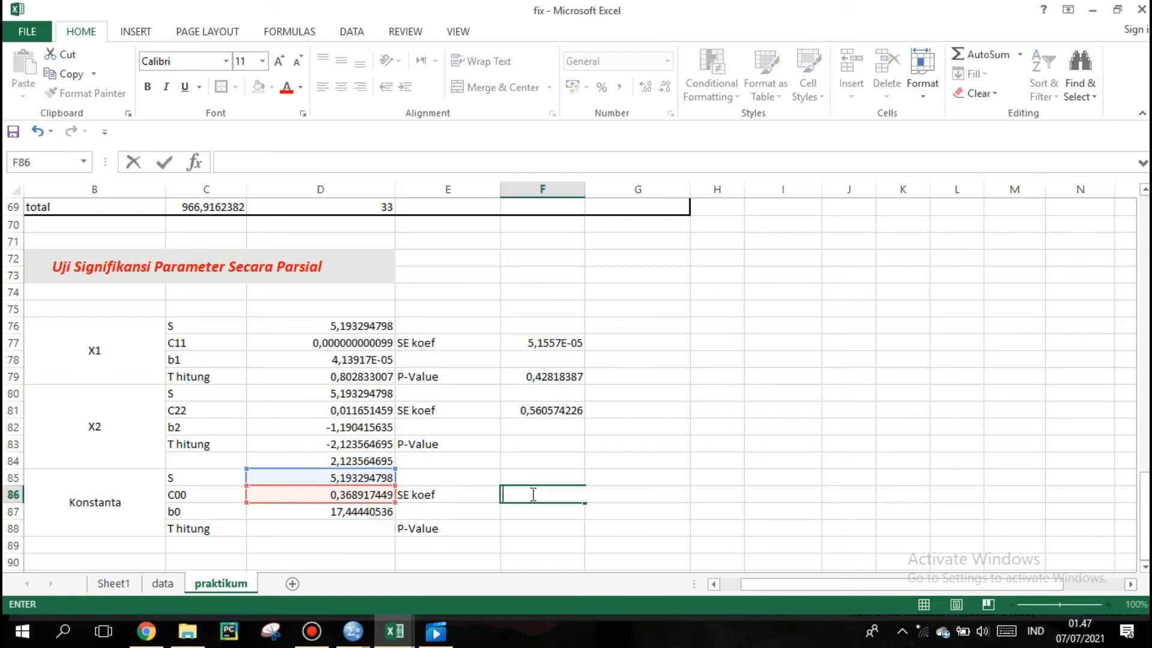
Step: Clear Konstanta's C00 formula in D86 and undo the deletion
{"action": "left_click", "coordinate": [373, 494]}
{"action": "double_click", "coordinate": [373, 494]}
{"action": "key", "text": "BackSpace"}
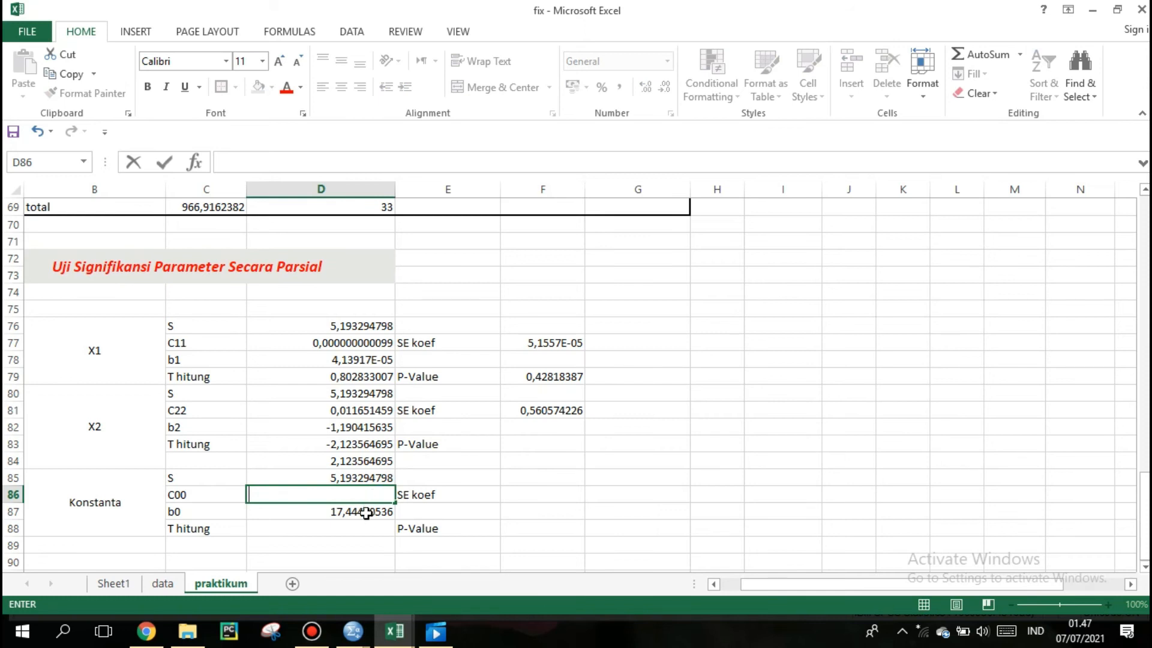
{"action": "key", "text": "ctrl+z"}
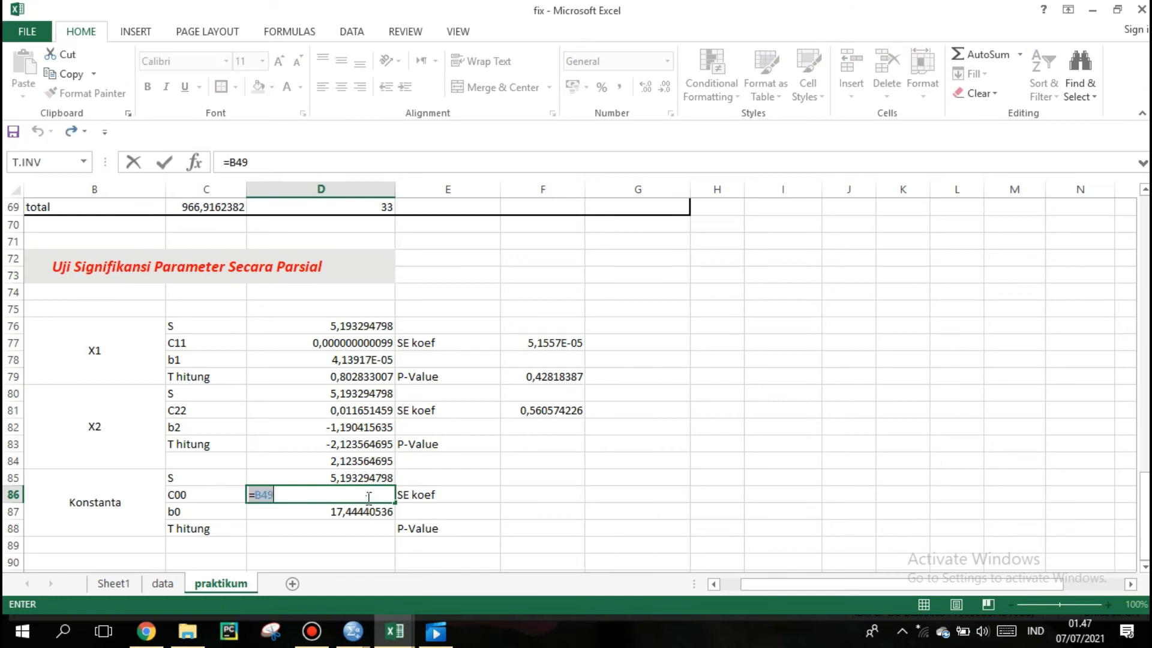
{"action": "key", "text": "Return"}
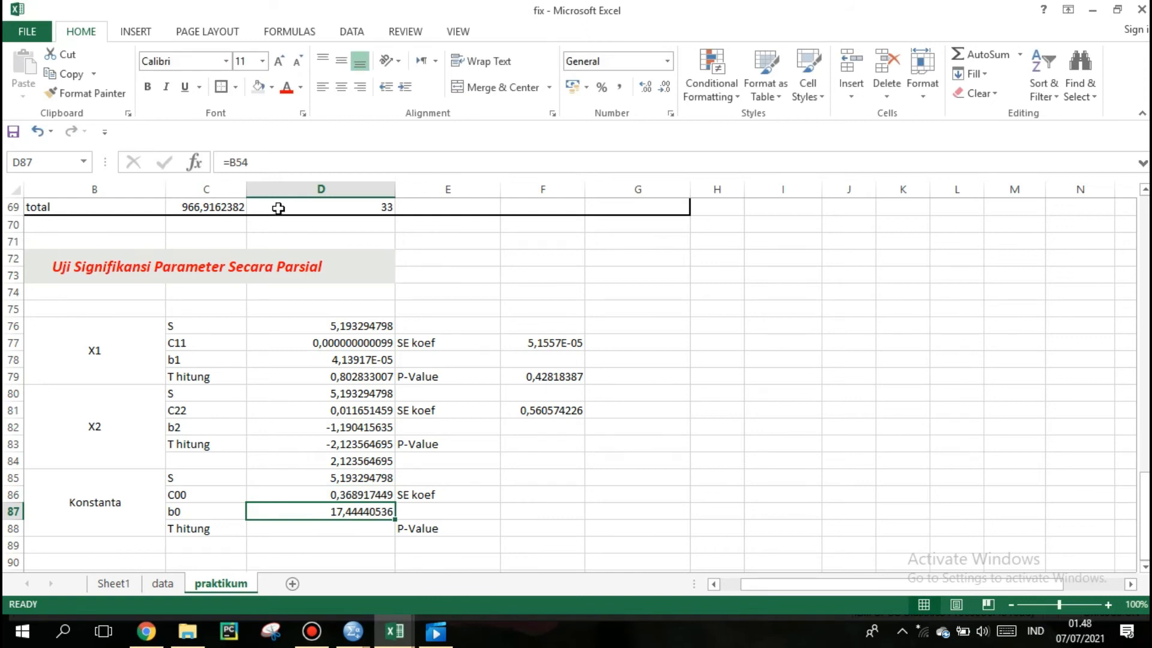
Step: Re-enter Konstanta's b0 formula in D87 as a reference to the b0 estimate in B54
{"action": "left_click", "coordinate": [281, 168]}
{"action": "key", "text": "BackSpace"}
{"action": "key", "text": "BackSpace"}
{"action": "key", "text": "BackSpace"}
{"action": "key", "text": "BackSpace"}
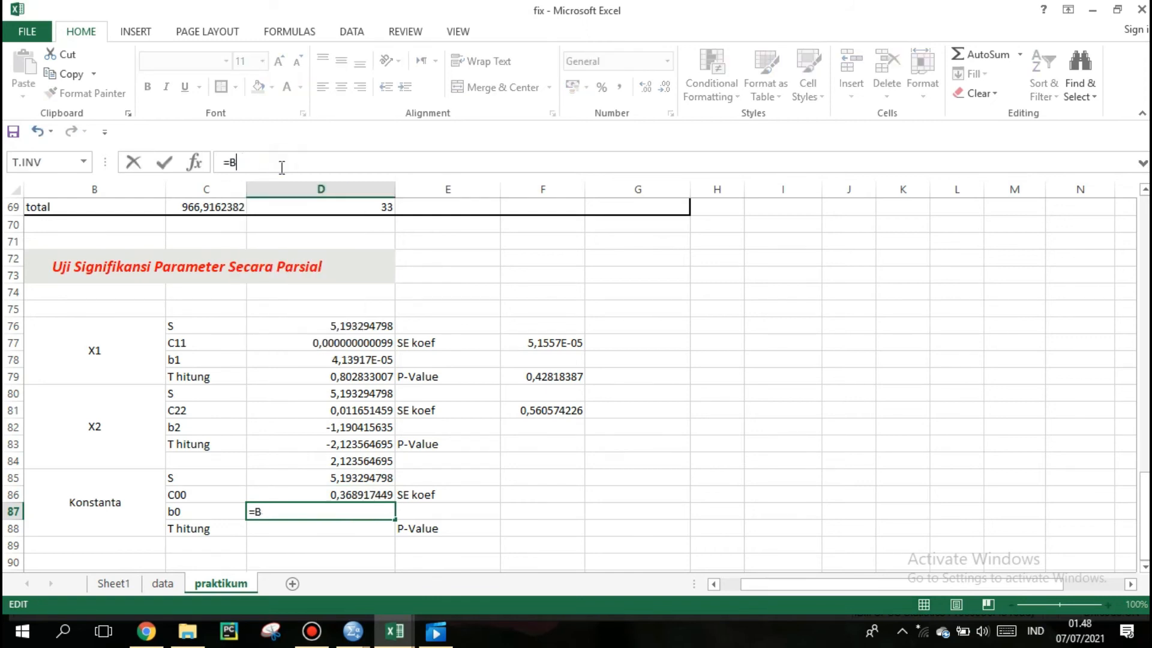
{"action": "type", "text": "="}
{"action": "left_click_drag", "start_coordinate": [1144, 485], "coordinate": [1144, 444]}
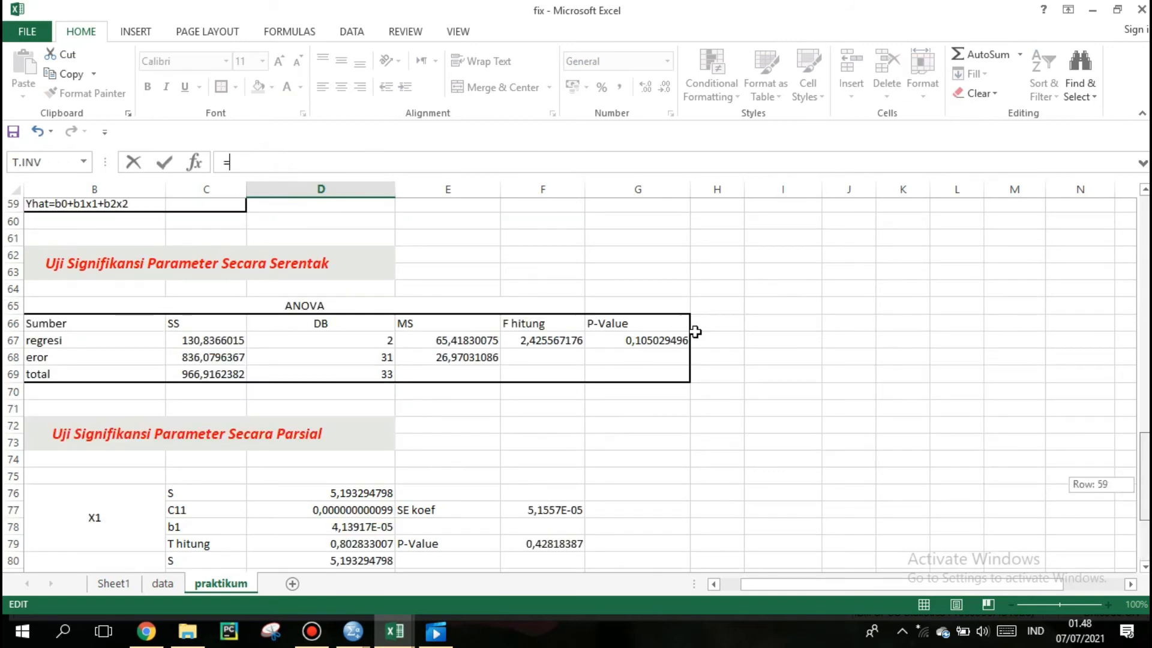
{"action": "scroll", "coordinate": [695, 331], "scroll_direction": "up", "scroll_amount": 4}
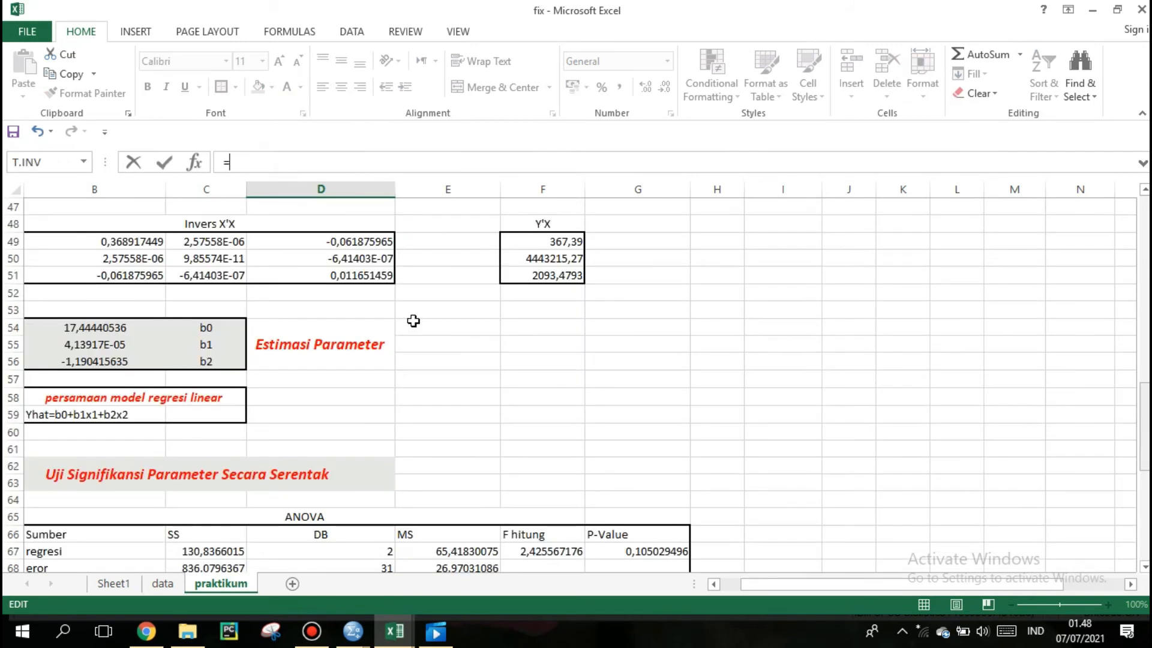
{"action": "left_click", "coordinate": [134, 328]}
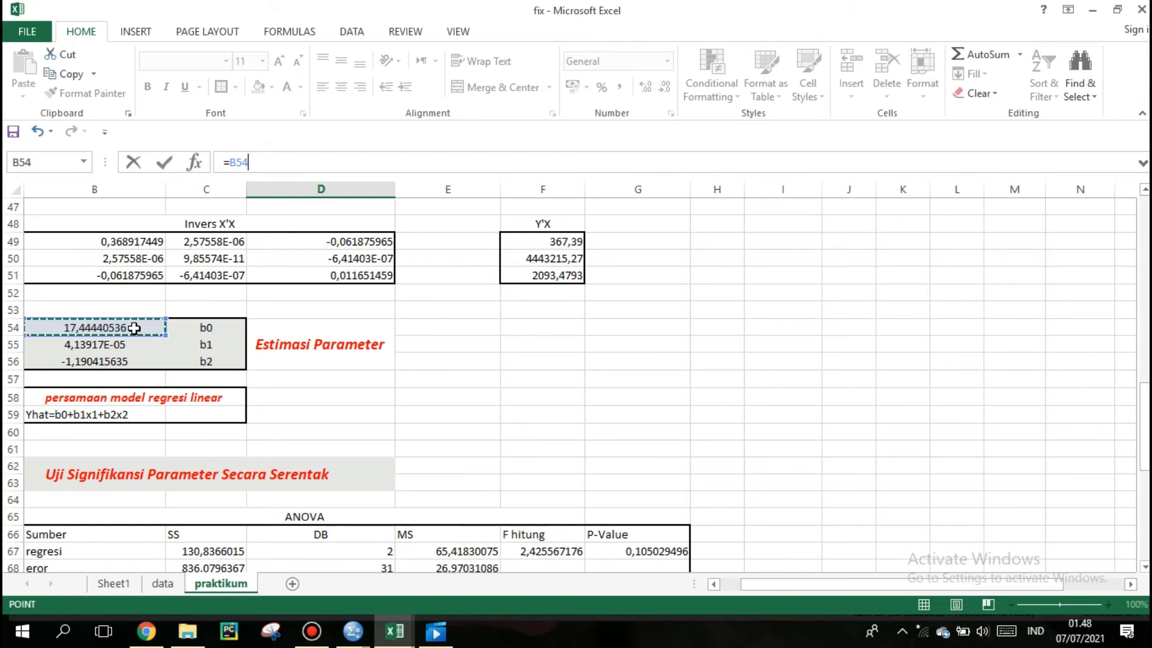
{"action": "key", "text": "Escape"}
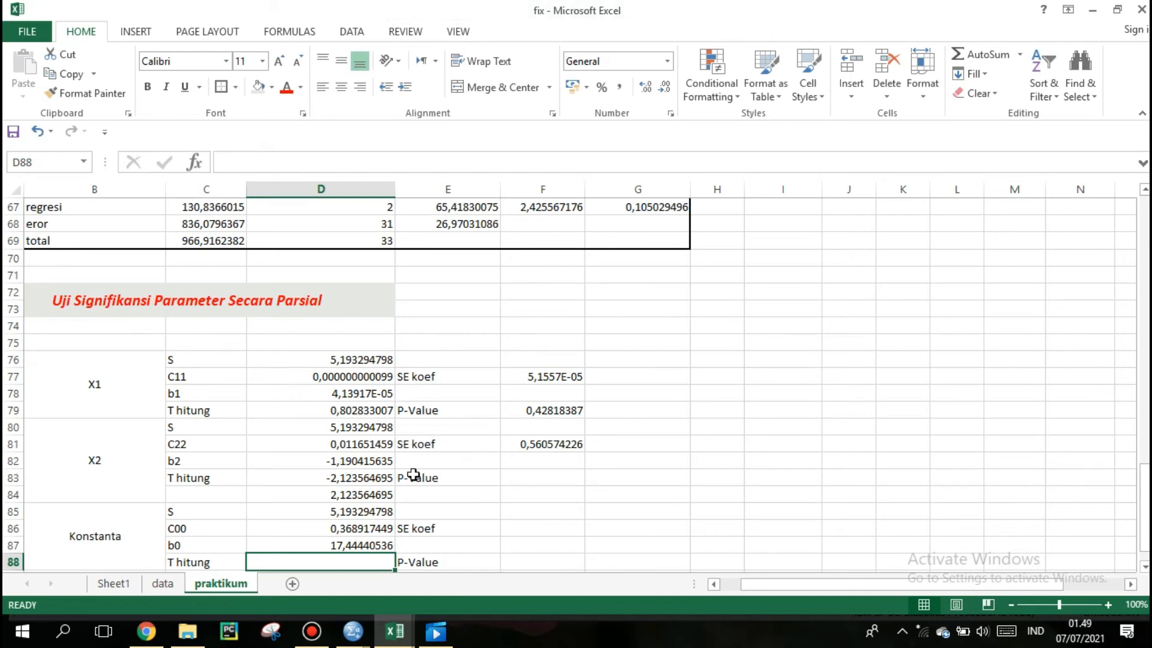
Step: Compute Konstanta's SE koef in F86 as S times the square root of C00, using =D85*SQRT(D86)
{"action": "left_click", "coordinate": [536, 523]}
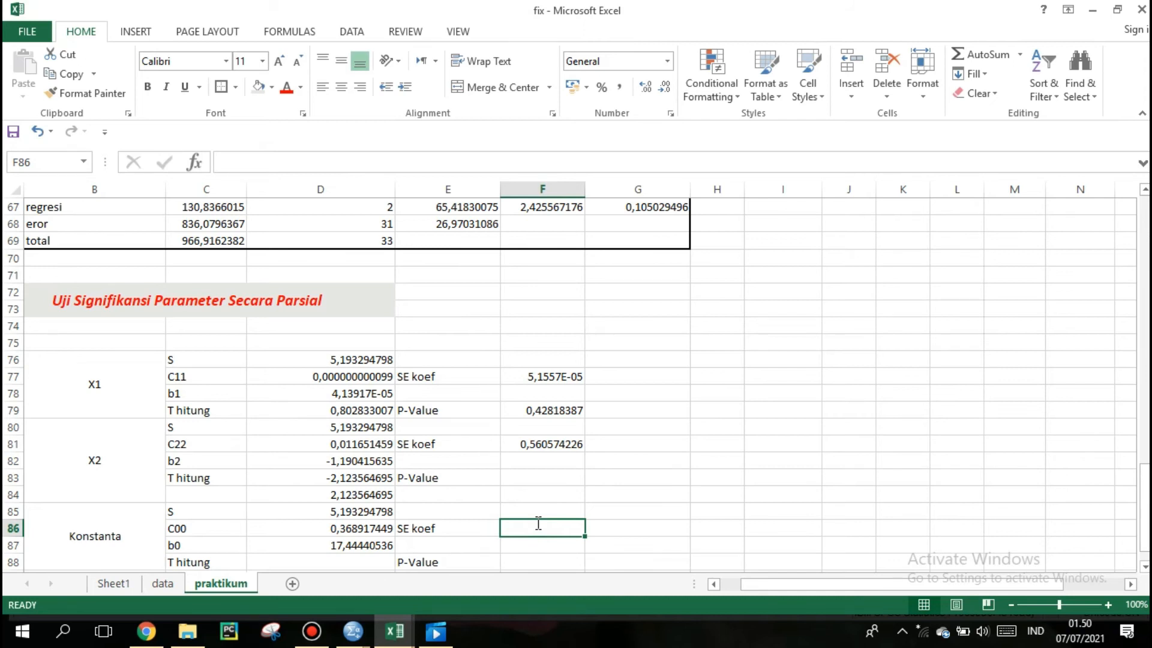
{"action": "type", "text": "="}
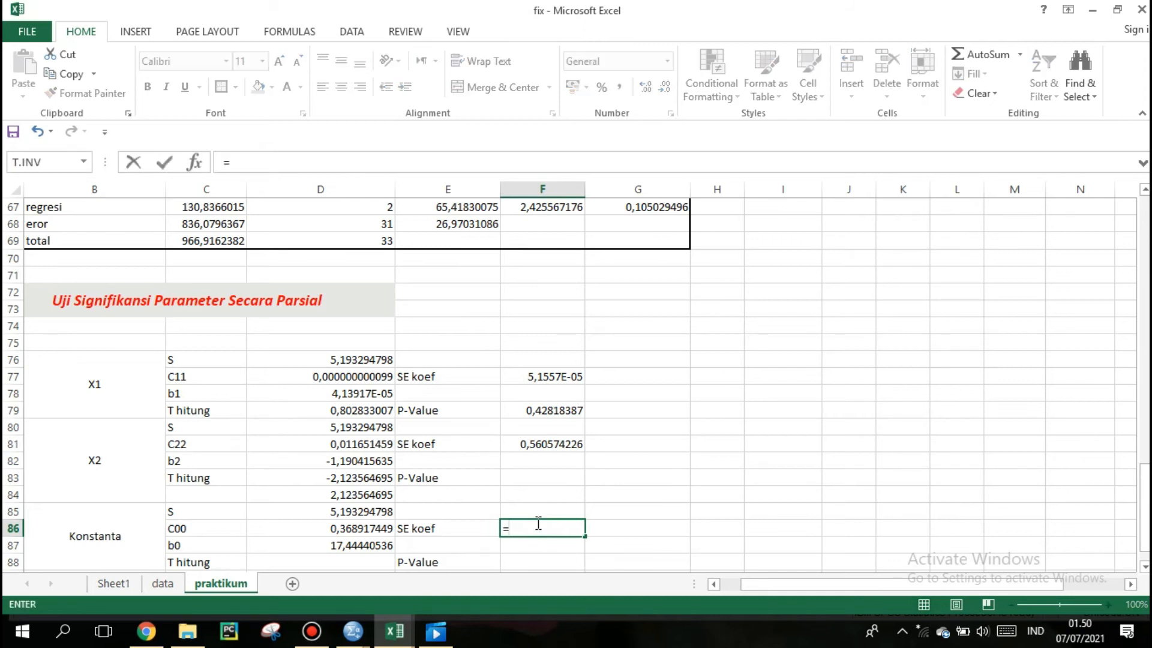
{"action": "left_click", "coordinate": [366, 510]}
{"action": "type", "text": "*"}
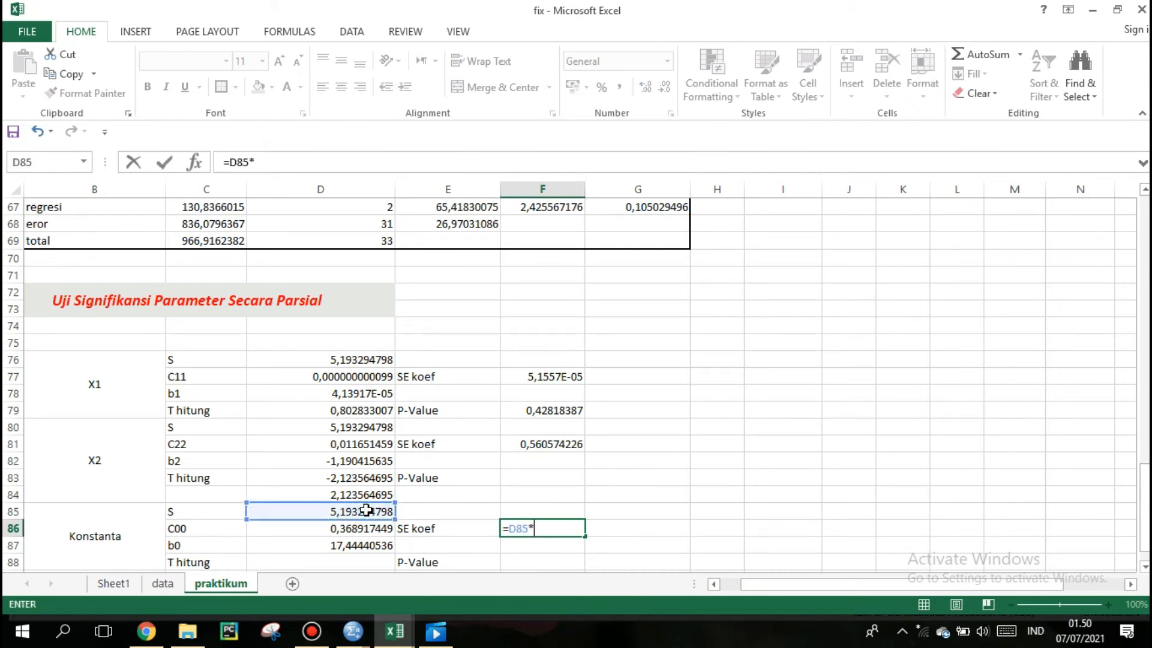
{"action": "type", "text": "SQ"}
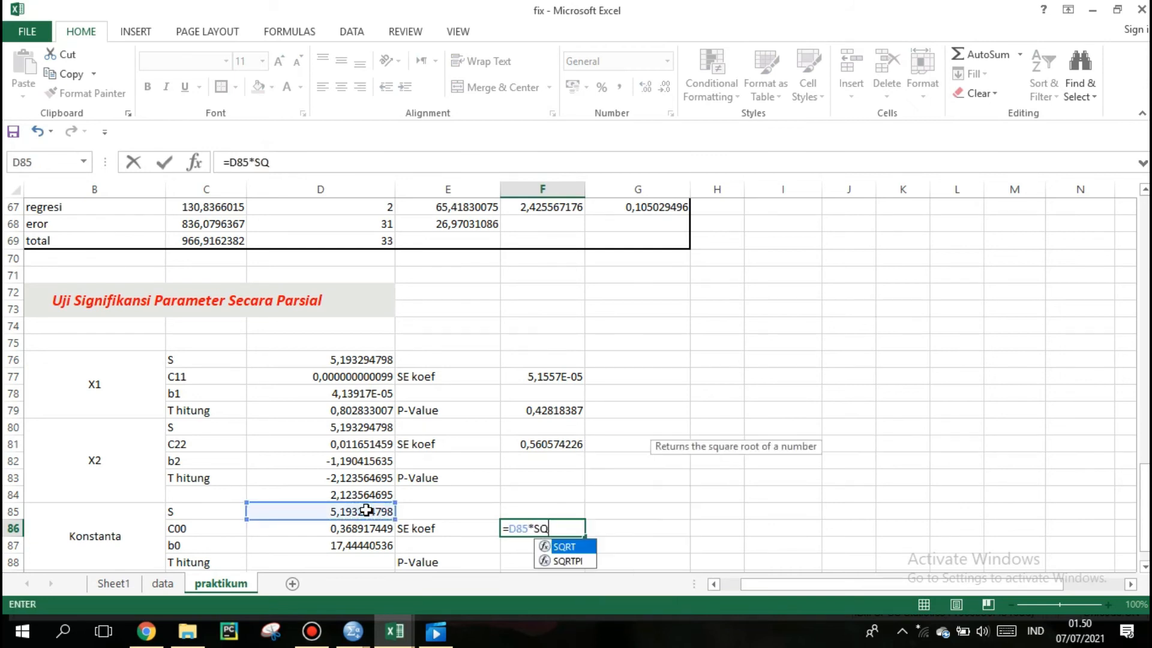
{"action": "double_click", "coordinate": [583, 547]}
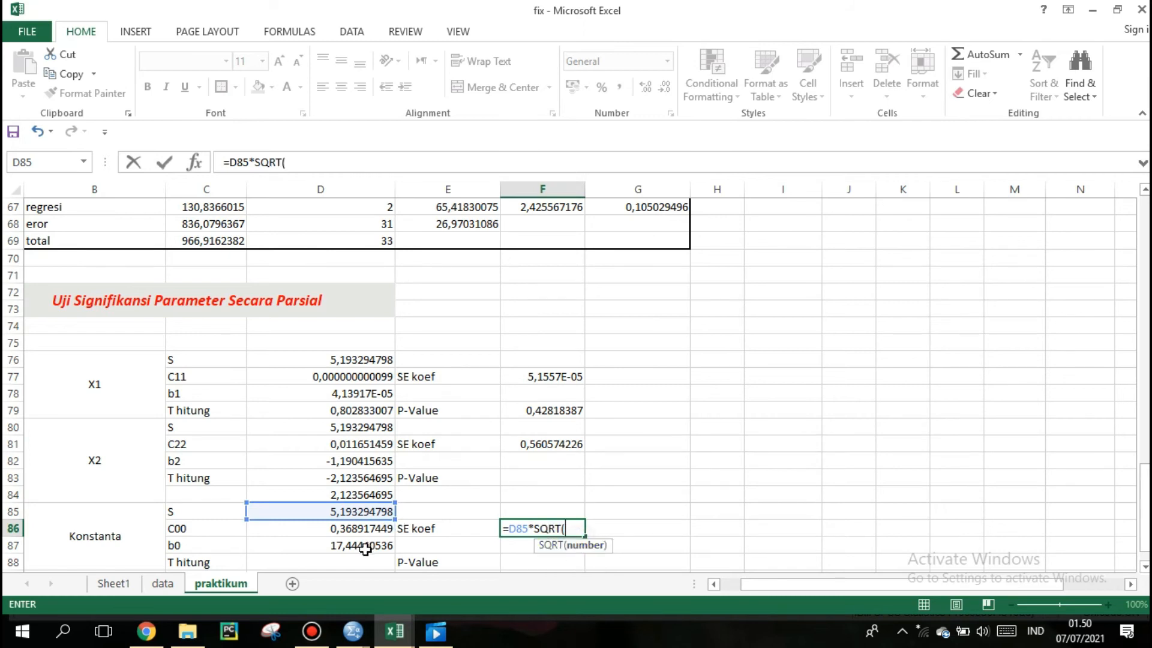
{"action": "left_click", "coordinate": [368, 529]}
{"action": "key", "text": "Return"}
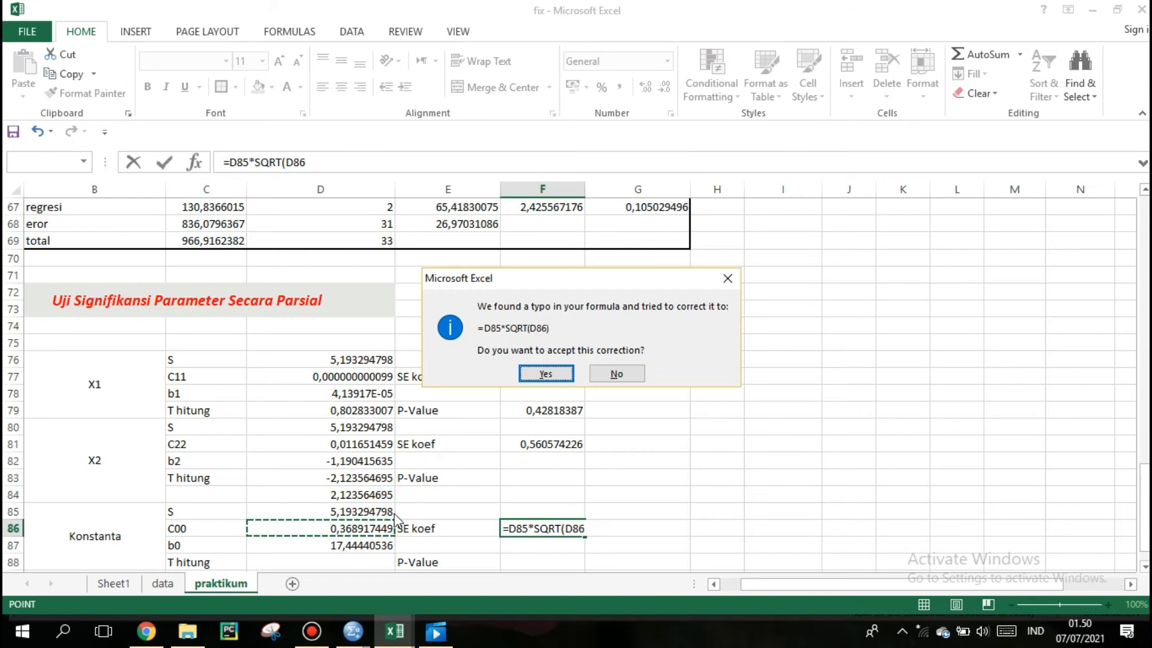
{"action": "left_click", "coordinate": [543, 373]}
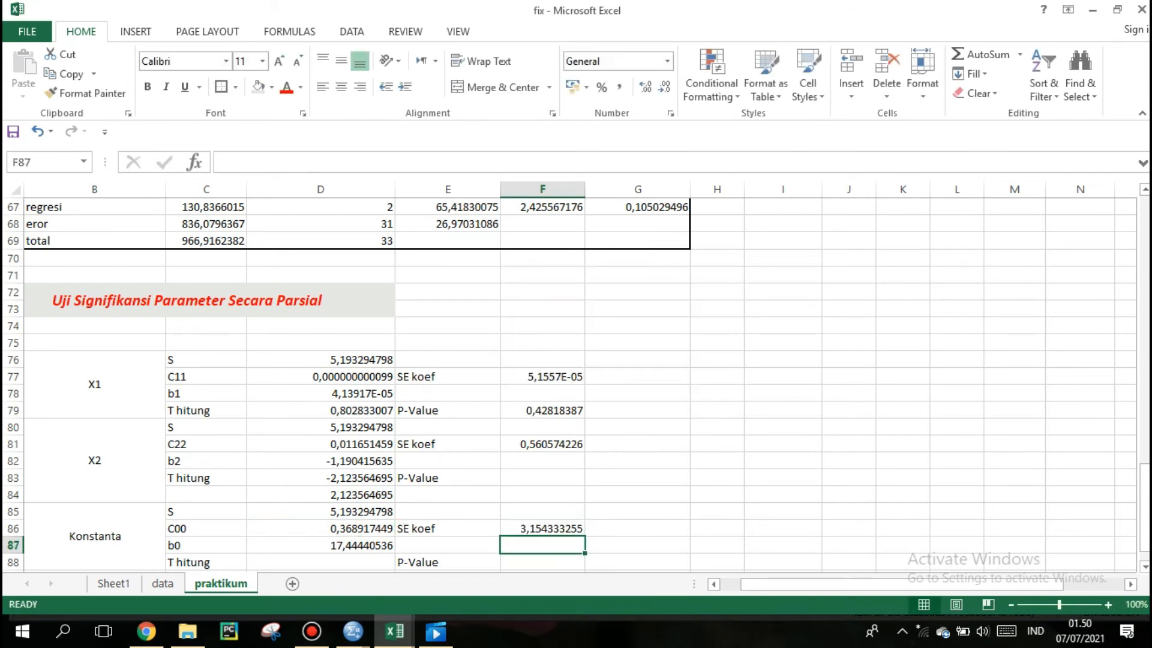
{"action": "left_click_drag", "start_coordinate": [1145, 484], "coordinate": [1144, 494]}
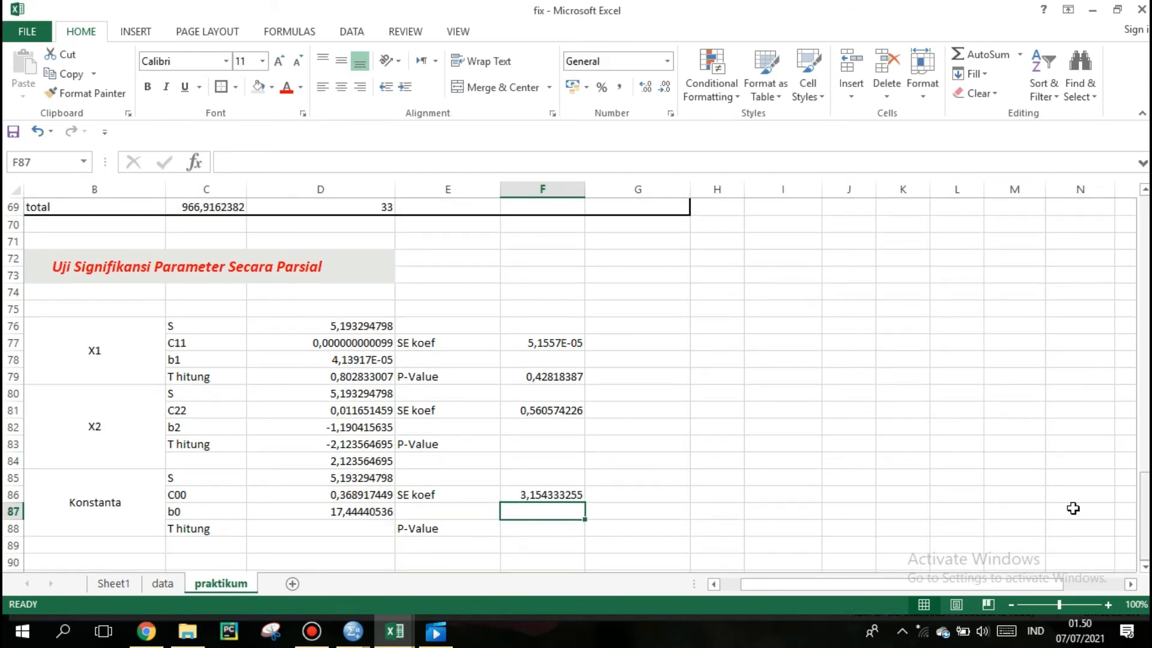
Step: Compute Konstanta's T hitung in D88 as b0 divided by its SE koef, using =D87/F86
{"action": "left_click", "coordinate": [374, 529]}
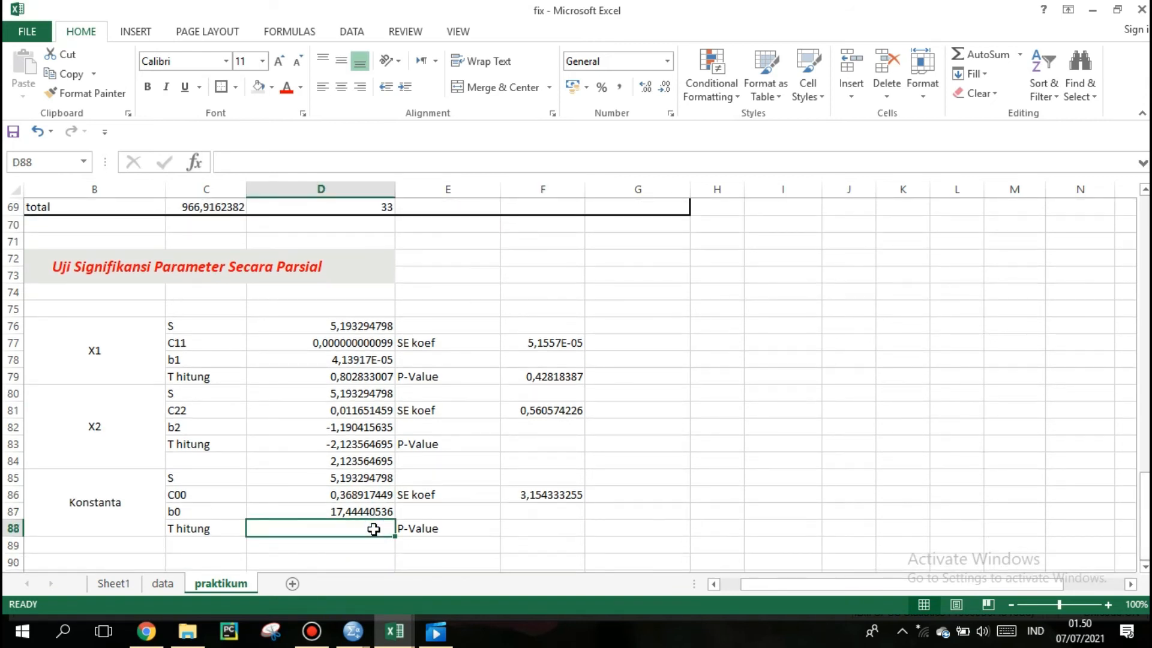
{"action": "double_click", "coordinate": [374, 529]}
{"action": "type", "text": "="}
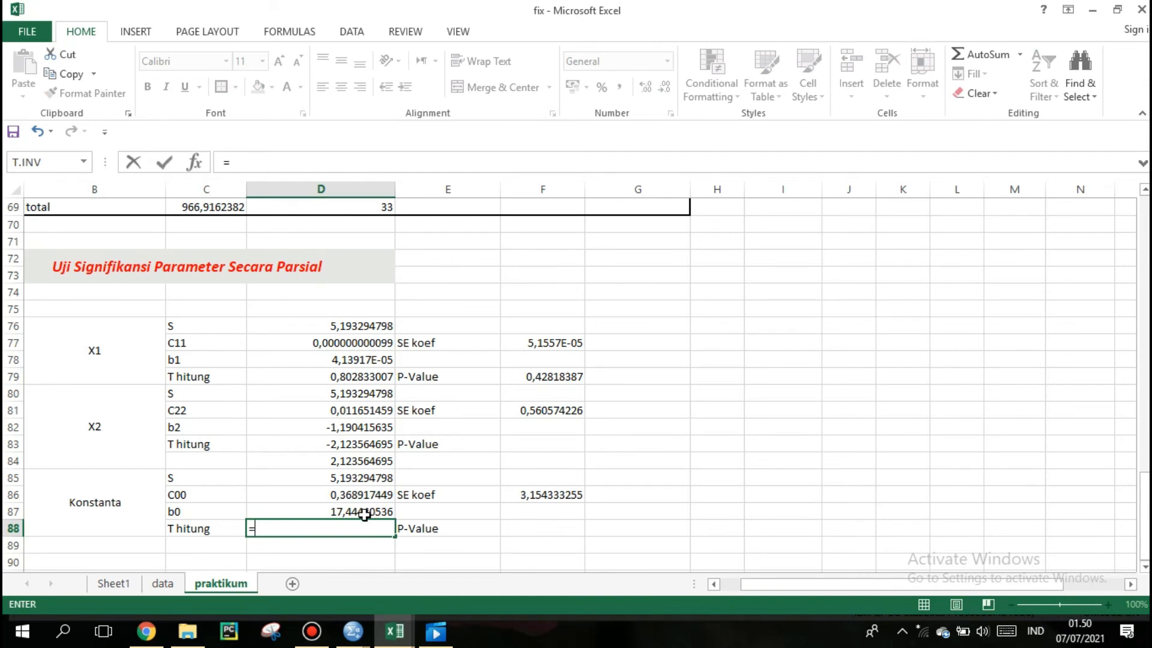
{"action": "left_click", "coordinate": [363, 513]}
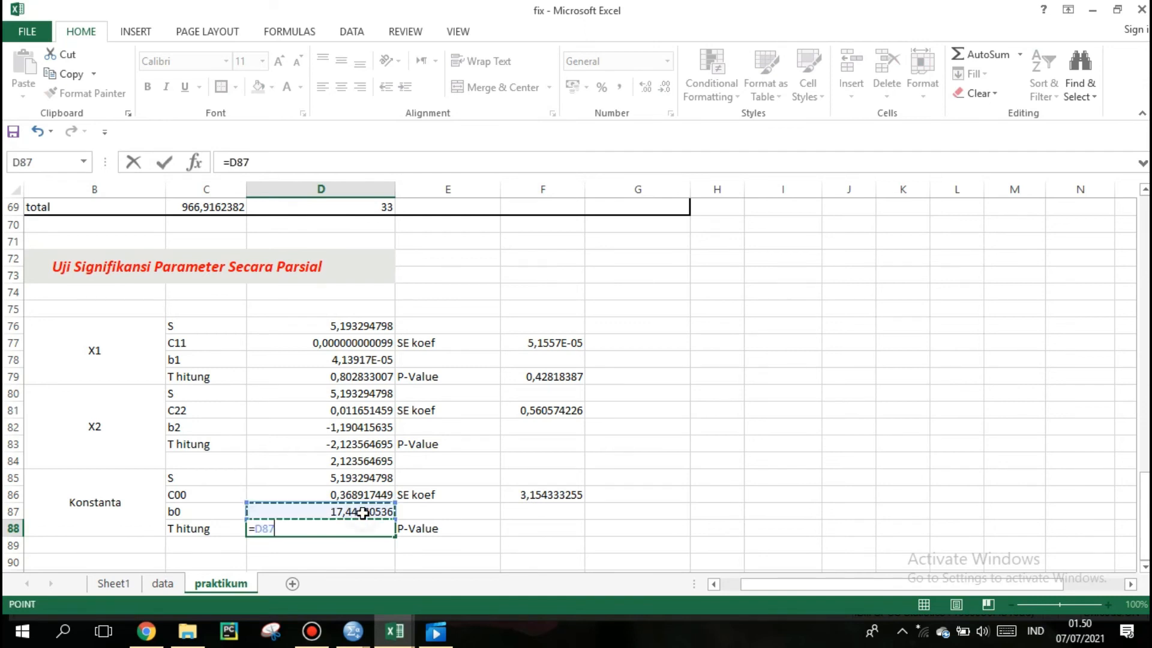
{"action": "type", "text": "/"}
{"action": "left_click", "coordinate": [512, 498]}
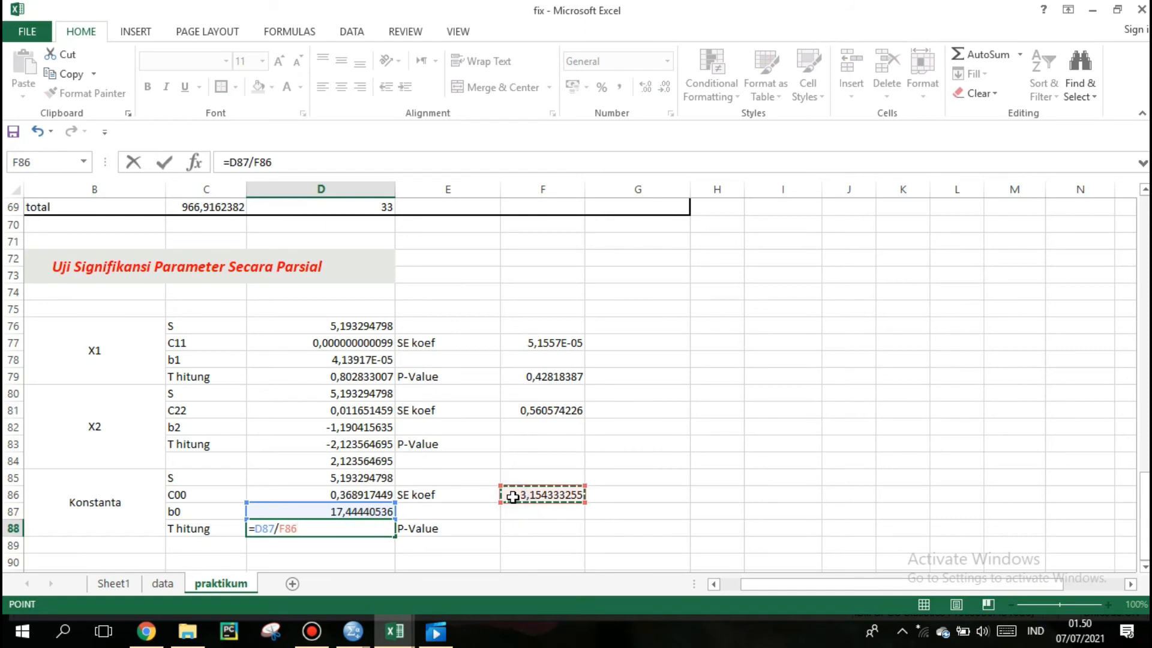
{"action": "key", "text": "Return"}
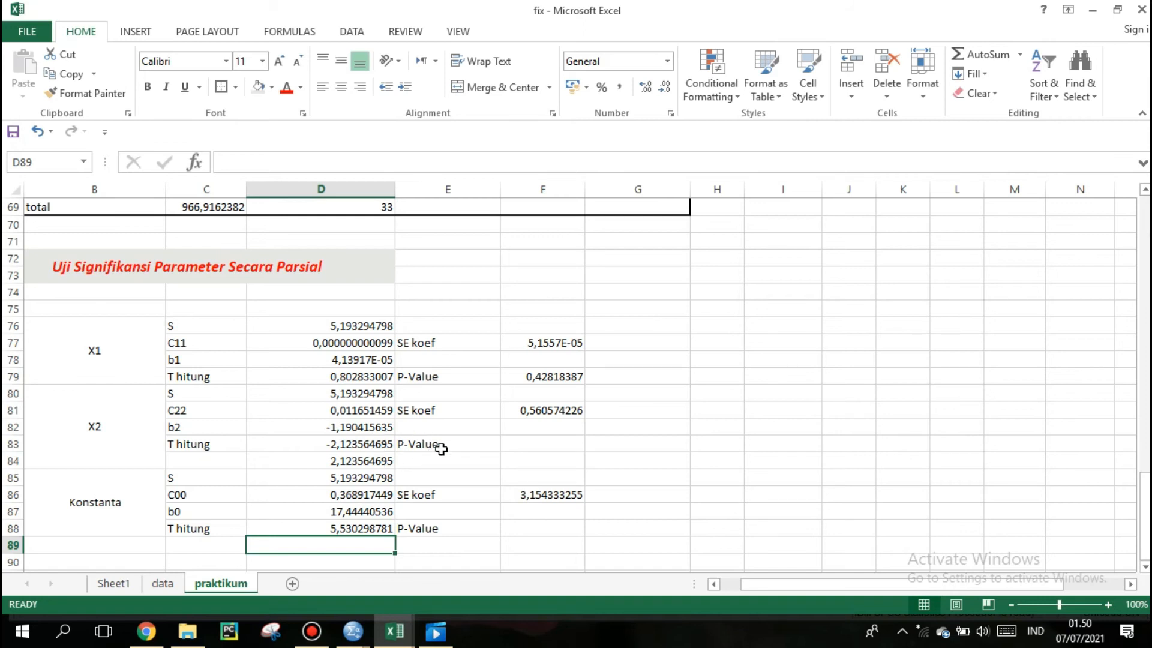
Step: Compute X2's P-Value in F83 with TDIST on the positive T value in D84, with 31 degrees of freedom and 2 tails
{"action": "left_click", "coordinate": [514, 445]}
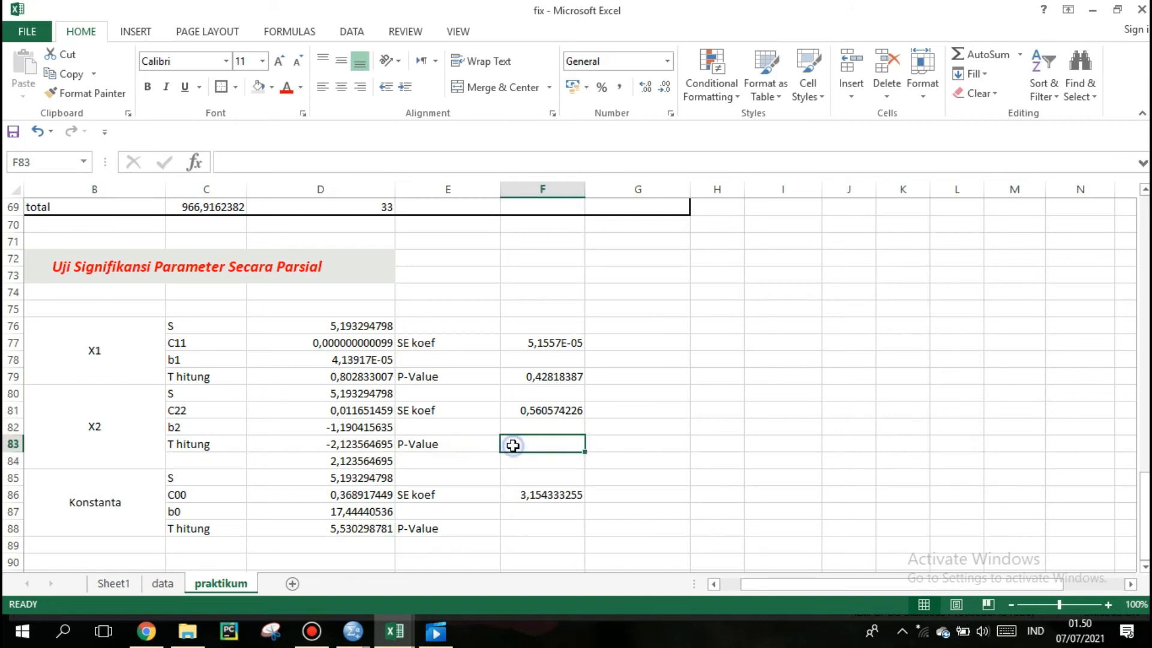
{"action": "type", "text": "=T"}
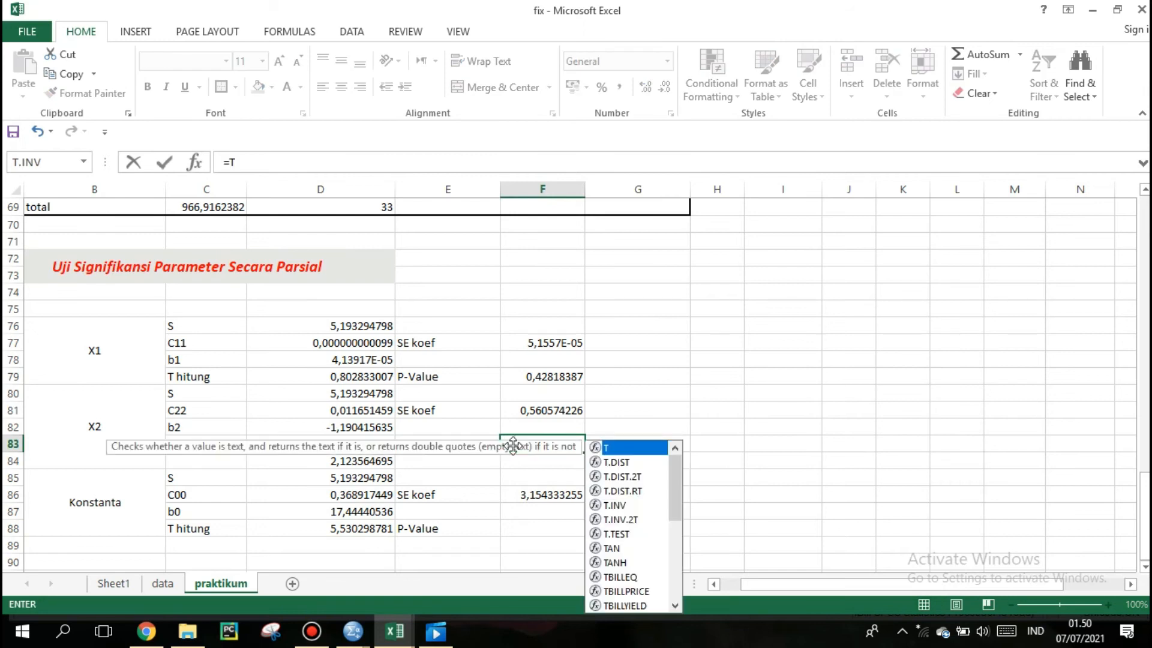
{"action": "type", "text": "D"}
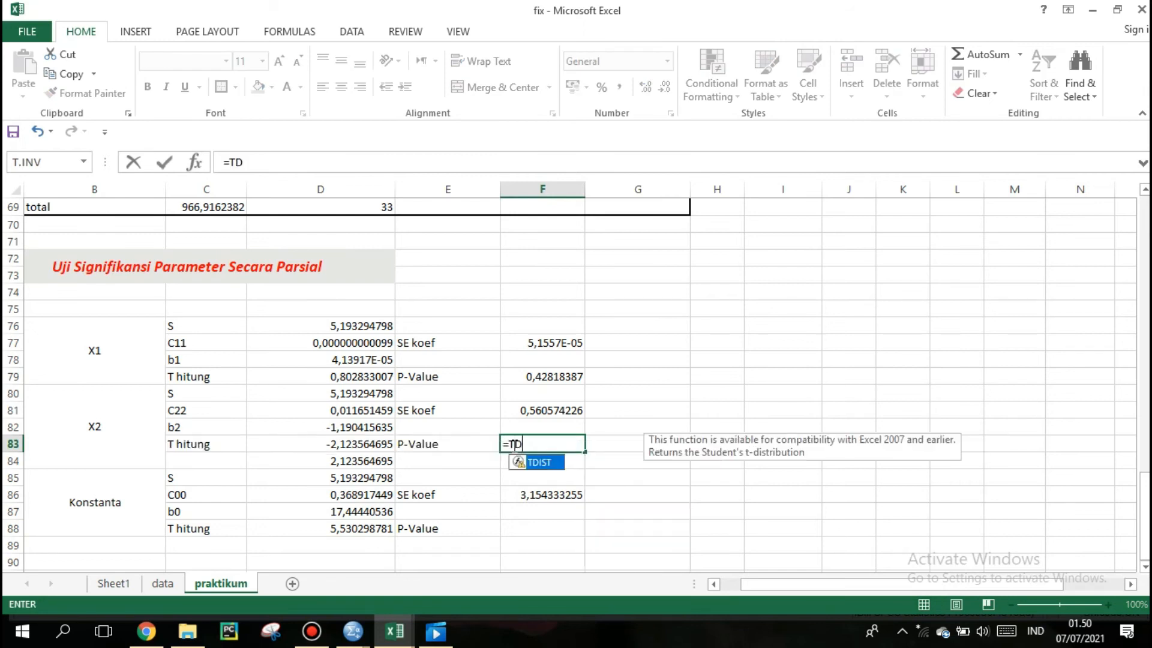
{"action": "double_click", "coordinate": [549, 462]}
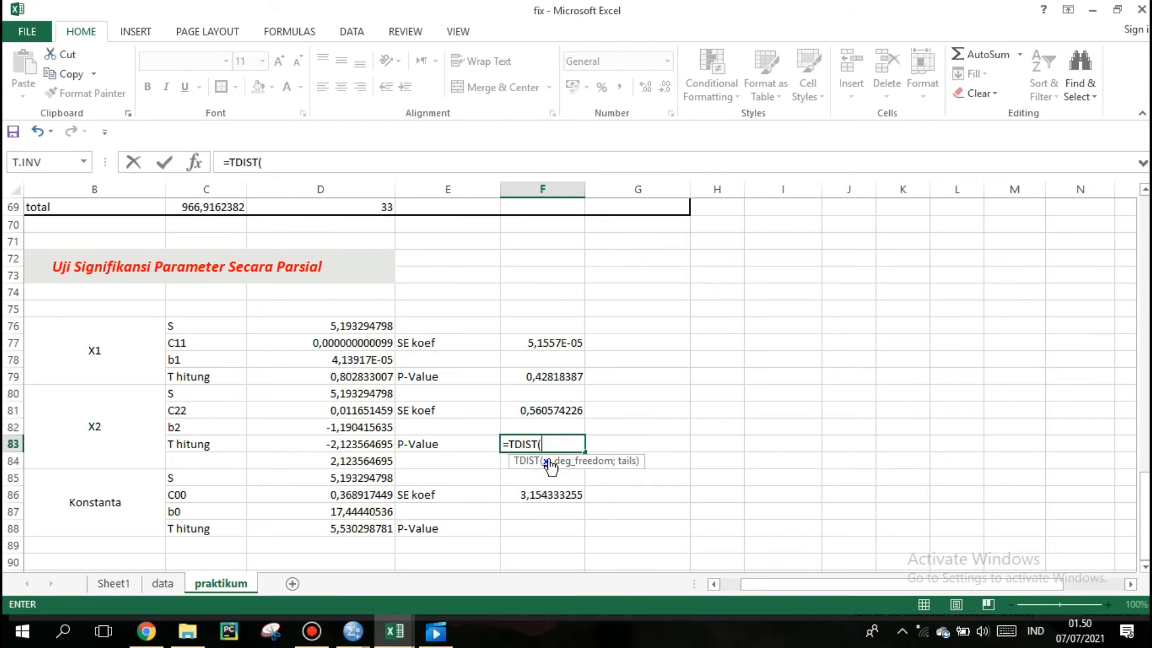
{"action": "left_click", "coordinate": [366, 460]}
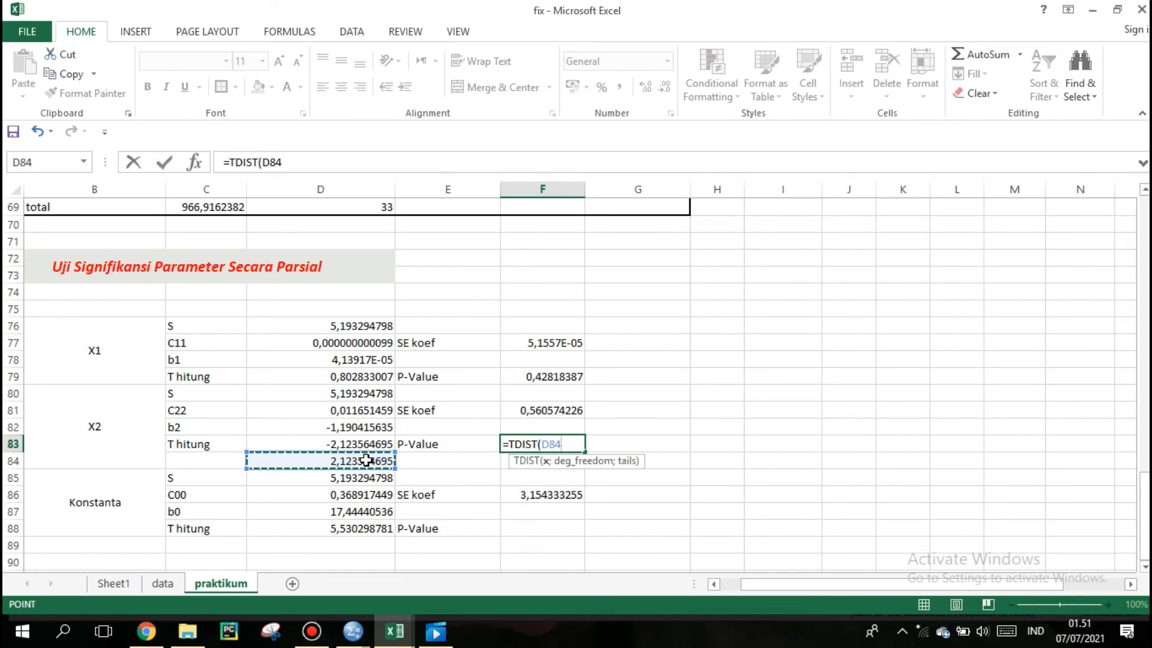
{"action": "type", "text": ";3"}
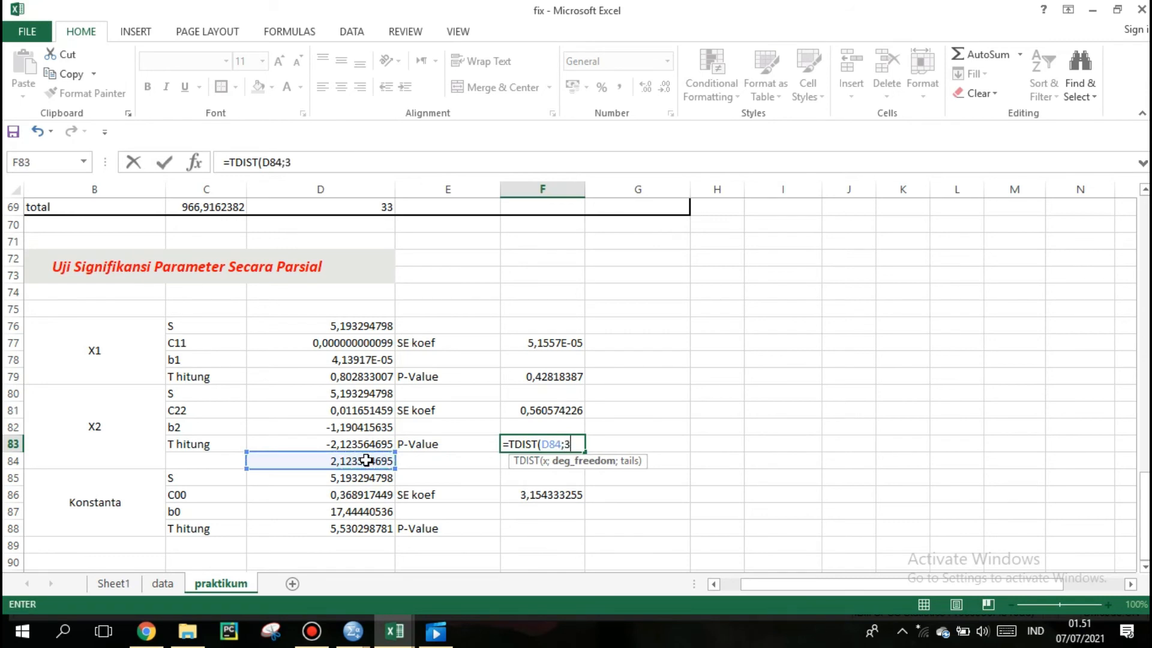
{"action": "type", "text": "1;2"}
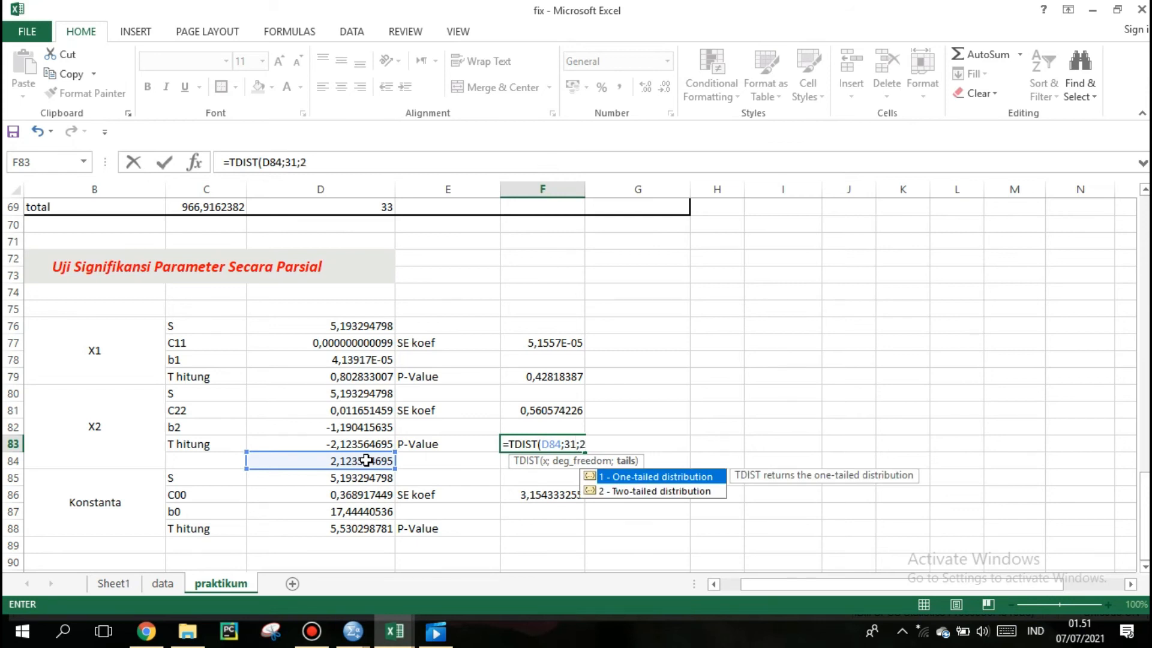
{"action": "key", "text": "Return"}
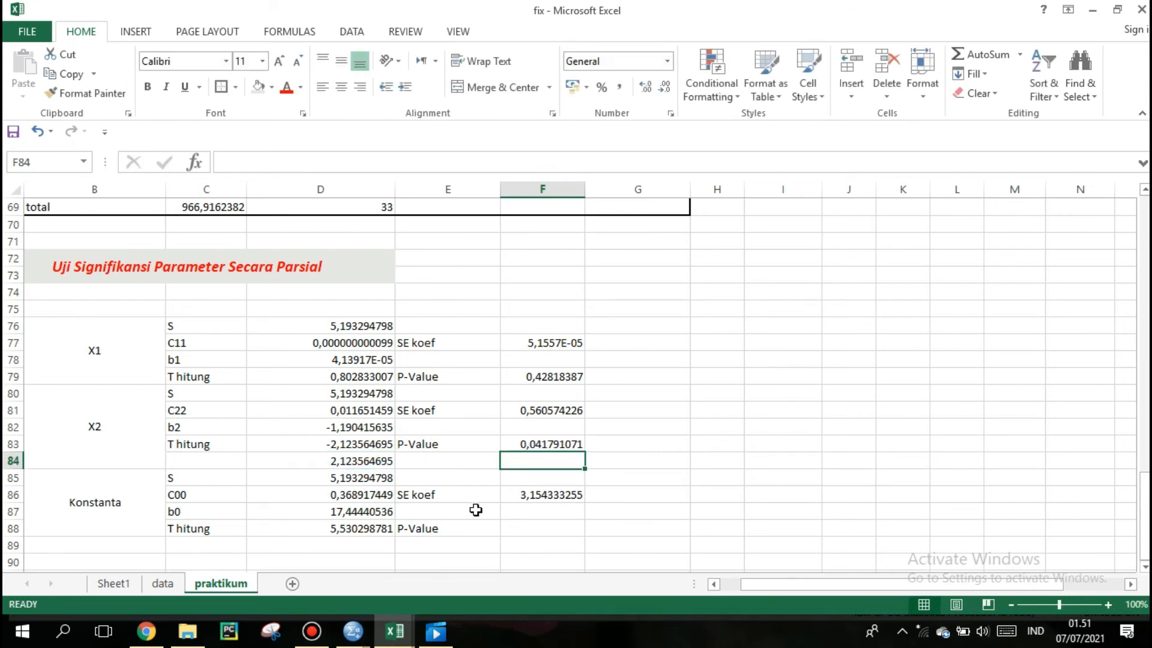
Step: Compute Konstanta's P-Value in F88 with TDIST on its T hitung in D88, with 31 degrees of freedom and 2 tails
{"action": "left_click", "coordinate": [523, 528]}
{"action": "type", "text": "="}
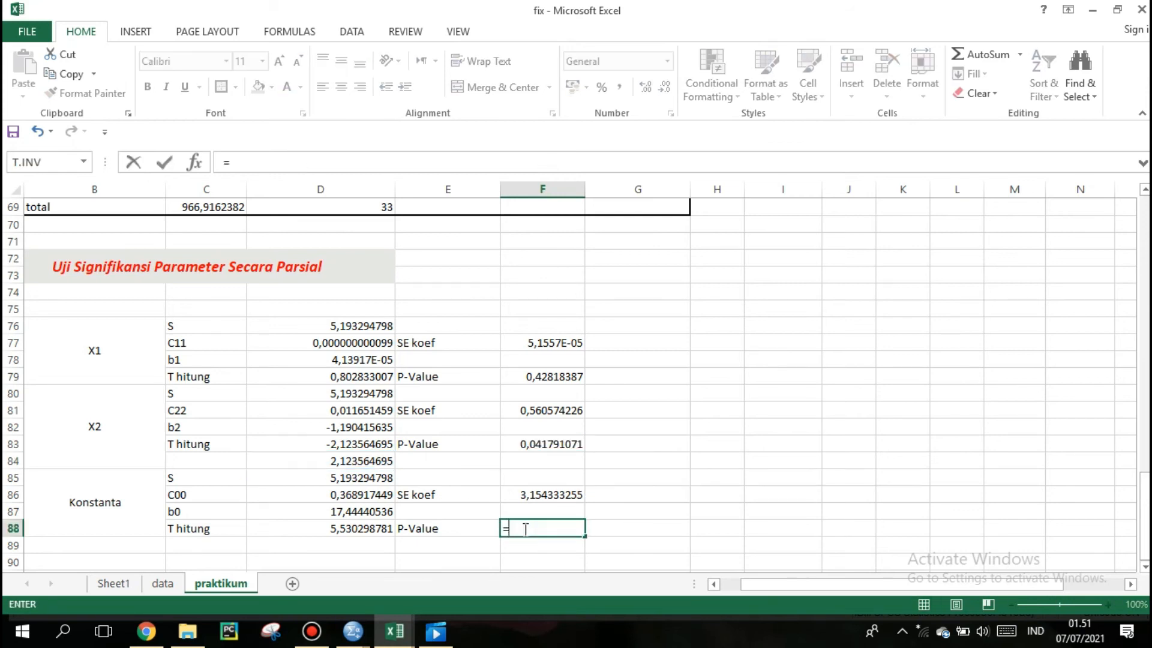
{"action": "type", "text": "TD"}
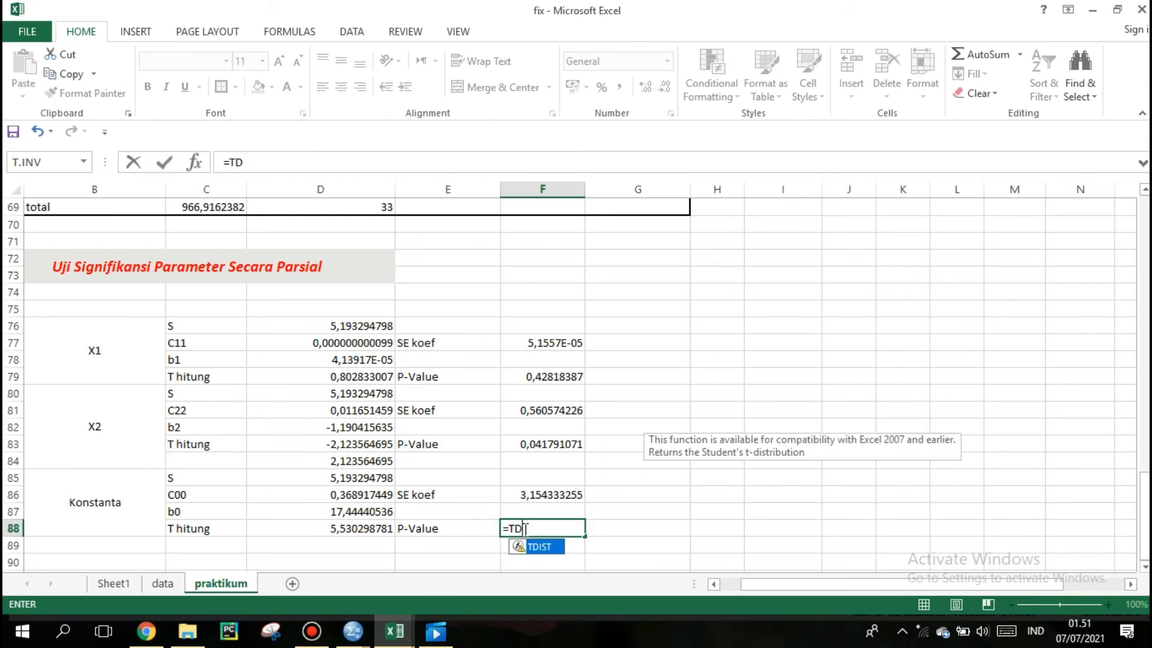
{"action": "double_click", "coordinate": [540, 548]}
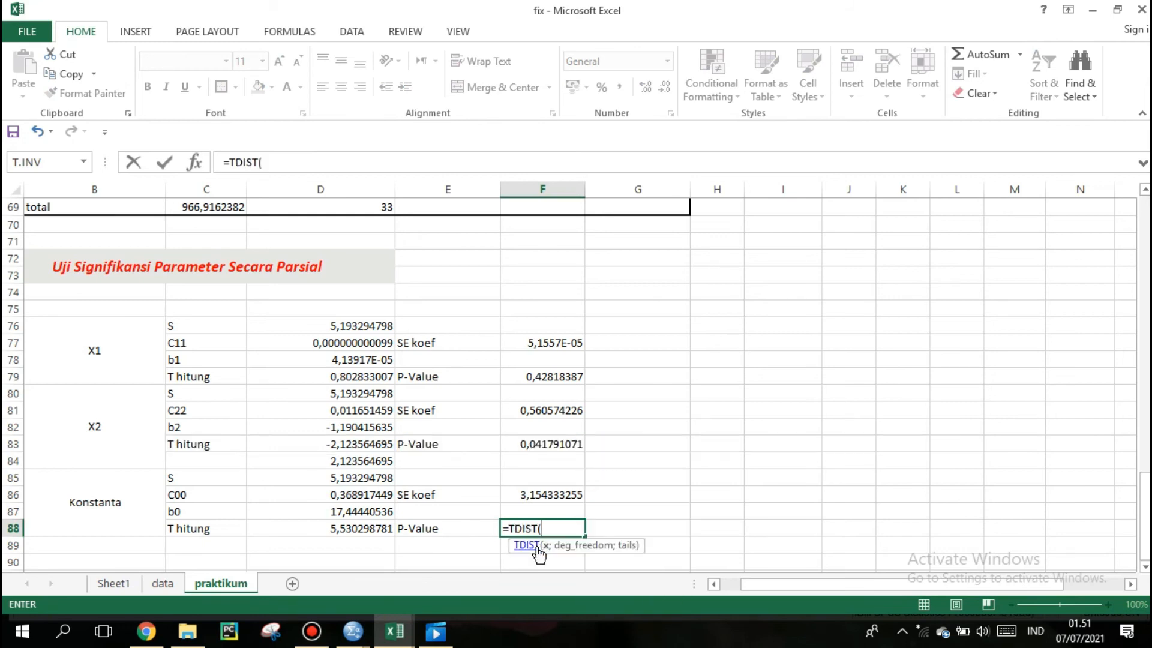
{"action": "left_click", "coordinate": [378, 529]}
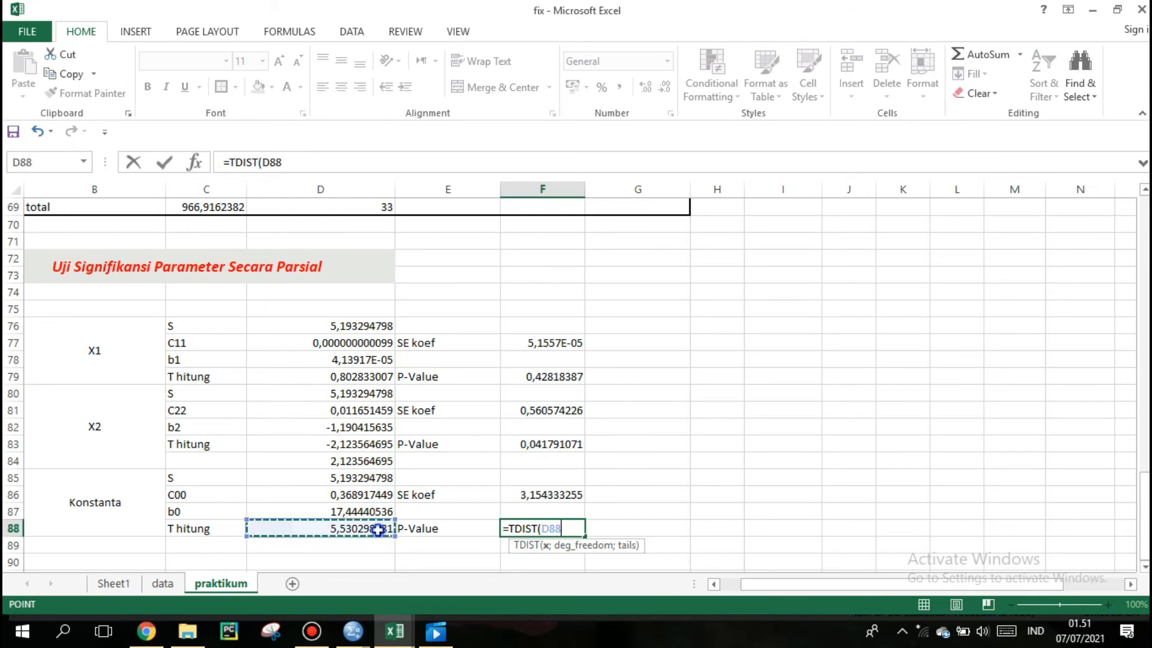
{"action": "type", "text": ";31"}
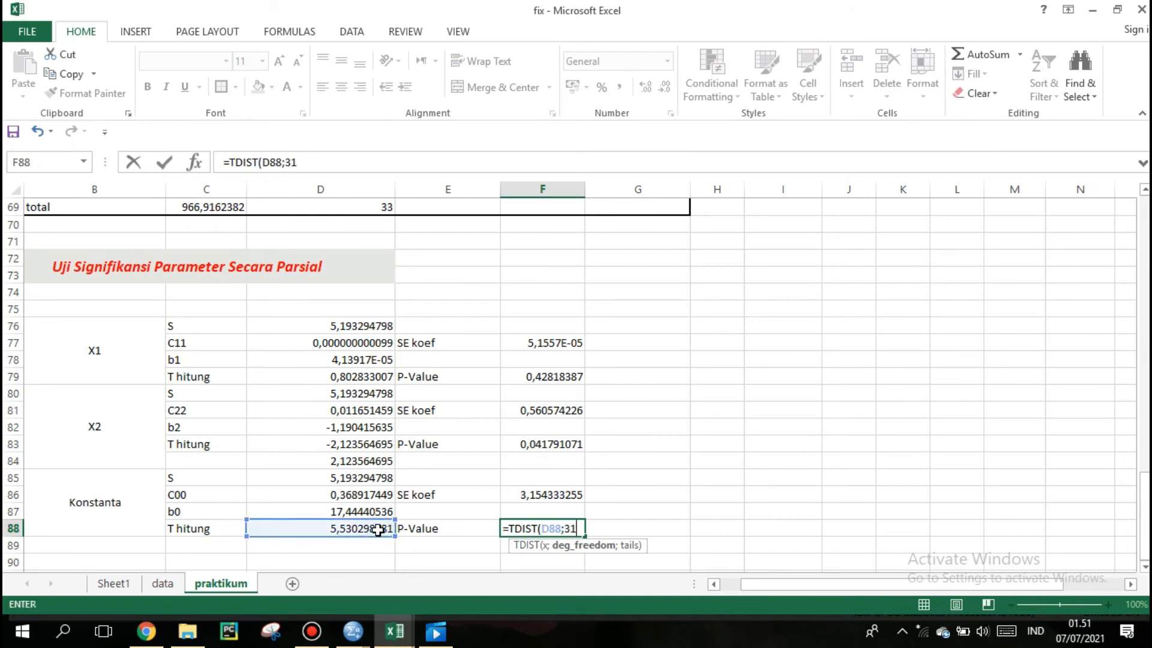
{"action": "type", "text": ";2"}
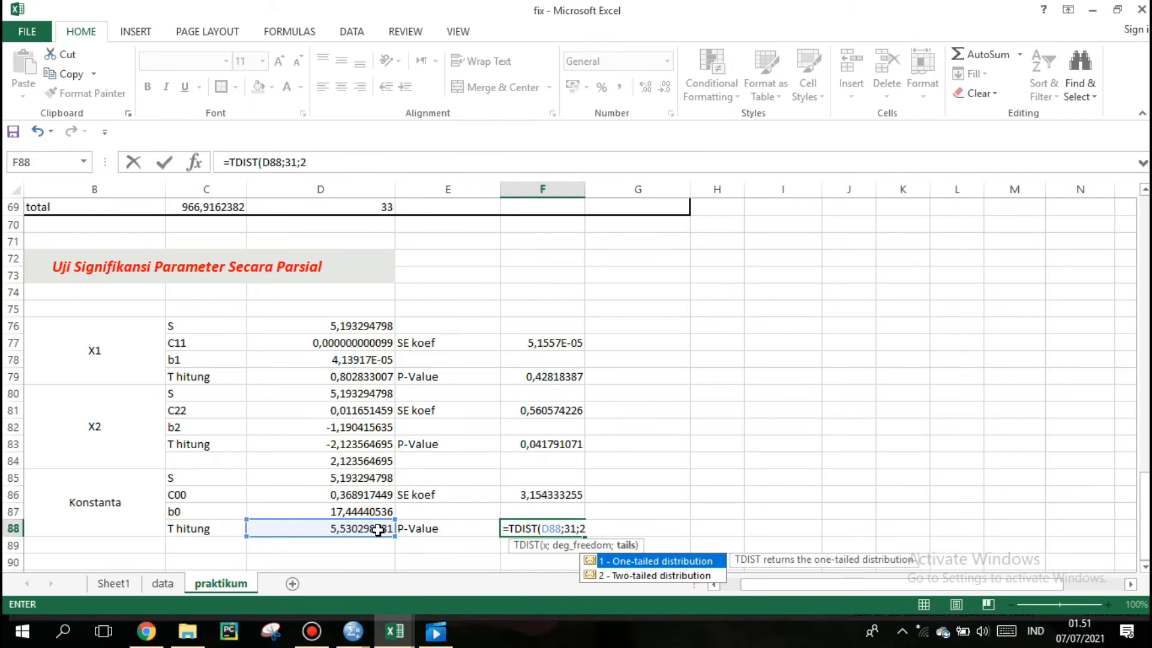
{"action": "key", "text": "Return"}
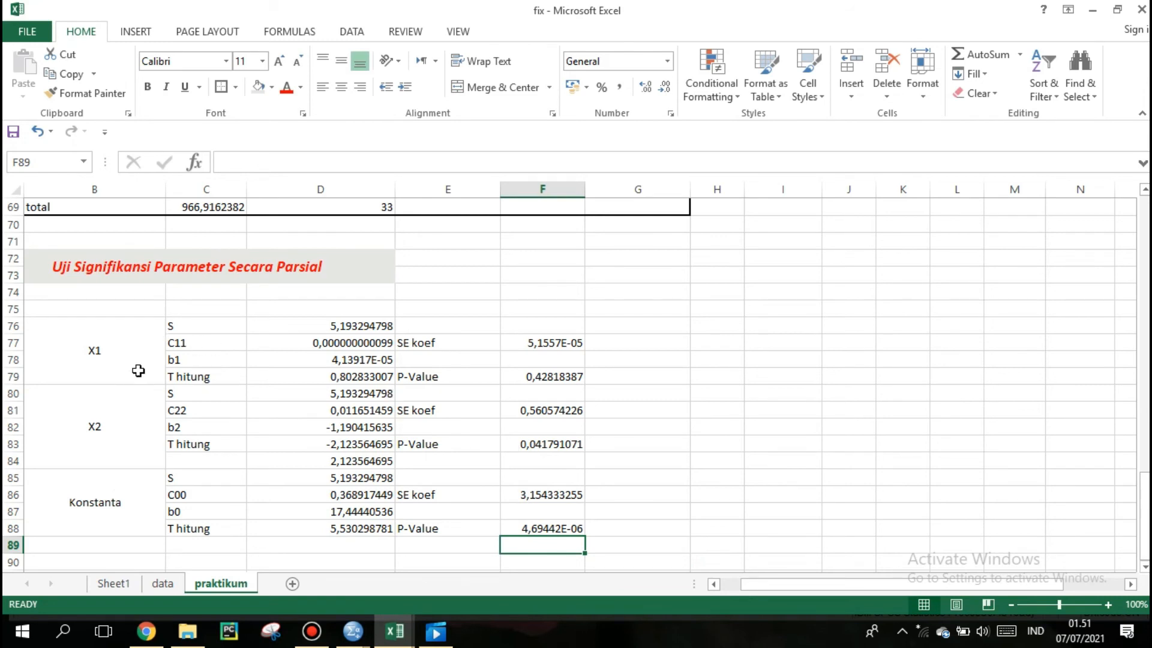
Step: Apply a thick outer border around the partial significance table in B76:F88
{"action": "left_click_drag", "start_coordinate": [133, 324], "coordinate": [207, 372]}
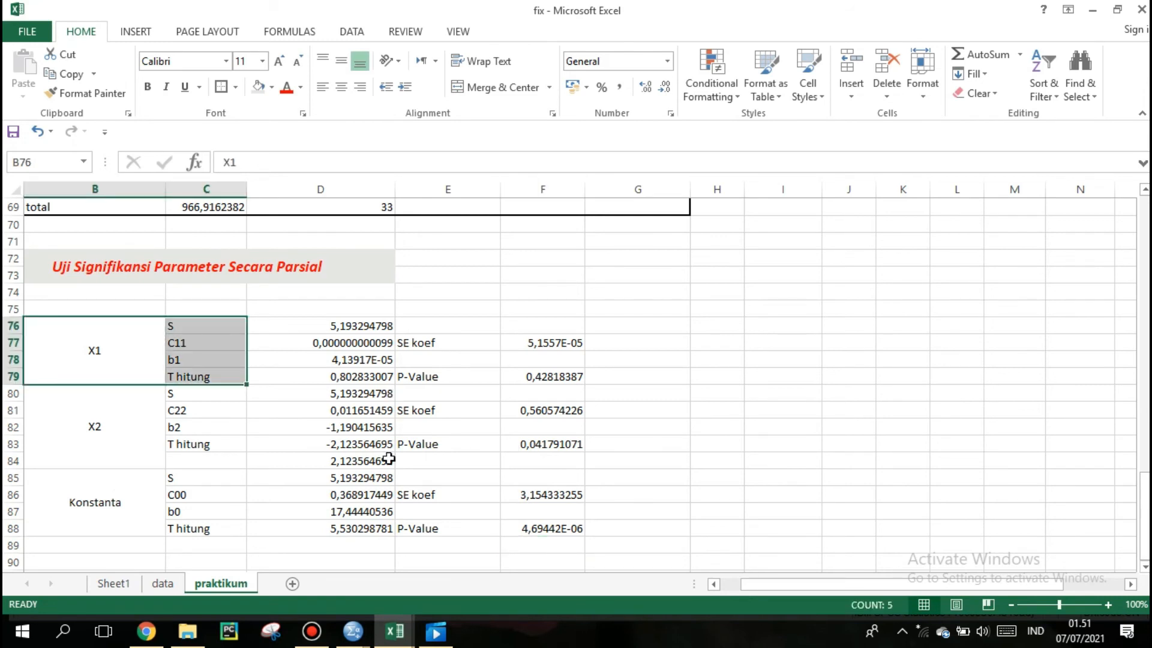
{"action": "left_click_drag", "start_coordinate": [432, 496], "coordinate": [504, 525]}
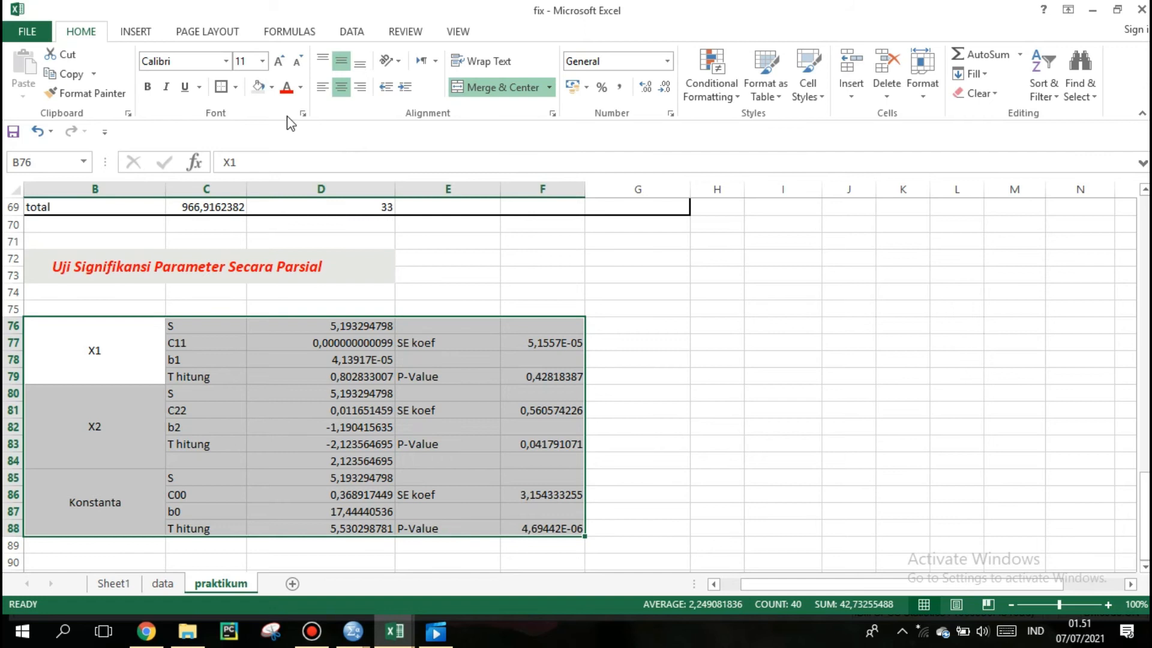
{"action": "left_click", "coordinate": [222, 87]}
{"action": "left_click", "coordinate": [672, 449]}
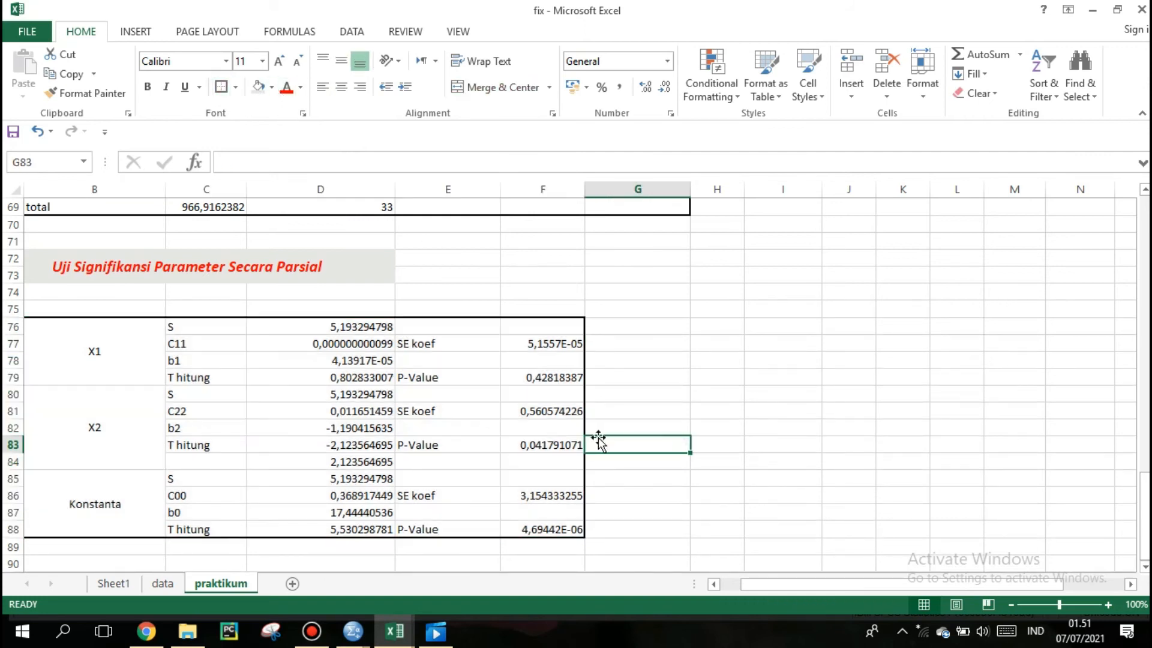
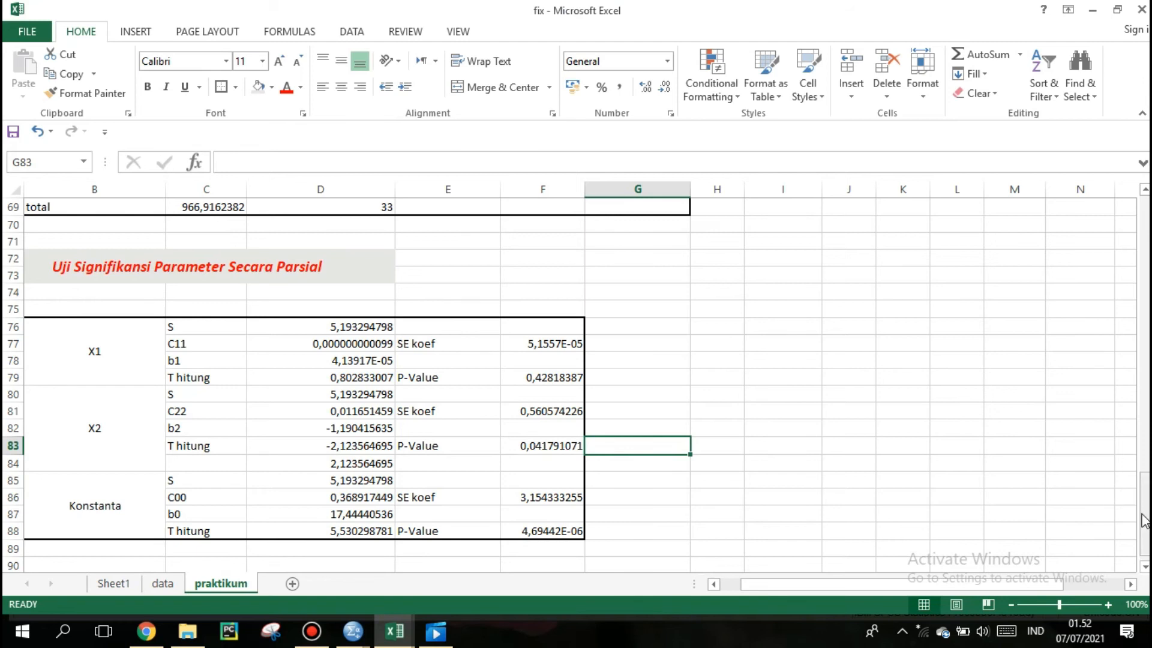
Step: Merge and center cells A91:D92 below the partial test table for a new section heading
{"action": "left_click_drag", "start_coordinate": [1145, 529], "coordinate": [1144, 533]}
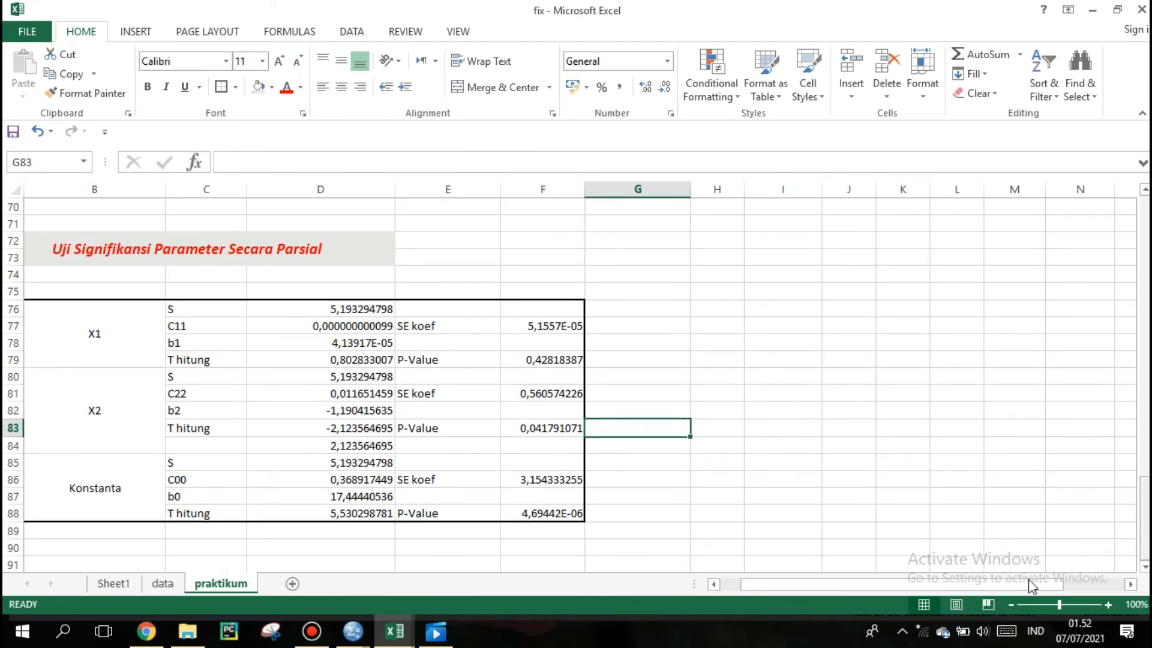
{"action": "left_click_drag", "start_coordinate": [963, 585], "coordinate": [942, 585]}
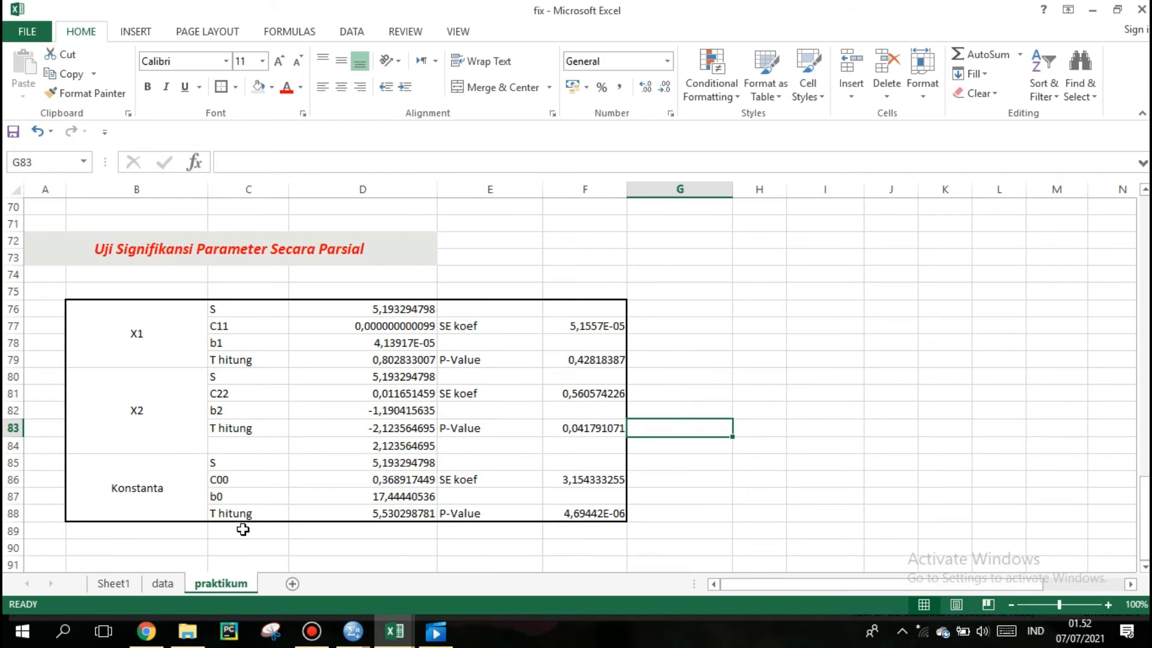
{"action": "left_click", "coordinate": [187, 556]}
{"action": "key", "text": "Down"}
{"action": "key", "text": "Down"}
{"action": "key", "text": "Down"}
{"action": "key", "text": "Down"}
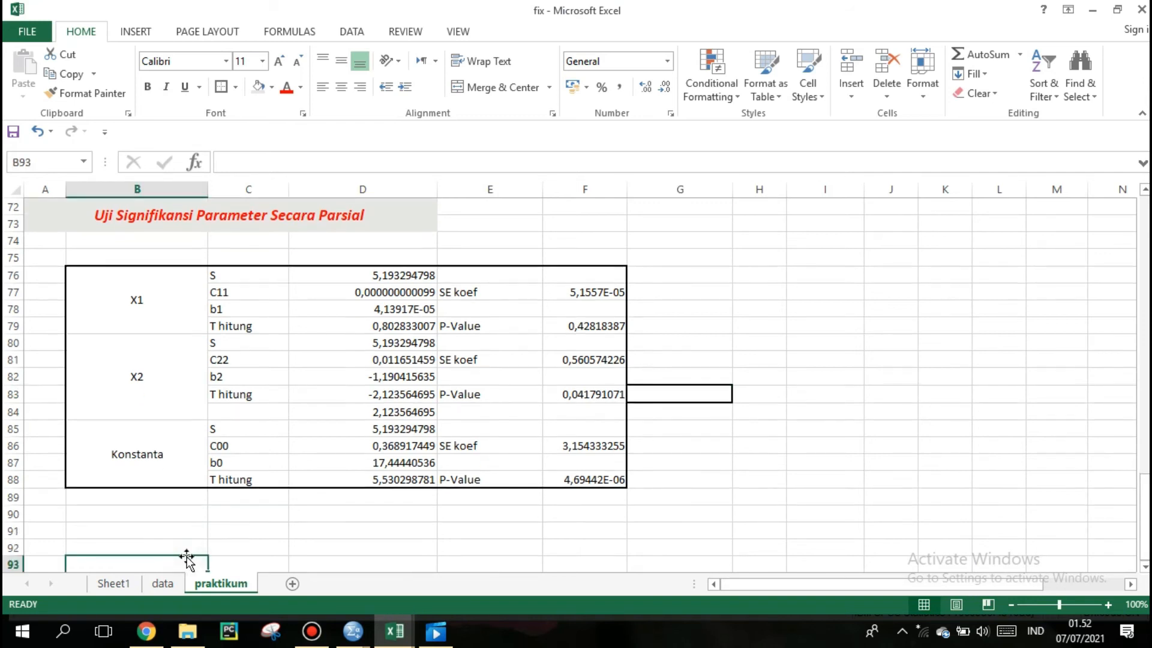
{"action": "key", "text": "Down"}
{"action": "key", "text": "Down"}
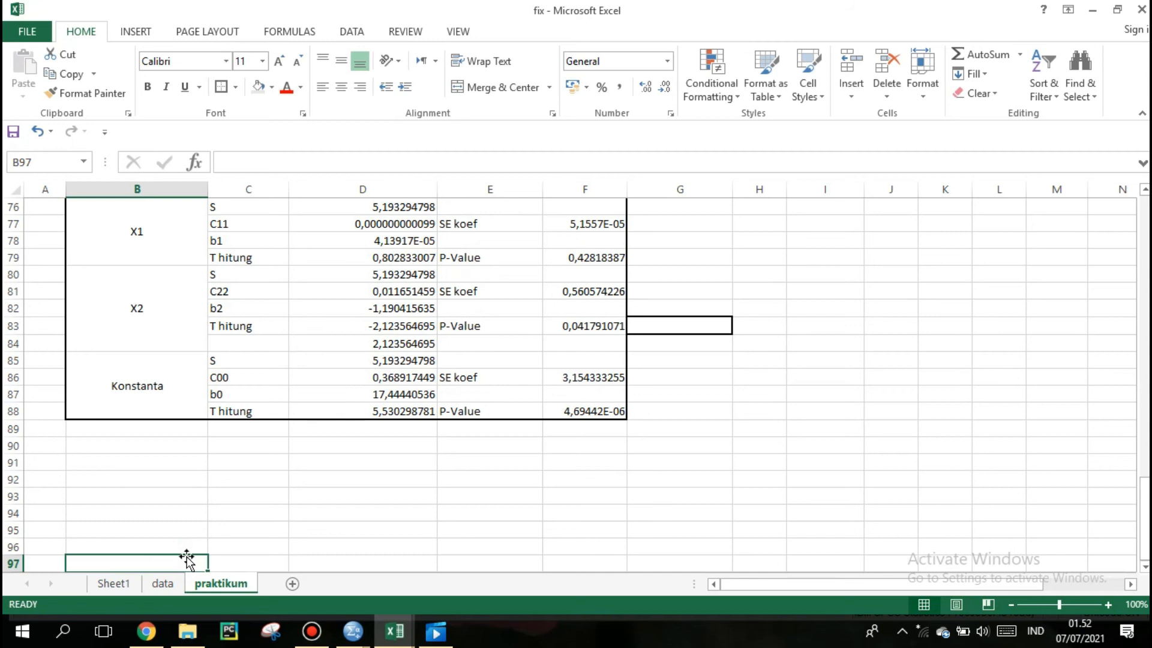
{"action": "left_click_drag", "start_coordinate": [56, 466], "coordinate": [322, 484]}
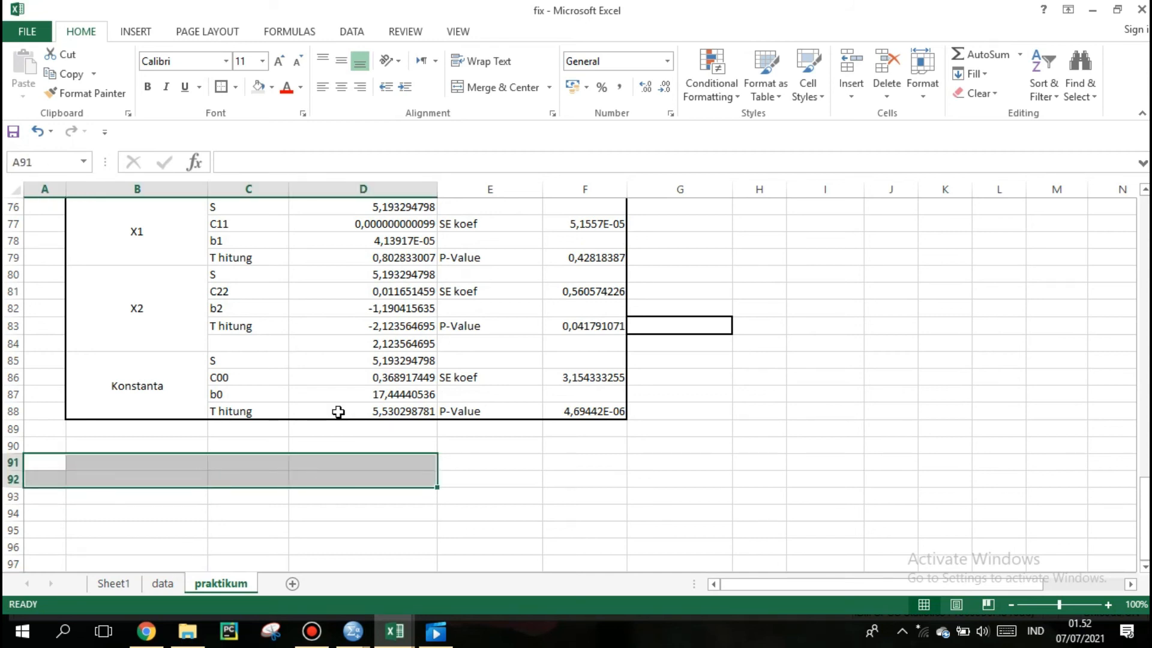
{"action": "left_click", "coordinate": [490, 91]}
Step: Enter the heading "Koefisien Deteminan ()" in the merged cell A91
{"action": "type", "text": "K"}
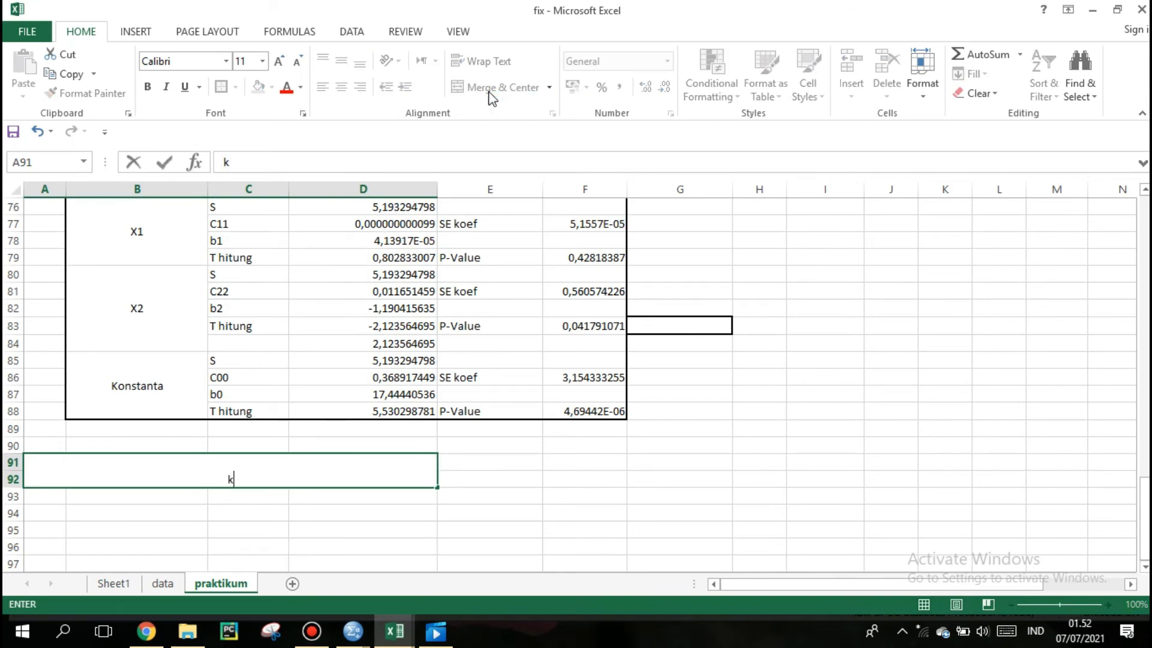
{"action": "type", "text": "oefisie"}
{"action": "type", "text": "n "}
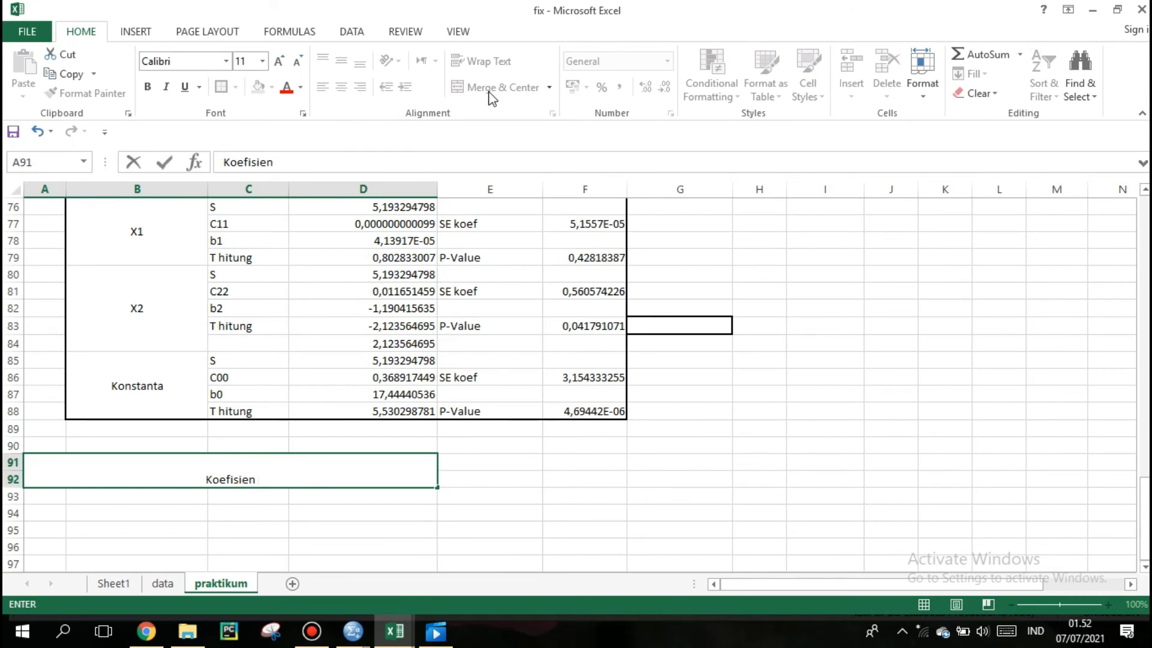
{"action": "type", "text": "Detem"}
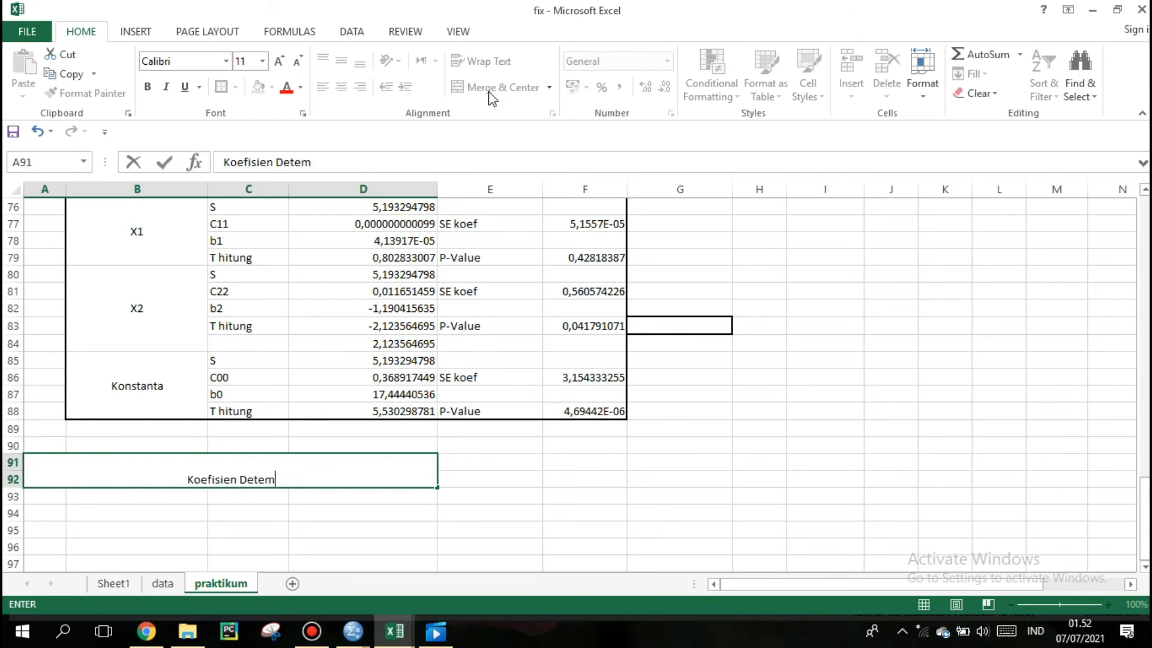
{"action": "type", "text": "inan"}
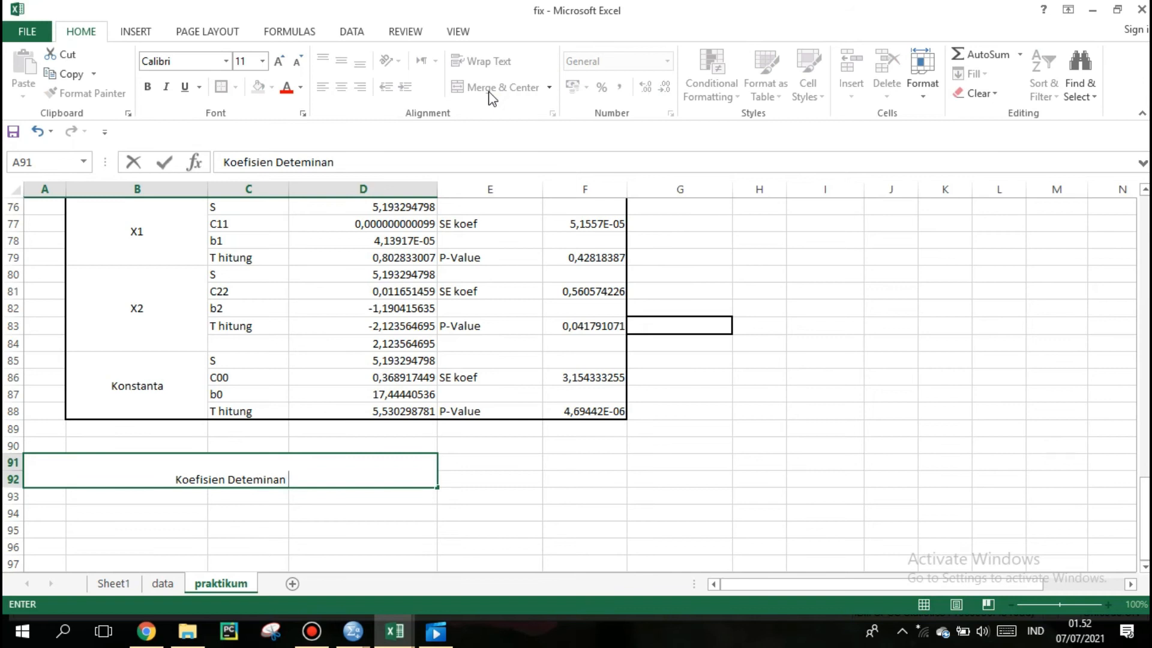
{"action": "type", "text": " ()"}
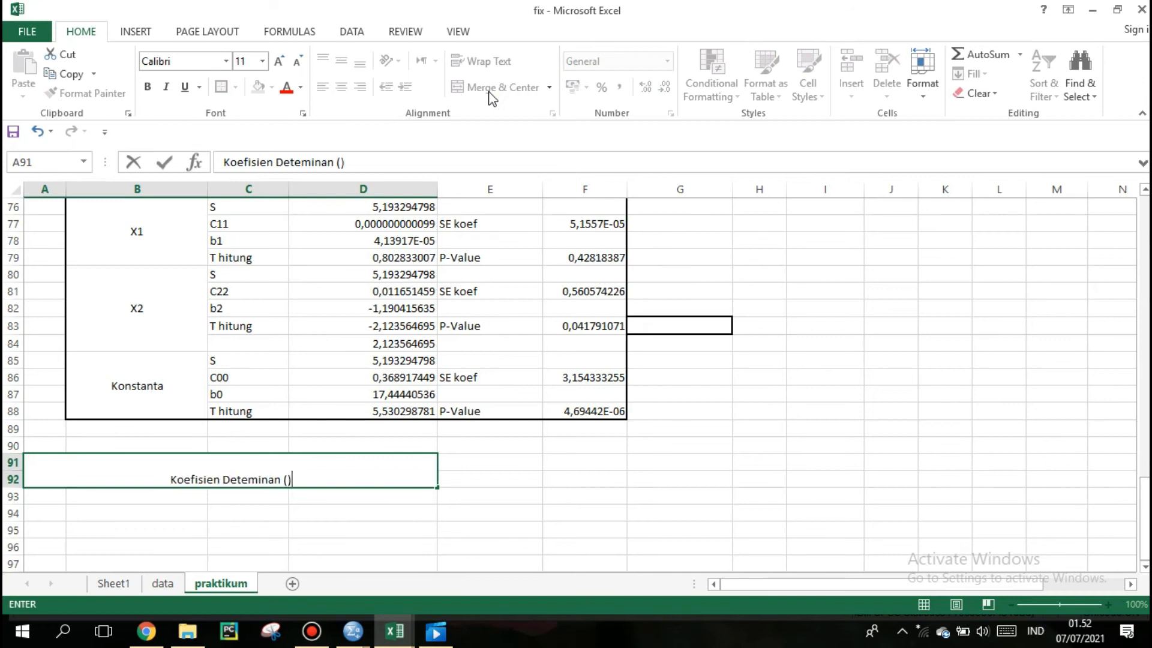
{"action": "key", "text": "ctrl+Return"}
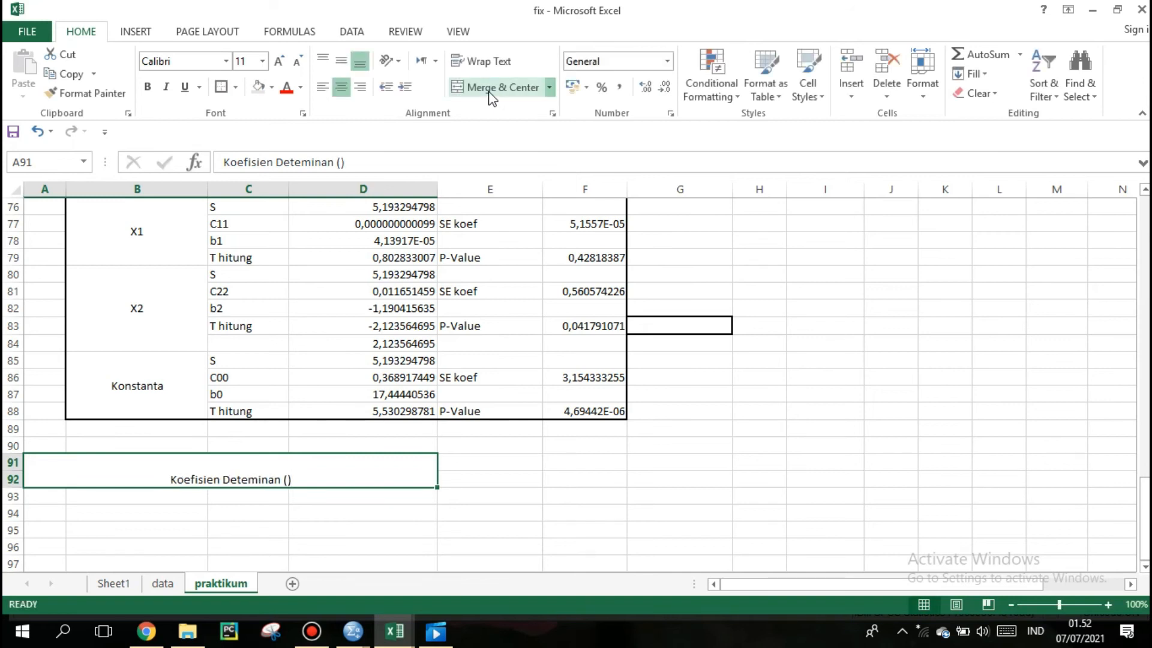
Step: Complete the section heading in merged cell A91 so it reads "Koefisien Deteminan (Rsq)"
{"action": "type", "text": "Rsq"}
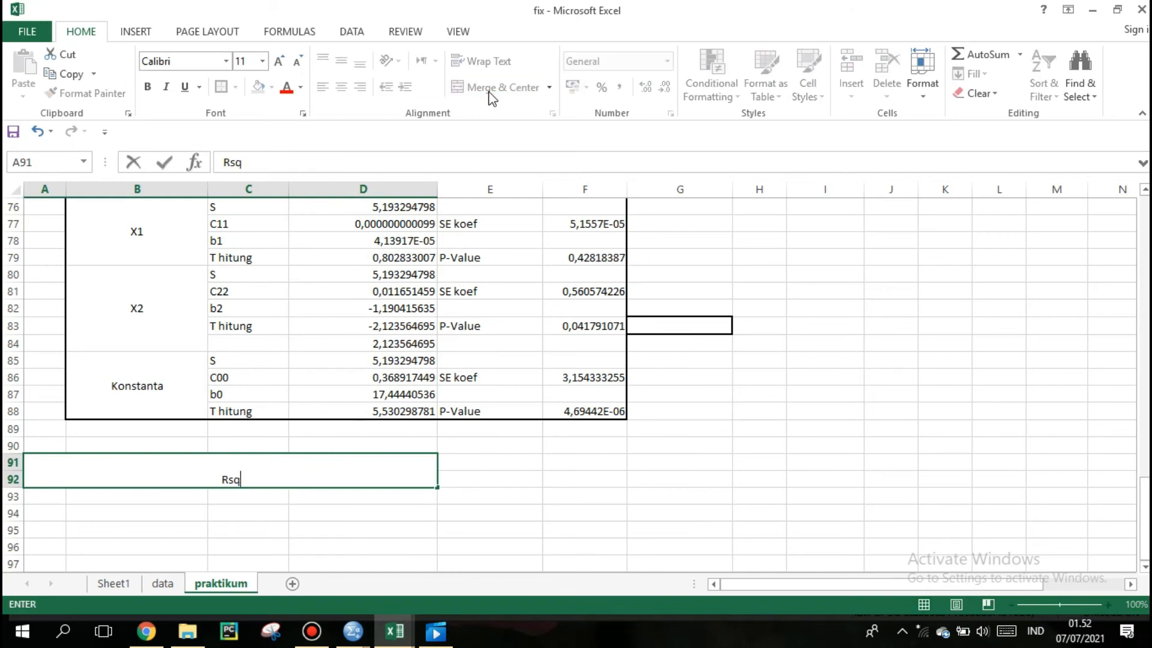
{"action": "key", "text": "ctrl+z"}
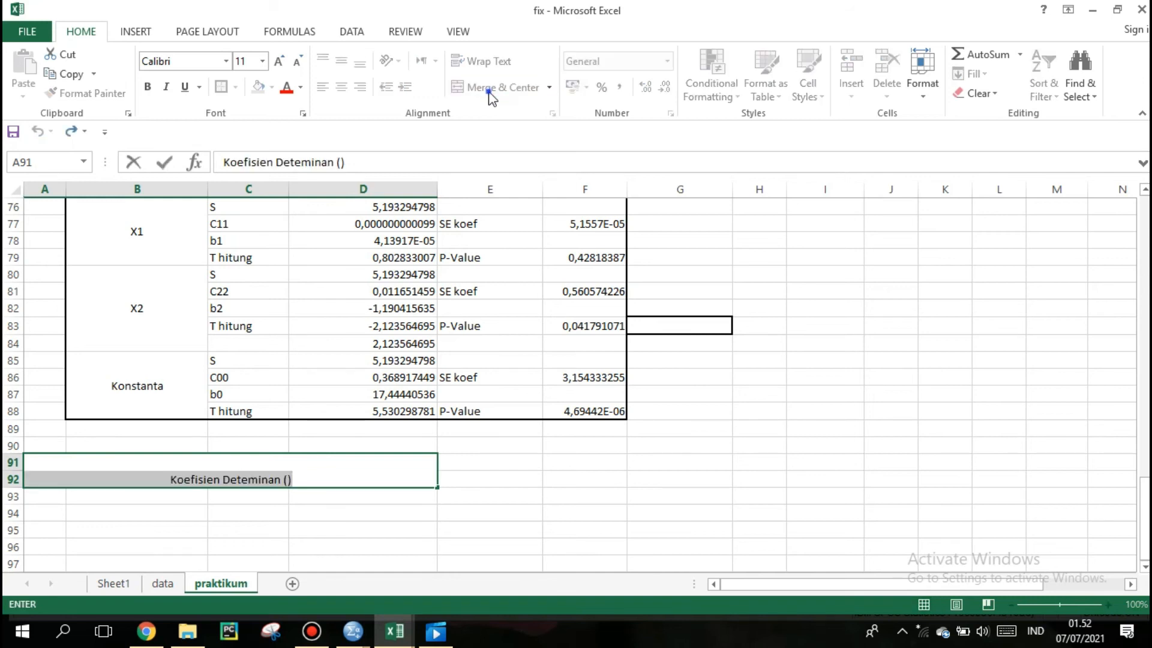
{"action": "left_click", "coordinate": [375, 171]}
{"action": "type", "text": "Rsq"}
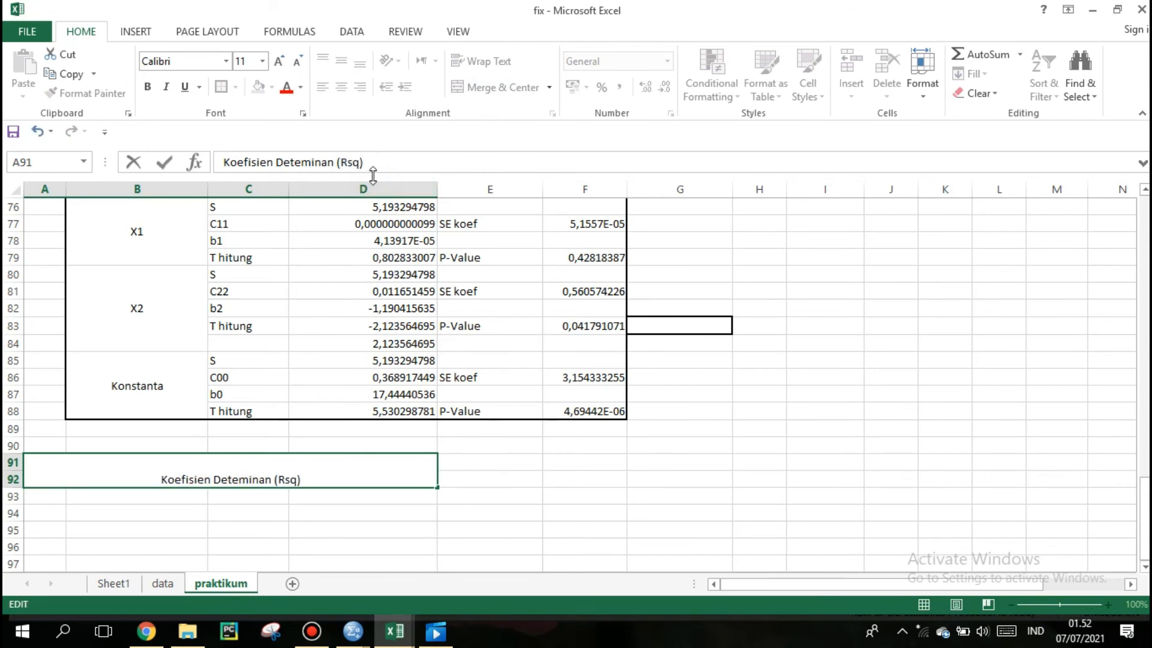
{"action": "left_click", "coordinate": [479, 467]}
Step: Format the A91 heading as 14-point bold italic red text, vertically centered, with a light gray fill
{"action": "left_click", "coordinate": [423, 466]}
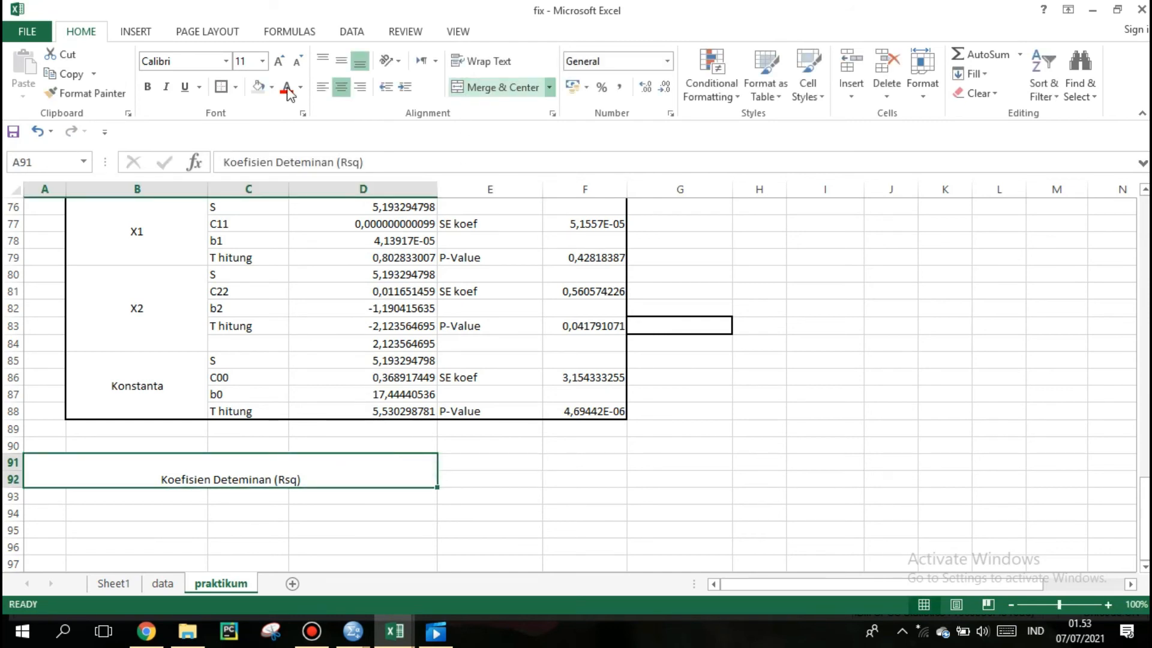
{"action": "left_click", "coordinate": [279, 61]}
{"action": "left_click", "coordinate": [279, 61]}
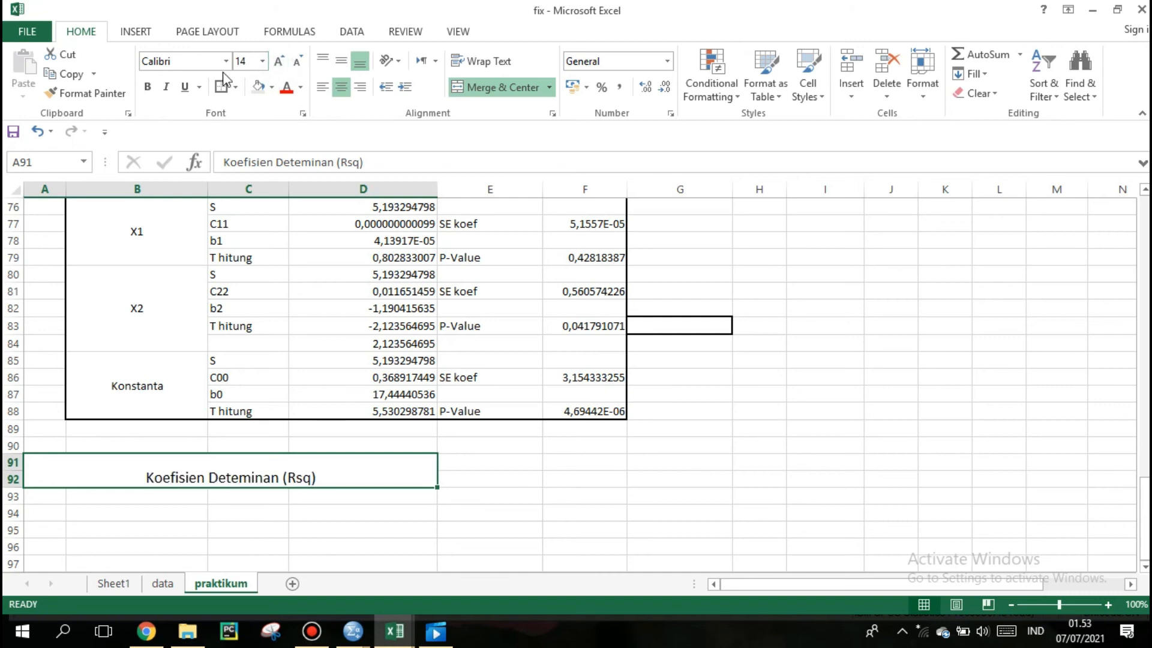
{"action": "left_click", "coordinate": [147, 86]}
{"action": "left_click", "coordinate": [162, 92]}
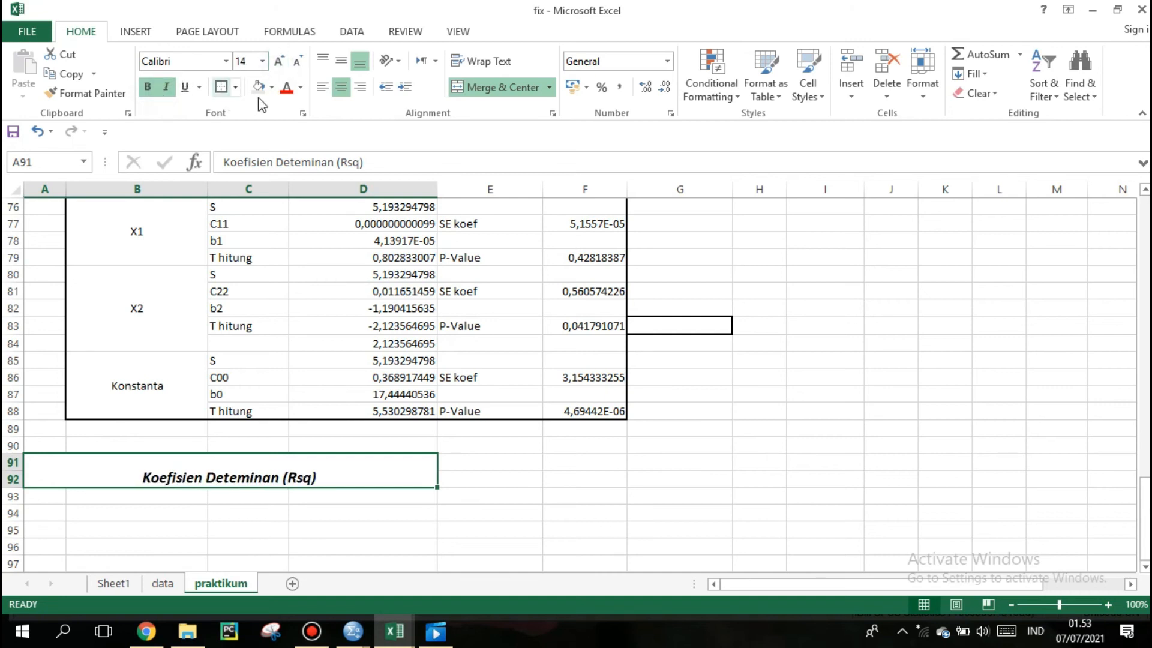
{"action": "left_click", "coordinate": [259, 90]}
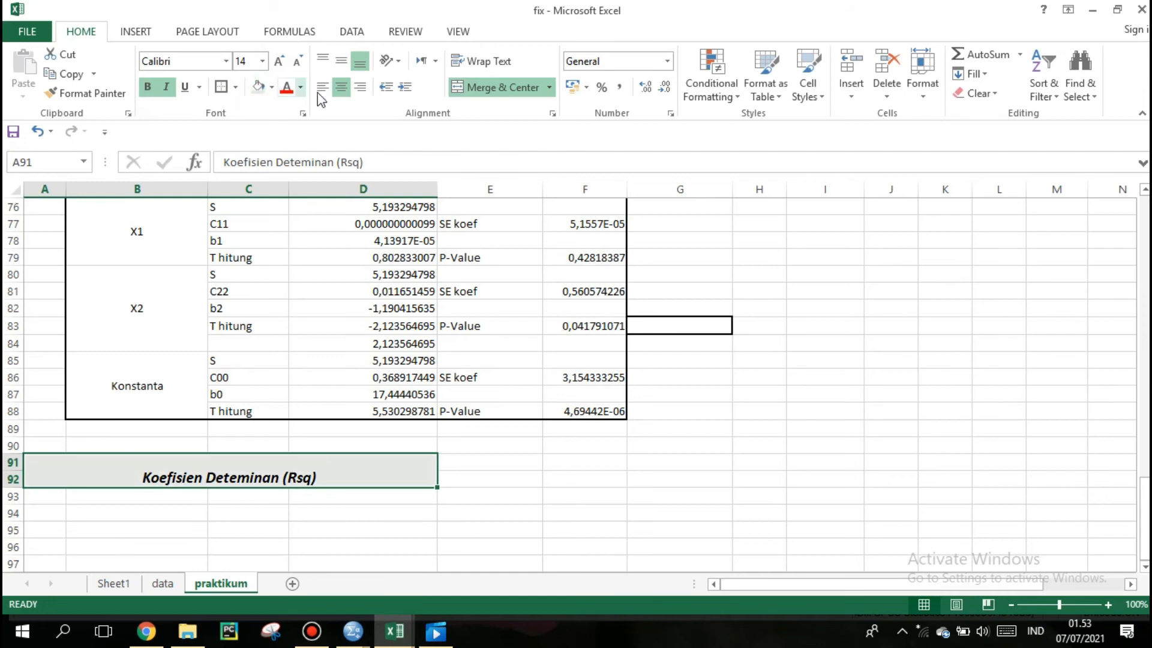
{"action": "left_click", "coordinate": [341, 61]}
{"action": "left_click", "coordinate": [286, 87]}
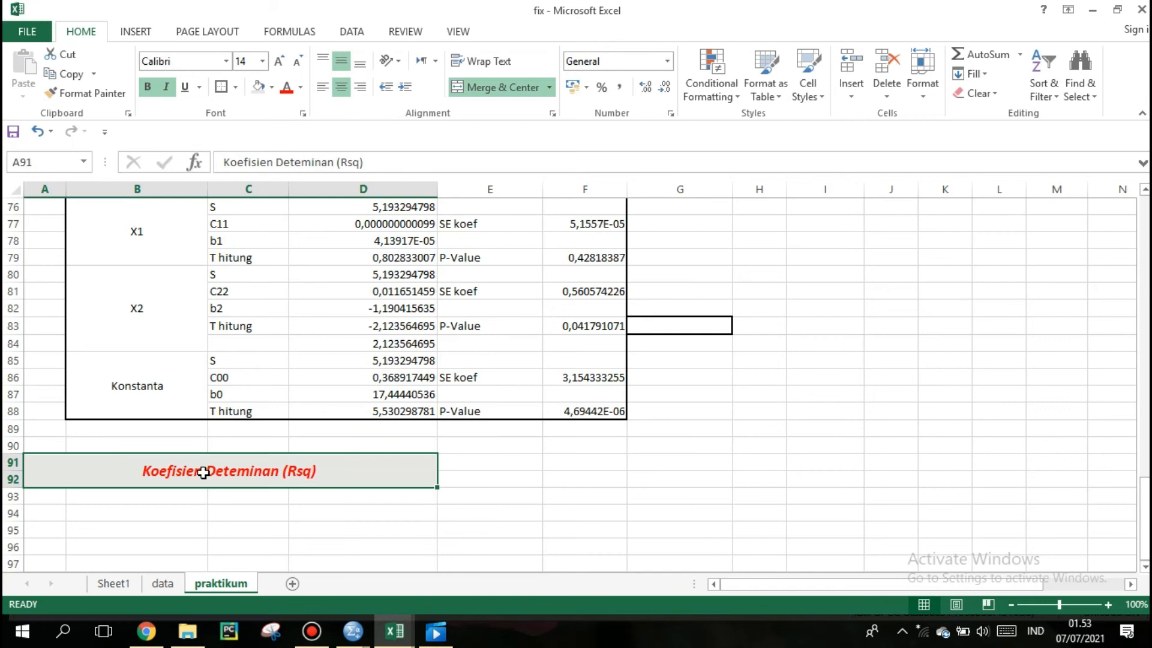
Step: Apply a thick outer border around cells B94:D95 below the coefficient of determination heading
{"action": "left_click", "coordinate": [175, 504]}
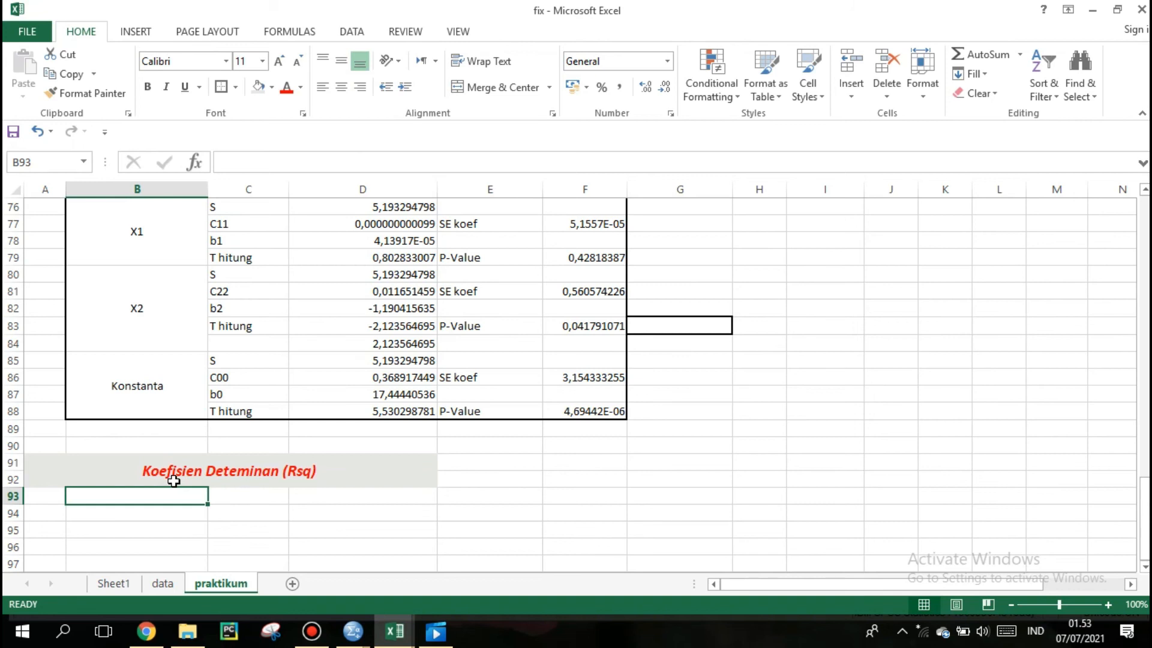
{"action": "left_click", "coordinate": [177, 514]}
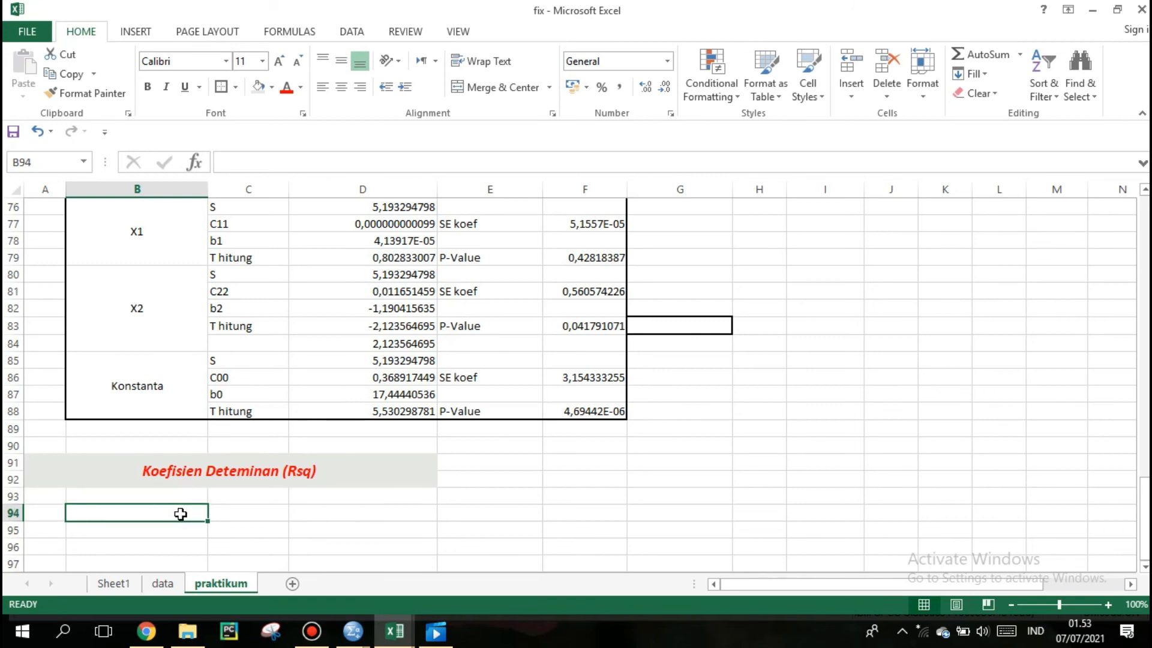
{"action": "left_click_drag", "start_coordinate": [181, 515], "coordinate": [346, 532]}
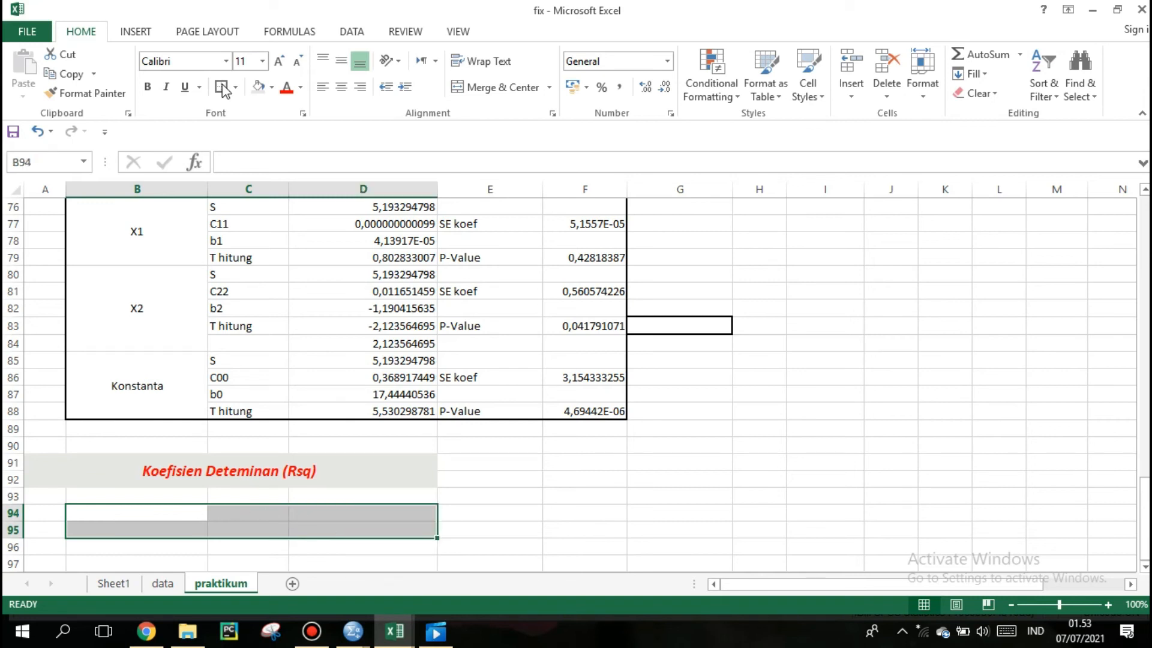
Step: Enter the label "R-sq" in cell B94
{"action": "left_click", "coordinate": [183, 518]}
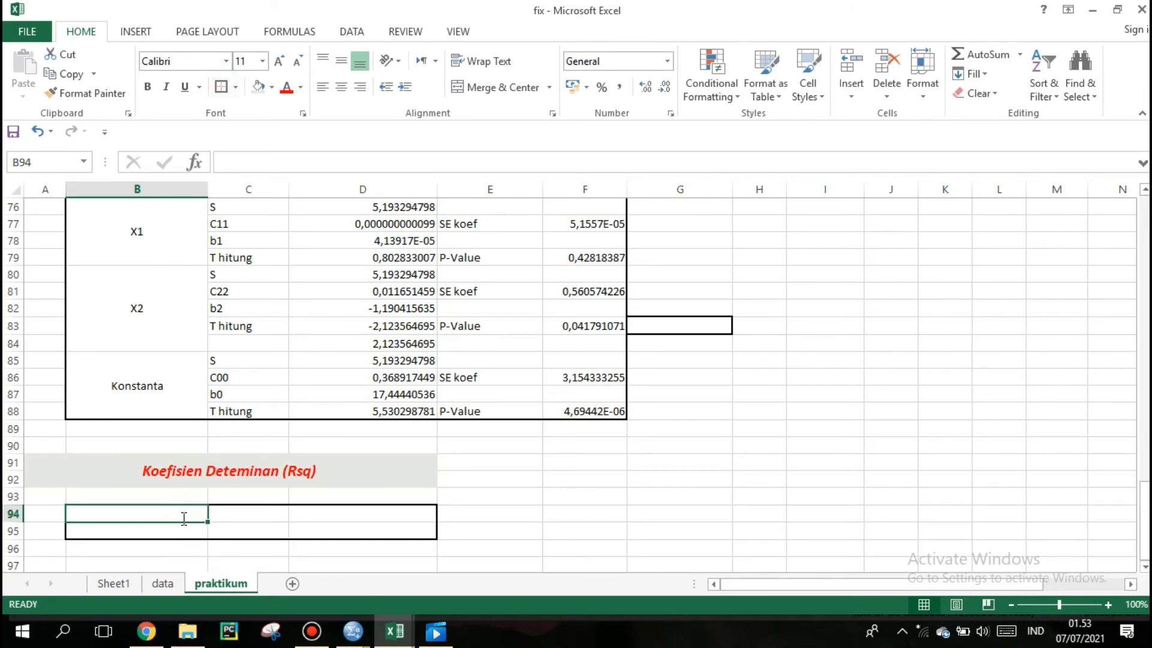
{"action": "type", "text": "Rsq"}
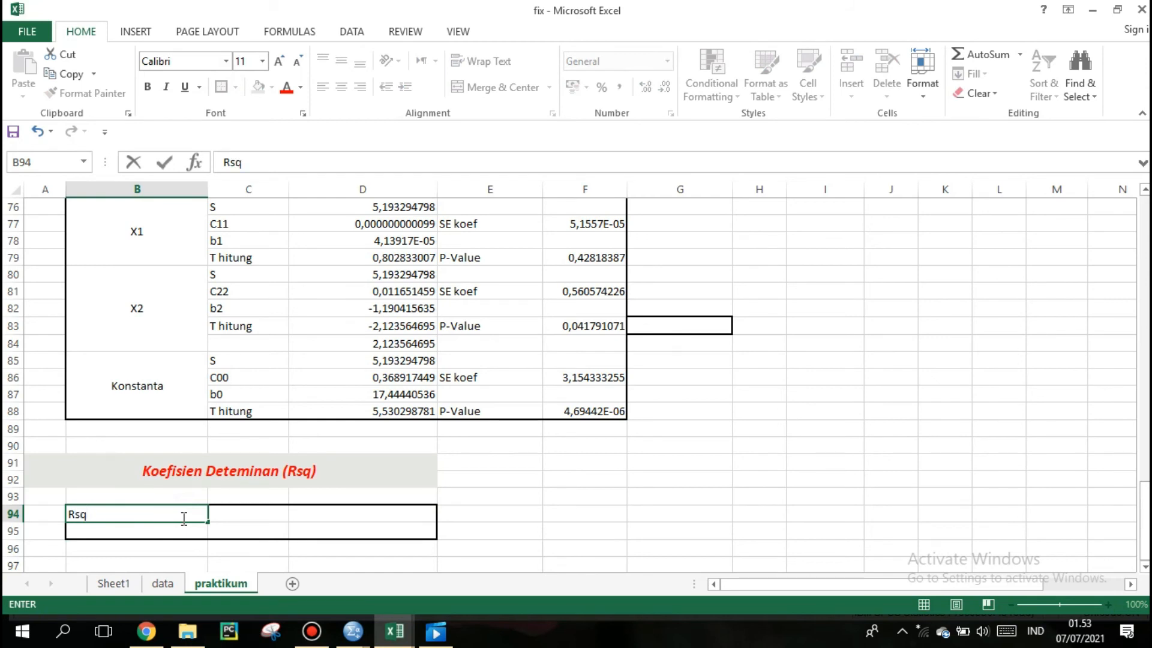
{"action": "key", "text": "Left"}
{"action": "left_click", "coordinate": [182, 518]}
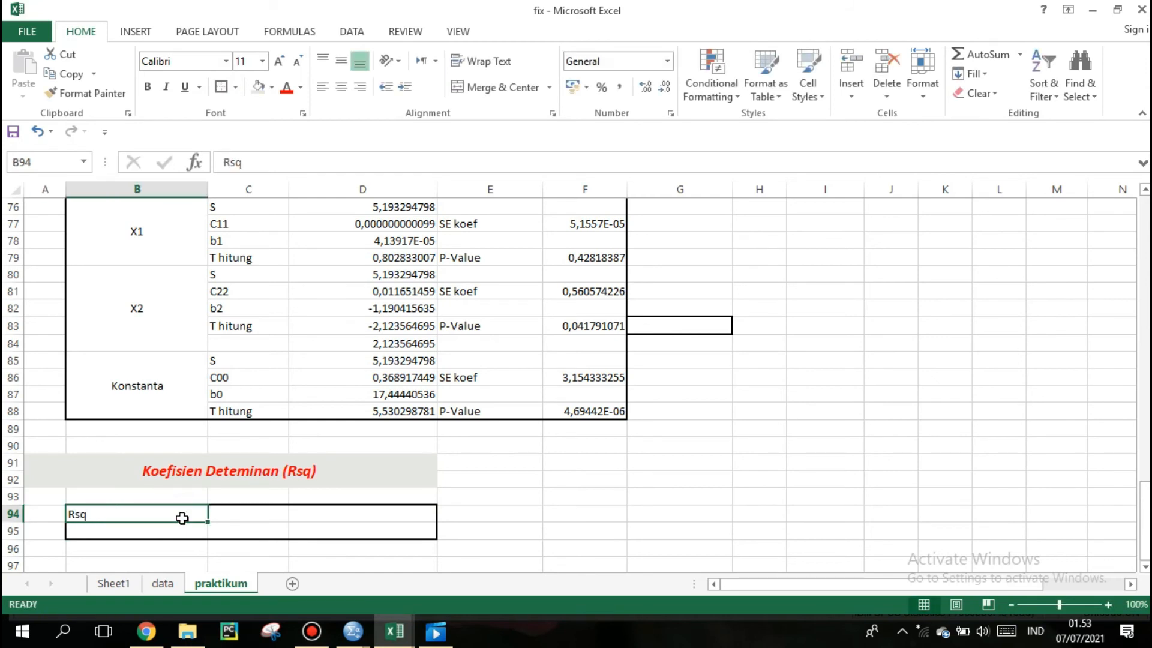
{"action": "left_click", "coordinate": [230, 160]}
{"action": "type", "text": "-"}
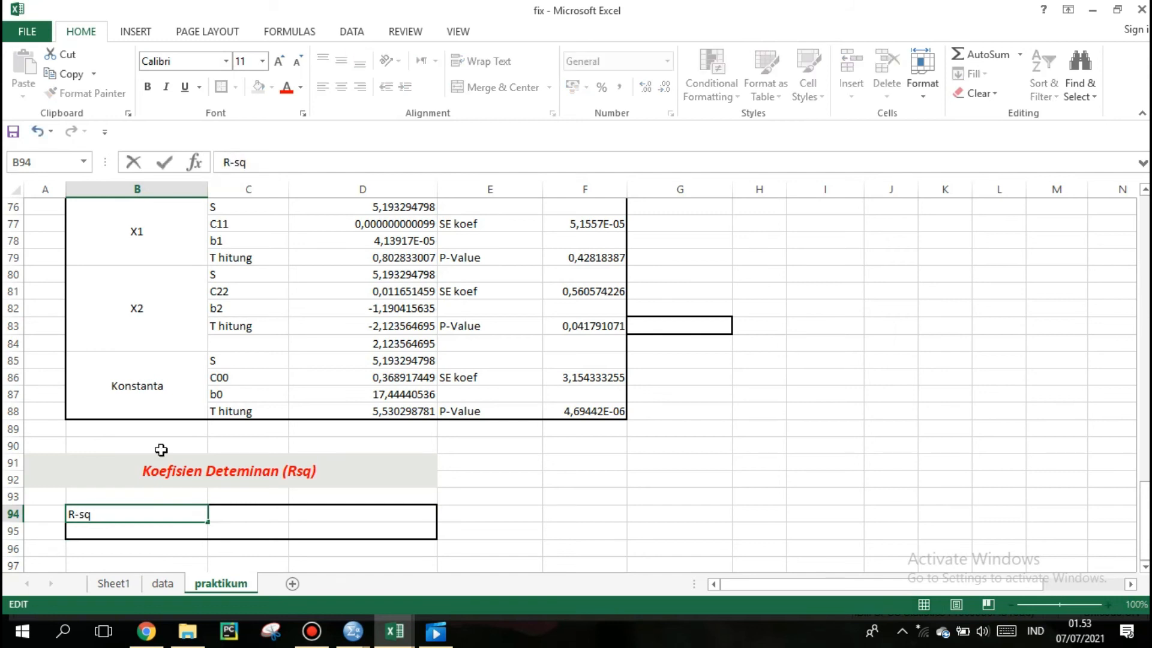
Step: Enter the label "R-sq(adj)" in cell B95
{"action": "left_click", "coordinate": [135, 528]}
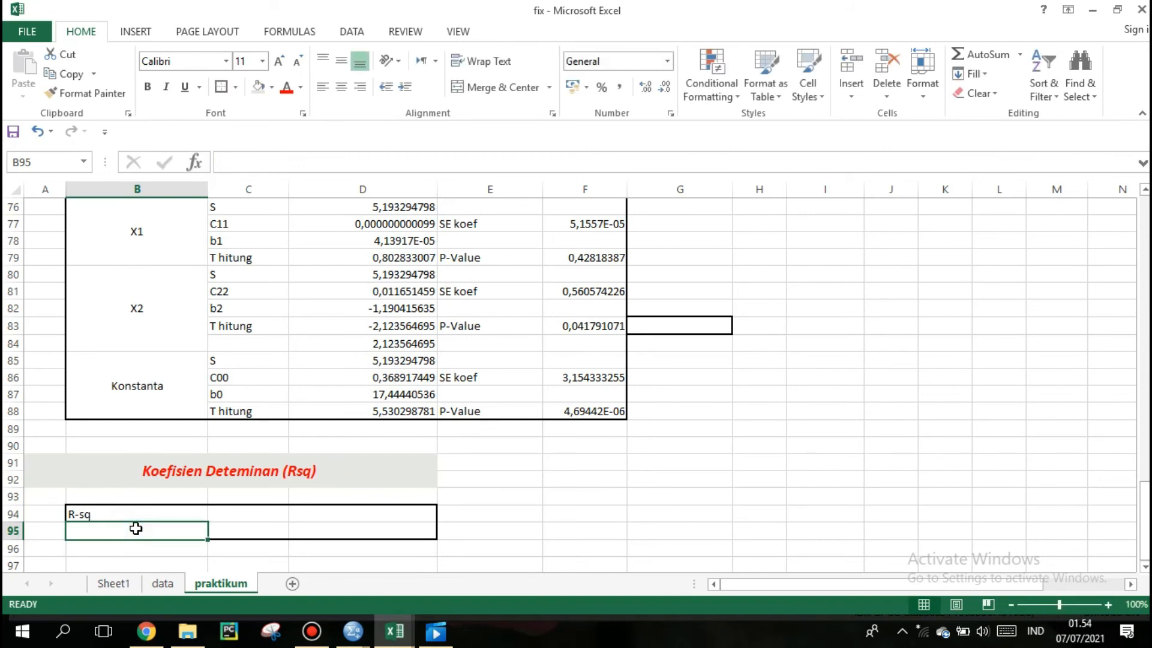
{"action": "double_click", "coordinate": [136, 528]}
{"action": "type", "text": "R"}
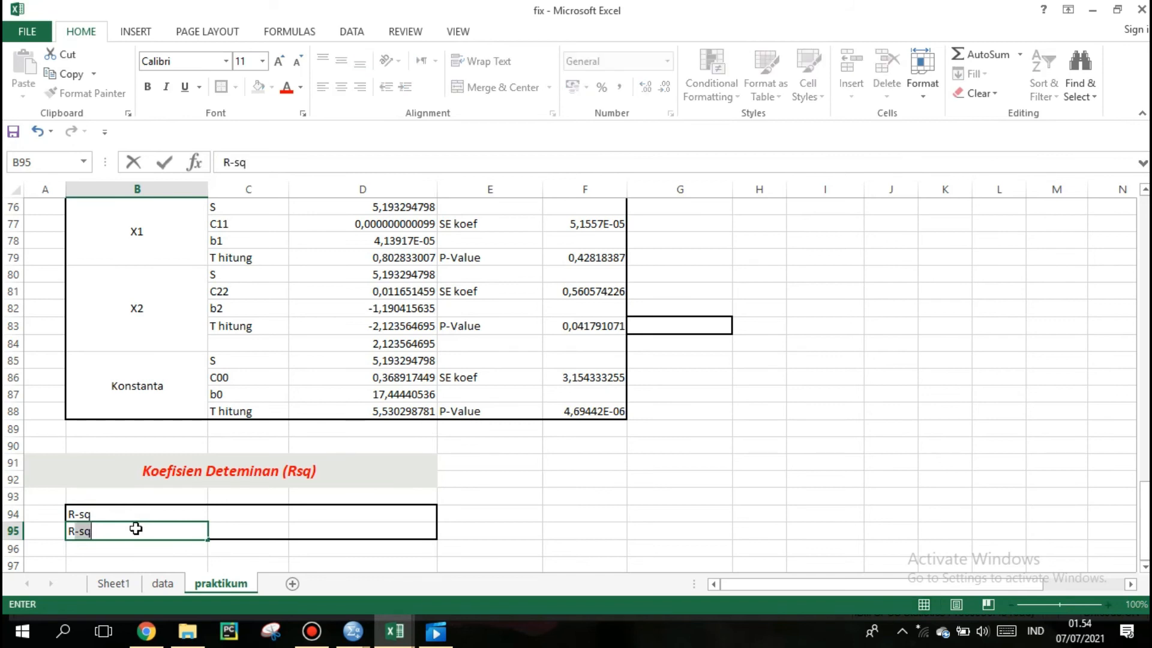
{"action": "key", "text": "Tab"}
{"action": "left_click", "coordinate": [136, 528]}
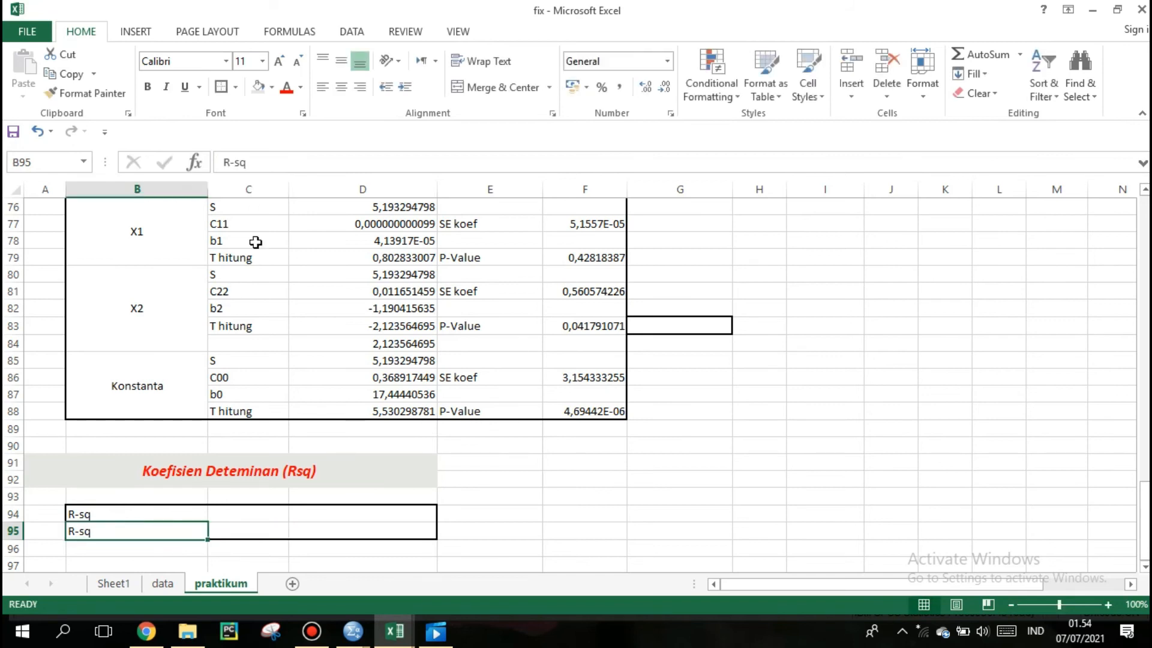
{"action": "left_click", "coordinate": [270, 158]}
{"action": "type", "text": "()"}
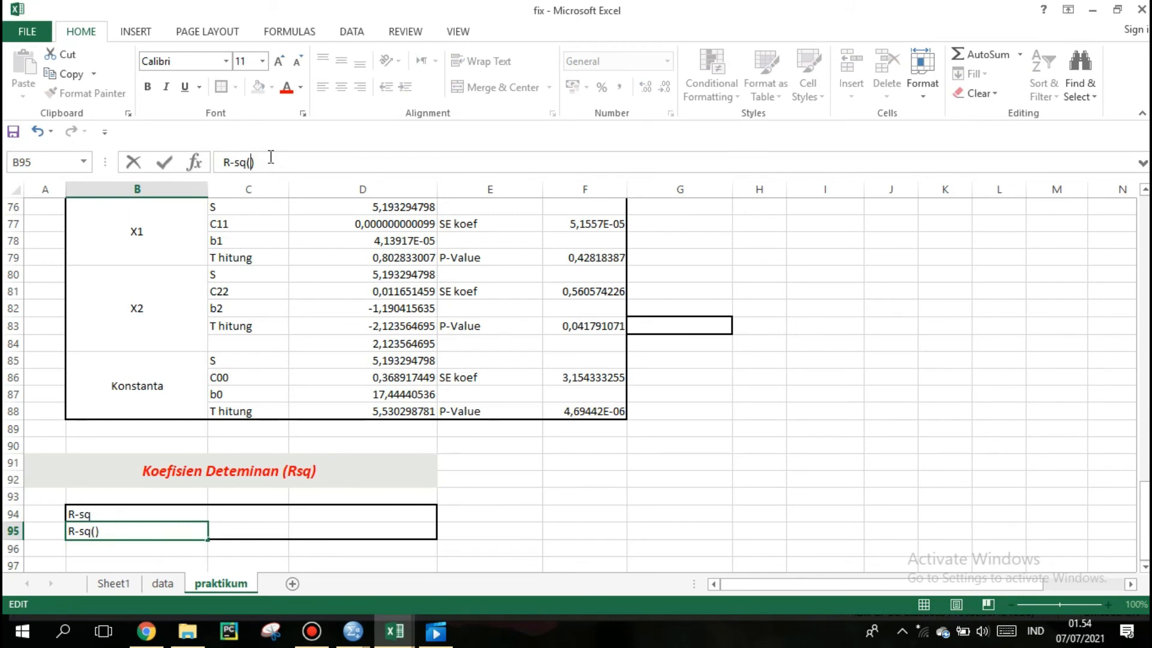
{"action": "type", "text": "adj"}
Step: Compute R-sq in C94 by dividing the ANOVA regression SS in C67 by the total SS in C69
{"action": "left_click", "coordinate": [232, 509]}
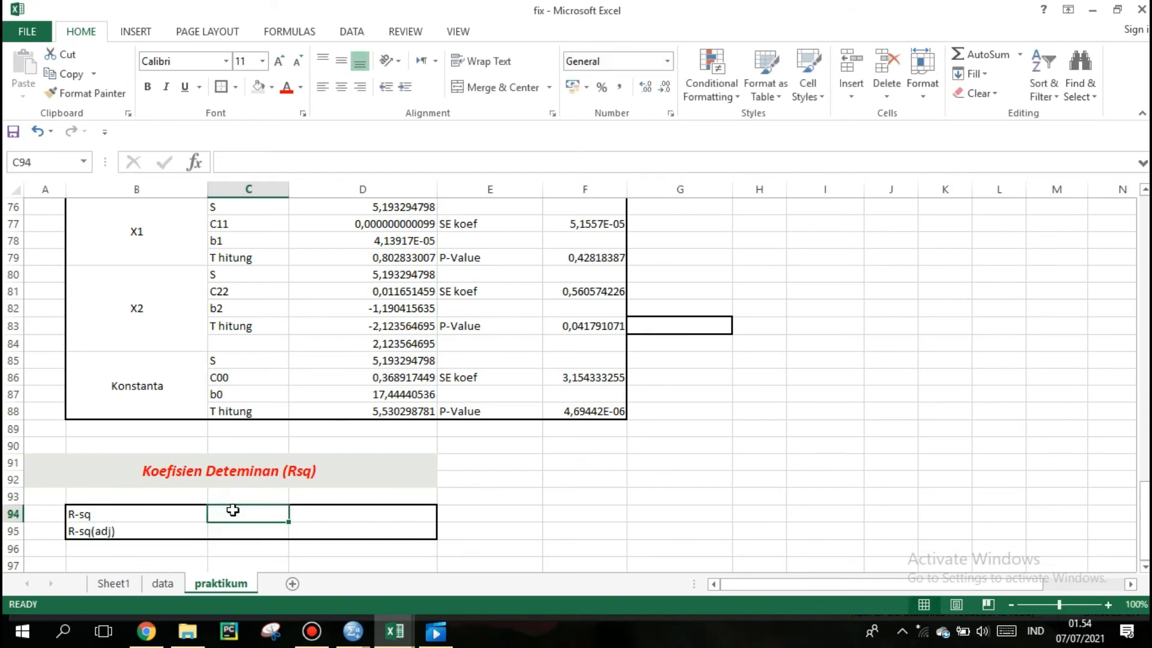
{"action": "double_click", "coordinate": [233, 510]}
{"action": "type", "text": "="}
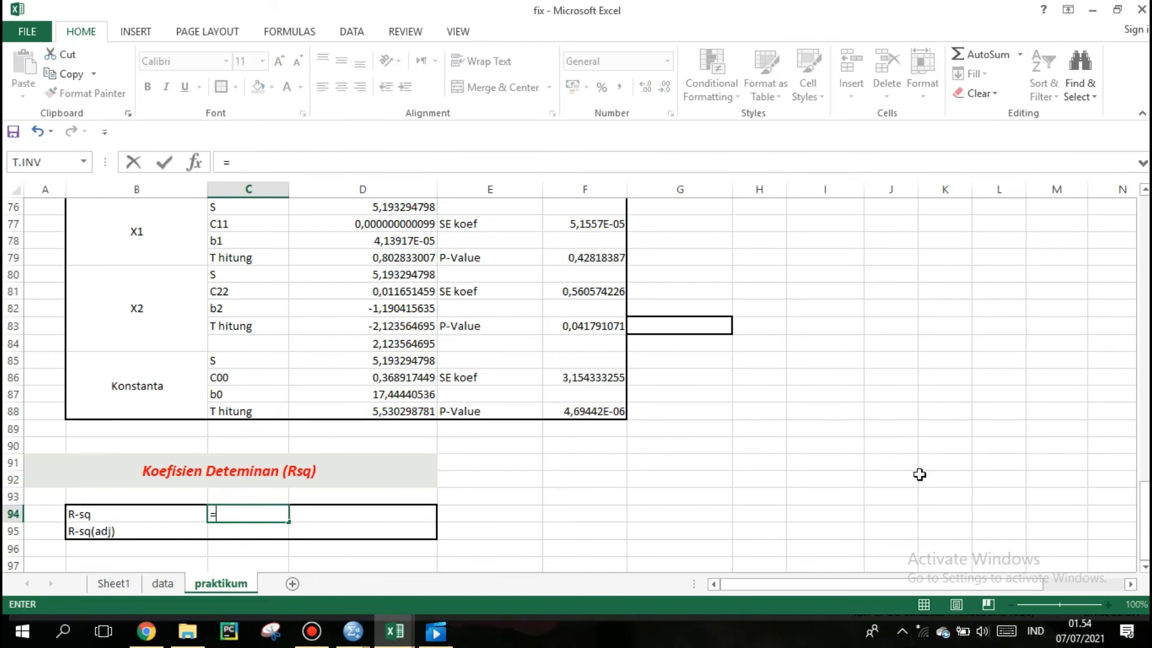
{"action": "left_click_drag", "start_coordinate": [1141, 499], "coordinate": [1133, 432]}
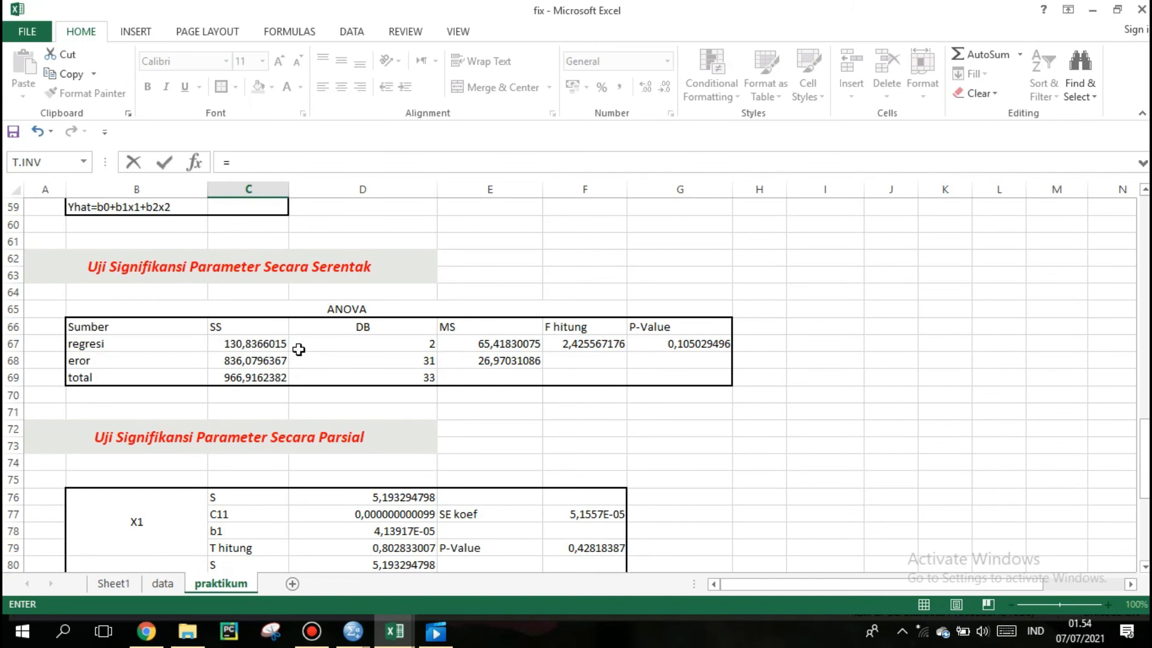
{"action": "left_click", "coordinate": [272, 345]}
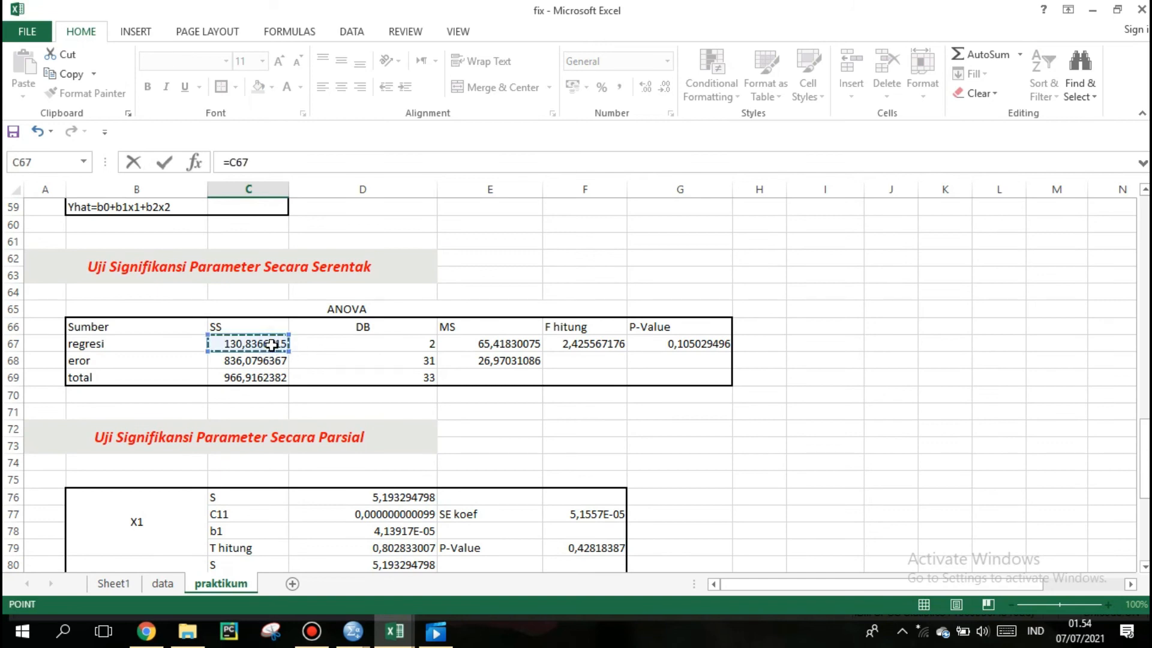
{"action": "type", "text": "/"}
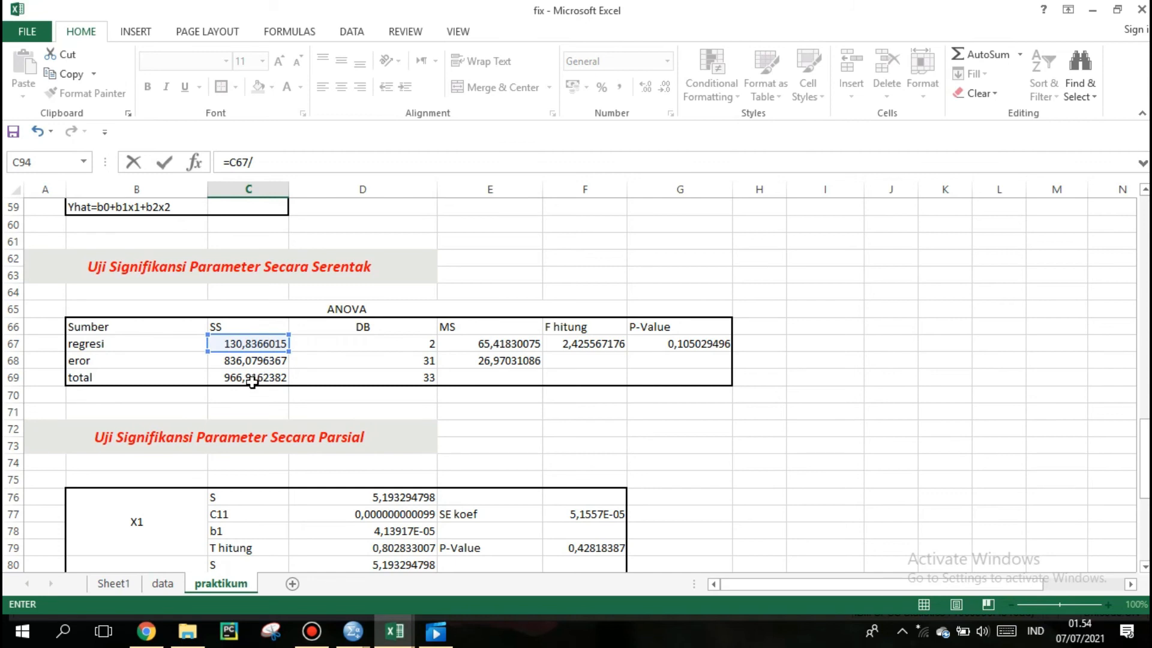
{"action": "left_click", "coordinate": [252, 378]}
{"action": "key", "text": "Return"}
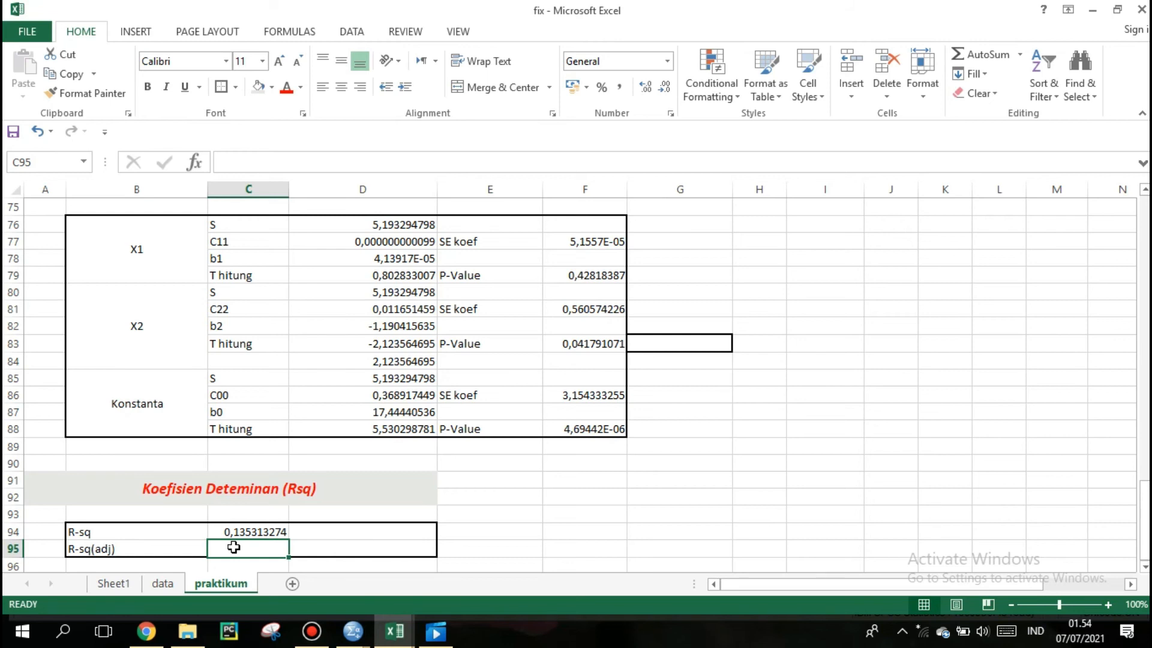
Step: Reference the R-sq value with =C94 in cell D94 and format that cell as Percentage
{"action": "left_click", "coordinate": [302, 533]}
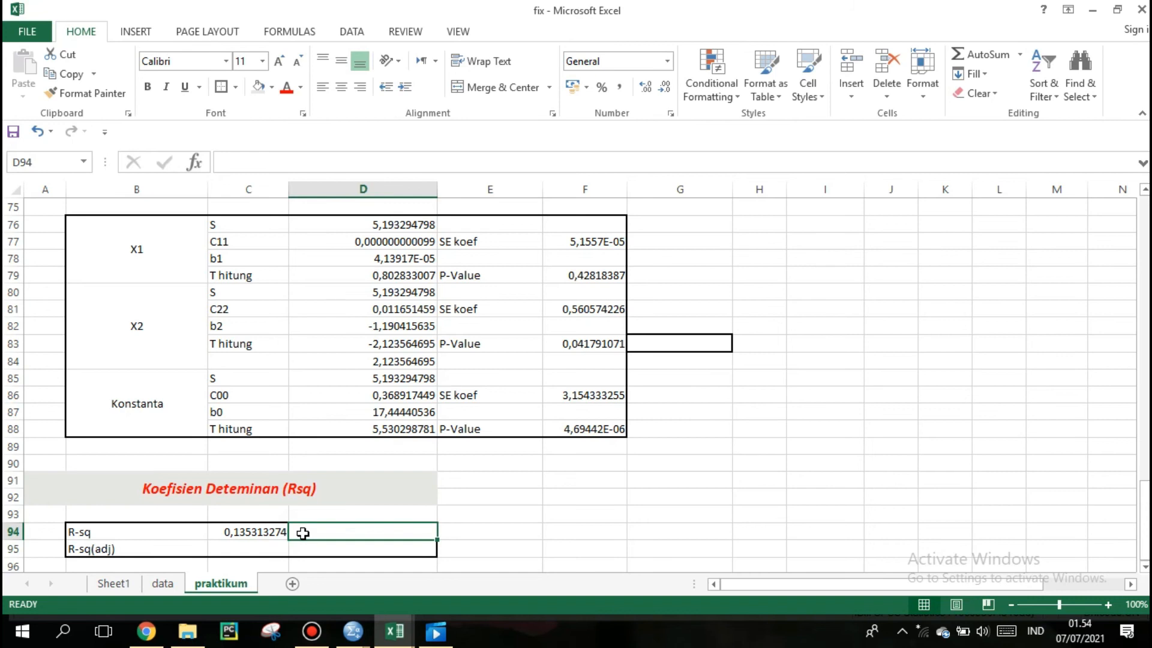
{"action": "type", "text": "="}
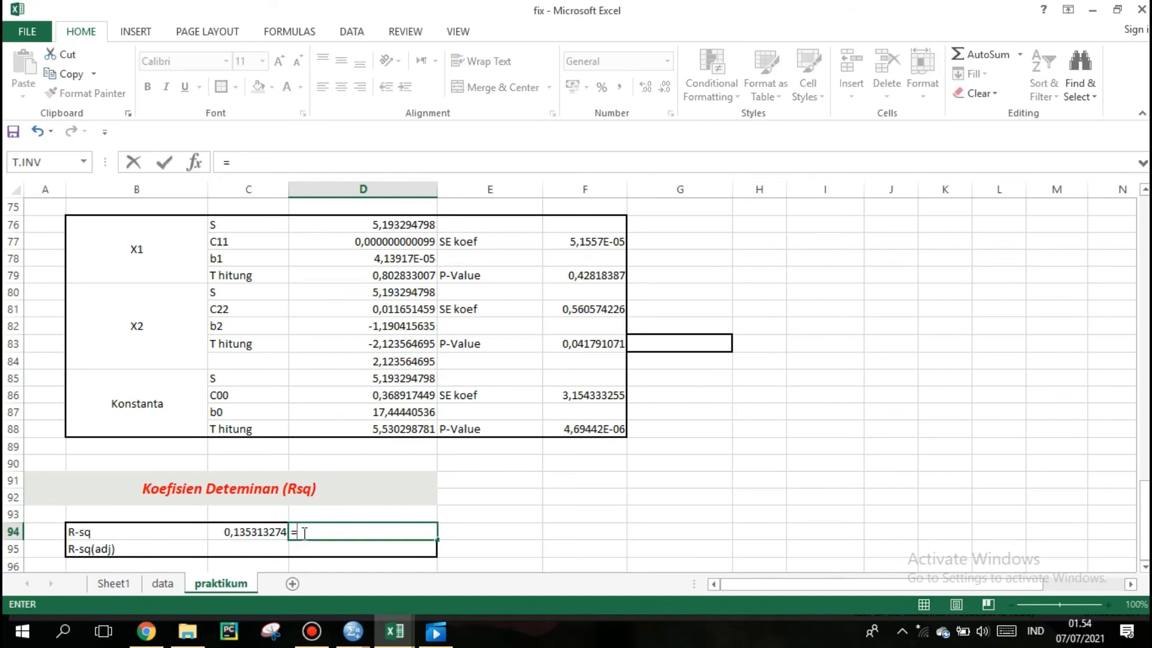
{"action": "left_click", "coordinate": [260, 531]}
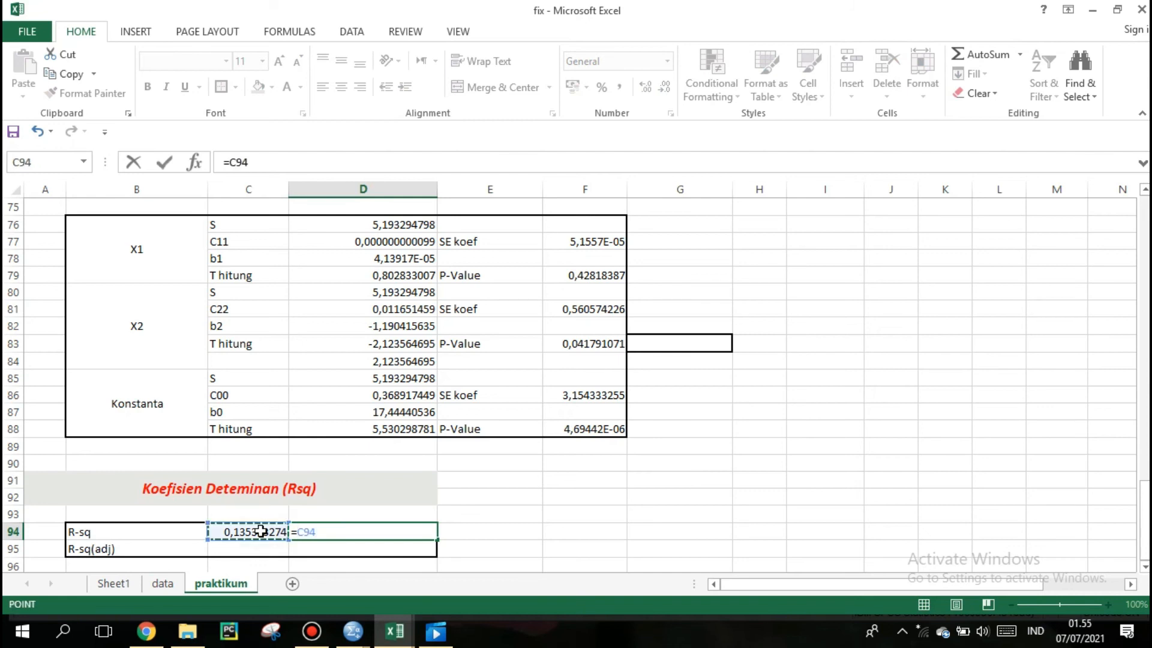
{"action": "key", "text": "Return"}
{"action": "left_click", "coordinate": [329, 528]}
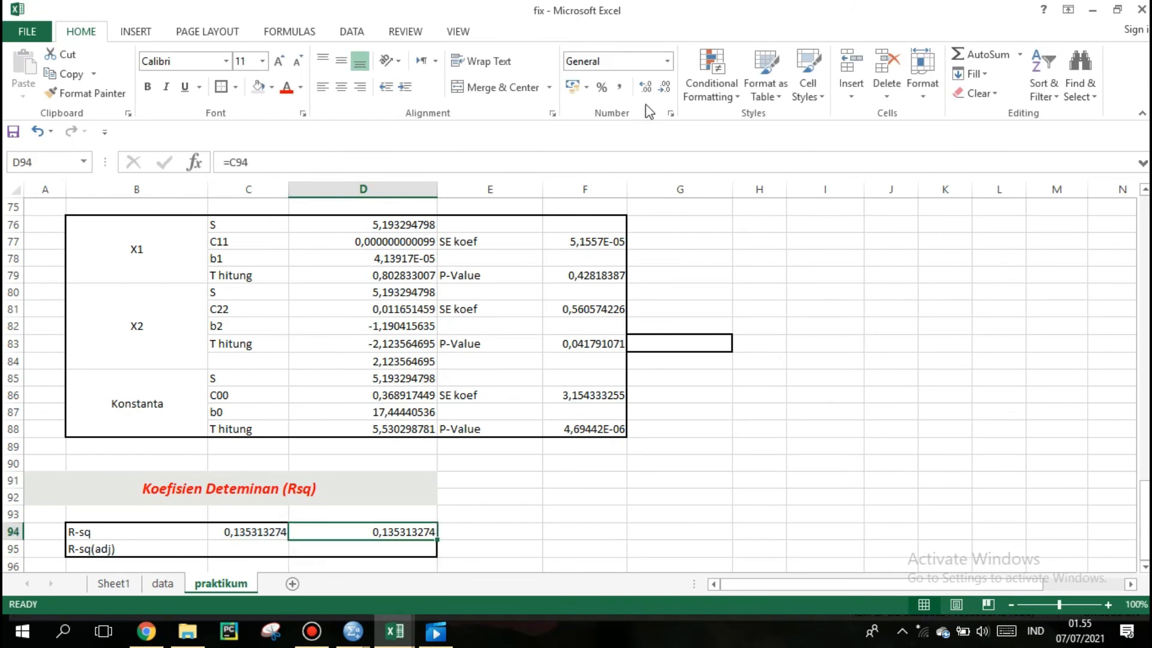
{"action": "left_click", "coordinate": [667, 61]}
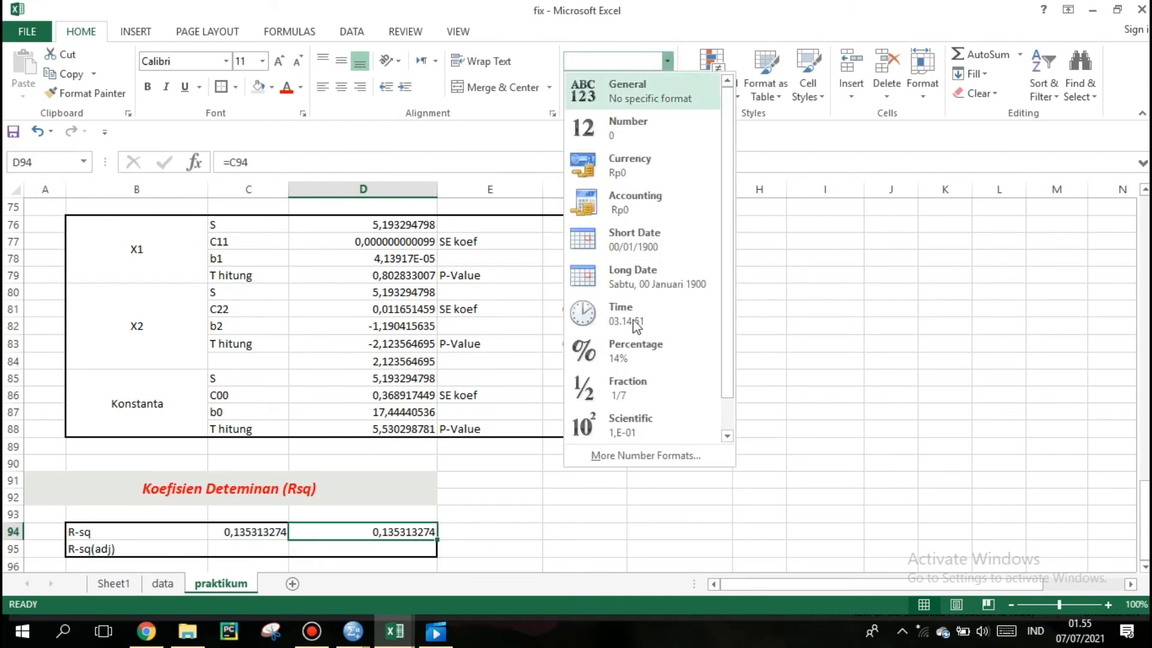
{"action": "left_click", "coordinate": [633, 355]}
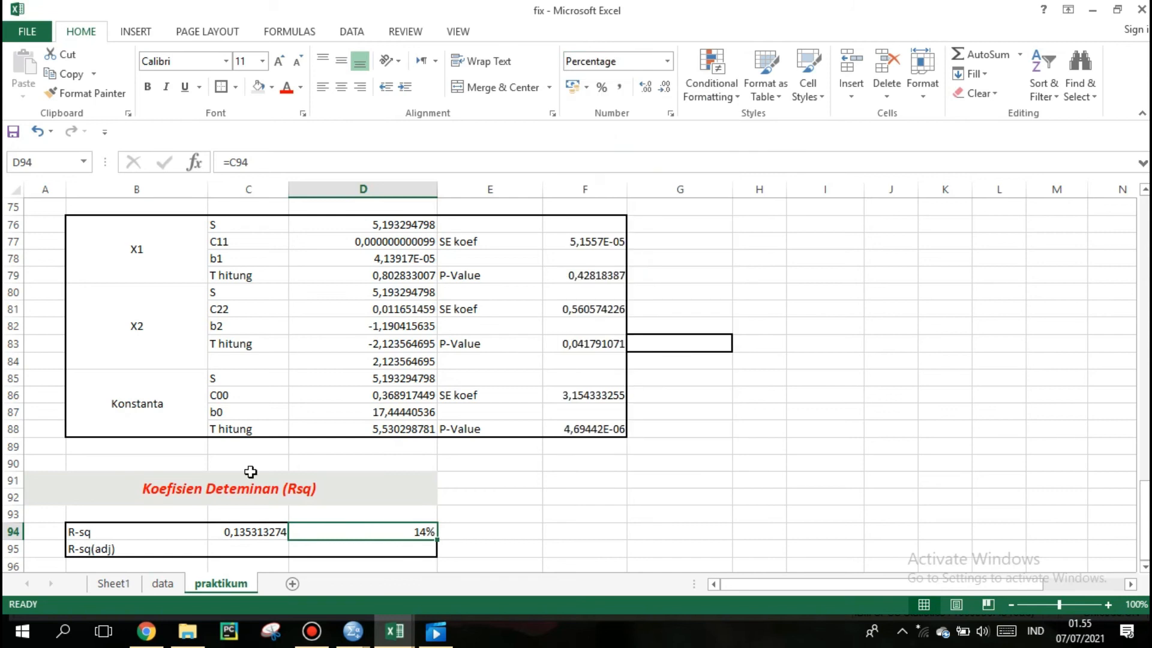
Step: Try computing R-sq(adj) in C95 with =1-((E68/(C69/34-1))), using the ANOVA error MS and total SS
{"action": "left_click", "coordinate": [220, 547]}
{"action": "type", "text": "="}
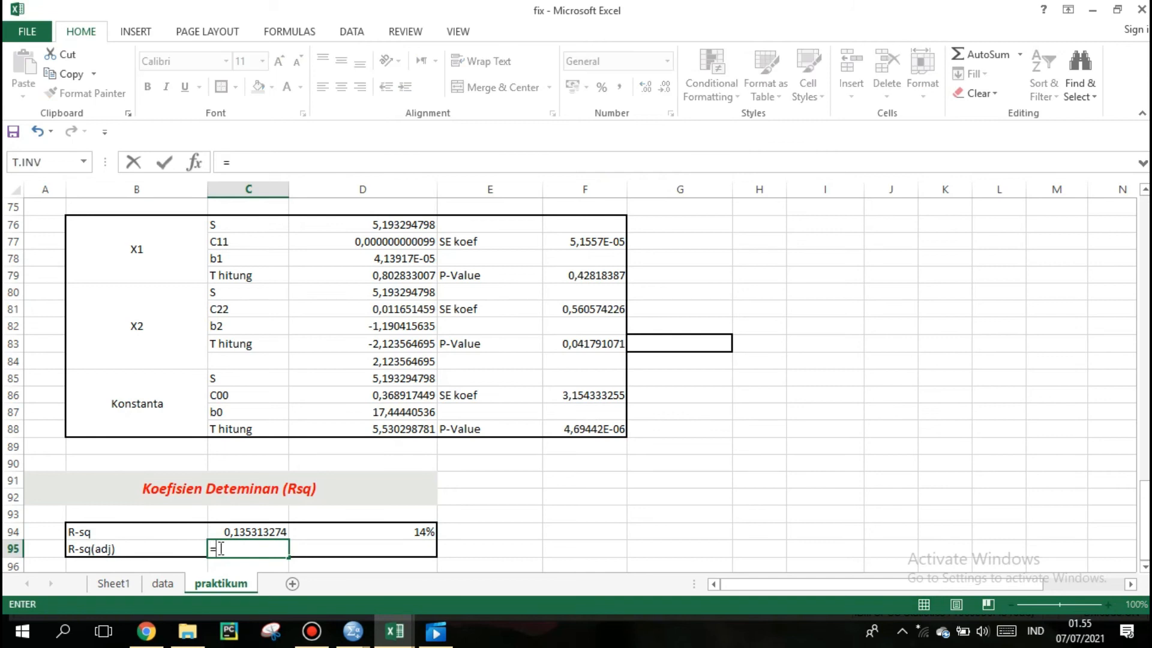
{"action": "type", "text": "1-(("}
{"action": "left_click_drag", "start_coordinate": [1145, 487], "coordinate": [1142, 435]}
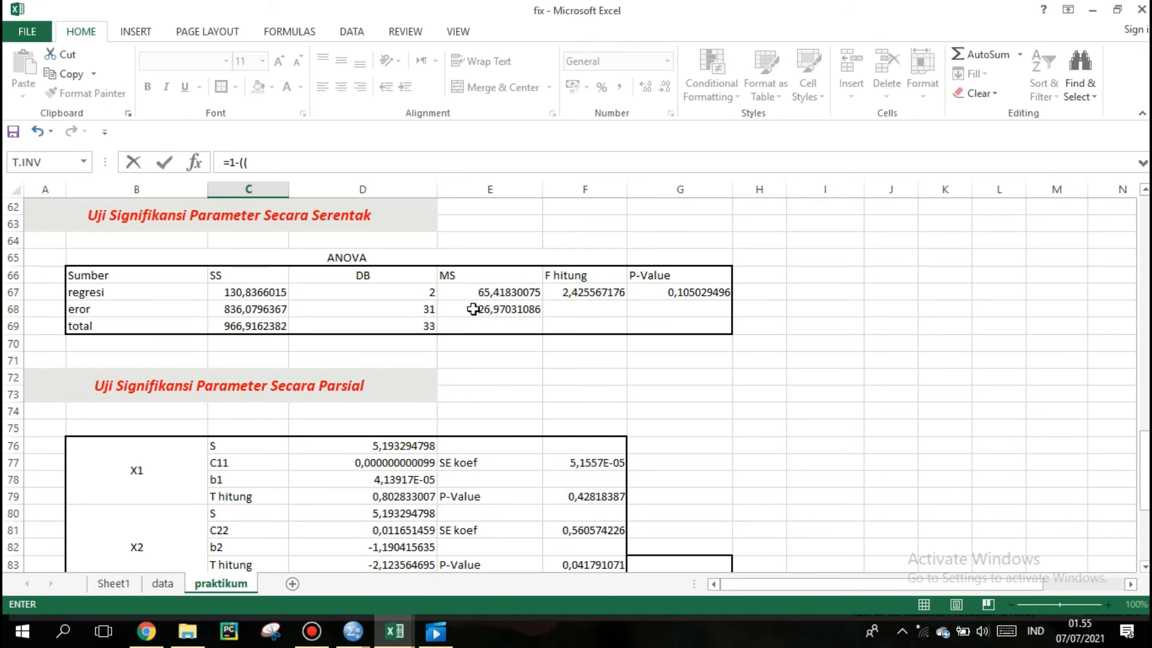
{"action": "left_click", "coordinate": [454, 310]}
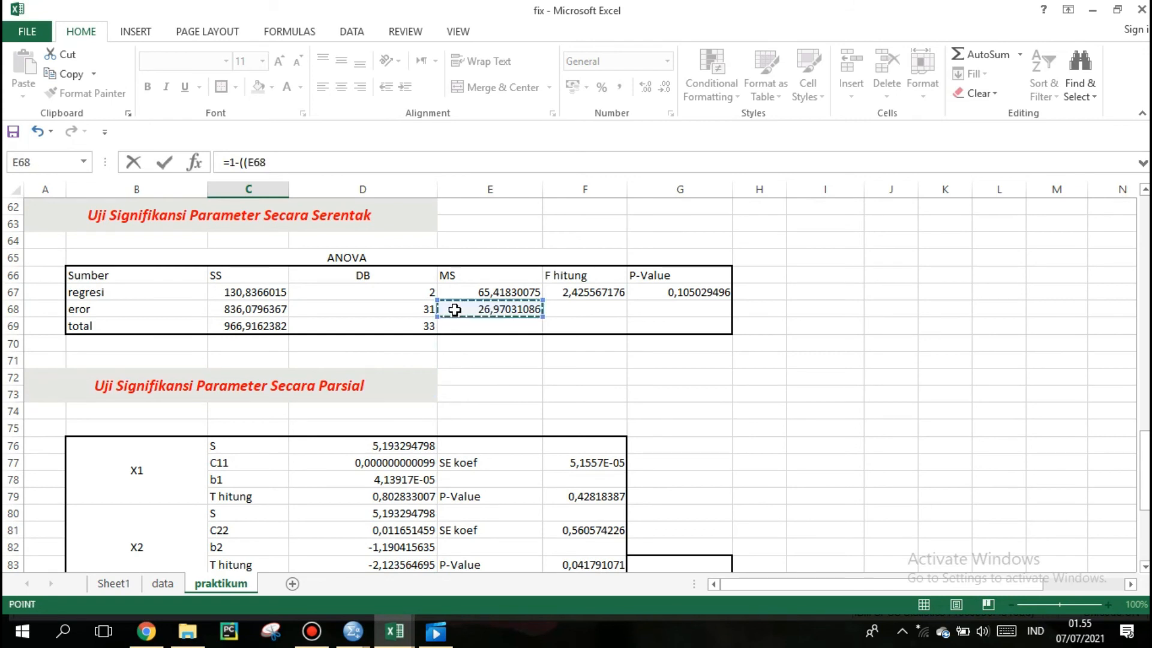
{"action": "type", "text": "/"}
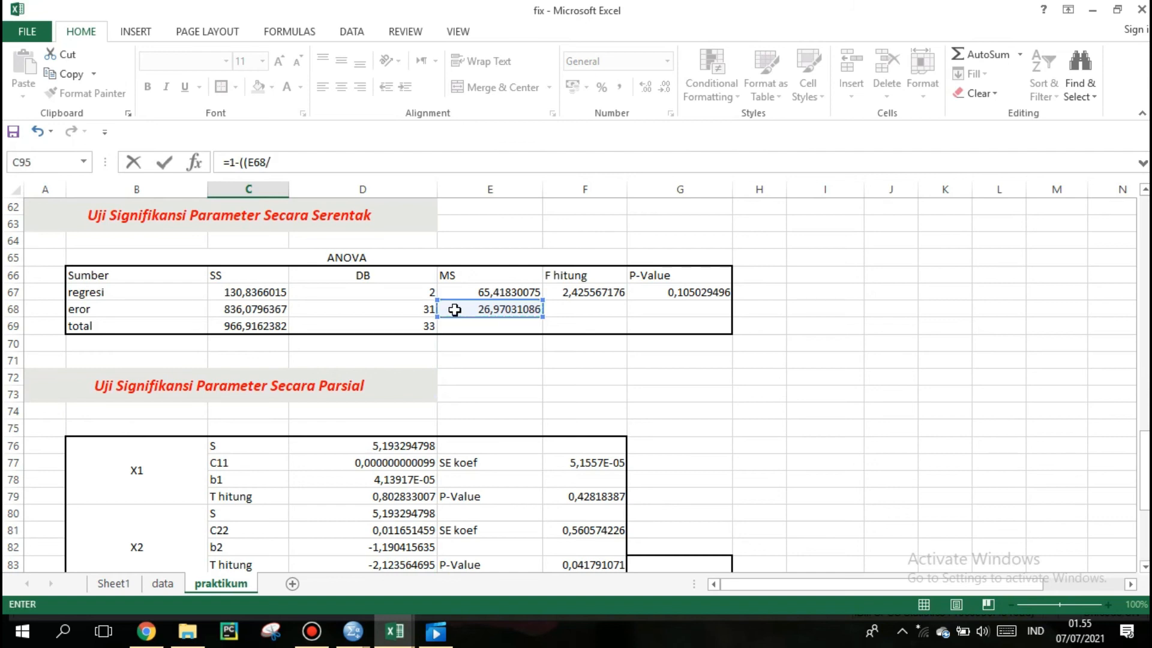
{"action": "left_click", "coordinate": [246, 327]}
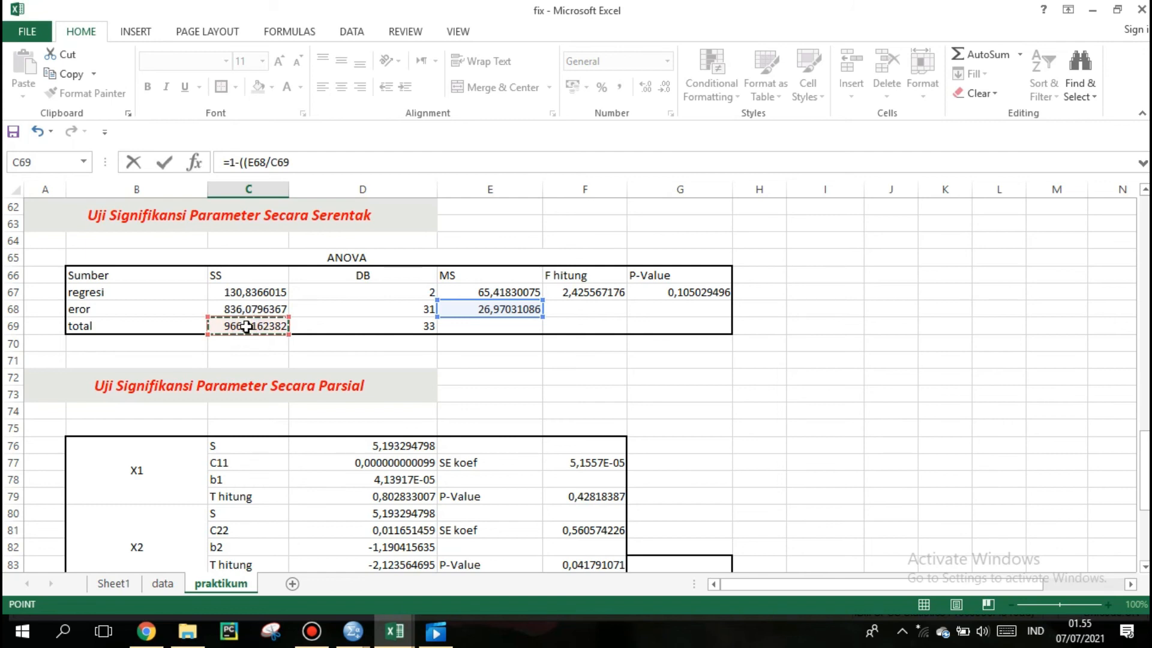
{"action": "left_click", "coordinate": [272, 163]}
{"action": "type", "text": "("}
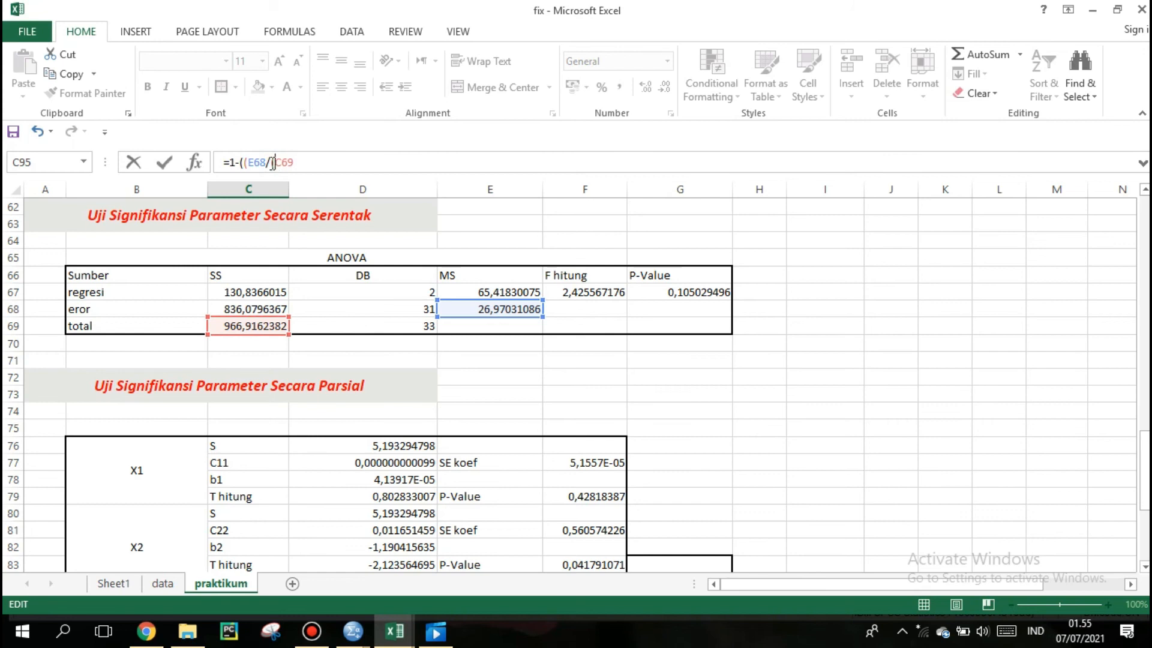
{"action": "left_click", "coordinate": [313, 164]}
{"action": "type", "text": "/"}
{"action": "type", "text": "34-1))))"}
{"action": "key", "text": "Return"}
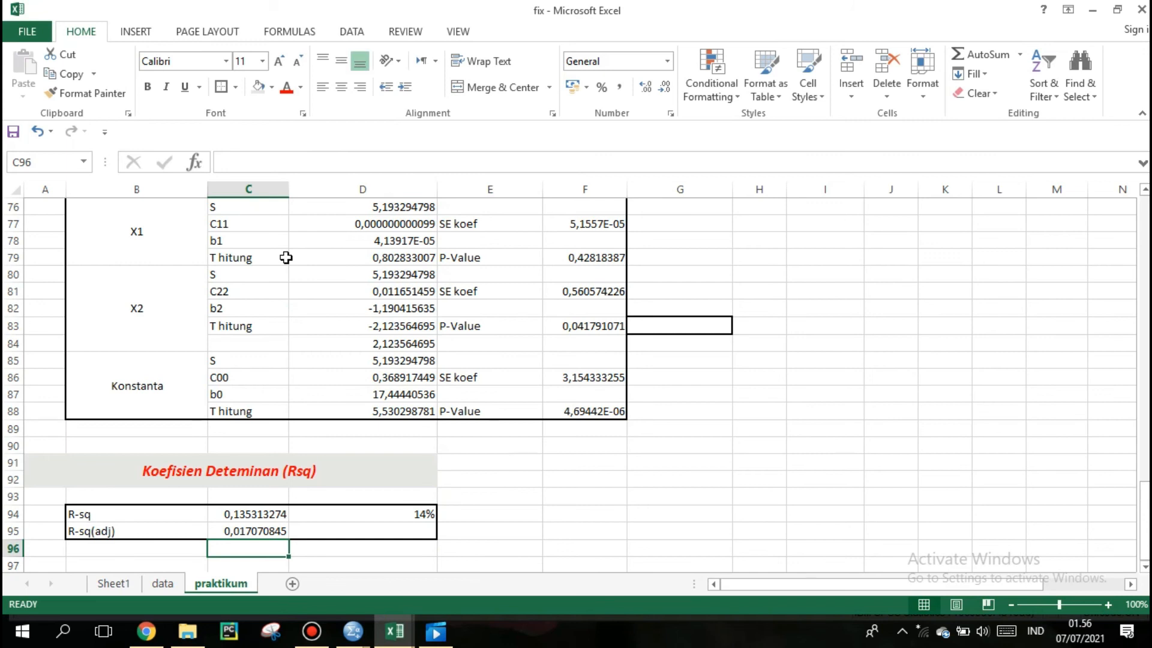
Step: Reference the R-sq(adj) value with =C95 in cell D95 and format that cell as Percentage
{"action": "left_click", "coordinate": [322, 533]}
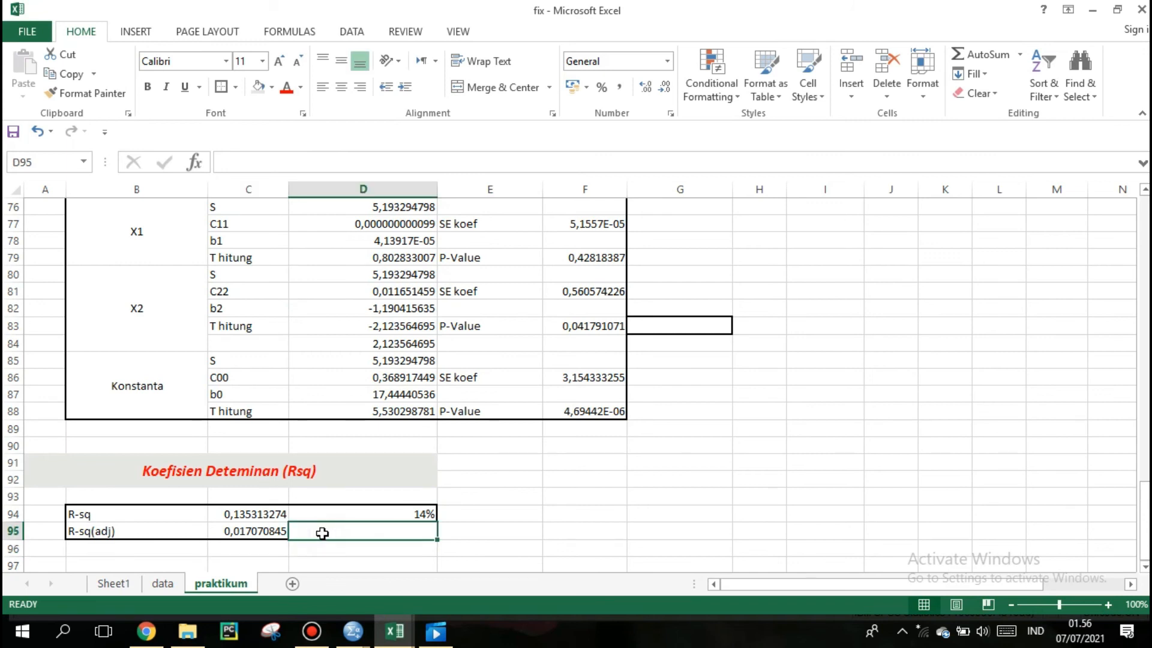
{"action": "type", "text": "="}
{"action": "left_click", "coordinate": [269, 530]}
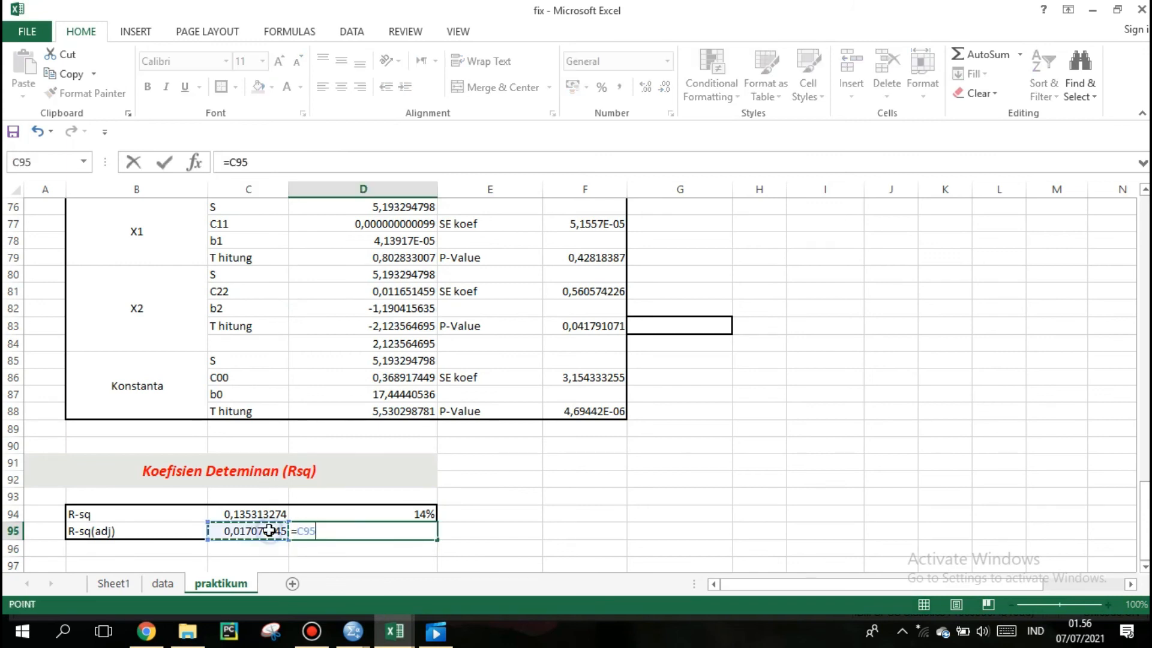
{"action": "key", "text": "Return"}
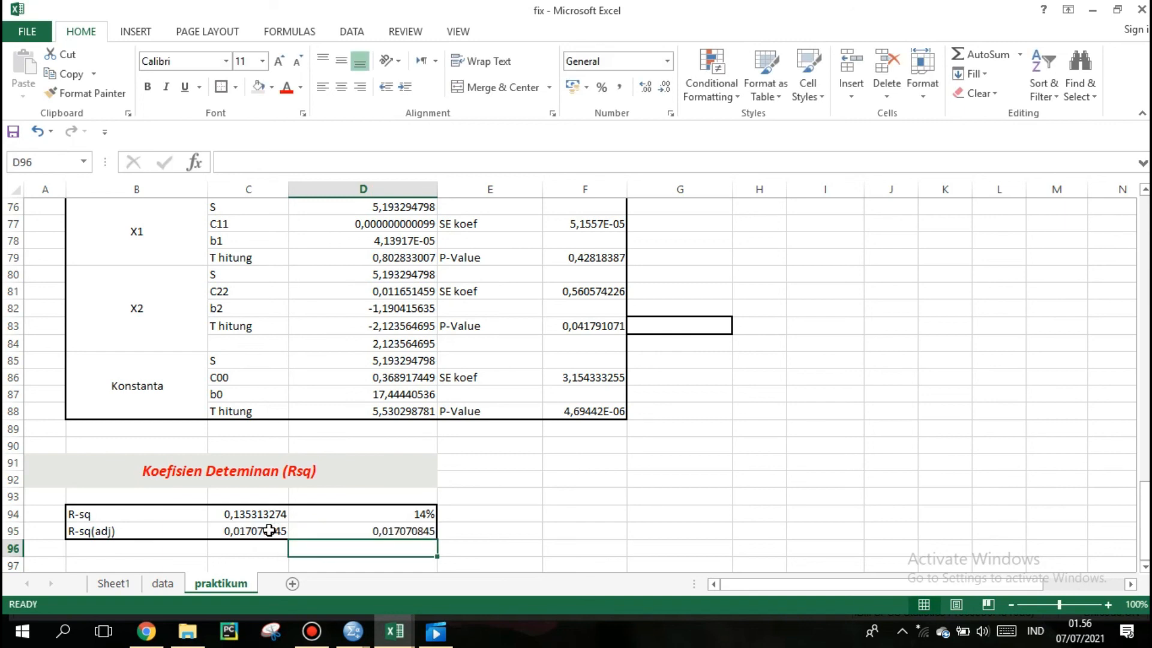
{"action": "left_click", "coordinate": [318, 529]}
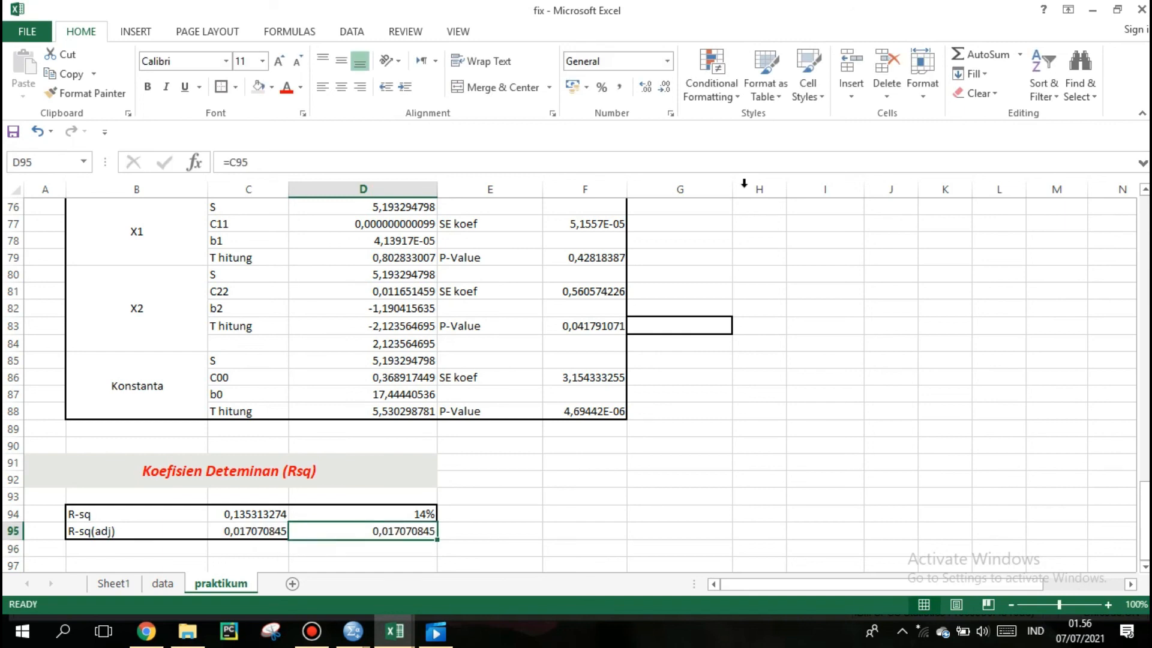
{"action": "left_click", "coordinate": [668, 61]}
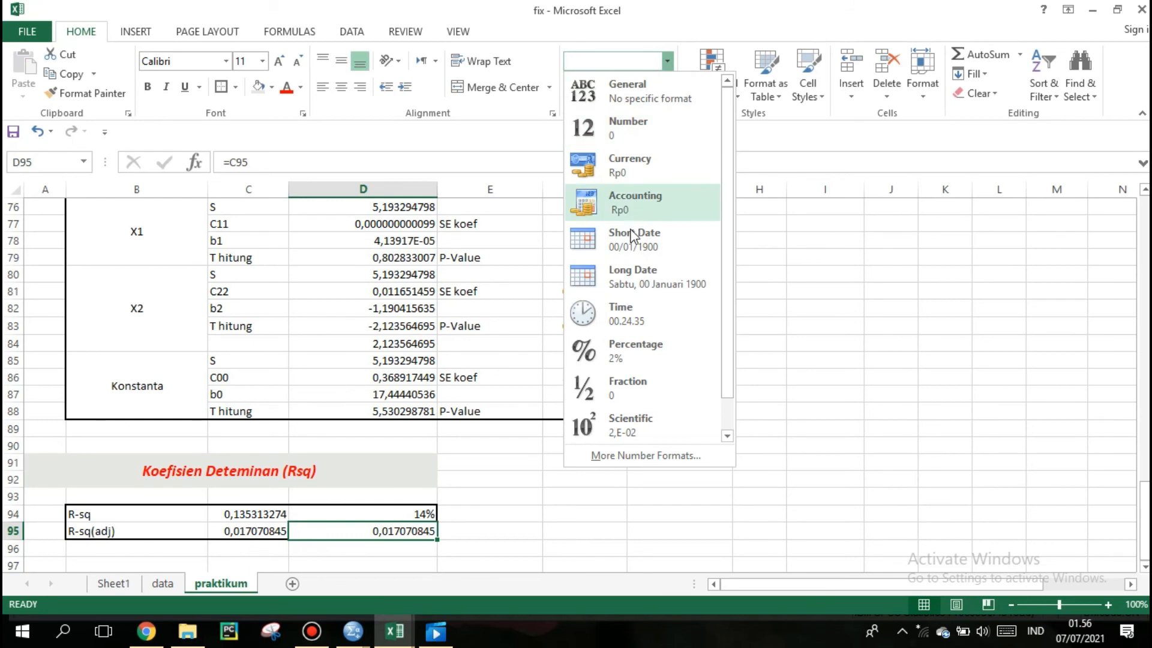
{"action": "left_click", "coordinate": [629, 353]}
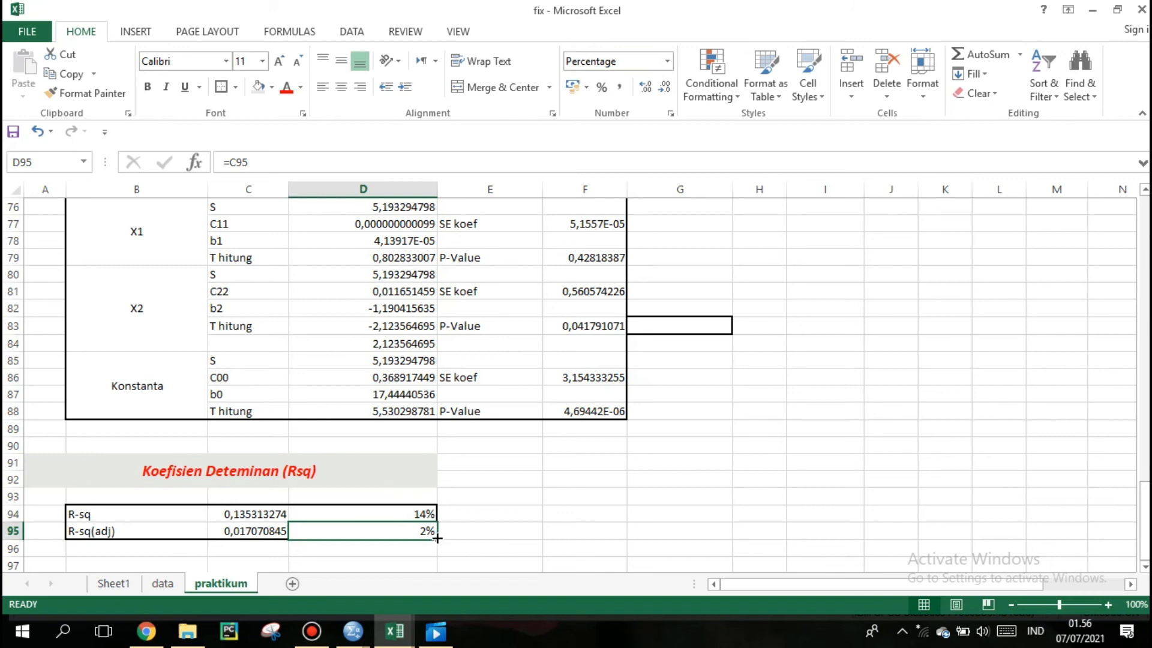
Step: Check the R-sq(adj) formula in C95, and clear the contents of D95 and C95
{"action": "left_click", "coordinate": [273, 531]}
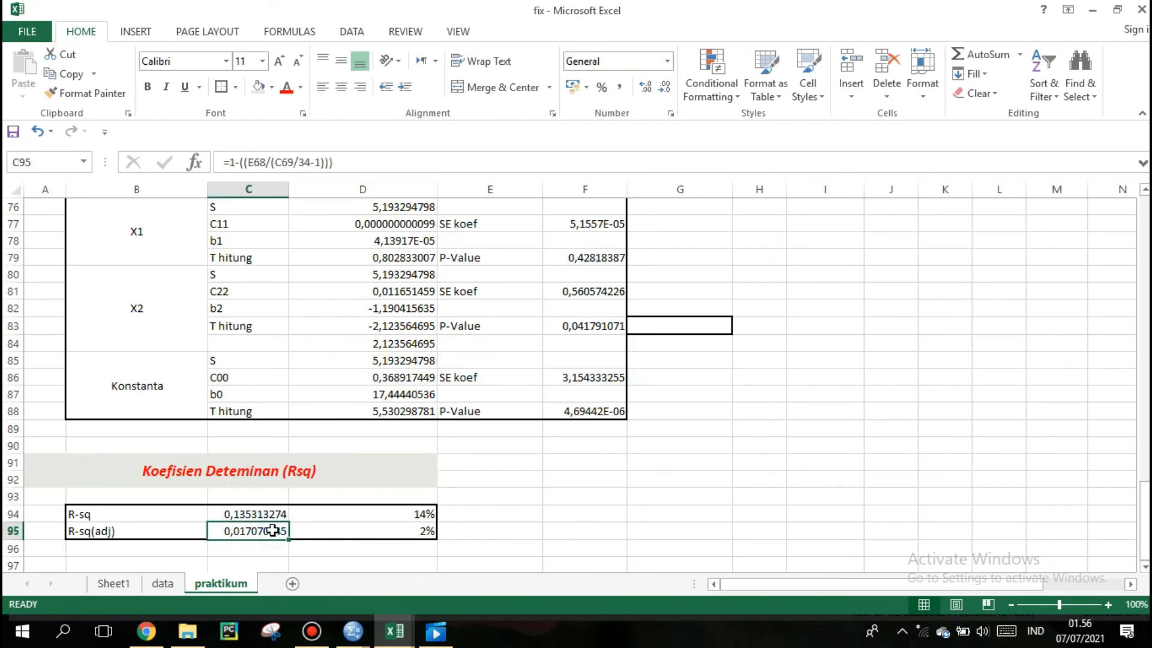
{"action": "left_click", "coordinate": [351, 163]}
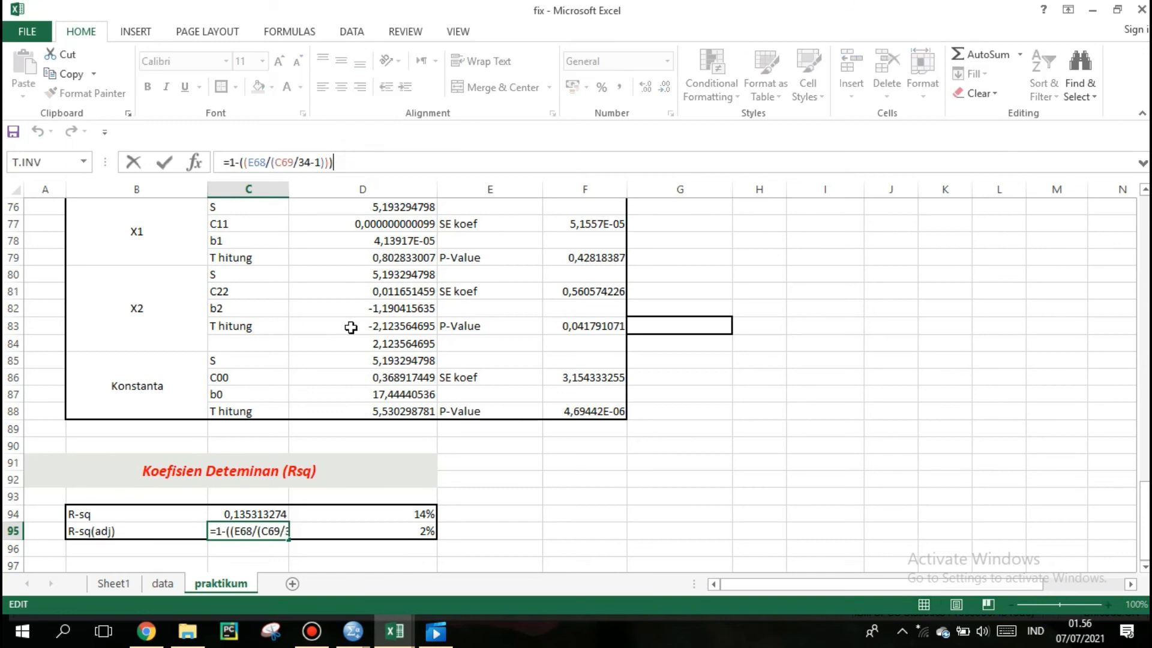
{"action": "left_click", "coordinate": [347, 531]}
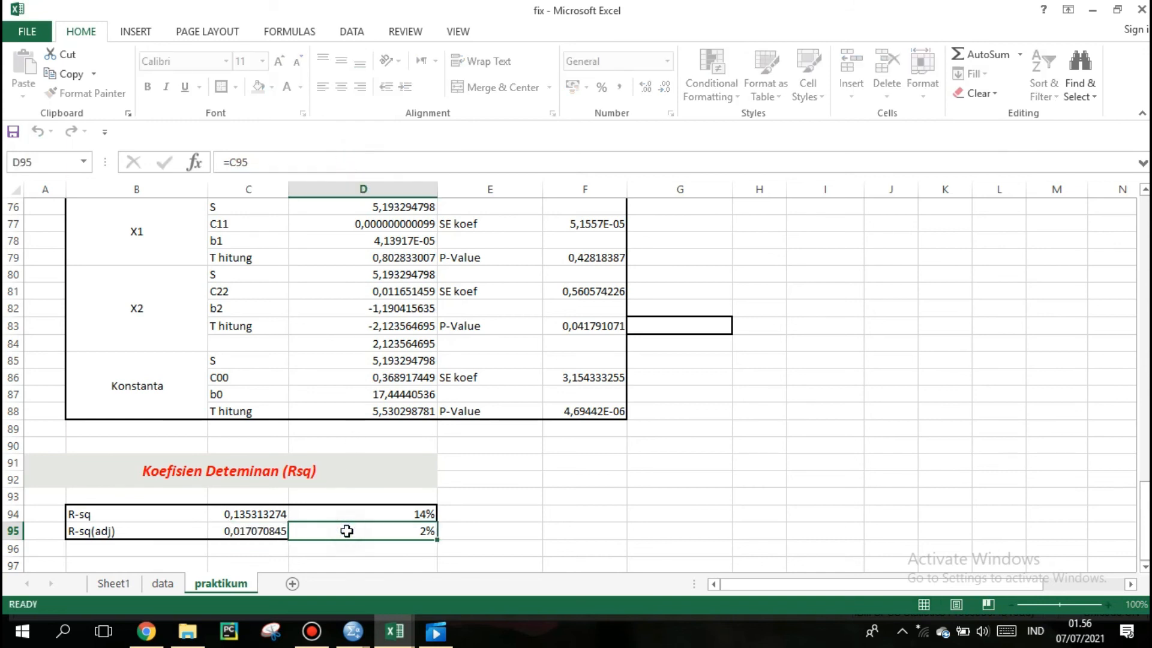
{"action": "key", "text": "BackSpace"}
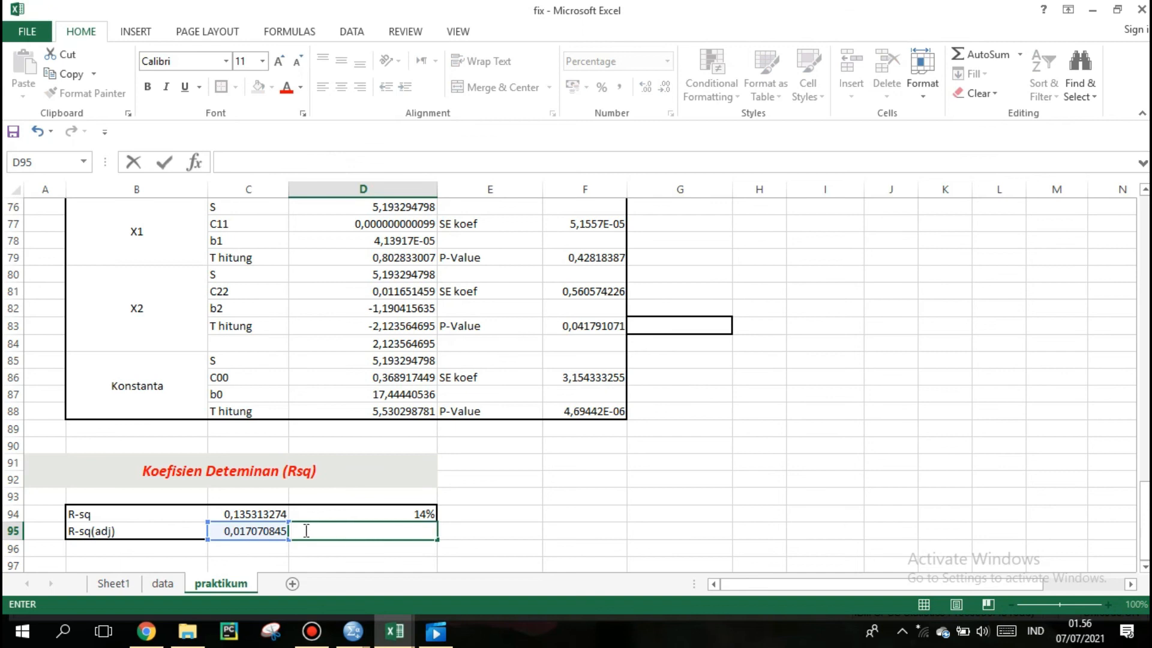
{"action": "left_click", "coordinate": [269, 530]}
{"action": "left_click_drag", "start_coordinate": [392, 160], "coordinate": [211, 163]}
{"action": "key", "text": "BackSpace"}
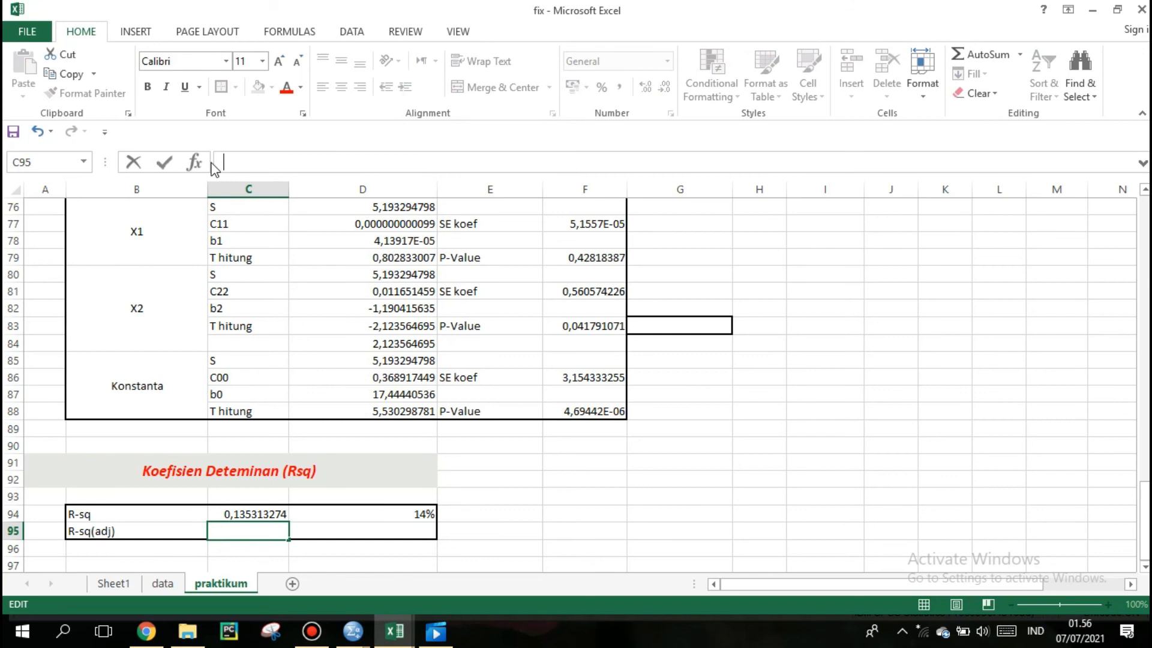
Step: Compute R-sq(adj) in C95 with =1-((E68/(C69/33))), using the ANOVA error MS and total SS
{"action": "type", "text": "="}
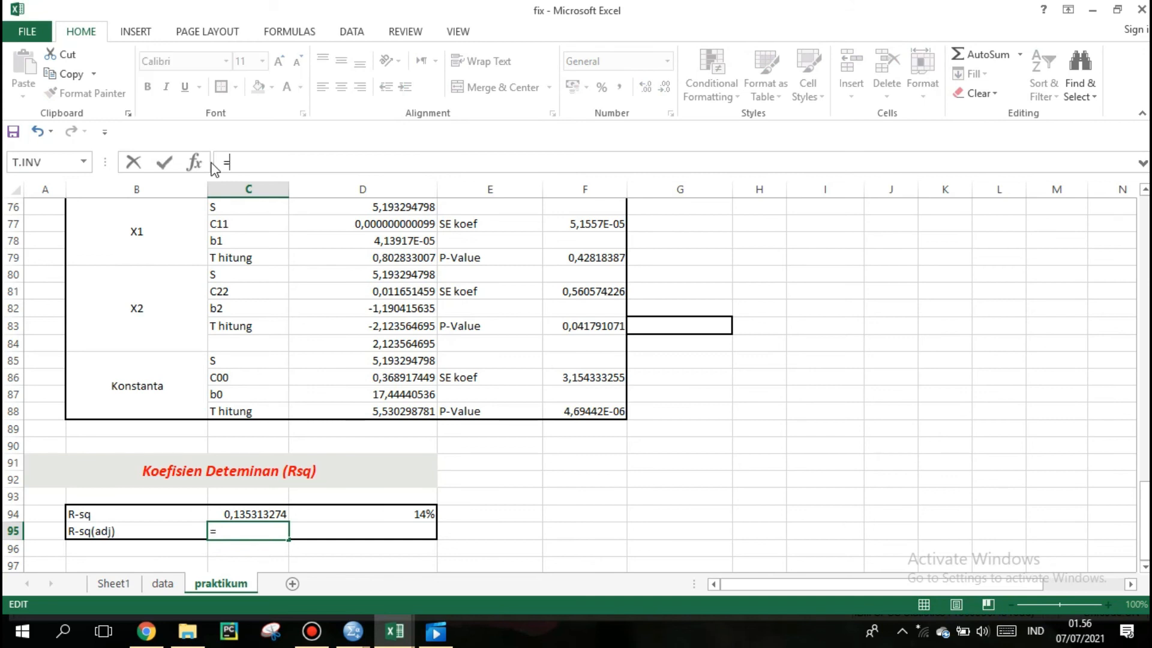
{"action": "type", "text": "1-(("}
{"action": "left_click_drag", "start_coordinate": [1146, 489], "coordinate": [1146, 446]}
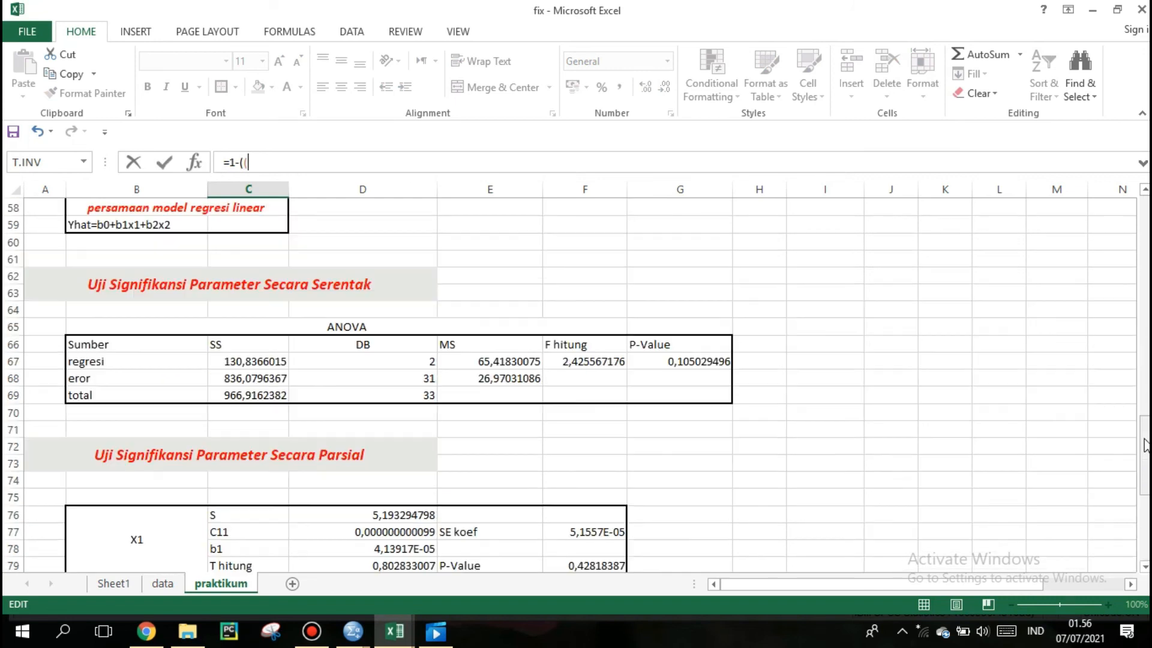
{"action": "left_click", "coordinate": [524, 383]}
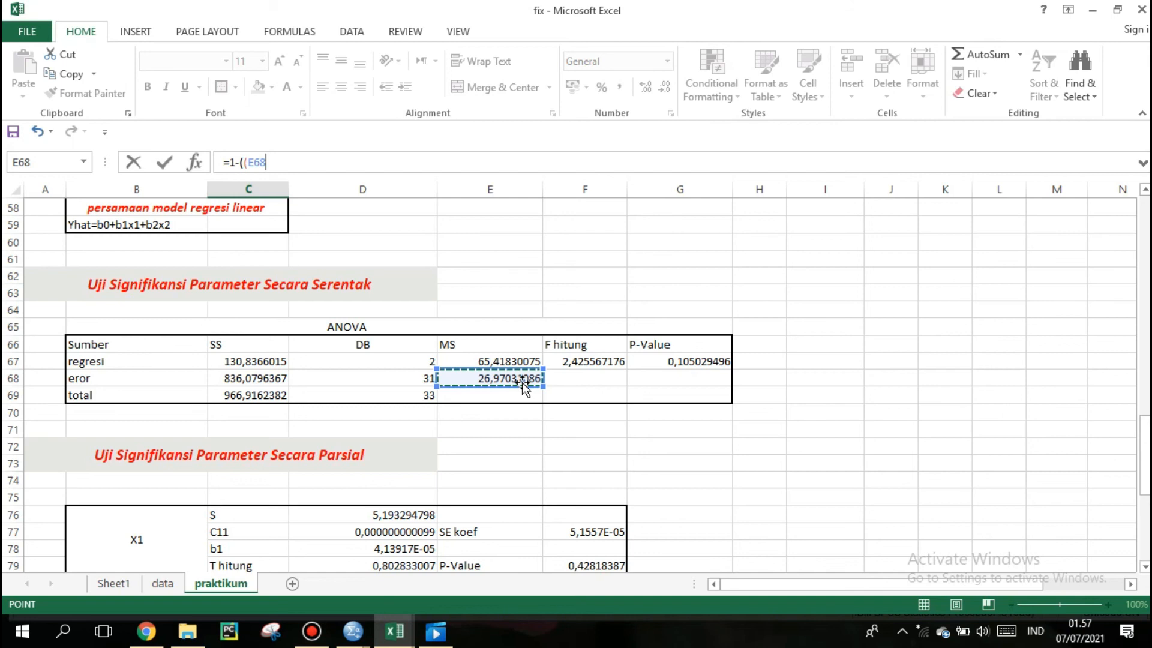
{"action": "type", "text": "/("}
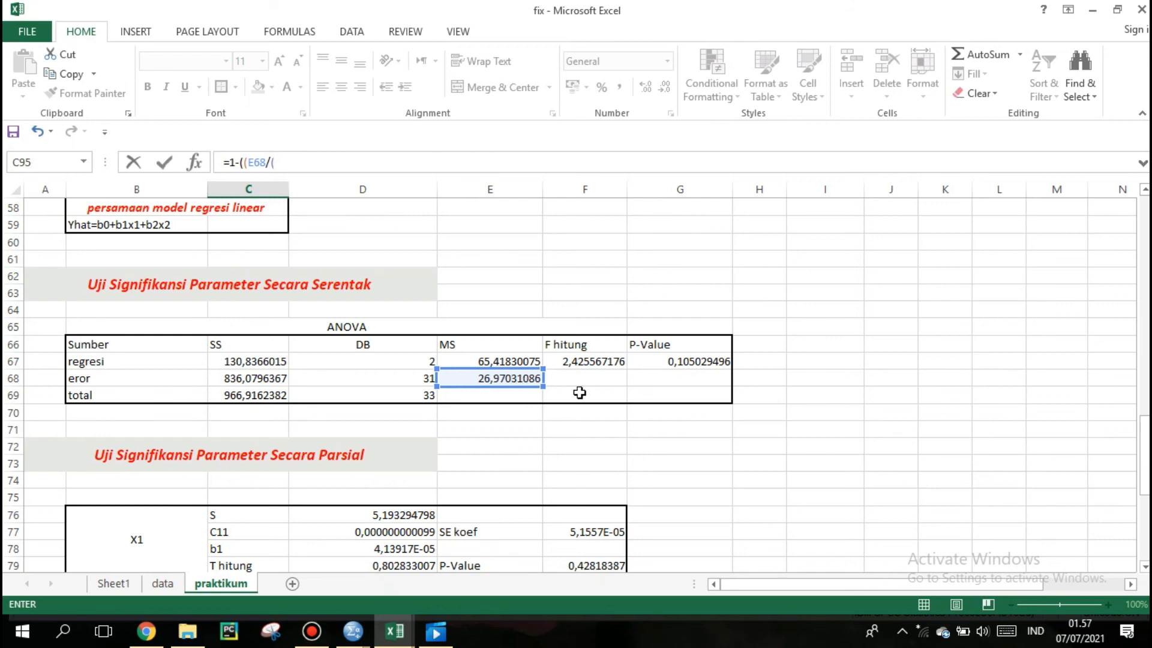
{"action": "mouse_move", "coordinate": [1145, 481]}
{"action": "left_mouse_down"}
{"action": "mouse_move", "coordinate": [1145, 426]}
{"action": "mouse_move", "coordinate": [1142, 480]}
{"action": "left_mouse_up"}
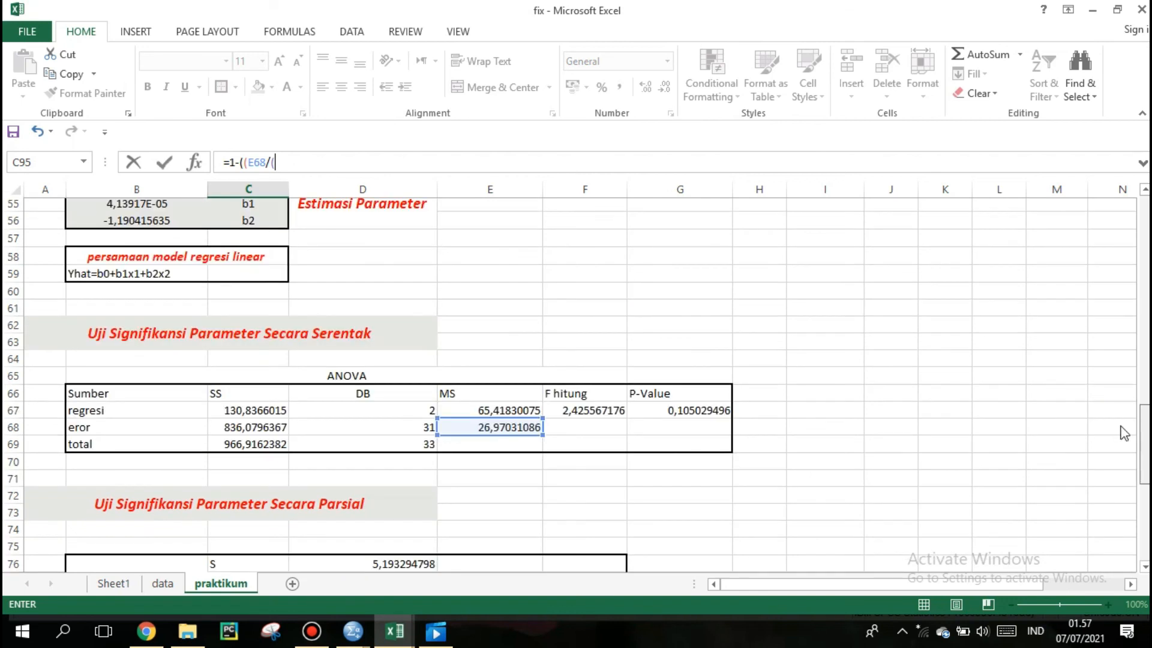
{"action": "left_click", "coordinate": [265, 449]}
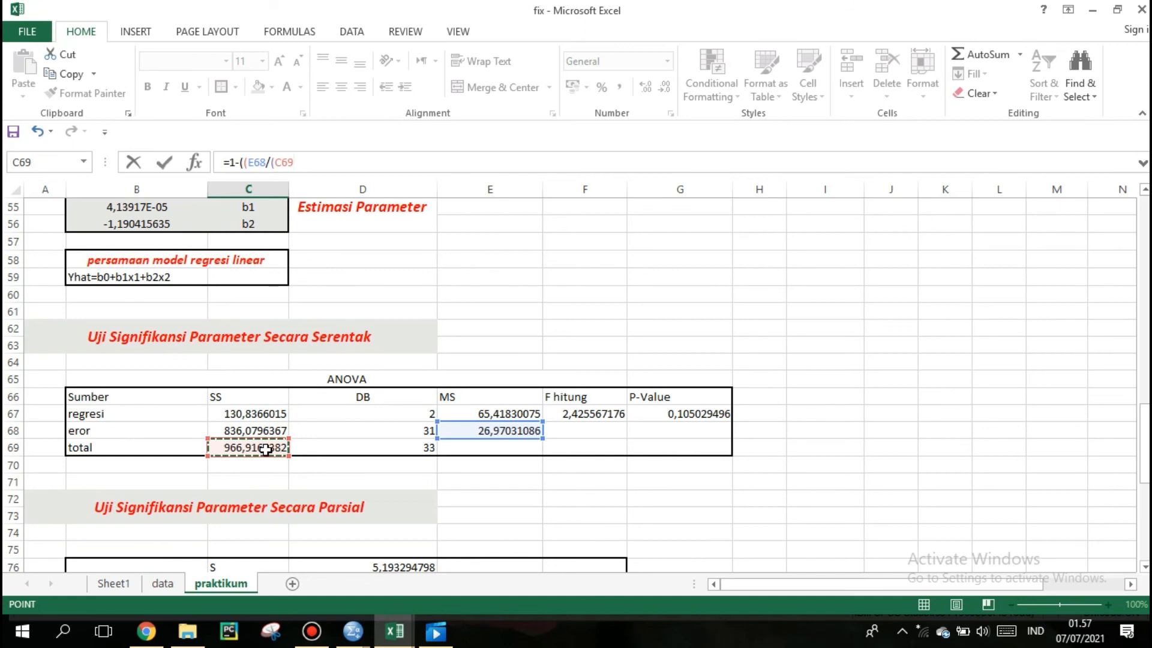
{"action": "type", "text": "/"}
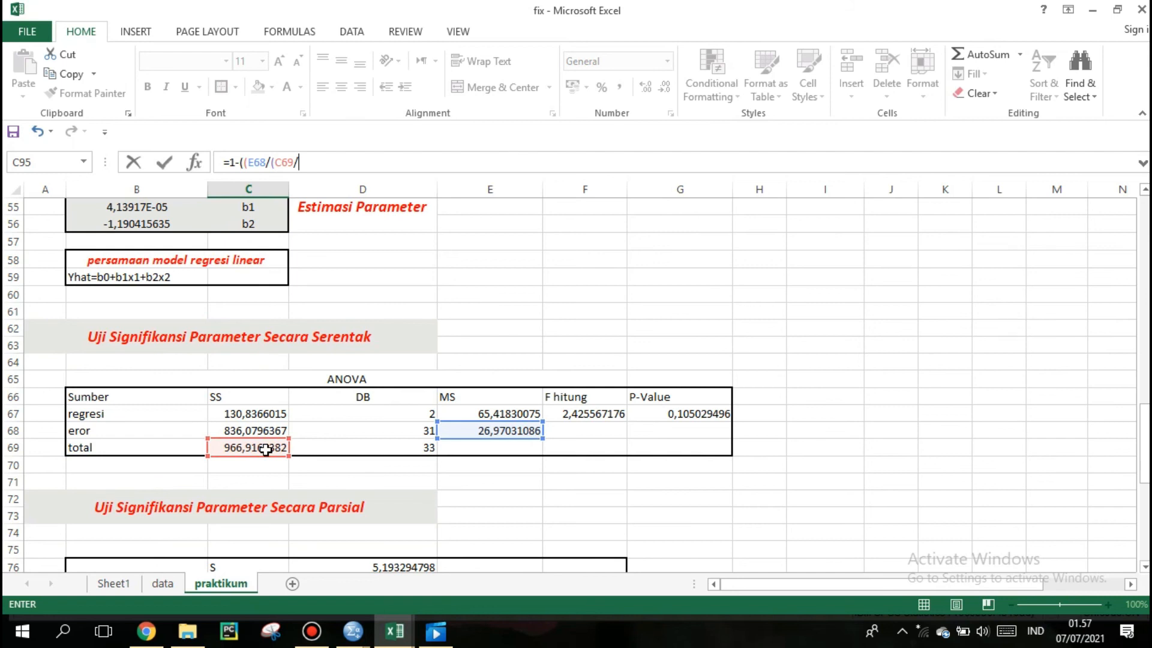
{"action": "type", "text": "33"}
{"action": "type", "text": ")))"}
{"action": "key", "text": "Return"}
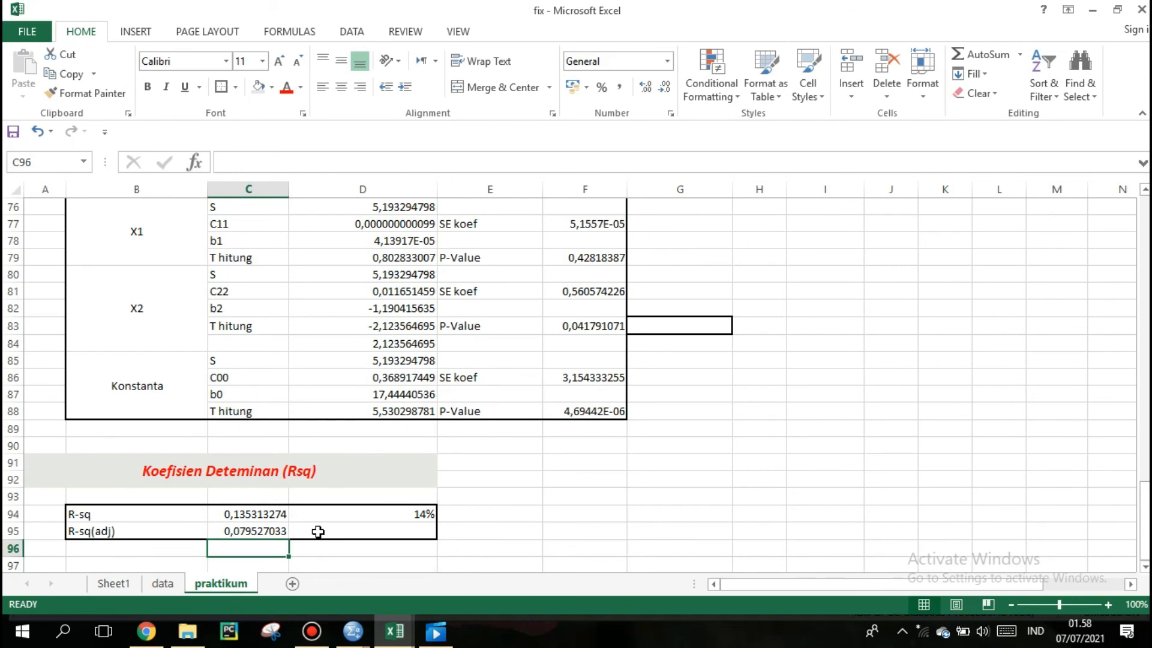
Step: Enter =C95 in D95 to show the recomputed R-sq(adj) beside its decimal value
{"action": "left_click", "coordinate": [318, 532]}
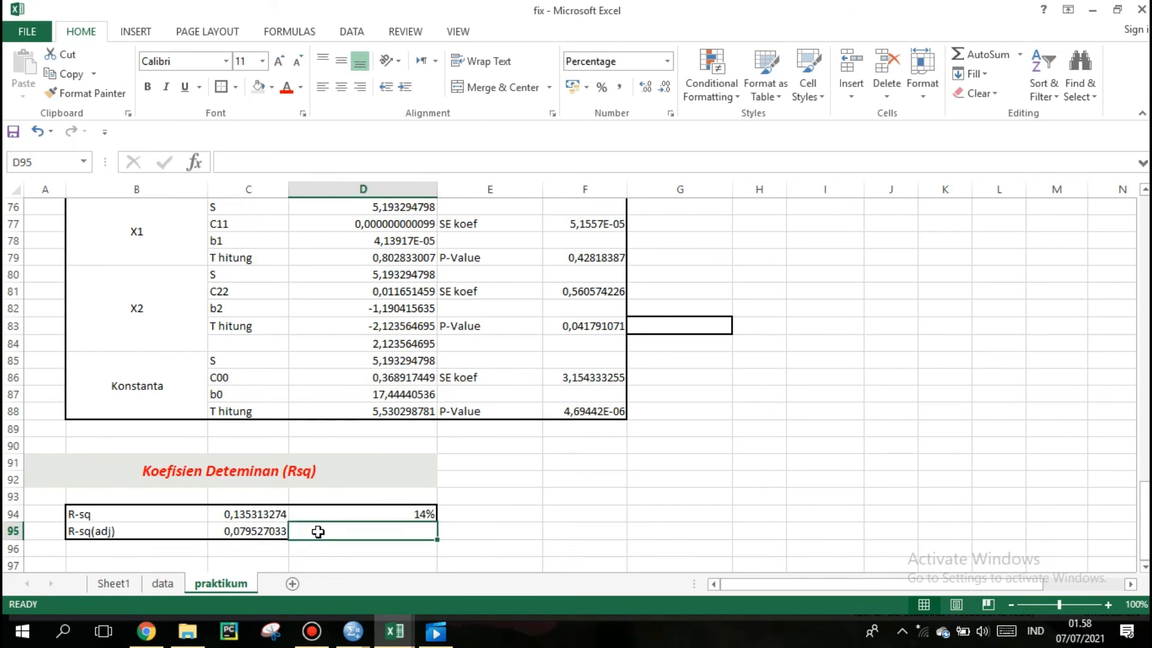
{"action": "type", "text": "="}
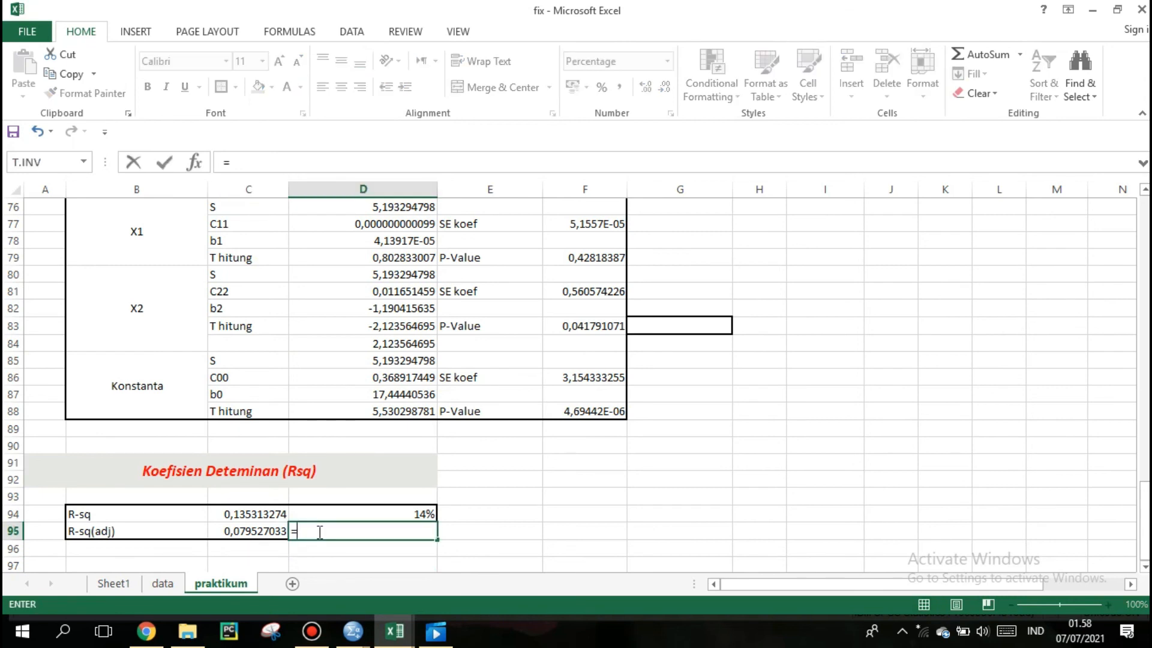
{"action": "left_click", "coordinate": [260, 532]}
{"action": "key", "text": "Return"}
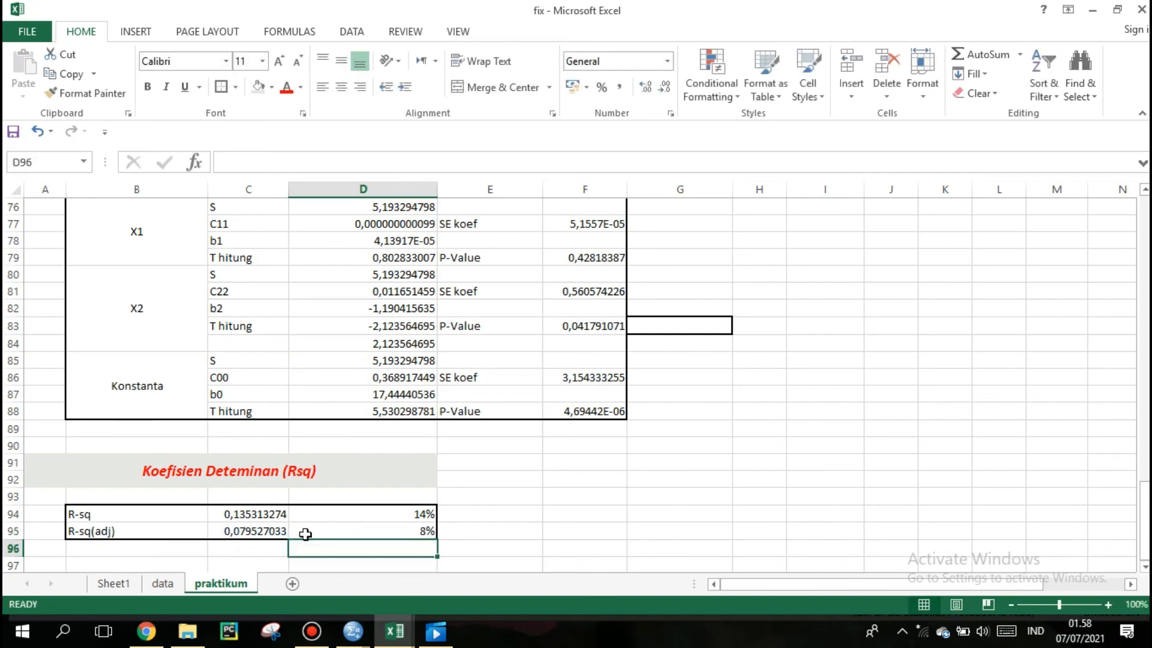
{"action": "left_click", "coordinate": [315, 533]}
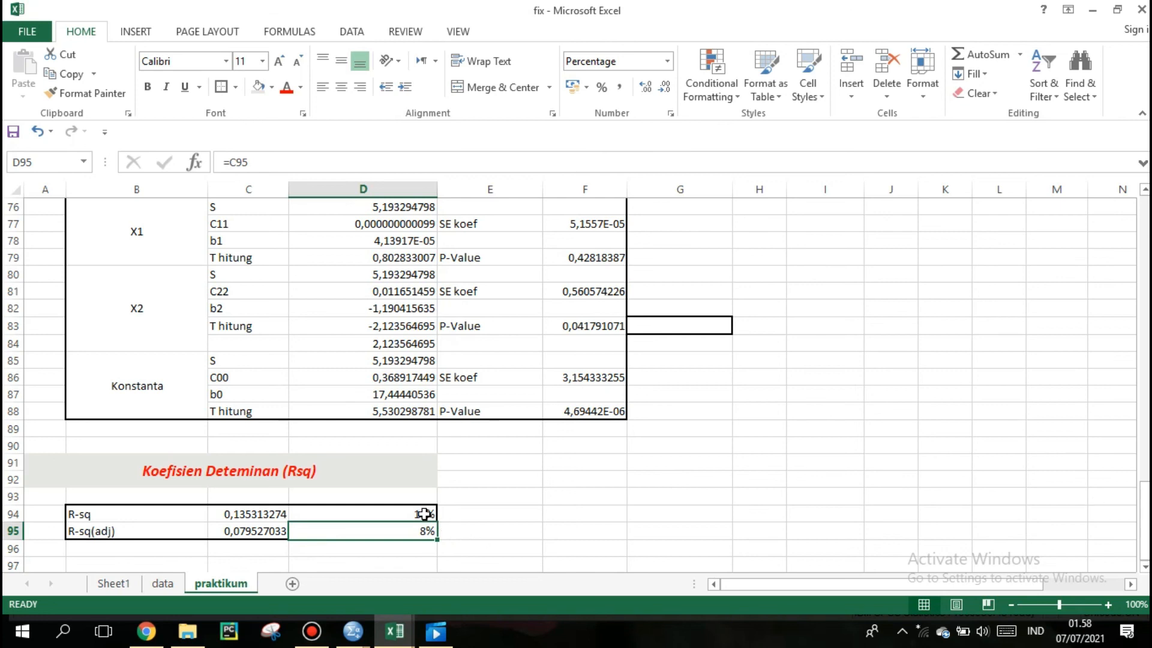
Step: Merge and center cells A98:D99 below the R-sq table for a new section heading
{"action": "left_click", "coordinate": [470, 524]}
{"action": "key", "text": "Down"}
{"action": "key", "text": "Down"}
{"action": "key", "text": "Down"}
{"action": "key", "text": "Down"}
{"action": "key", "text": "Down"}
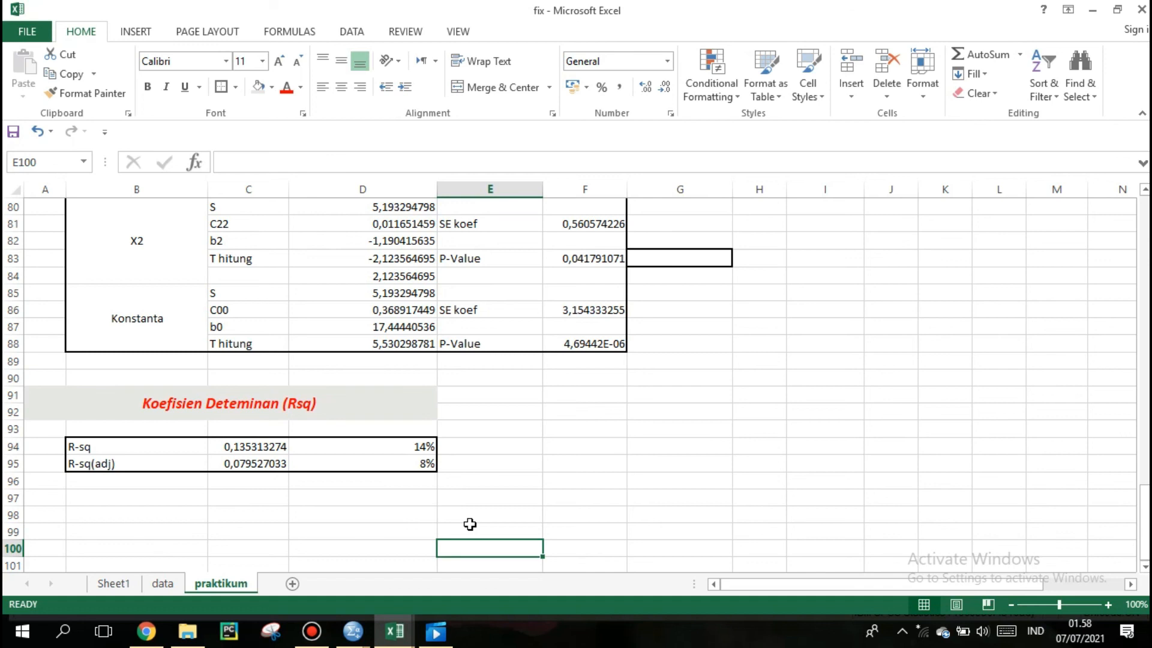
{"action": "left_click", "coordinate": [469, 525]}
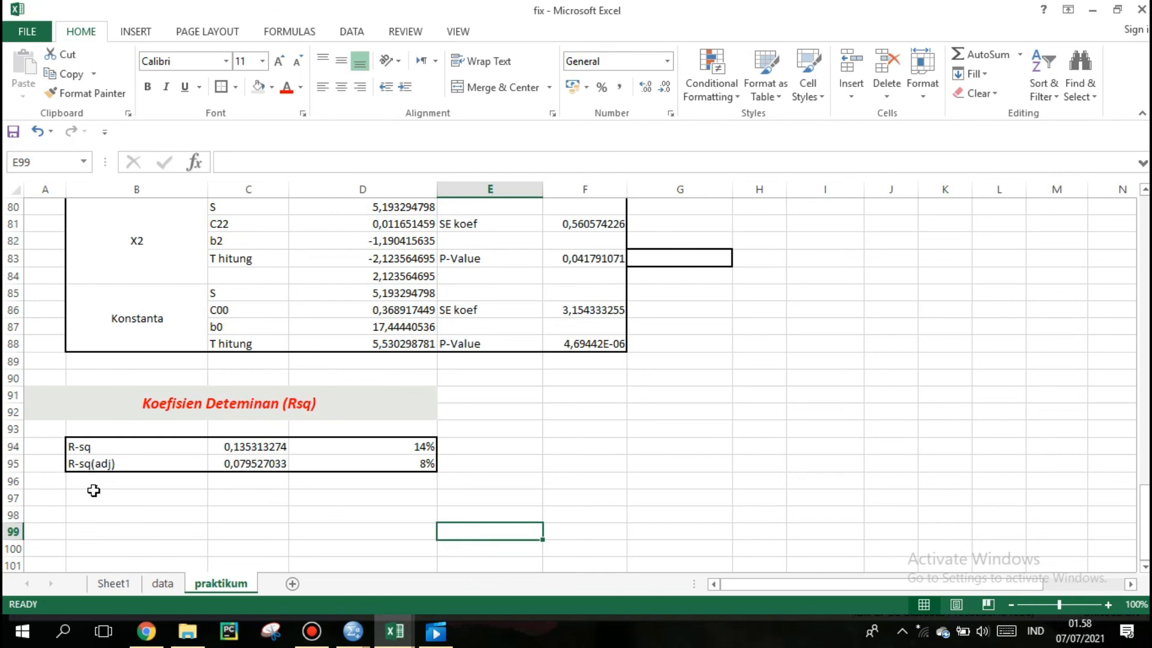
{"action": "left_click", "coordinate": [68, 514]}
{"action": "left_click_drag", "start_coordinate": [53, 517], "coordinate": [420, 535]}
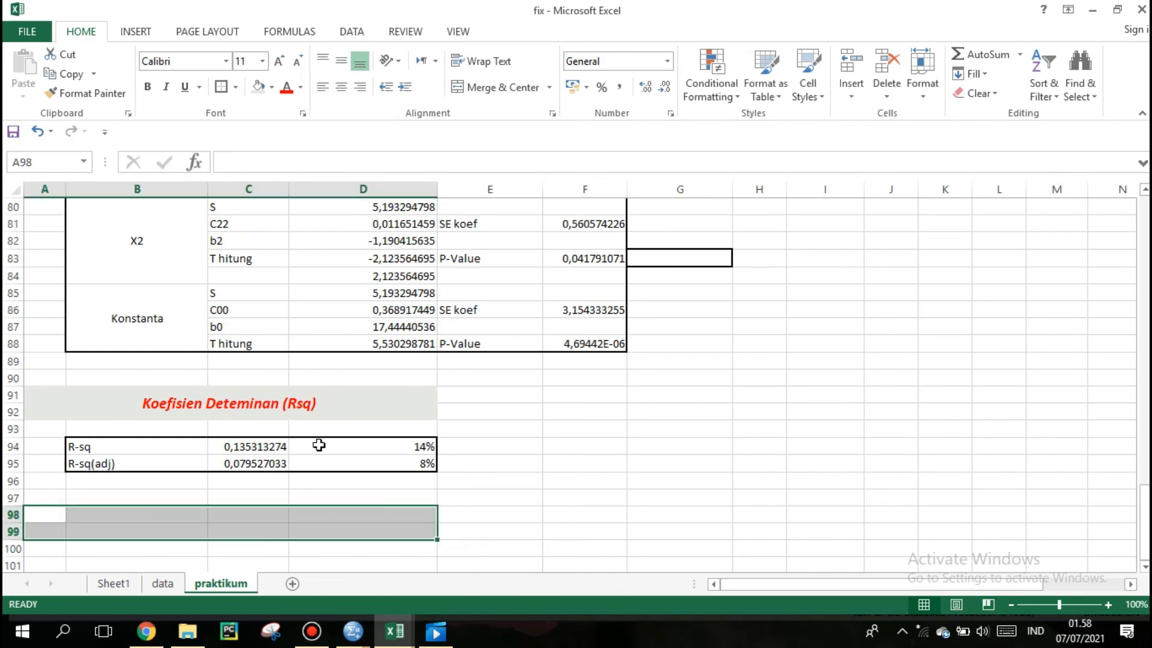
{"action": "left_click", "coordinate": [476, 90]}
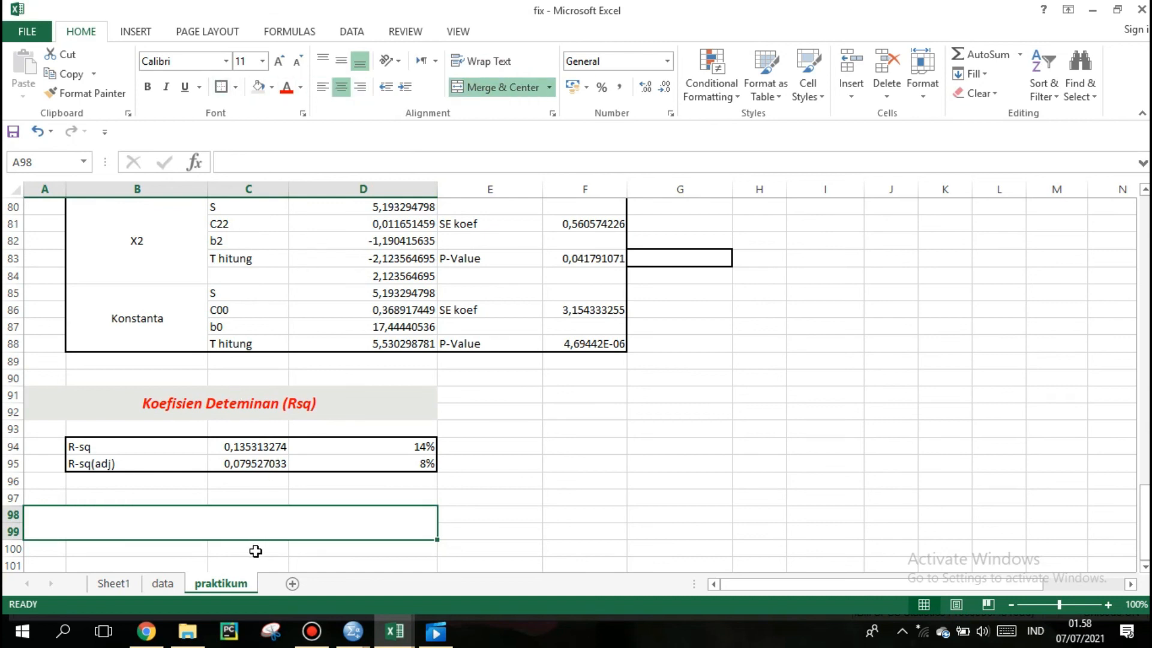
Step: Enter the heading "Uji Asumsu Multikolinieritas" in the merged cell A98
{"action": "type", "text": "Uji "}
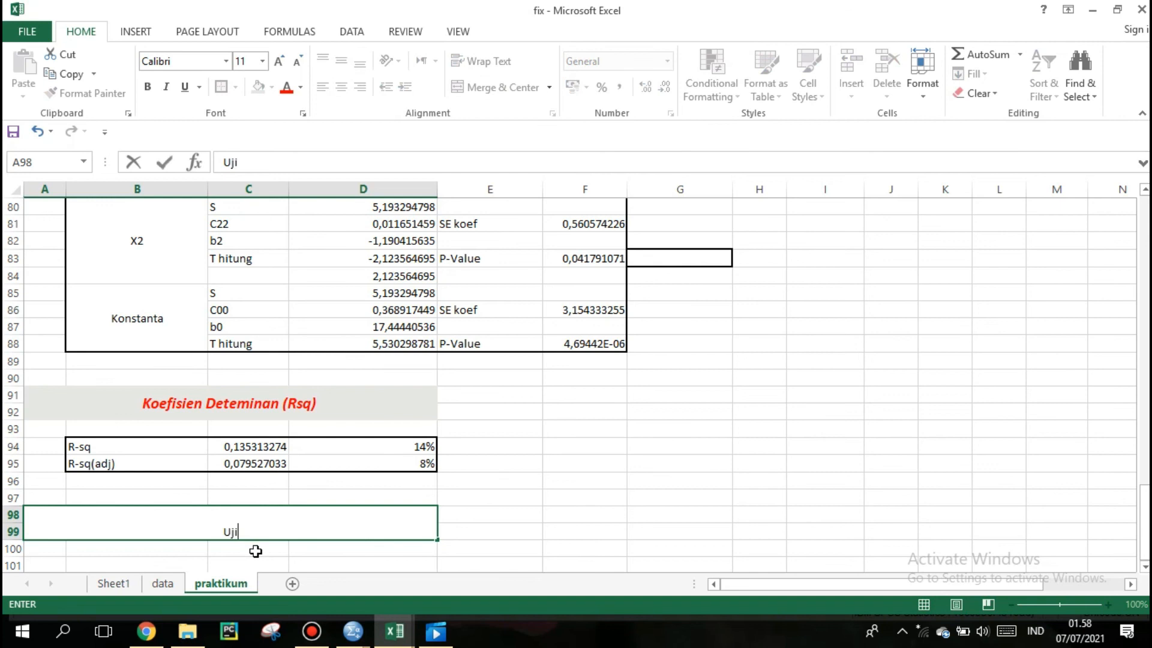
{"action": "type", "text": "Asumsu M"}
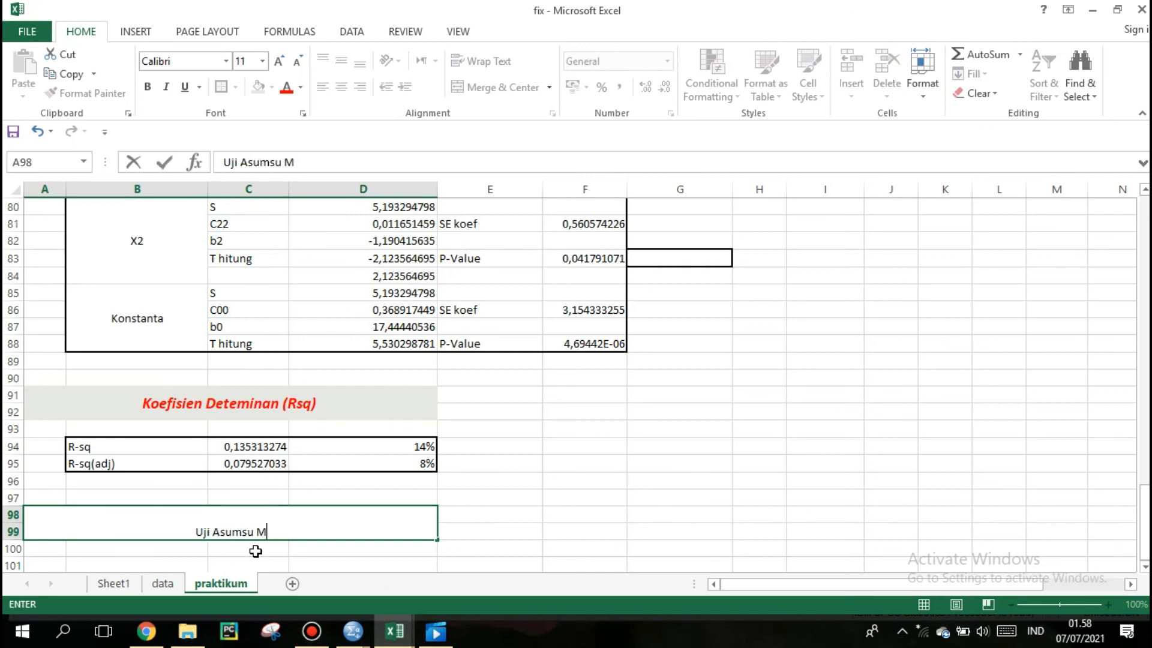
{"action": "type", "text": "u"}
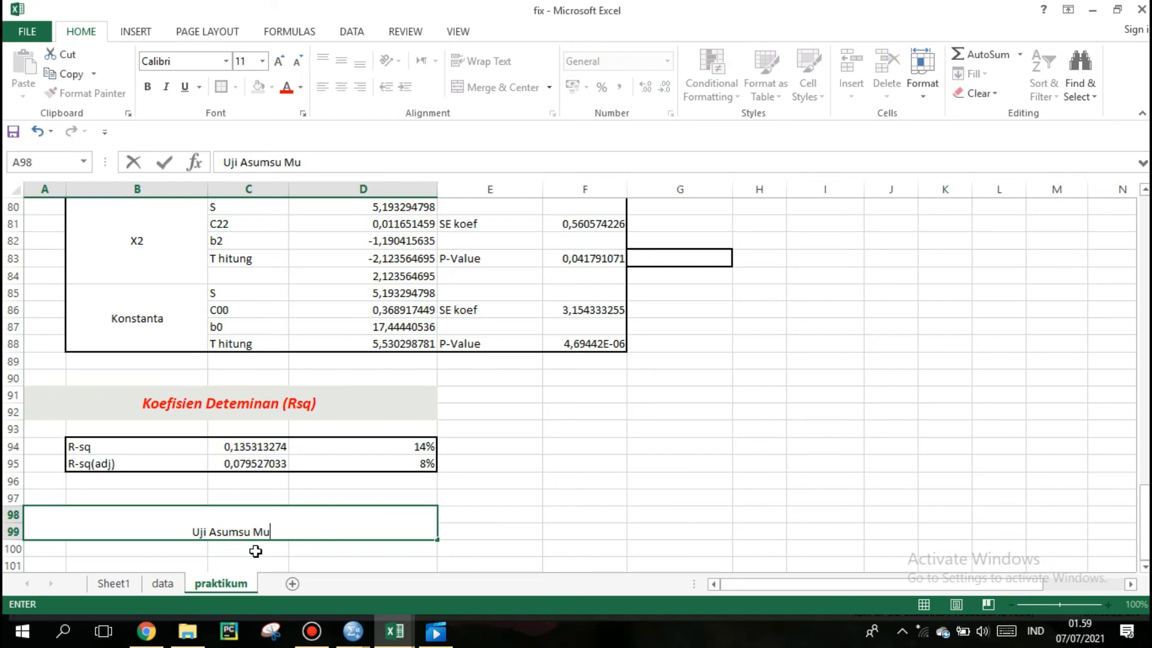
{"action": "type", "text": "ltiko"}
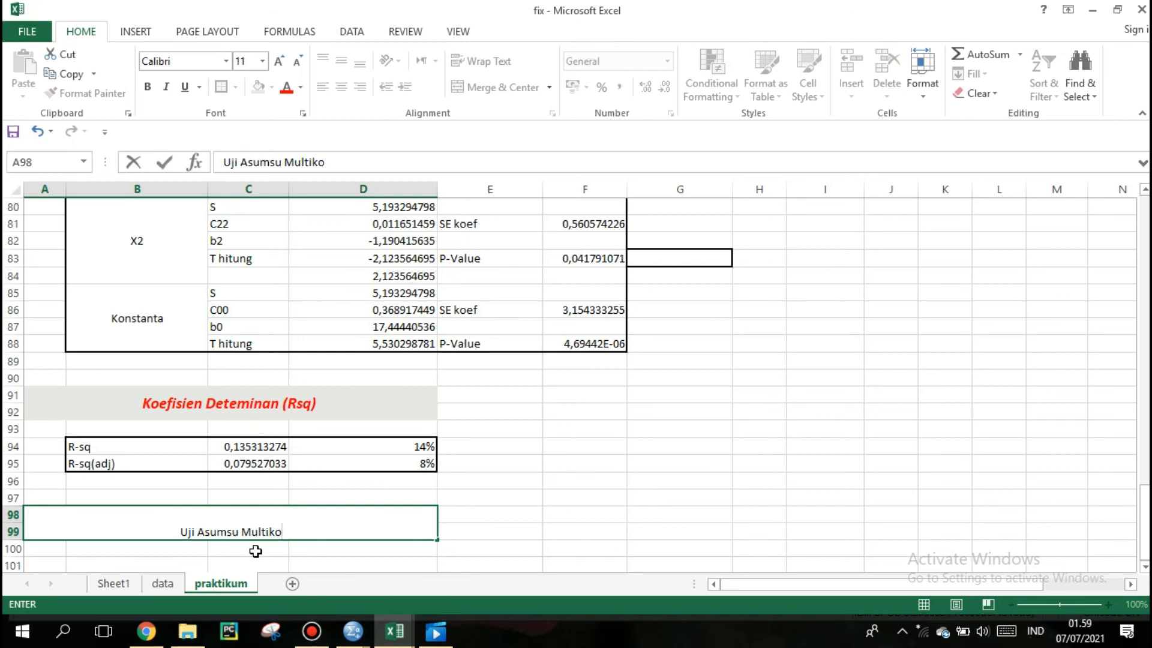
{"action": "type", "text": "lin"}
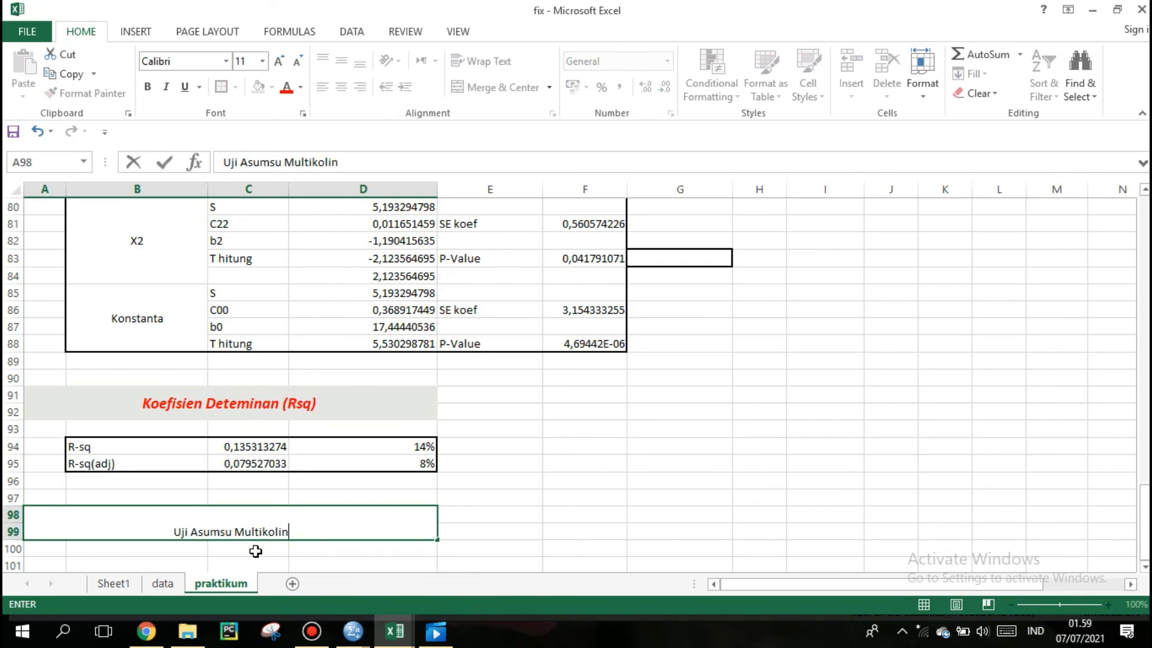
{"action": "type", "text": "ieritas"}
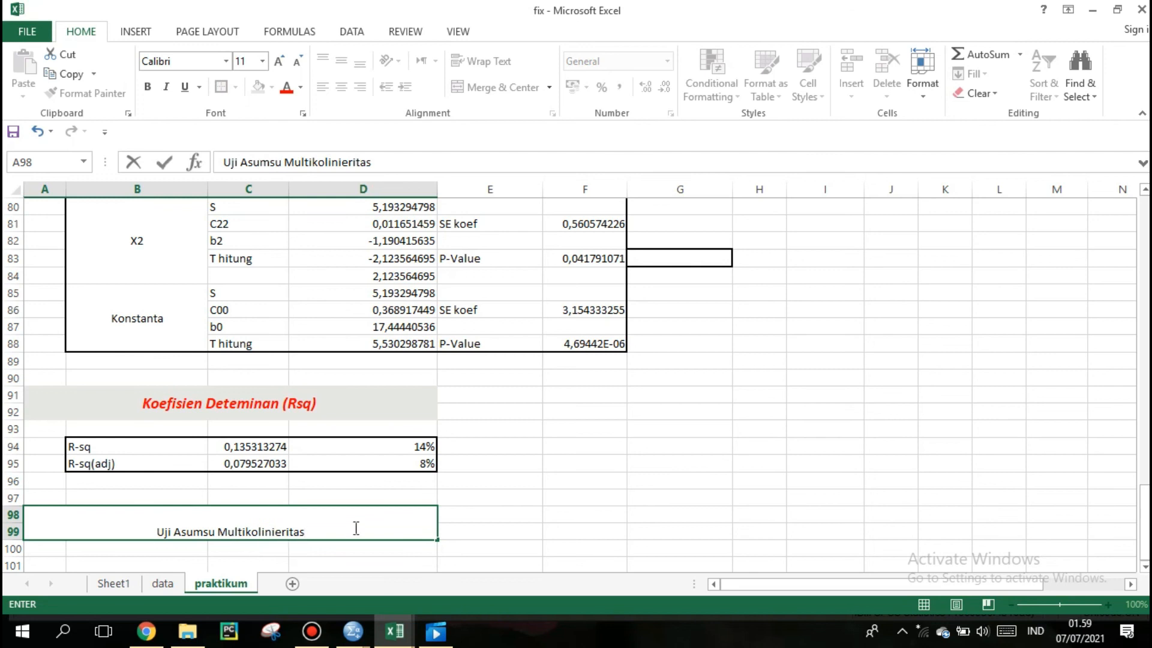
{"action": "key", "text": "Tab"}
{"action": "left_click", "coordinate": [397, 517]}
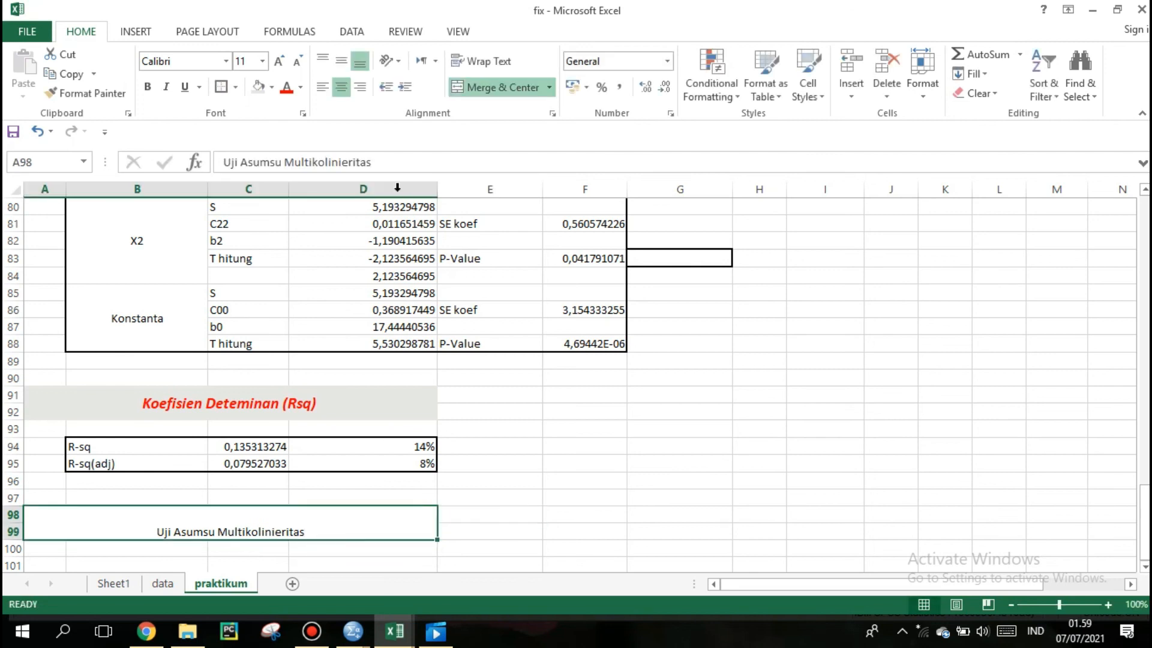
Step: Format the A98 heading with middle alignment, size 14, bold, italic, red font and light grey fill
{"action": "left_click", "coordinate": [342, 65]}
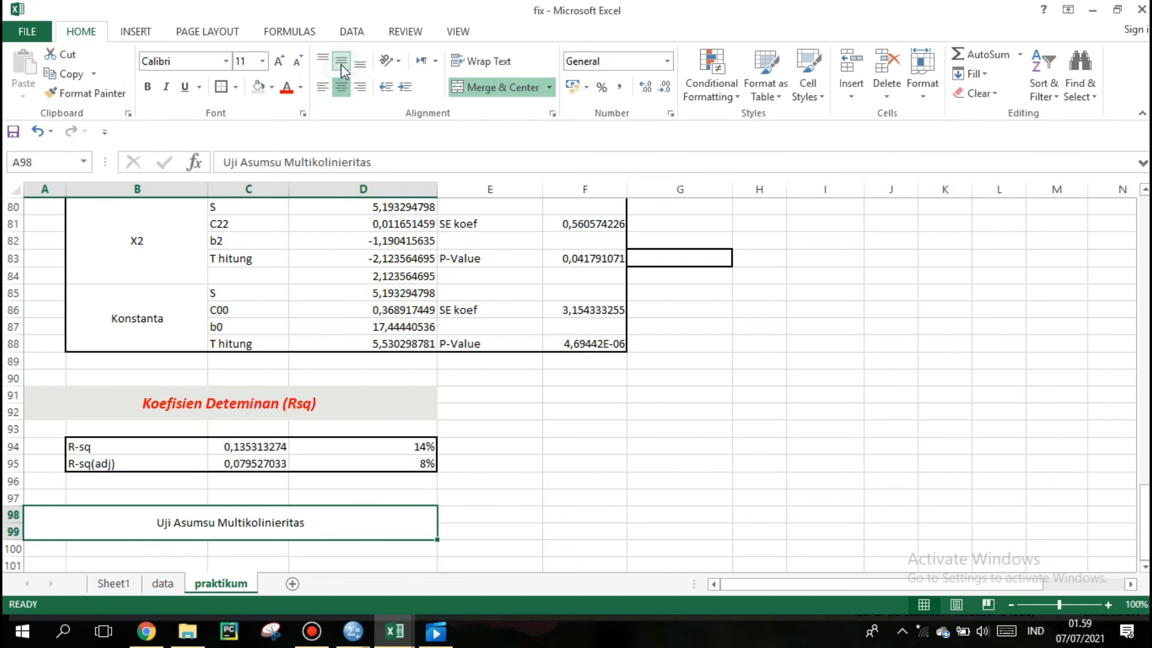
{"action": "left_click", "coordinate": [278, 61]}
{"action": "left_click", "coordinate": [279, 61]}
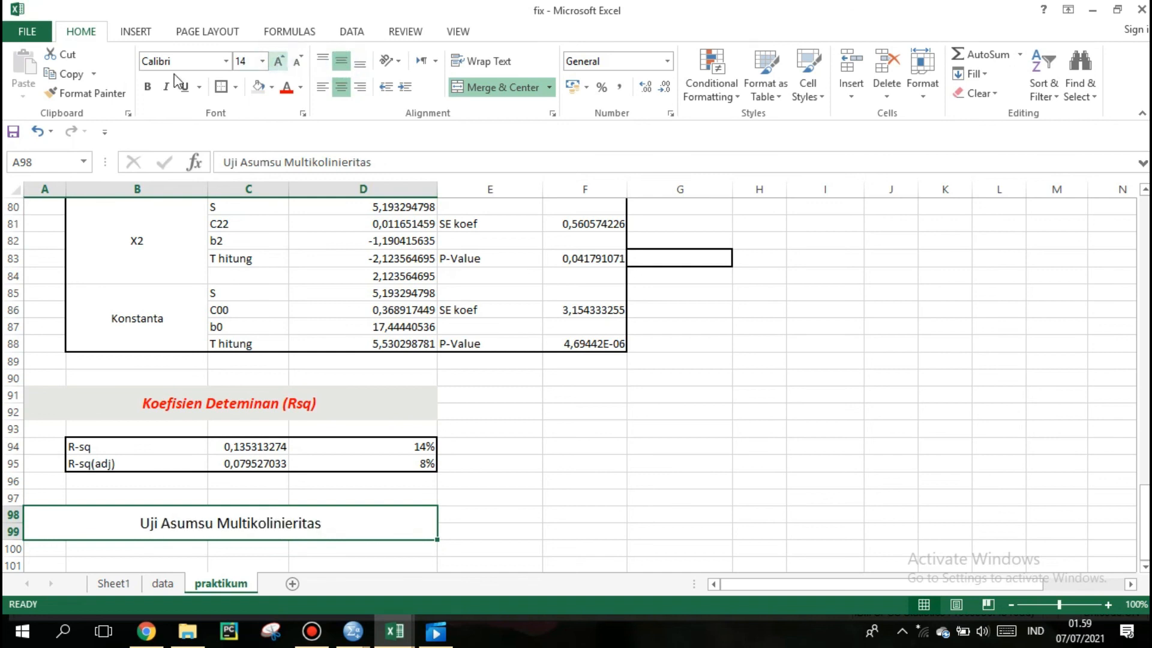
{"action": "left_click", "coordinate": [147, 87]}
{"action": "left_click", "coordinate": [164, 85]}
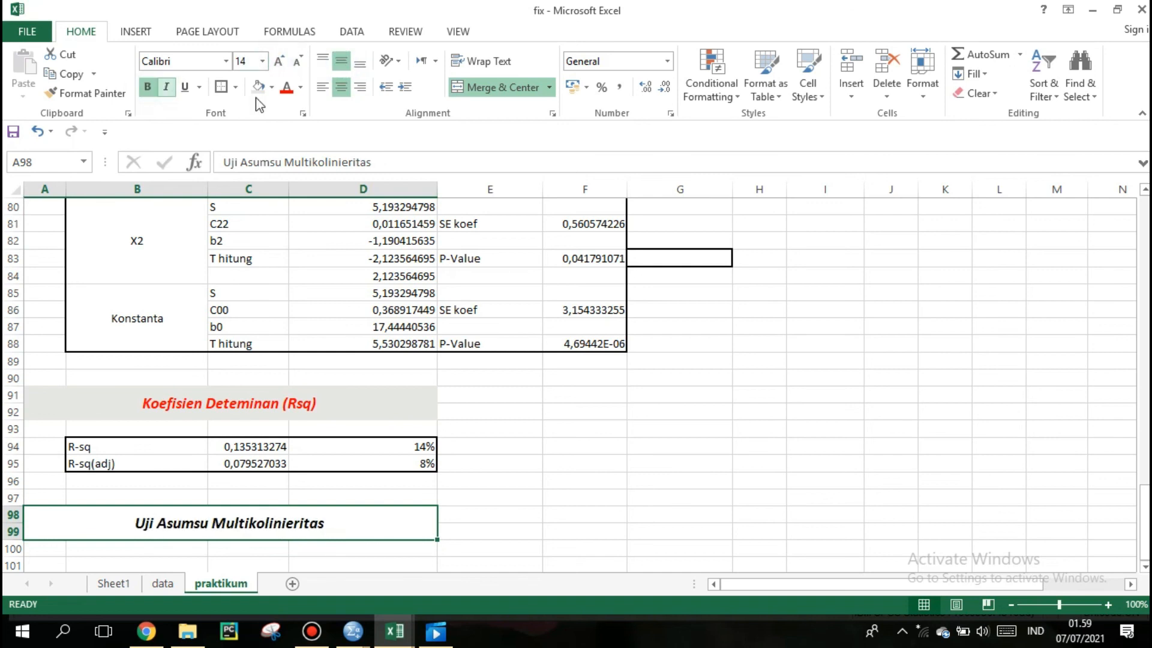
{"action": "left_click", "coordinate": [287, 86]}
{"action": "left_click", "coordinate": [256, 87]}
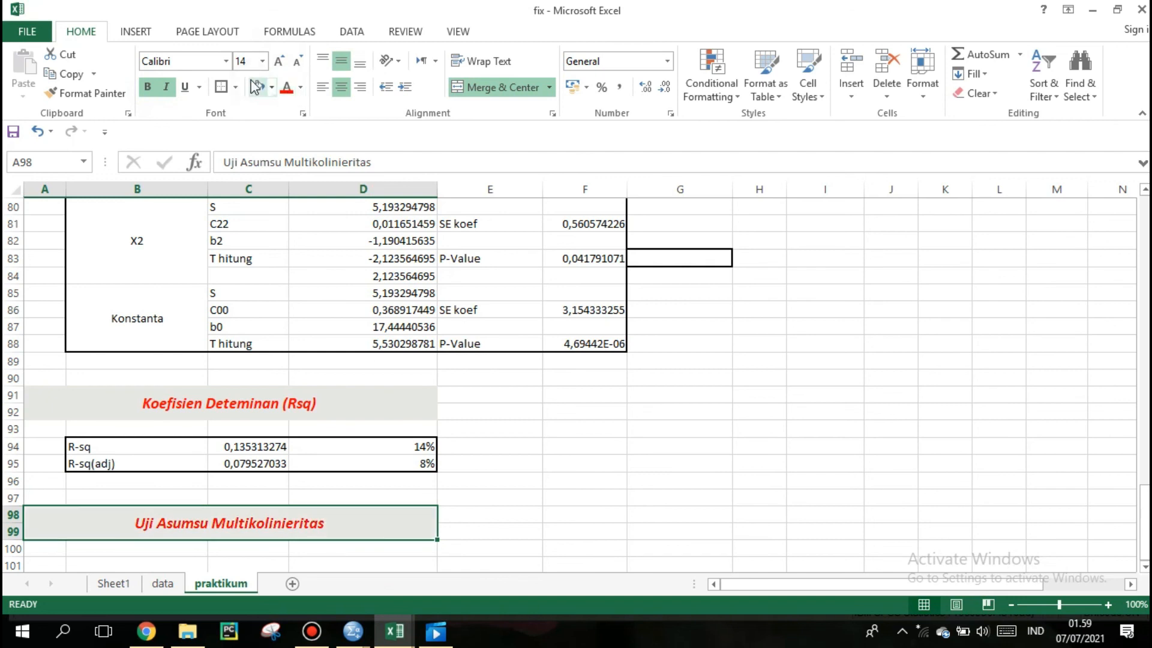
Step: Apply a thick outside border to cells B101:C102 below the multicollinearity heading
{"action": "left_click", "coordinate": [425, 548]}
{"action": "key", "text": "Down"}
{"action": "key", "text": "Down"}
{"action": "key", "text": "Down"}
{"action": "key", "text": "Down"}
{"action": "key", "text": "Down"}
{"action": "key", "text": "Down"}
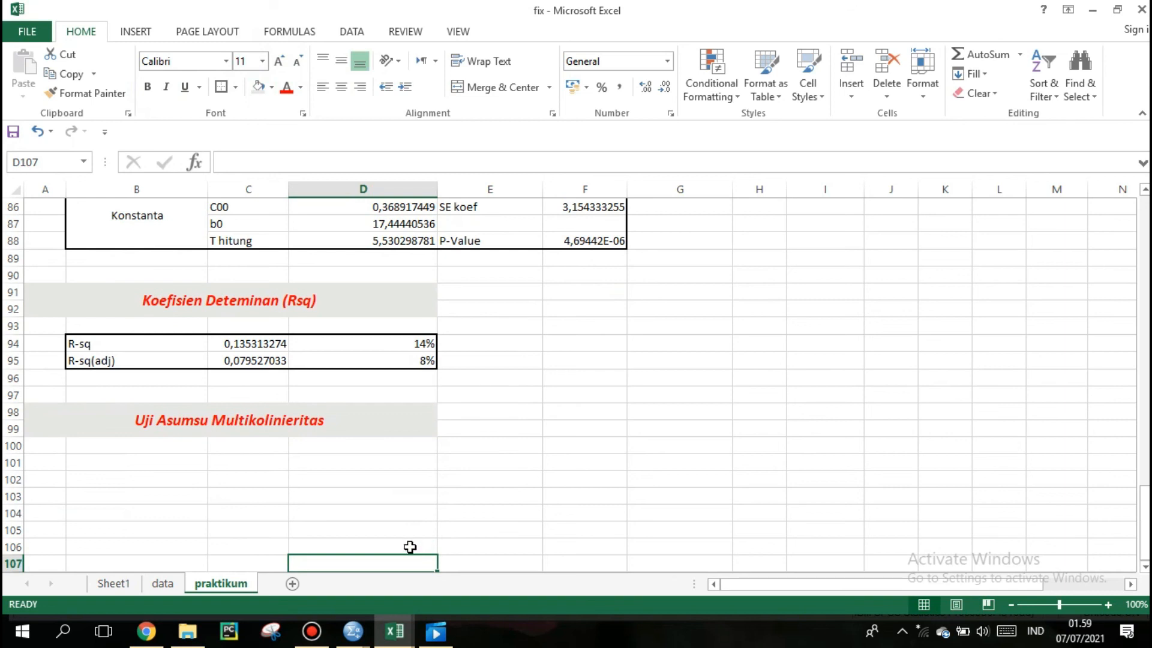
{"action": "left_click", "coordinate": [185, 484]}
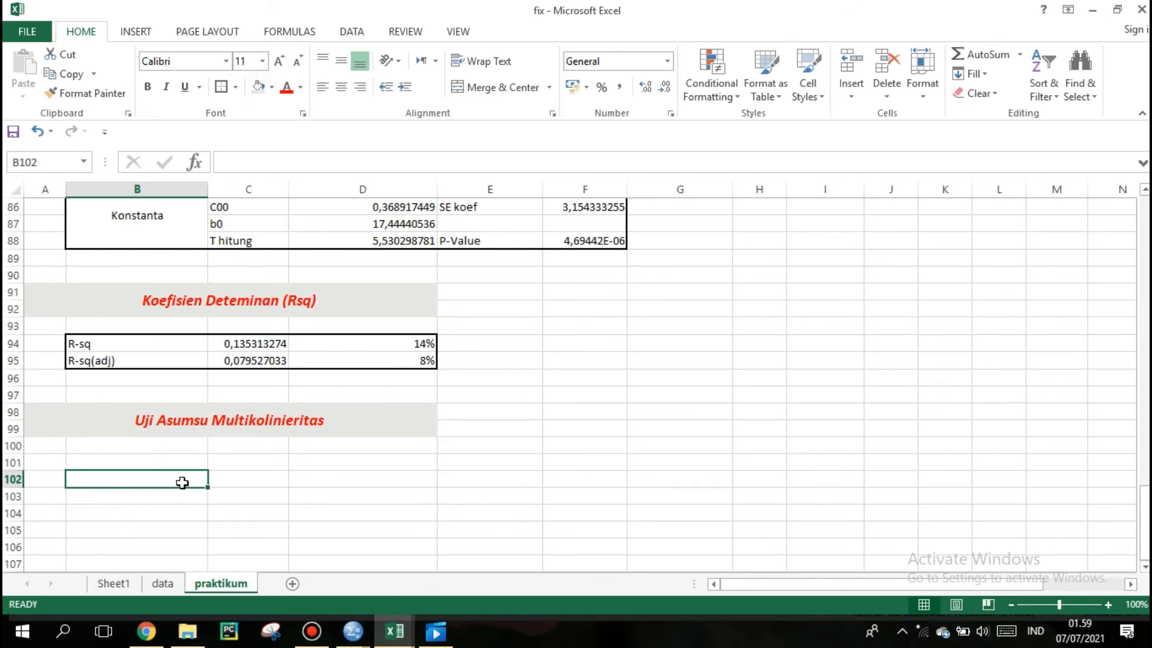
{"action": "left_click_drag", "start_coordinate": [175, 463], "coordinate": [227, 480]}
{"action": "left_click", "coordinate": [246, 464]}
{"action": "left_click", "coordinate": [195, 467]}
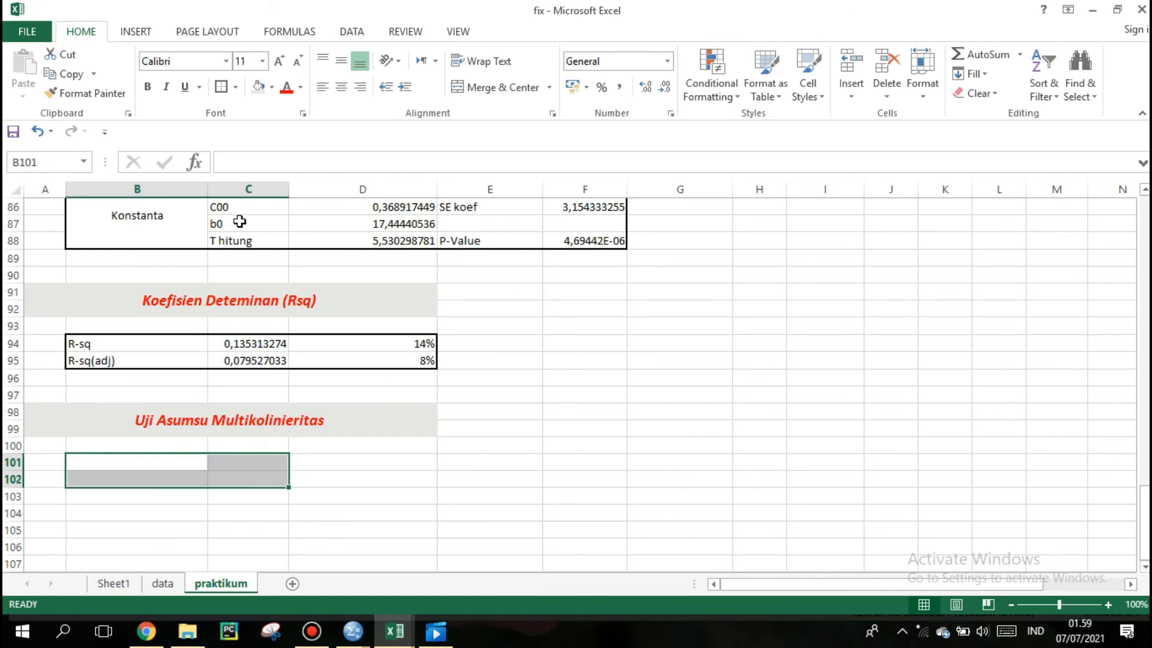
Step: Label cell C101 "VIF X1" and cell C102 "VIF X2"
{"action": "left_click", "coordinate": [227, 460]}
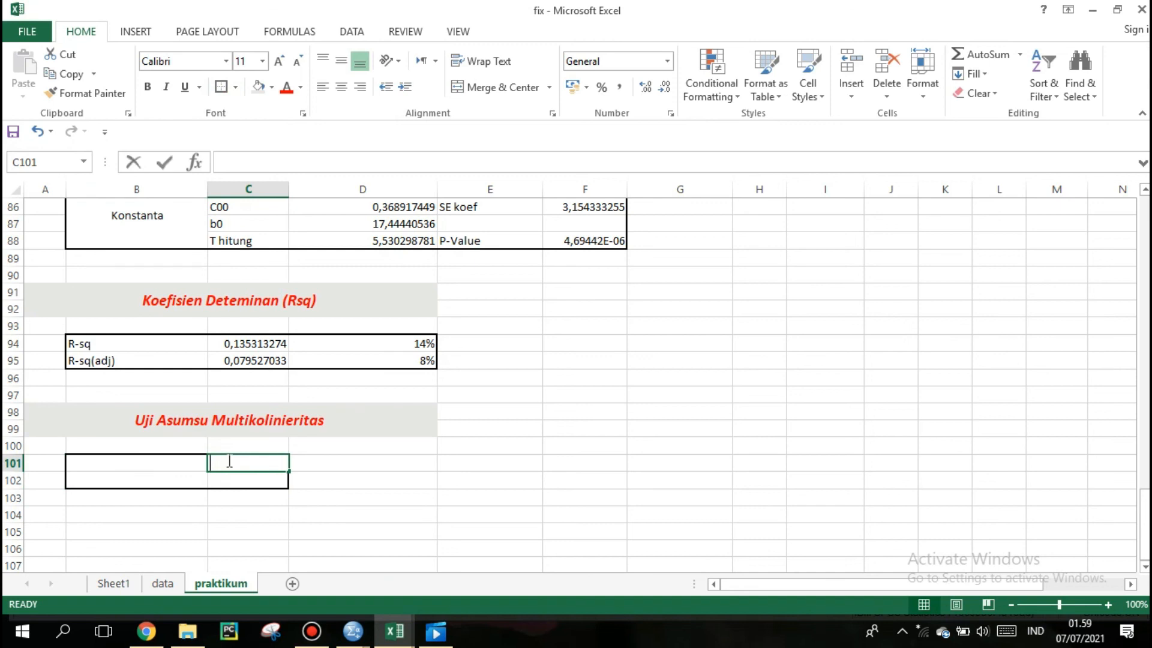
{"action": "type", "text": "v"}
{"action": "key", "text": "BackSpace"}
{"action": "type", "text": "VIF"}
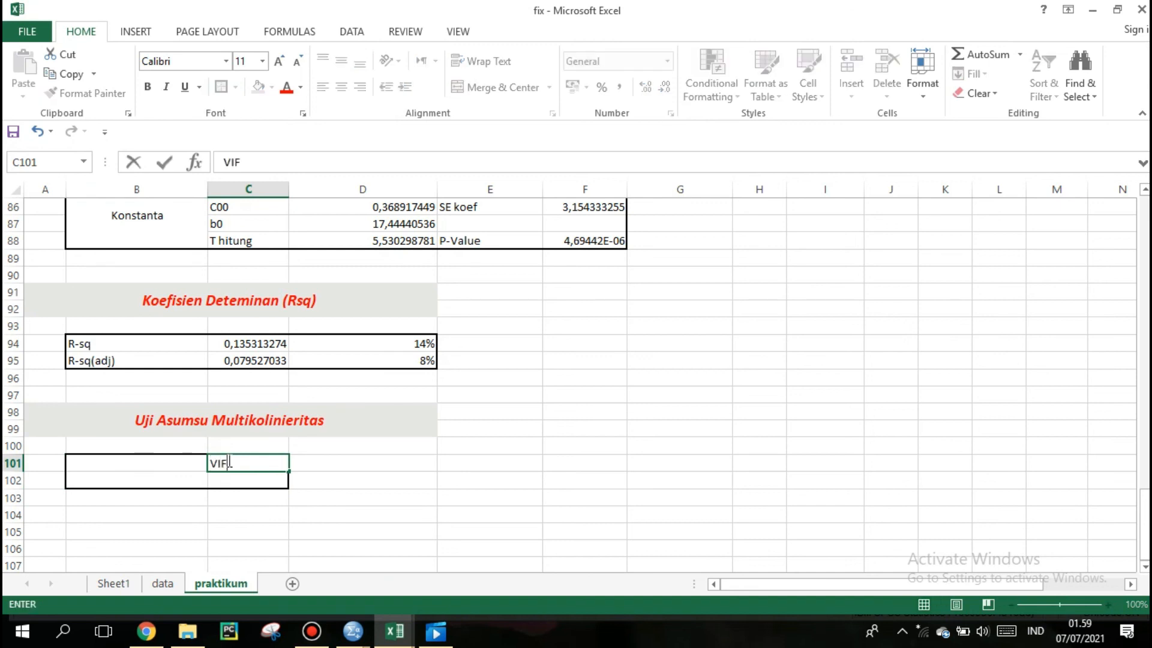
{"action": "type", "text": " X1"}
{"action": "key", "text": "Return"}
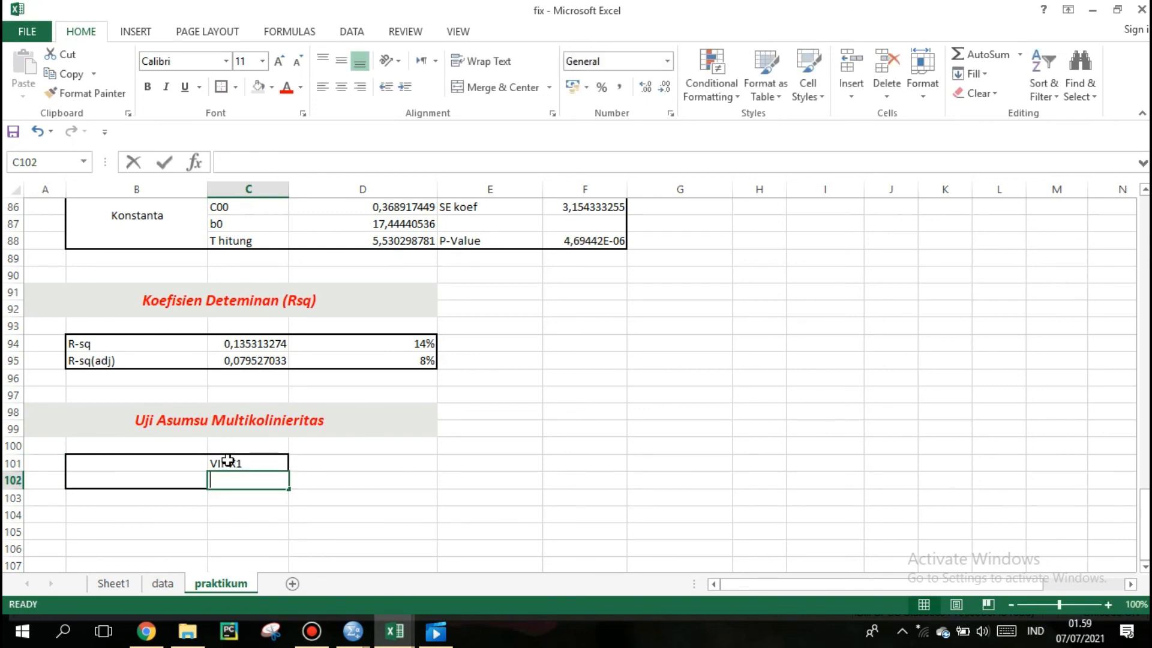
{"action": "type", "text": "VIF "}
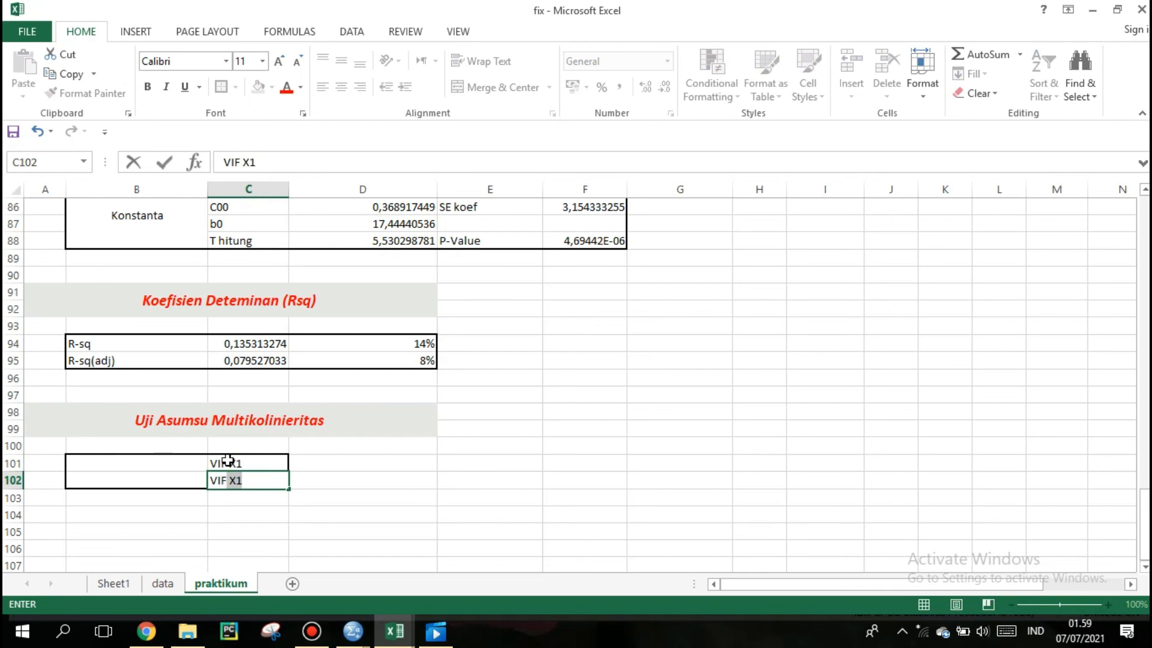
{"action": "type", "text": "X2"}
{"action": "left_click", "coordinate": [354, 532]}
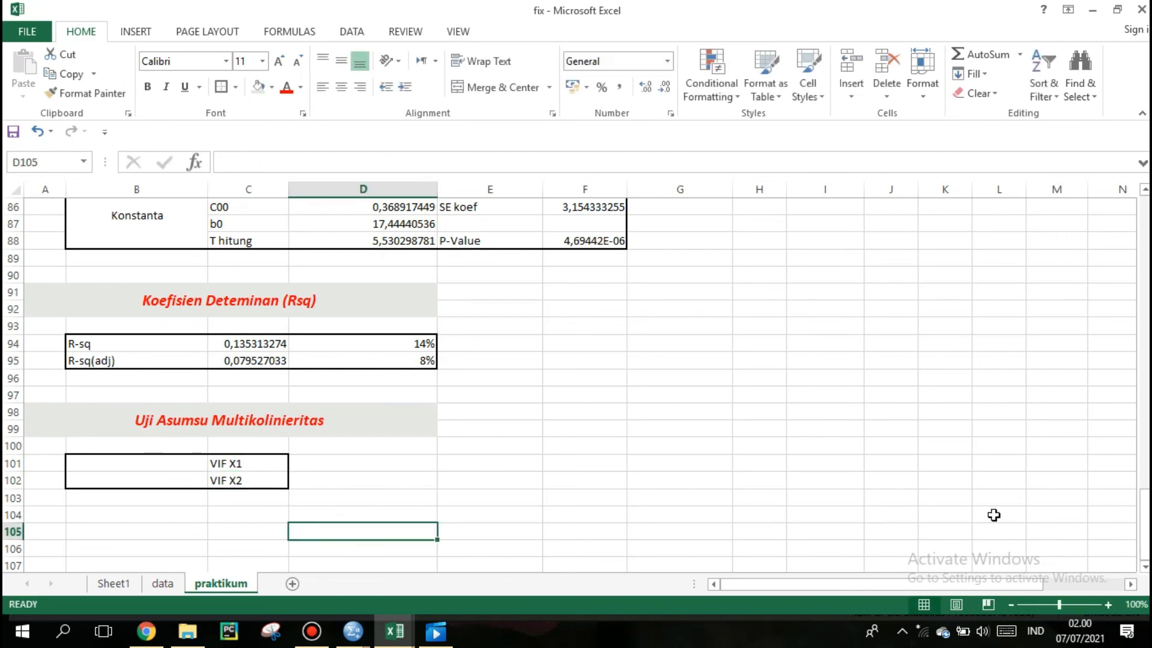
Step: Switch to the SPSS Data Editor showing the Untitled2 dataset and maximize its window
{"action": "key", "text": "Down"}
{"action": "key", "text": "Down"}
{"action": "key", "text": "Down"}
{"action": "key", "text": "Down"}
{"action": "key", "text": "Down"}
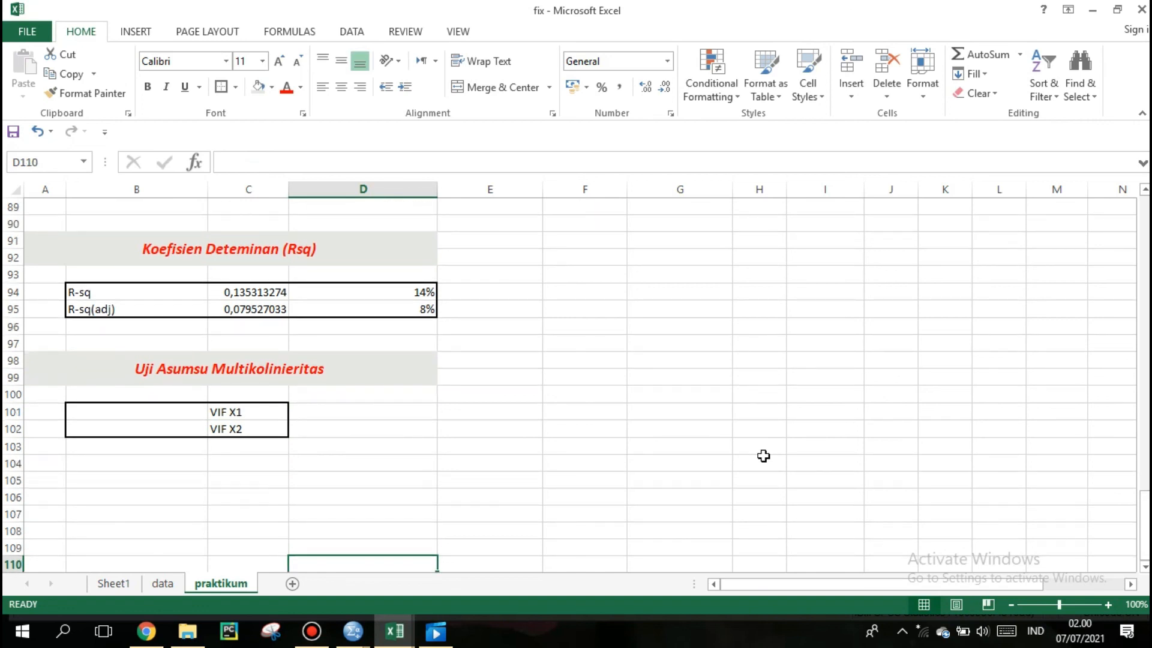
{"action": "mouse_move", "coordinate": [360, 629]}
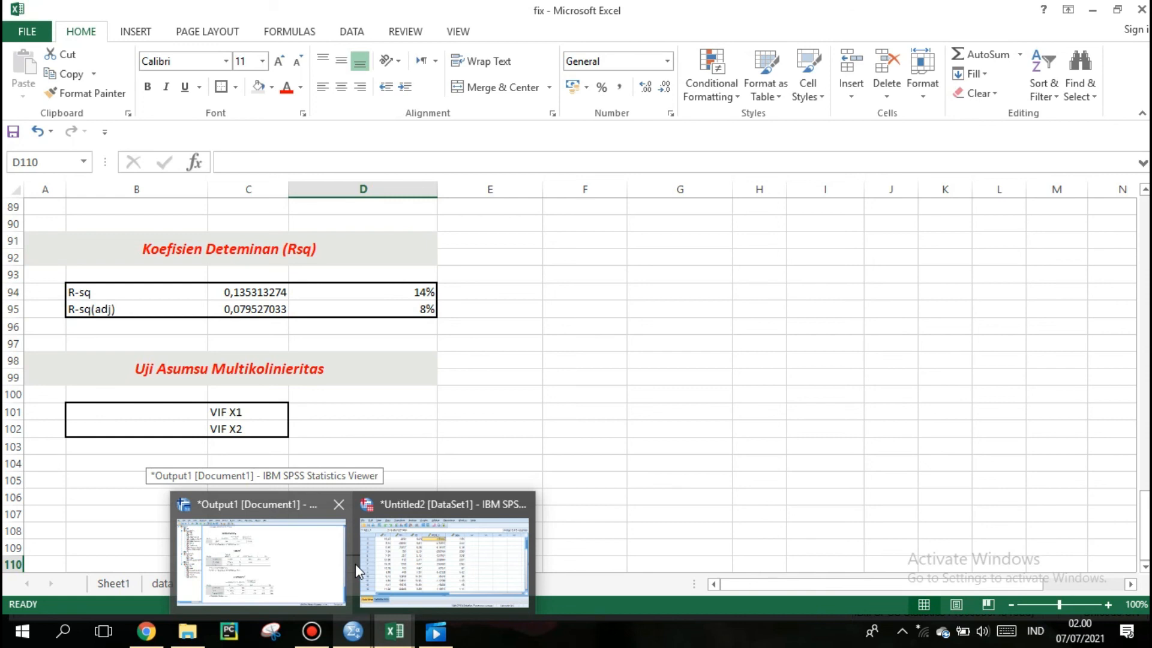
{"action": "left_click", "coordinate": [388, 547]}
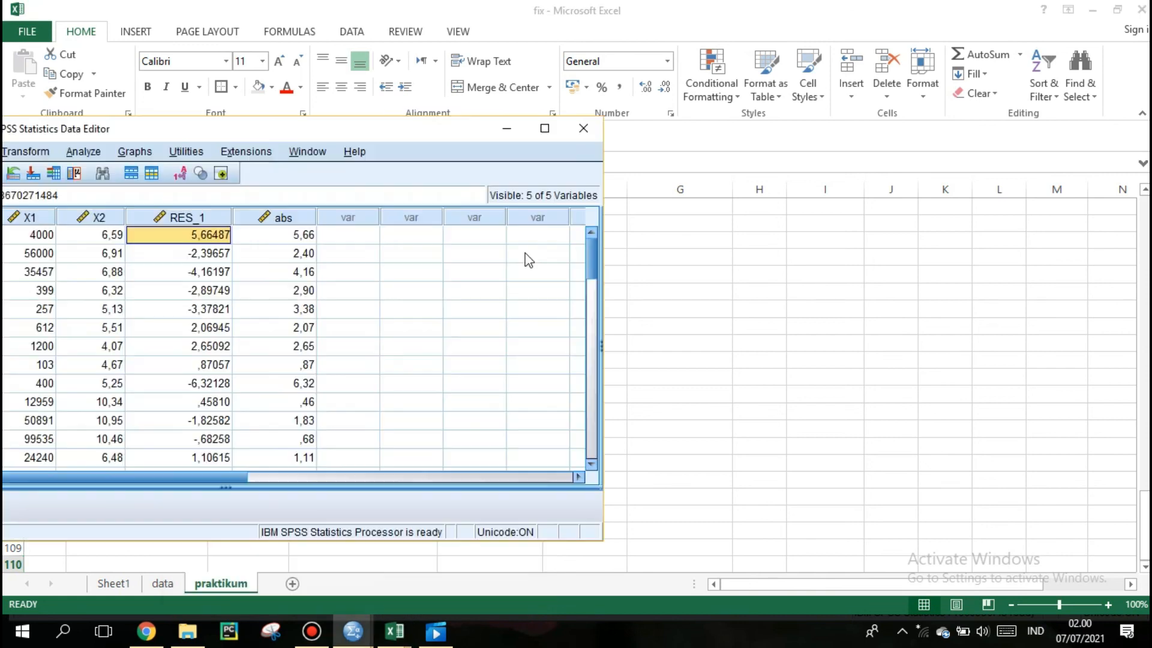
{"action": "left_click", "coordinate": [548, 130]}
{"action": "left_click", "coordinate": [559, 176]}
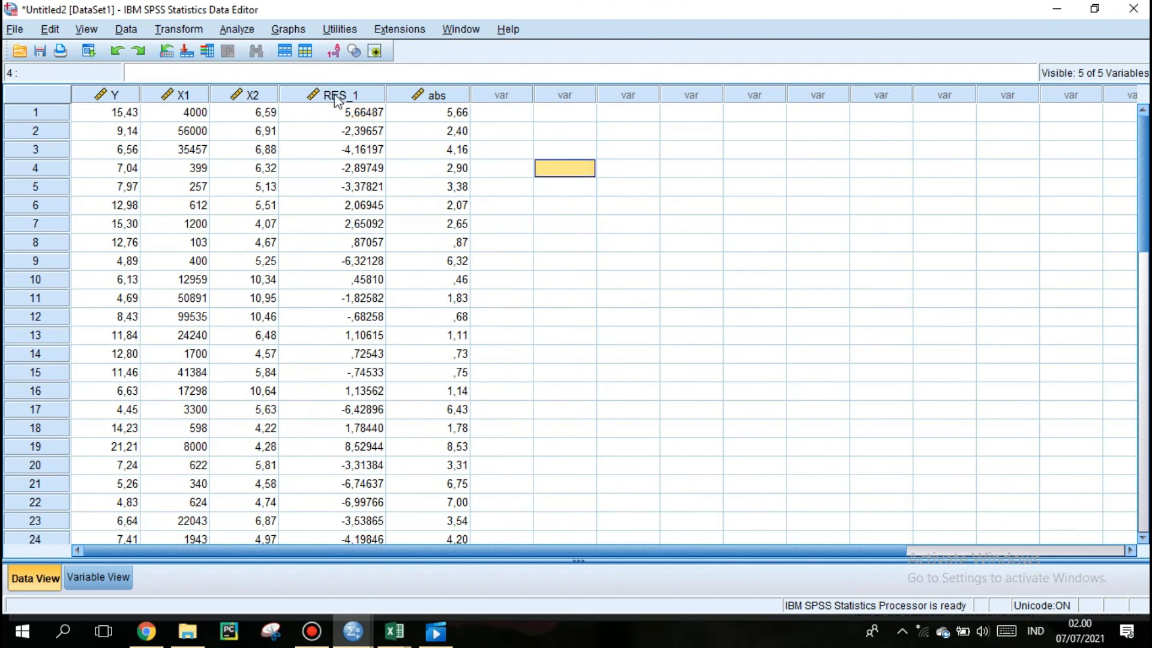
{"action": "mouse_move", "coordinate": [336, 100]}
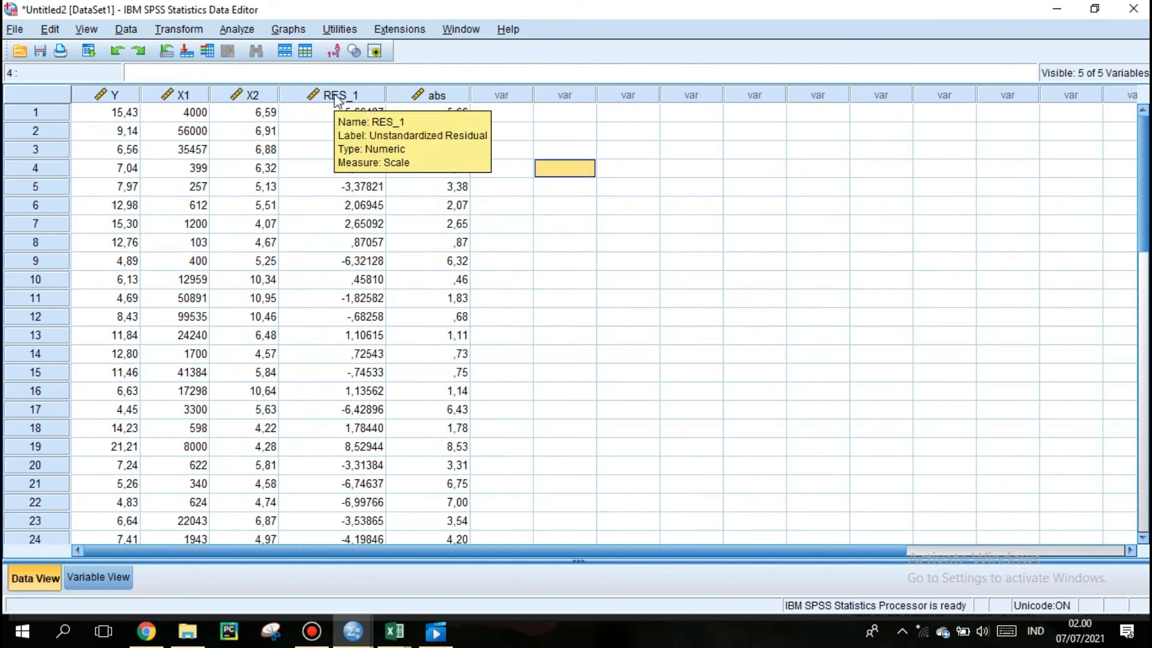
Step: Run a bivariate correlation on PHK [X1] and Pengangguran [X2] with Pearson coefficients and a two-tailed significance test
{"action": "left_click", "coordinate": [227, 30]}
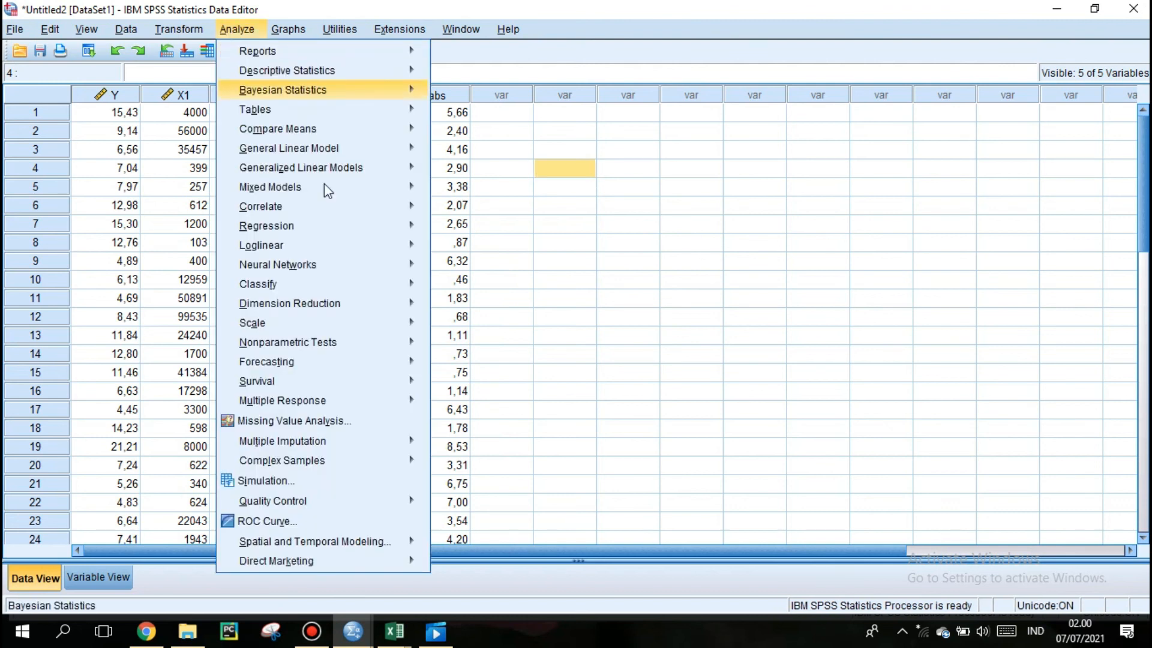
{"action": "mouse_move", "coordinate": [414, 207]}
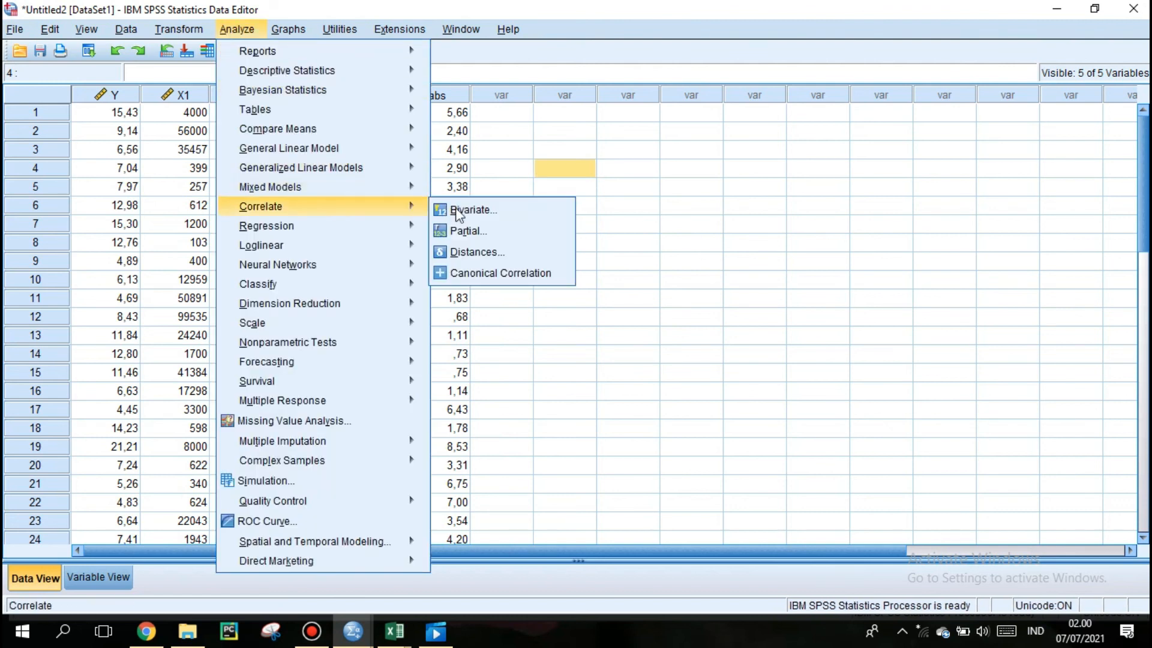
{"action": "left_click", "coordinate": [514, 211]}
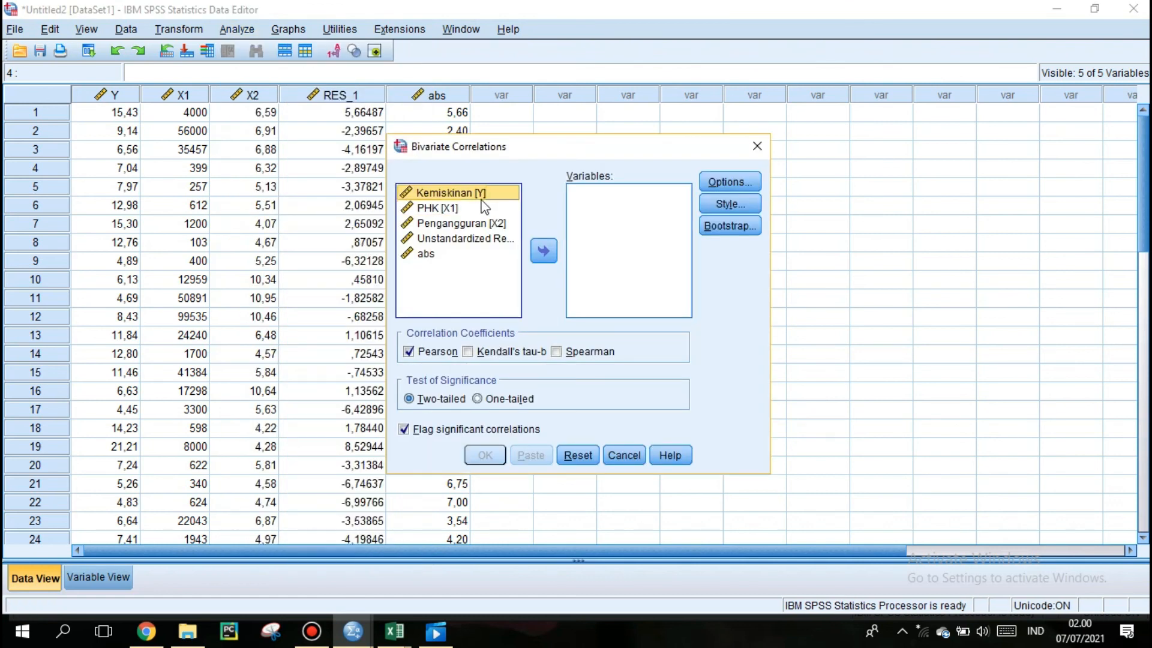
{"action": "left_click", "coordinate": [468, 208]}
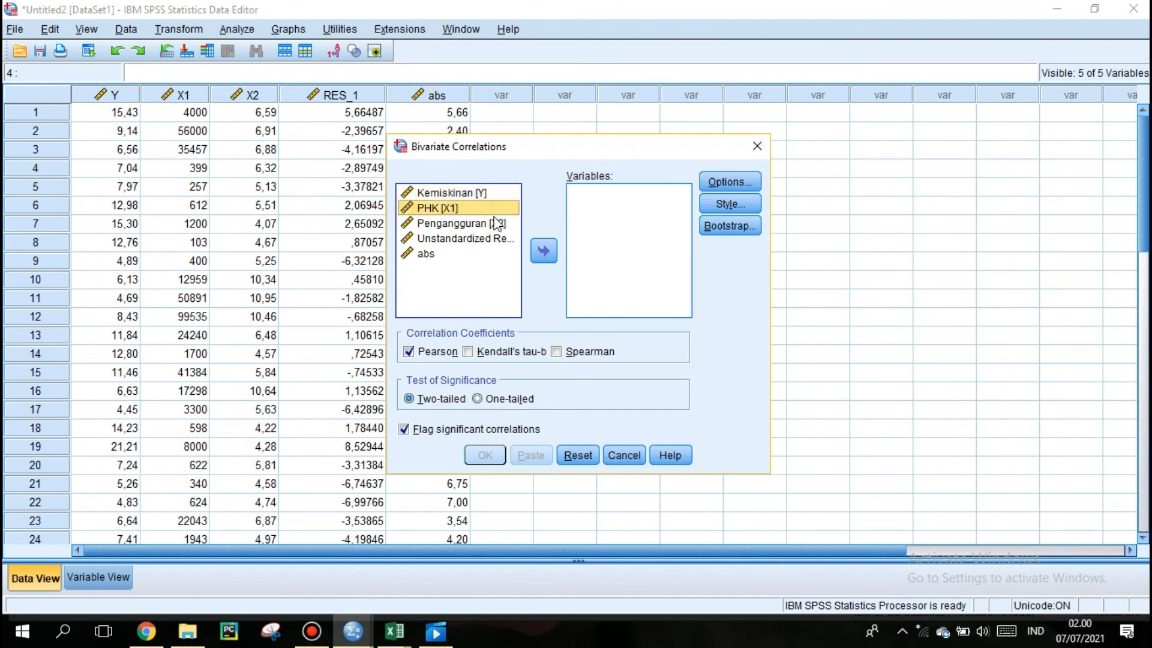
{"action": "left_click", "coordinate": [543, 251]}
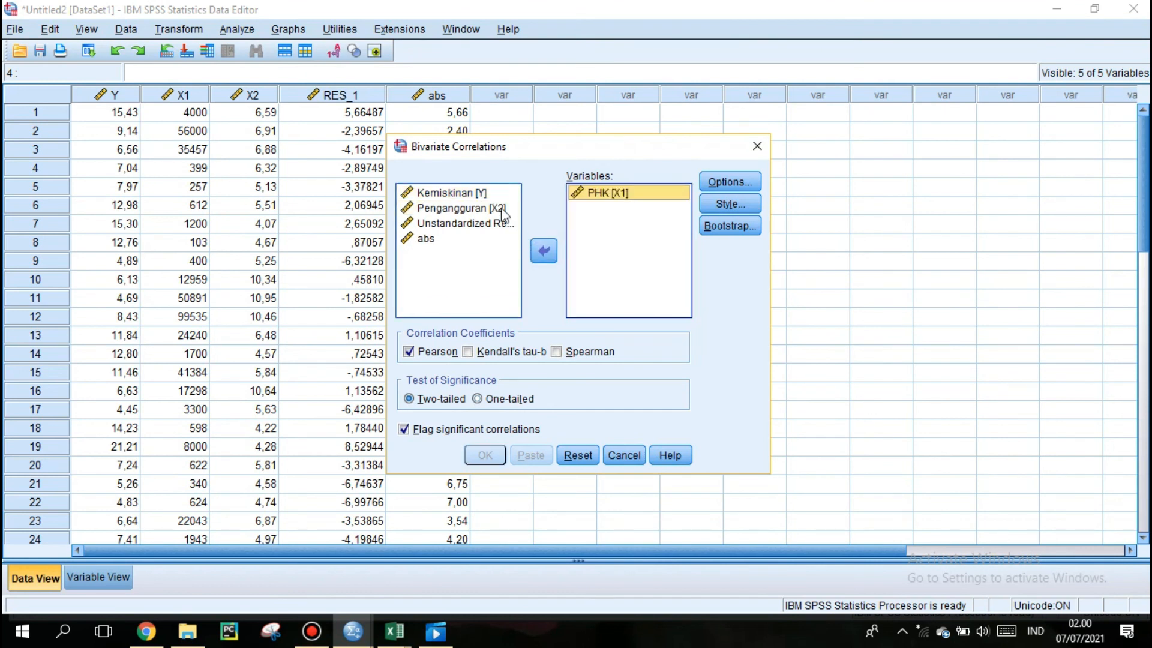
{"action": "left_click", "coordinate": [474, 208]}
{"action": "left_click", "coordinate": [544, 252]}
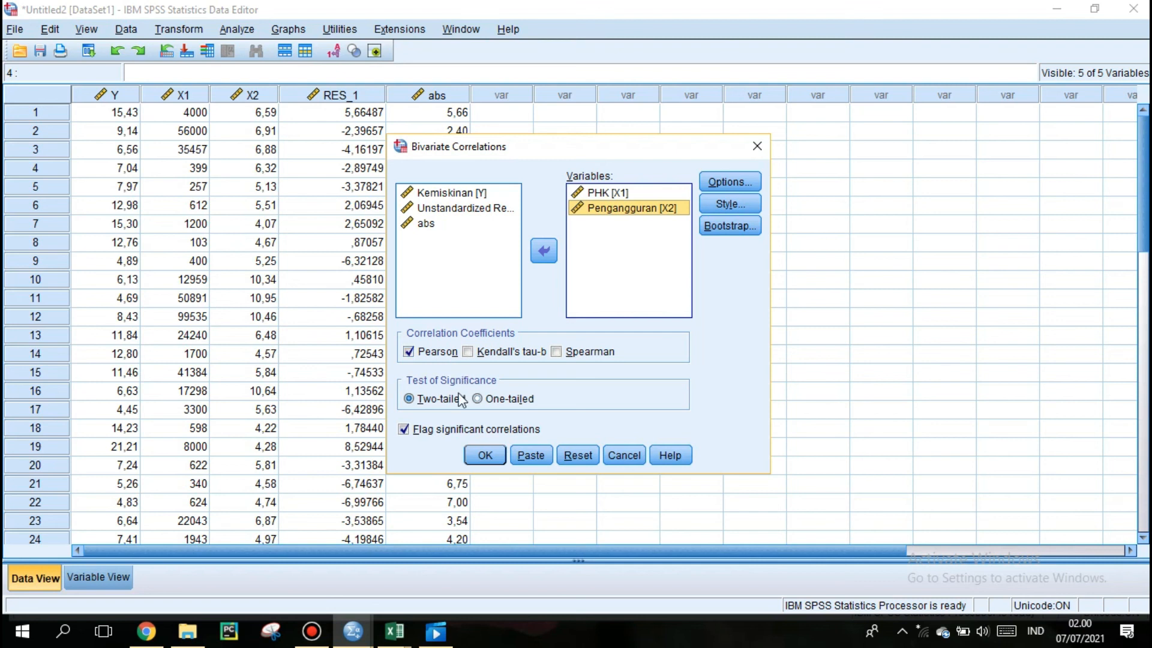
{"action": "left_click", "coordinate": [474, 459]}
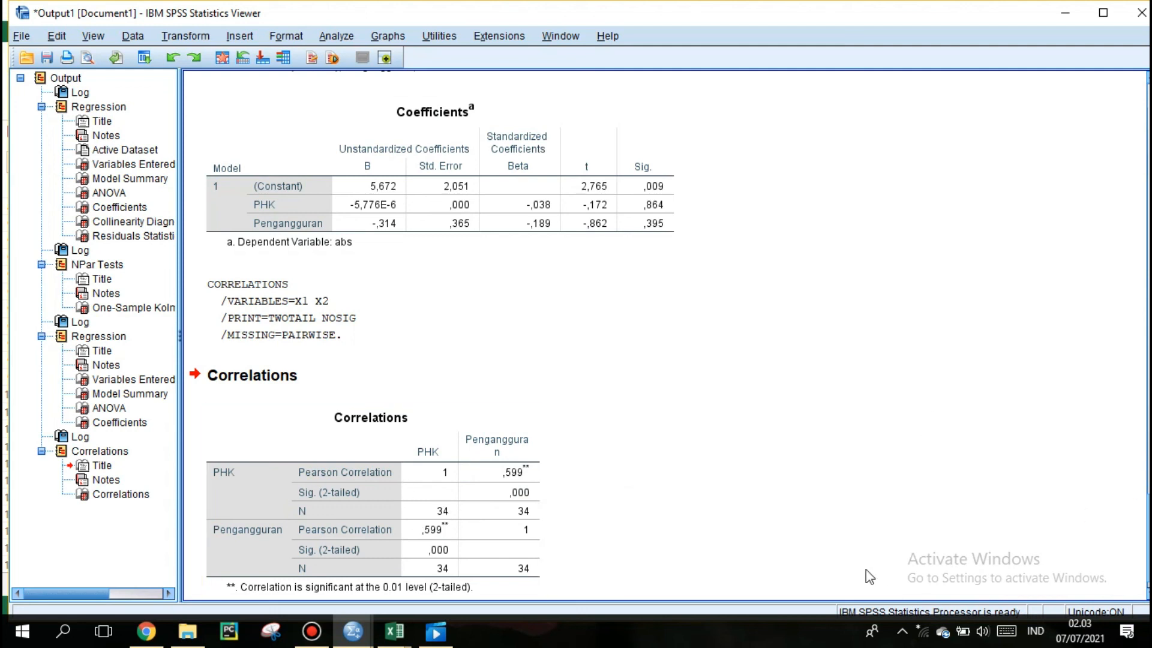
Step: Check the PHK–Pengangguran Pearson coefficient in the Correlations table and switch to the fix workbook in Excel
{"action": "left_click", "coordinate": [445, 533]}
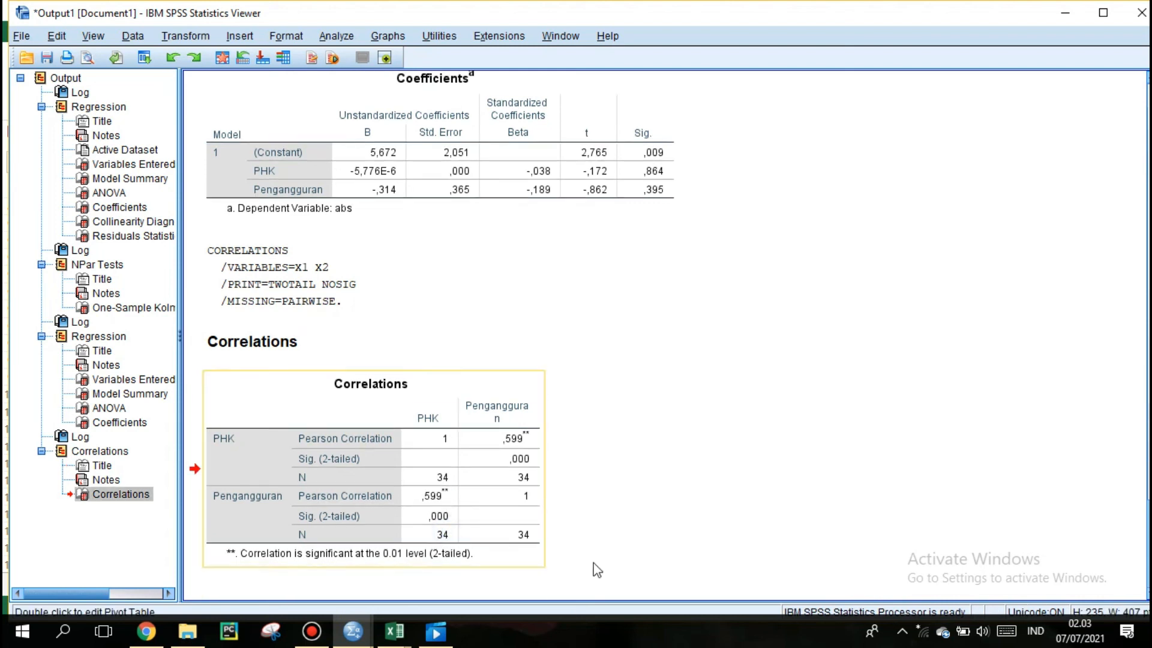
{"action": "mouse_move", "coordinate": [394, 631]}
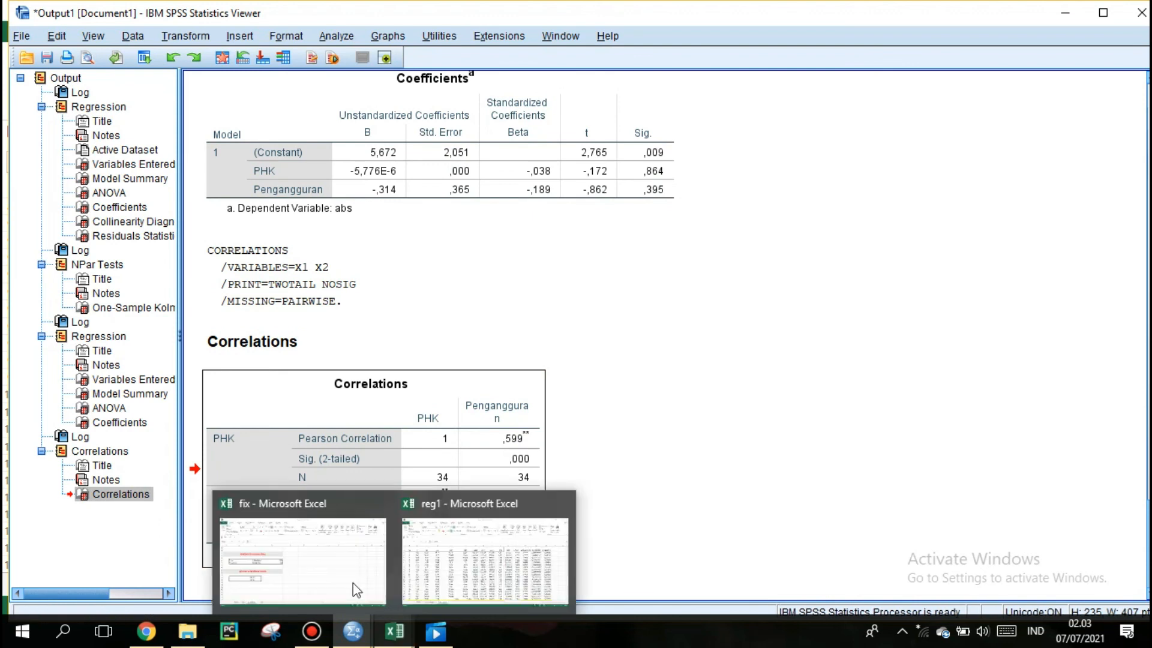
{"action": "left_click", "coordinate": [354, 587]}
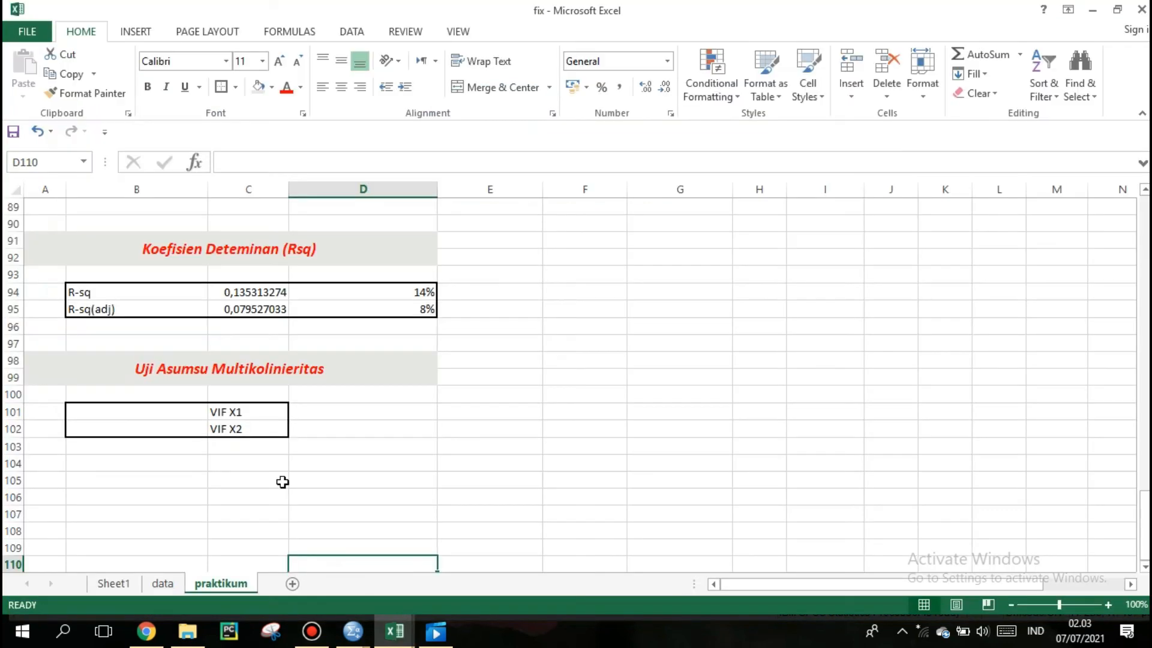
Step: Enter the VIF X1 formula =1/((1-(0,599^2))) in cell B101, accepting the suggested parenthesis correction
{"action": "left_click", "coordinate": [189, 413]}
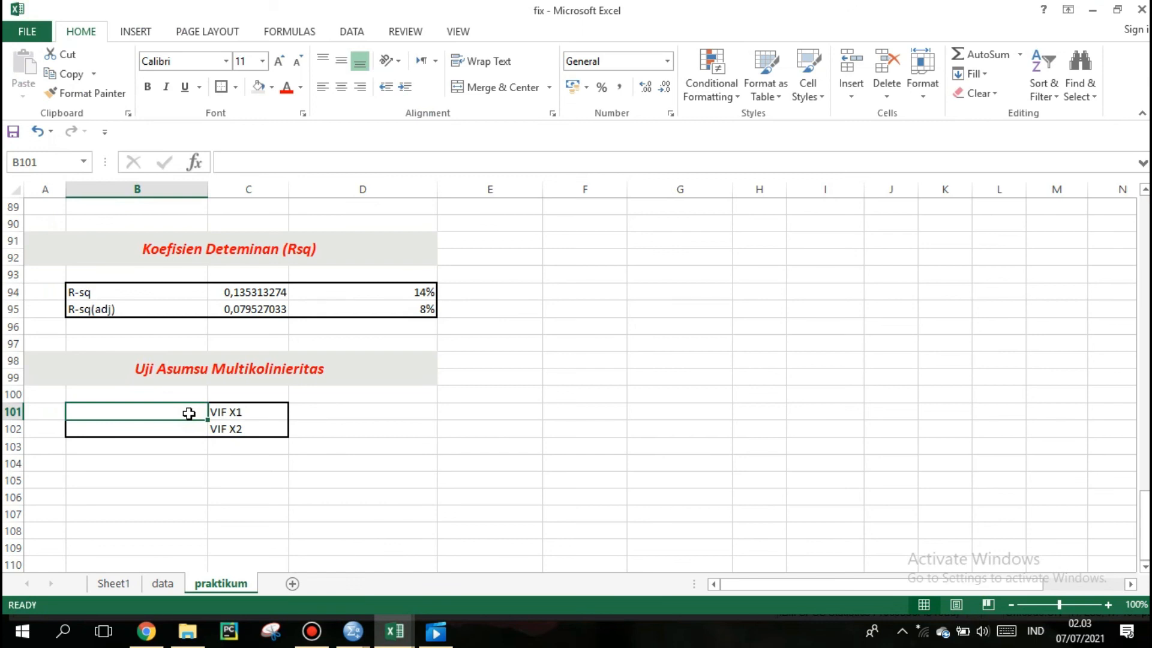
{"action": "type", "text": "="}
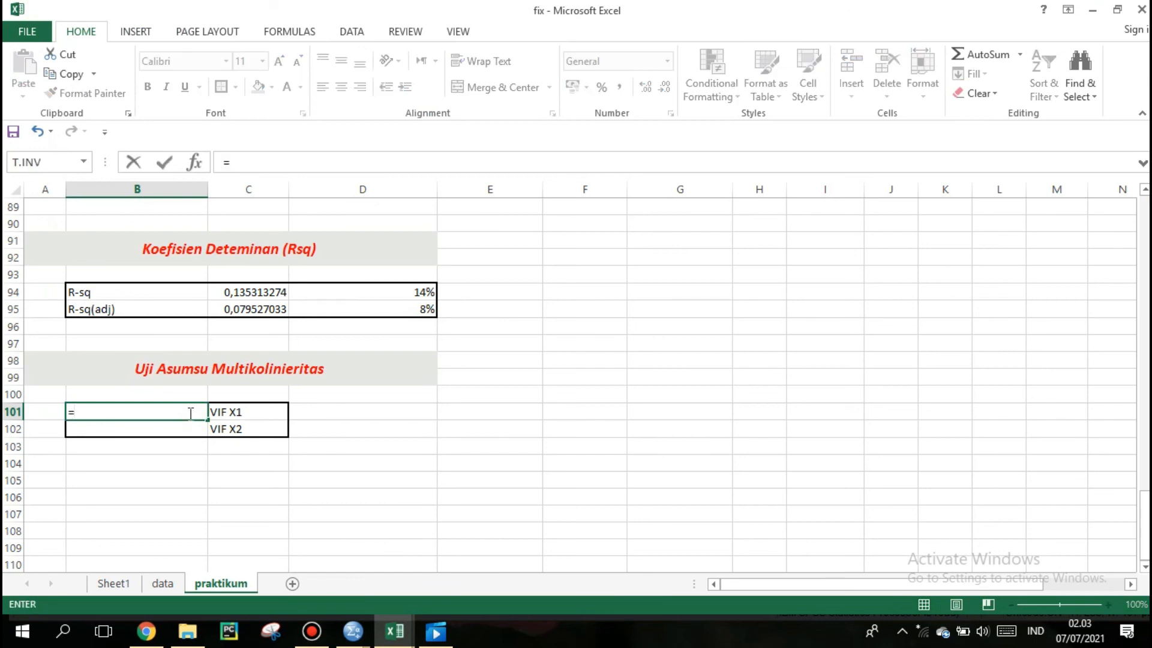
{"action": "type", "text": "1/99"}
{"action": "key", "text": "BackSpace"}
{"action": "key", "text": "BackSpace"}
{"action": "type", "text": "((1-K"}
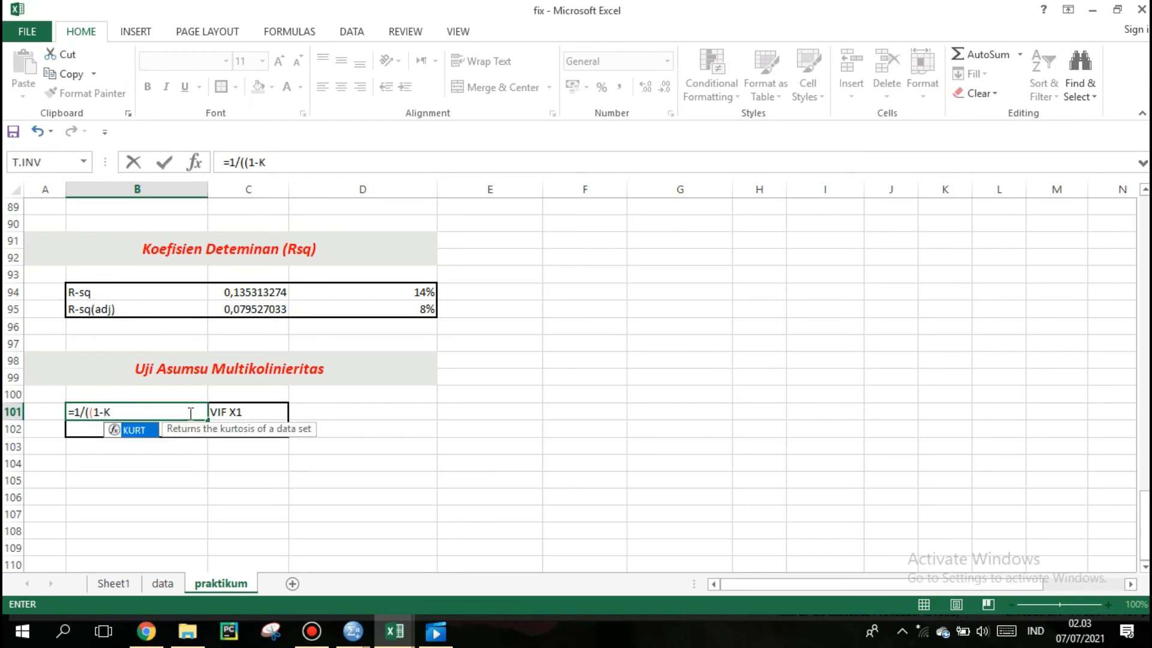
{"action": "key", "text": "BackSpace"}
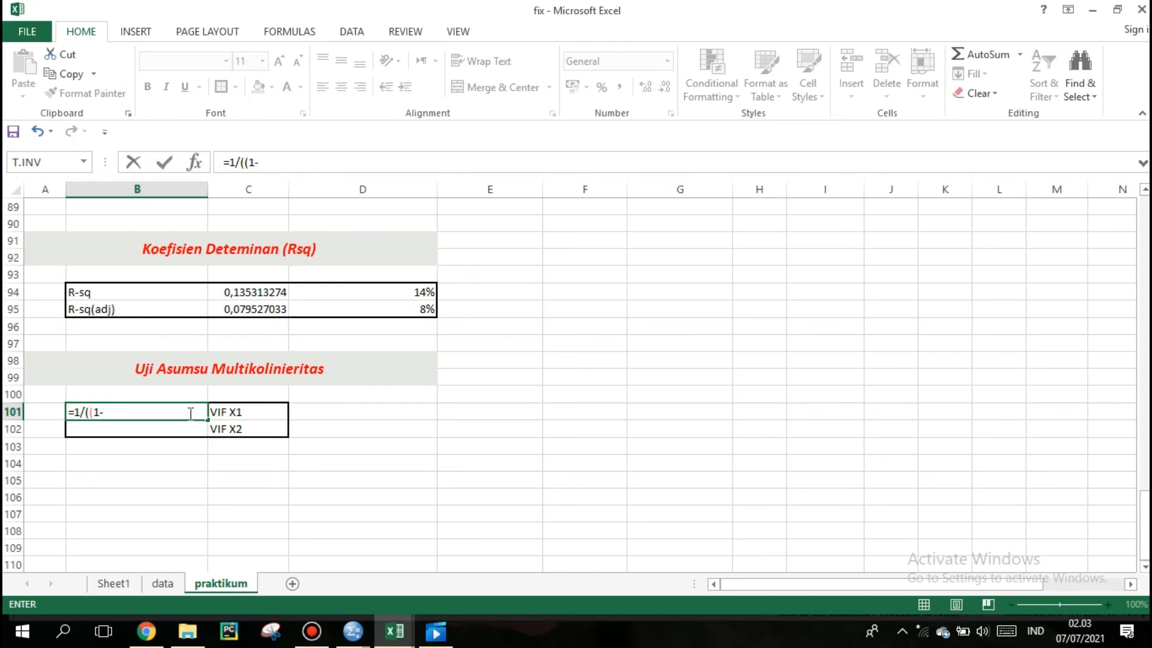
{"action": "type", "text": "0,599^2"}
{"action": "left_click", "coordinate": [106, 412]}
{"action": "type", "text": "("}
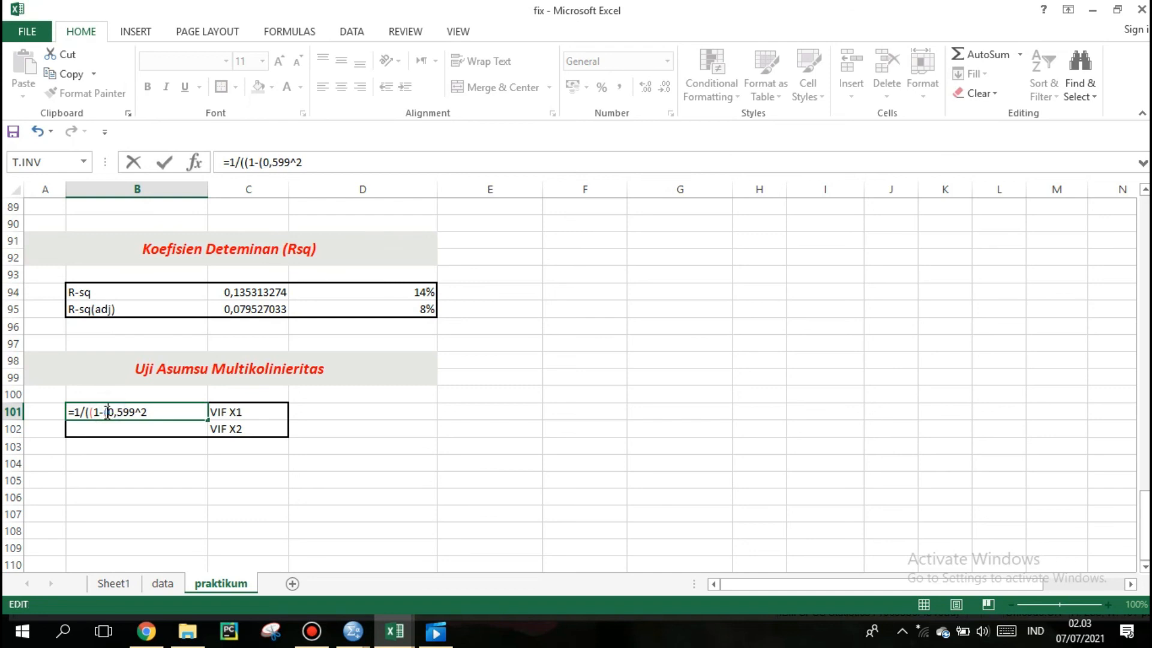
{"action": "left_click", "coordinate": [156, 412]}
{"action": "type", "text": "))"}
{"action": "key", "text": "Return"}
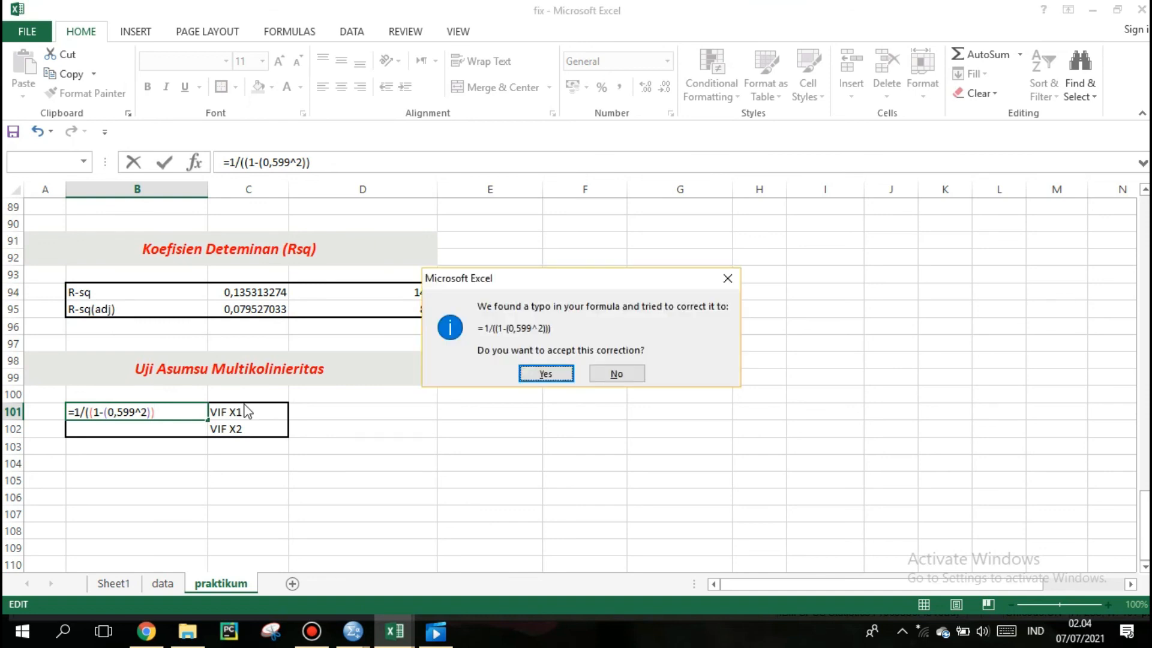
{"action": "left_click", "coordinate": [540, 376]}
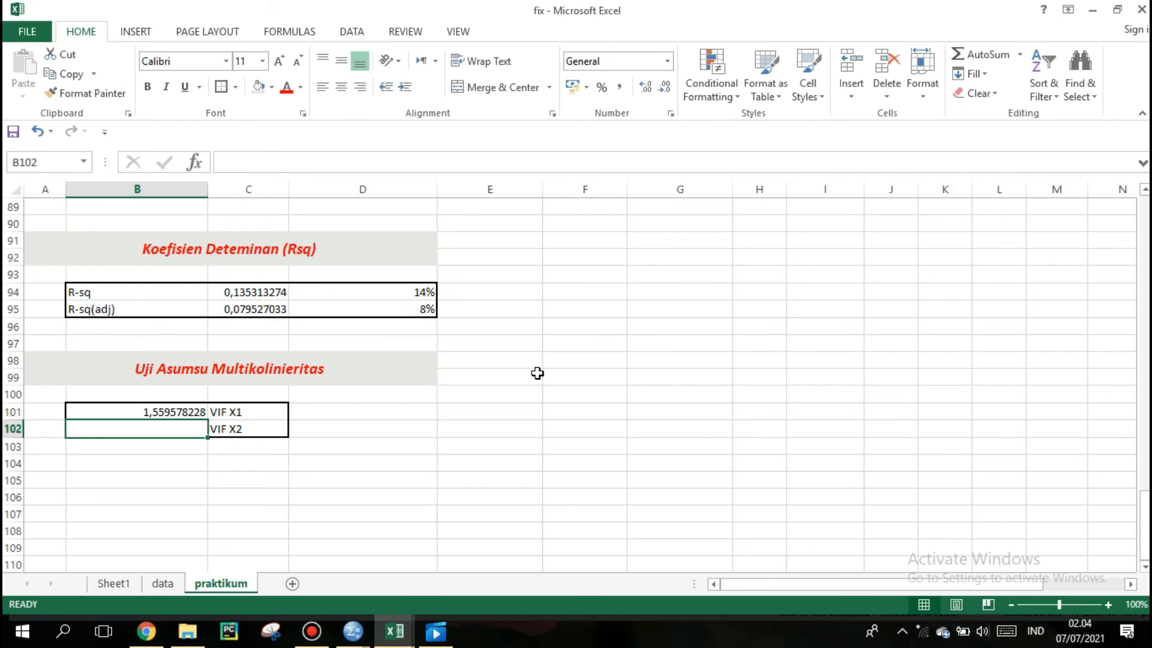
Step: Make cell B102 for VIF X2 reference the VIF X1 value in B101
{"action": "double_click", "coordinate": [176, 429]}
{"action": "type", "text": "="}
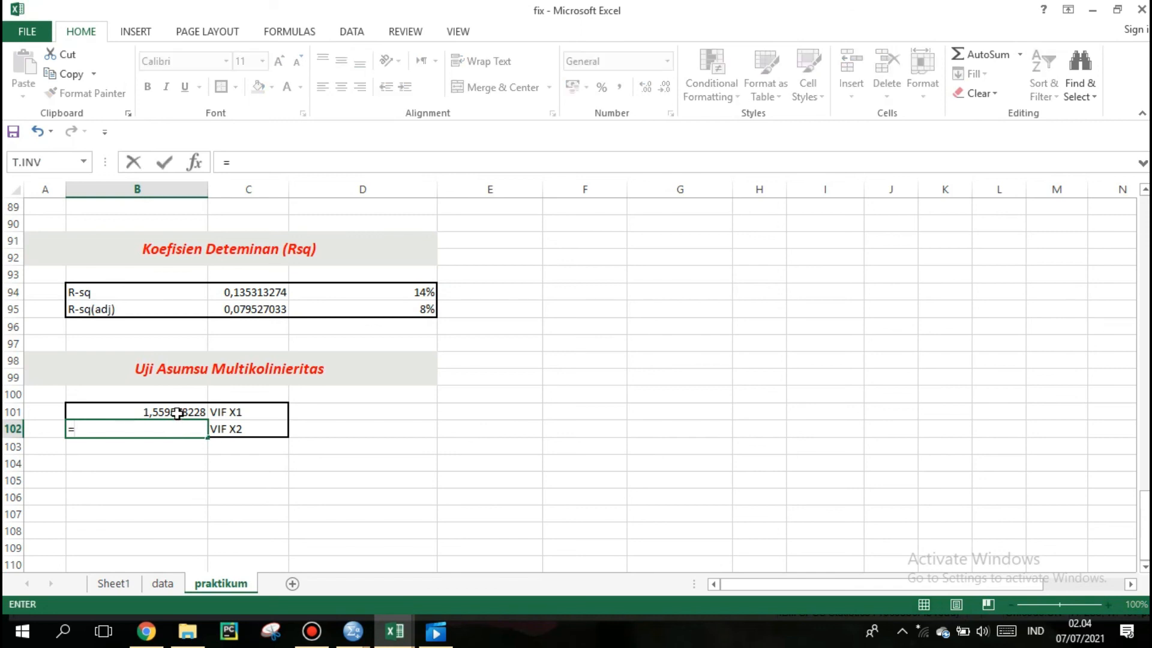
{"action": "left_click", "coordinate": [177, 413]}
{"action": "key", "text": "Return"}
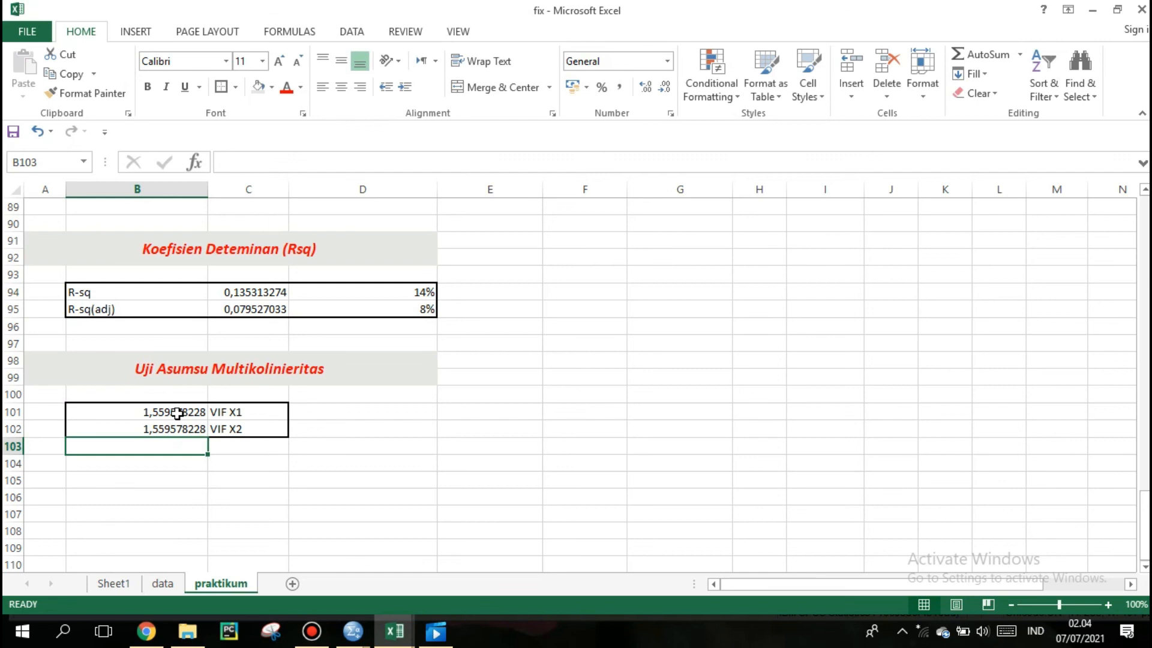
{"action": "left_click", "coordinate": [322, 442]}
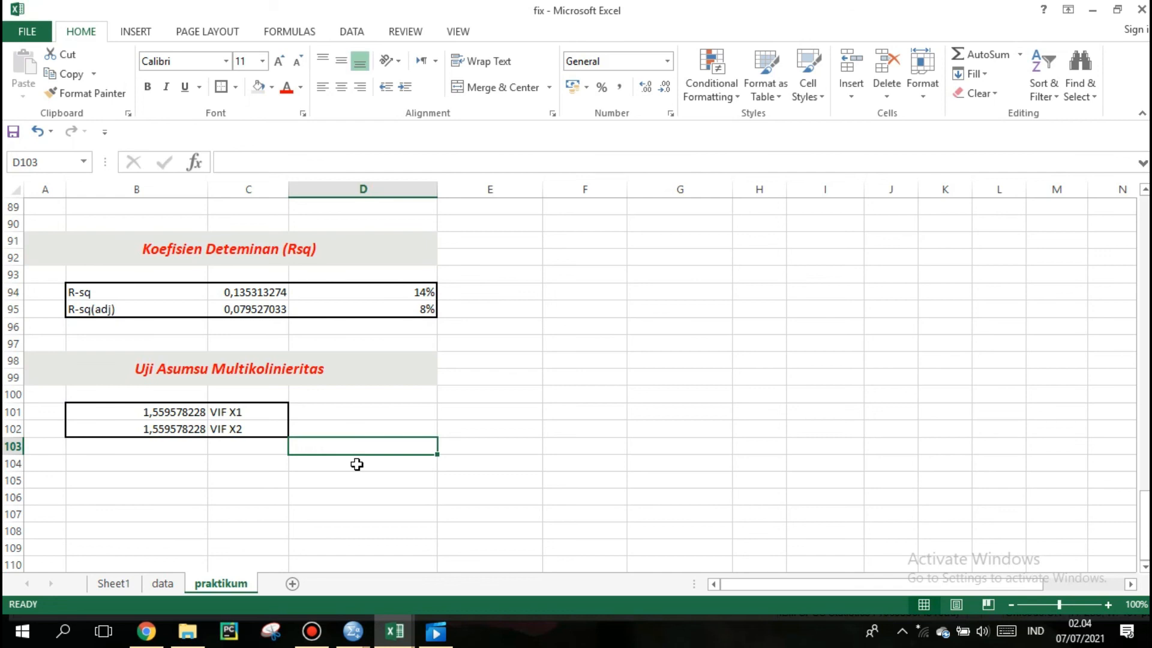
Step: Switch to the SPSS output viewer and examine the Kemiskinan regression's Model Summary, ANOVA and Coefficients tables
{"action": "left_click", "coordinate": [641, 439]}
{"action": "left_click_drag", "start_coordinate": [1145, 505], "coordinate": [1145, 372]}
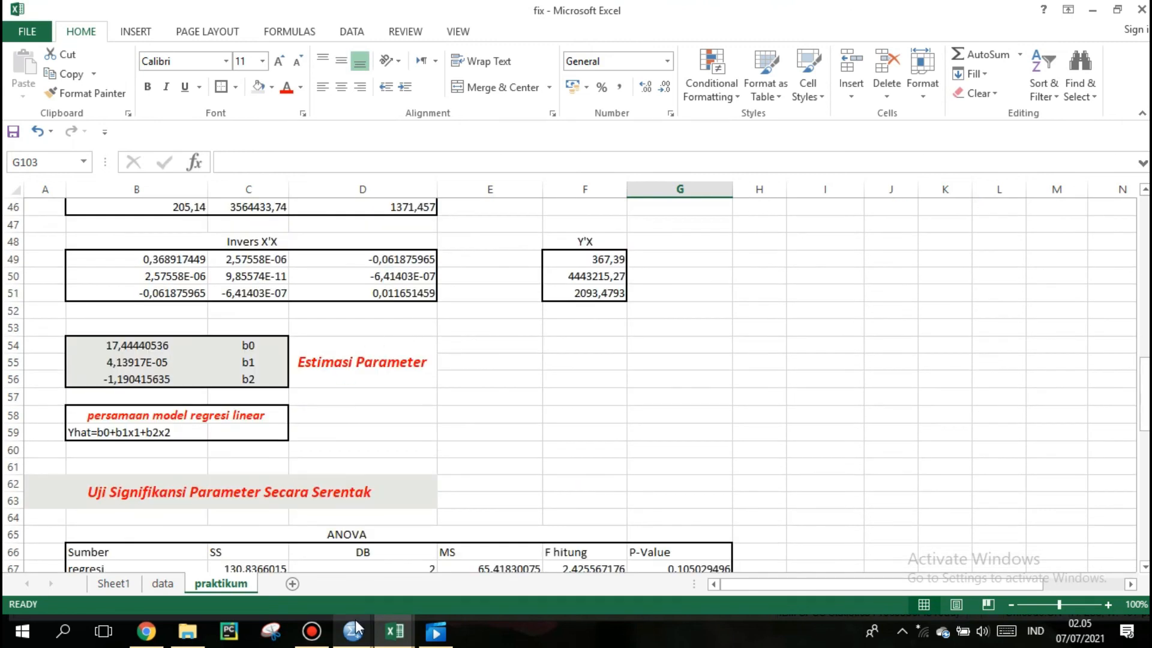
{"action": "mouse_move", "coordinate": [355, 630]}
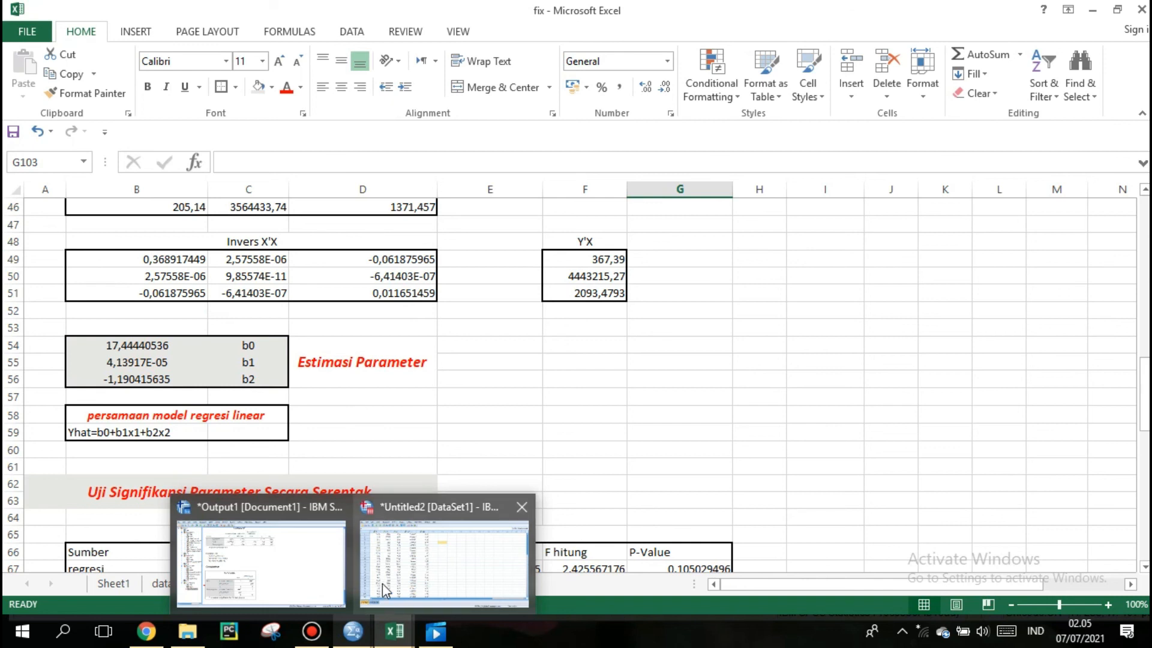
{"action": "left_click", "coordinate": [311, 567]}
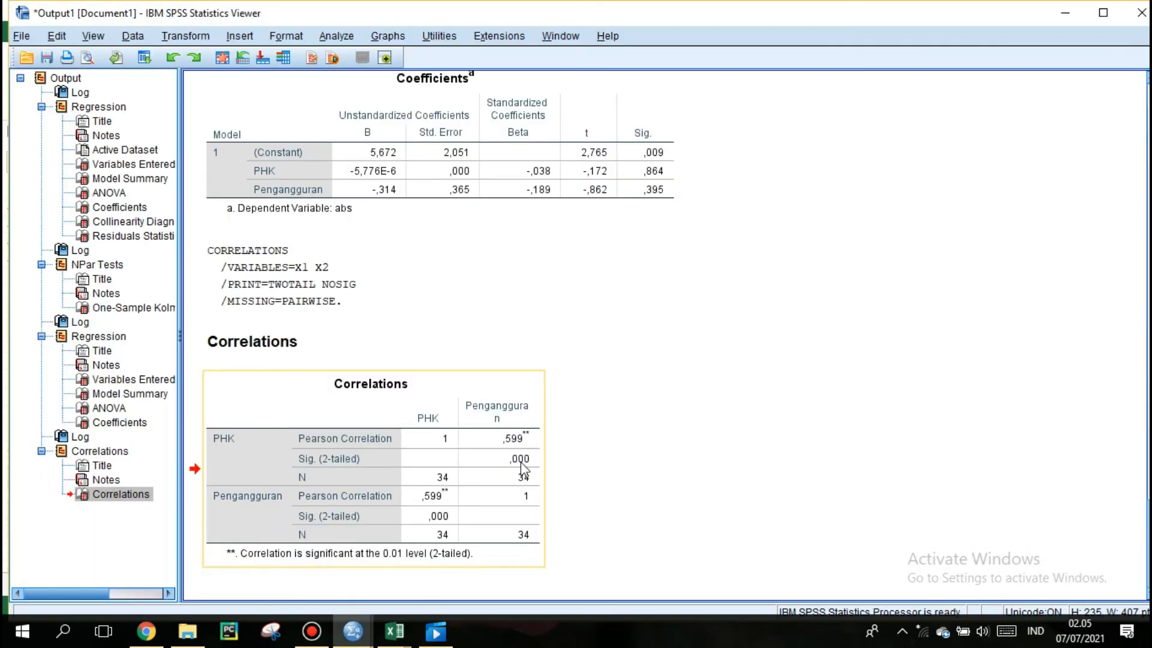
{"action": "scroll", "coordinate": [660, 336], "scroll_direction": "up", "scroll_amount": 20}
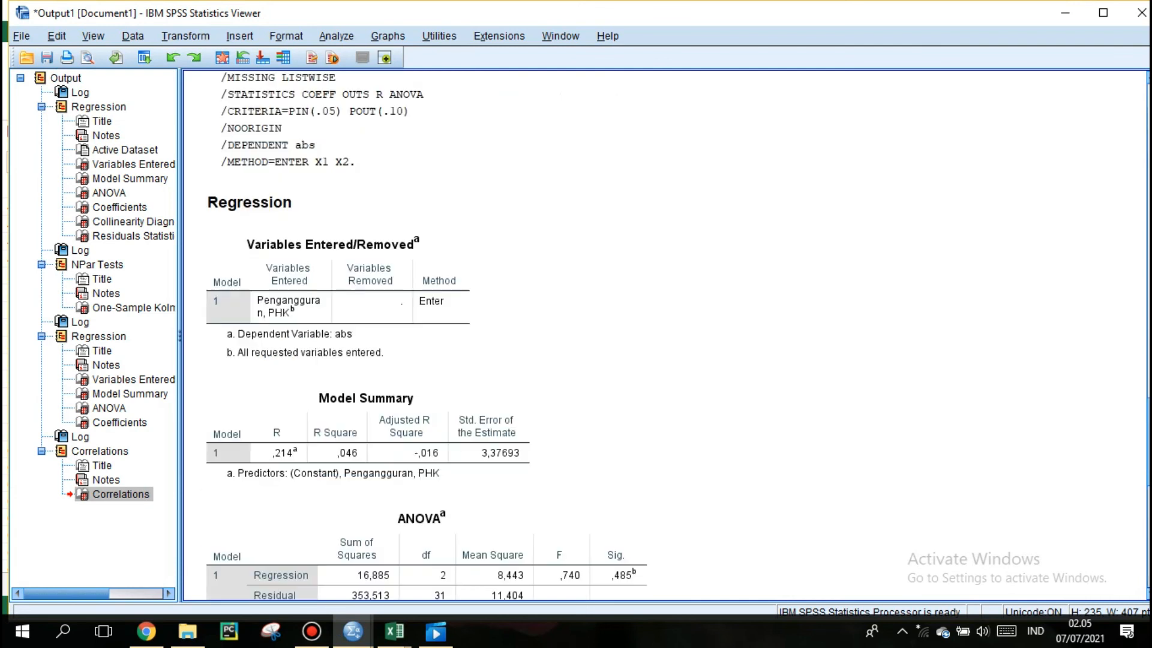
{"action": "scroll", "coordinate": [659, 336], "scroll_direction": "down", "scroll_amount": 15}
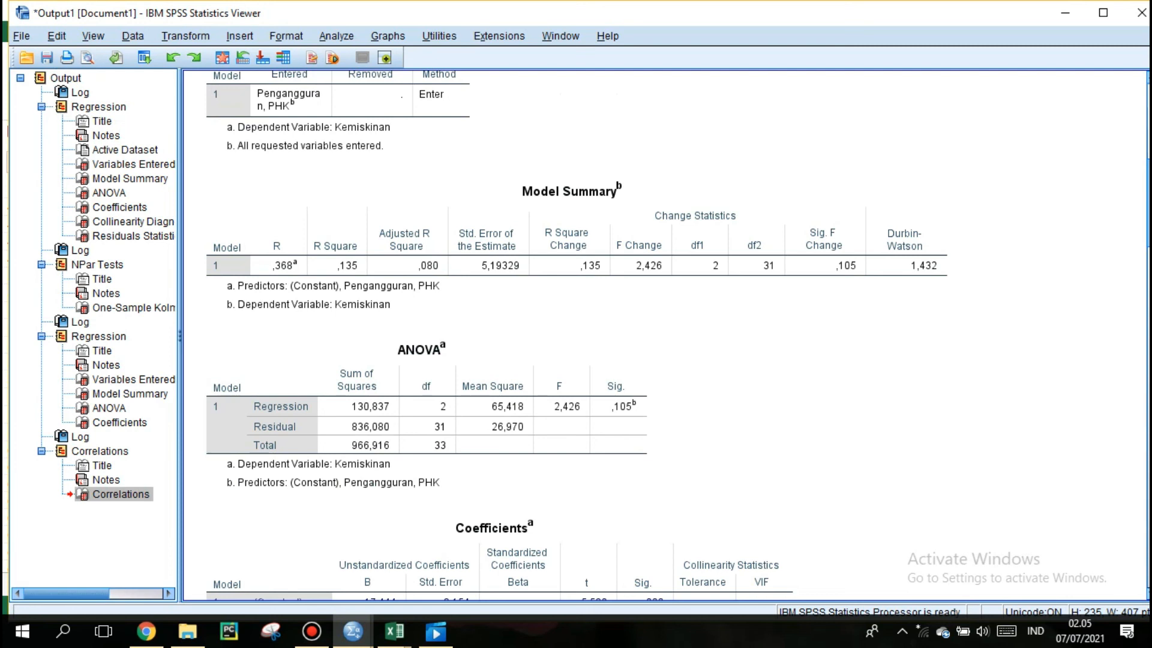
{"action": "left_click", "coordinate": [858, 239]}
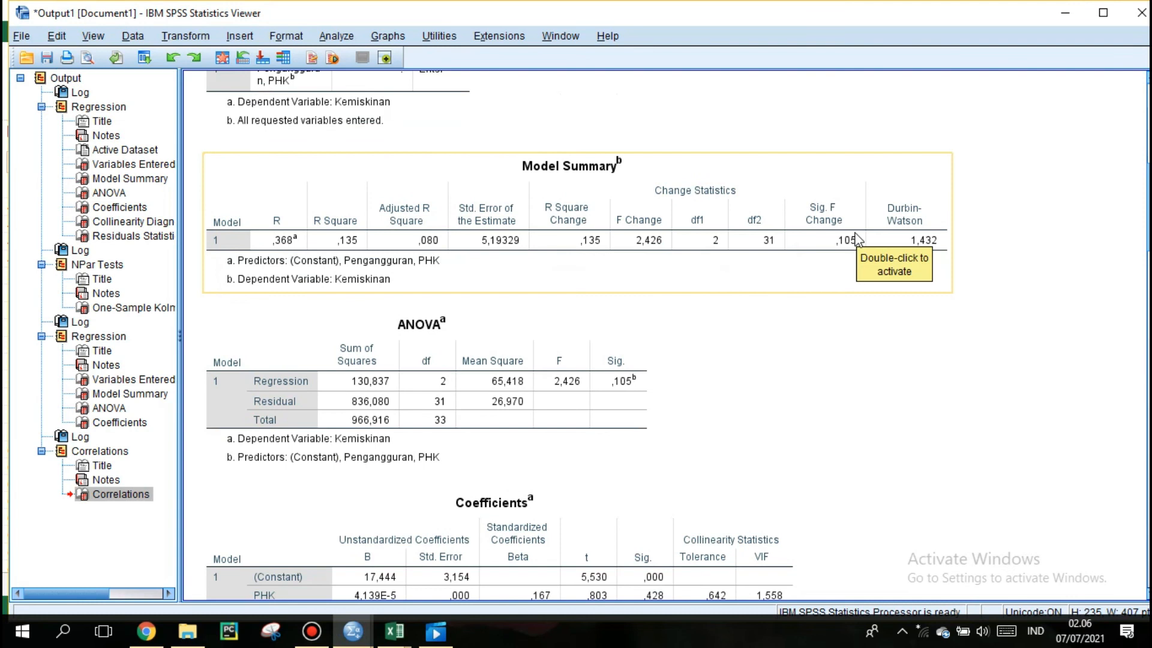
{"action": "left_click", "coordinate": [1131, 282]}
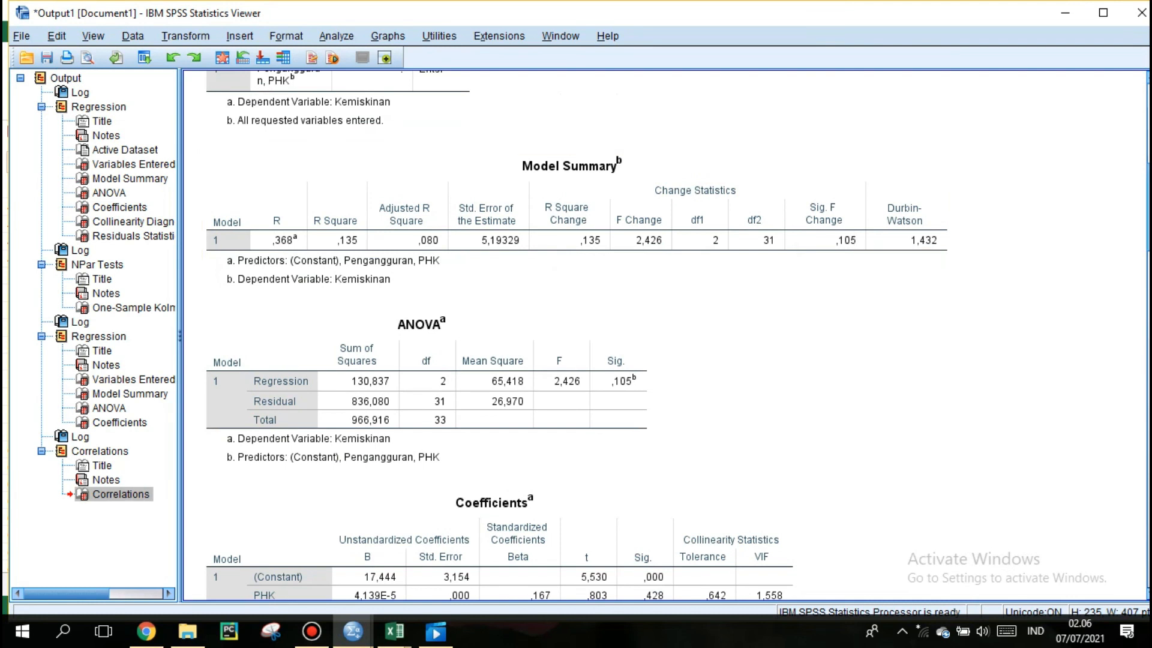
{"action": "scroll", "coordinate": [442, 353], "scroll_direction": "down", "scroll_amount": 6}
{"action": "left_click", "coordinate": [443, 352]}
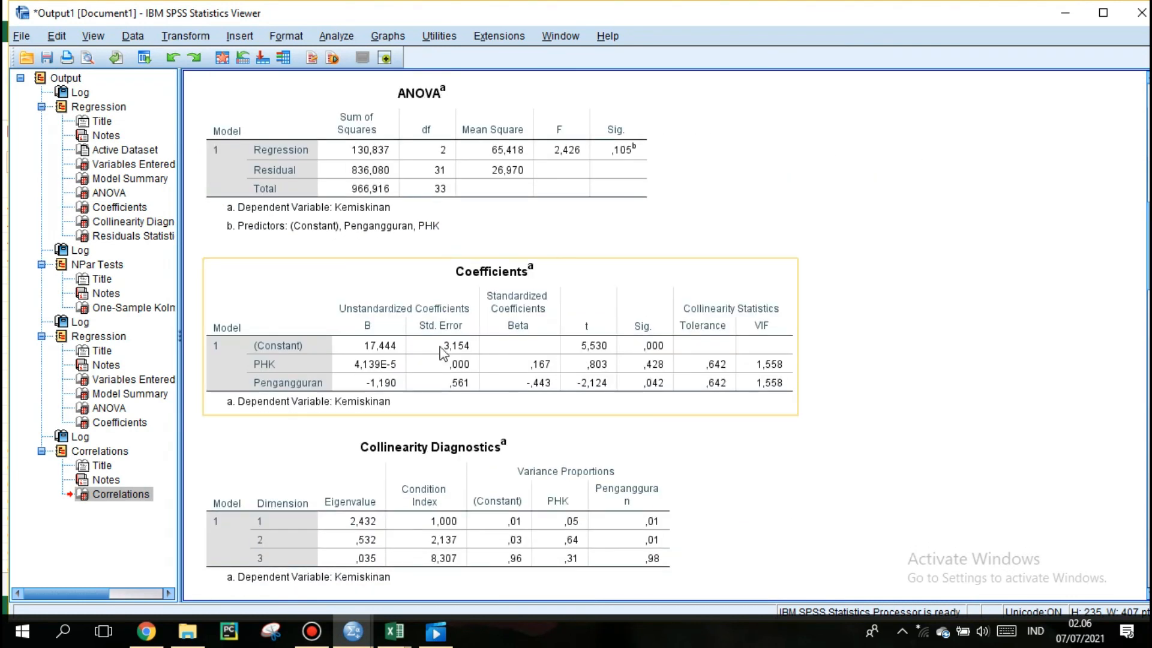
{"action": "left_click", "coordinate": [958, 91]}
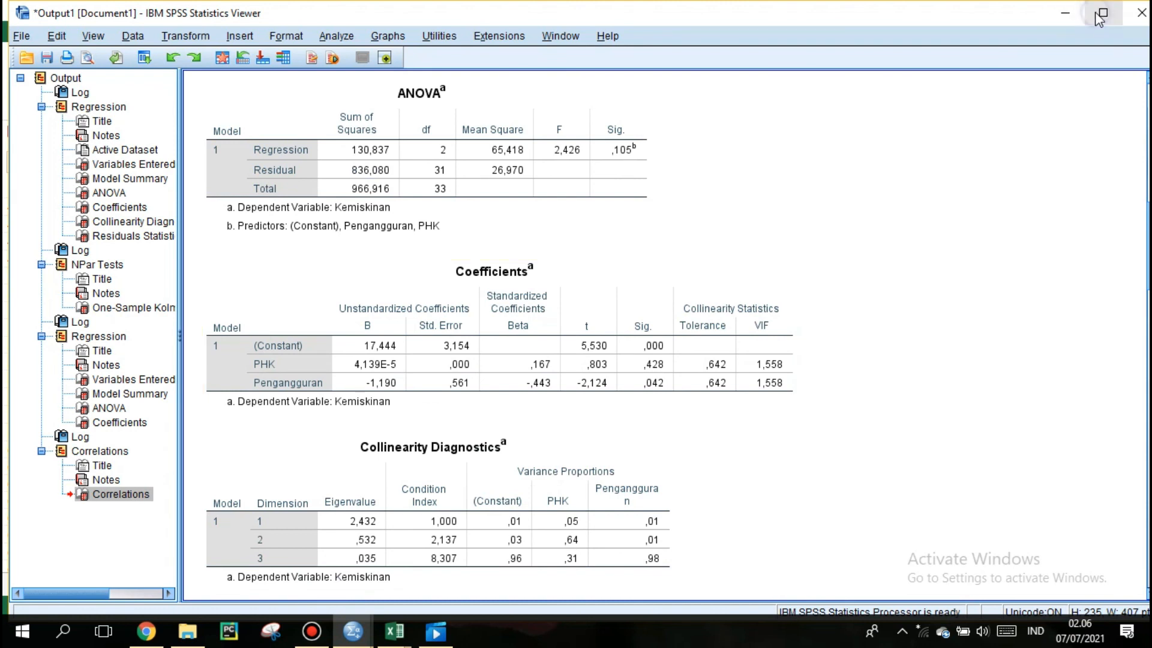
Step: Narrow the SPSS output window to uncover part of the Excel sheet, and bring the praktikum sheet's ANOVA table into view
{"action": "left_click", "coordinate": [1101, 15]}
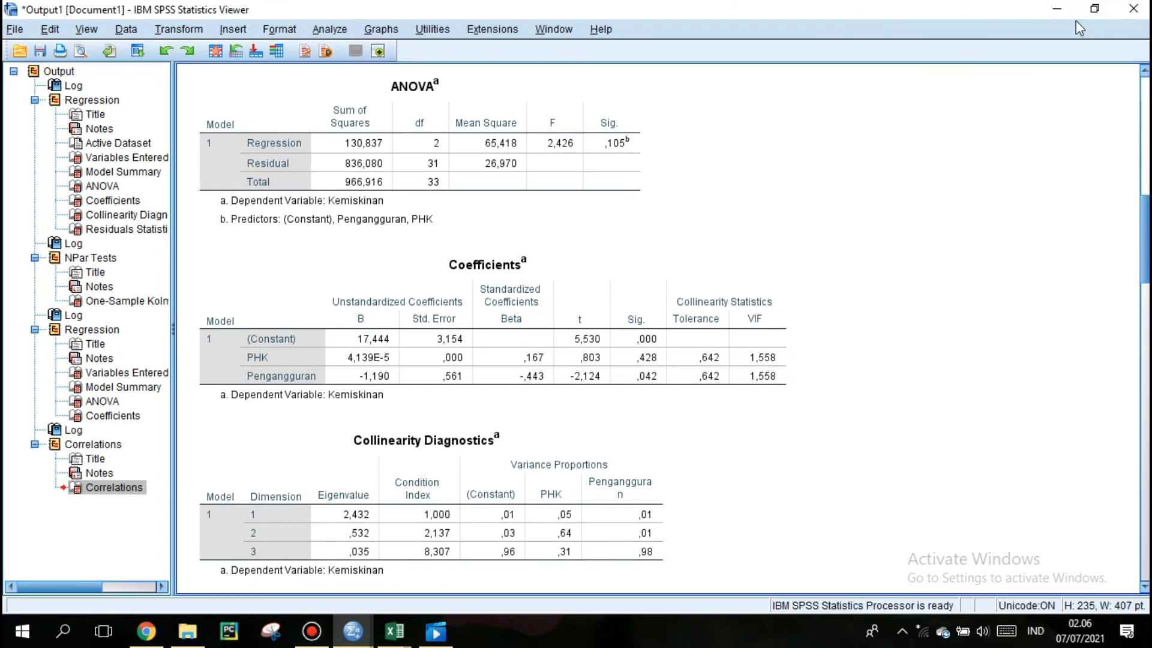
{"action": "left_click", "coordinate": [1094, 10]}
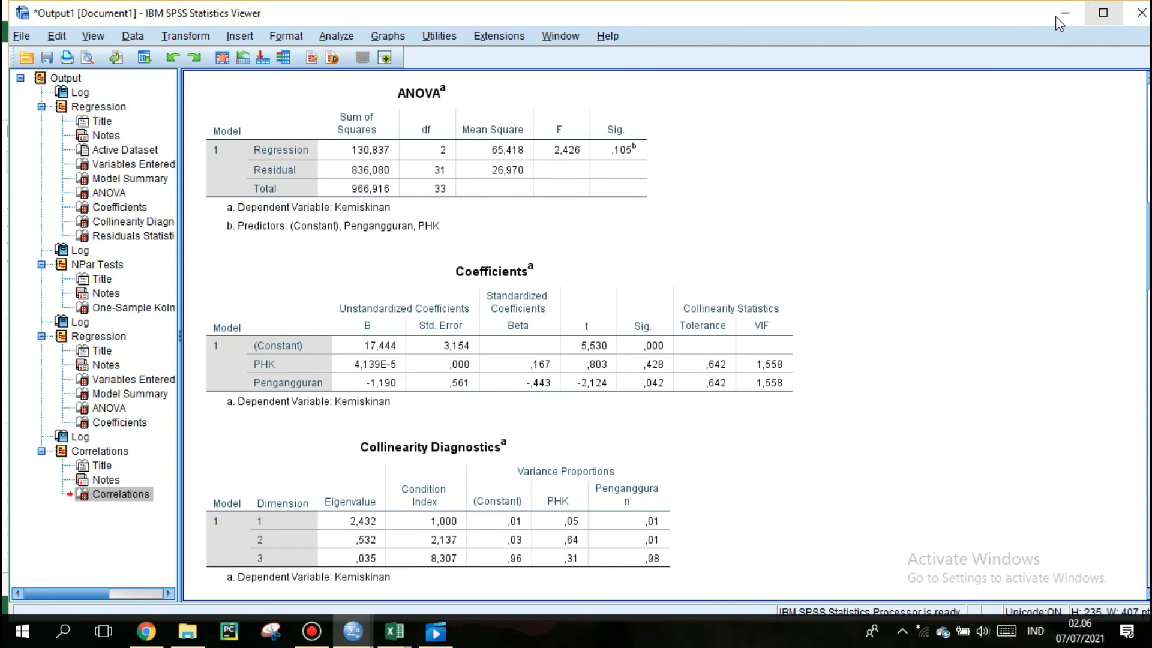
{"action": "left_click_drag", "start_coordinate": [11, 197], "coordinate": [355, 196]}
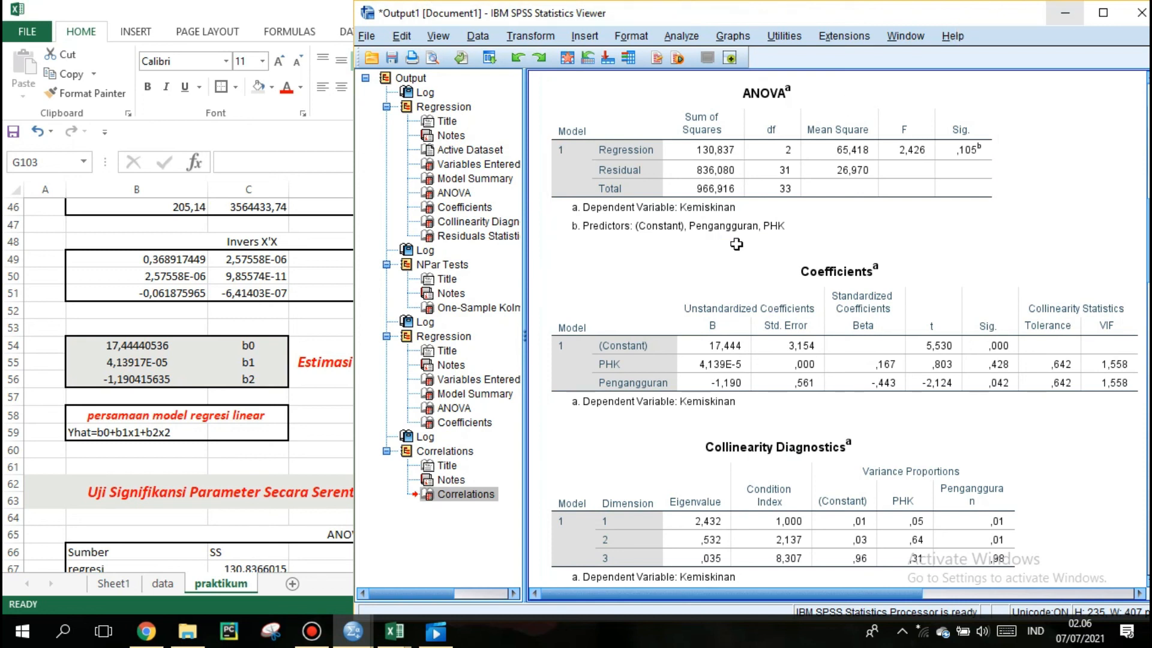
{"action": "key", "text": "alt+Tab"}
{"action": "scroll", "coordinate": [1145, 393], "scroll_direction": "down", "scroll_amount": 1}
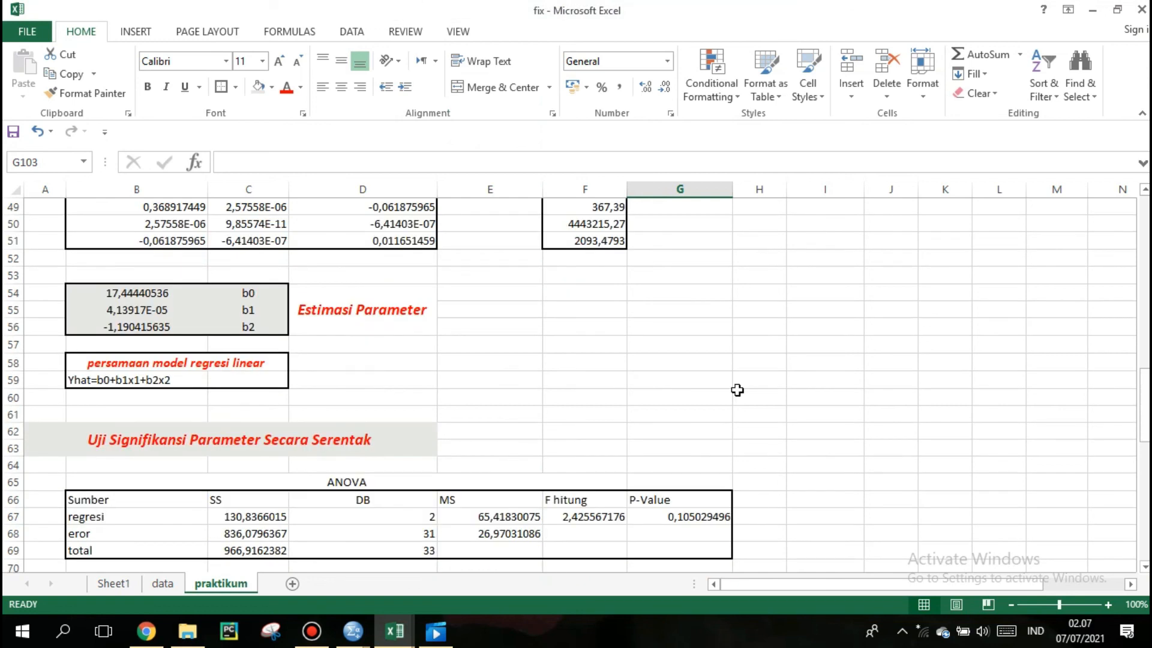
{"action": "left_click_drag", "start_coordinate": [1145, 407], "coordinate": [1145, 411]}
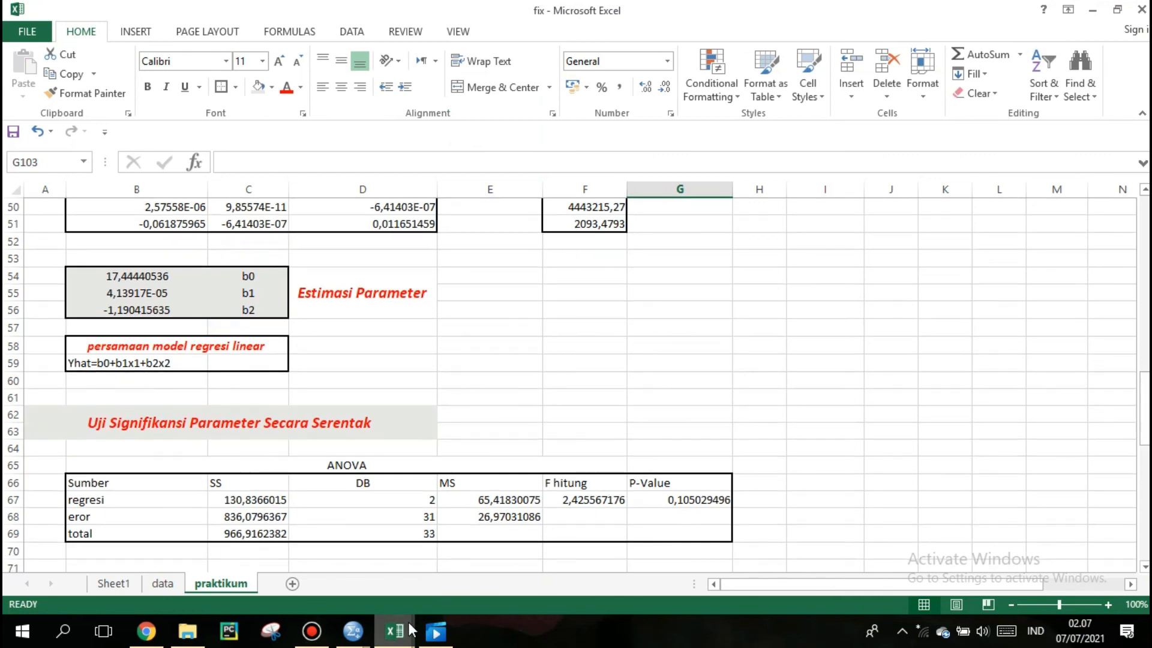
Step: Bring back the SPSS output and compare its ANOVA and Coefficients tables with the matching results in the praktikum sheet
{"action": "mouse_move", "coordinate": [365, 630]}
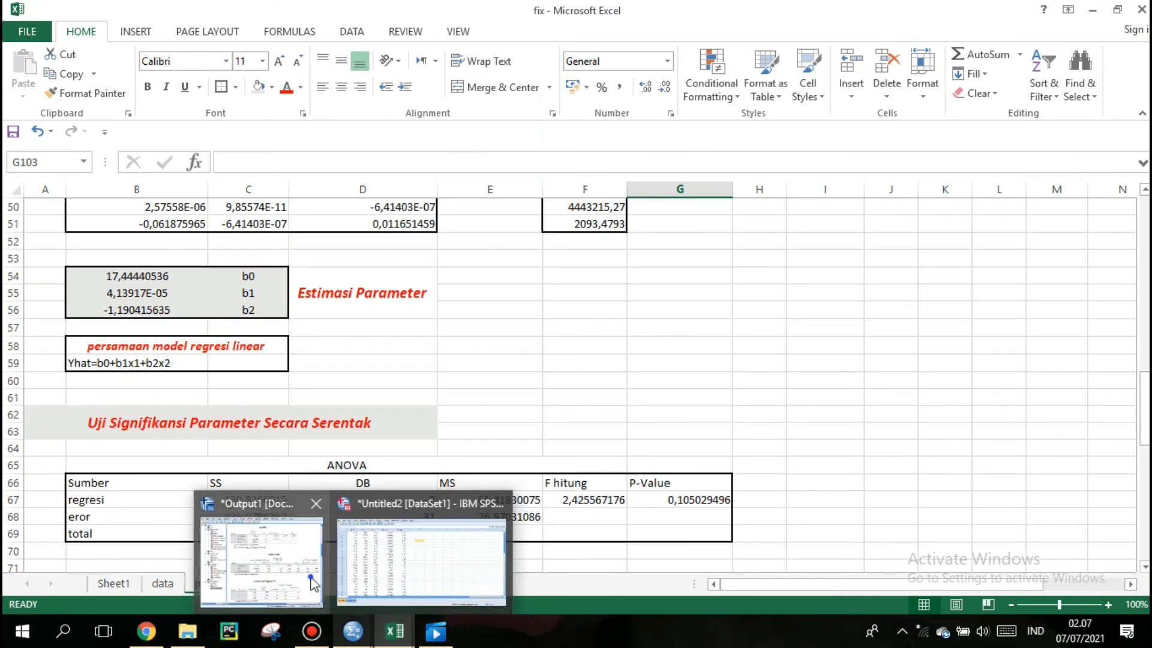
{"action": "left_click", "coordinate": [282, 564]}
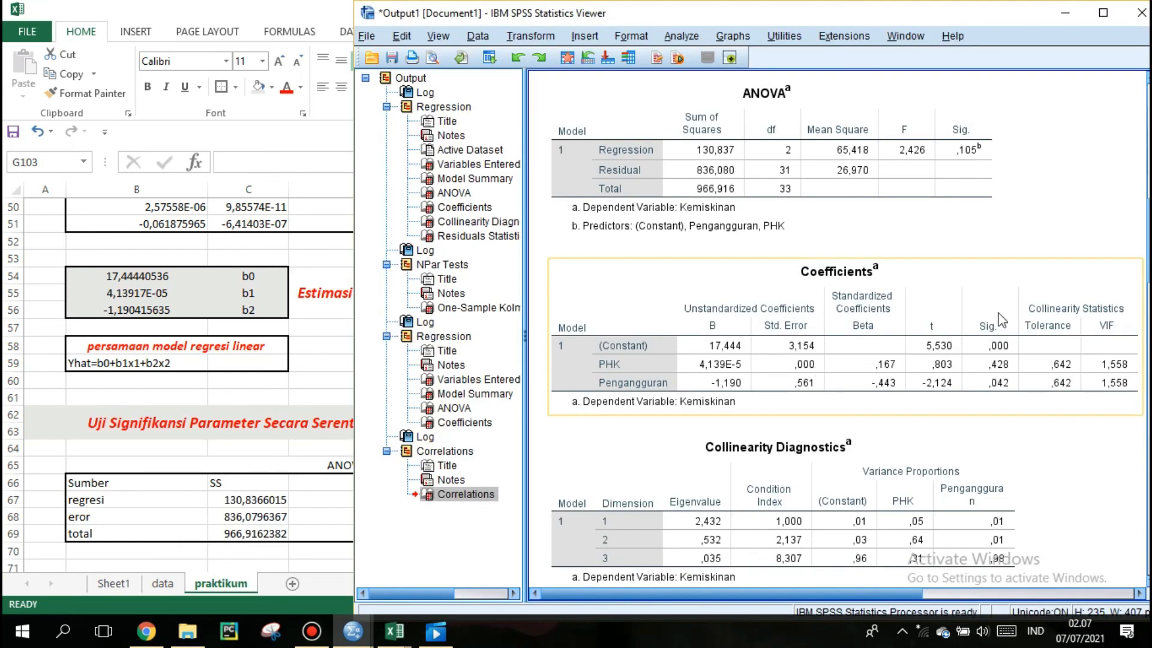
{"action": "scroll", "coordinate": [1144, 224], "scroll_direction": "up", "scroll_amount": 1}
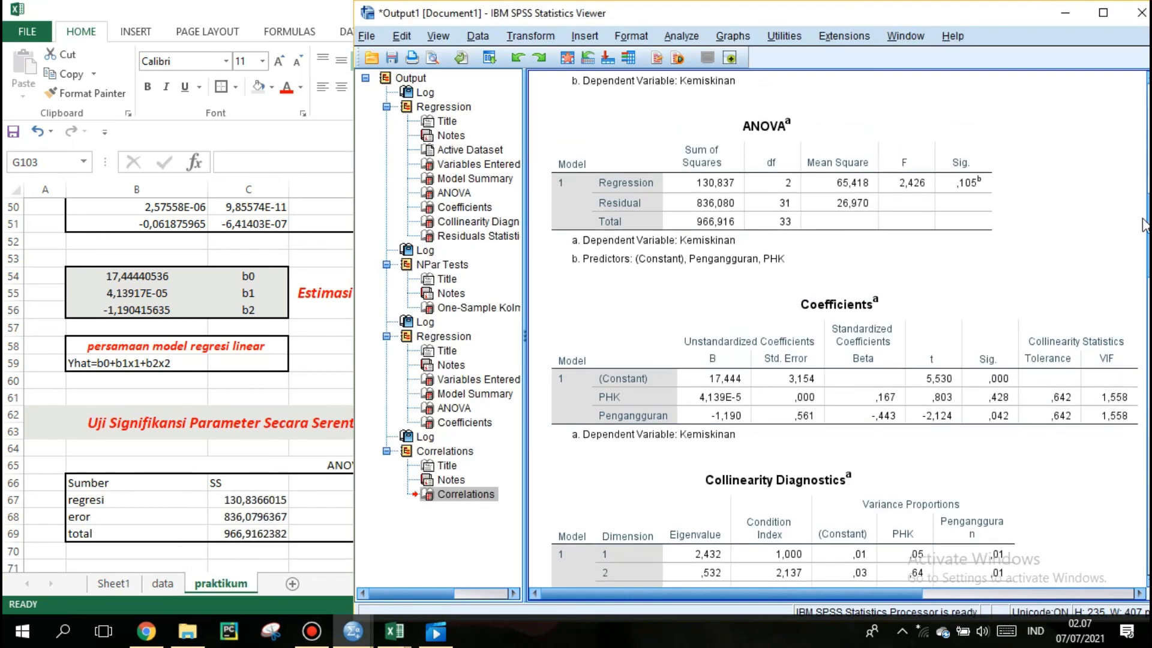
{"action": "scroll", "coordinate": [1144, 224], "scroll_direction": "up", "scroll_amount": 5}
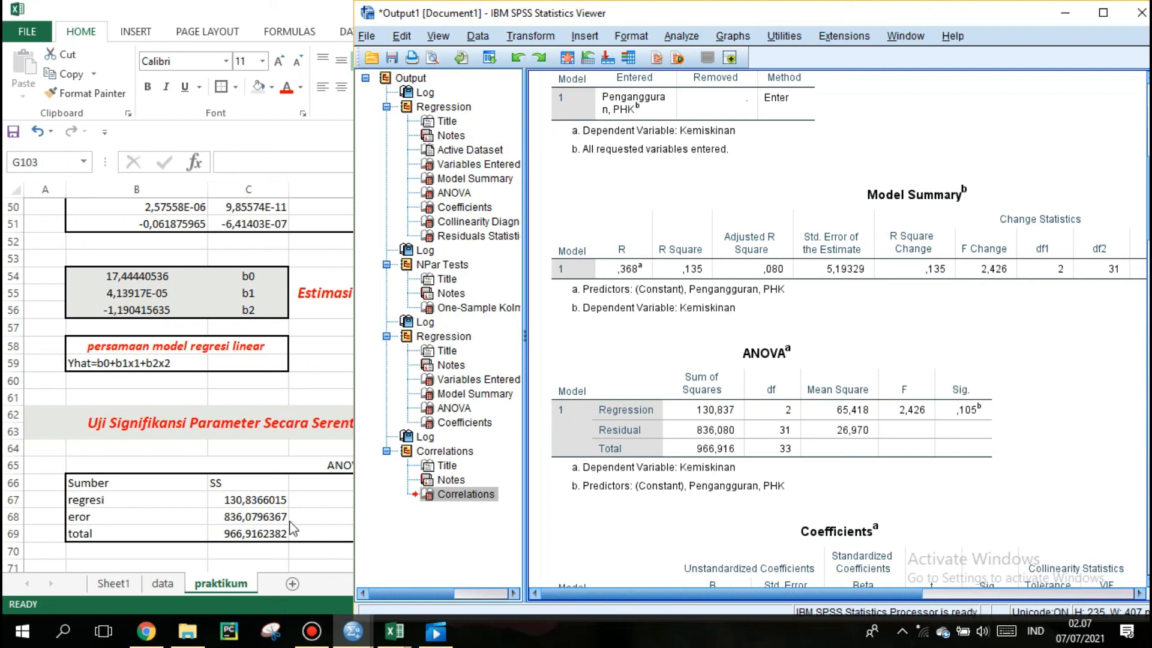
{"action": "left_click", "coordinate": [710, 434]}
Step: Minimize the SPSS output and review the praktikum sheet's results from the Rsq and VIF sections back to the parameter estimates
{"action": "left_click", "coordinate": [1065, 13]}
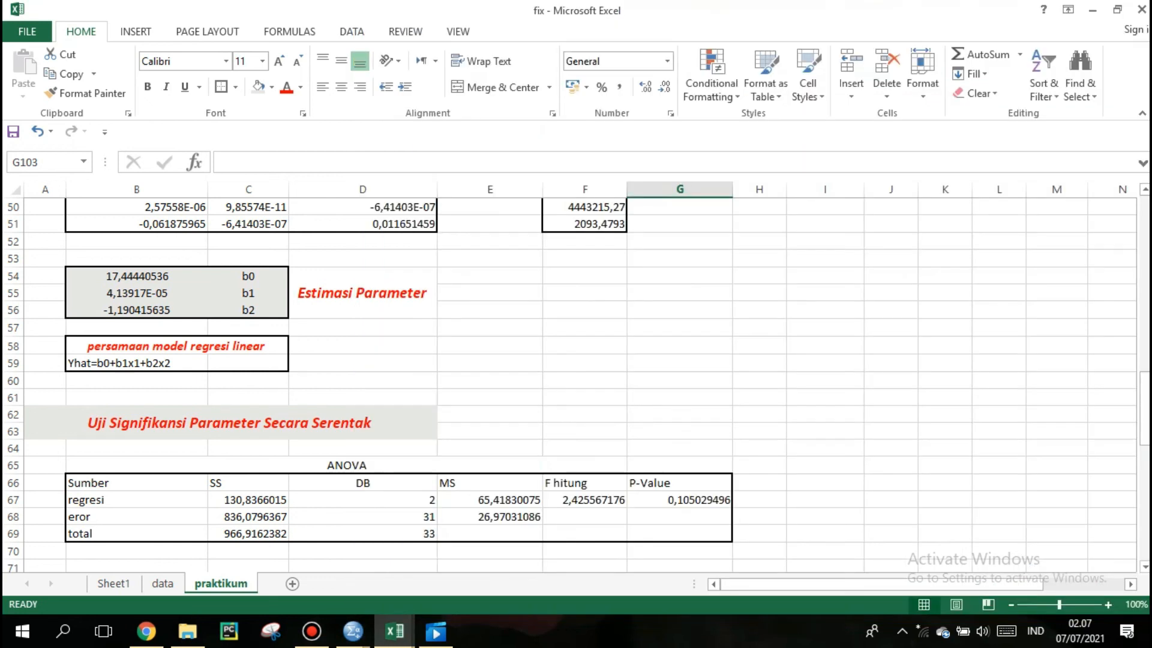
{"action": "left_click_drag", "start_coordinate": [1140, 408], "coordinate": [1144, 546]}
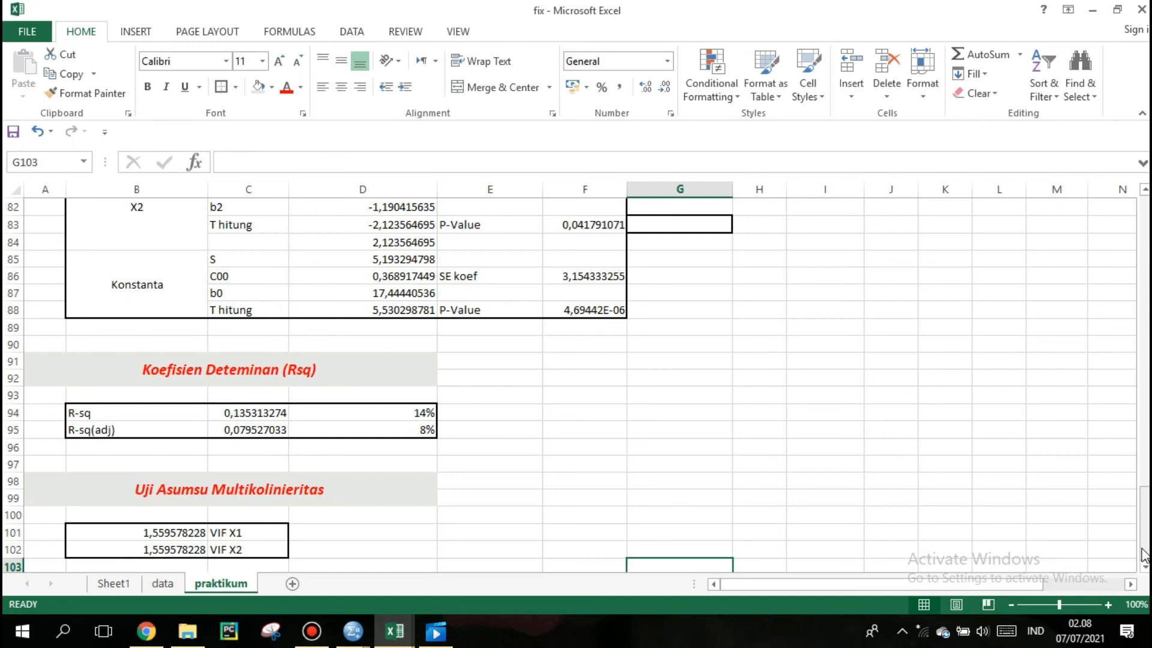
{"action": "left_click_drag", "start_coordinate": [1143, 554], "coordinate": [1146, 349]}
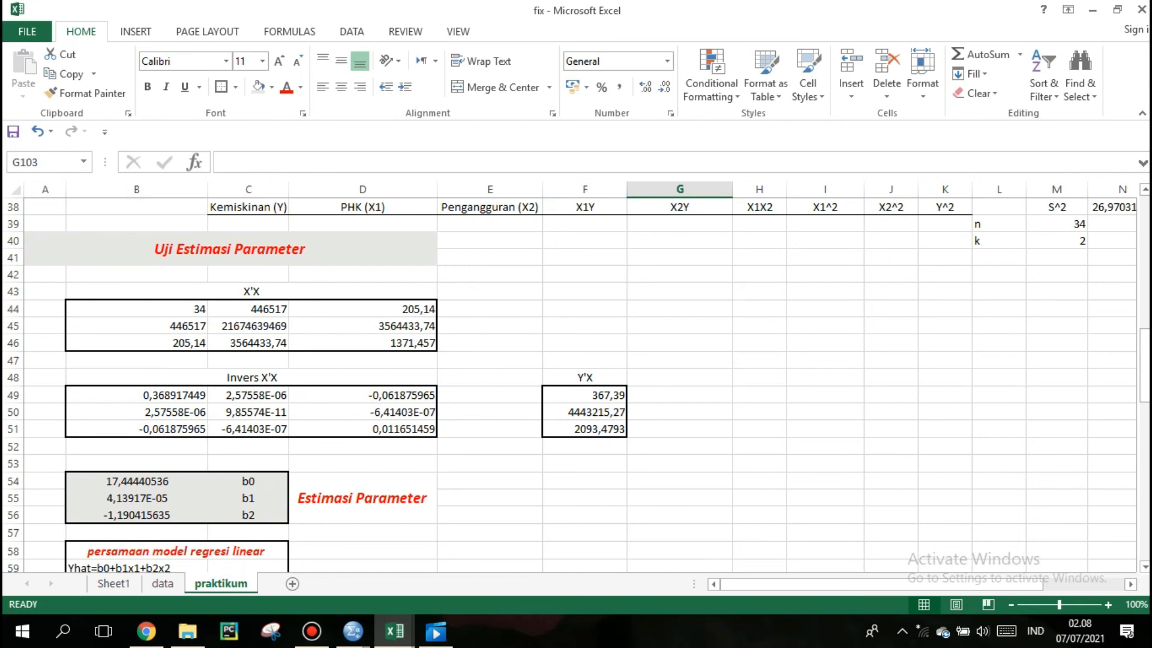